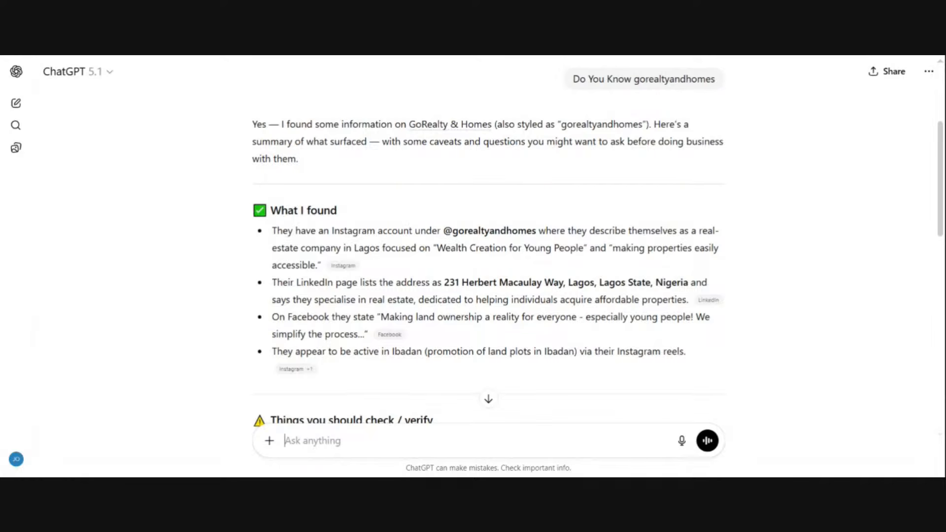
Review the answer about GoRealty & Homes and ask the follow-up question "where re there Estate Located"
scroll(941, 177, "down", 4)
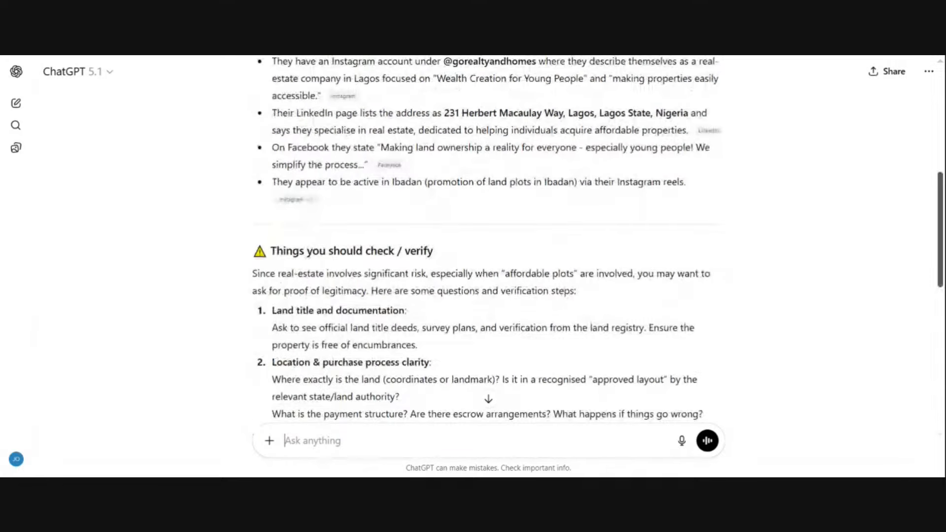
scroll(935, 224, "down", 6)
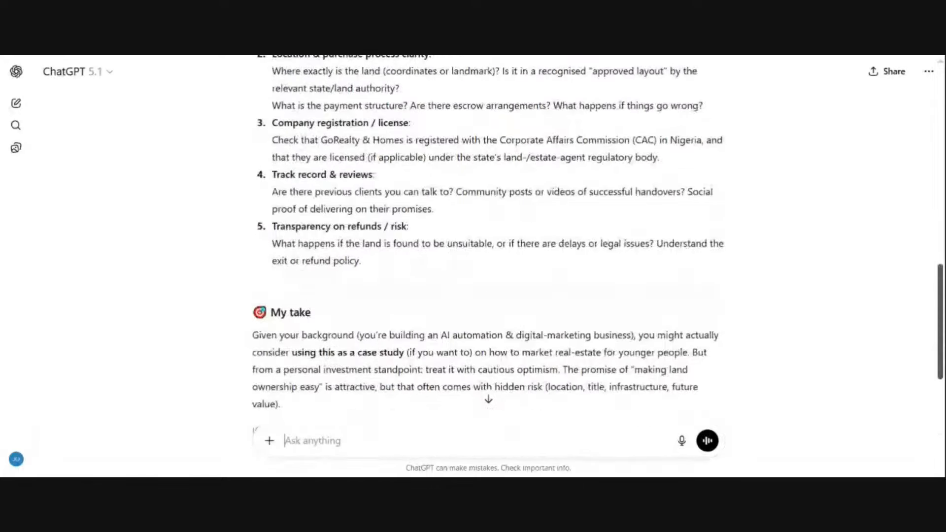
scroll(935, 224, "up", 6)
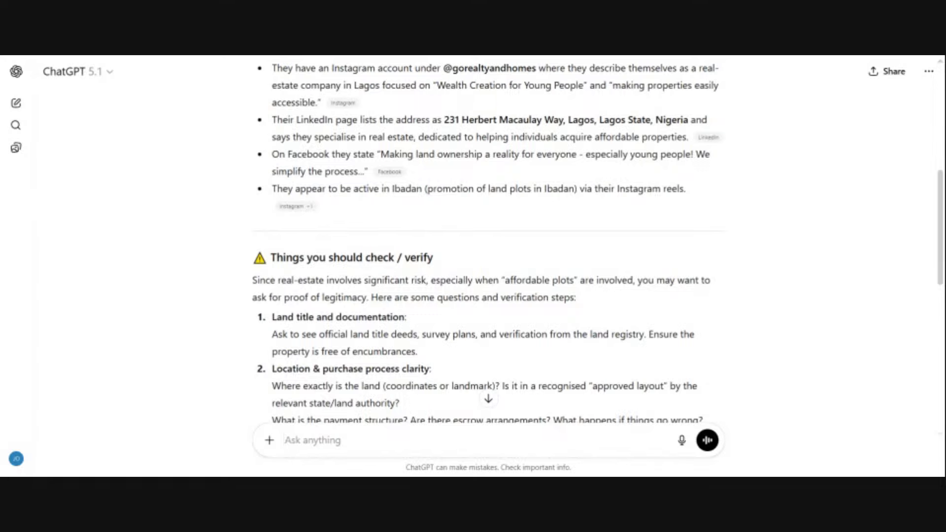
type("where re there ")
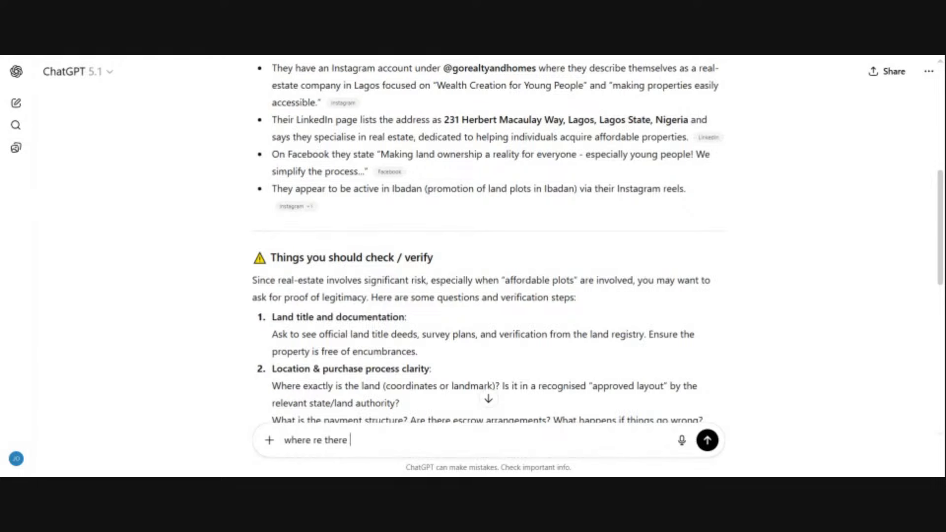
type("Estate Located")
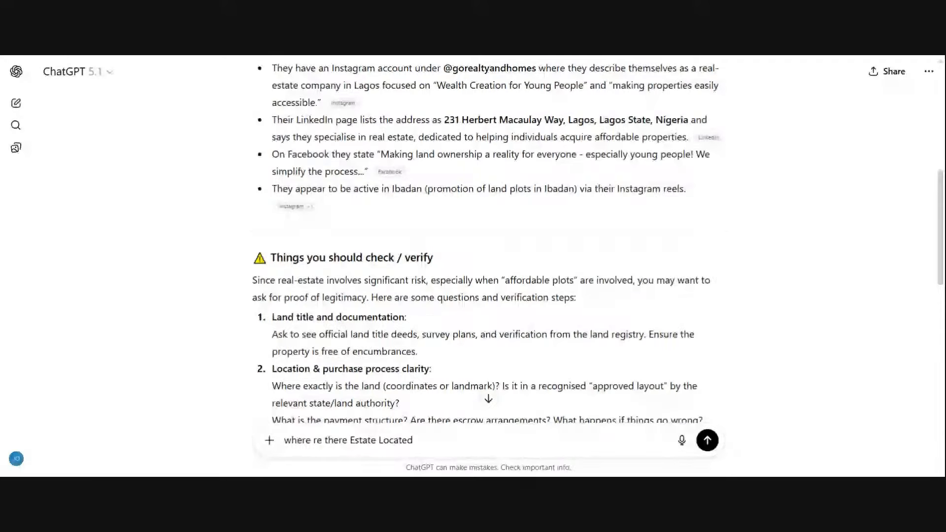
key("Return")
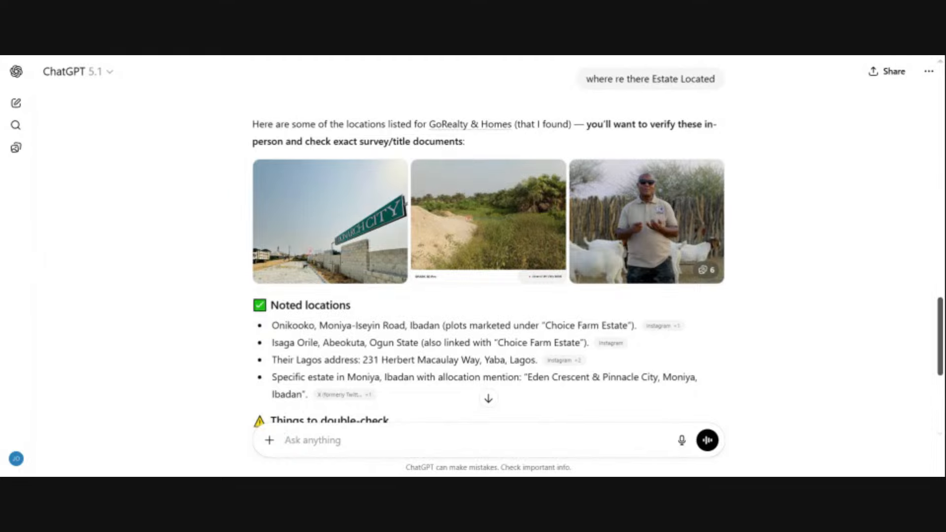
Read the estate locations answer and begin a new prompt with "Okay so i am Building a customer Support agent for Gorealty"
scroll(488, 246, "down", 1)
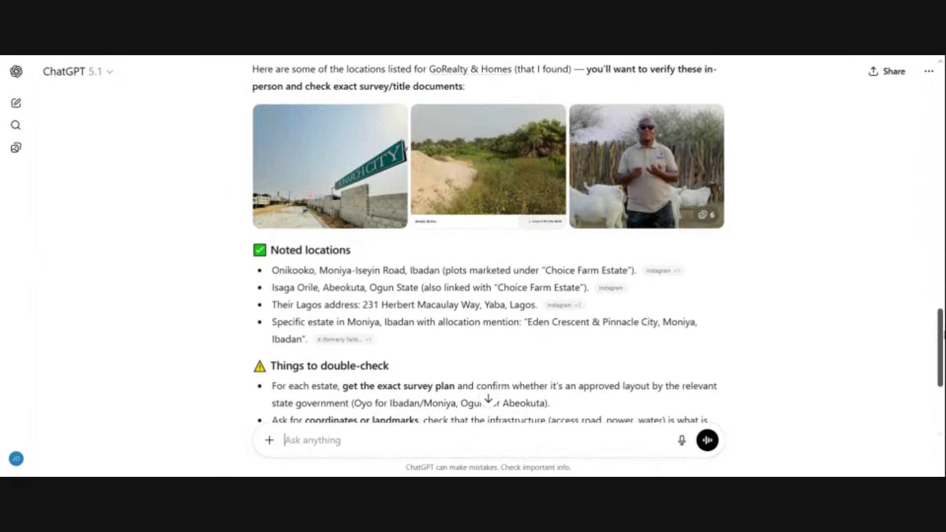
scroll(487, 246, "down", 4)
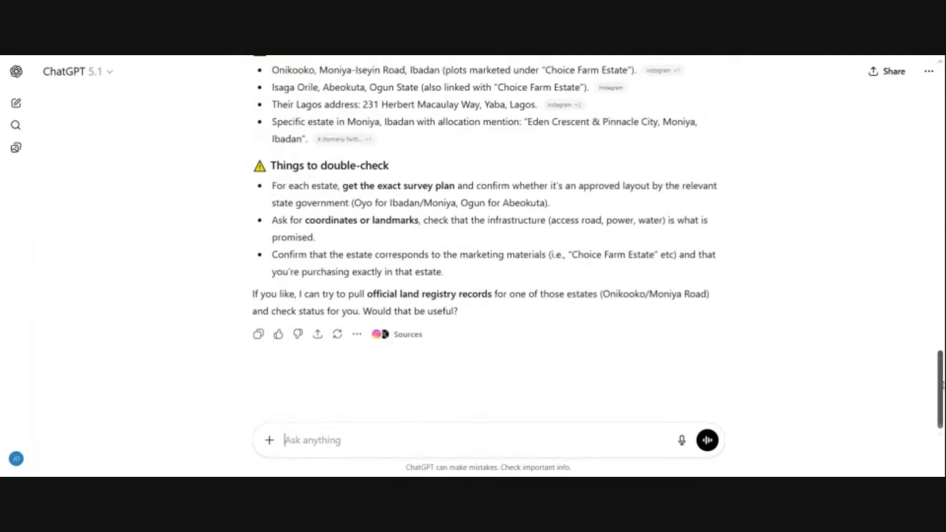
type("Okay ")
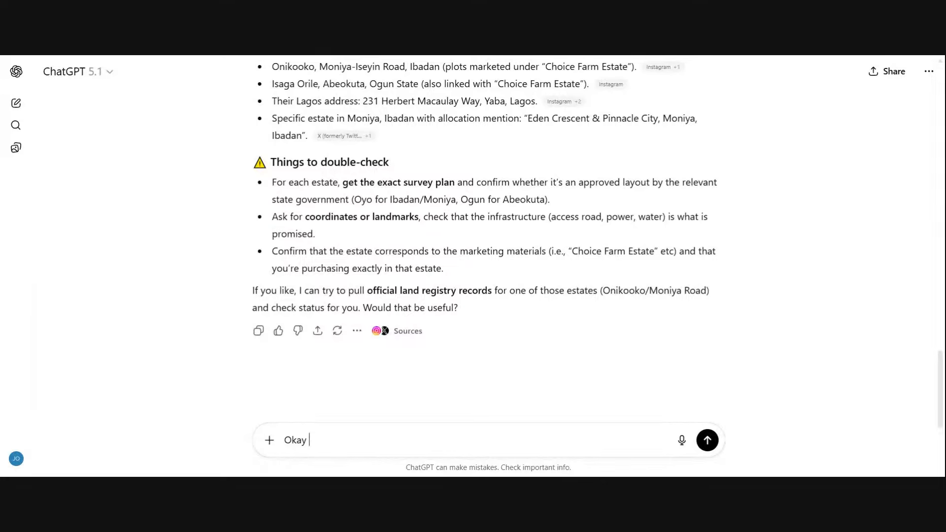
type("so i am Bui")
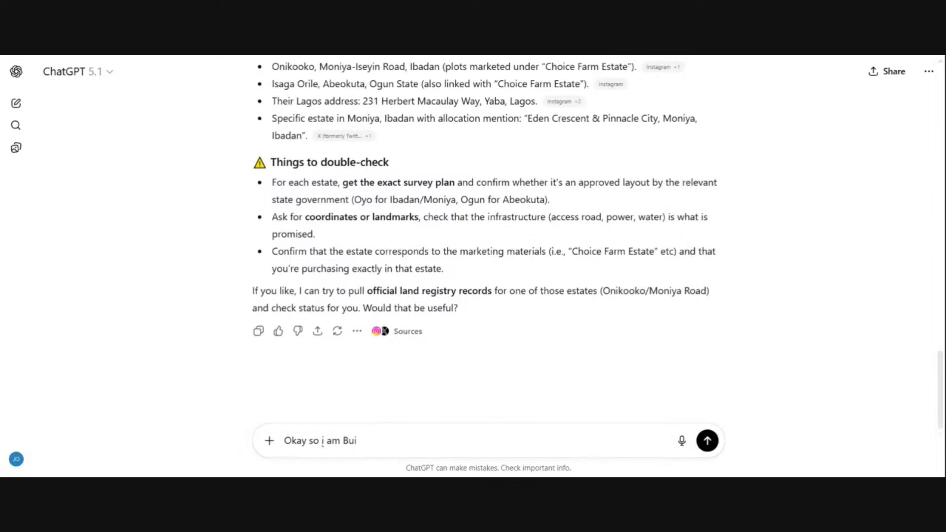
type("lding a customer")
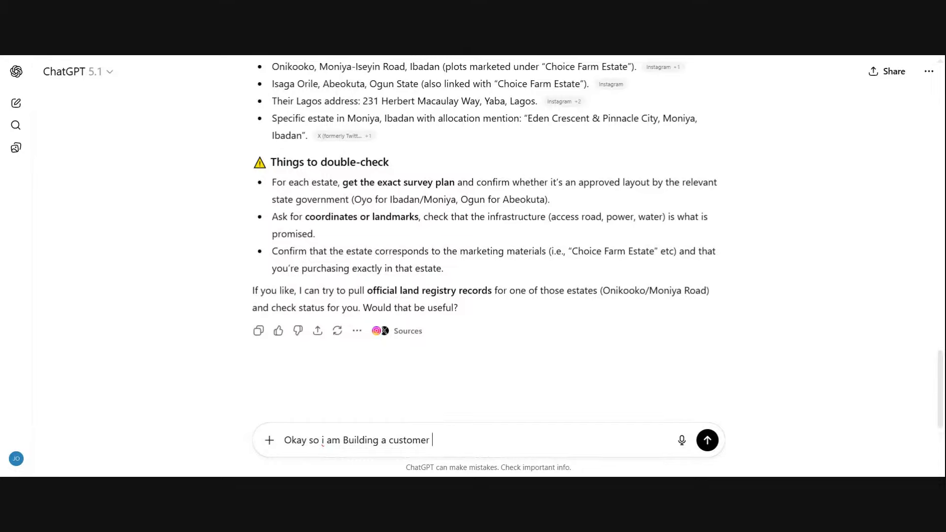
type(" Support agent for Goreal")
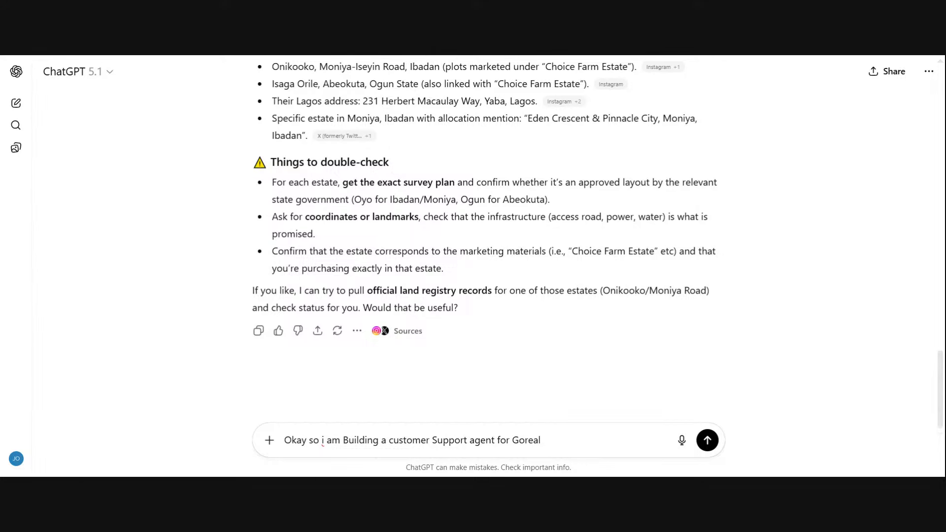
type("ty and i need a we")
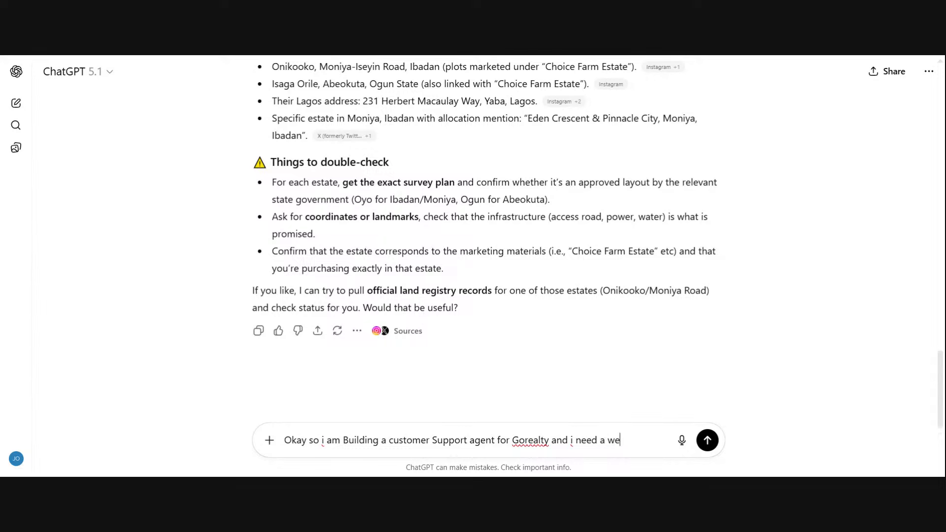
type("ll deep Long")
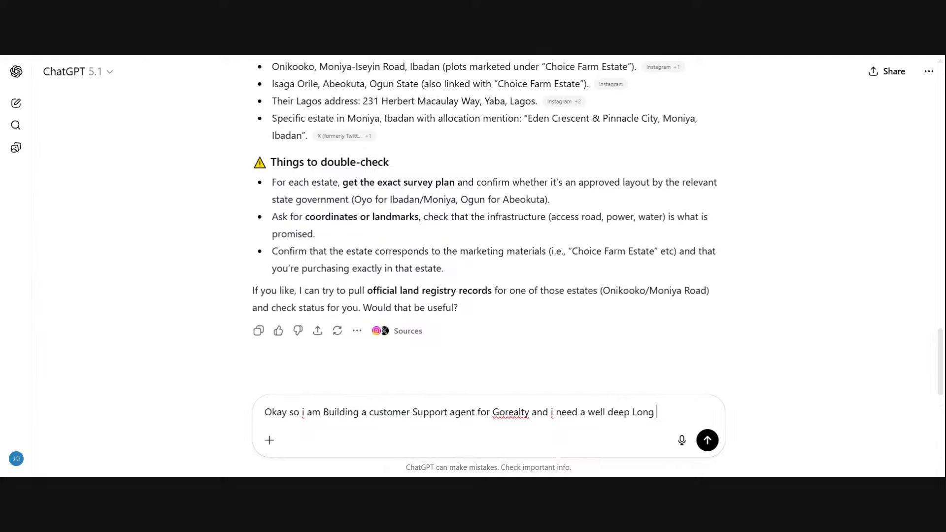
type(" Knowledge Base ")
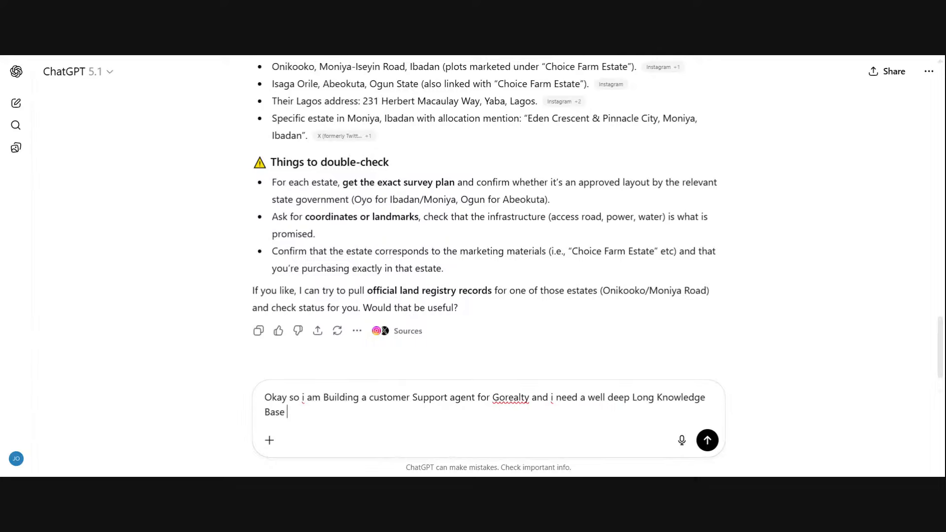
type("bout")
Extend the knowledge base request with "about Gorealty and everything people need to know about Gorelty"
key("BackSpace")
key("BackSpace")
key("BackSpace")
key("BackSpace")
type("about Gorealty ")
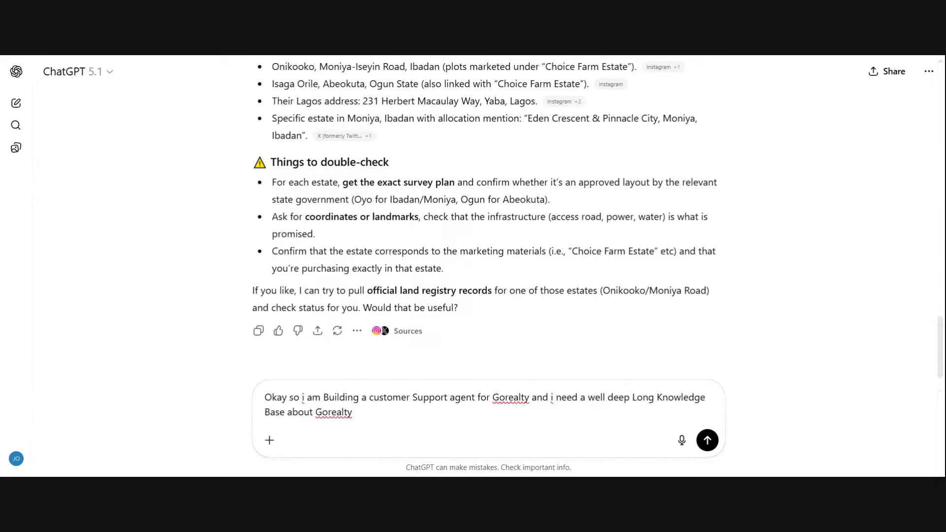
type("and everything people need t")
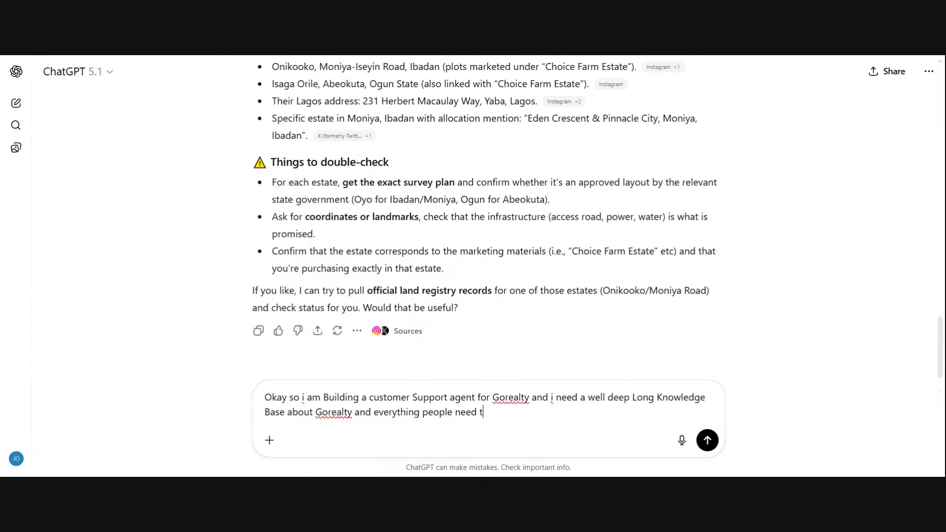
type("o know about Gorelty")
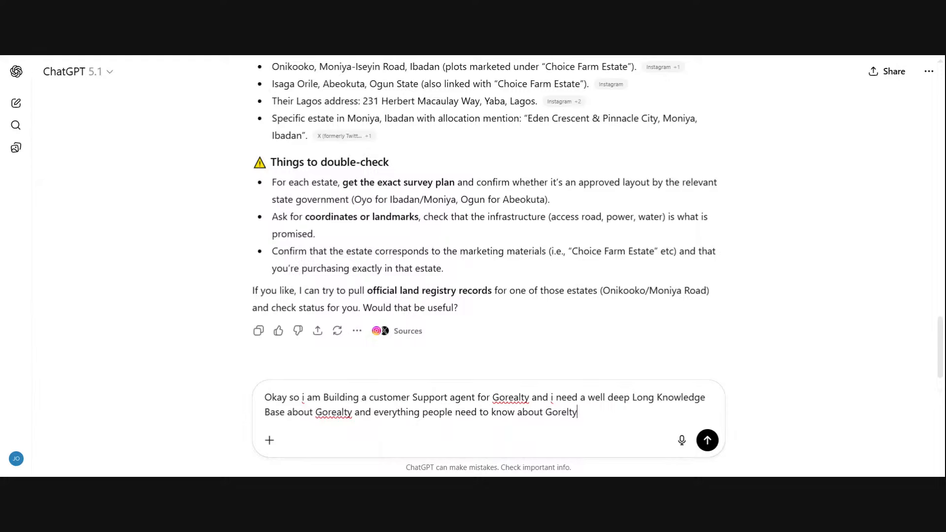
type(" every informaati")
Add "every information about their Land Estates , Location Landmarks" to the prompt
key("BackSpace")
key("BackSpace")
type("tion abo")
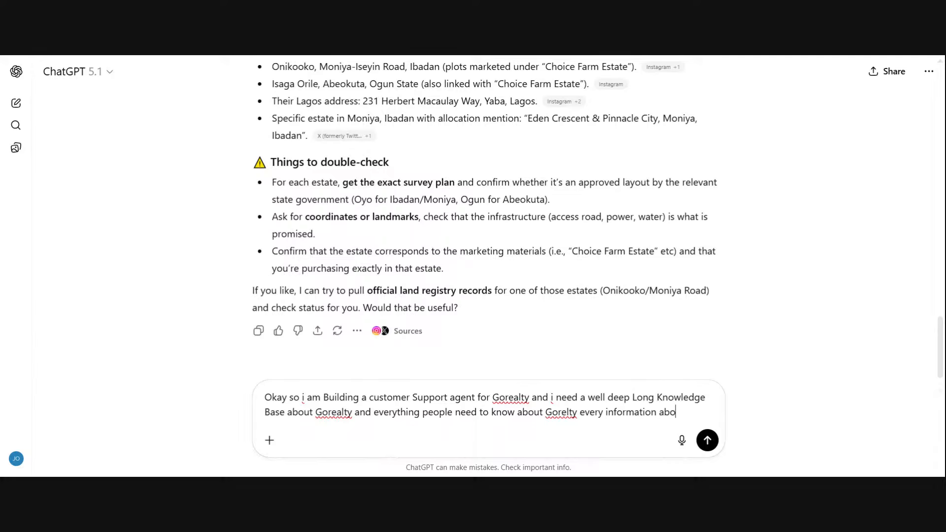
type("ut therir Land")
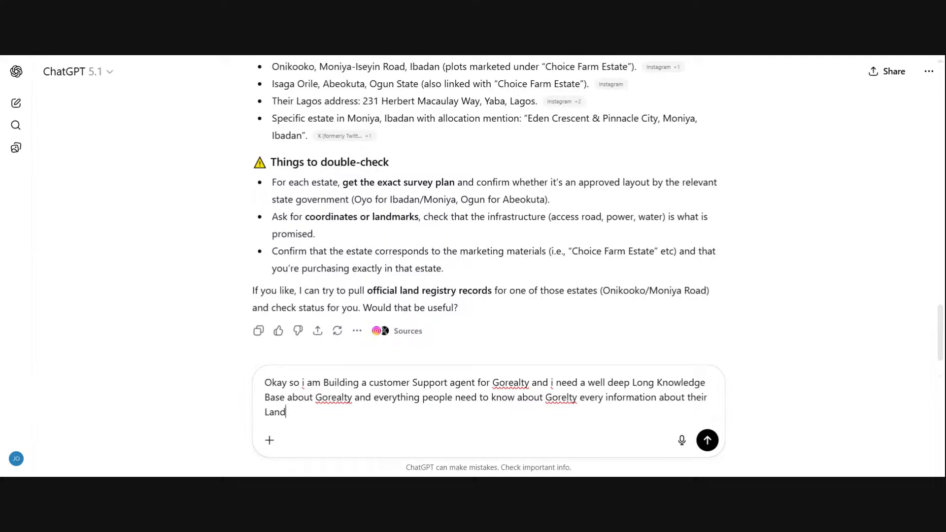
type(" Estates , Location Landmar")
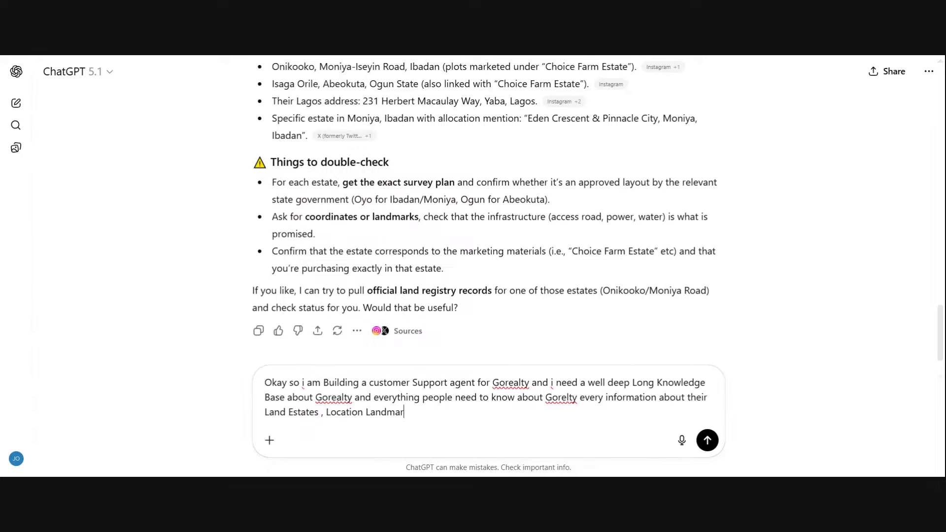
type("ks, nd everything inlcuding")
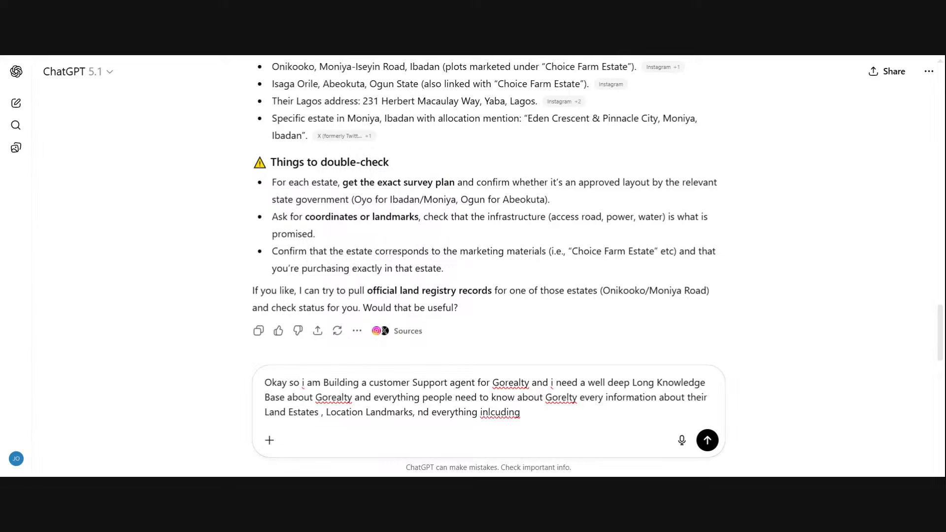
Continue the prompt with "nd everything including their estate pricing", correcting the spelling of "including"
key("BackSpace")
key("BackSpace")
key("BackSpace")
key("BackSpace")
key("BackSpace")
key("BackSpace")
key("BackSpace")
type("cluding their estate pr")
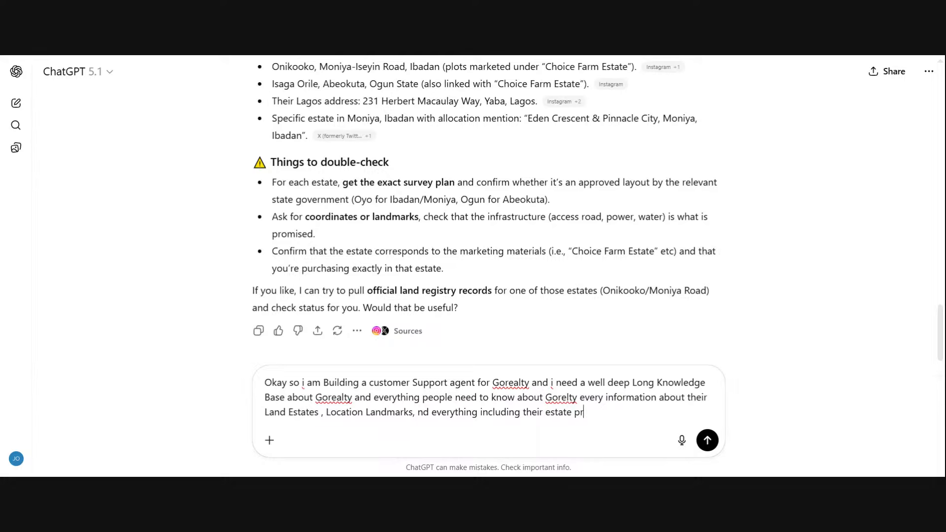
type("icing and everything abou")
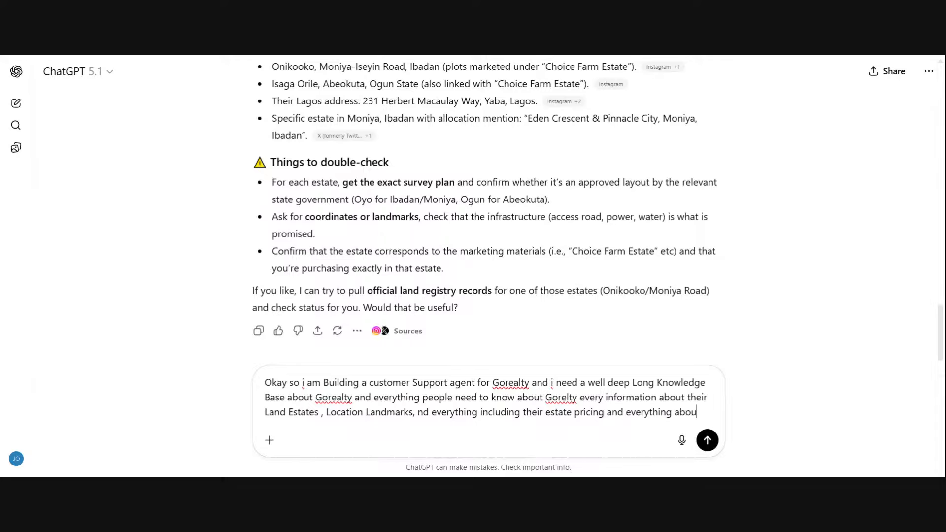
type("t goreality")
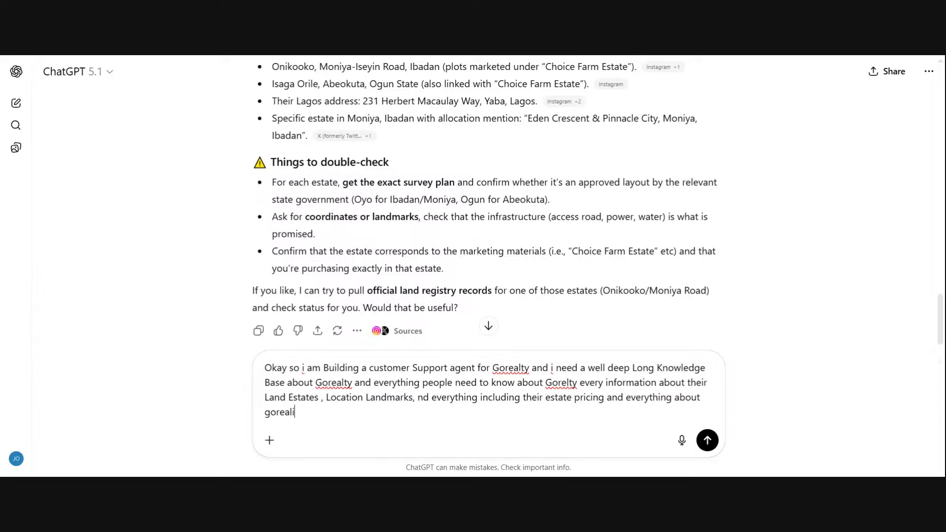
Finish the prompt with "and everything about gorealty" and submit it
key("BackSpace")
key("BackSpace")
type("ty na")
key("Return")
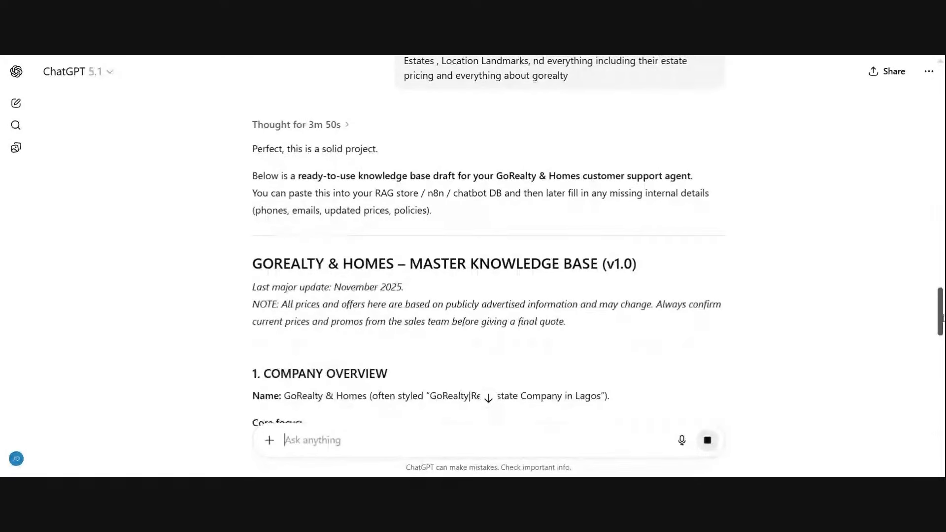
Read through the generated GoRealty & Homes knowledge base, from the company overview to the Pinnacle City Estate section
scroll(942, 315, "down", 1)
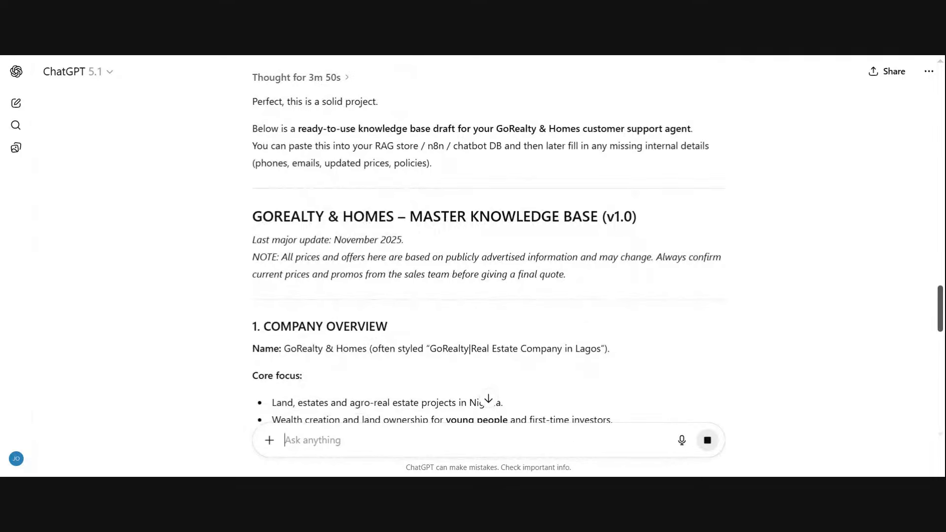
scroll(940, 316, "down", 4)
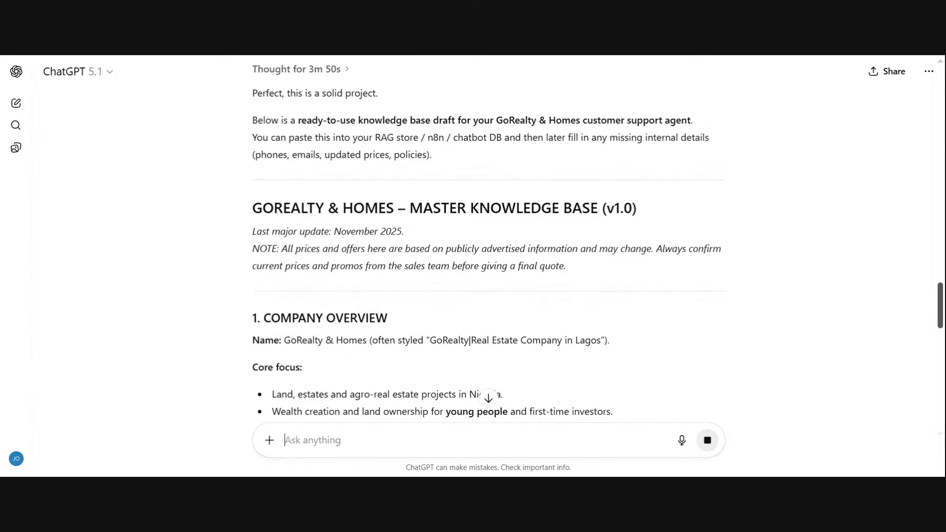
scroll(942, 325, "down", 2)
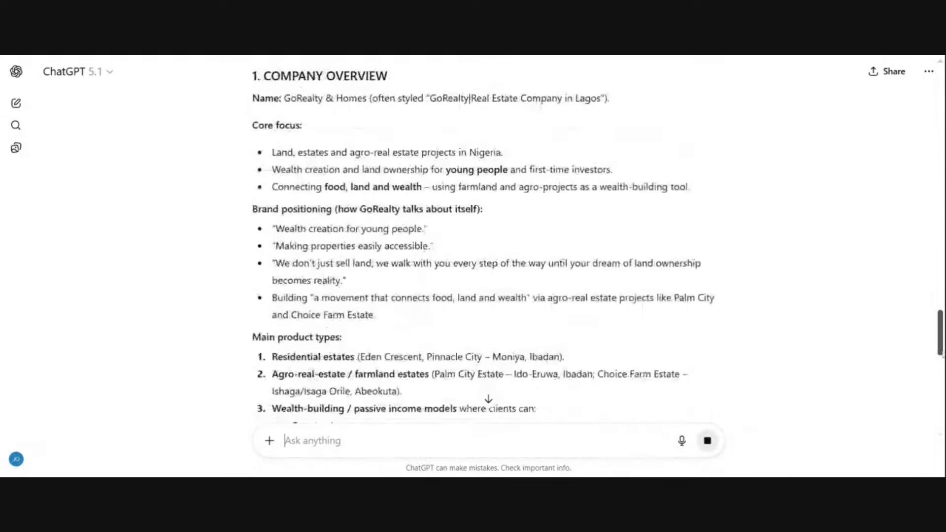
scroll(943, 356, "down", 1)
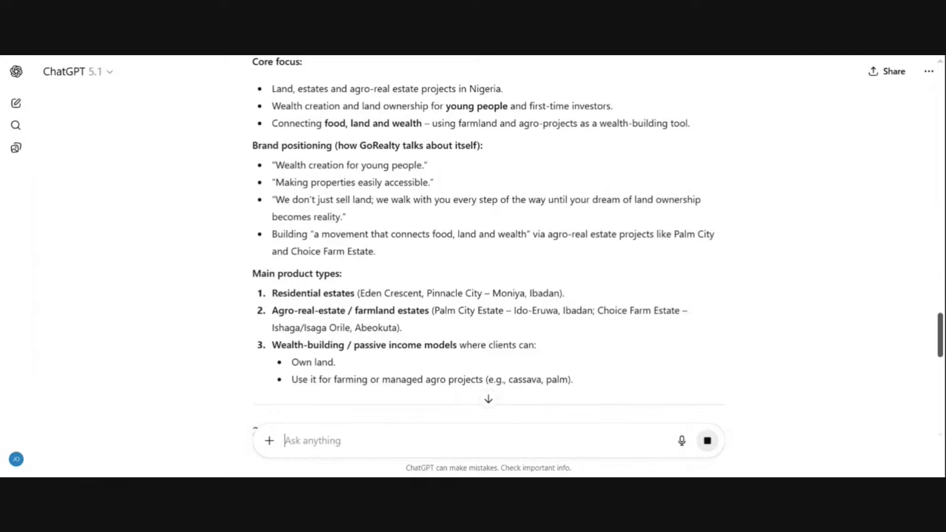
left_click_drag(940, 335, 937, 402)
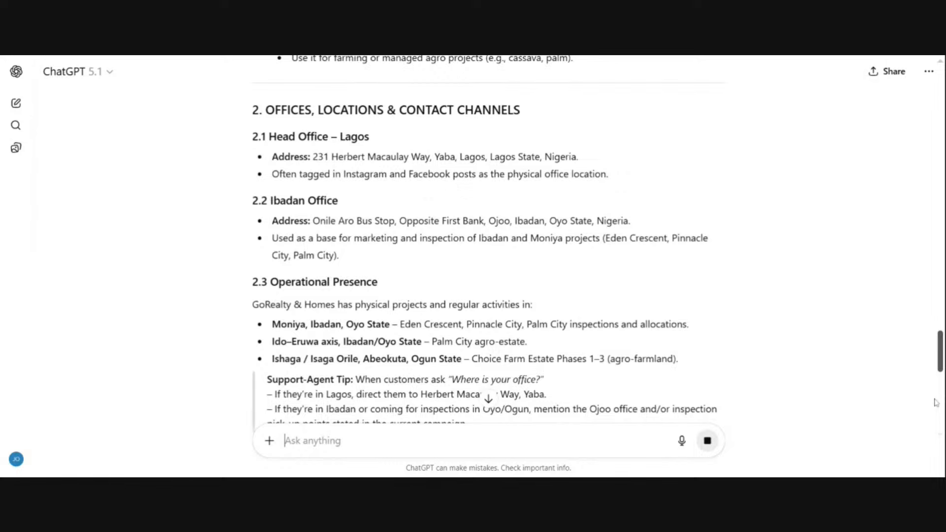
scroll(936, 405, "down", 1)
scroll(936, 409, "down", 4)
left_click_drag(935, 430, 935, 430)
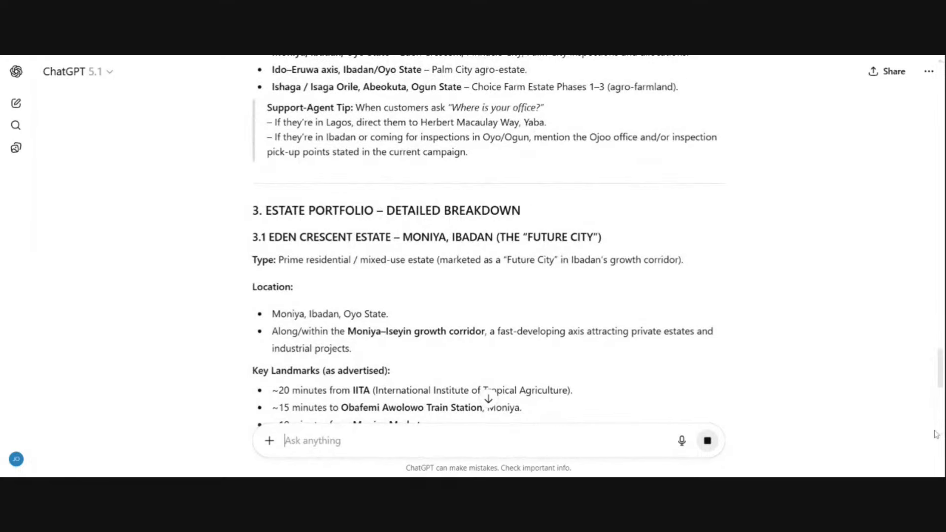
left_click_drag(940, 369, 943, 410)
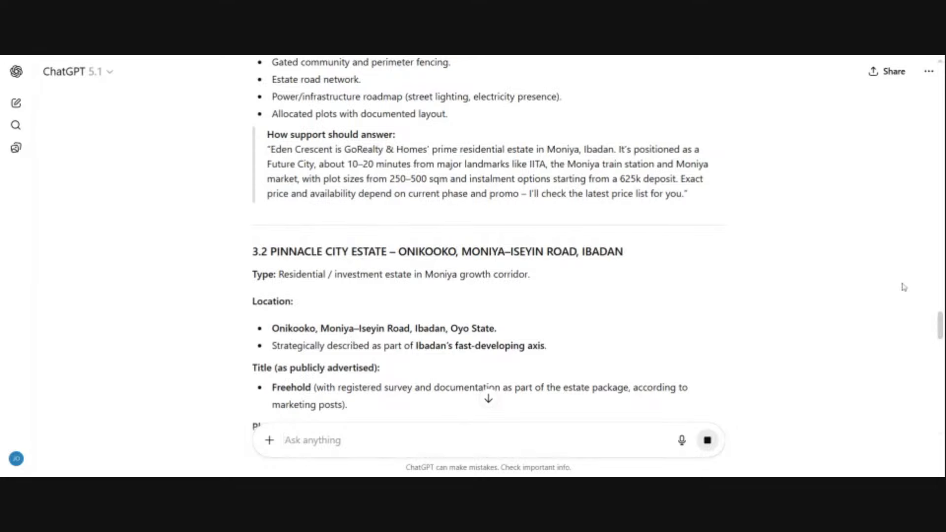
scroll(940, 324, "down", 2)
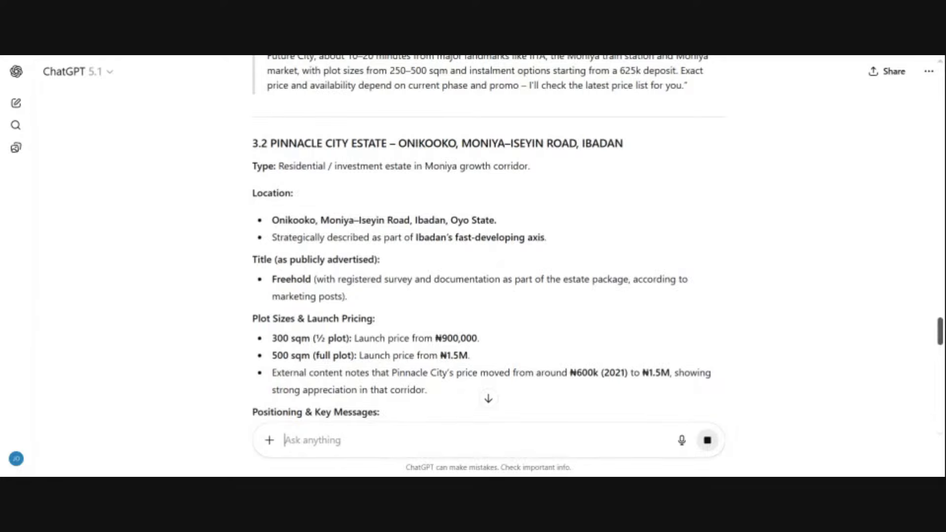
scroll(940, 329, "down", 6)
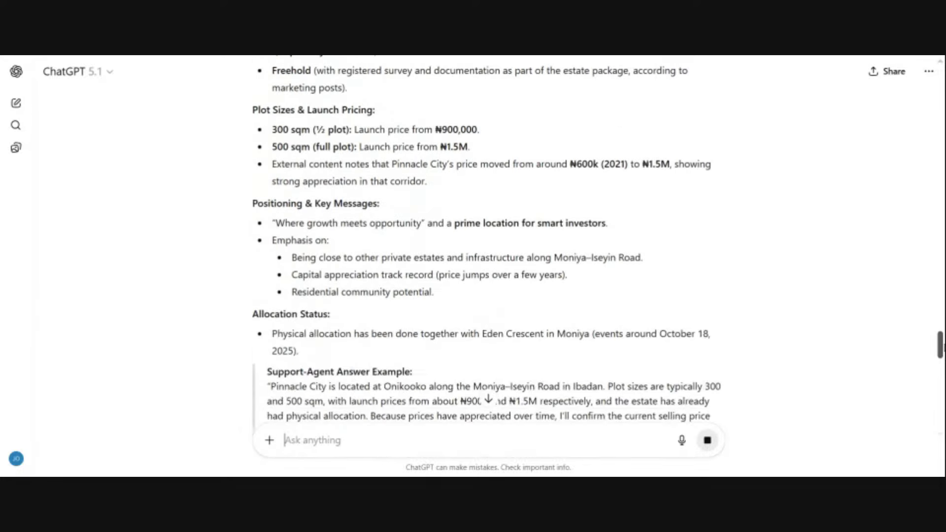
Read through the rest of the generated knowledge base, from the Palm City and Choice Farm estates to the FAQ and AI agent usage sections
scroll(941, 349, "down", 9)
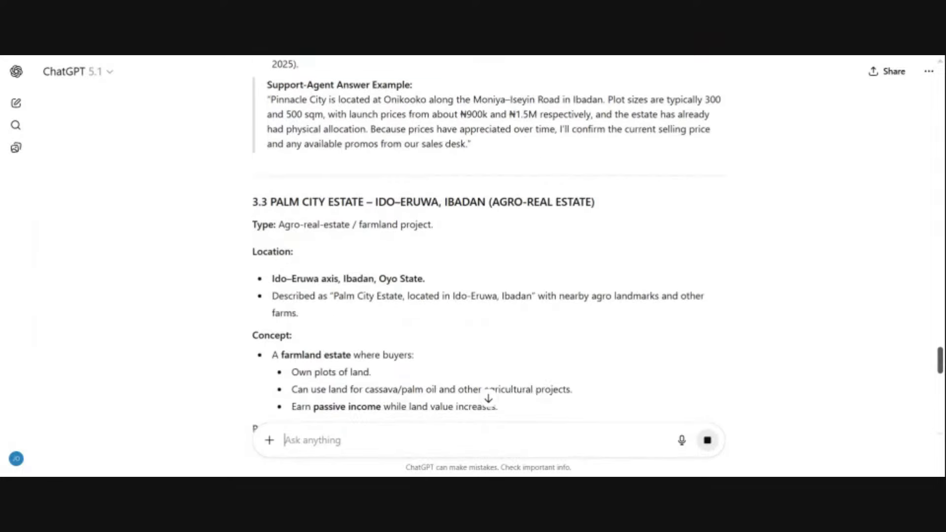
scroll(938, 391, "down", 8)
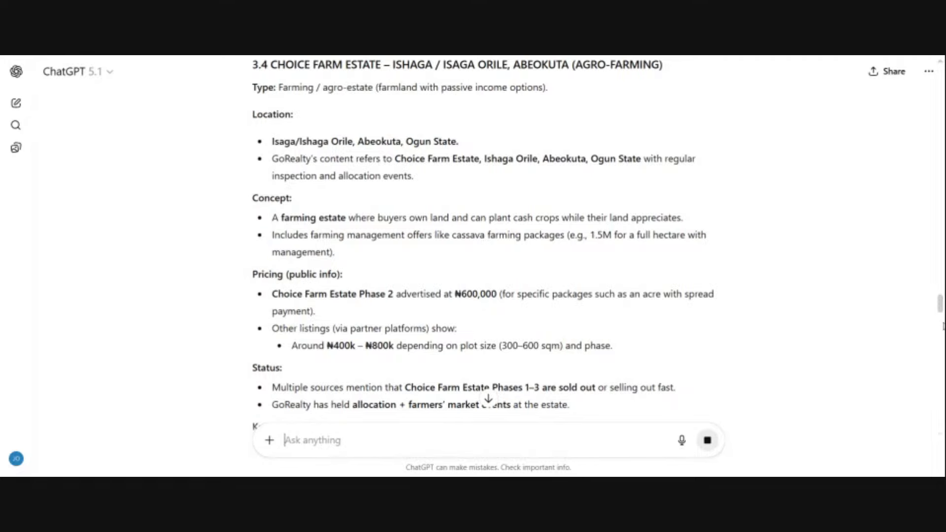
scroll(940, 303, "down", 4)
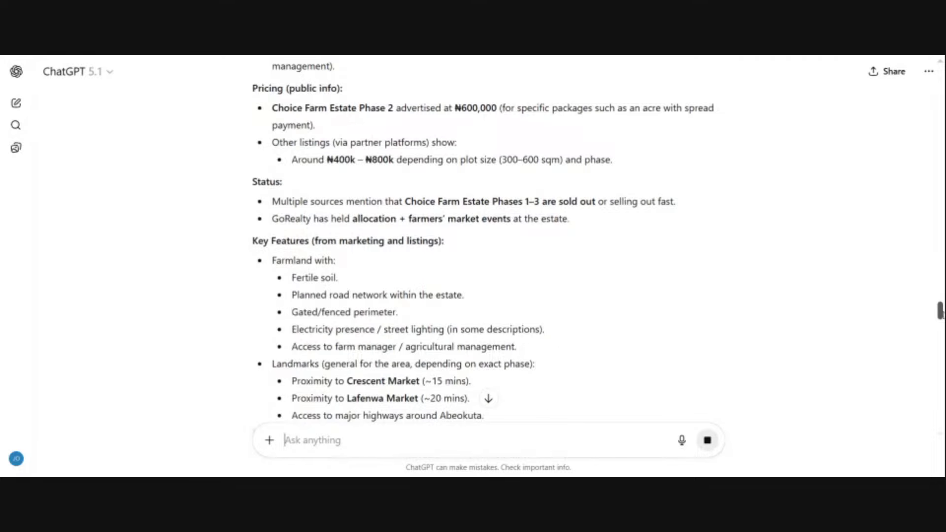
left_click_drag(940, 310, 937, 451)
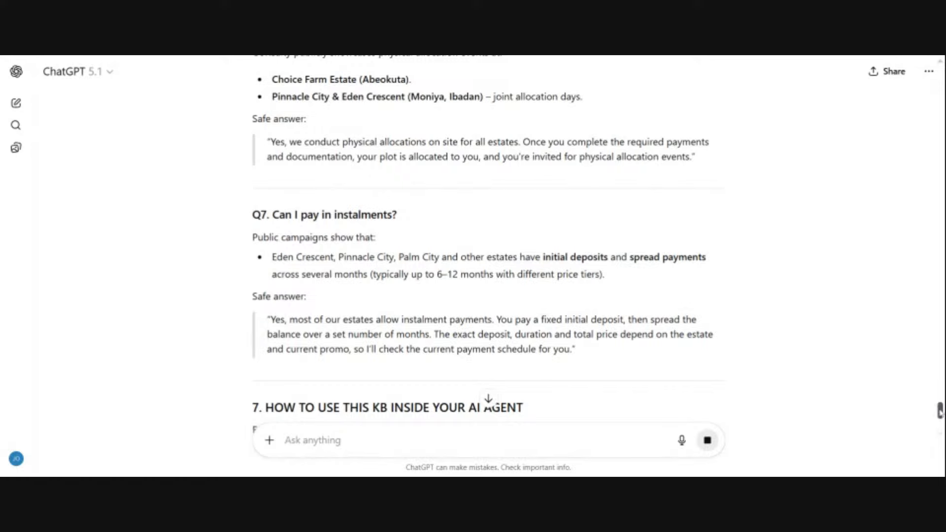
scroll(940, 410, "down", 5)
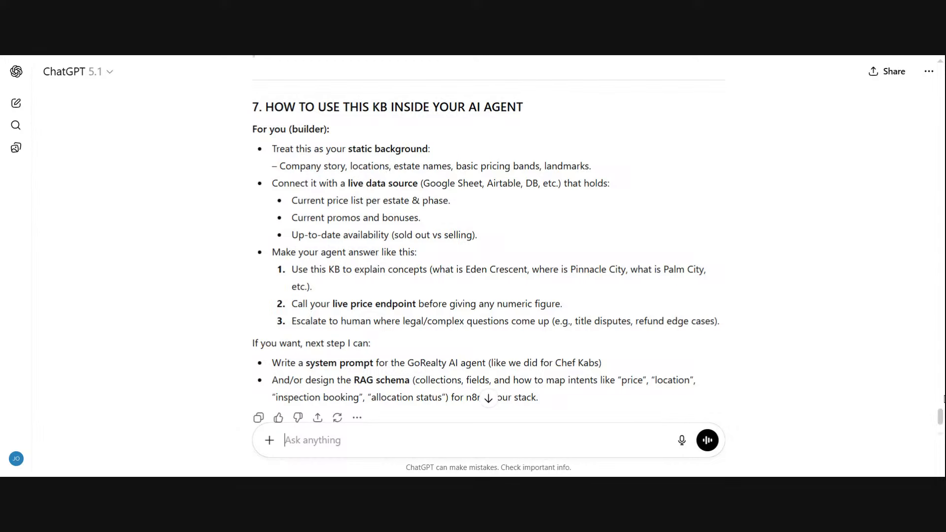
Copy the complete generated knowledge base and paste it into the blank gorealtyhomesfq document in Google Docs
left_click_drag(940, 420, 941, 419)
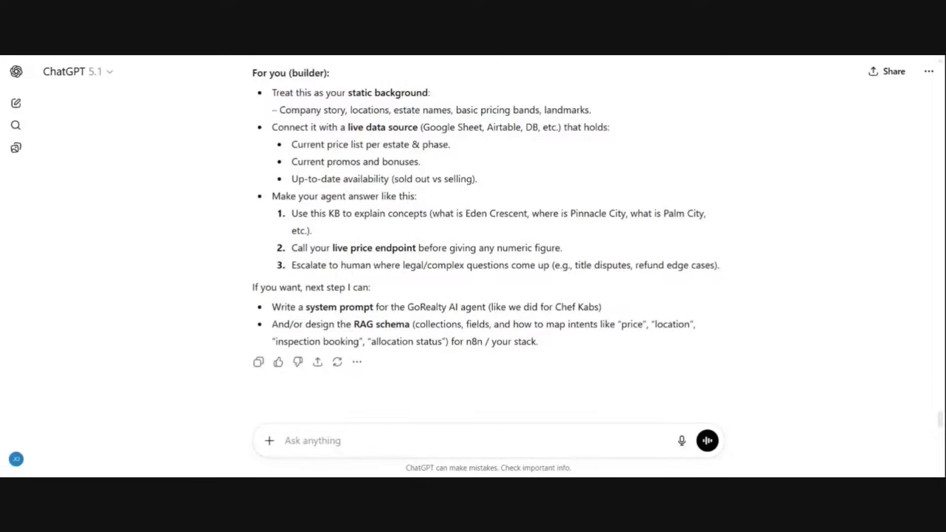
left_click(258, 362)
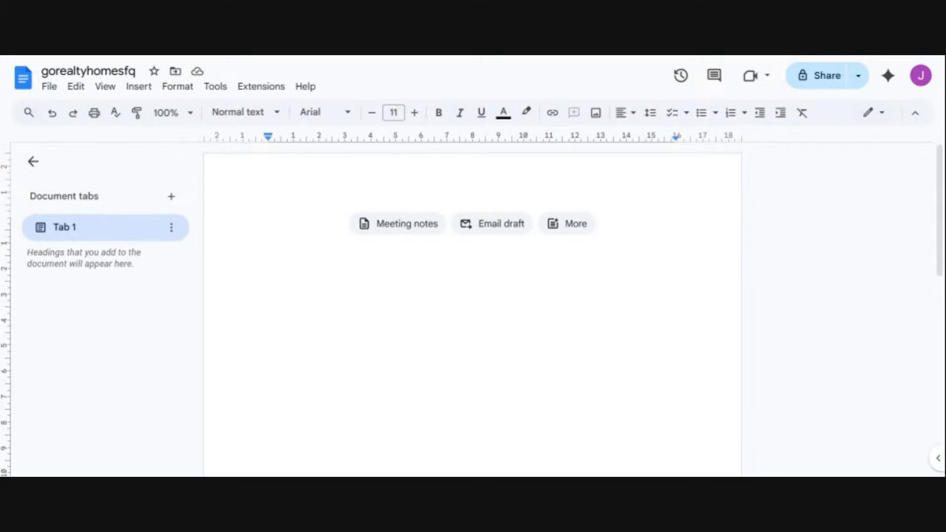
key("ctrl+v")
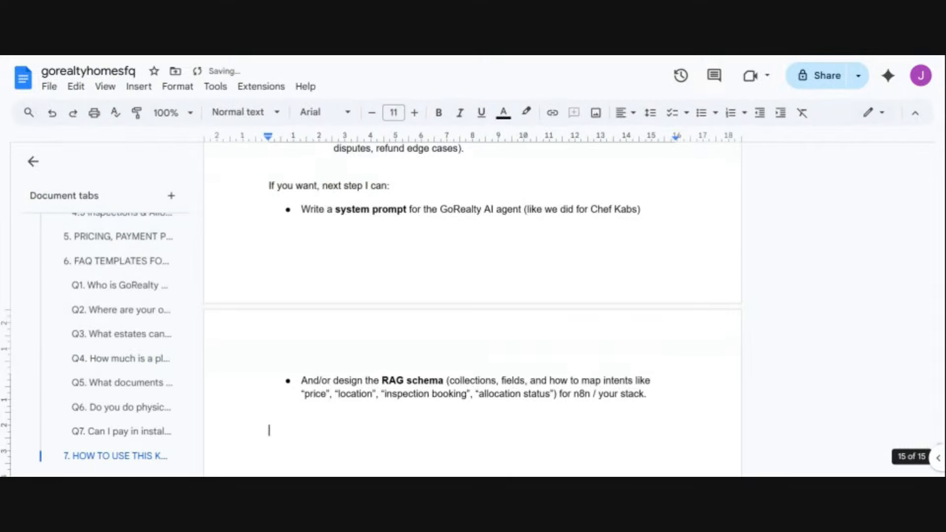
Delete the closing "HOW TO USE THIS KB INSIDE YOUR AI AGENT" section, including its next-step suggestions and the leftover bullet
left_click_drag(647, 395, 271, 213)
key("BackSpace")
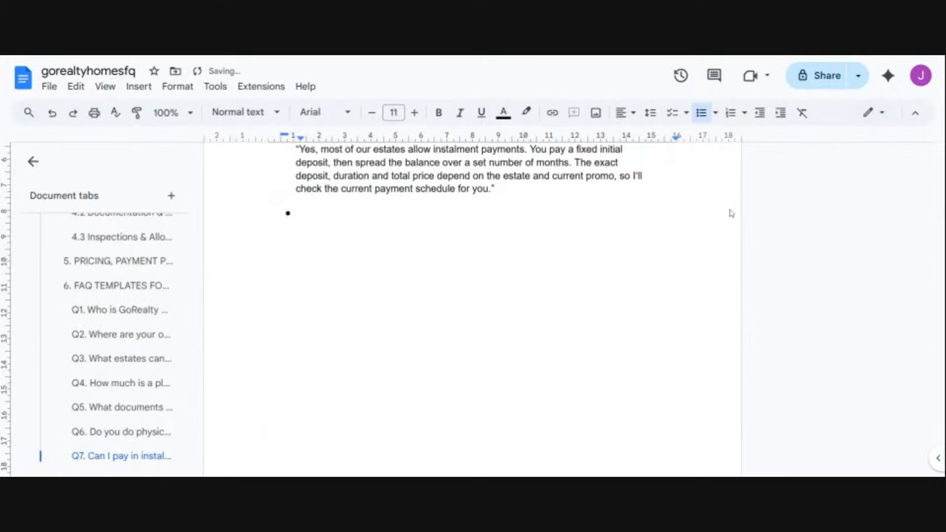
key("BackSpace")
key("BackSpace")
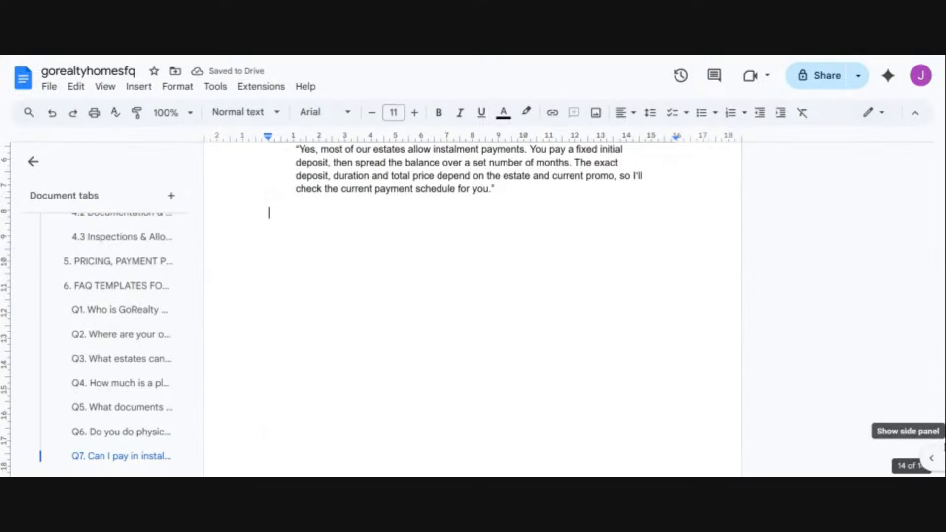
Delete the introductory paragraphs and the divider line above the "GOREALTY & HOMES – MASTER KNOWLEDGE BASE (v1.0)" heading
scroll(937, 458, "up", 7)
scroll(473, 305, "up", 20)
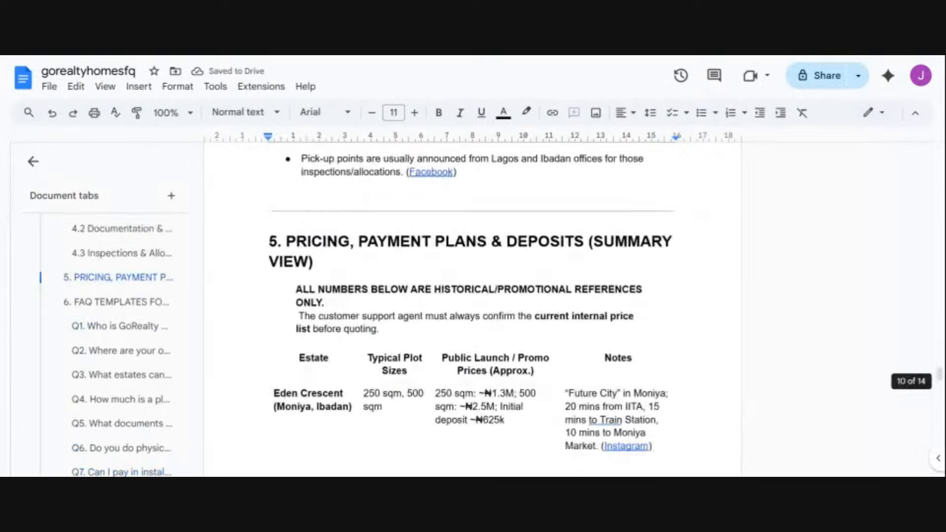
left_click_drag(940, 337, 936, 154)
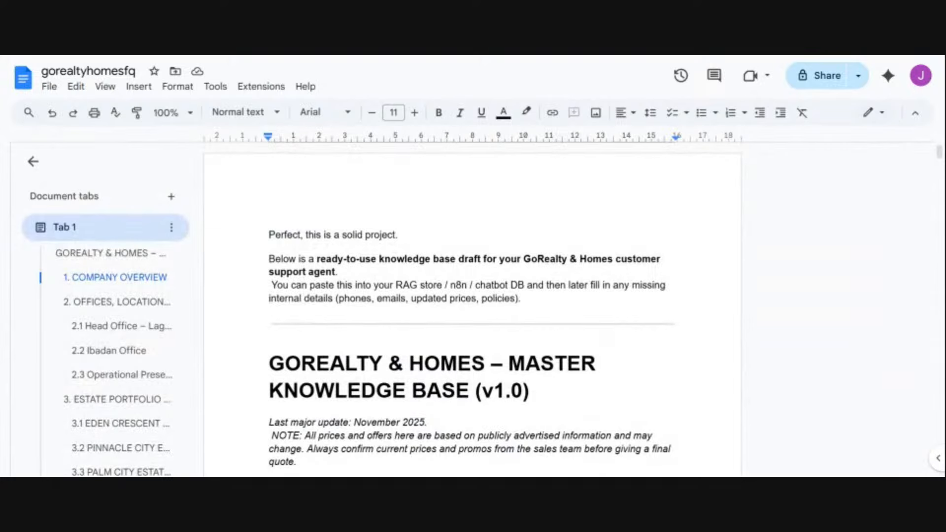
left_click_drag(269, 235, 526, 311)
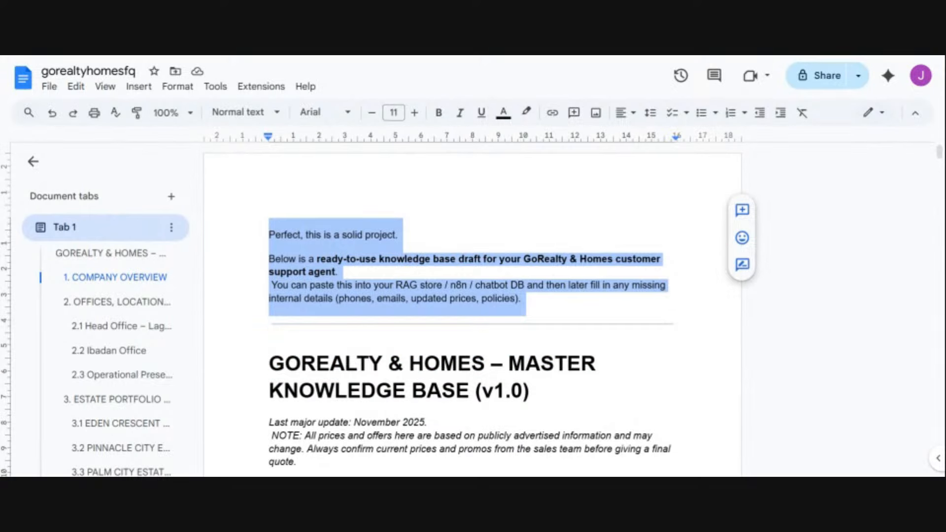
key("BackSpace")
key("shift+Down")
key("shift+Down")
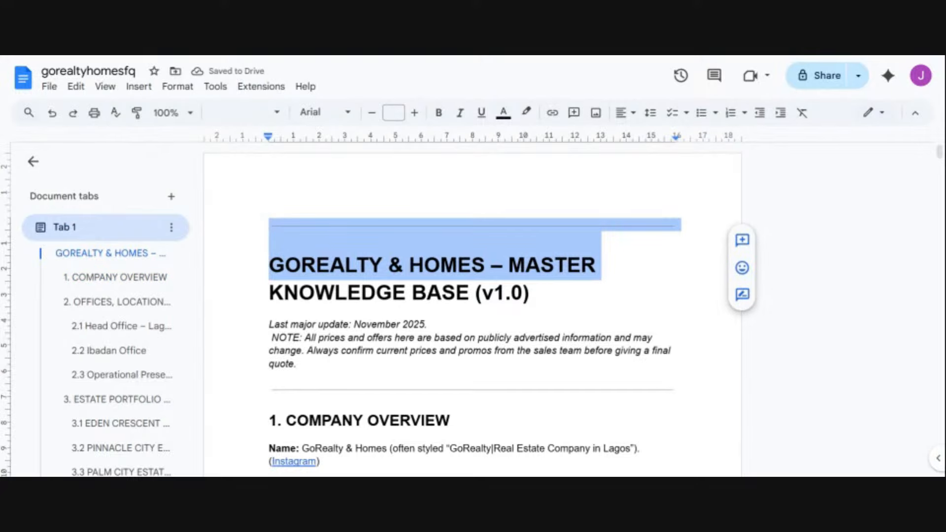
left_click(676, 225)
key("BackSpace")
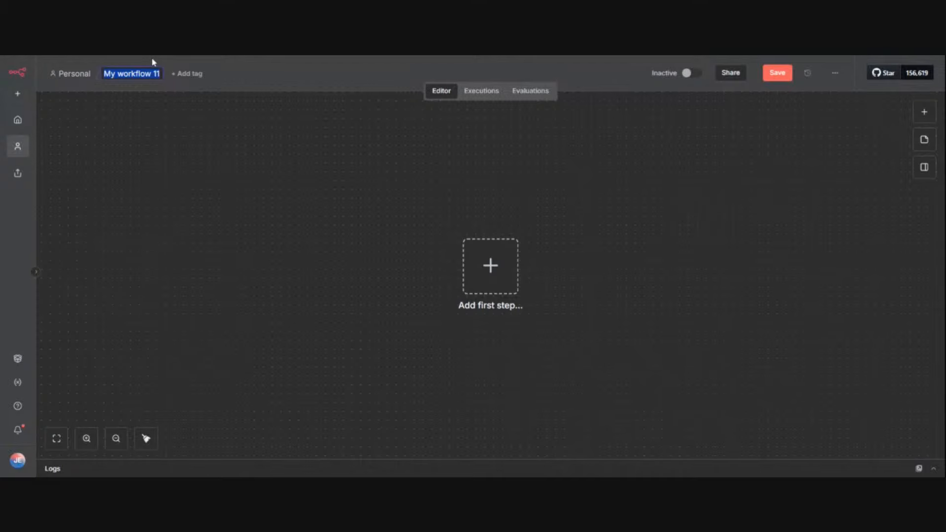
In n8n, rename the new workflow as "Pineconne AGent"
type("Pineconne AGent")
key("Return")
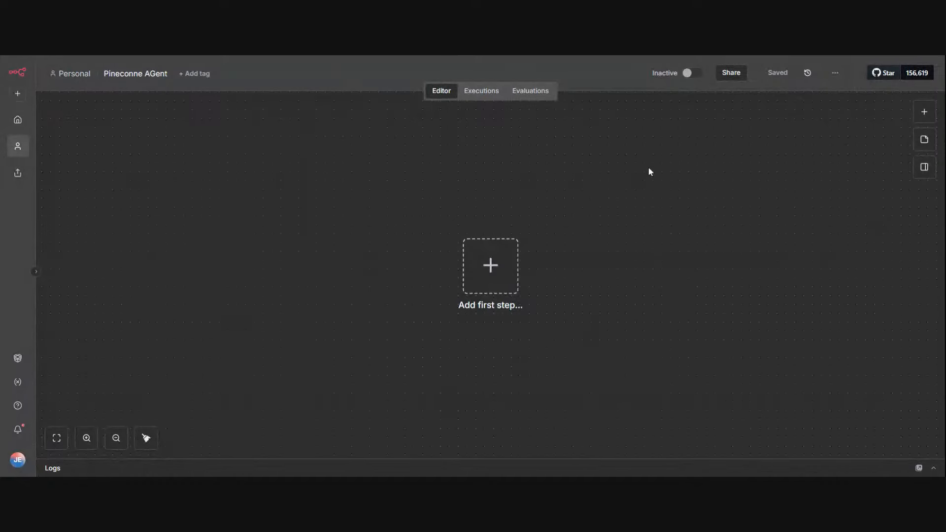
Search the nodes for "drive" and add the Google Drive trigger "On changes involving a specific folder"
left_click(924, 114)
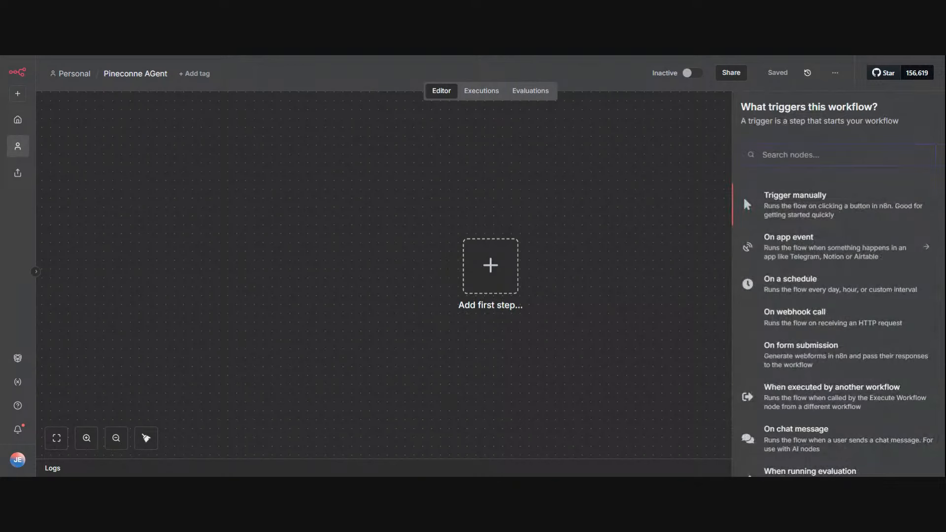
type("gog")
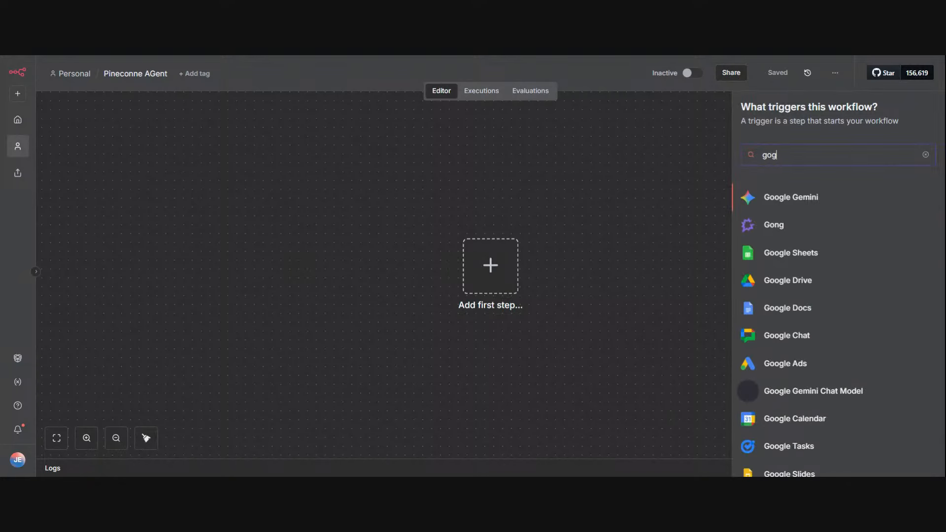
type("gle")
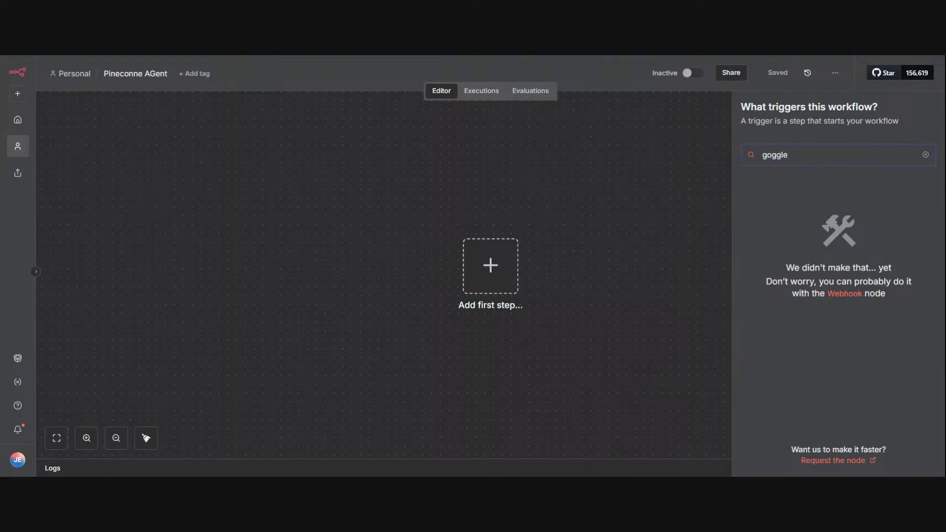
key("BackSpace")
key("BackSpace")
key("BackSpace")
key("BackSpace")
key("BackSpace")
key("BackSpace")
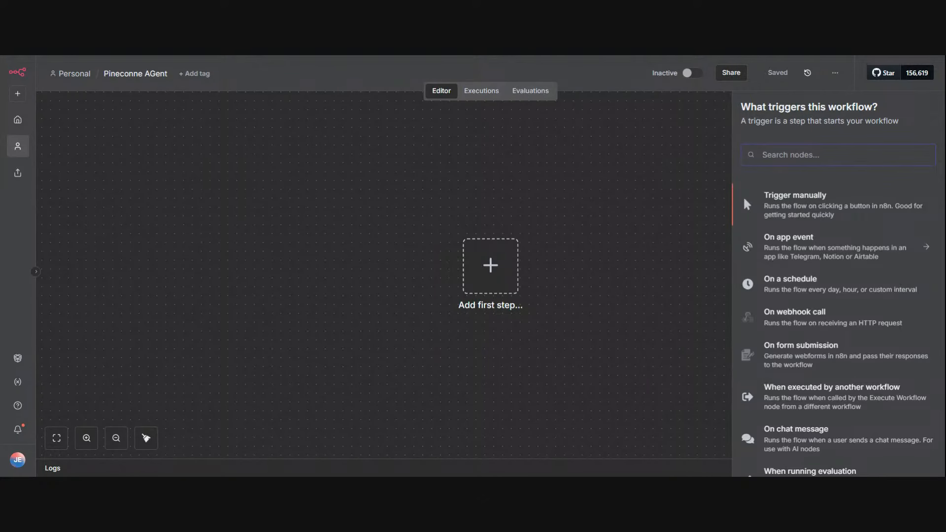
type("drive")
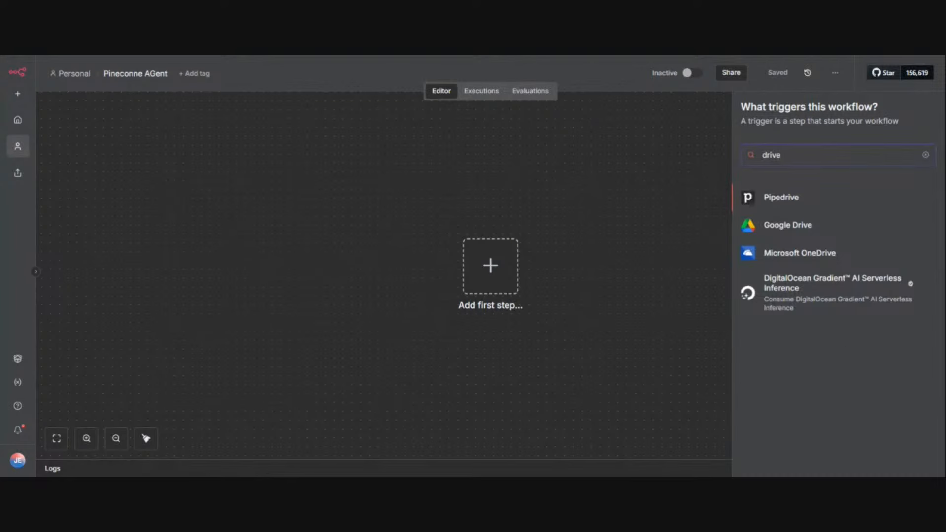
left_click(787, 226)
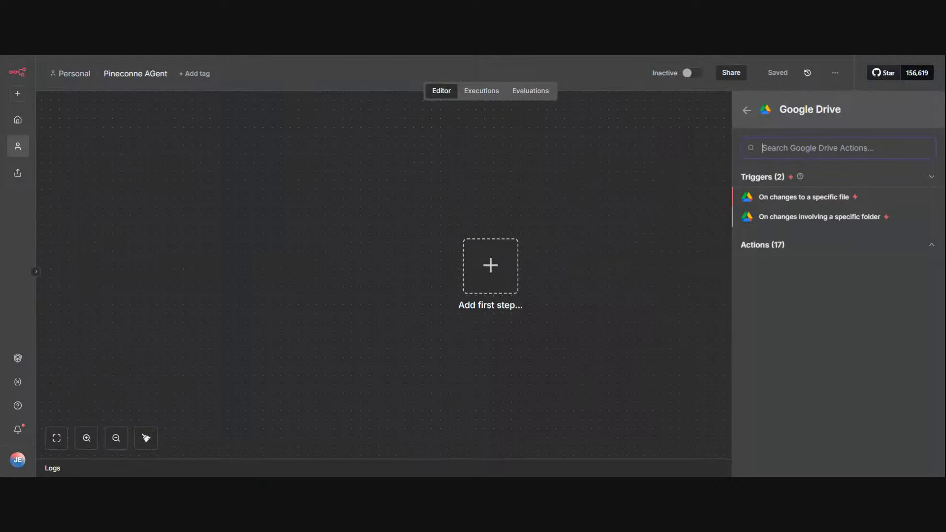
left_click(790, 218)
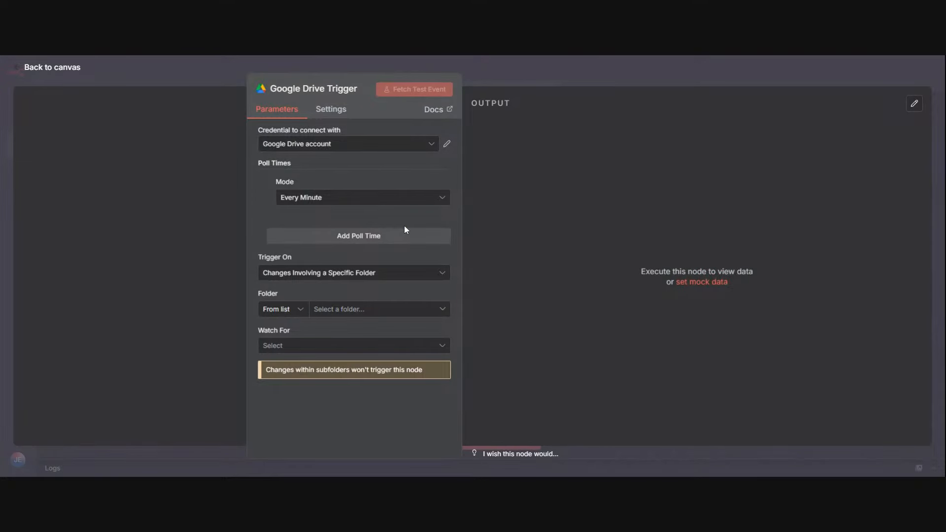
Choose the "Google Drive account" credential for the trigger and try to load its folder list
left_click(401, 151)
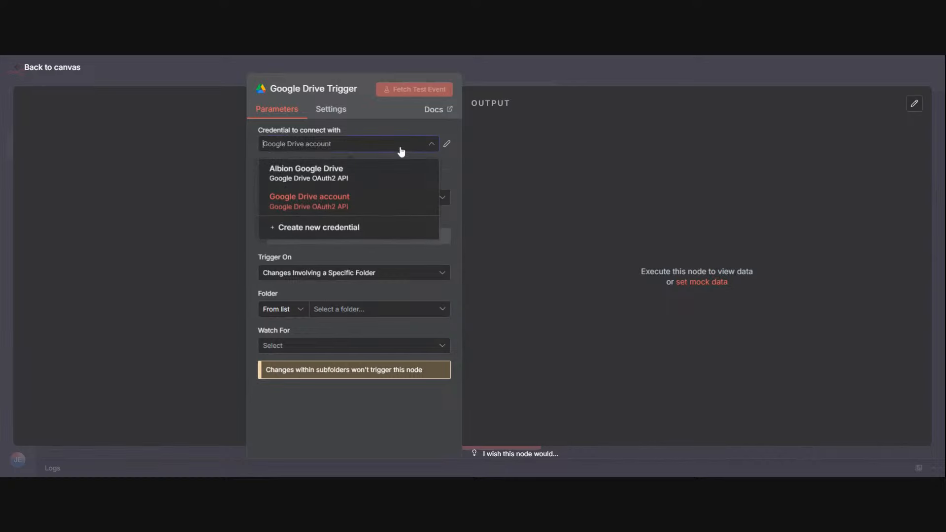
left_click(393, 201)
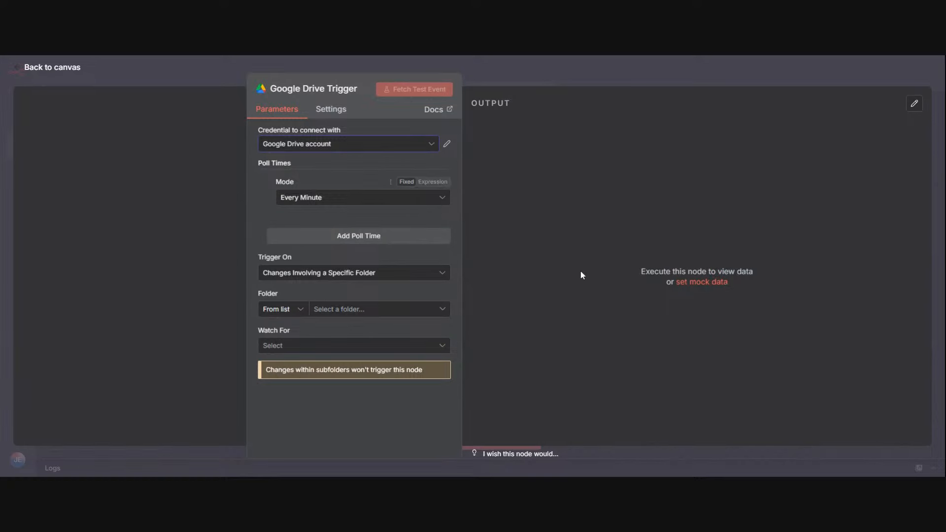
left_click(383, 311)
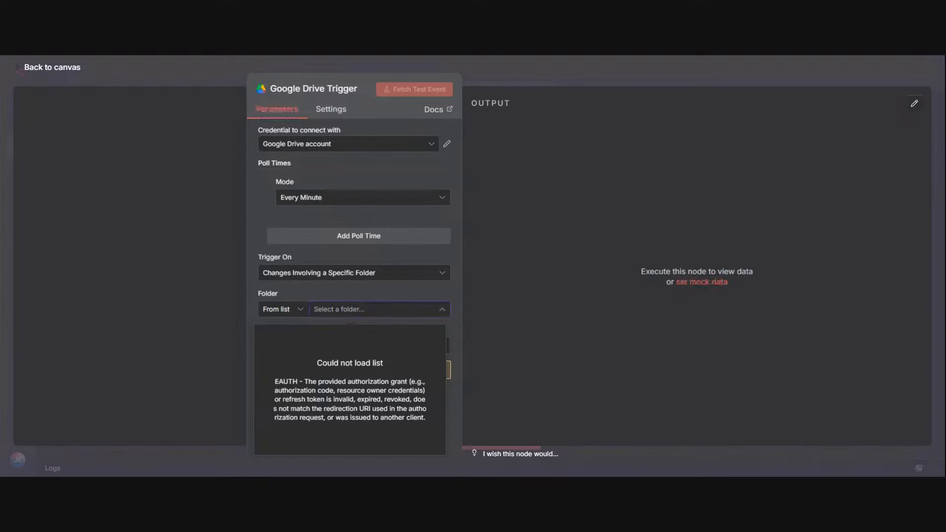
Reconnect the Google Drive account credential through Google sign-in, and check the trigger's folder list again
left_click(447, 144)
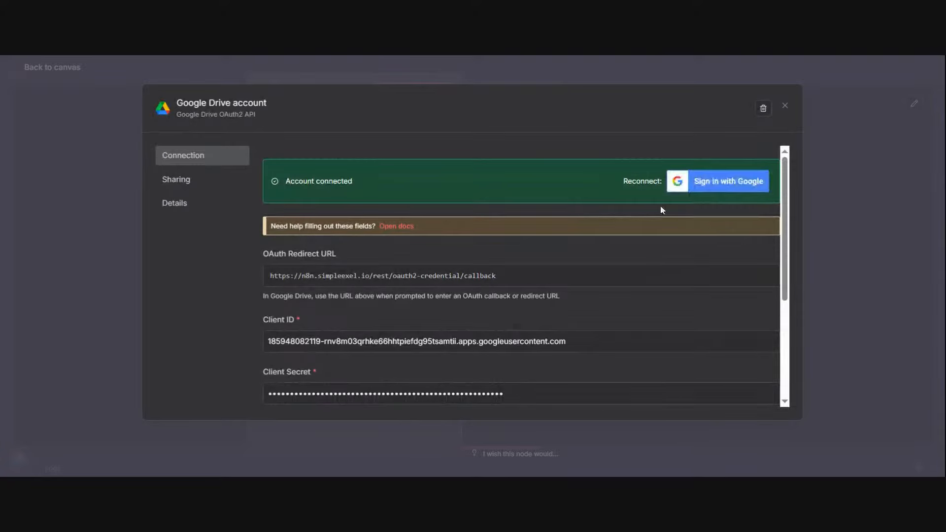
left_click(693, 189)
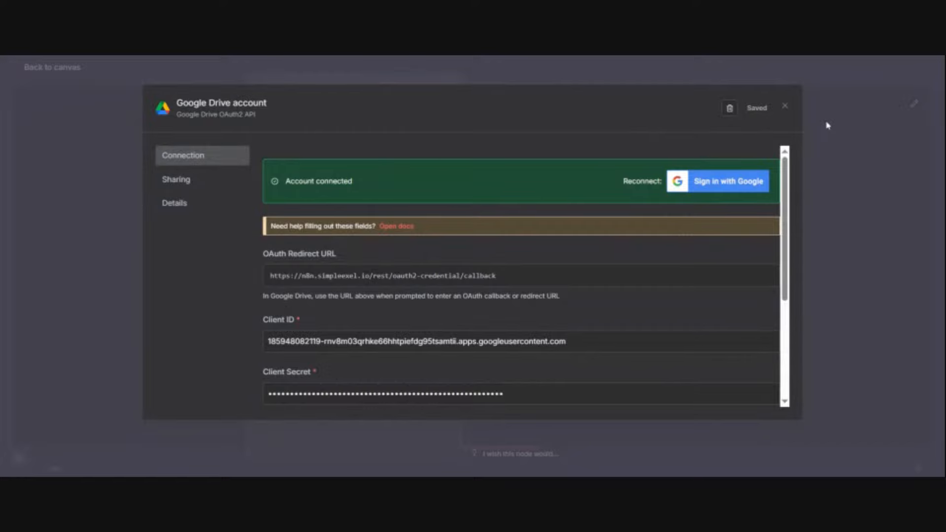
scroll(790, 231, "down", 3)
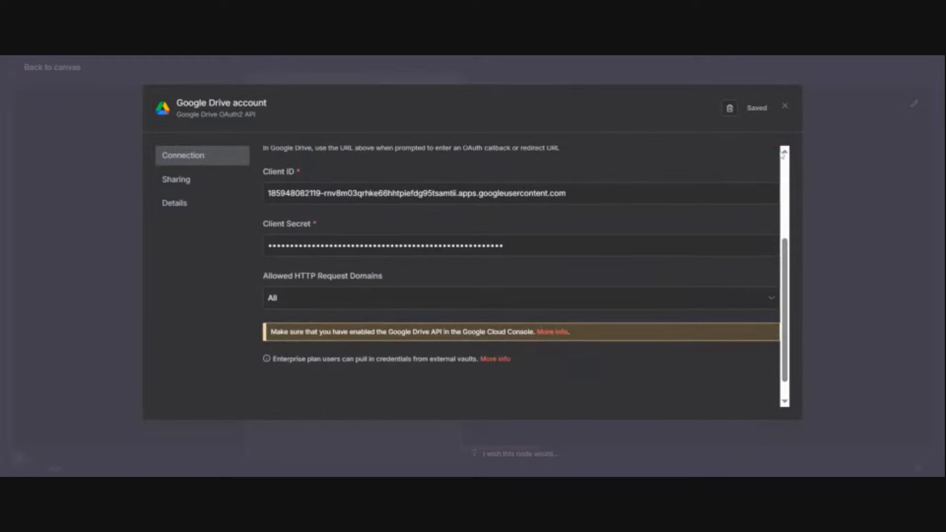
left_click(784, 108)
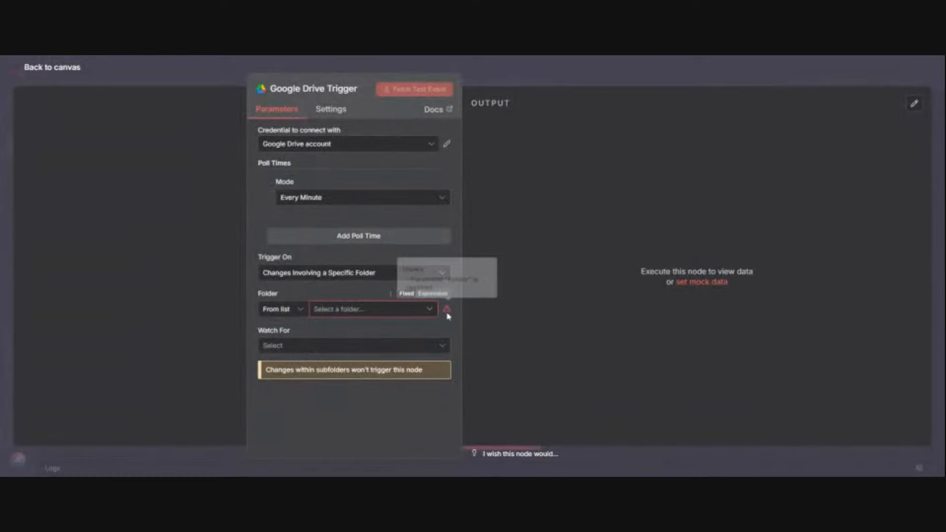
left_click(433, 318)
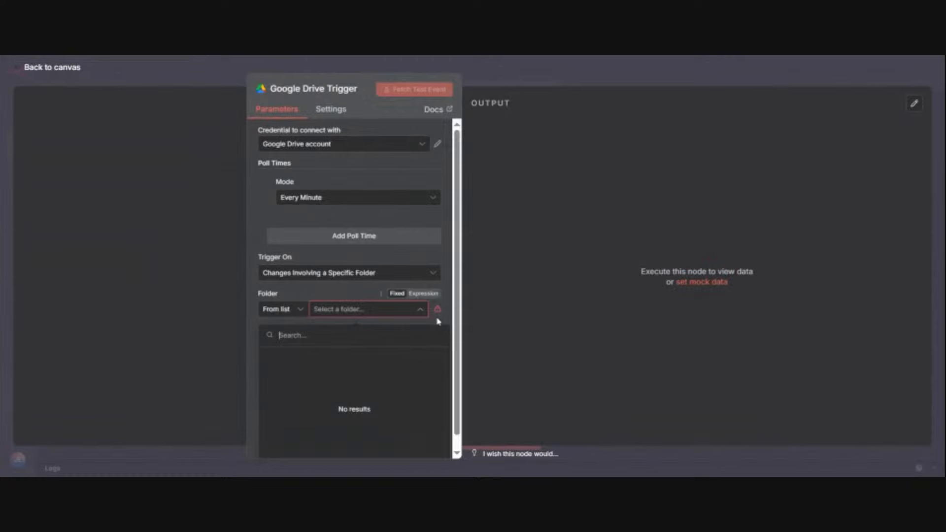
left_click(447, 254)
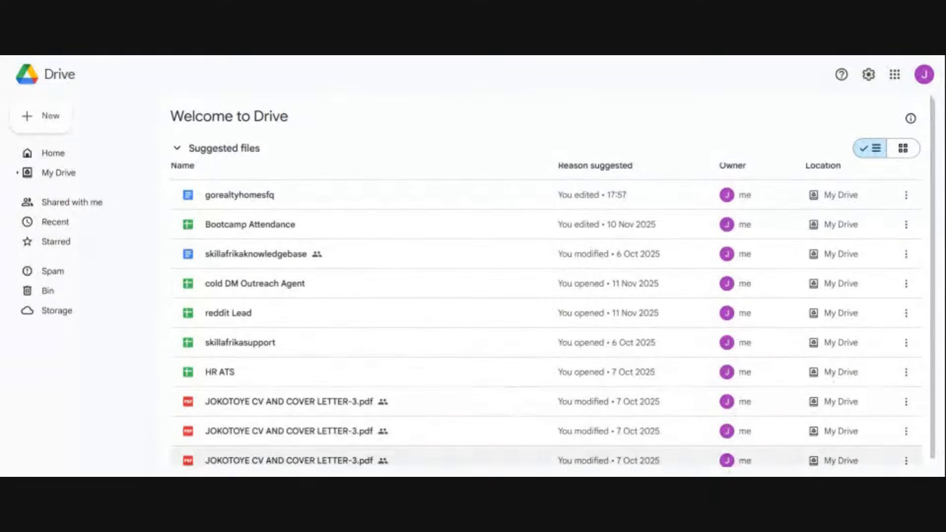
In Google Drive, create a folder named "gorealtyhomesrag" and open it
left_click(56, 120)
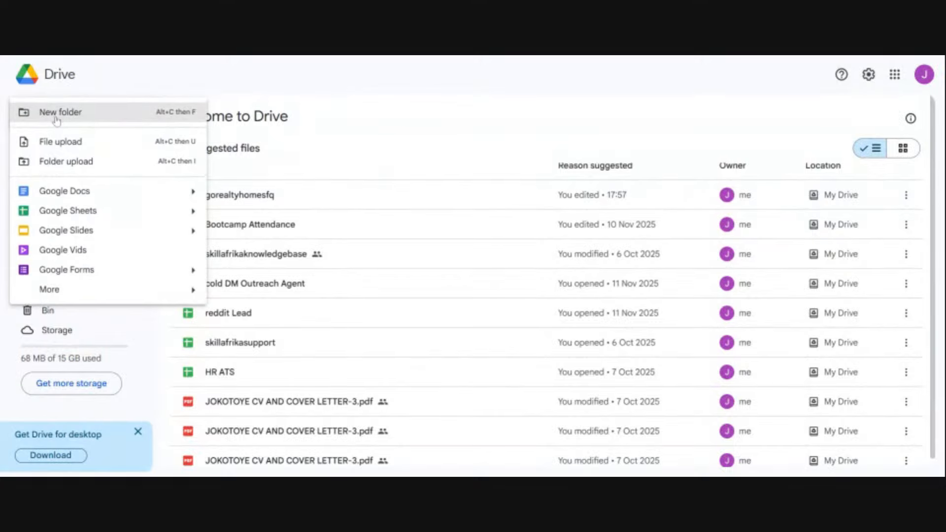
left_click(95, 116)
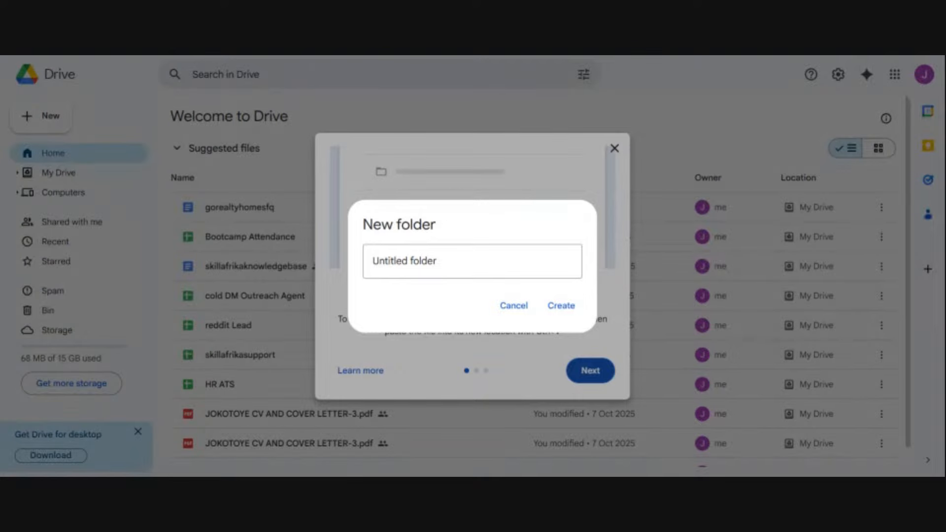
type("g")
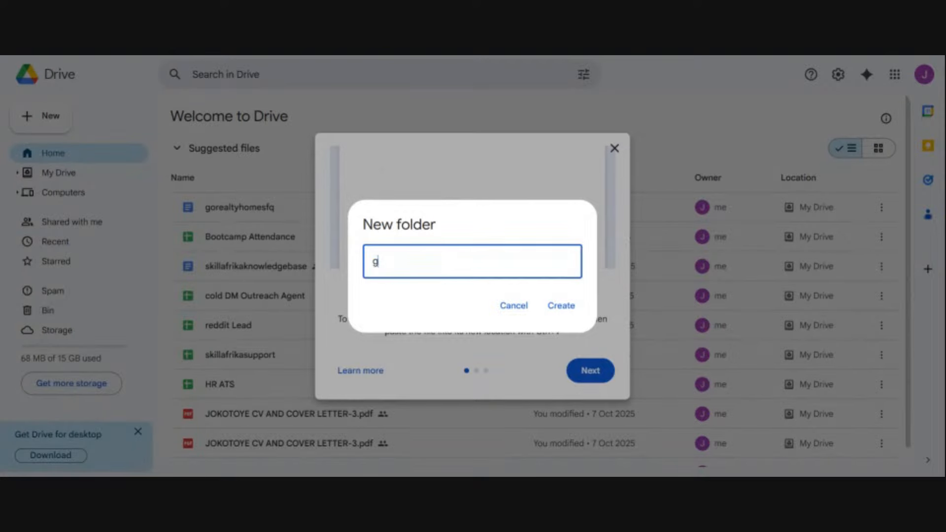
type("orealit")
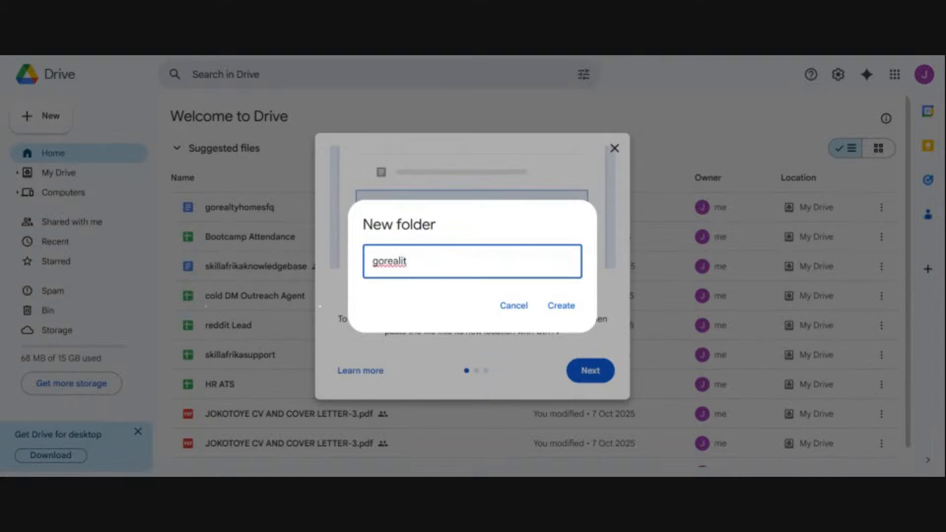
key("BackSpace")
key("BackSpace")
type("tyh")
key("BackSpace")
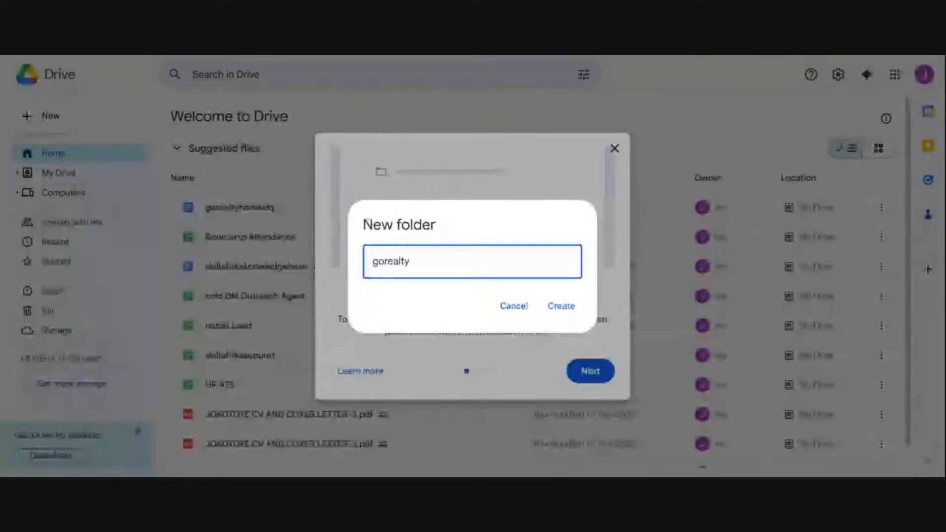
type("omes")
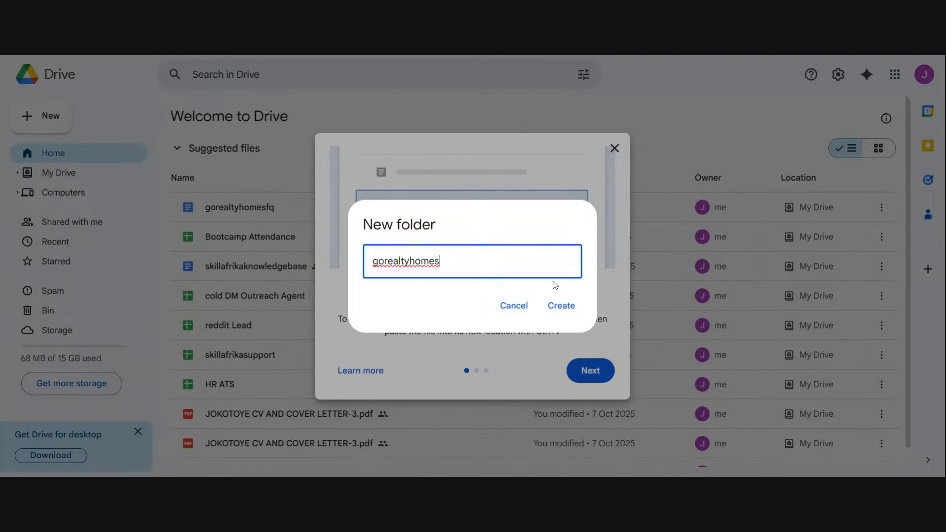
type("rag")
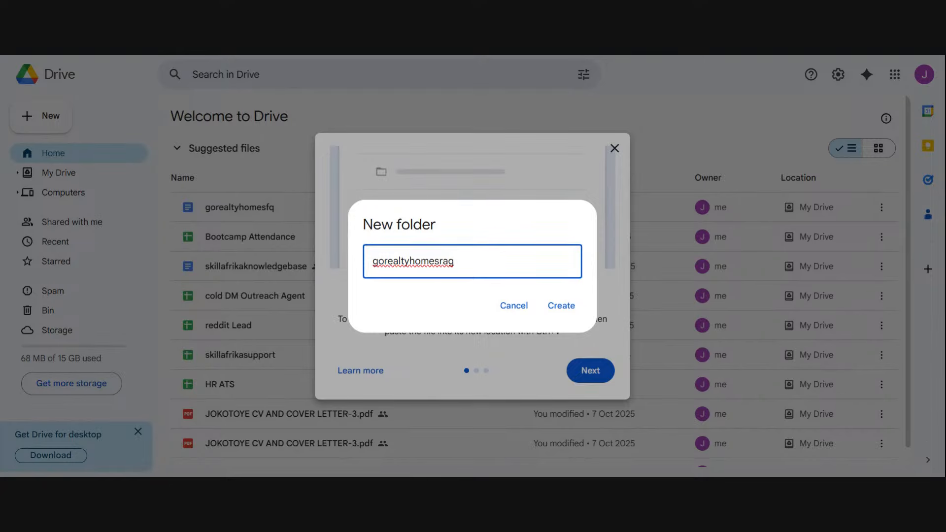
left_click(552, 309)
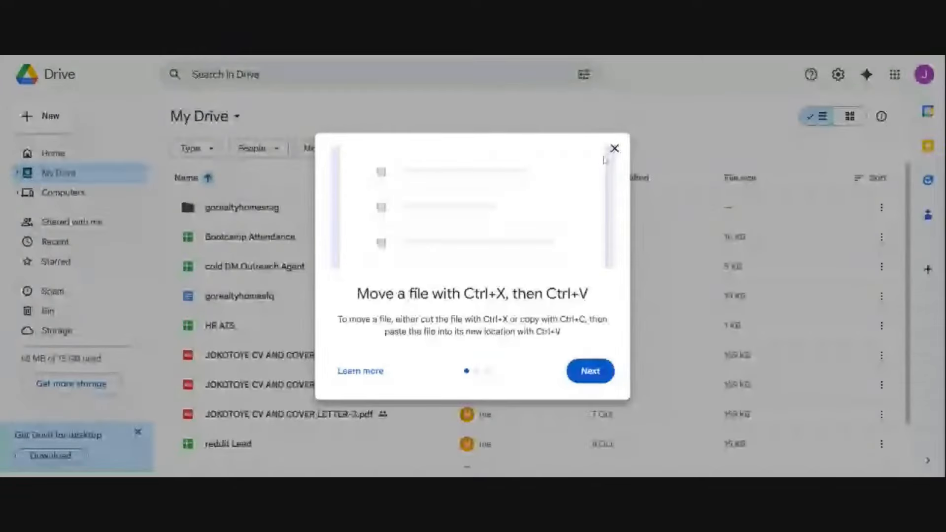
left_click(615, 148)
double_click(380, 212)
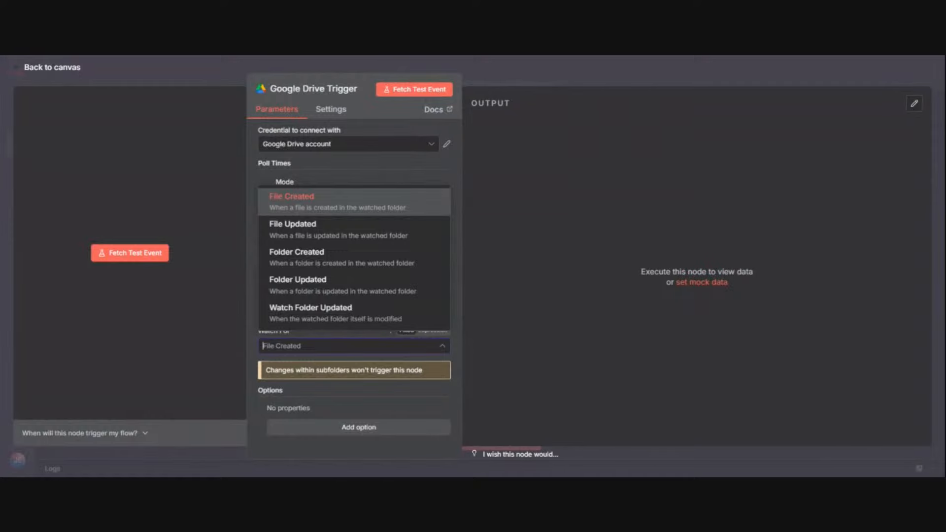
In n8n, review the trigger's Trigger On and Watch For options, keeping Changes Involving a Specific Folder and File Created
left_click(546, 174)
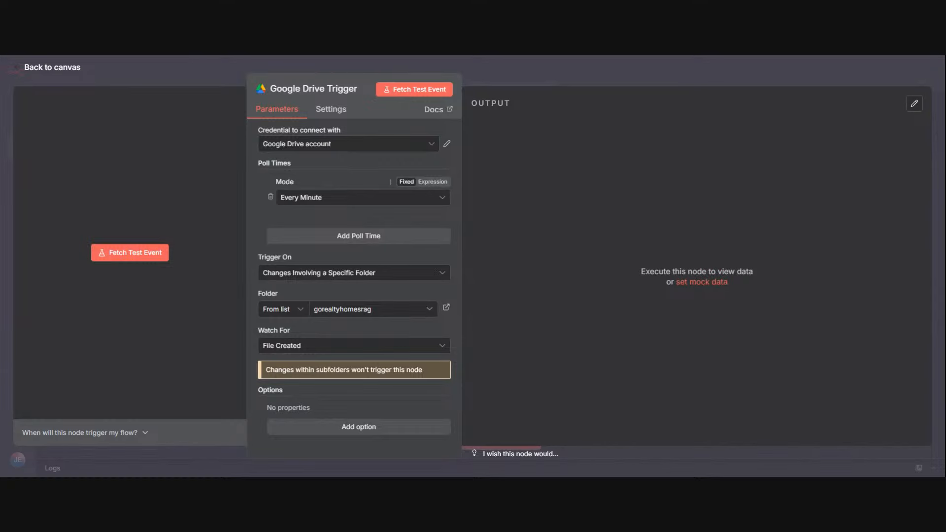
left_click(417, 277)
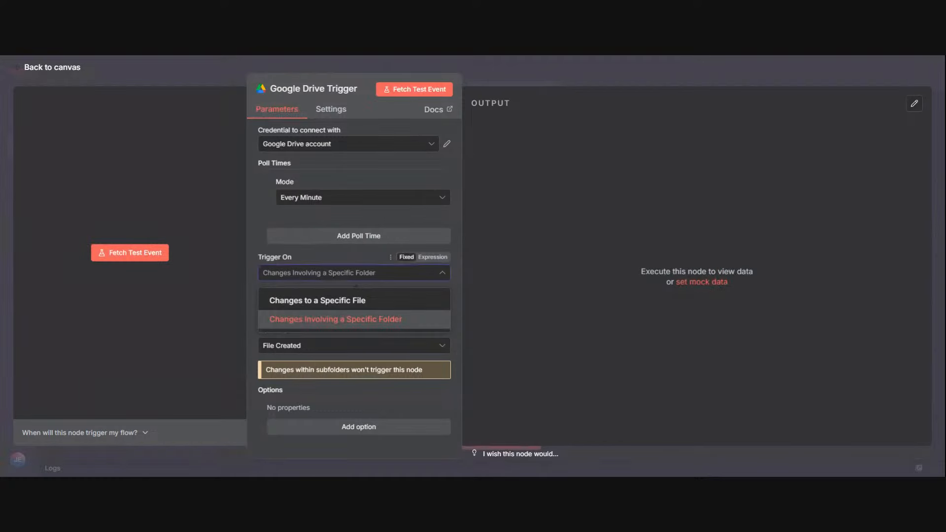
left_click(424, 323)
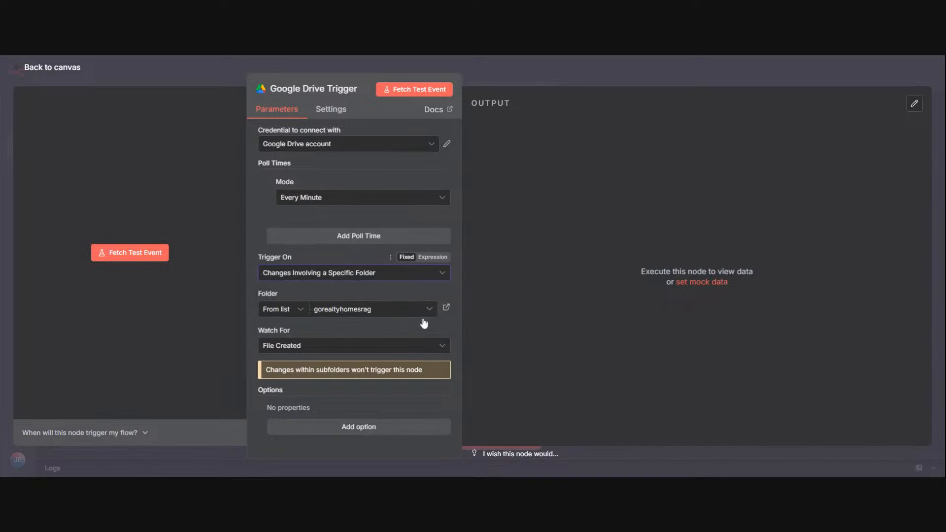
left_click(430, 348)
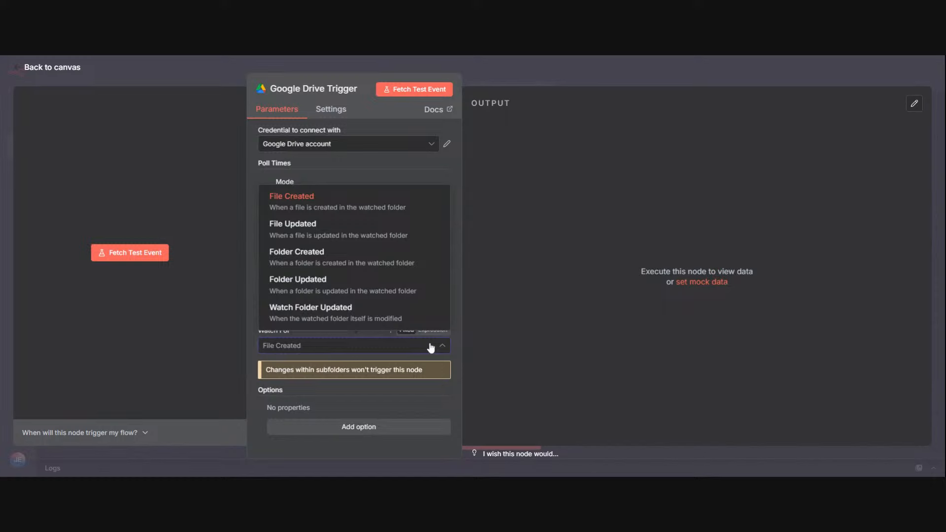
left_click(431, 348)
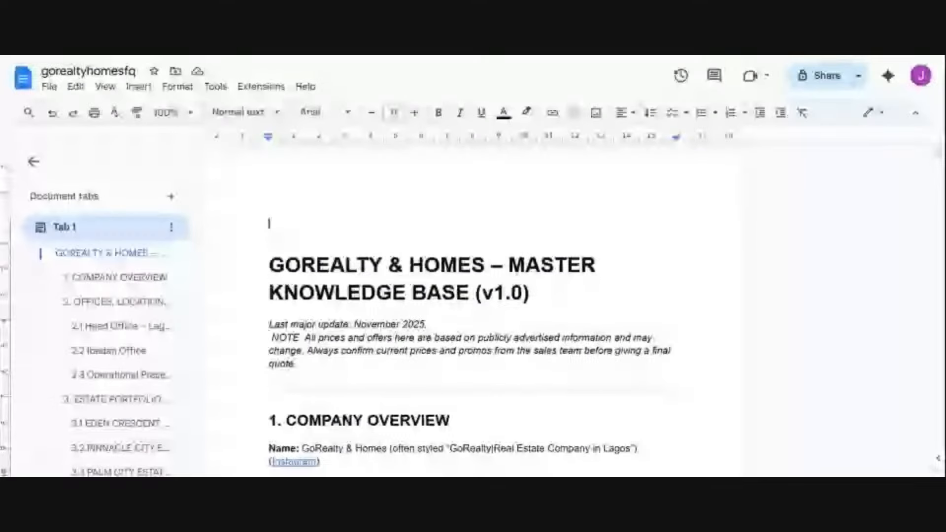
In Google Docs, download the "gorealtyhomesfq" knowledge base document as a PDF document (.pdf)
left_click(50, 87)
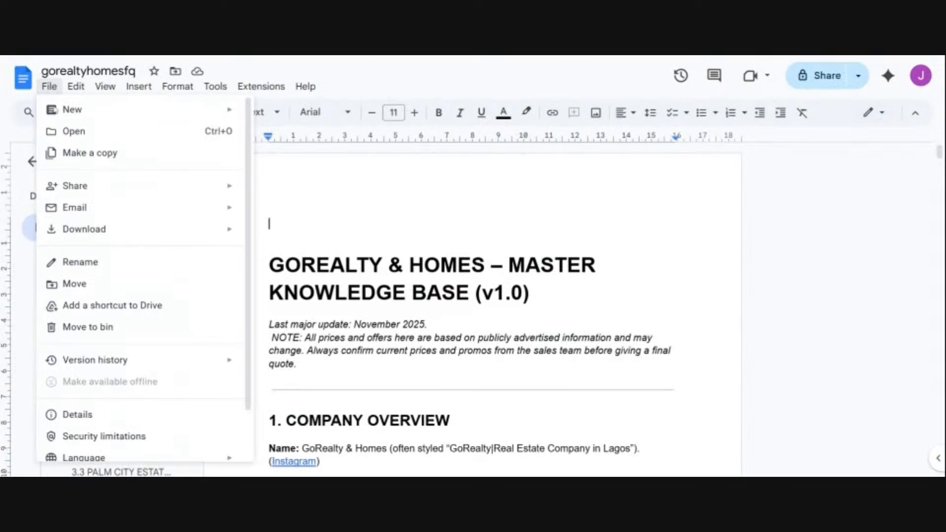
mouse_move(164, 228)
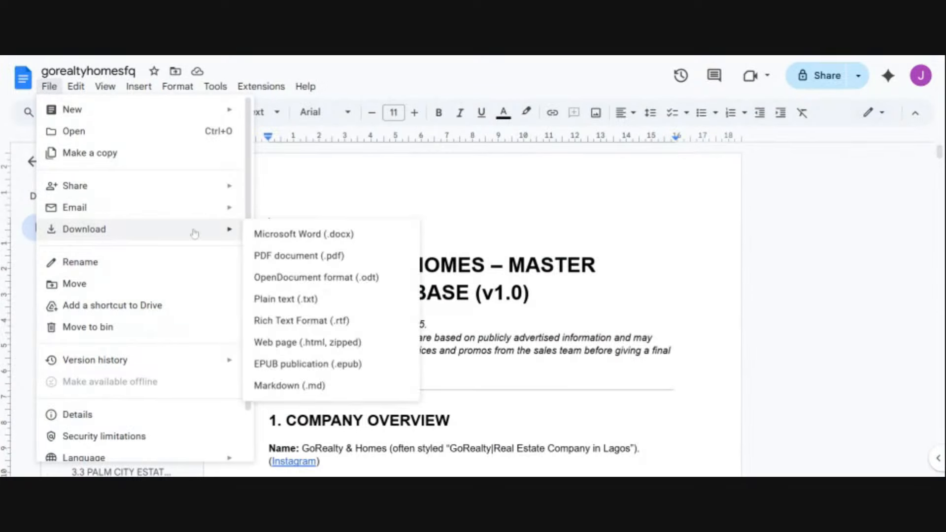
left_click(299, 256)
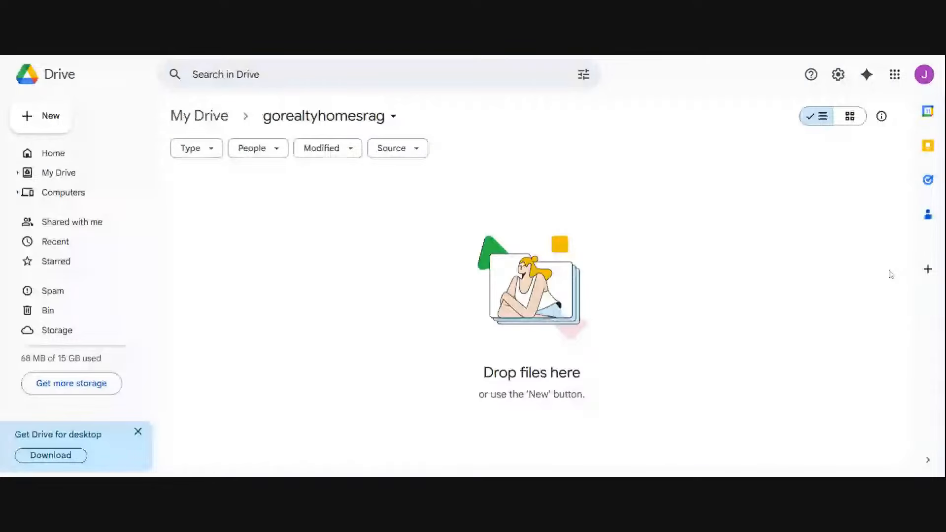
In Google Drive, start a file upload into the "gorealtyhomesrag" folder for the downloaded PDF
left_click(47, 113)
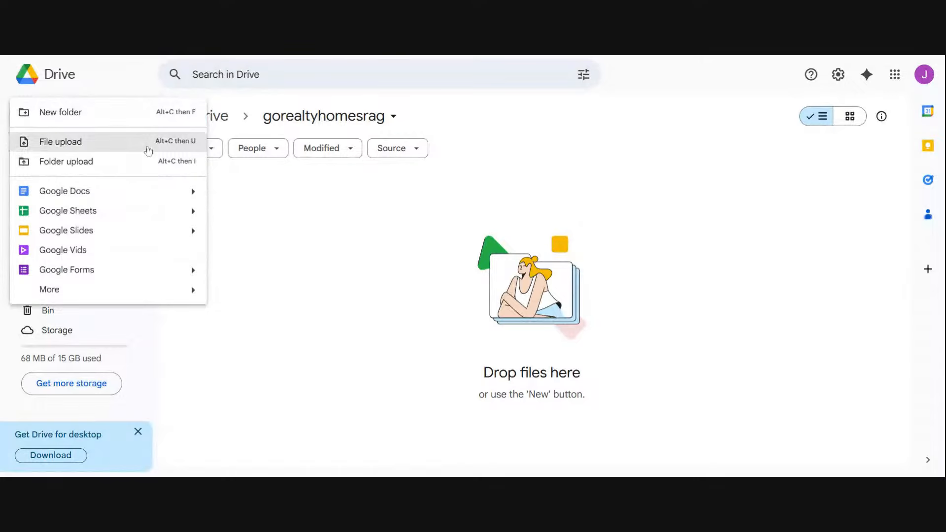
left_click(828, 205)
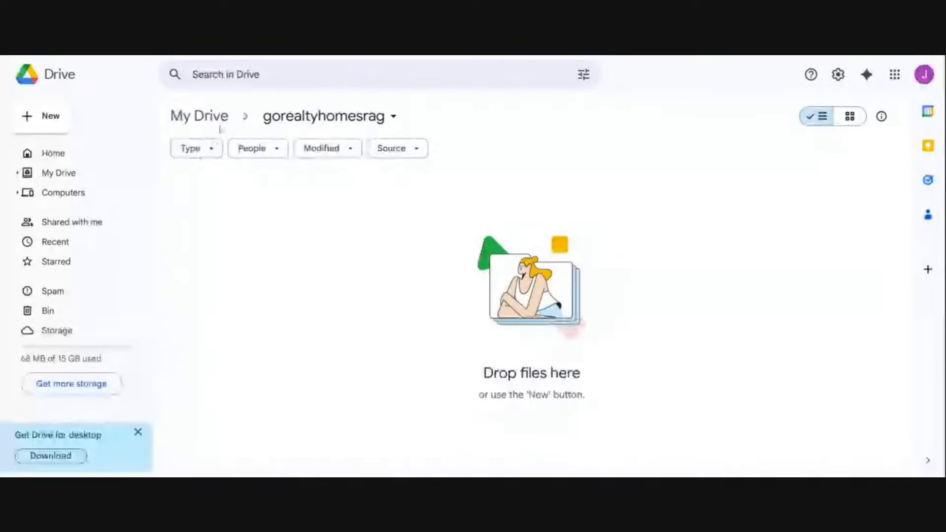
right_click(509, 318)
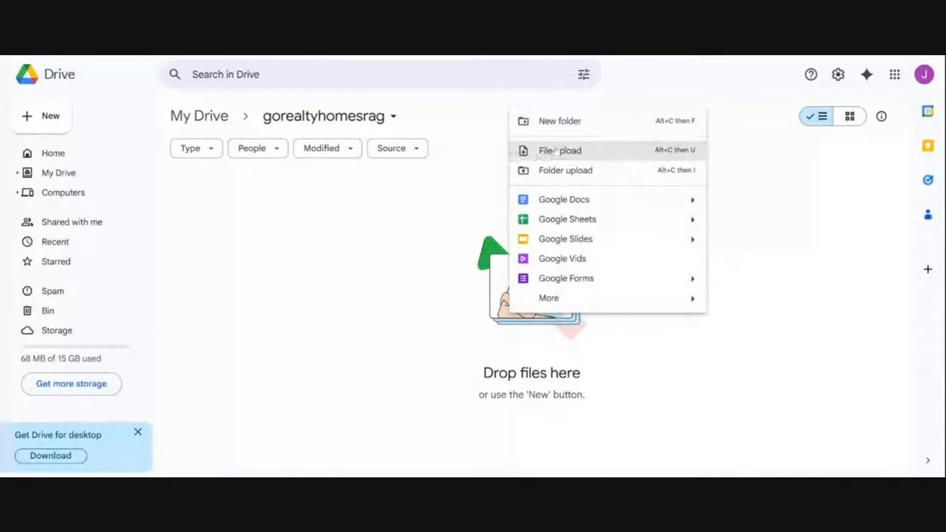
left_click(568, 157)
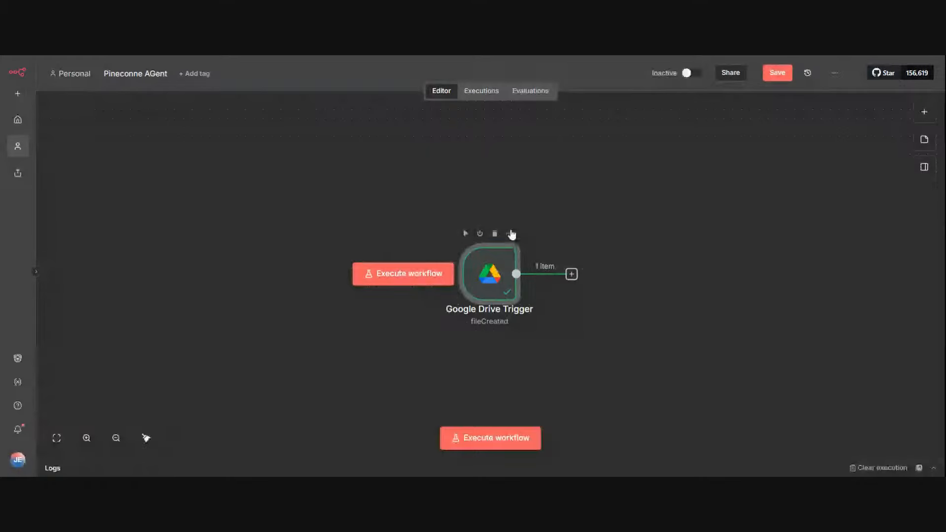
In n8n, delete the Google Drive Trigger node from the "Pineconne AGent" workflow
left_click(493, 234)
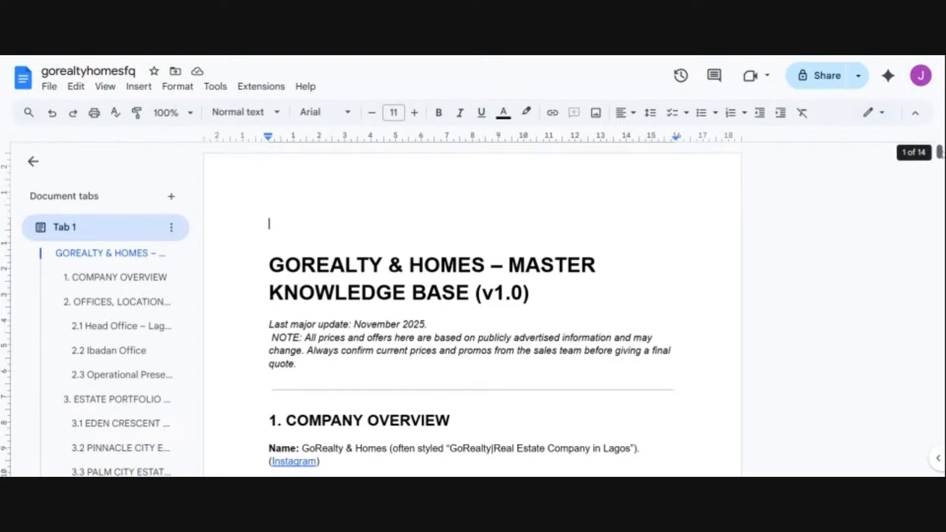
In Google Docs, look through the "gorealtyhomesfq" document and check its available download formats
scroll(472, 315, "down", 20)
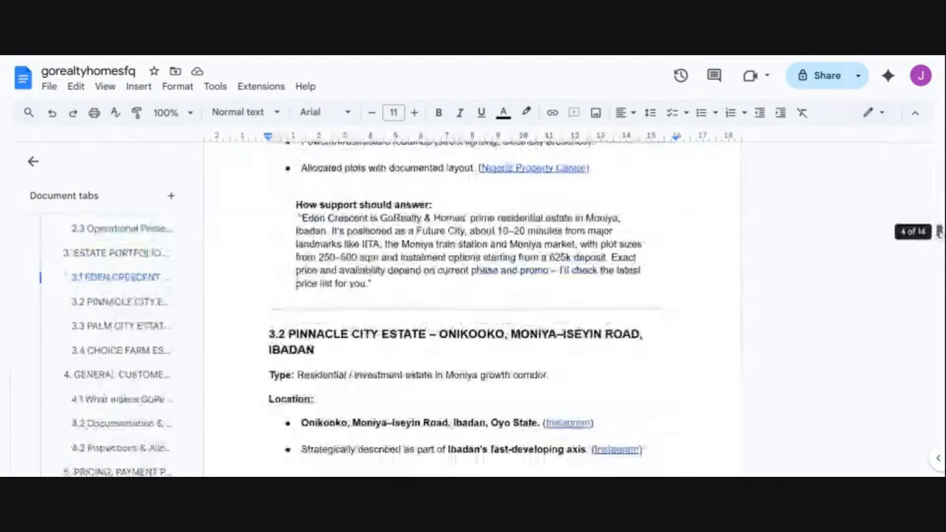
scroll(940, 232, "down", 10)
left_click_drag(939, 257, 940, 152)
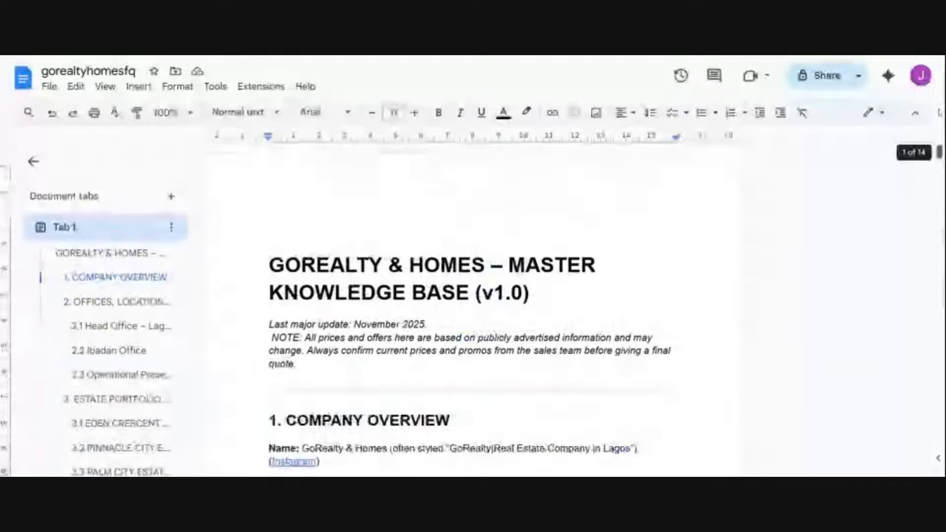
left_click(52, 88)
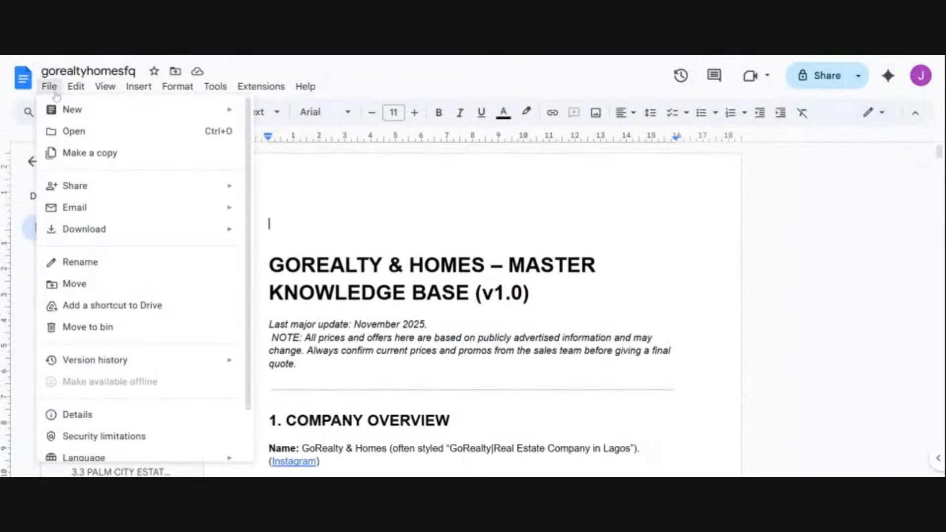
mouse_move(94, 239)
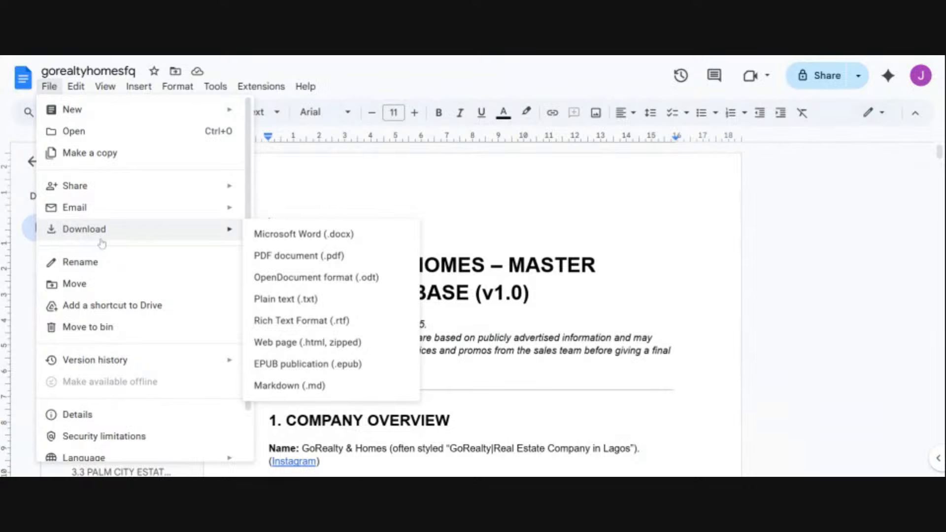
left_click(695, 177)
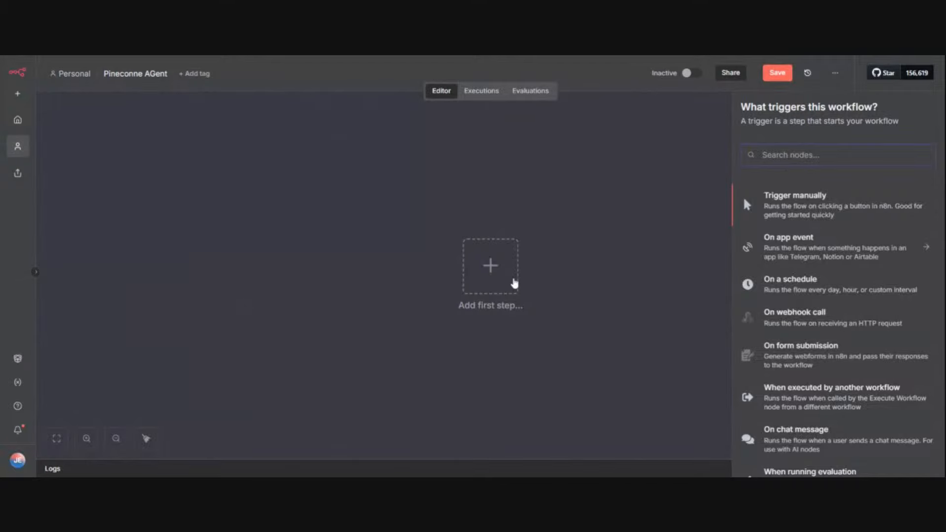
Back in n8n, search the nodes for "drive" and add the Google Drive trigger "On changes involving a specific folder" as the first step
type("dro")
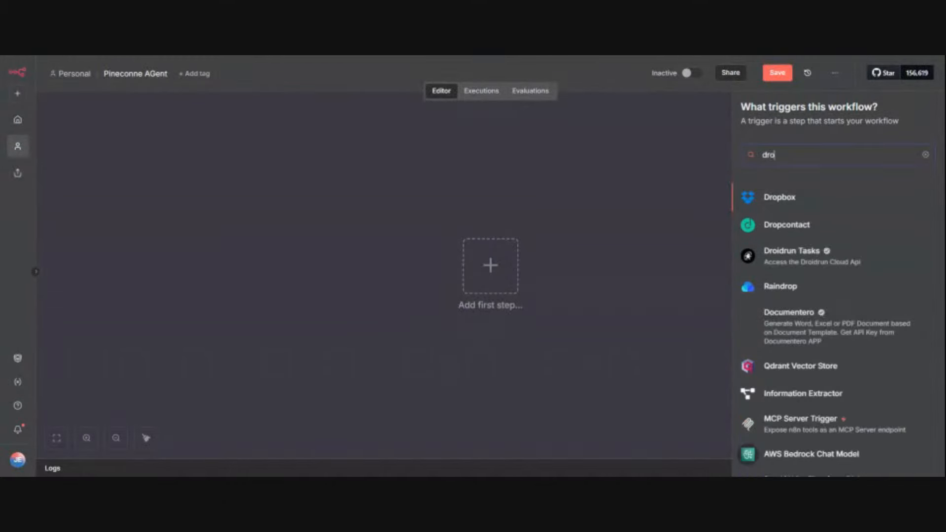
key("BackSpace")
type("i")
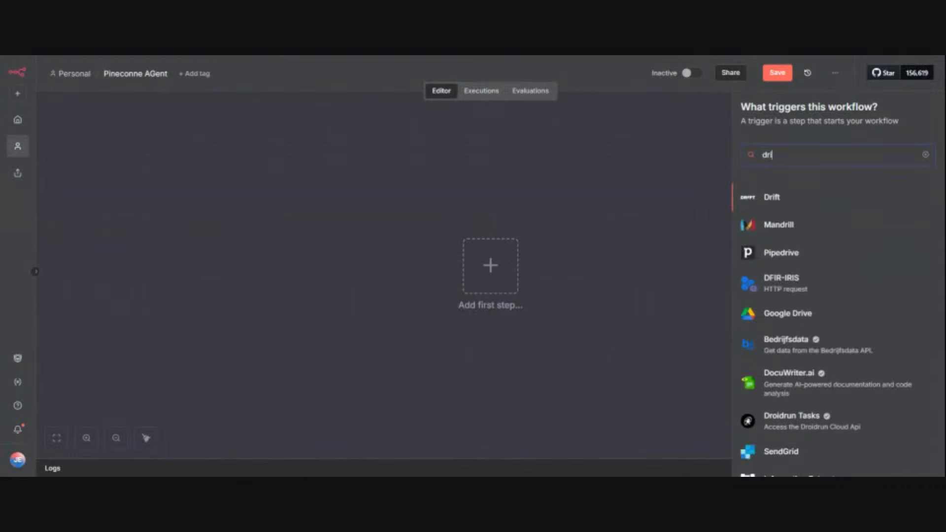
type("ve")
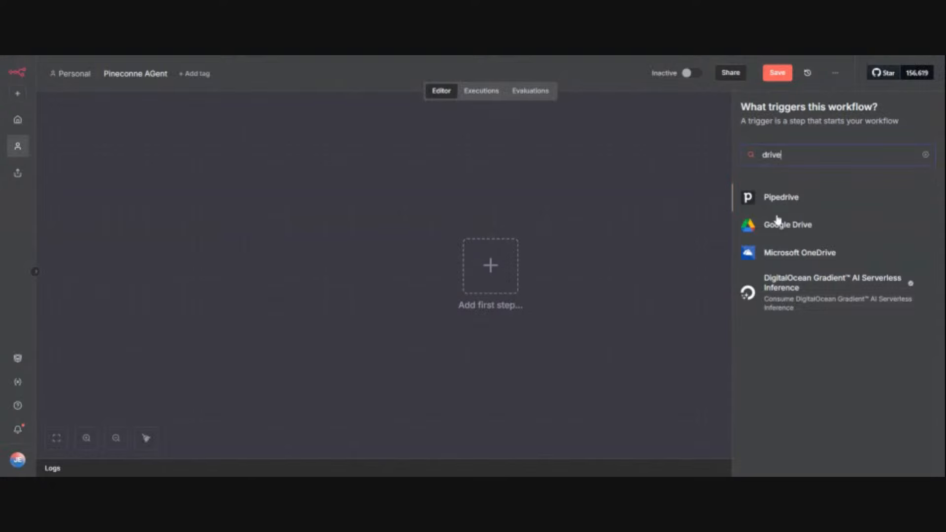
left_click(791, 225)
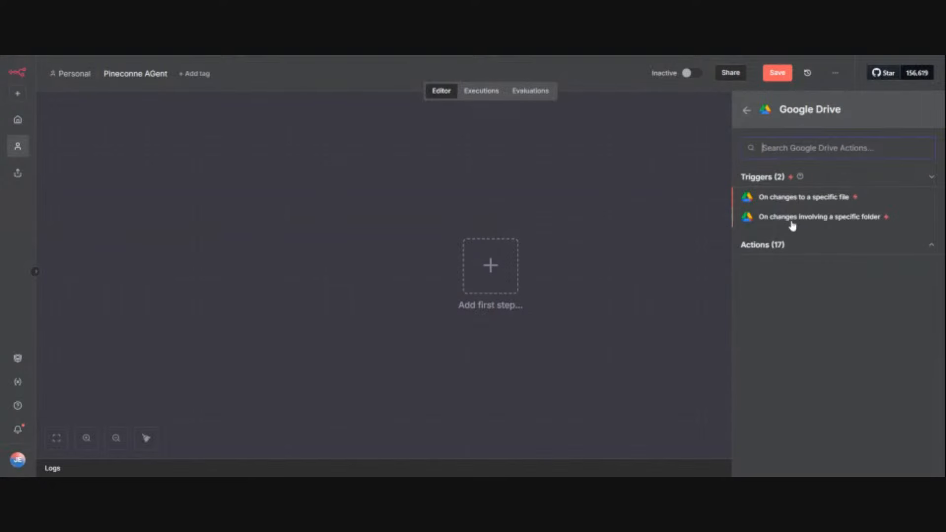
left_click(792, 219)
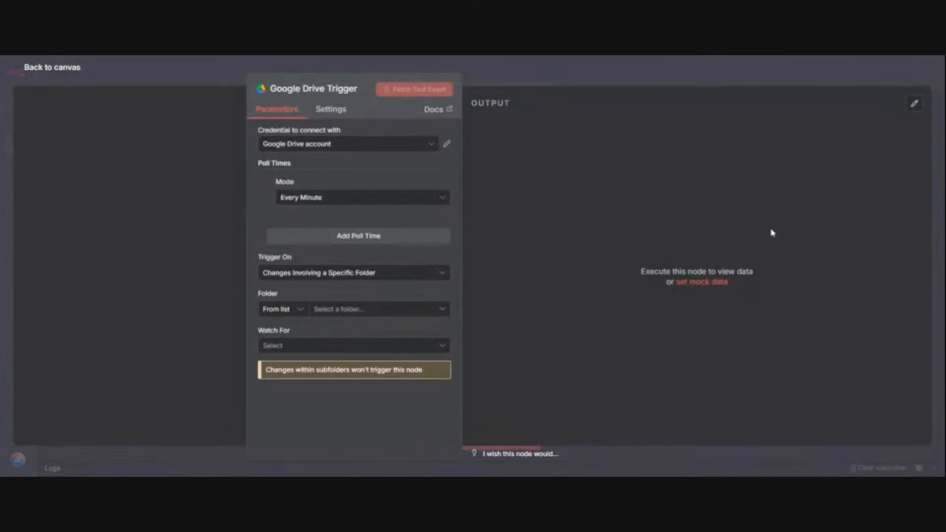
Check the new trigger's credential choices, keeping "Google Drive account", and open the poll time mode options
left_click(433, 146)
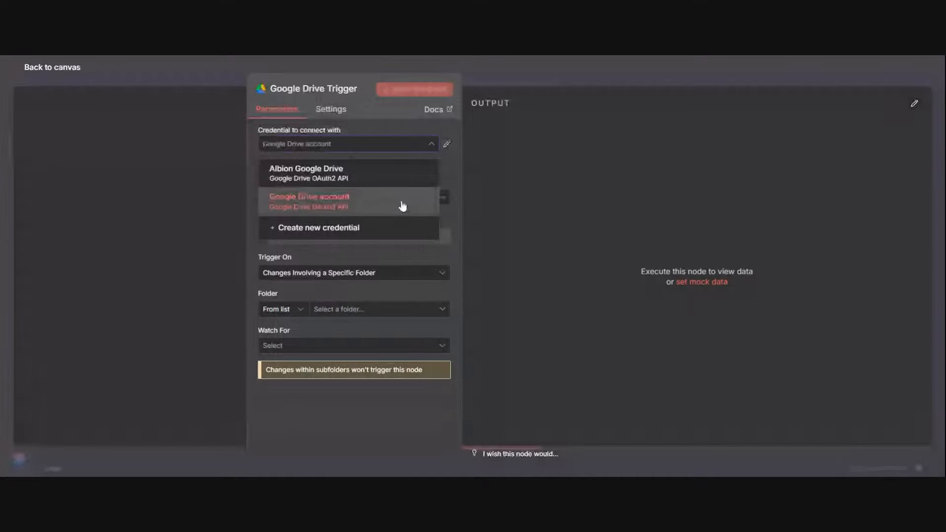
left_click(537, 201)
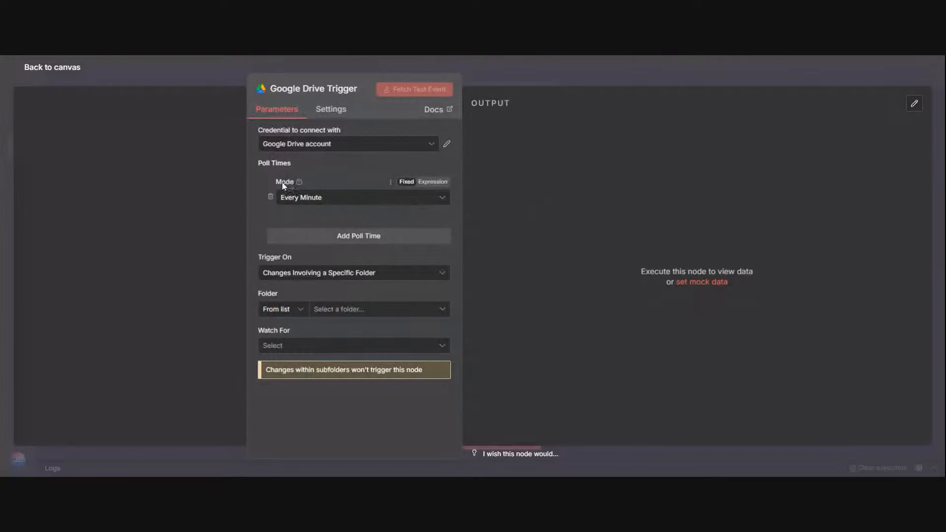
left_click(315, 206)
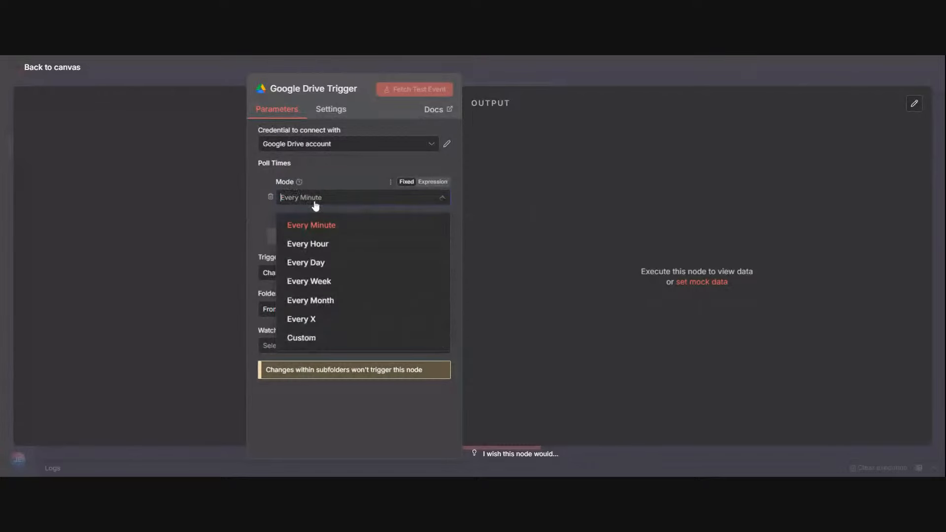
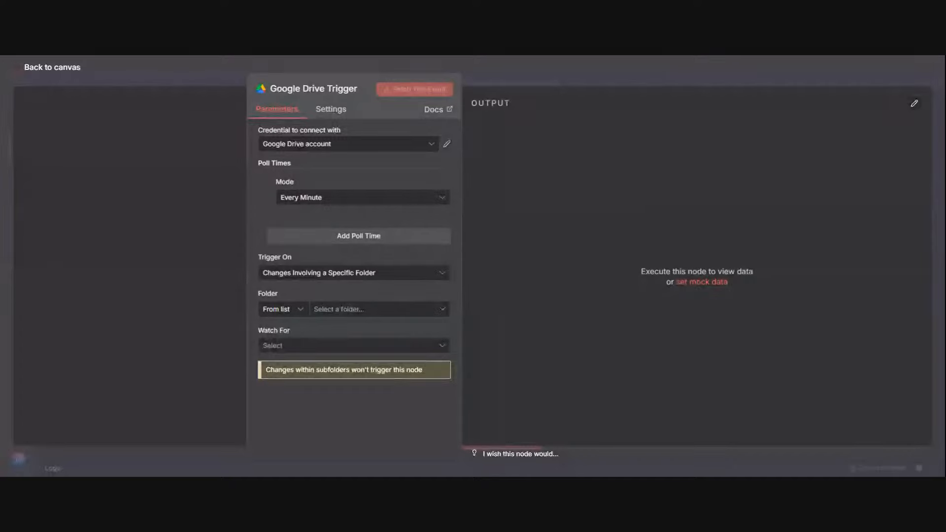
Set the Google Drive Trigger to poll every minute and watch the "gorealtyhomesrag" folder for File Created events
left_click(362, 197)
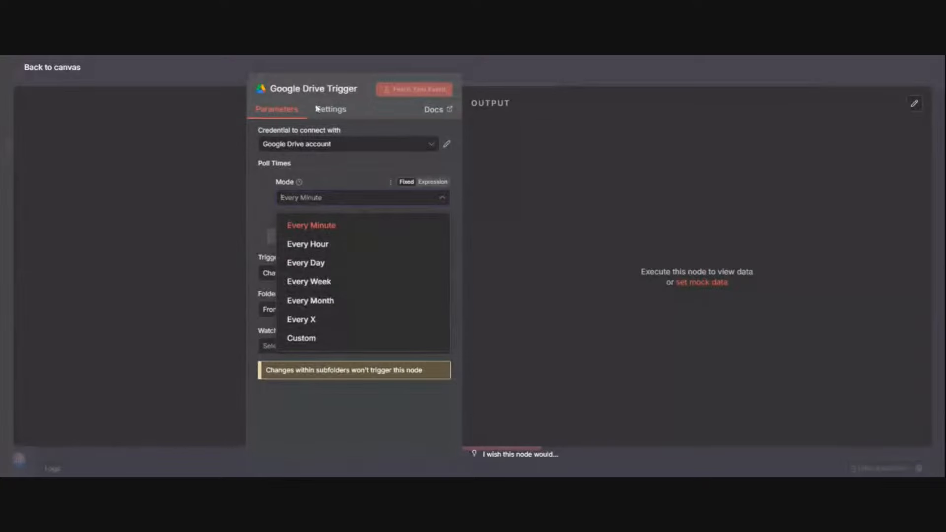
left_click(393, 227)
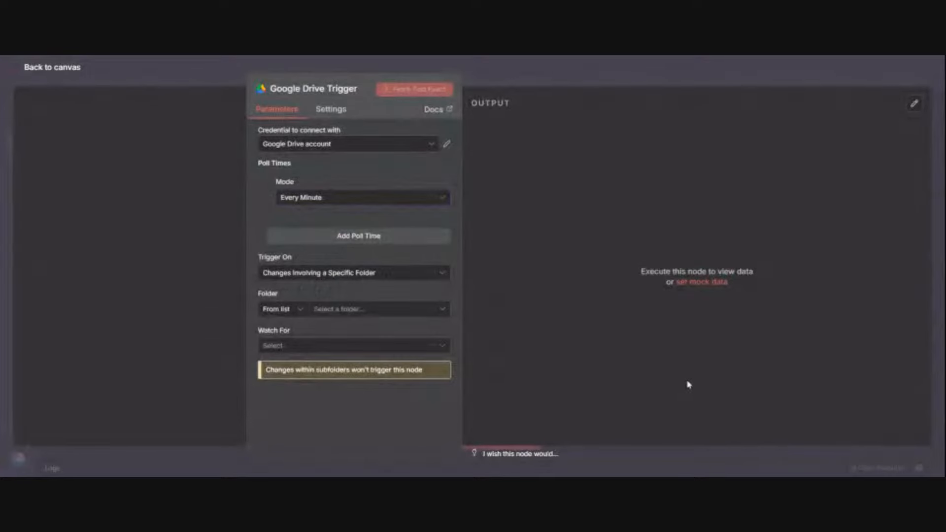
left_click(434, 349)
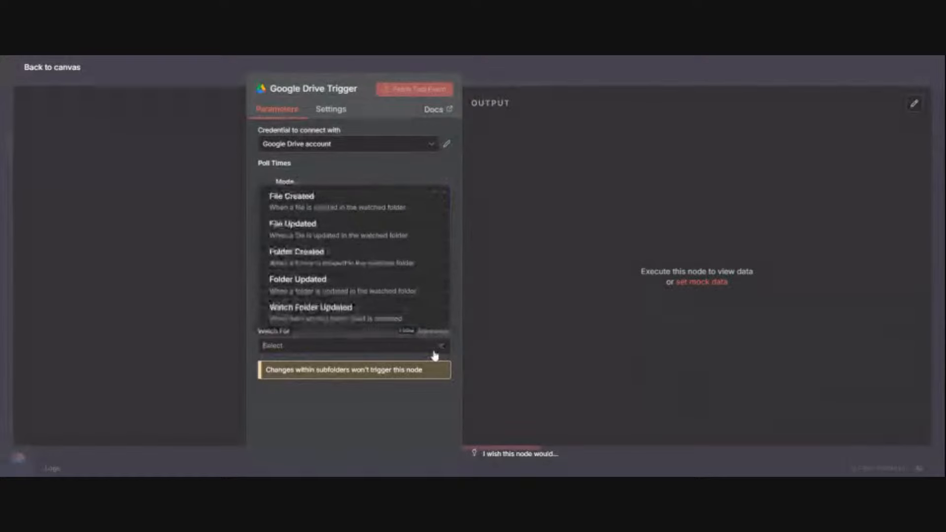
left_click(318, 200)
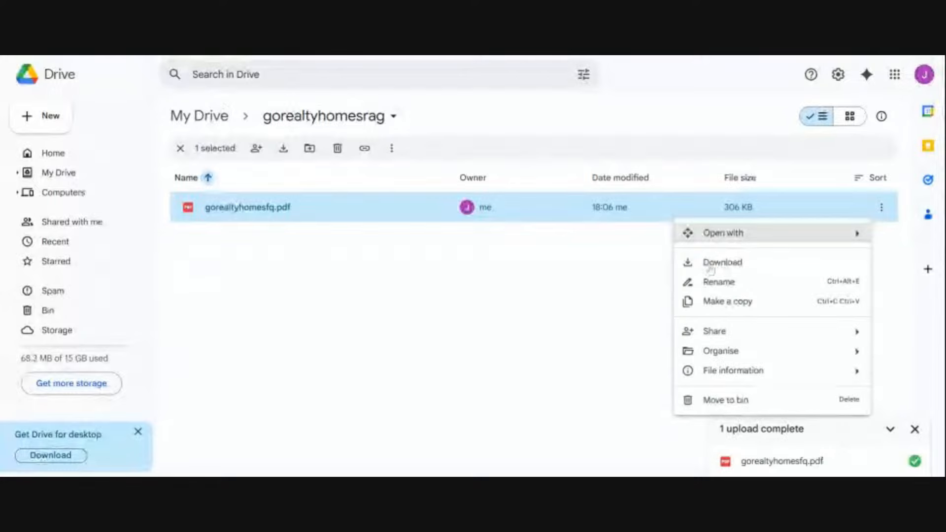
In Google Drive, delete gorealtyhomesfq.pdf from the "gorealtyhomesrag" folder and upload "gorealtyhomesfq (1).pdf" there
key("Delete")
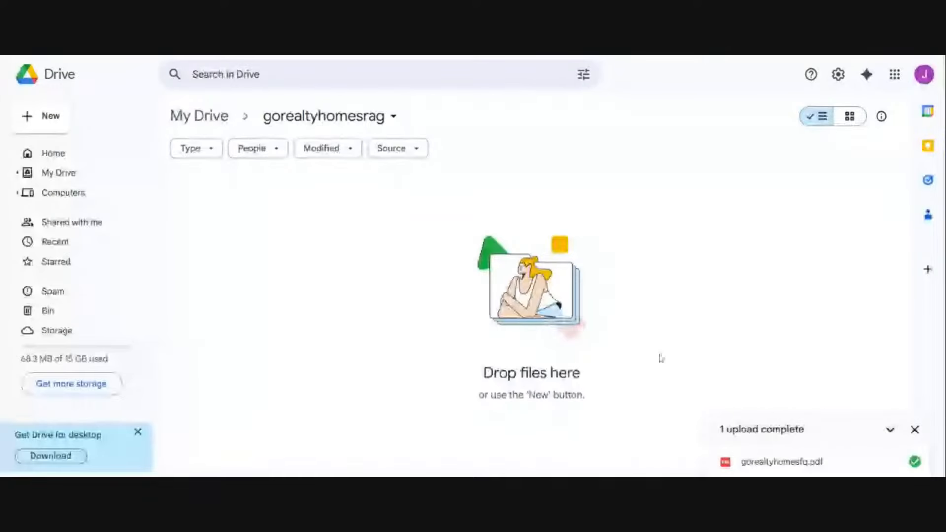
left_click(915, 430)
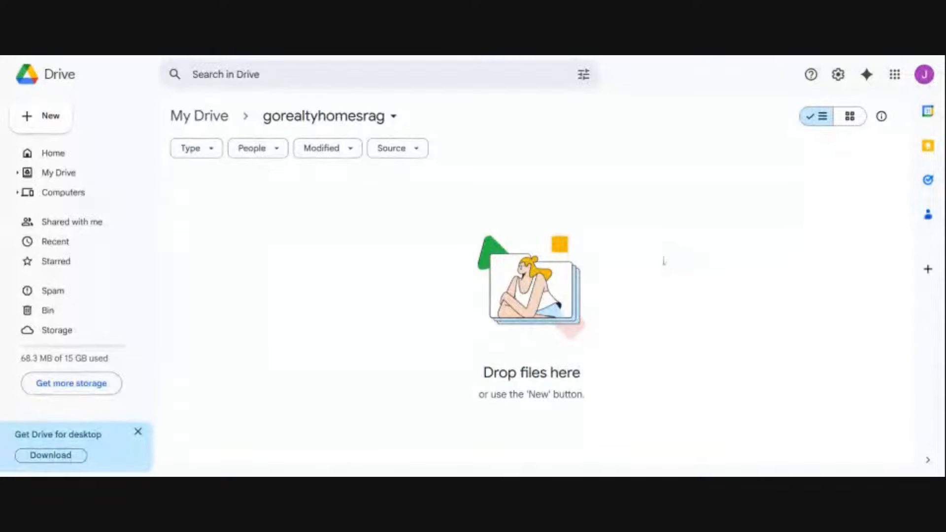
left_click(54, 116)
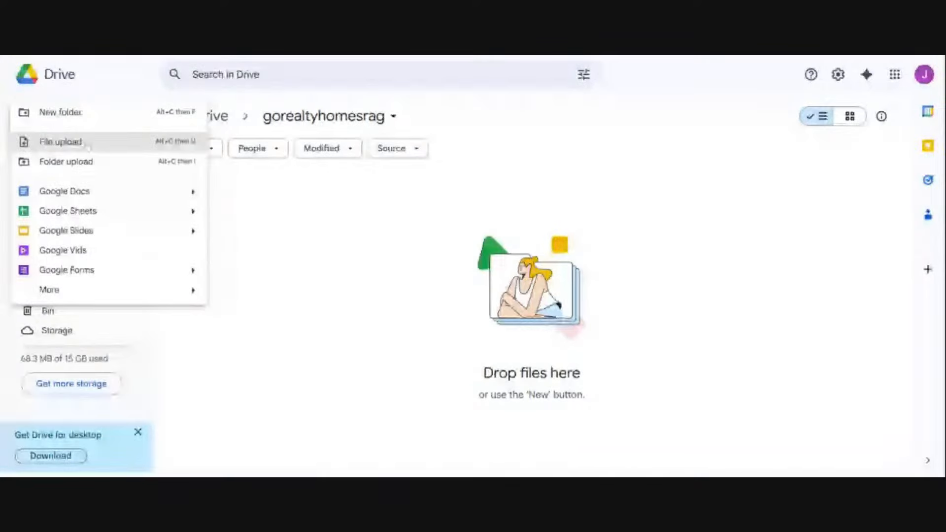
left_click(87, 147)
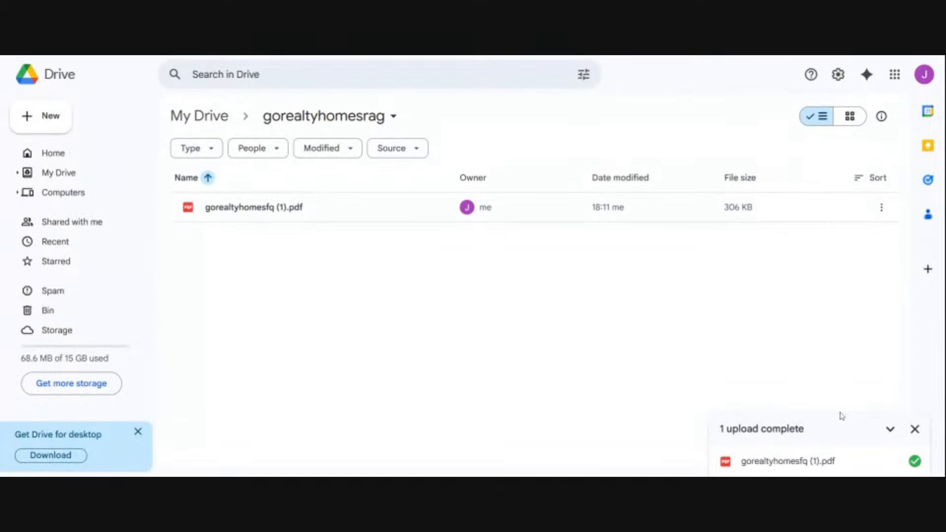
Back in n8n, fetch a test event for the Google Drive Trigger and pin its output data
left_click(458, 56)
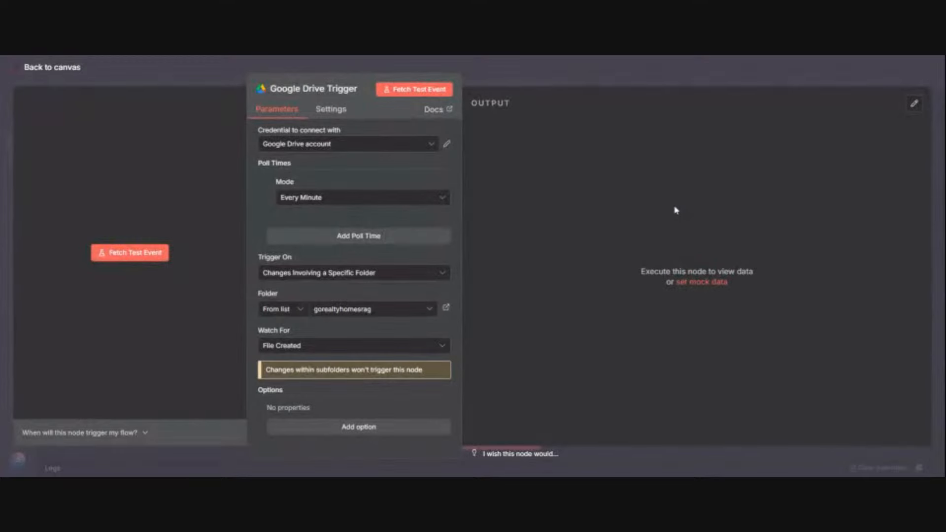
left_click(447, 90)
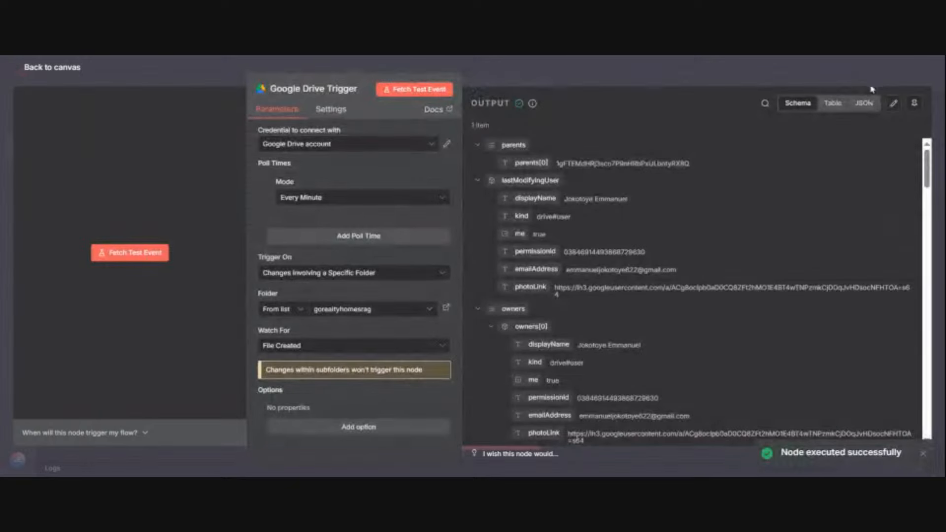
left_click(914, 103)
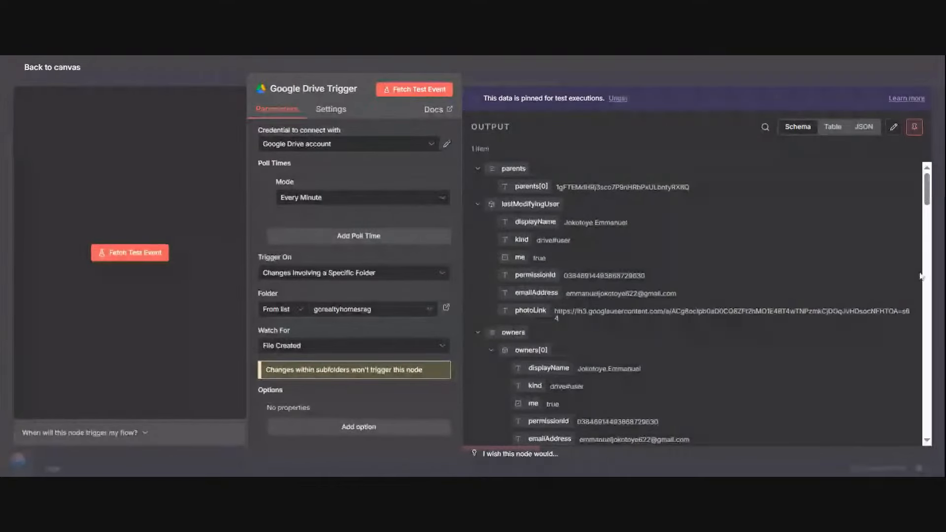
Examine the trigger's pinned output in the JSON, table and schema views, including the file's id, name and mimeType, and return to the canvas
left_click_drag(927, 197, 931, 351)
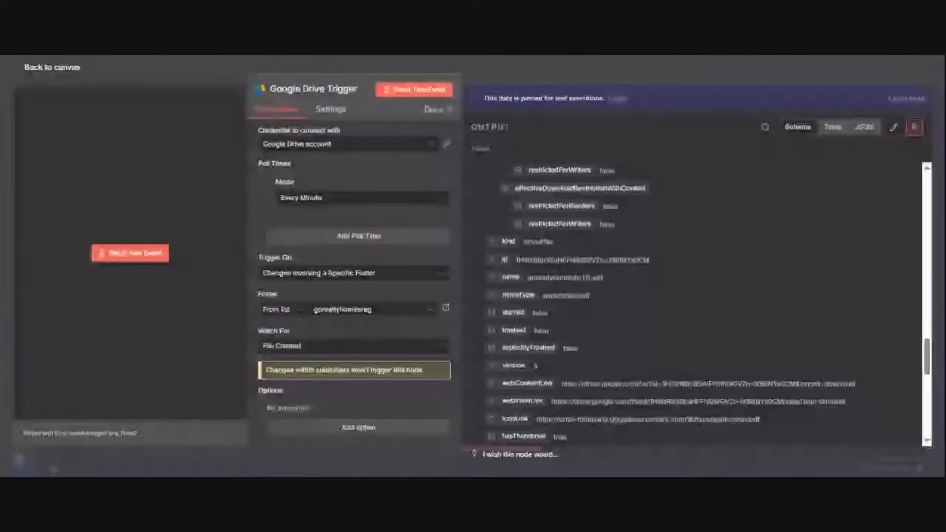
left_click(863, 134)
left_click(839, 134)
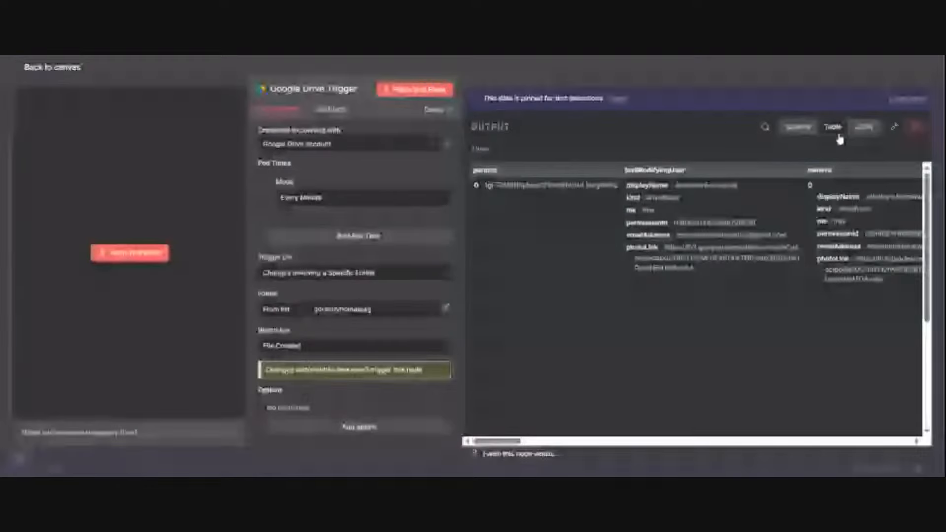
left_click(800, 129)
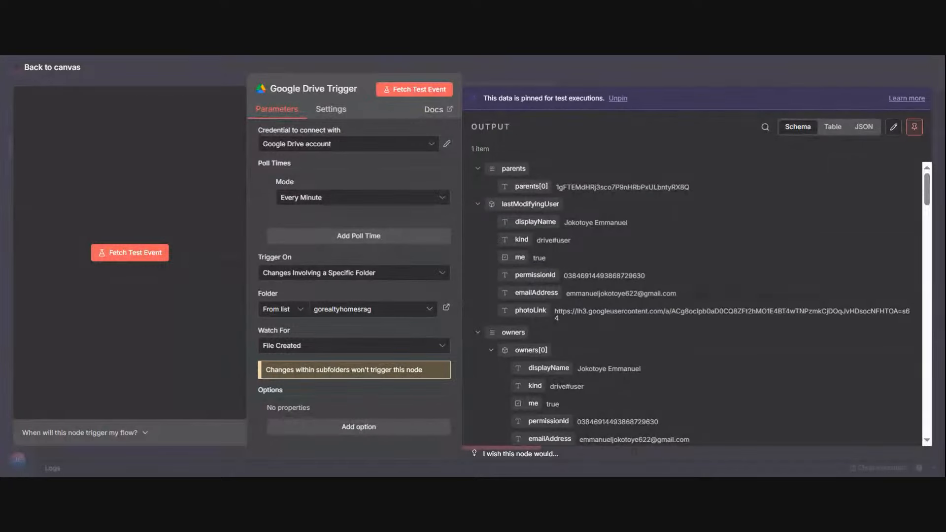
scroll(936, 225, "down", 3)
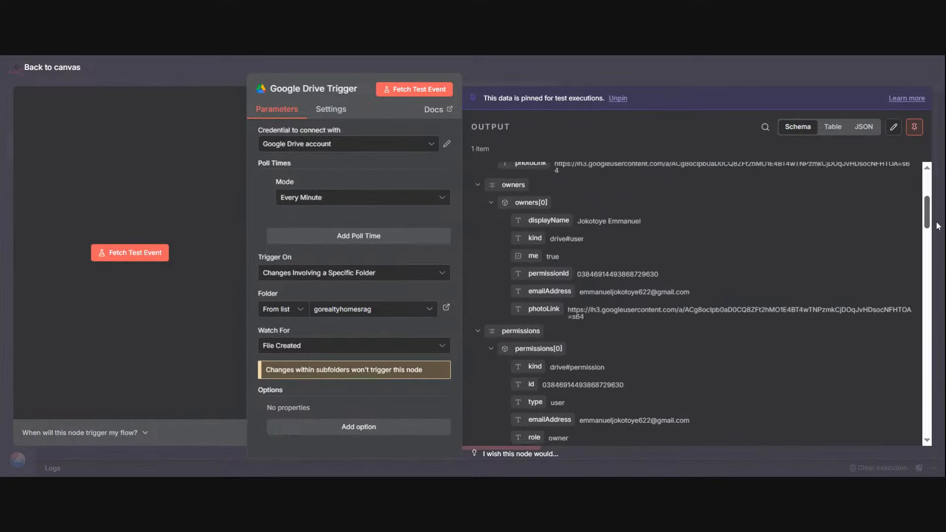
scroll(938, 226, "down", 3)
scroll(922, 202, "up", 6)
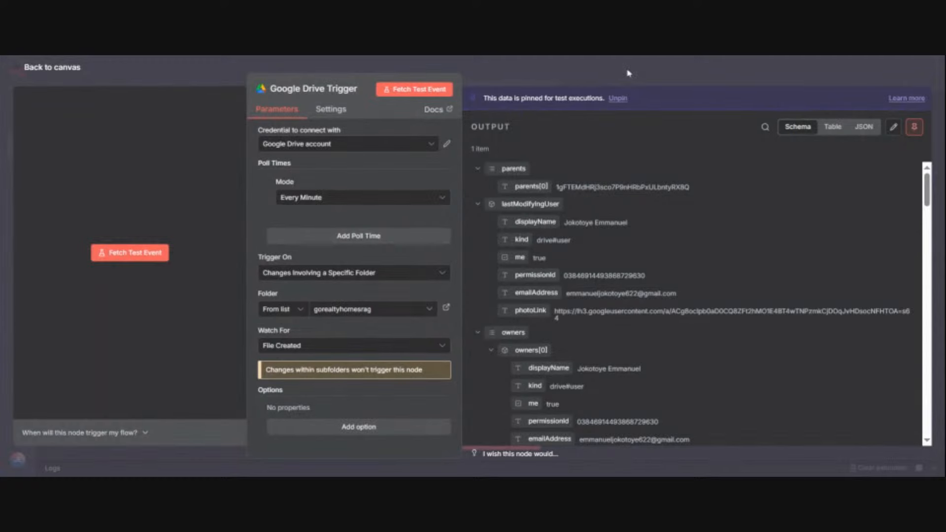
left_click_drag(929, 190, 934, 330)
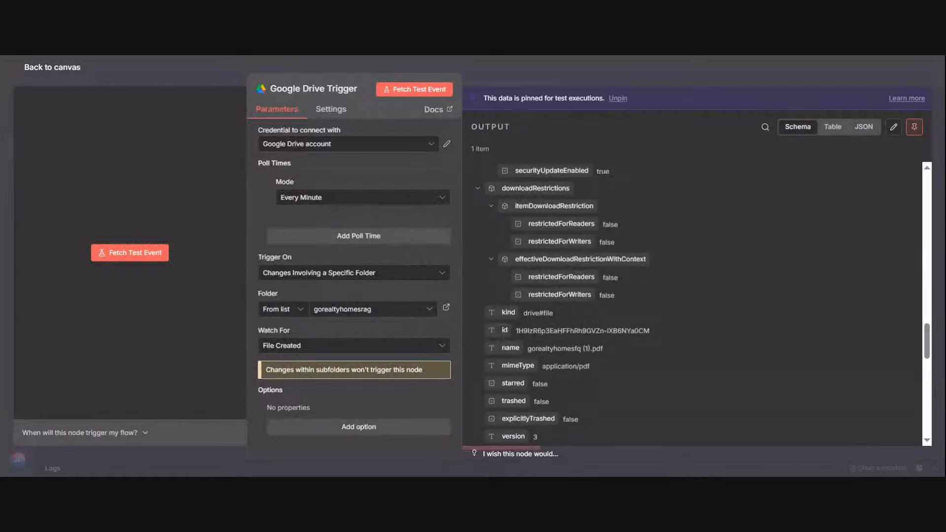
scroll(935, 322, "up", 4)
scroll(934, 322, "up", 4)
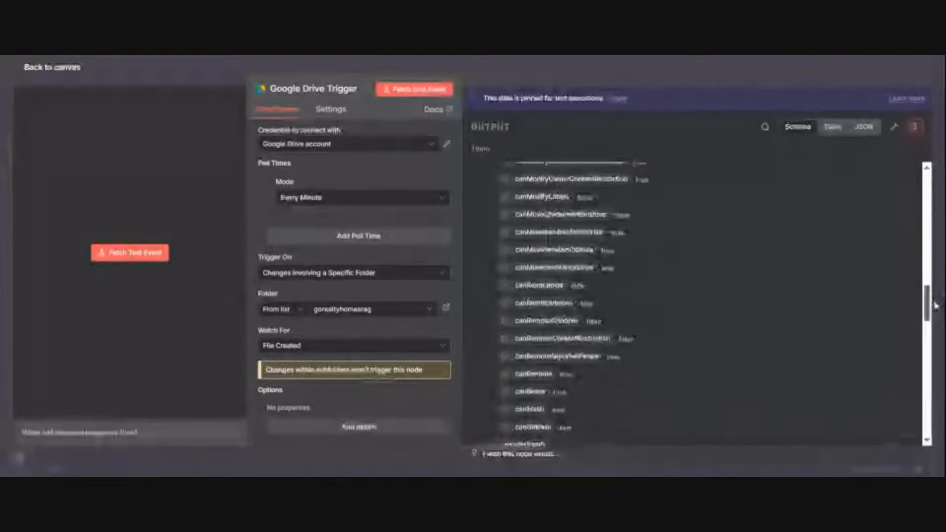
scroll(935, 306, "down", 1)
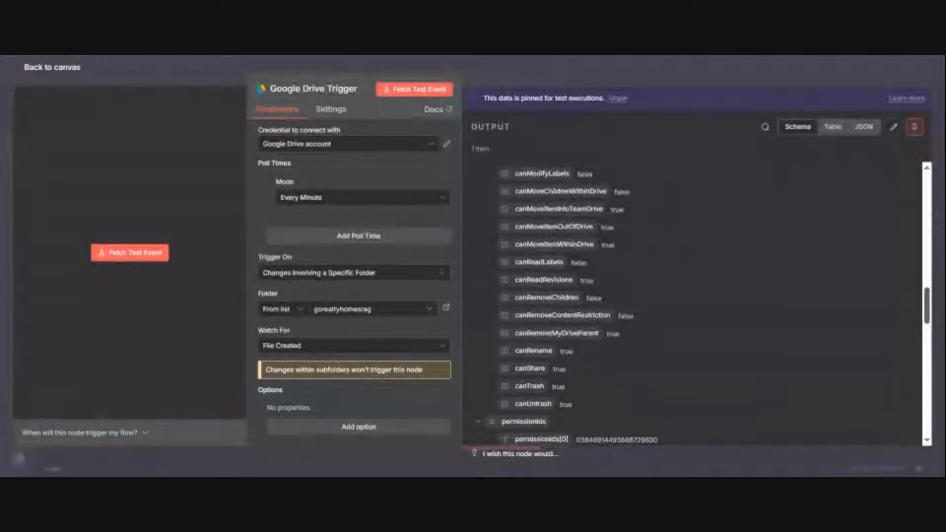
scroll(936, 306, "down", 1)
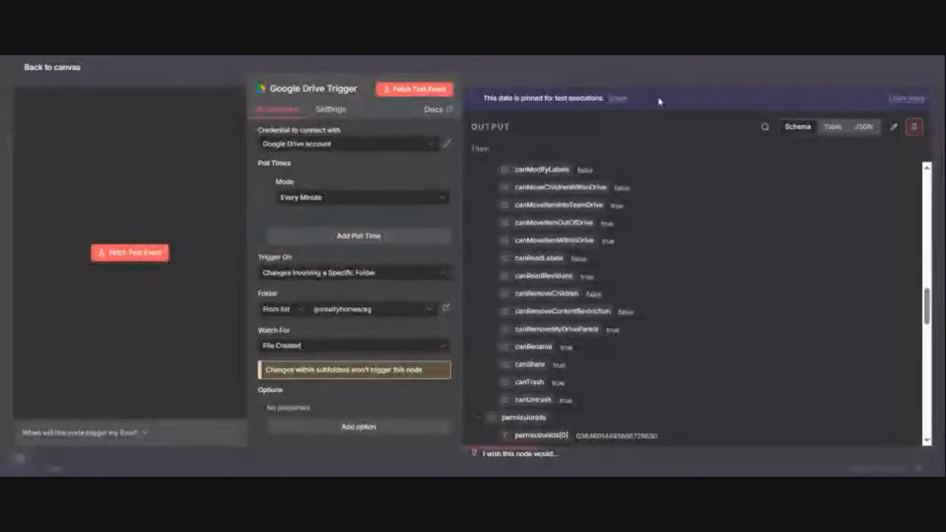
left_click(643, 78)
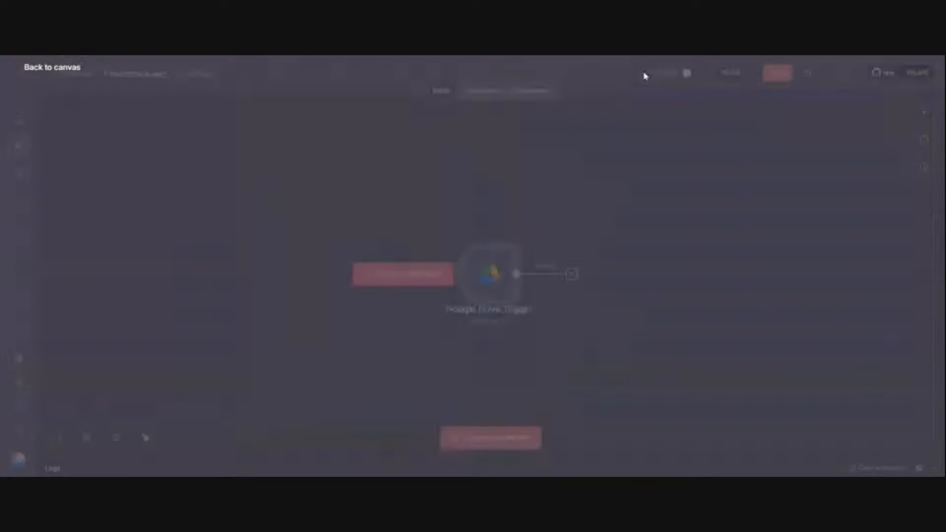
Reposition the Google Drive Trigger on the canvas, search the nodes for "drive" and add the Google Drive "Download file" action after it
left_click_drag(476, 301, 262, 265)
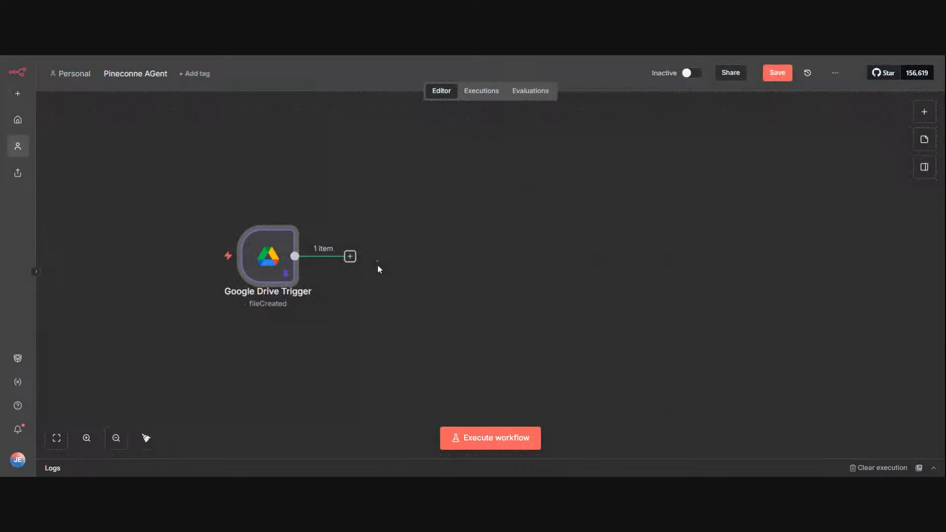
left_click(350, 257)
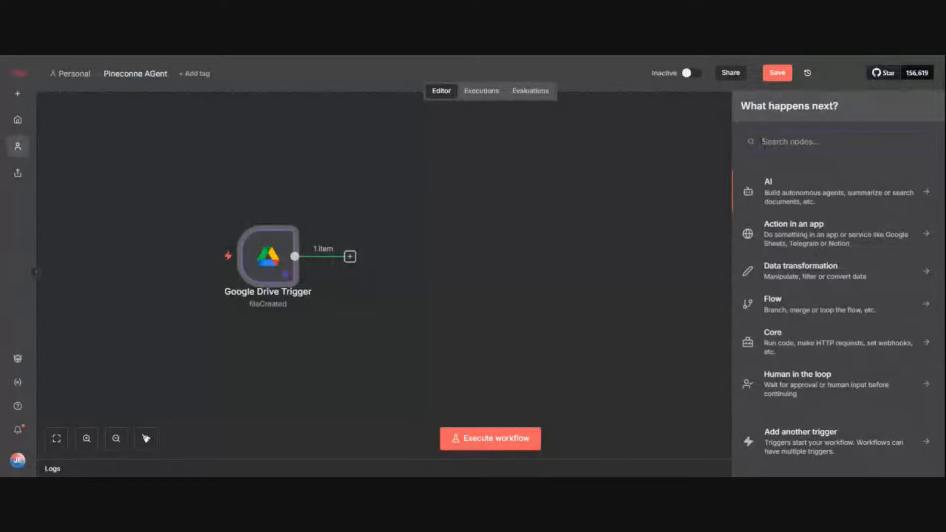
type("drie")
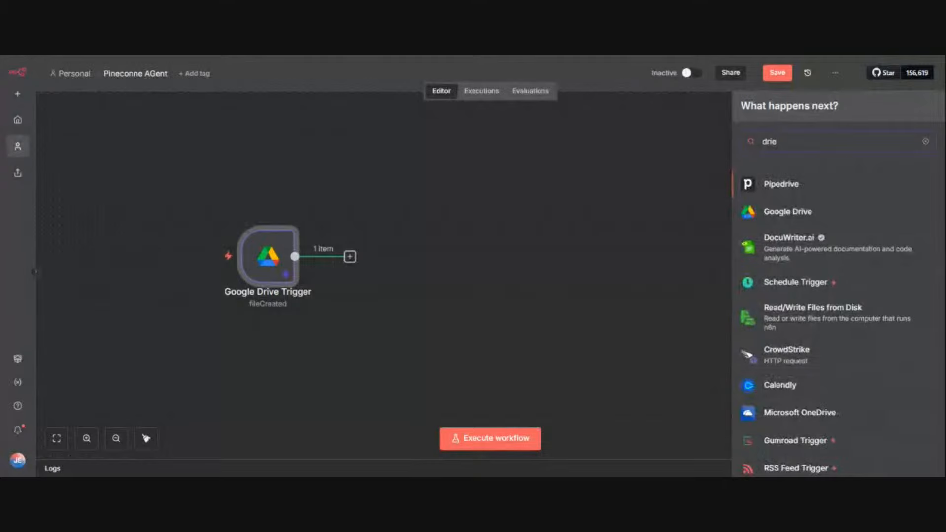
key("BackSpace")
type("ve")
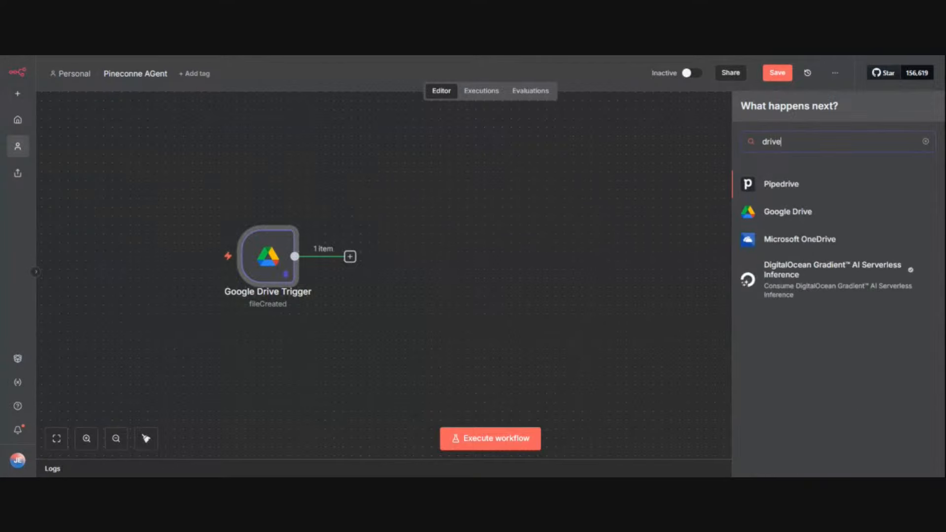
left_click(822, 212)
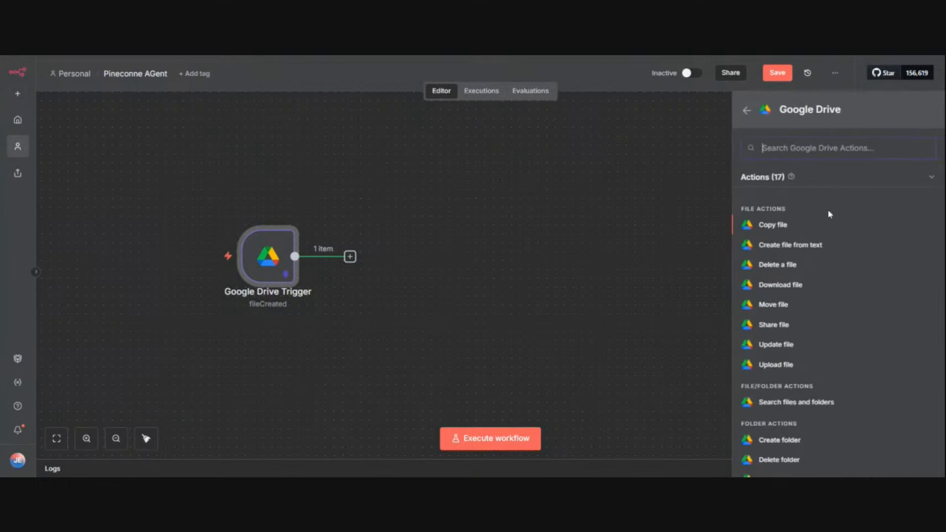
left_click(792, 288)
Select "Google Drive account" as the Download file node's credential and review the credential choices
left_click(472, 146)
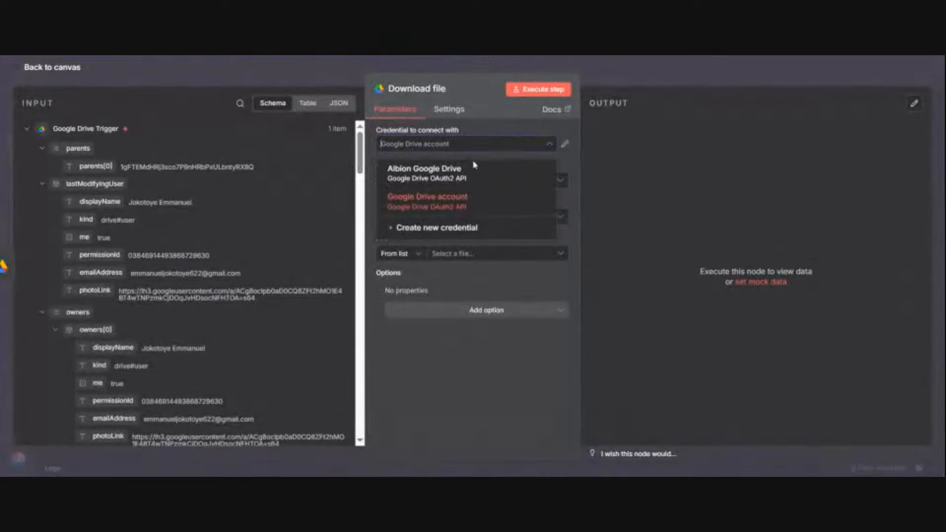
left_click(466, 200)
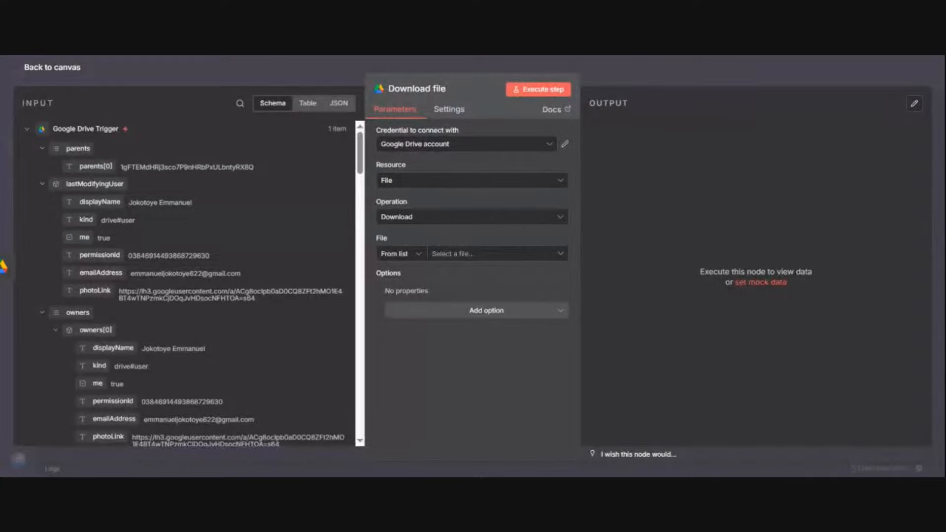
left_click(463, 144)
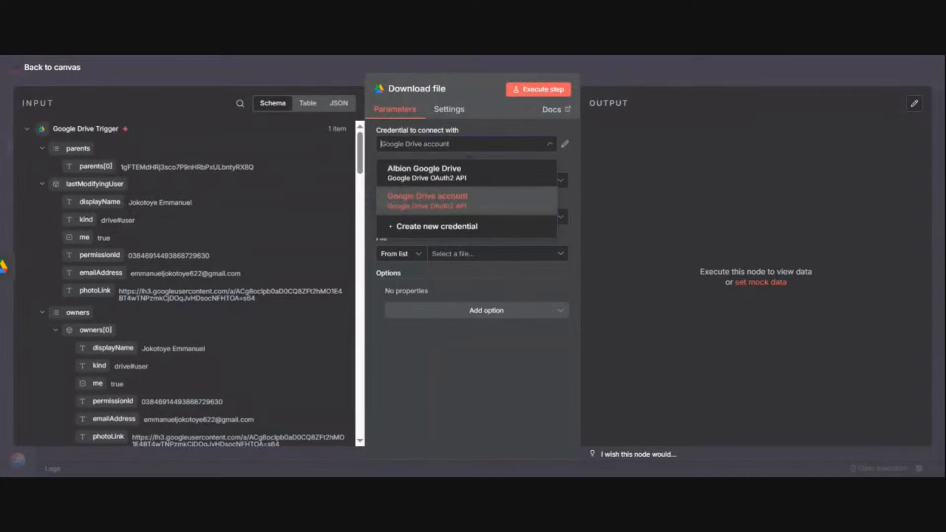
left_click(593, 222)
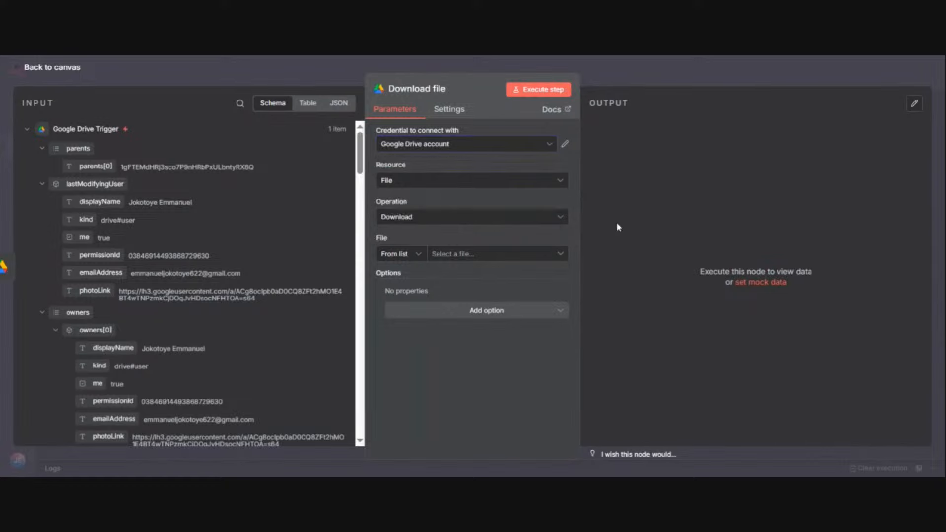
Set the file to download by ID, mapping the trigger's top-level file id as the expression {{ $json.id }}
left_click_drag(361, 148, 360, 188)
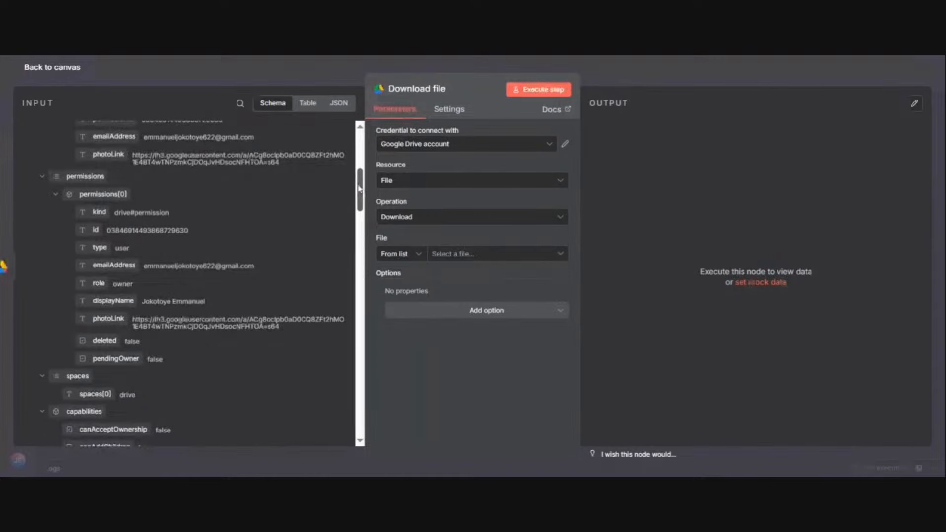
left_click_drag(359, 188, 338, 329)
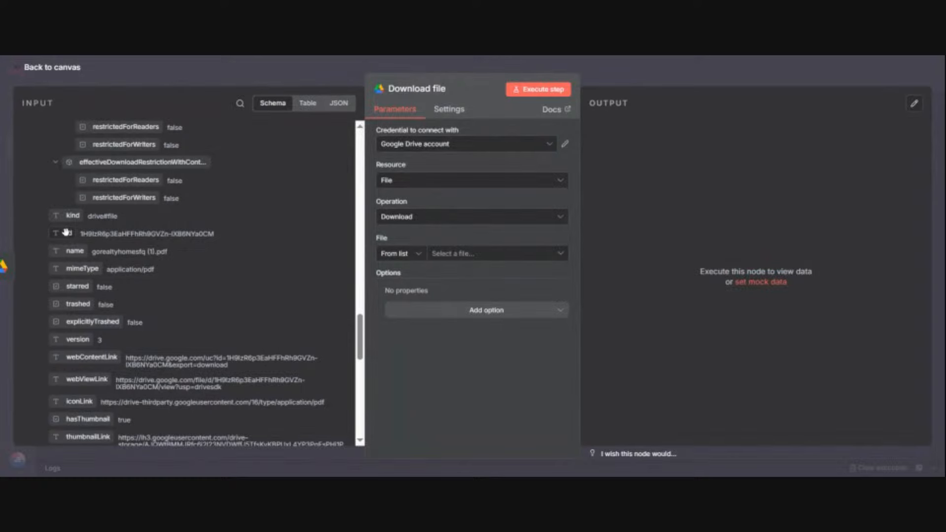
left_click_drag(67, 232, 458, 255)
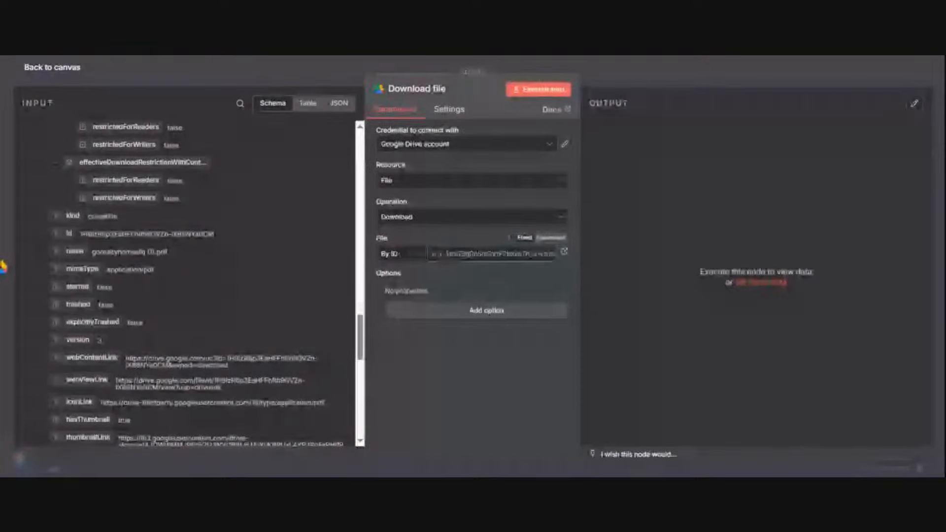
left_click(733, 226)
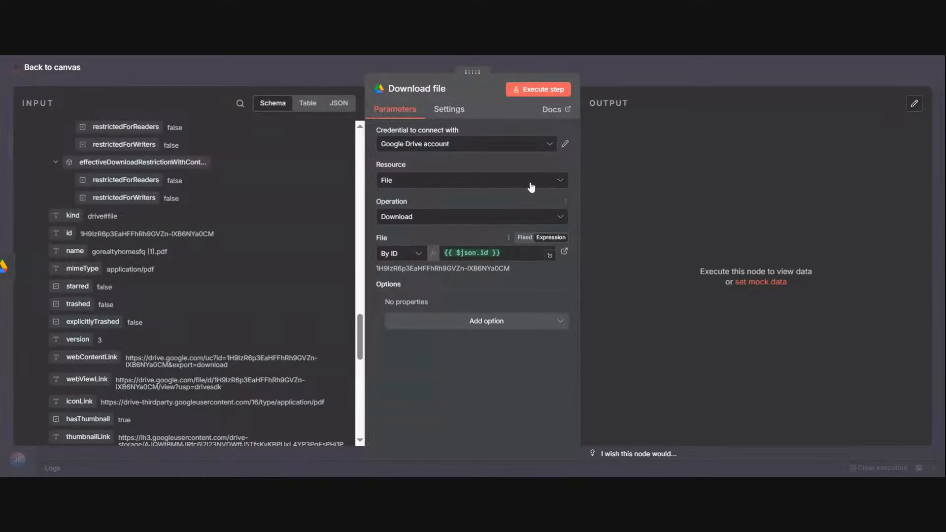
Rename the Google Drive download node as "Download file for goreality"
left_click(433, 93)
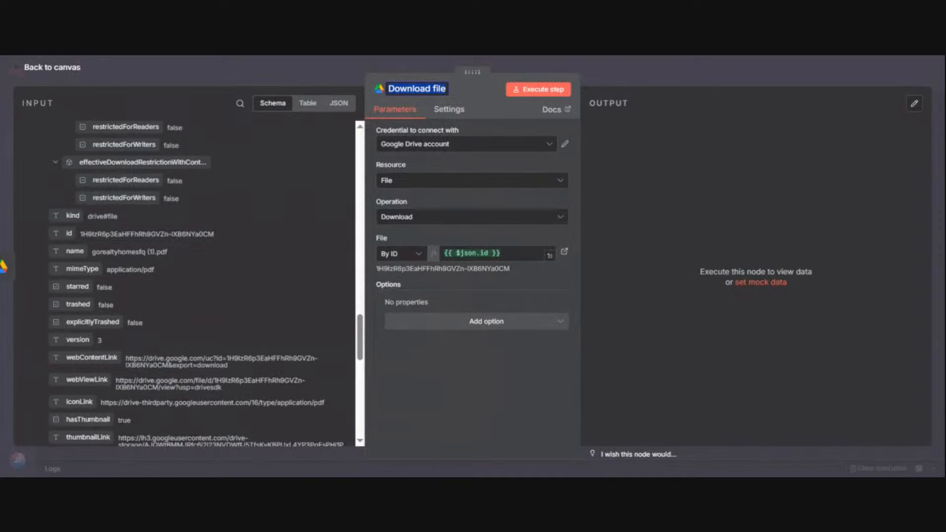
left_click(445, 89)
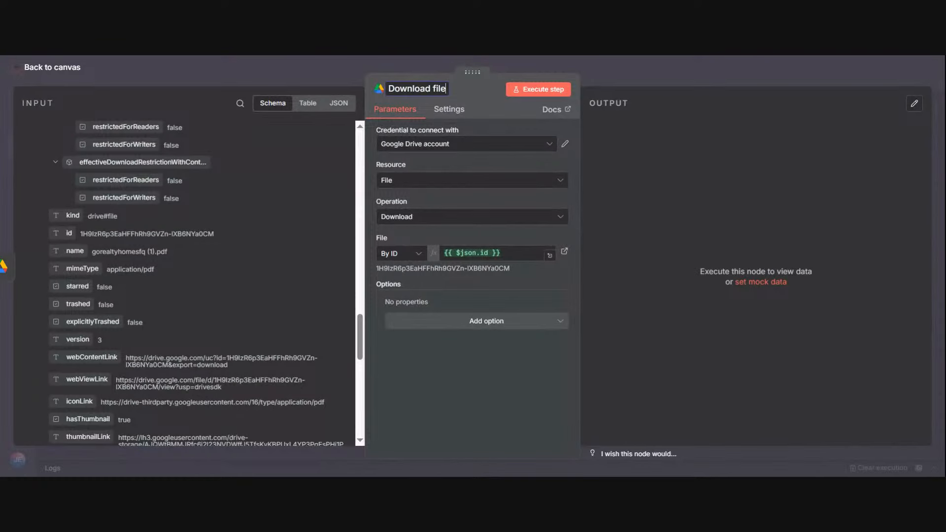
type("for goggle relity")
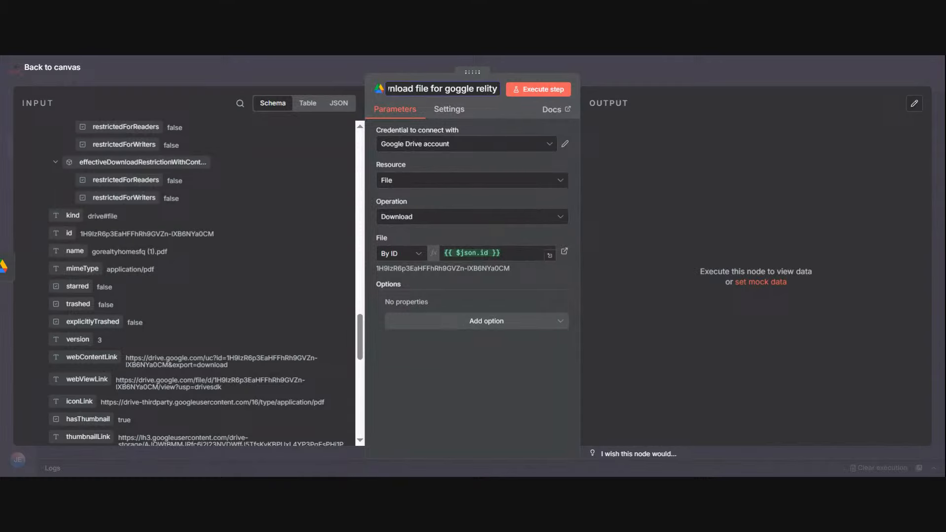
key("BackSpace")
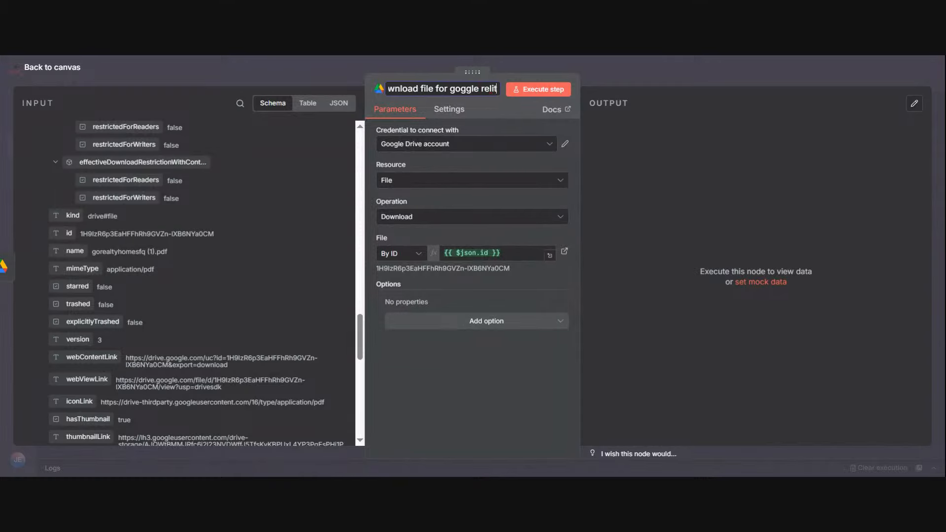
key("BackSpace")
key("BackSpace")
type("a")
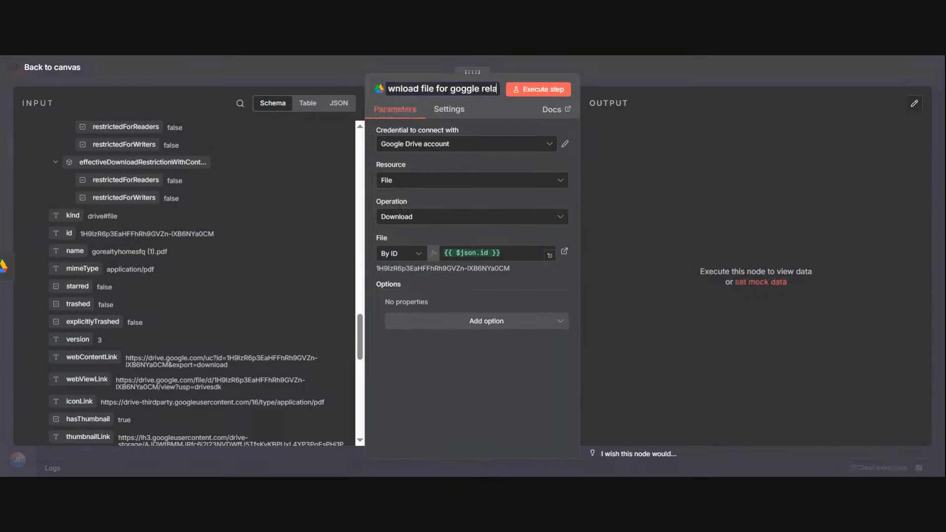
key("BackSpace")
key("BackSpace")
key("BackSpace")
key("BackSpace")
key("BackSpace")
key("BackSpace")
key("BackSpace")
key("BackSpace")
key("BackSpace")
key("BackSpace")
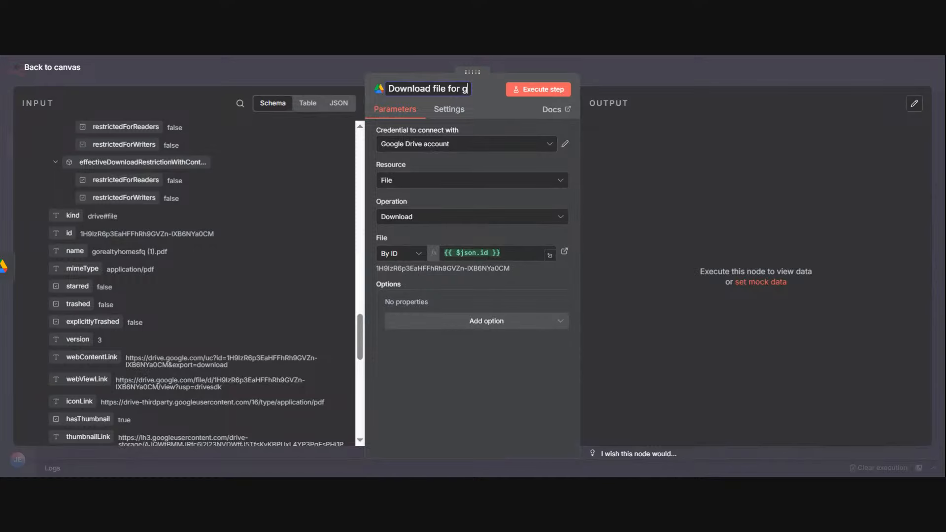
key("Return")
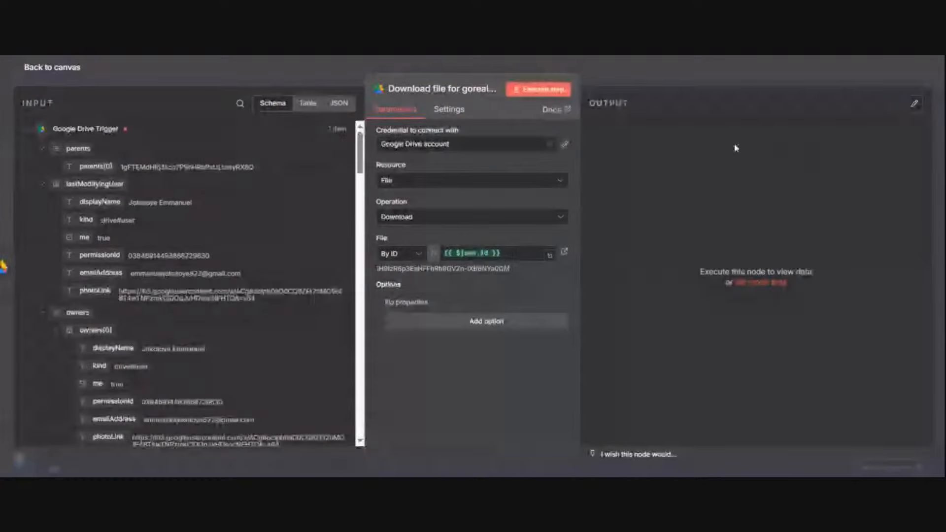
Execute the file download node, examine the downloaded file's binary output and return to the canvas
left_click(558, 94)
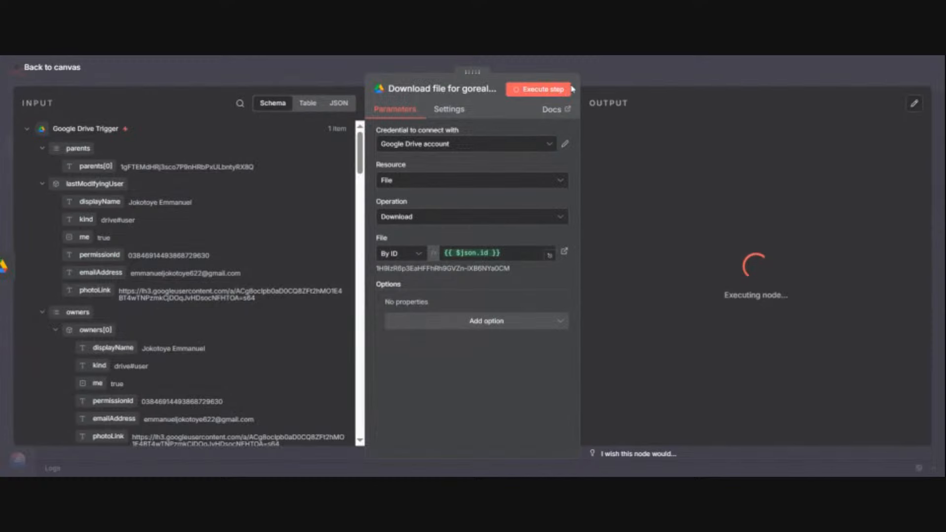
left_click(663, 70)
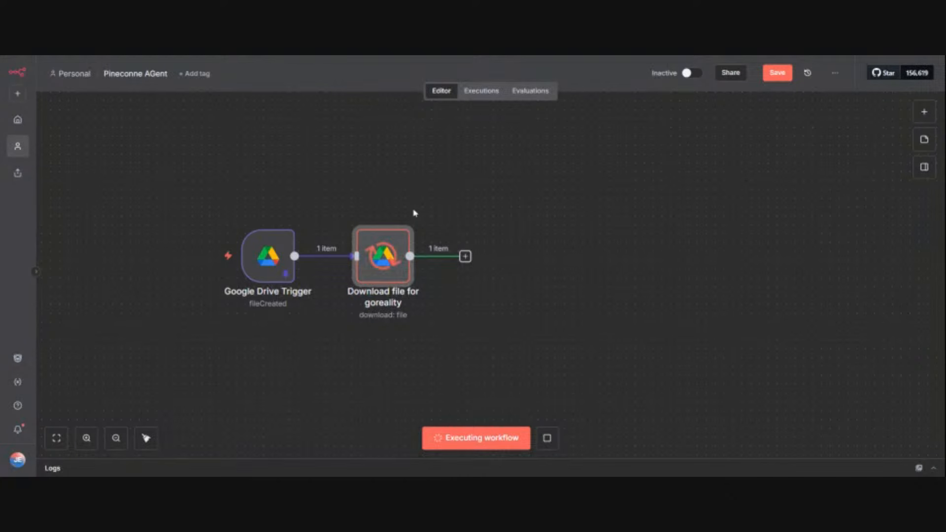
mouse_move(408, 222)
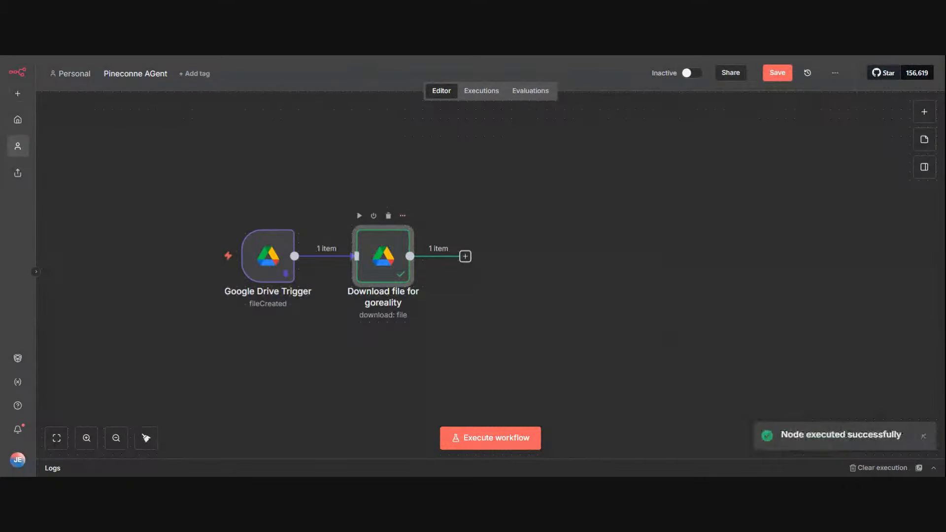
right_click(409, 230)
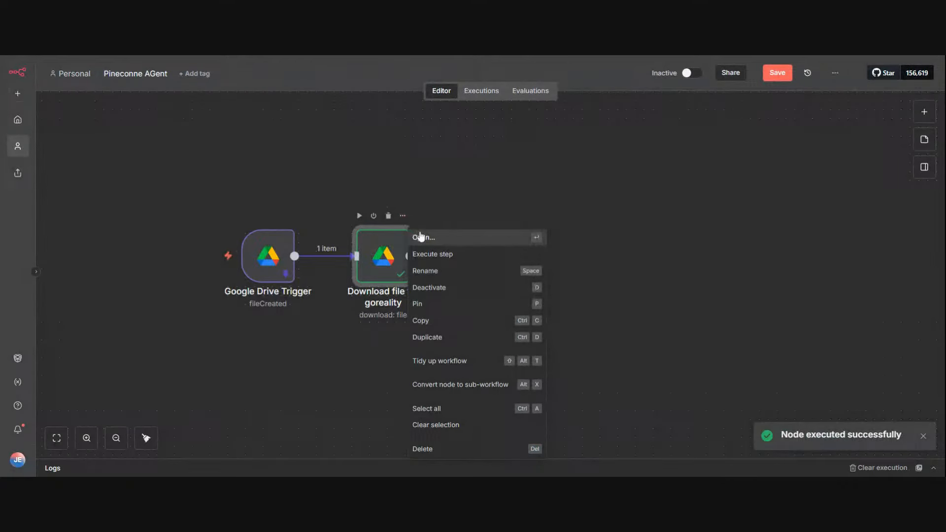
left_click(420, 237)
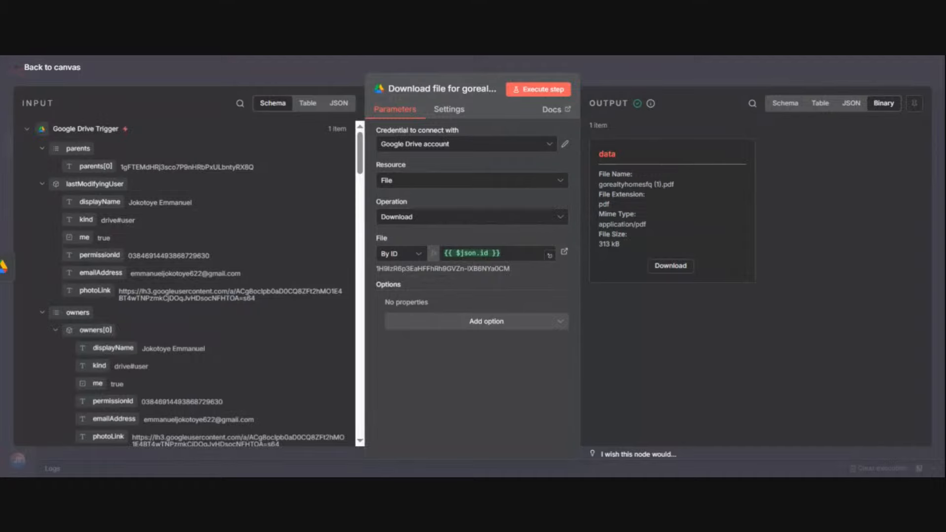
left_click(620, 72)
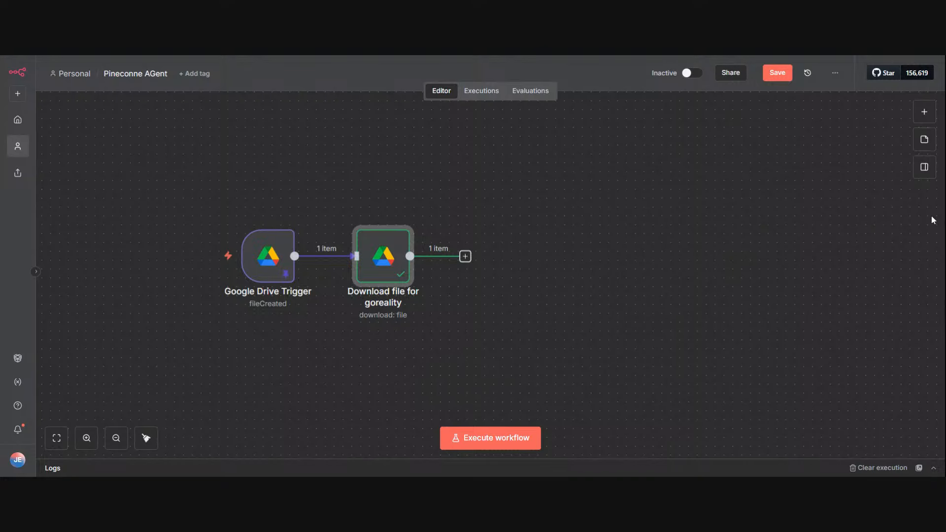
Search the nodes for "pinecone", add the Pinecone Vector Store action "Add documents to vector store" after the download node, and space it out on the canvas
left_click(924, 112)
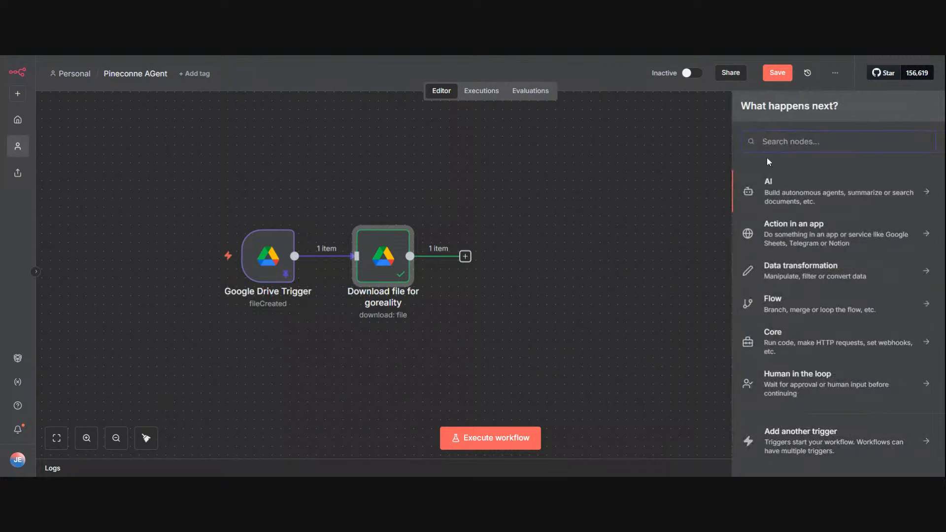
type("pin")
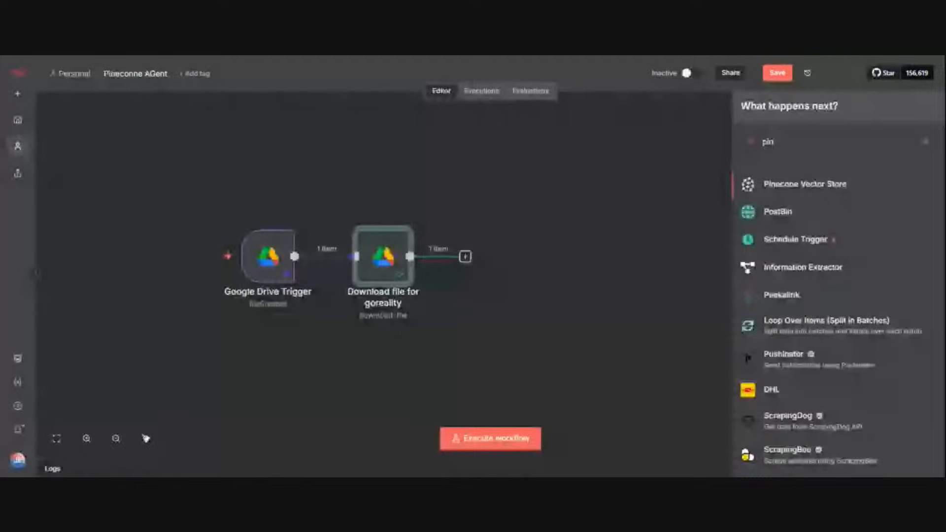
left_click(808, 181)
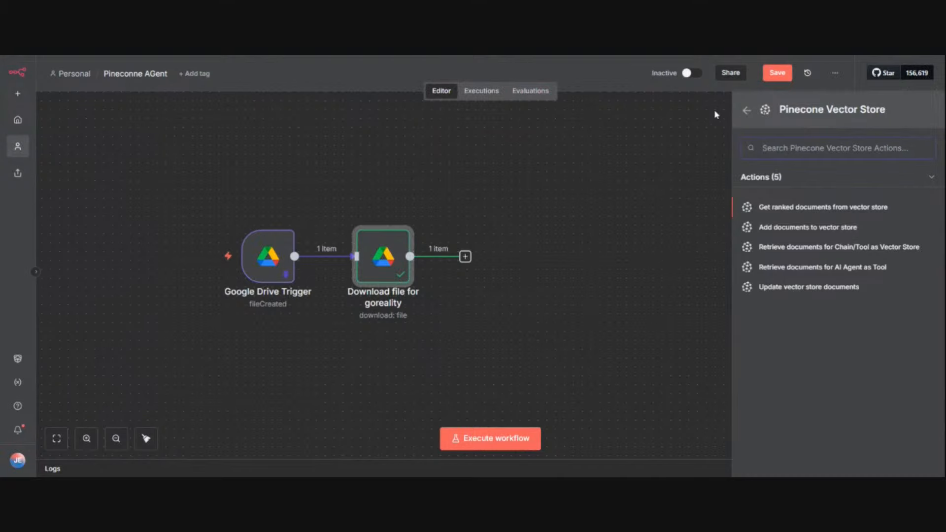
left_click(746, 110)
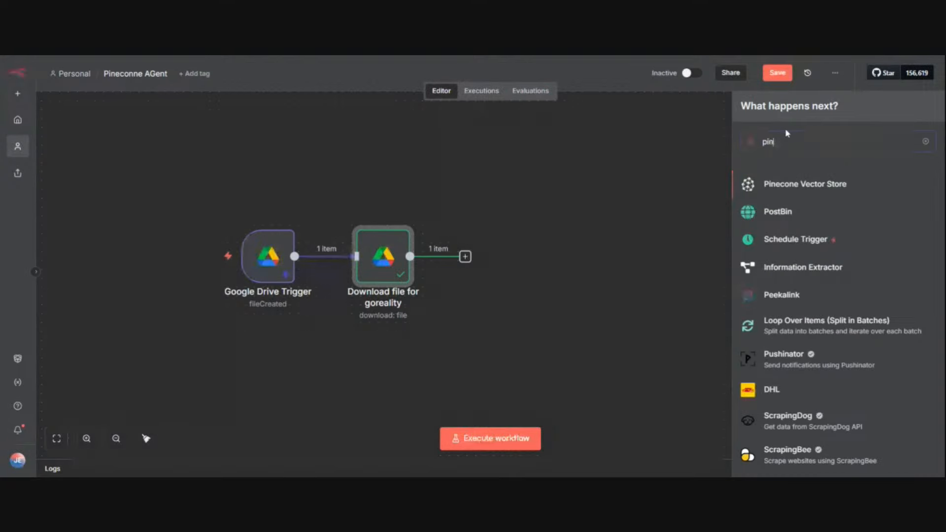
type("e")
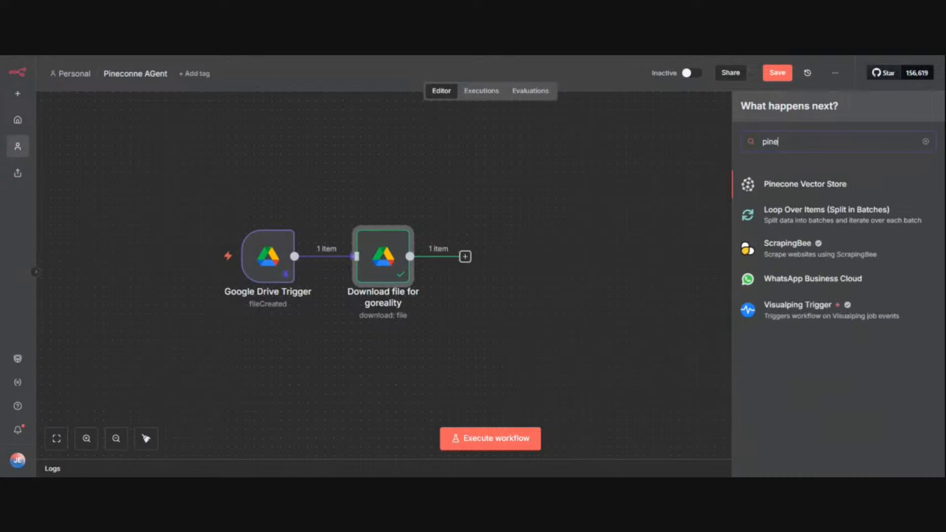
type("cone")
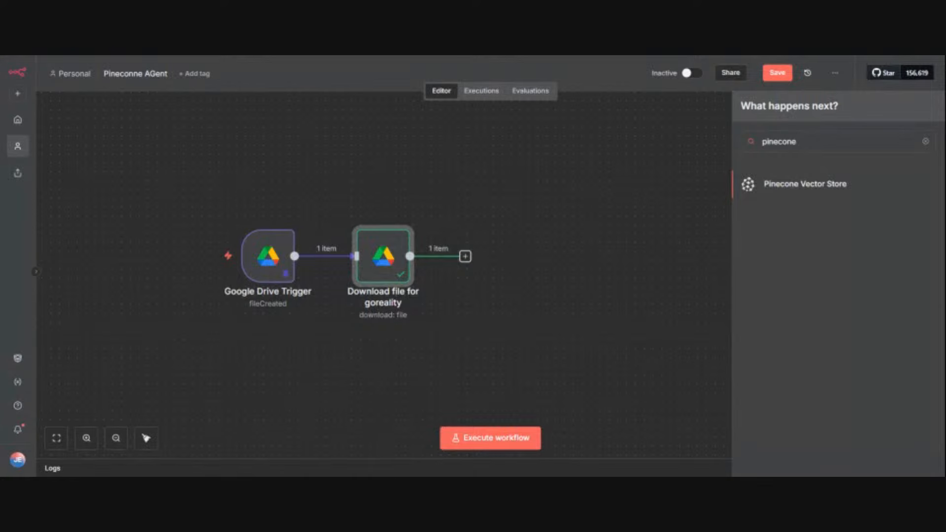
left_click(787, 191)
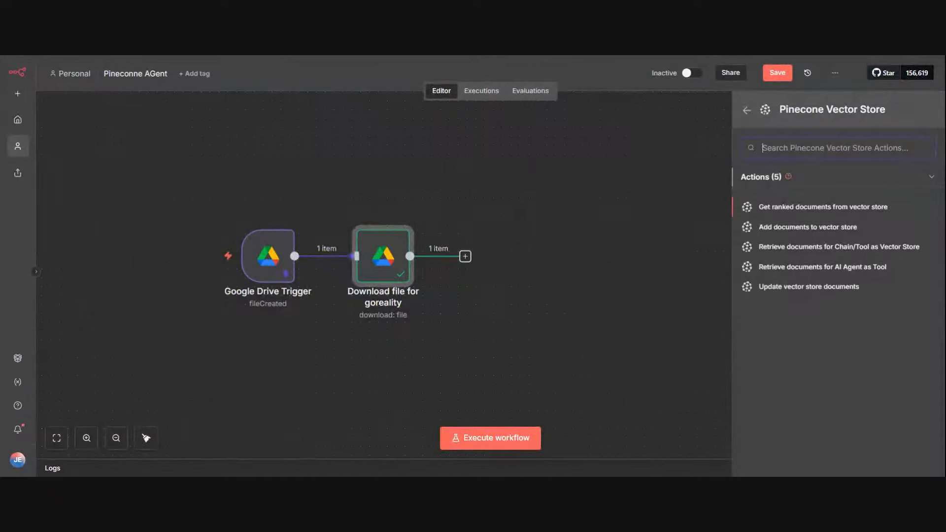
left_click(789, 185)
left_click(789, 186)
left_click(787, 228)
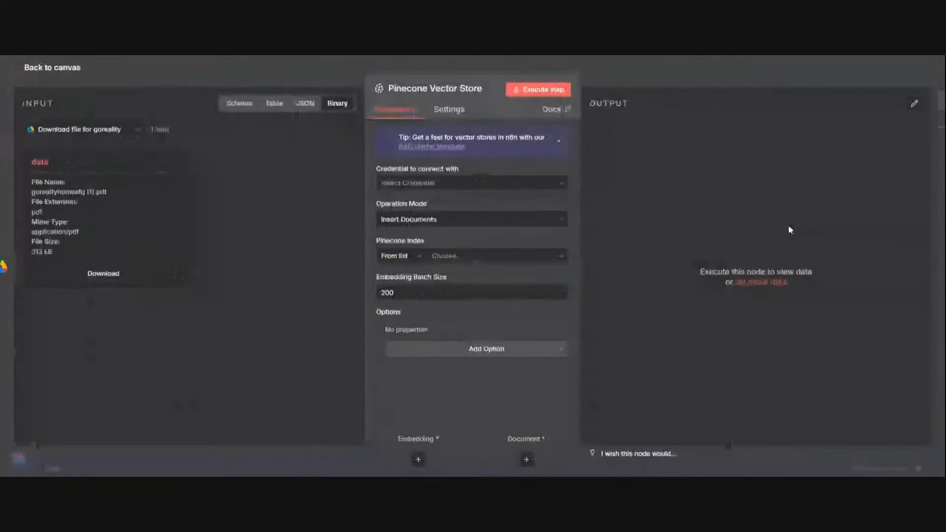
left_click(634, 80)
left_click_drag(536, 247, 562, 247)
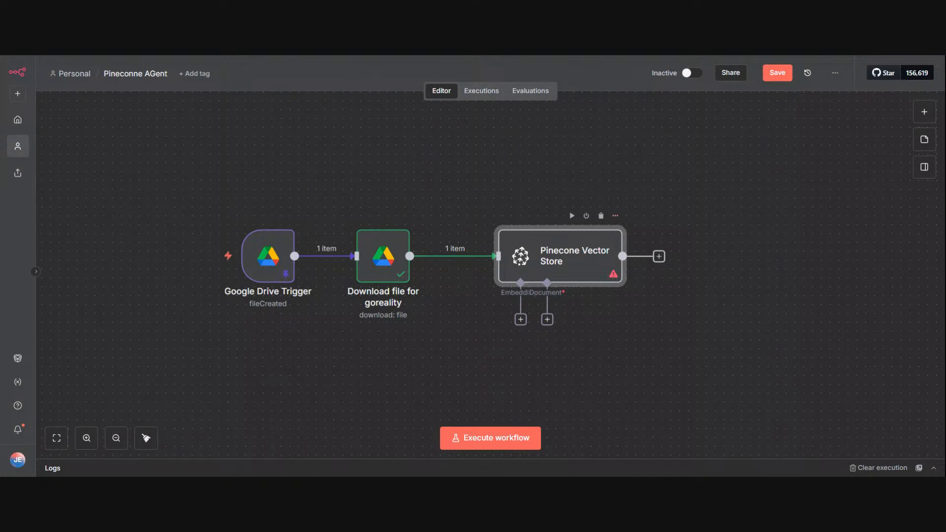
Reopen the Pinecone Vector Store node and start creating a new Pinecone credential for it
left_click(616, 216)
left_click(630, 230)
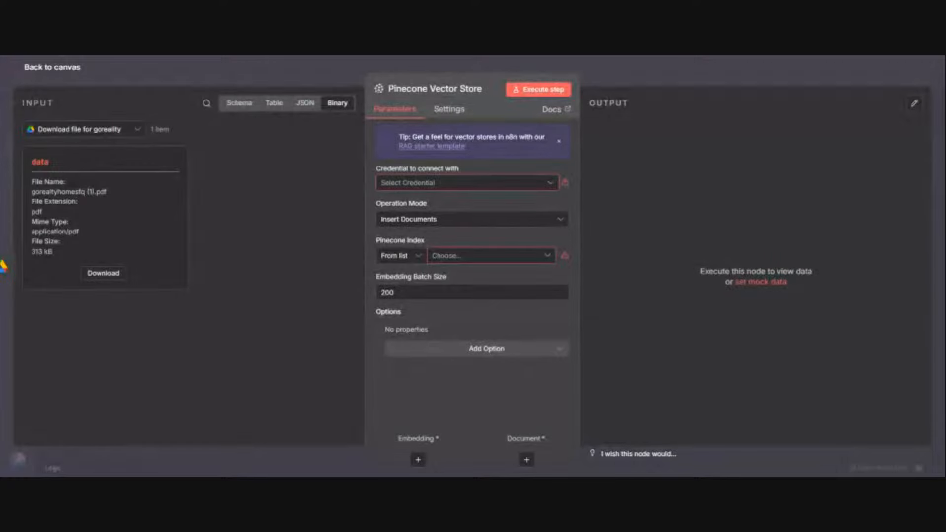
left_click(544, 187)
left_click(524, 209)
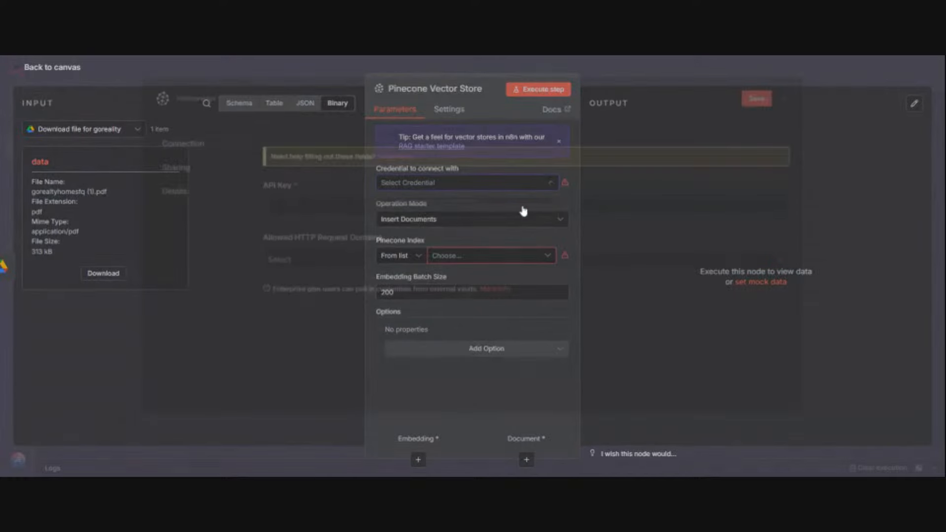
left_click(516, 217)
Switch to a web search for "pinecone vector store", open the Pinecone website and sign up with the Google account
key("ctrl+v")
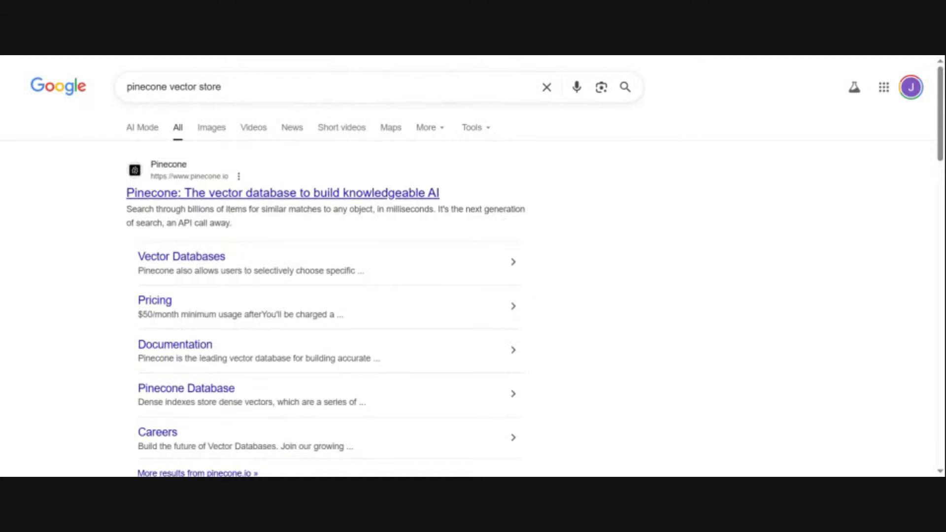
left_click(283, 192)
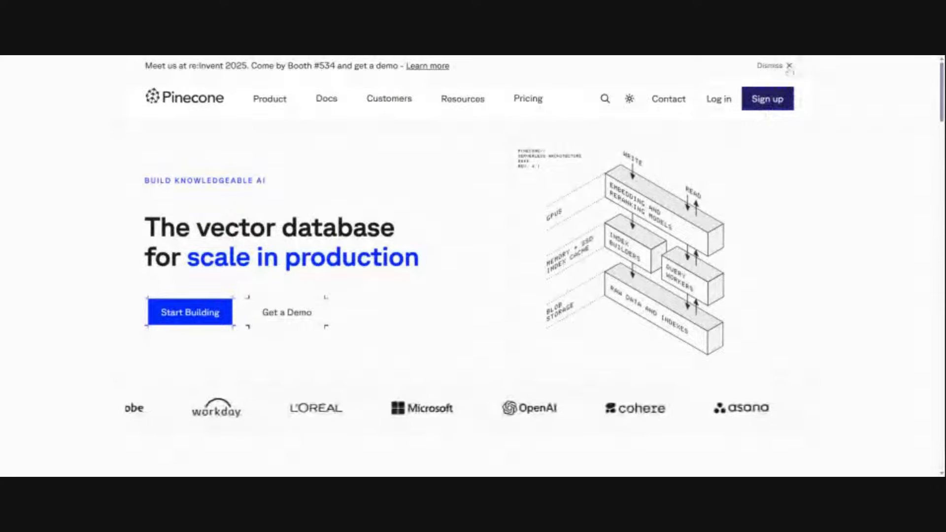
left_click(770, 99)
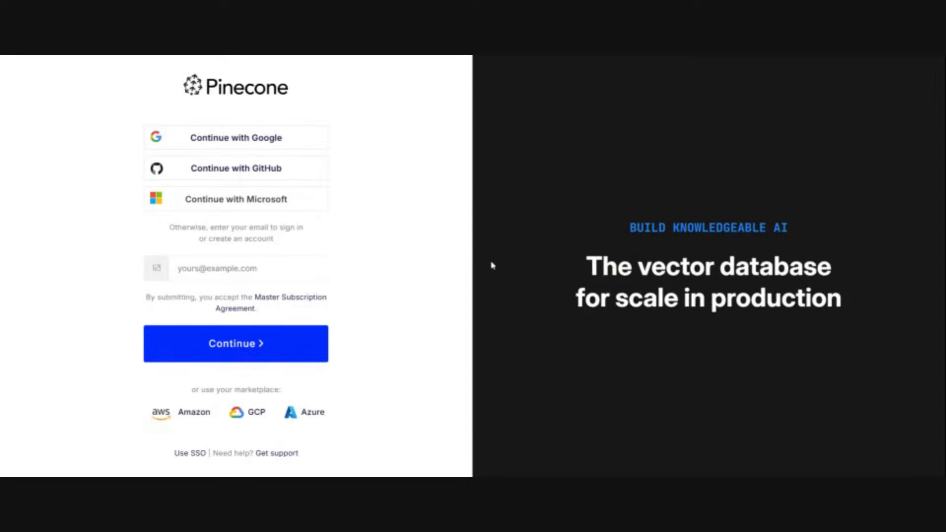
left_click(237, 137)
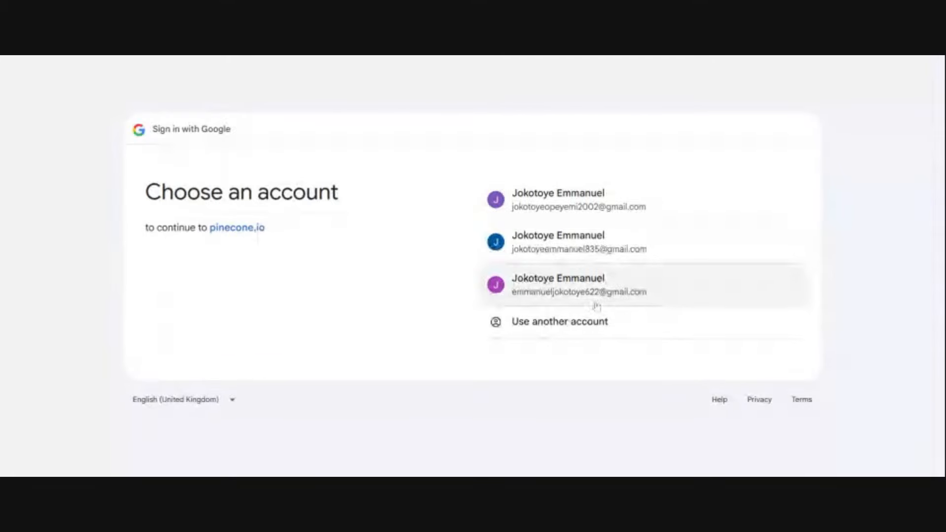
left_click(595, 296)
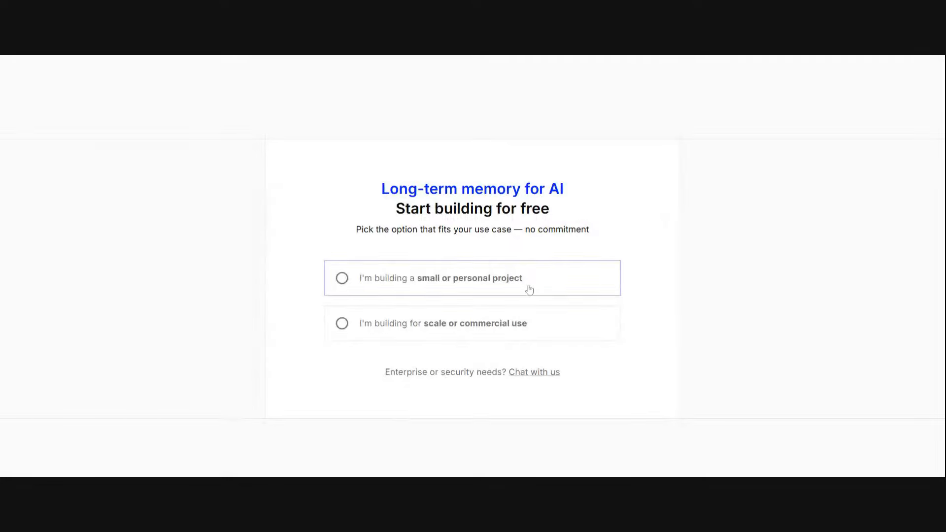
Choose a small or personal project and customize the setup for RAG / Agents with raw files (PDFs, docs, images)
left_click(536, 292)
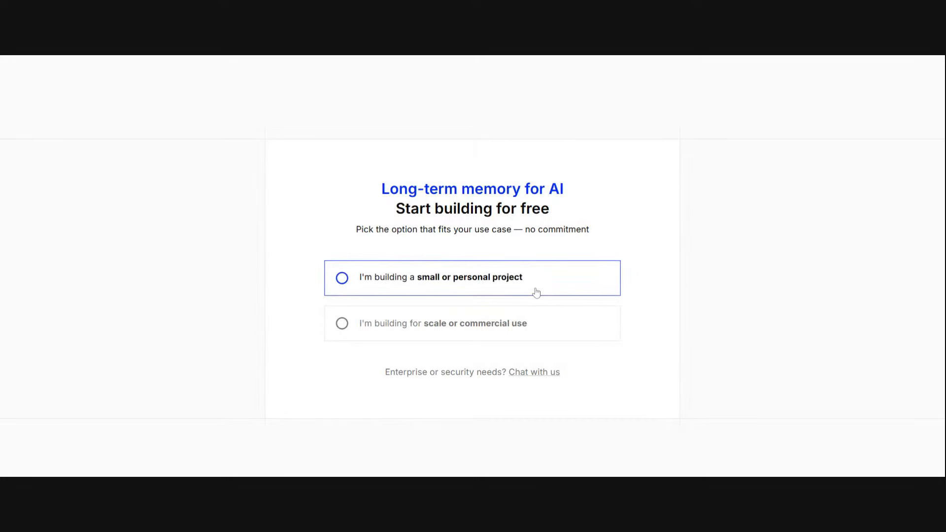
left_click(538, 311)
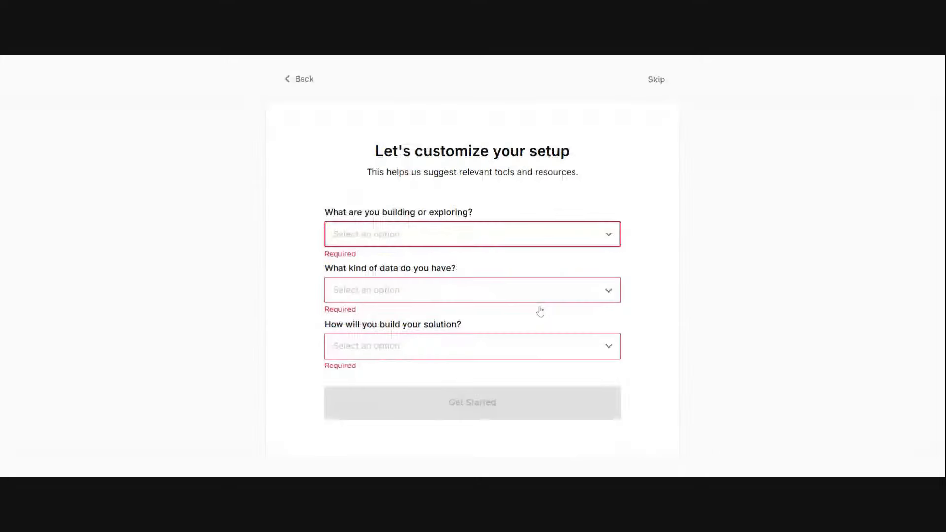
left_click(472, 236)
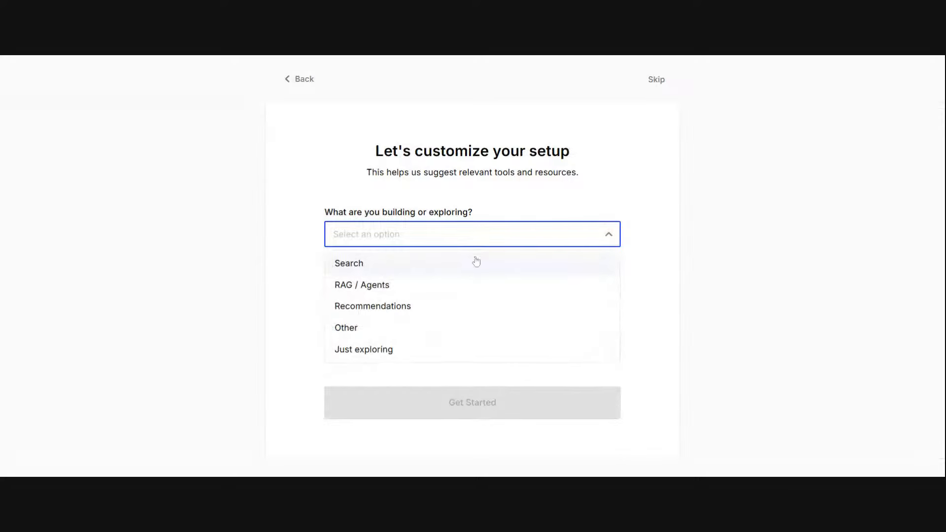
left_click(460, 283)
left_click(467, 286)
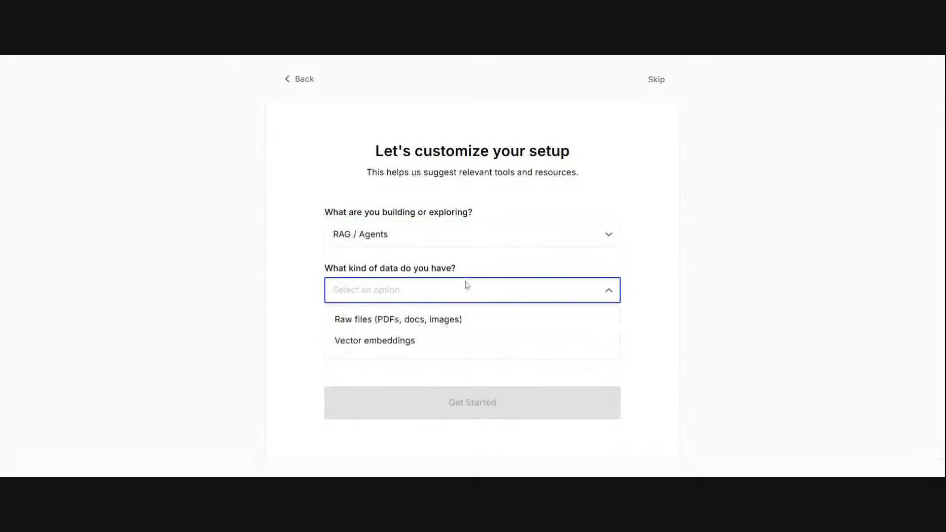
left_click(466, 321)
Set the solution type to No-code / low-code with n8n, finish the setup and accept the Pinecone Assistant terms
left_click(473, 347)
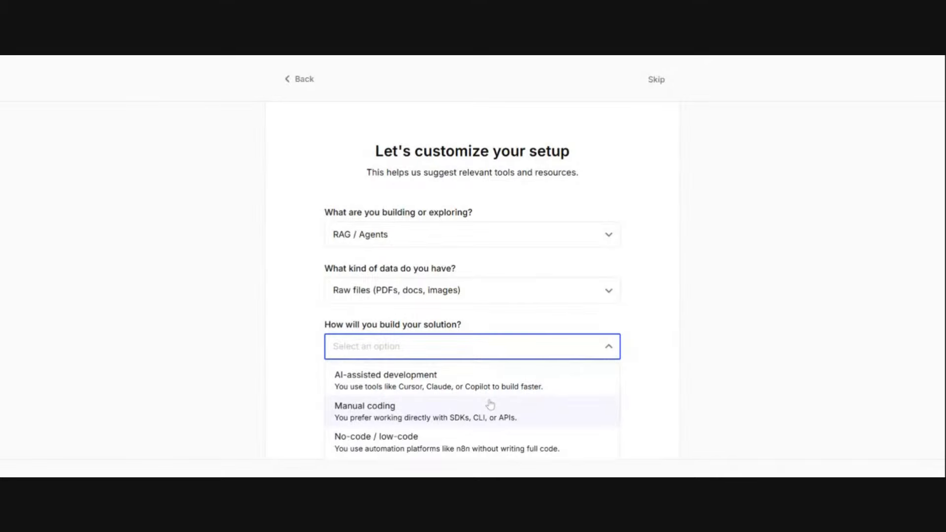
left_click(503, 432)
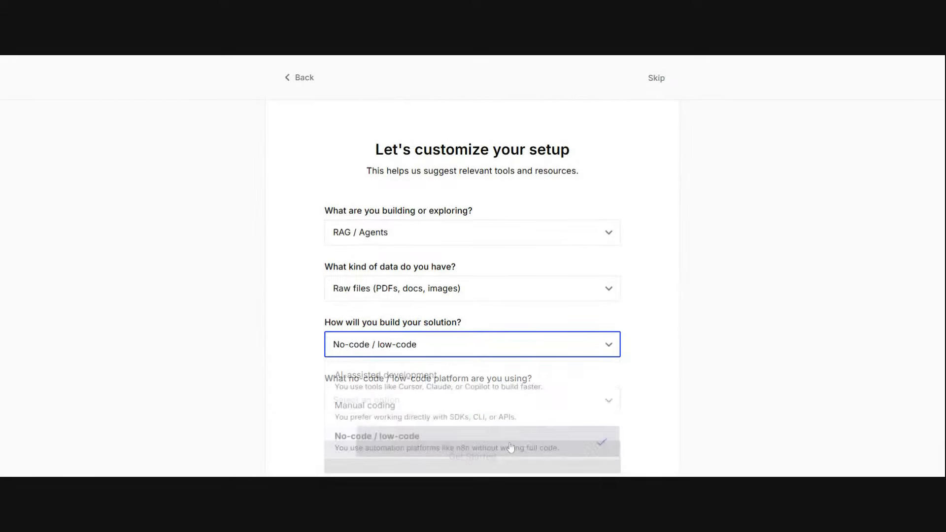
left_click(489, 406)
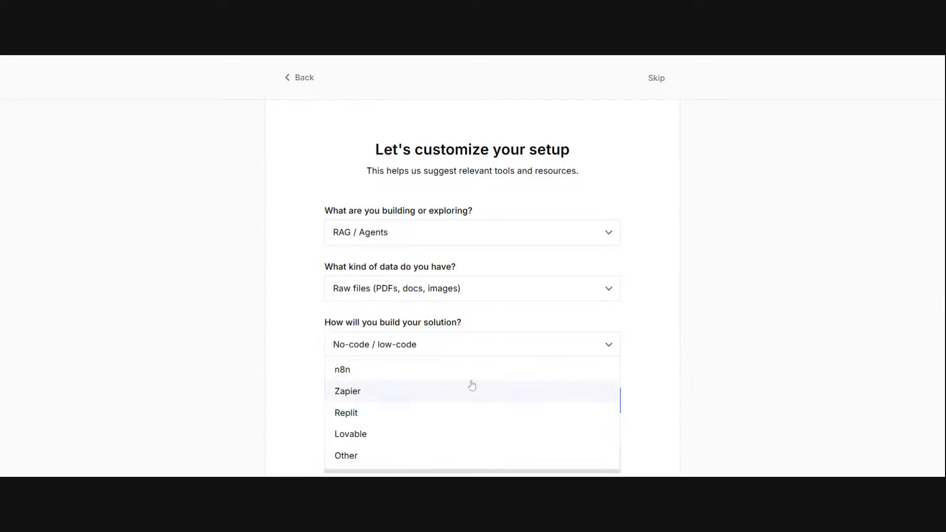
left_click(473, 369)
left_click(511, 454)
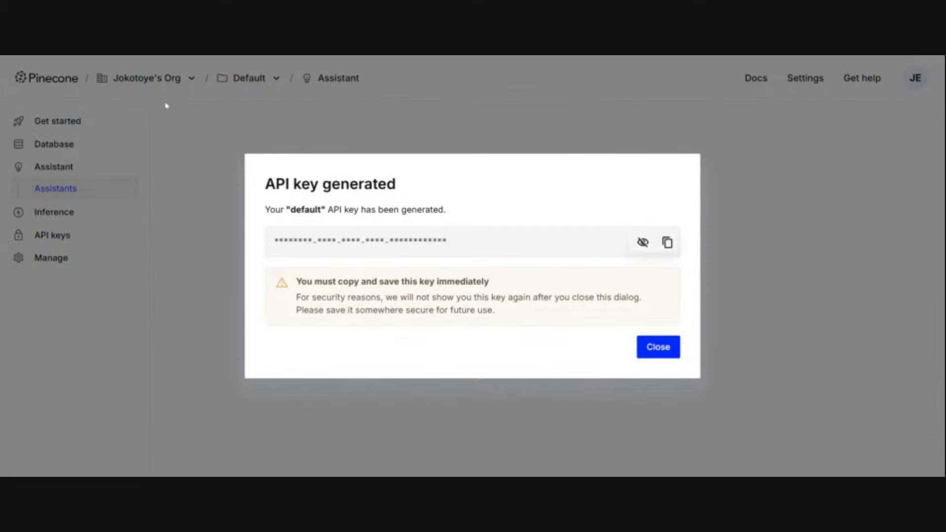
left_click(658, 351)
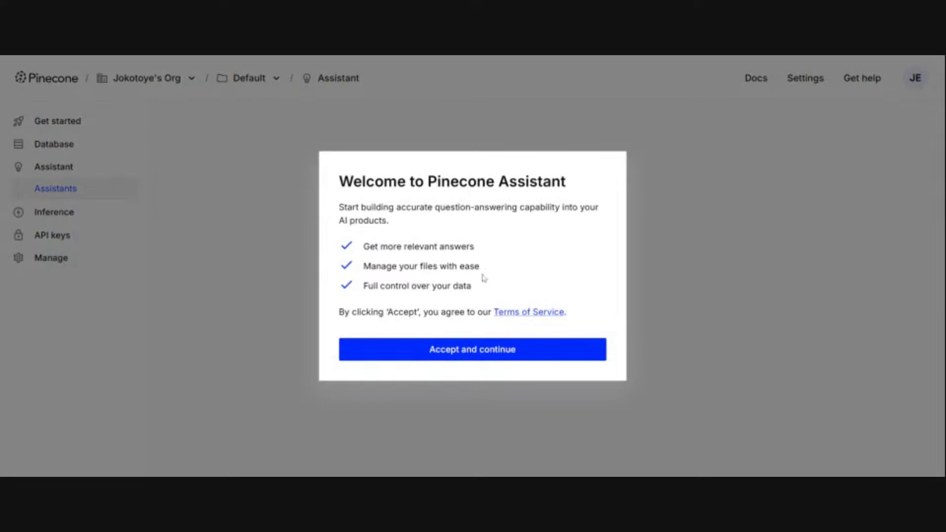
left_click(570, 353)
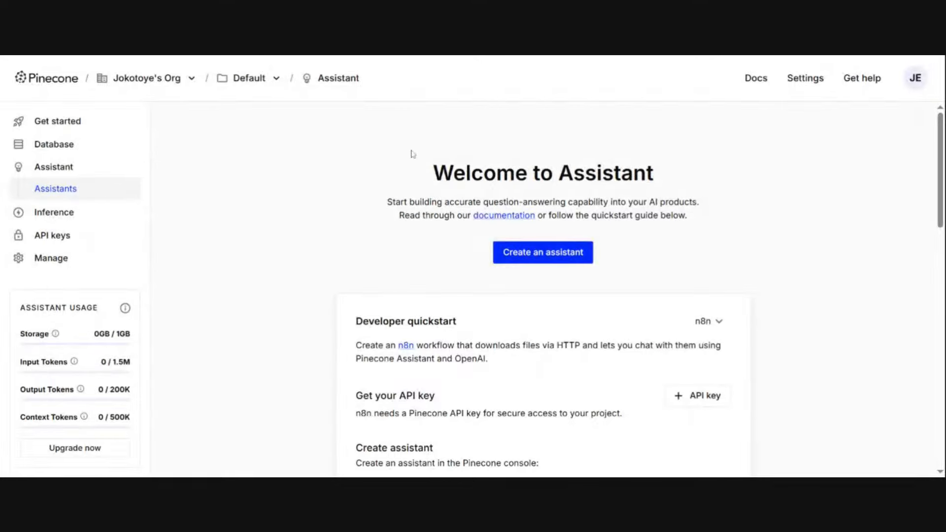
Start a new database index in Pinecone and enter "Gorealtyrag" as its name
left_click(104, 144)
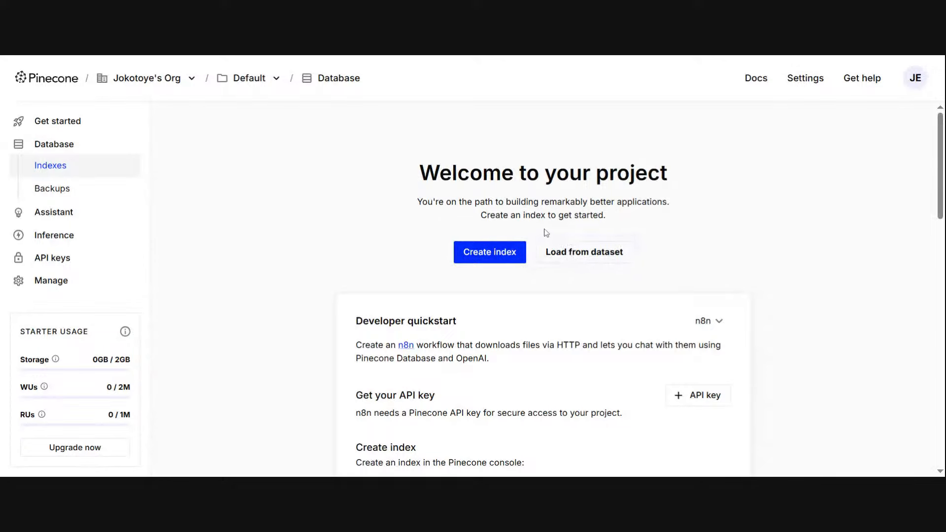
left_click(512, 256)
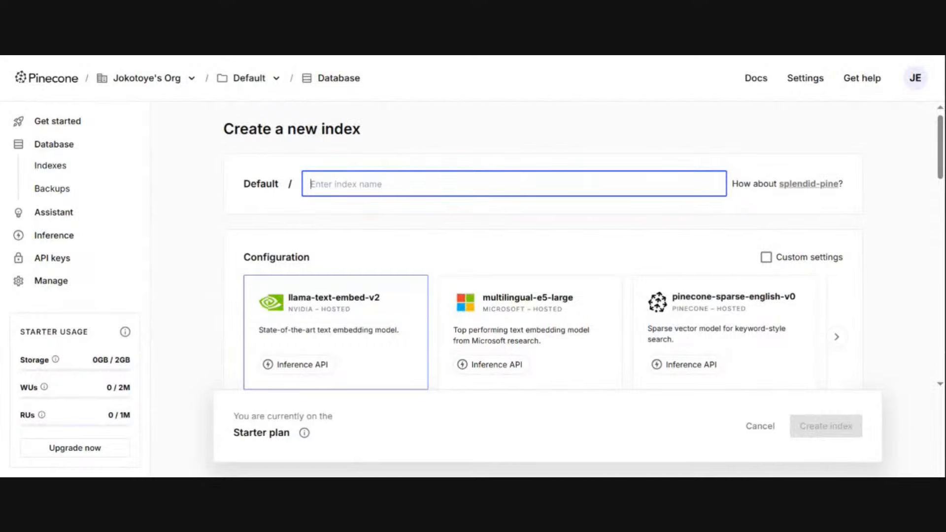
type("Gorealty")
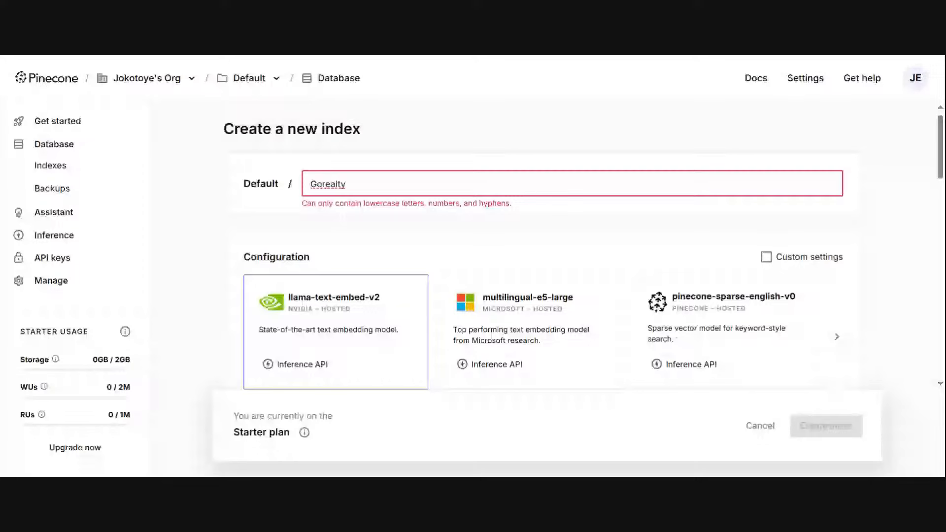
type("rag")
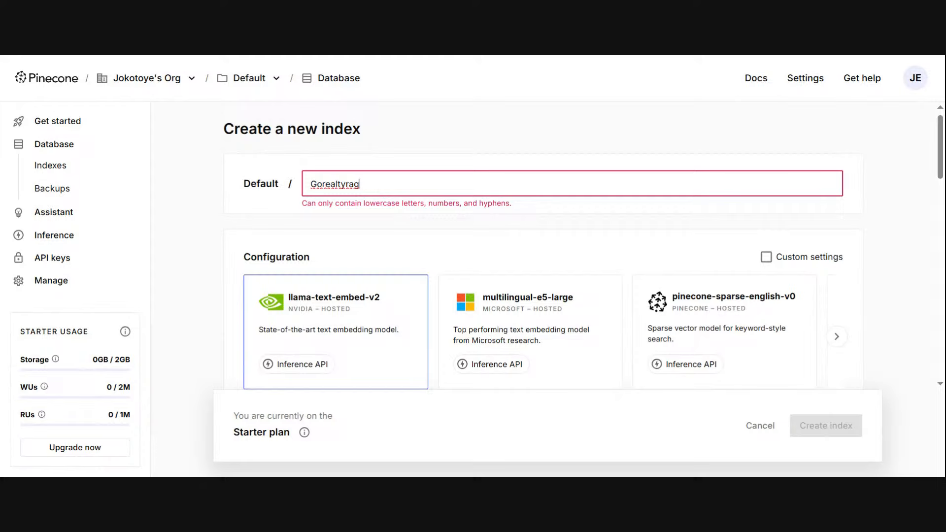
left_click(524, 57)
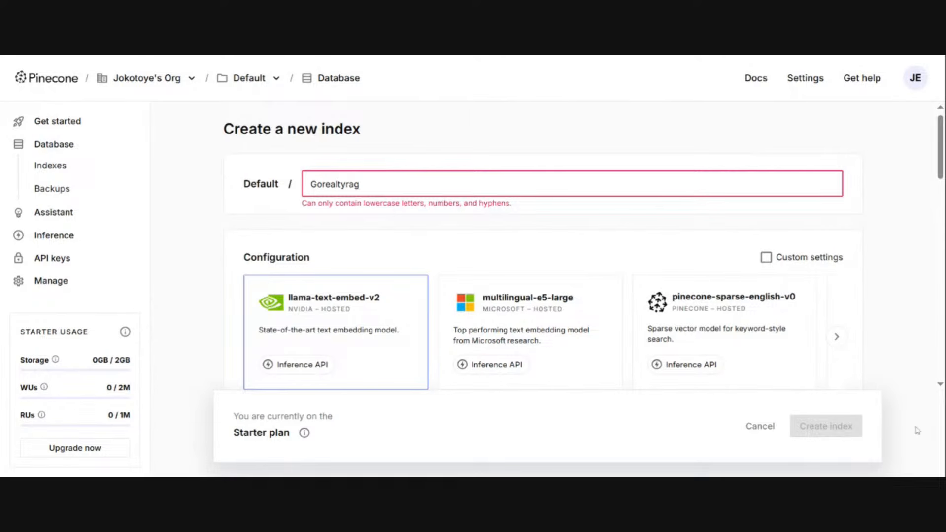
Select OpenAI's text-embedding-3-small as the embedding model configuration for the new index
left_click(840, 341)
left_click(841, 343)
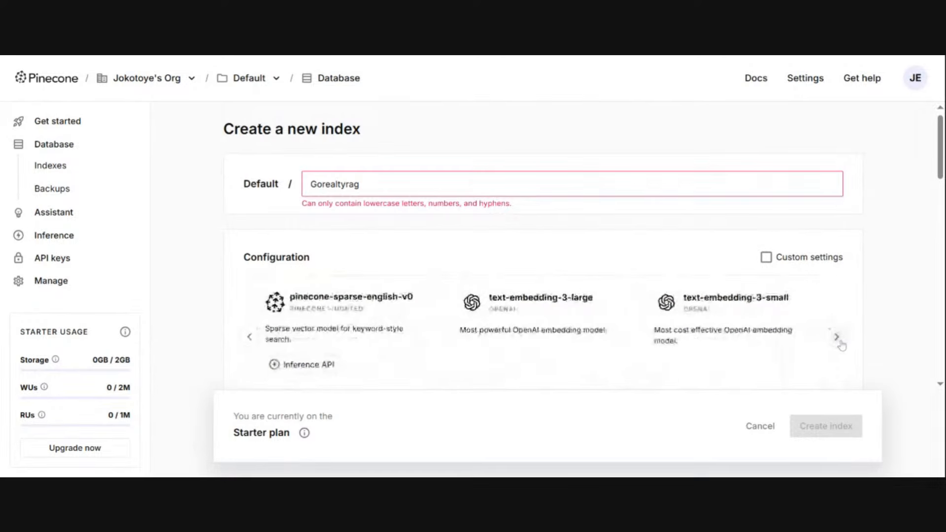
left_click(841, 343)
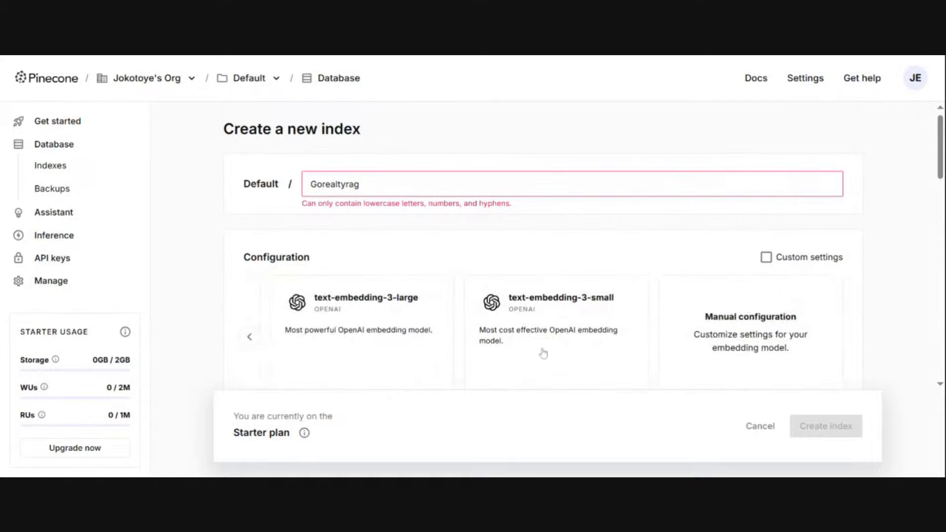
left_click(569, 351)
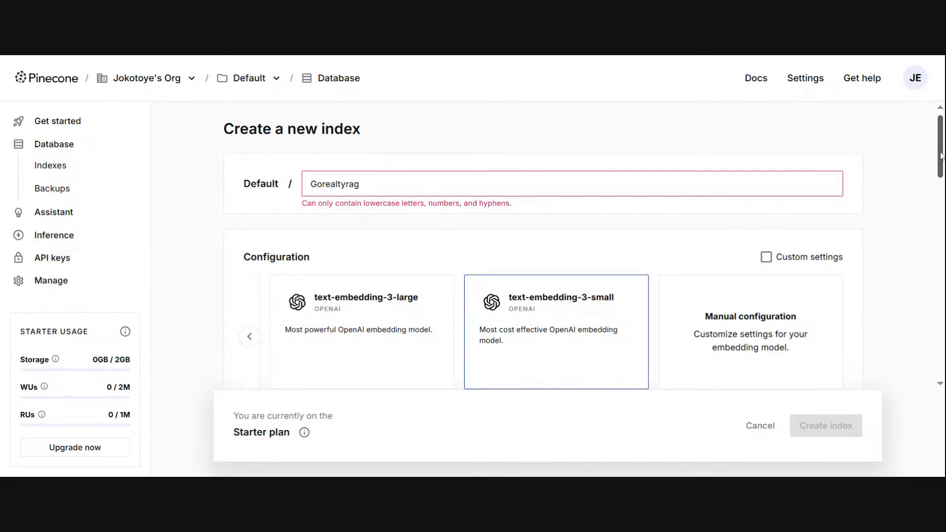
Correct the index name to lowercase "gorealtyrag" and create the index
left_click(314, 184)
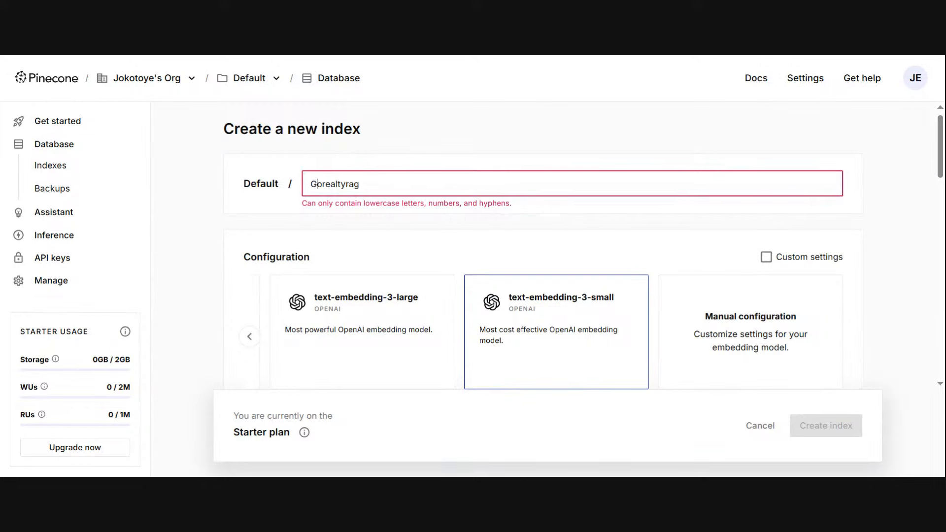
key("BackSpace")
type("g")
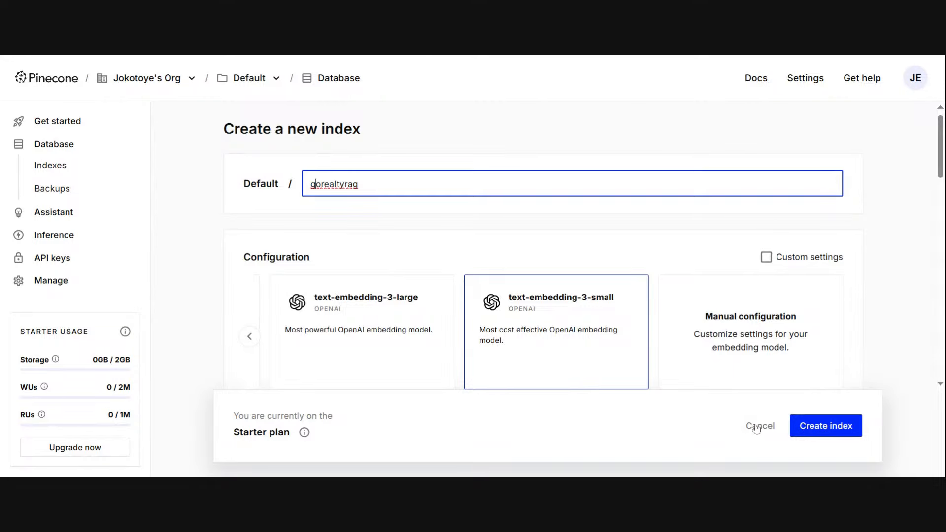
left_click(844, 429)
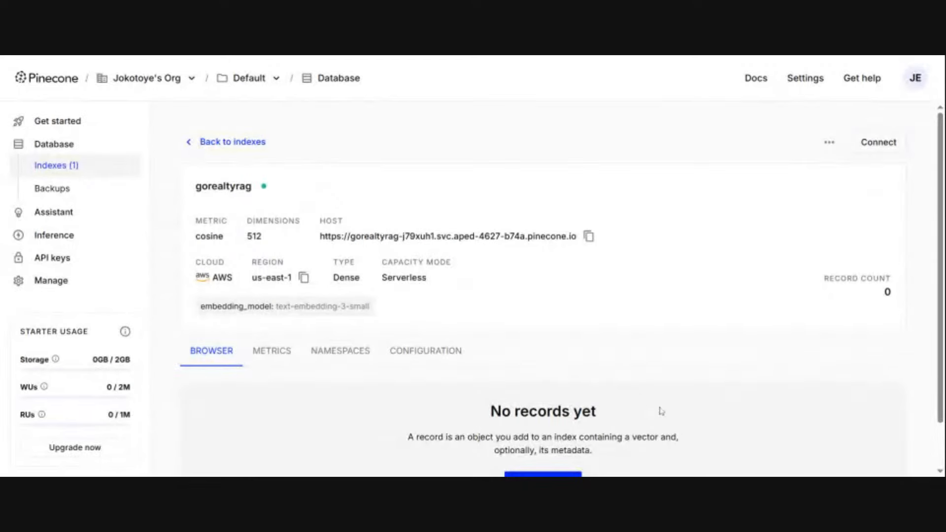
Generate a new Pinecone API key named "gorealtyn8n", copy its value and dismiss the key dialog
left_click(96, 259)
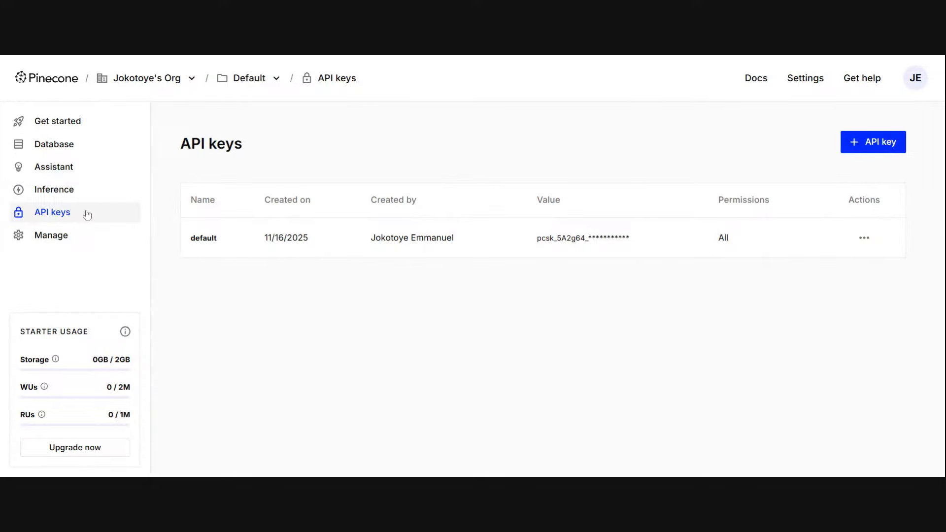
left_click(896, 148)
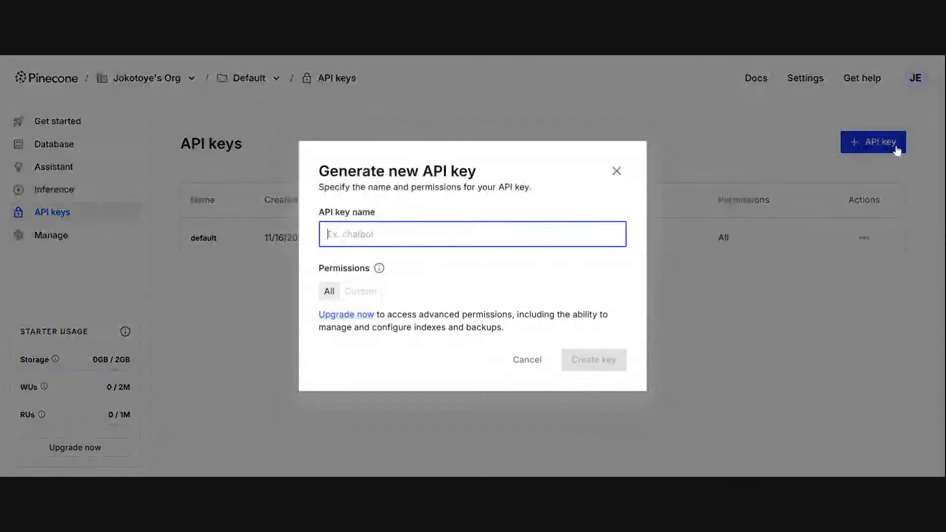
type("g")
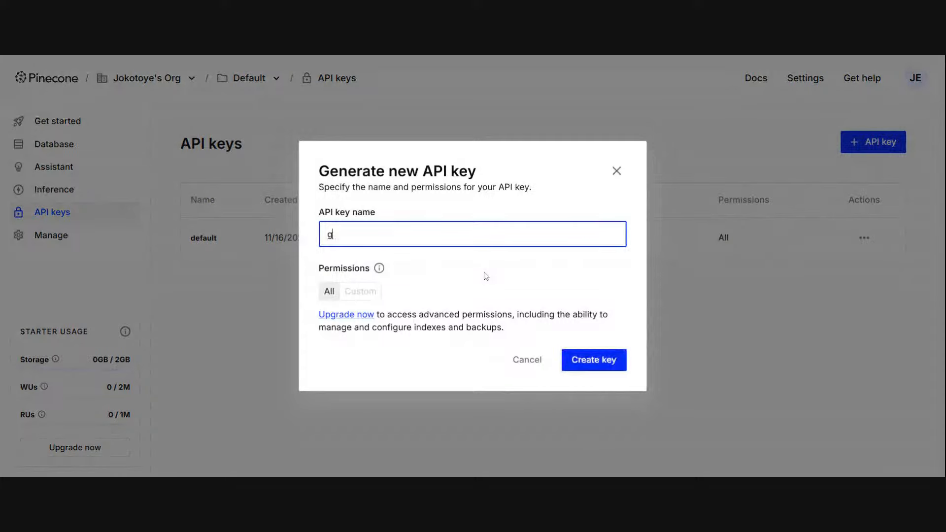
type("orealtyn8n")
left_click(590, 365)
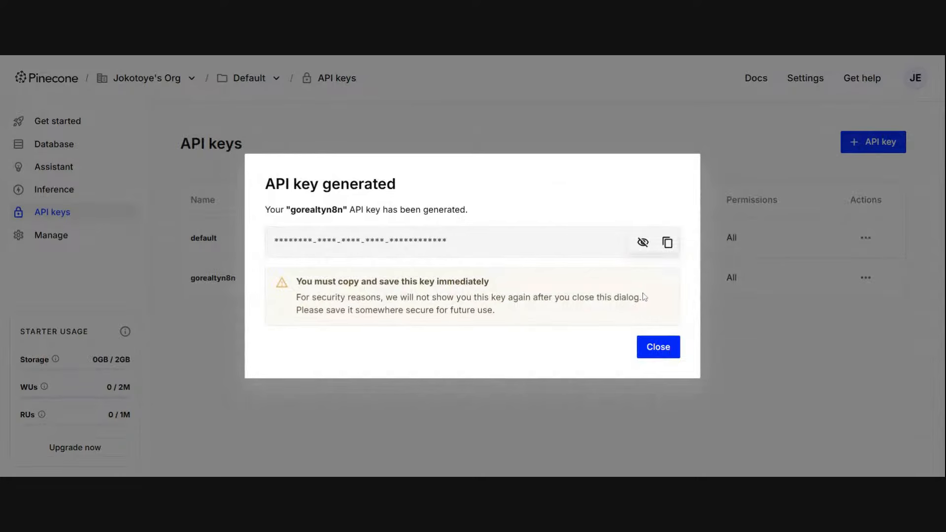
left_click(673, 245)
left_click(671, 349)
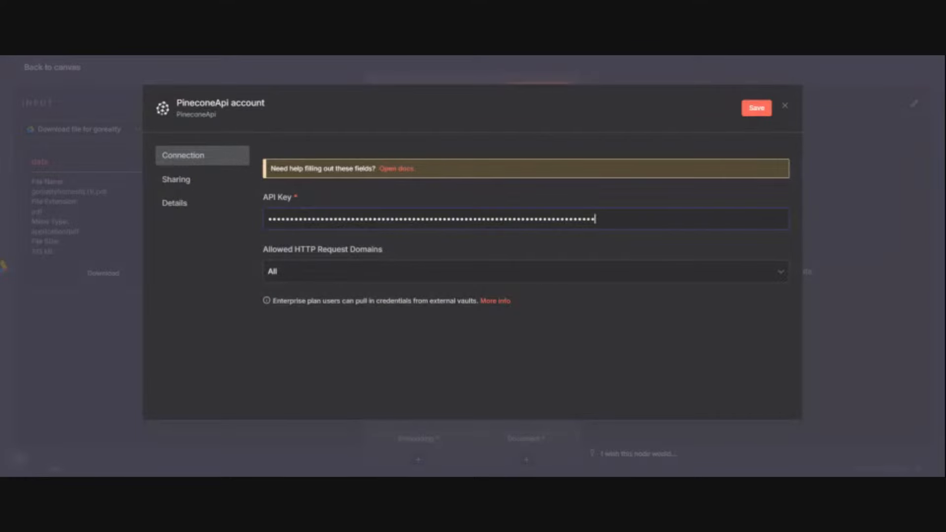
Paste the API key into n8n's Pinecone credential, save it, and select gorealtyrag as the node's Pinecone index
left_click(753, 109)
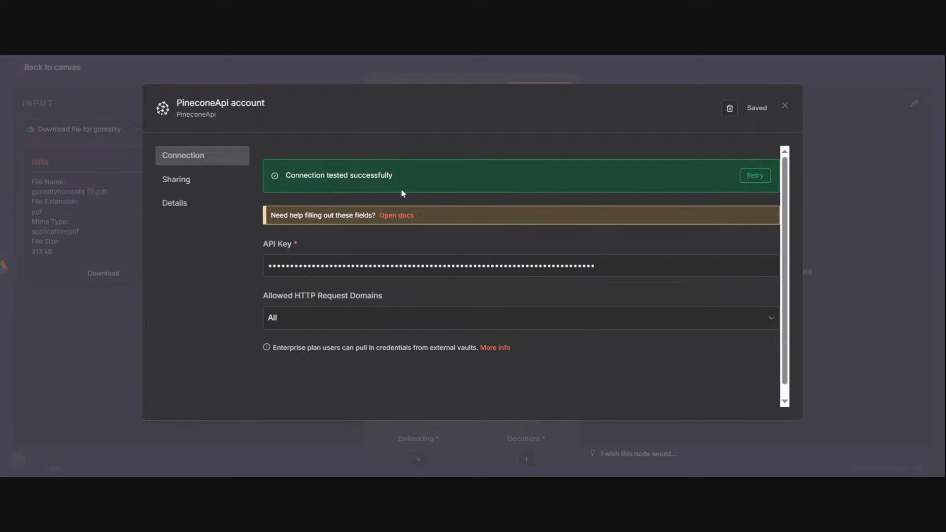
left_click(834, 196)
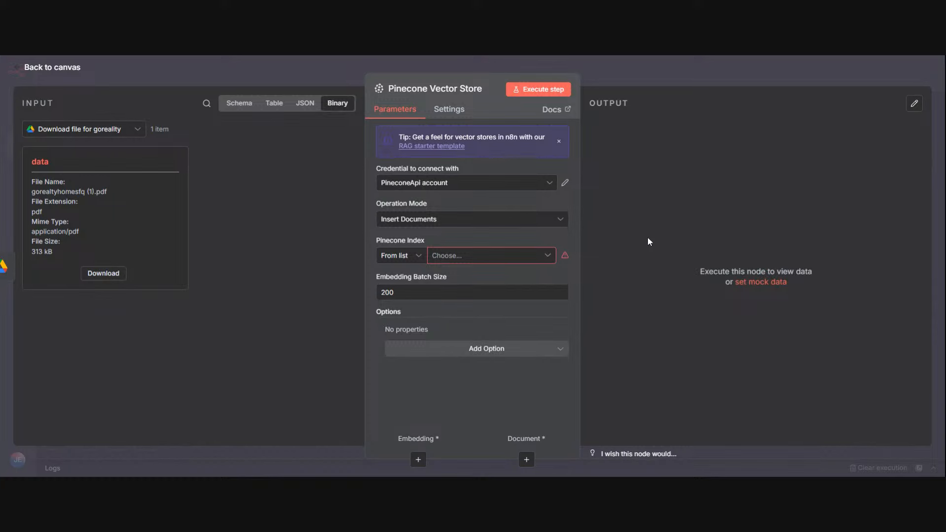
left_click(501, 262)
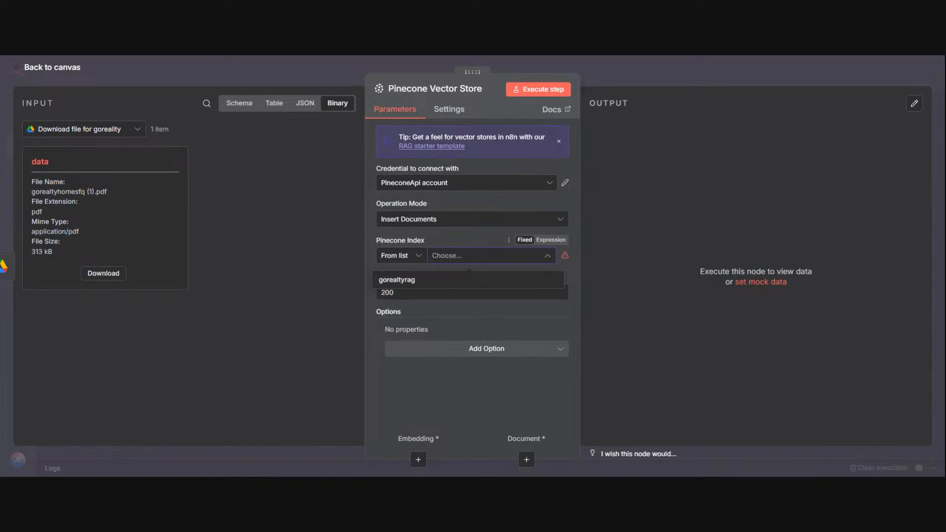
left_click(636, 260)
left_click(548, 258)
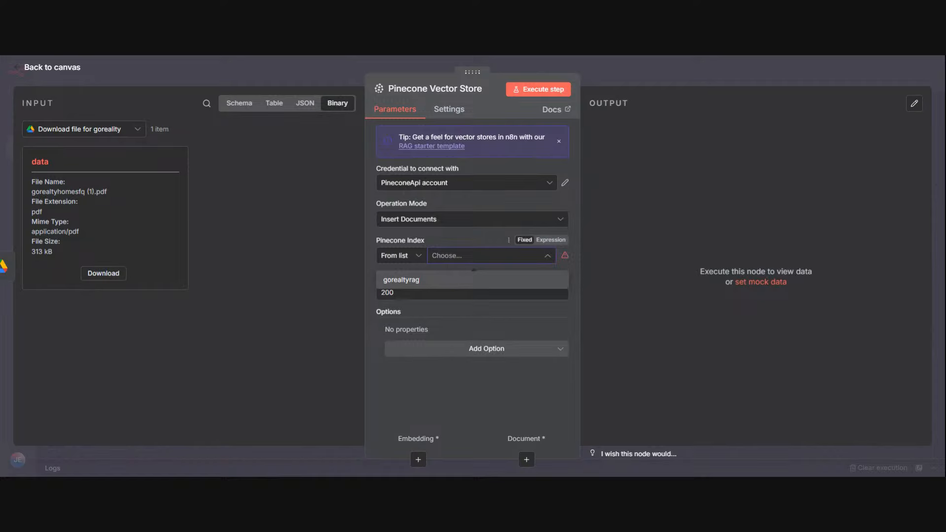
left_click(469, 282)
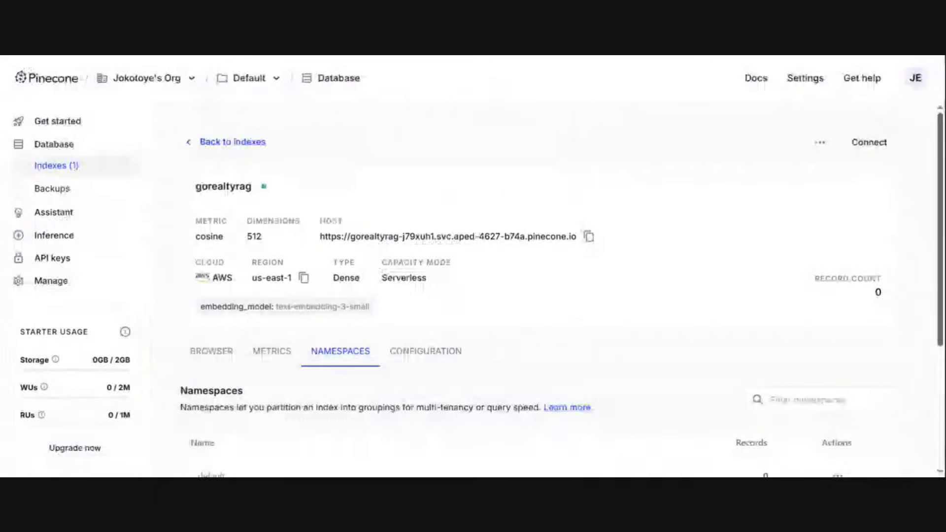
Add the Pinecone Namespace option to the Pinecone Vector Store node, set it to "gorealtyragagennt", and return to the canvas
scroll(542, 271, "down", 3)
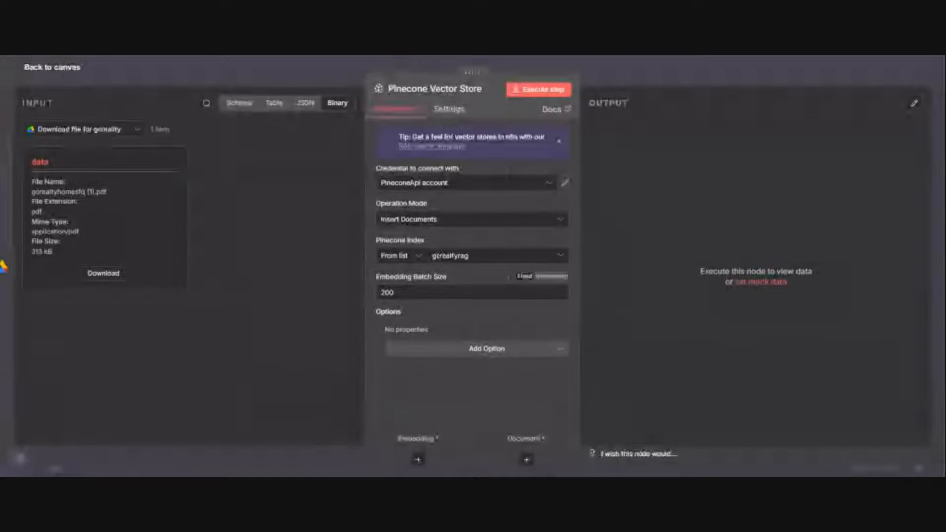
left_click(468, 352)
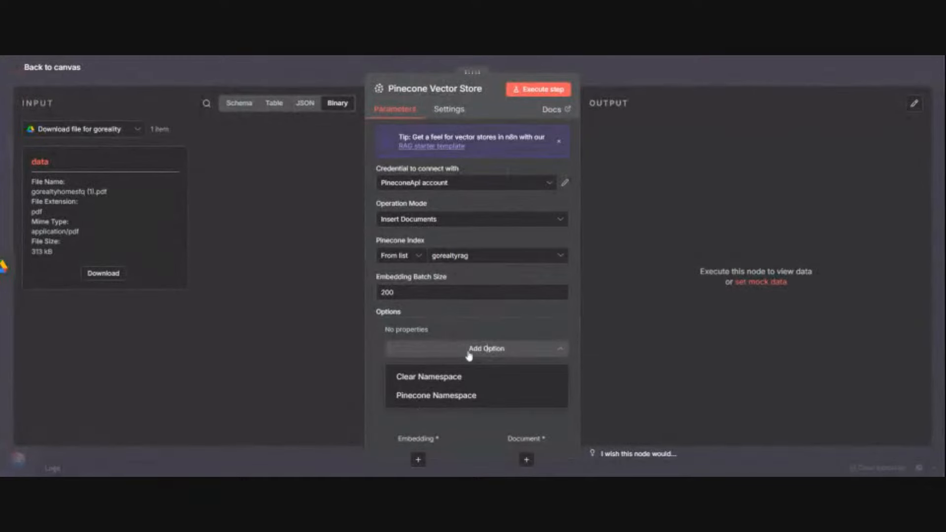
left_click(492, 396)
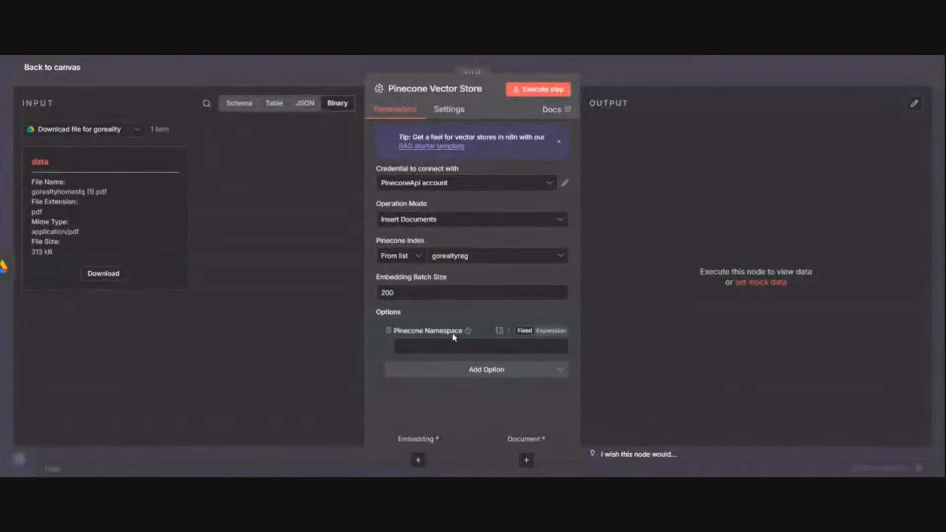
left_click(455, 346)
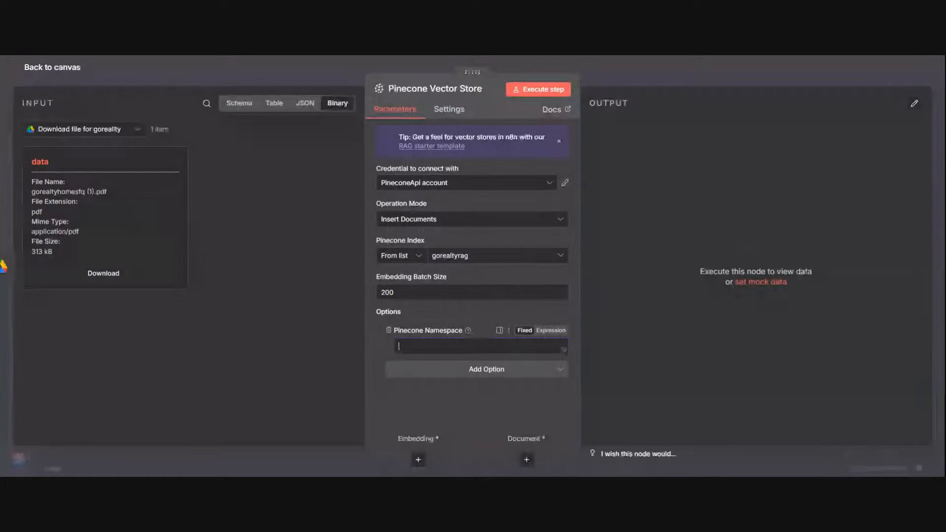
type("gorealtyragagennt")
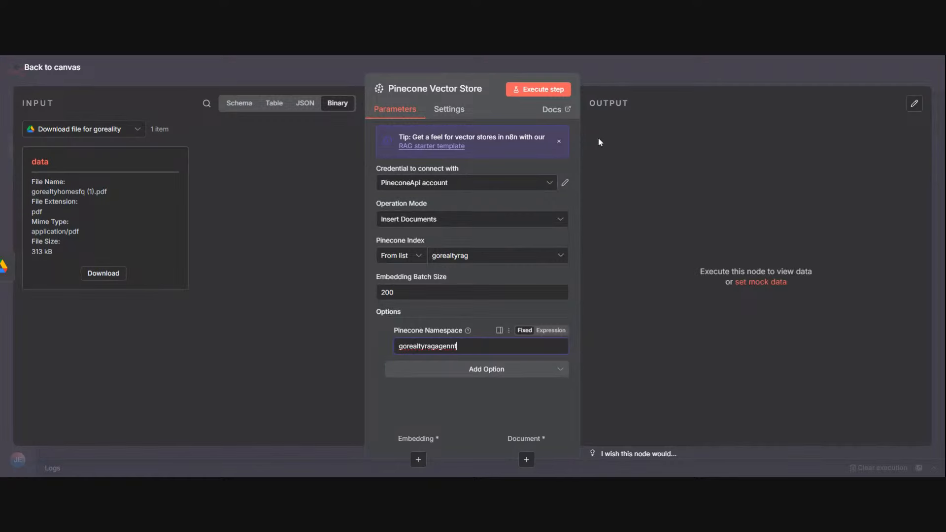
left_click(619, 77)
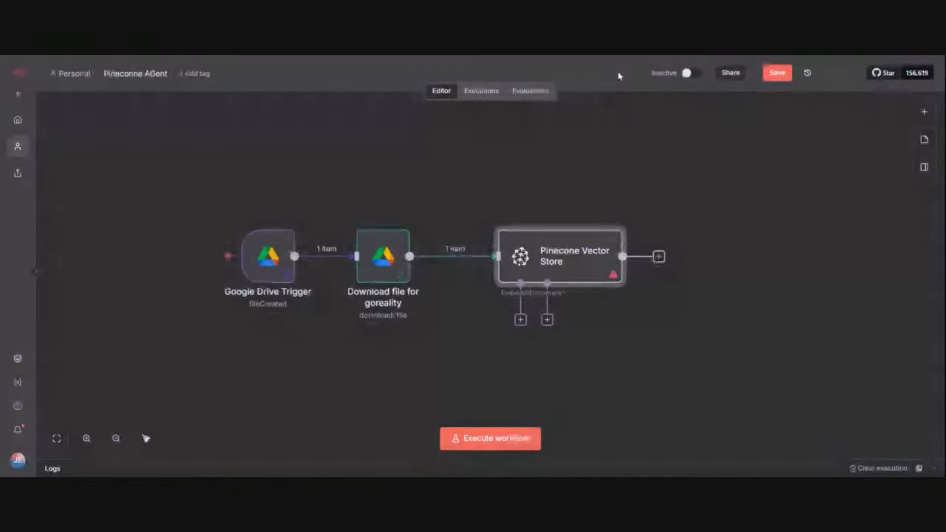
Move the Pinecone Vector Store node slightly closer to the download node and run the workflow
left_click_drag(555, 261, 545, 262)
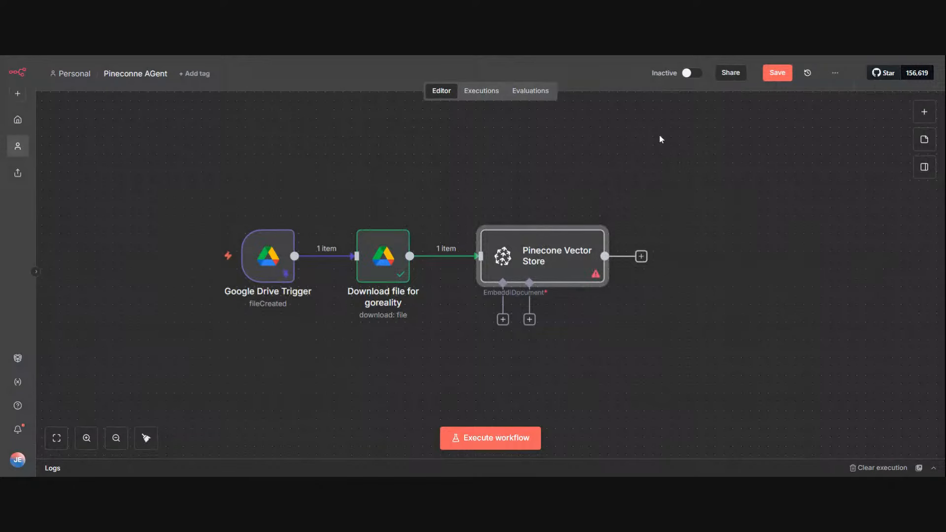
key("ctrl+Return")
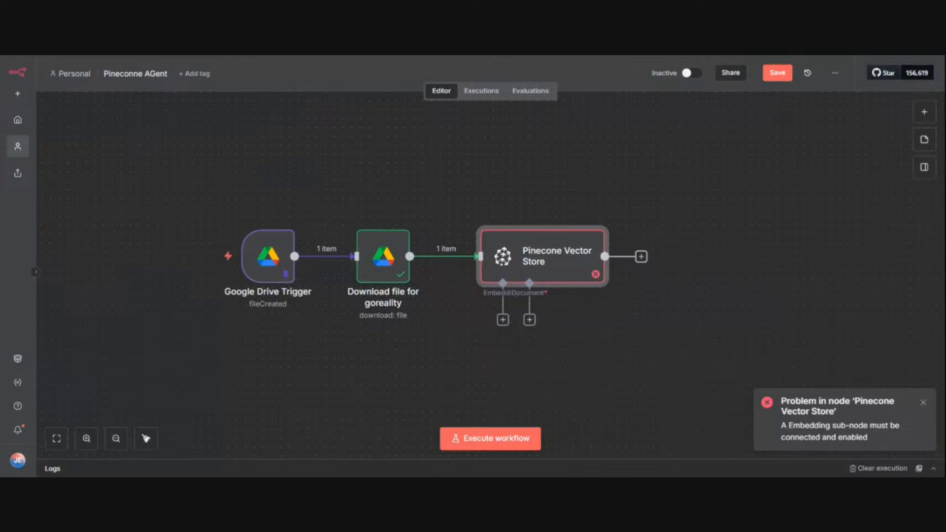
Attach an Embeddings OpenAI sub-node to the Pinecone Vector Store's Embedding input
left_click(503, 319)
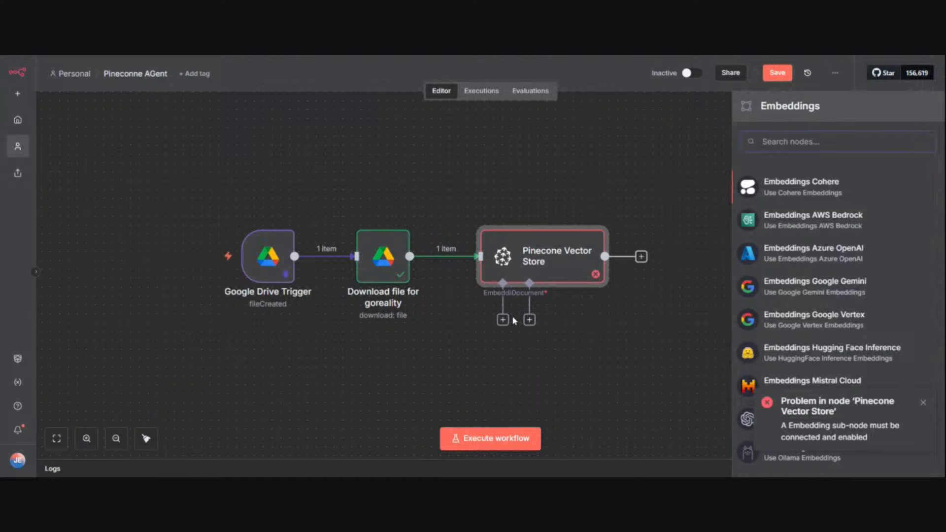
type("op")
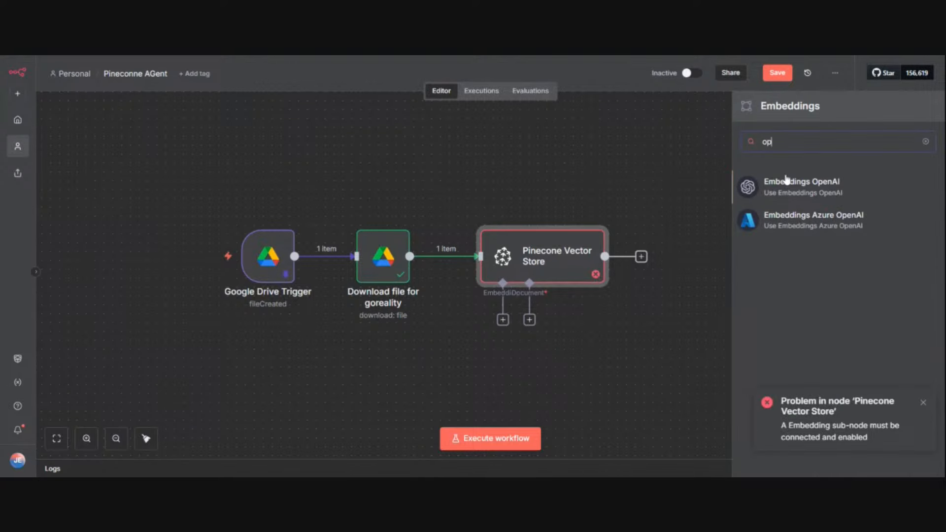
left_click(796, 197)
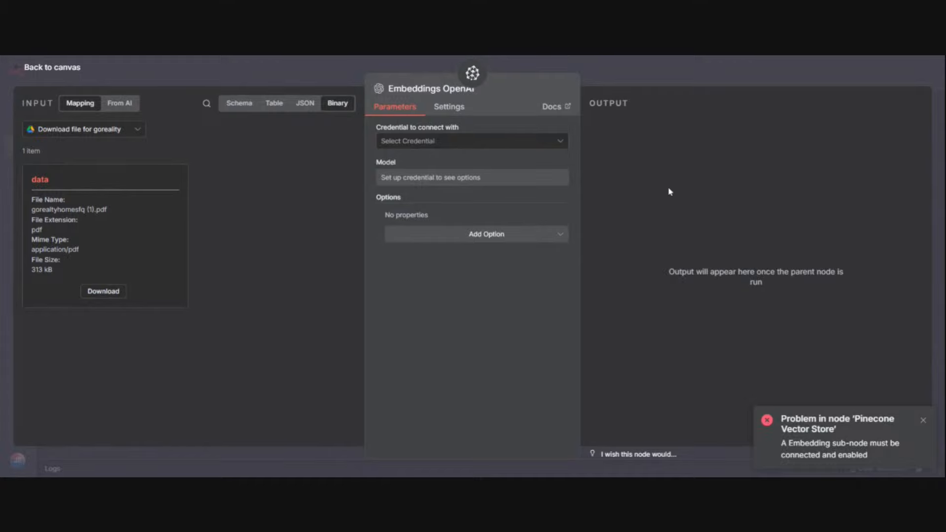
Create a new OpenAI credential for the embeddings node, replace the prefilled API key with the copied one, save it and close the dialog
left_click(546, 142)
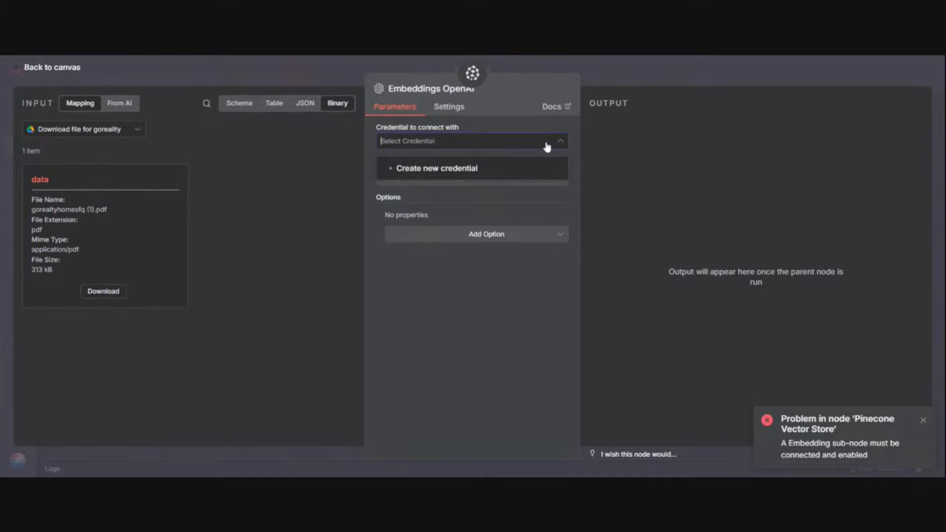
left_click(533, 171)
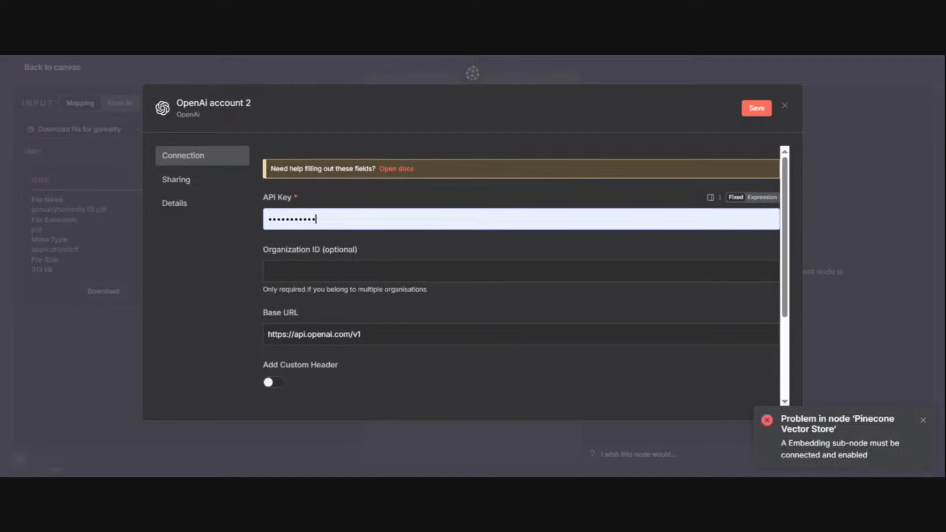
key("ctrl+a")
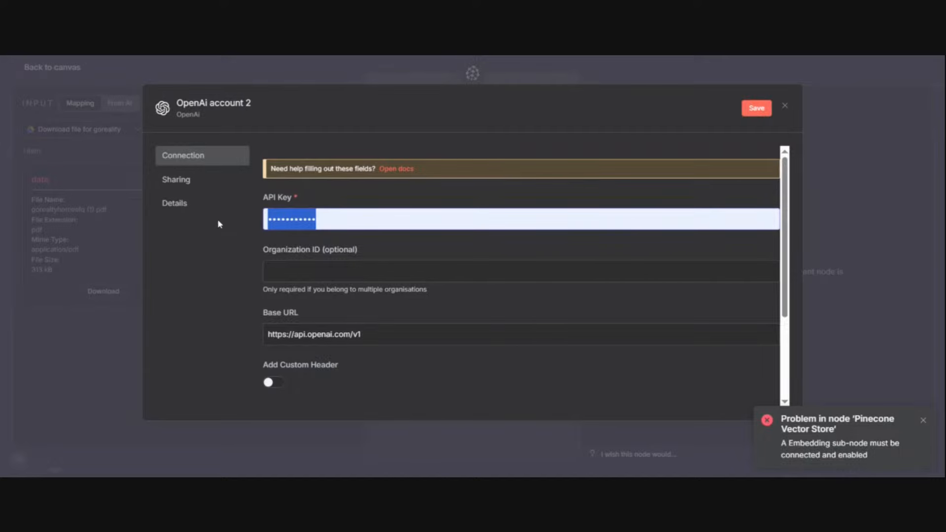
key("BackSpace")
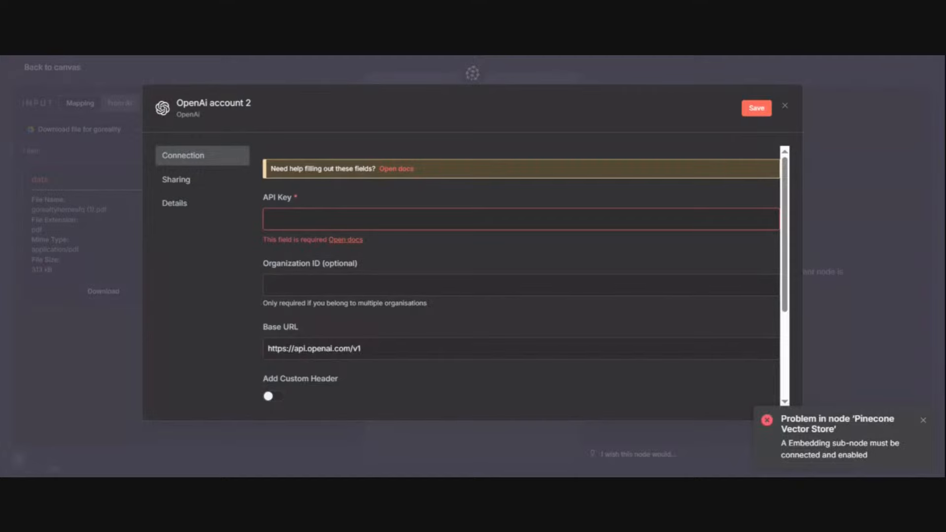
left_click(269, 219)
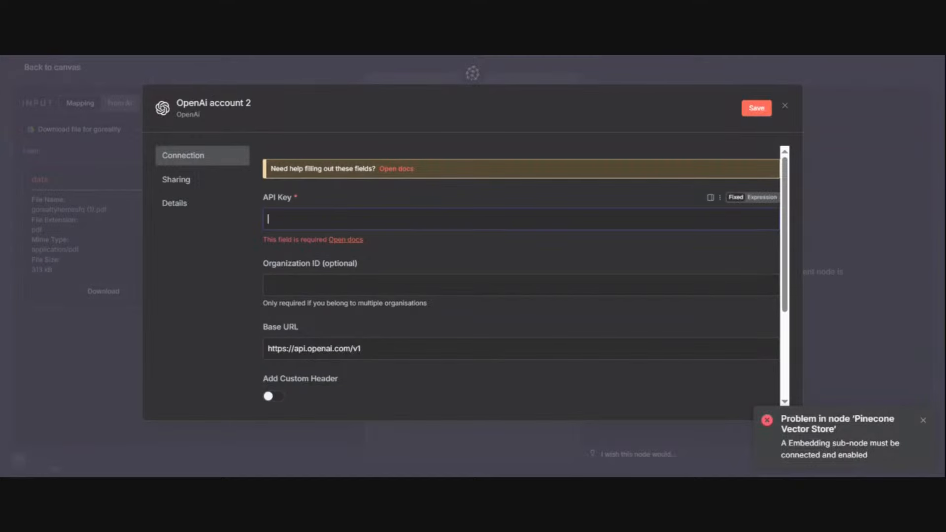
key("ctrl+v")
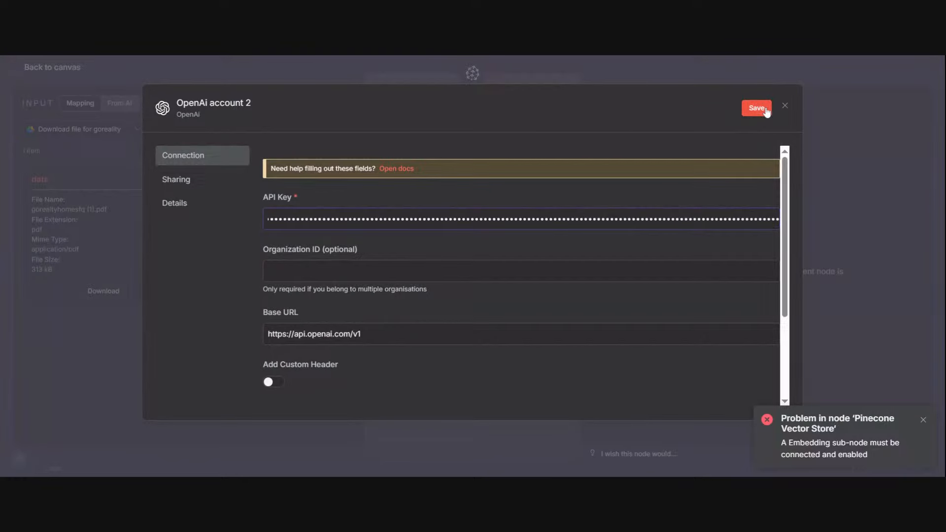
left_click(767, 109)
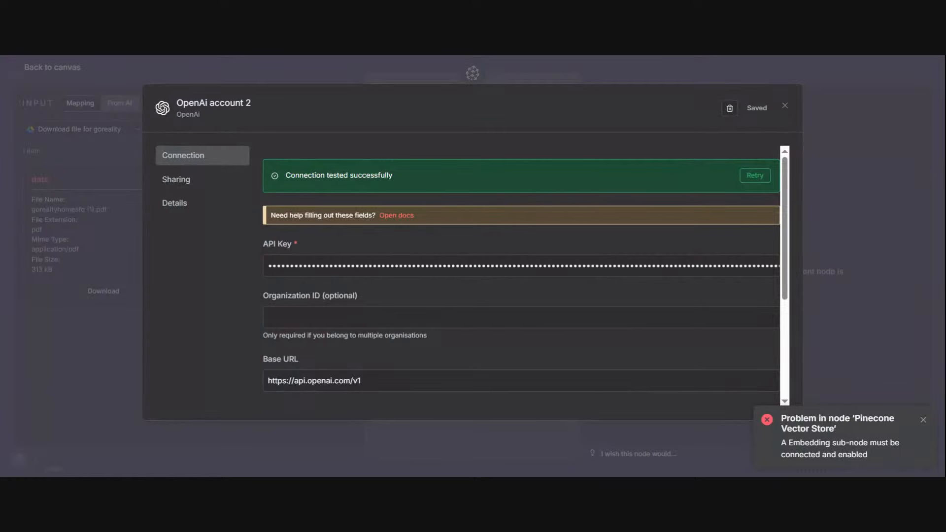
left_click(886, 141)
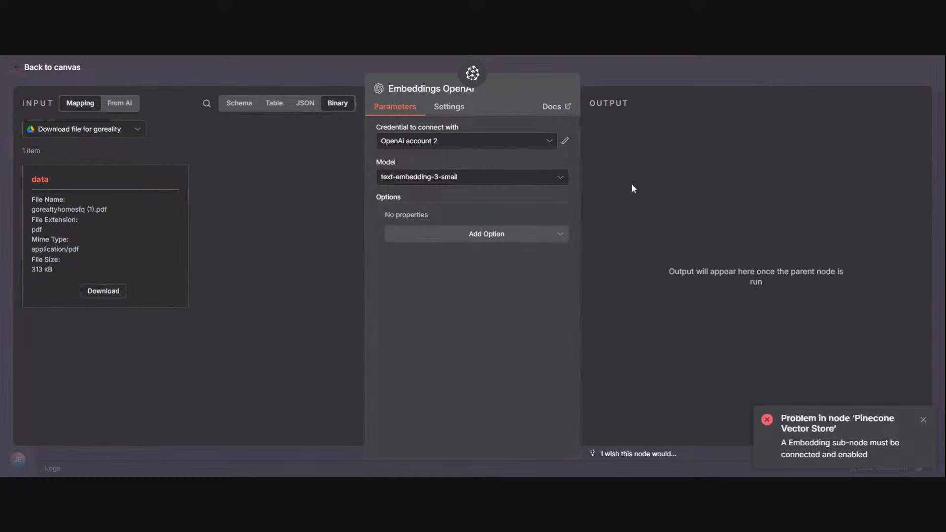
Choose text-embedding-3-small as the embeddings model and place the Embeddings OpenAI node to the lower left of the Pinecone Vector Store
left_click(555, 180)
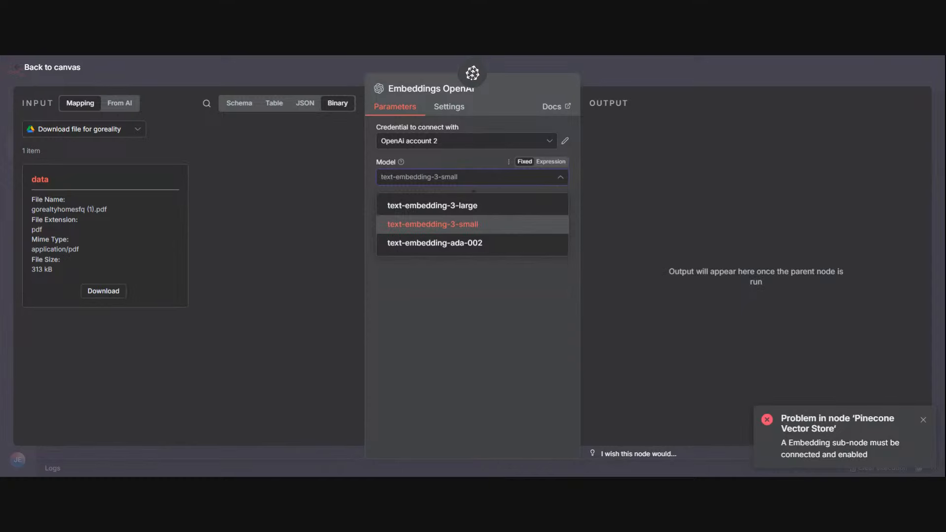
left_click(511, 224)
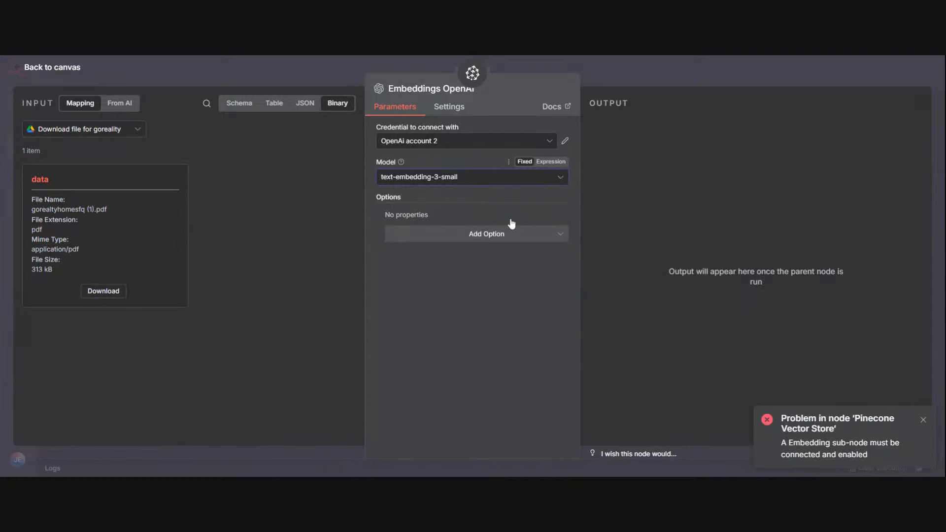
left_click(657, 76)
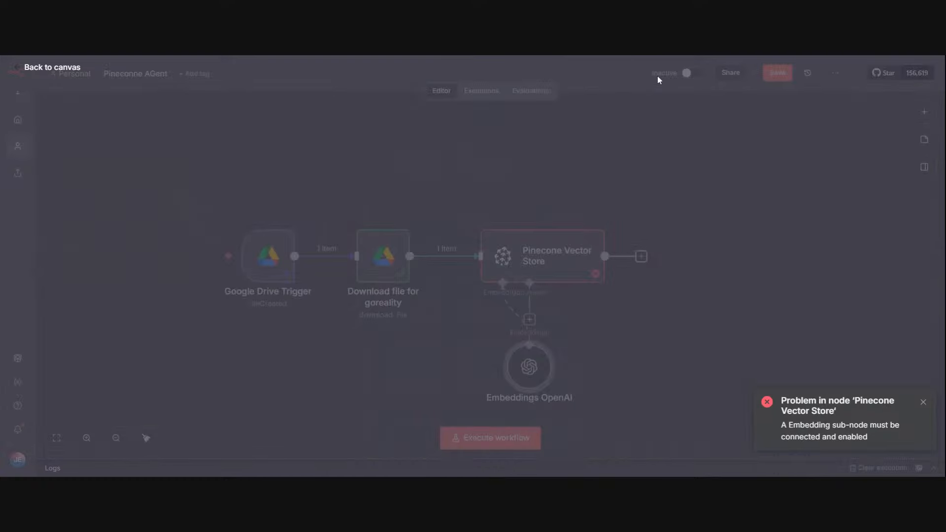
left_click_drag(538, 379, 459, 387)
Attach a Default Data Loader to the Pinecone Vector Store's Document input and set its type of data to Binary
left_click(530, 320)
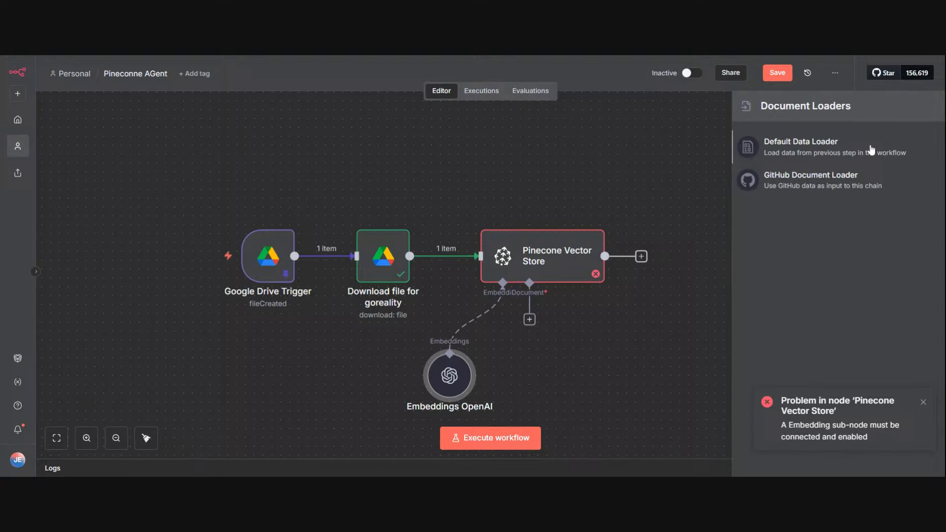
left_click(872, 150)
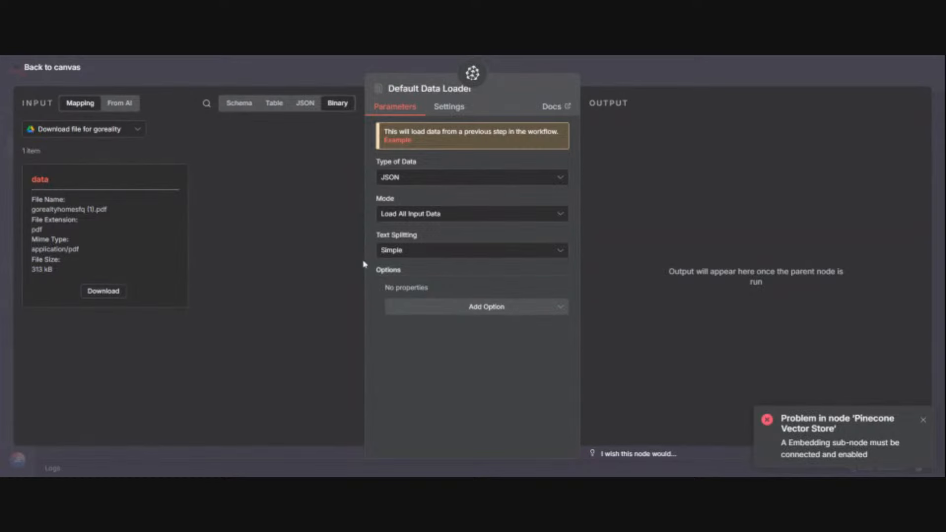
left_click(493, 183)
left_click(439, 237)
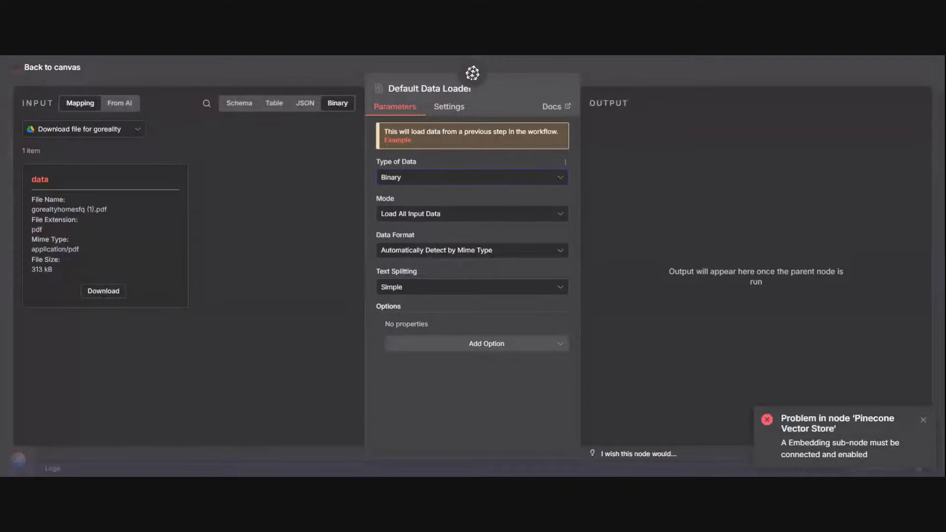
Set the Default Data Loader's data format to PDF and return to the canvas
left_click(515, 257)
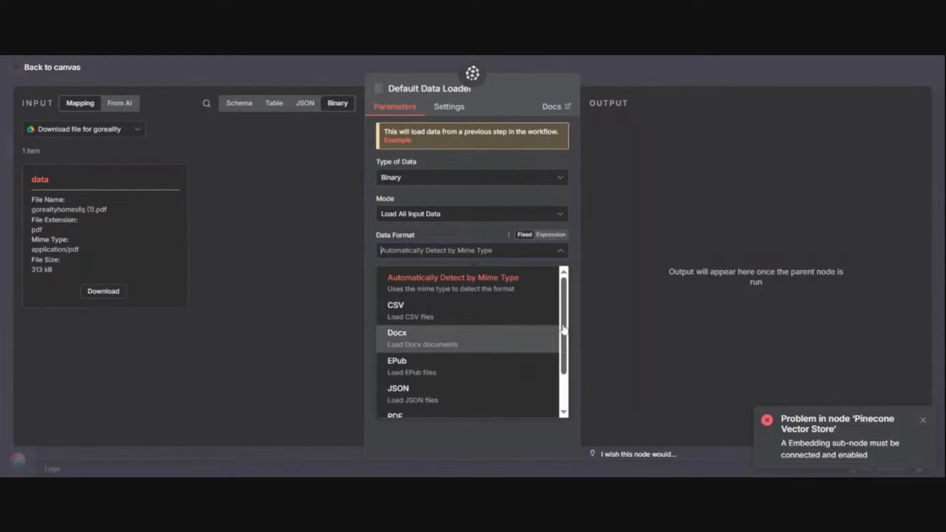
scroll(564, 330, "down", 2)
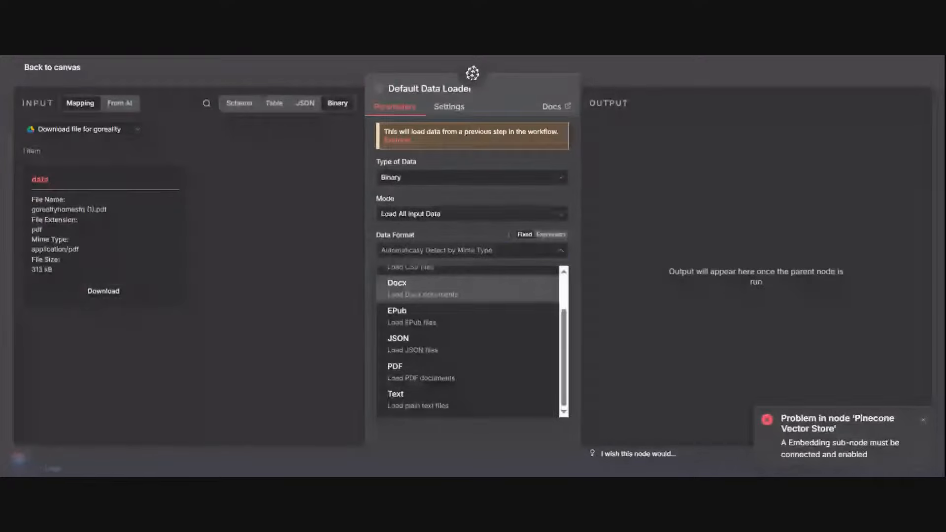
left_click(520, 370)
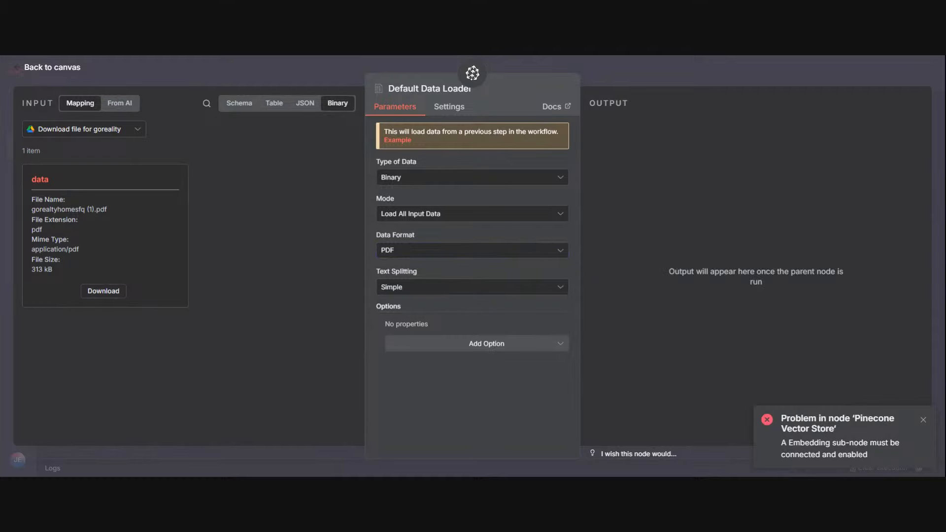
left_click(534, 250)
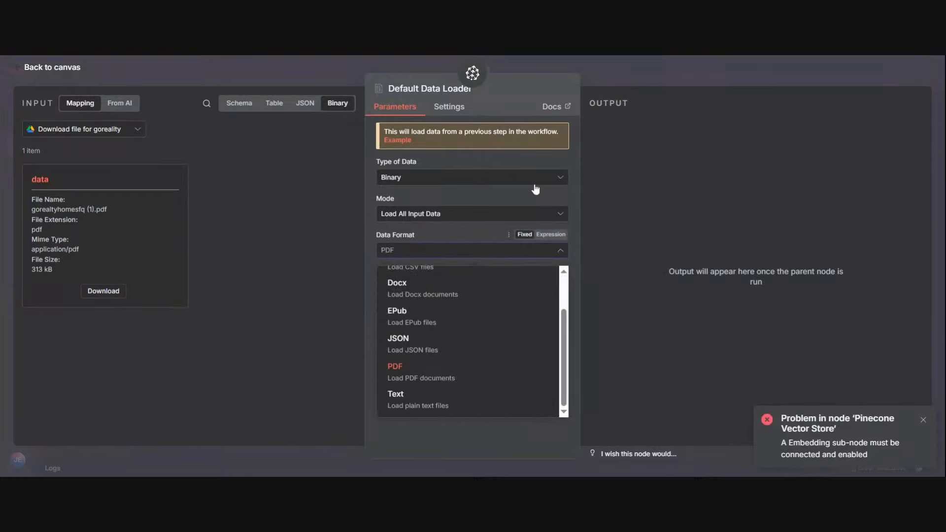
left_click(485, 367)
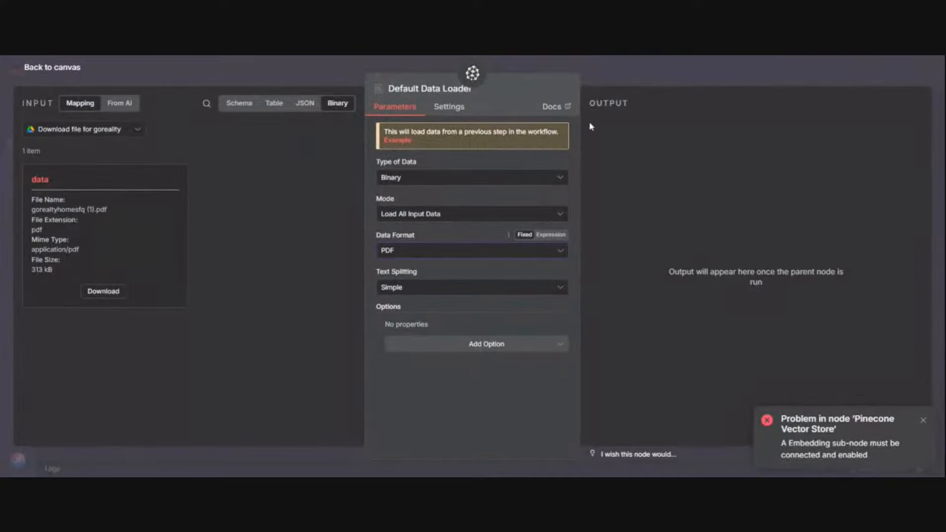
left_click(629, 68)
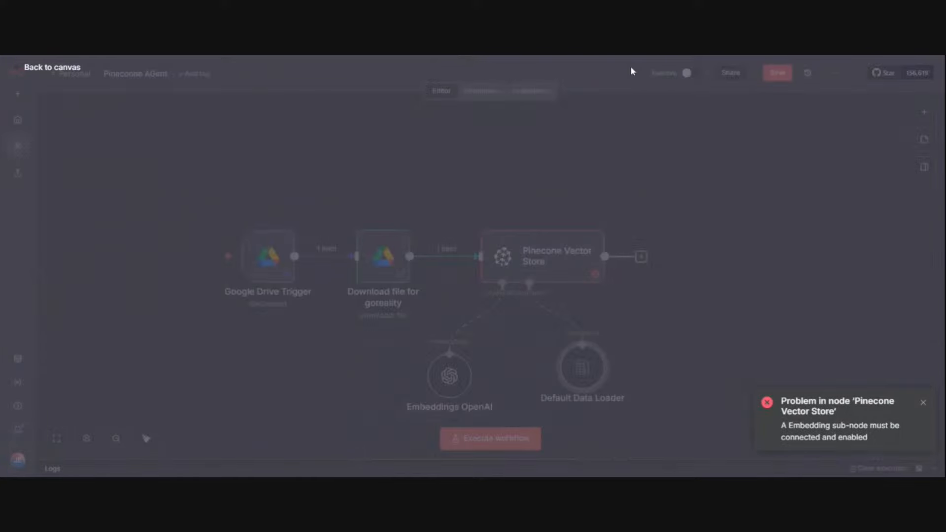
mouse_move(597, 373)
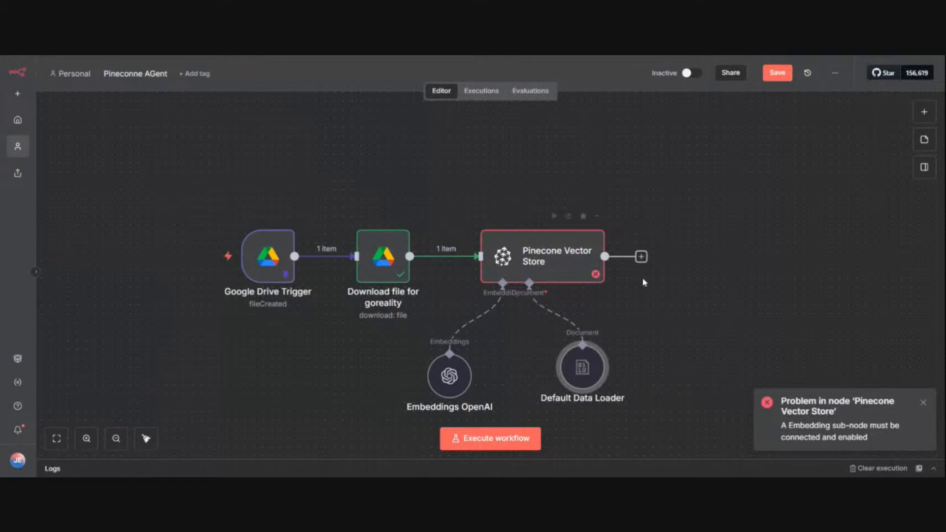
scroll(734, 272, "down", 5)
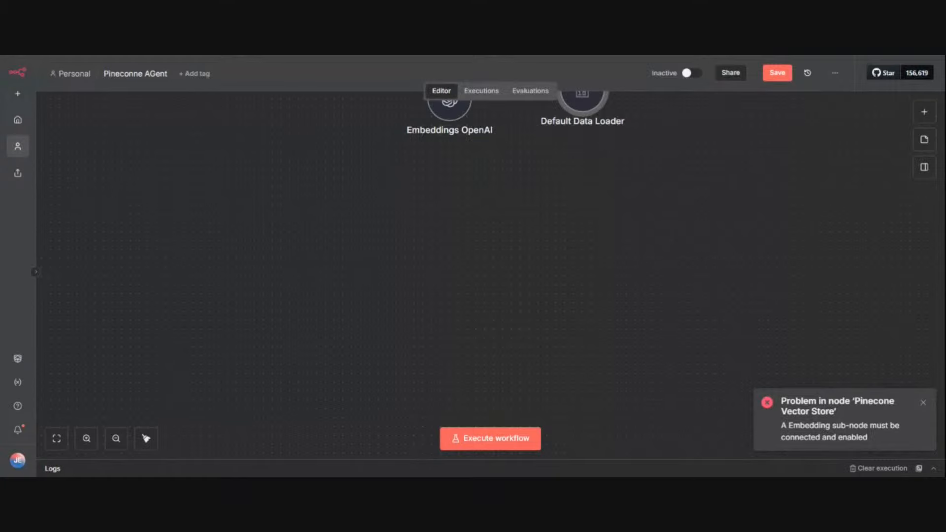
scroll(641, 188, "down", 3)
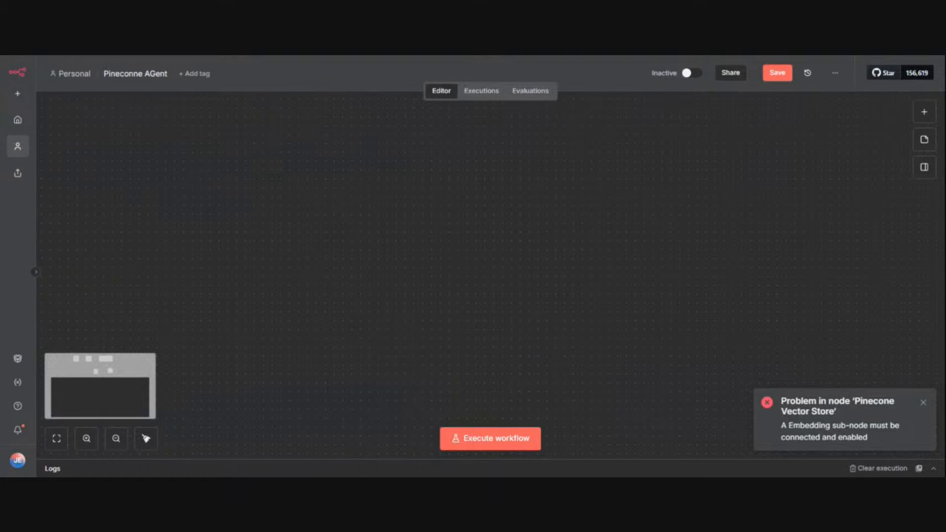
left_click(57, 438)
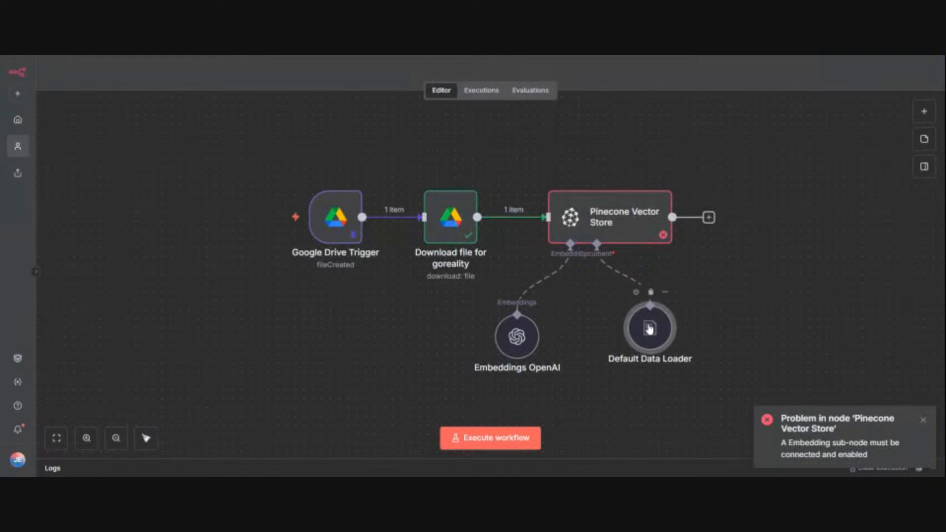
Try the Split Pages in PDF option in the Default Data Loader, switch it off, remove it and return to the canvas
double_click(650, 329)
left_click(541, 344)
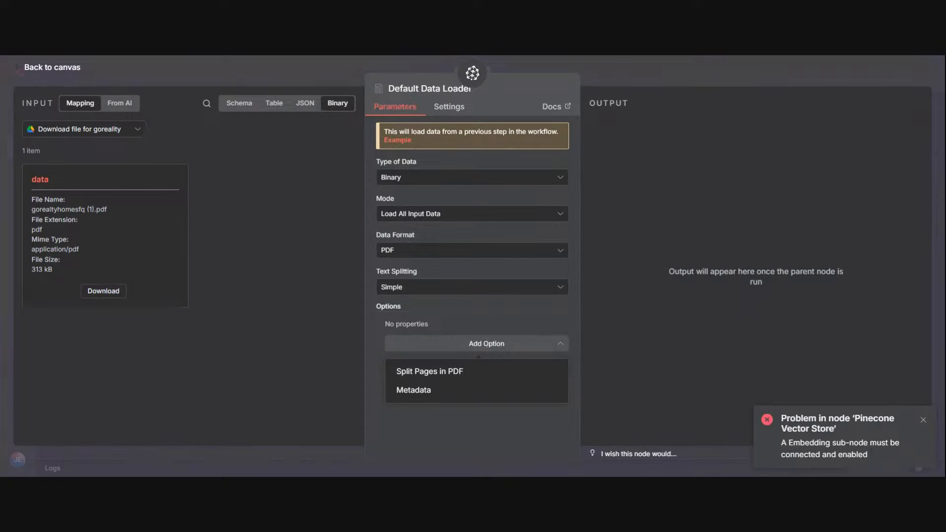
left_click(527, 372)
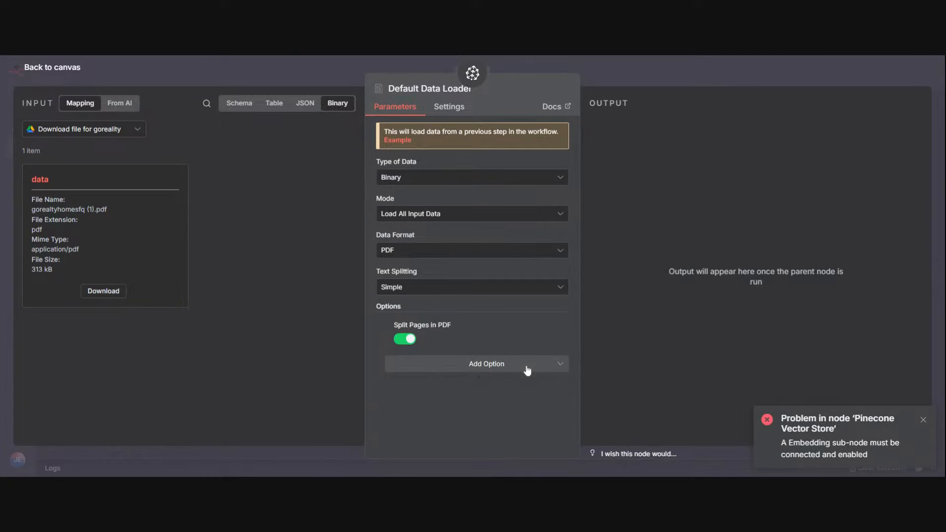
left_click(480, 292)
left_click(743, 292)
left_click(405, 339)
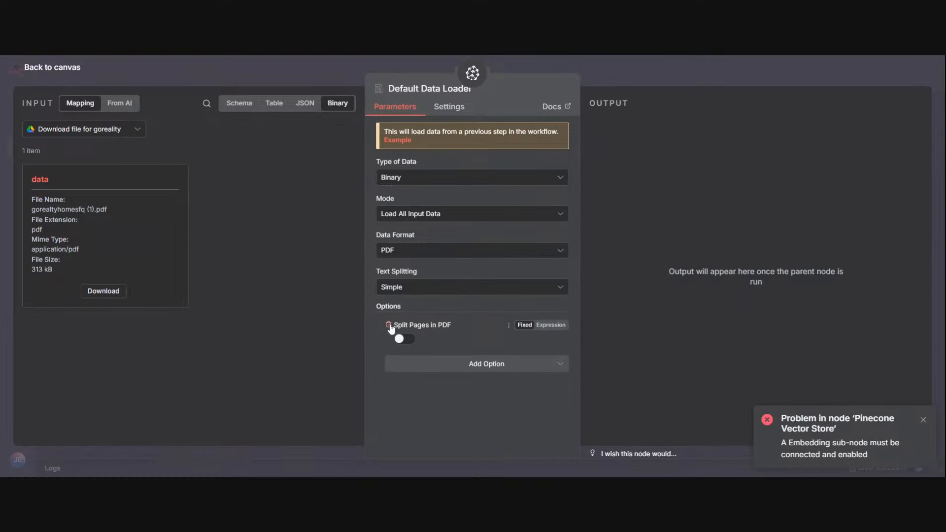
left_click(388, 324)
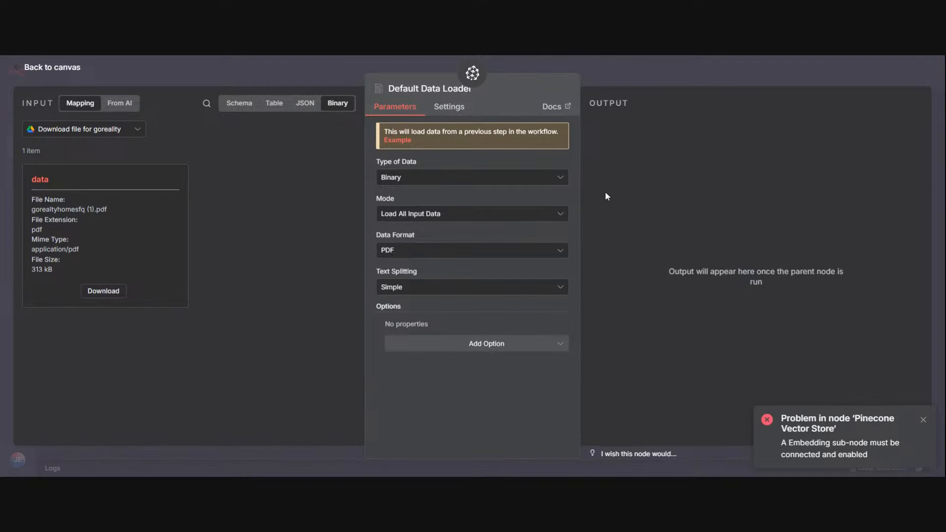
left_click(675, 72)
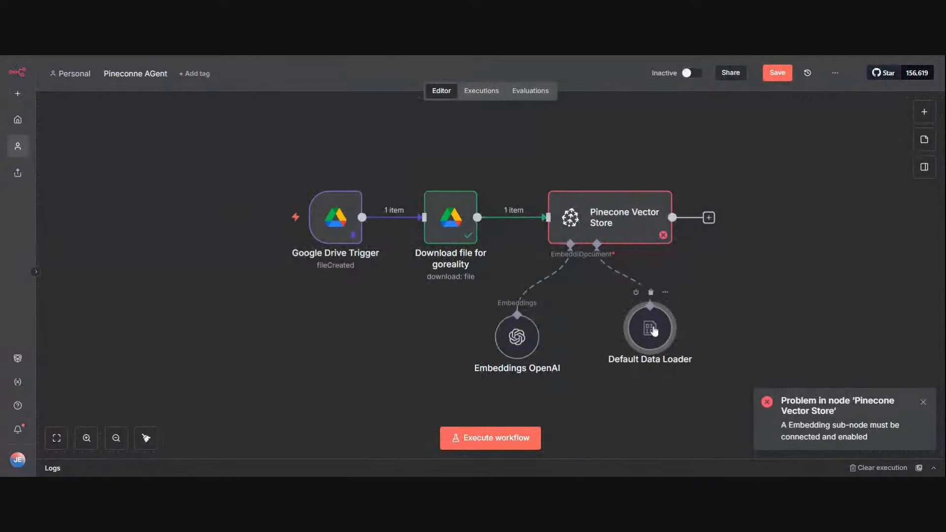
Dismiss the Pinecone Vector Store error notification and move the Default Data Loader node slightly further below the Pinecone Vector Store
left_click(923, 402)
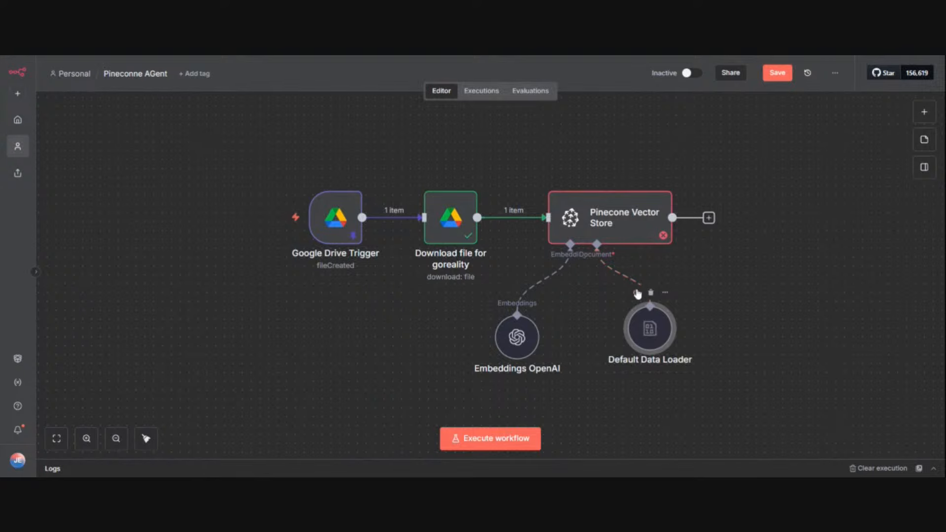
left_click_drag(661, 339, 655, 365)
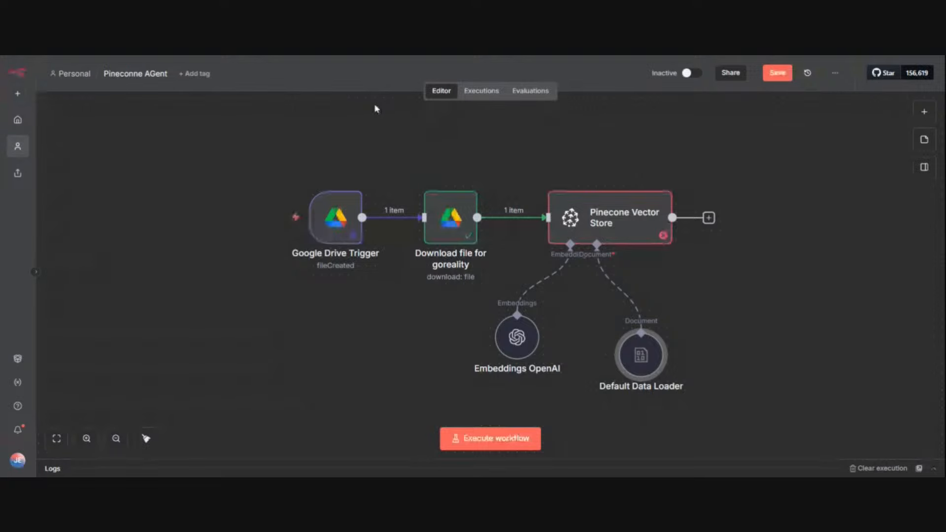
left_click(925, 116)
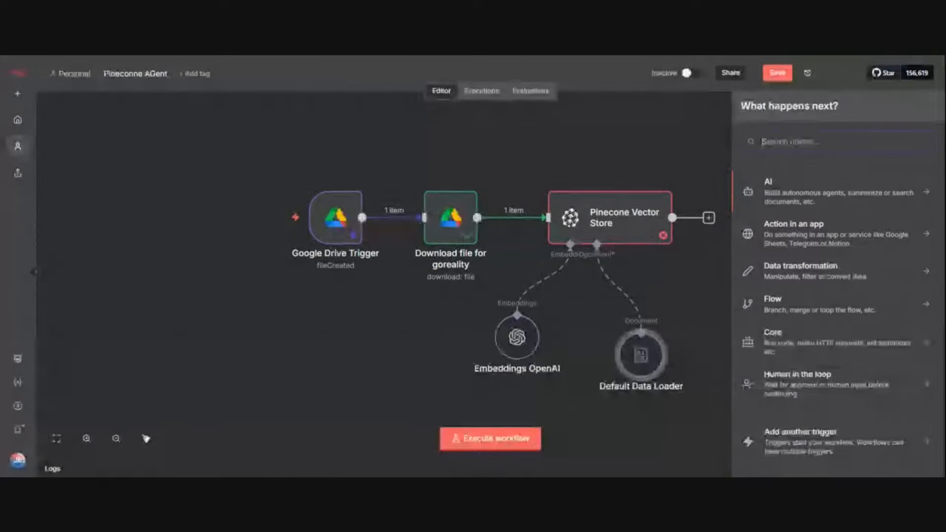
right_click(666, 194)
left_click(675, 199)
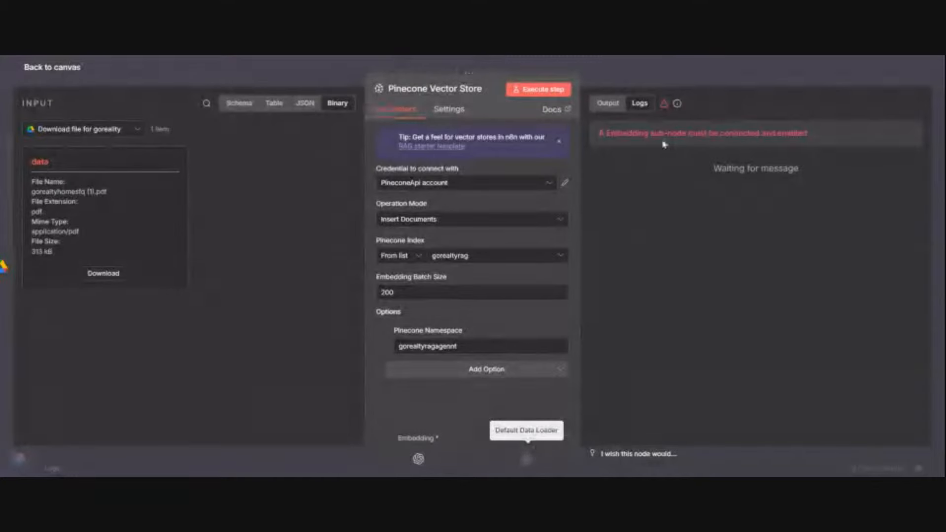
left_click(684, 75)
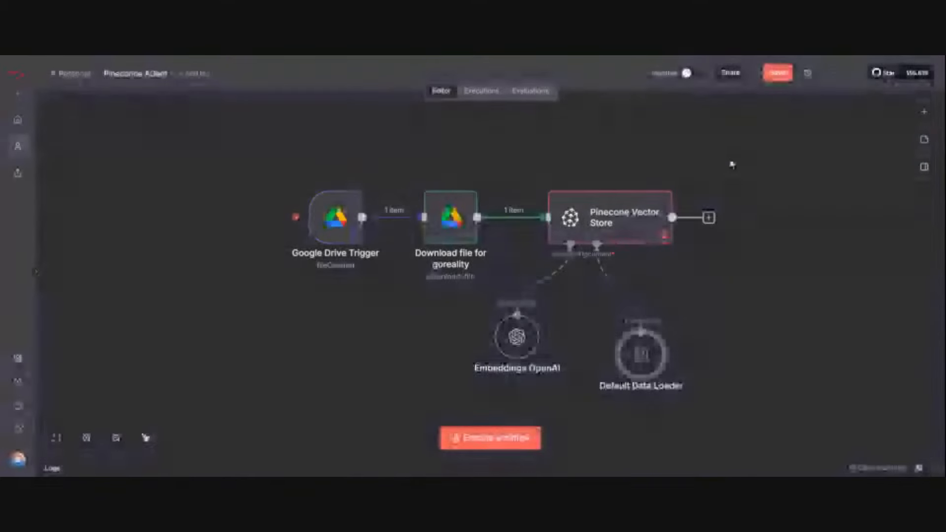
Add a Recursive Character Text Splitter node with its default settings and place it directly below the Default Data Loader
left_click(925, 112)
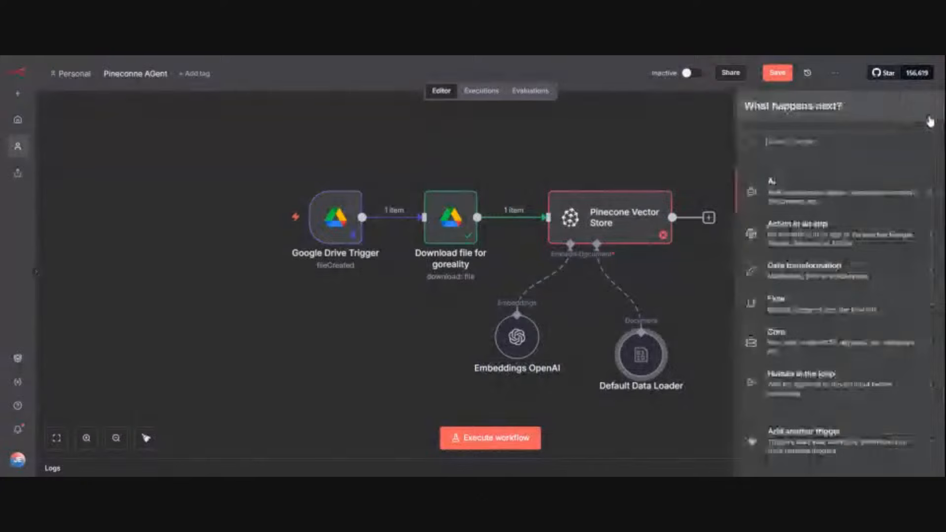
type("spl")
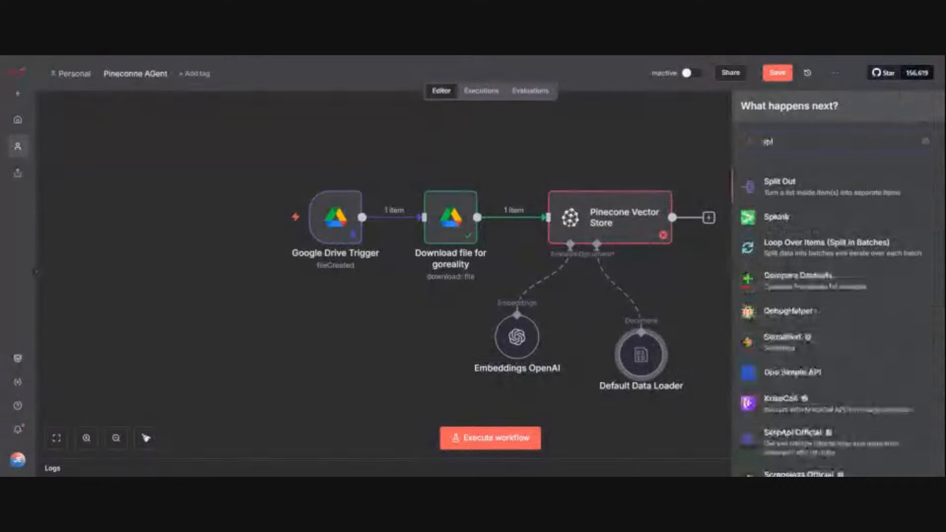
type("it")
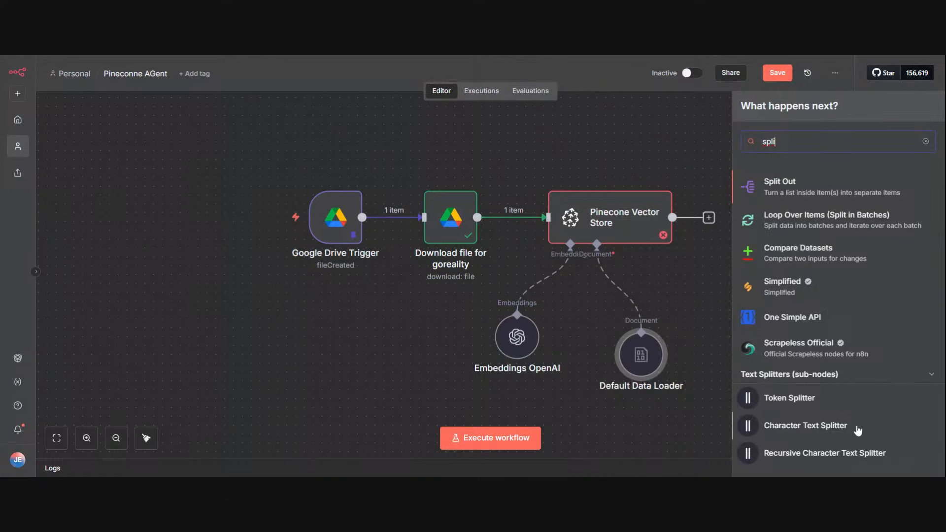
left_click(856, 458)
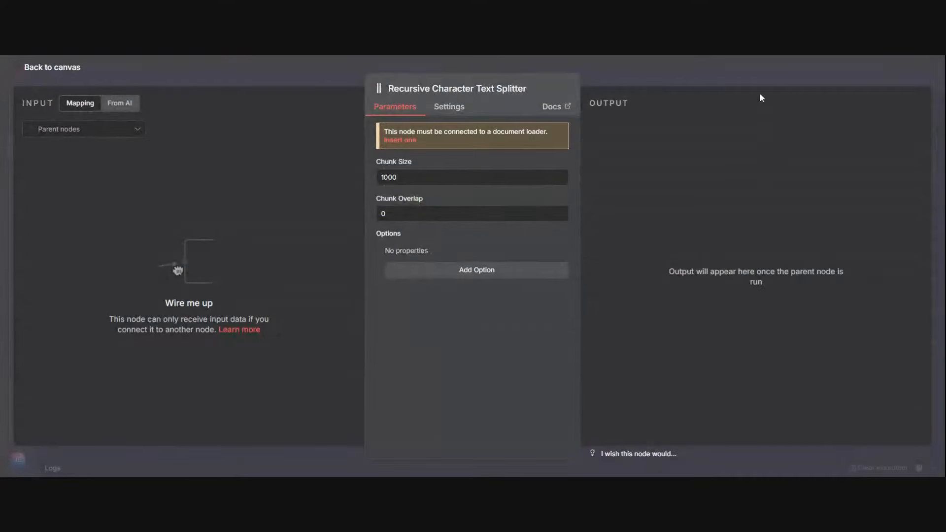
left_click(762, 77)
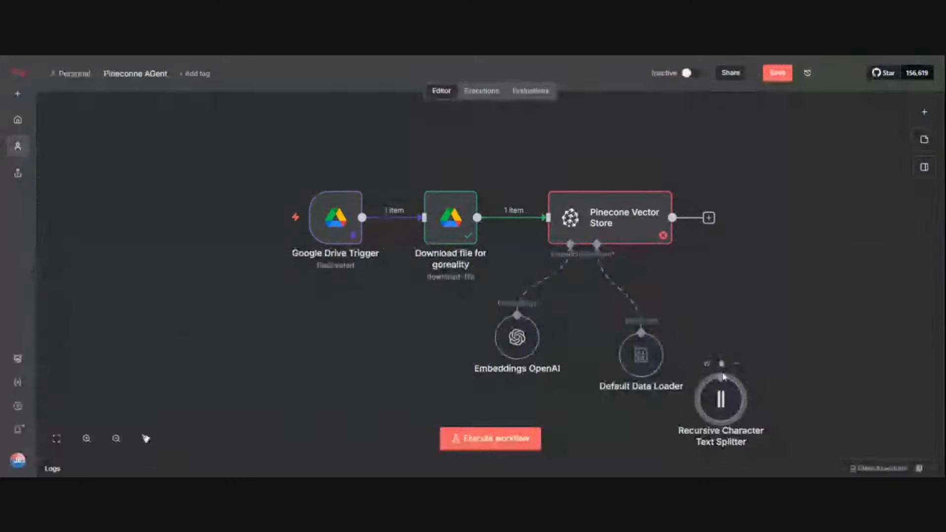
left_click_drag(719, 398, 639, 423)
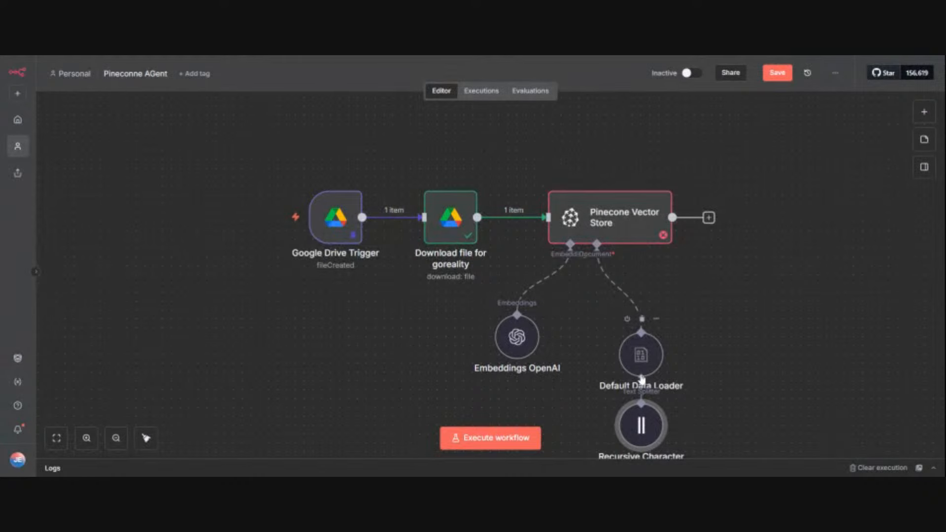
Move the Recursive Character Text Splitter to the lower right of the Default Data Loader and open the loader's context menu
left_click(648, 426)
left_click(657, 303)
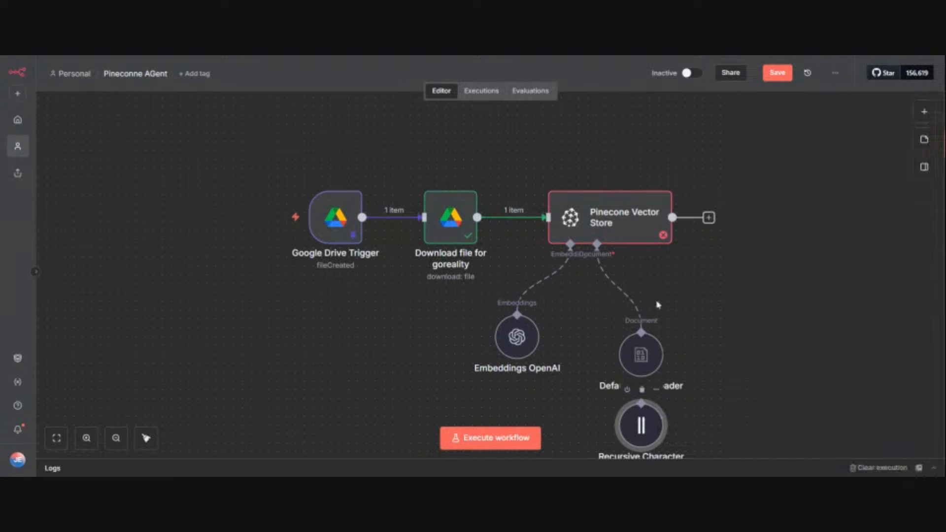
left_click_drag(646, 445, 717, 404)
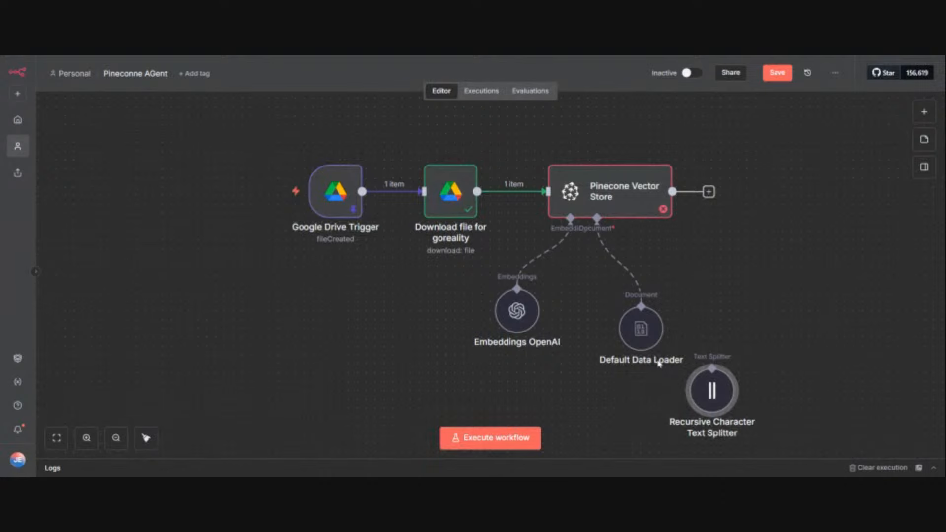
left_click(656, 293)
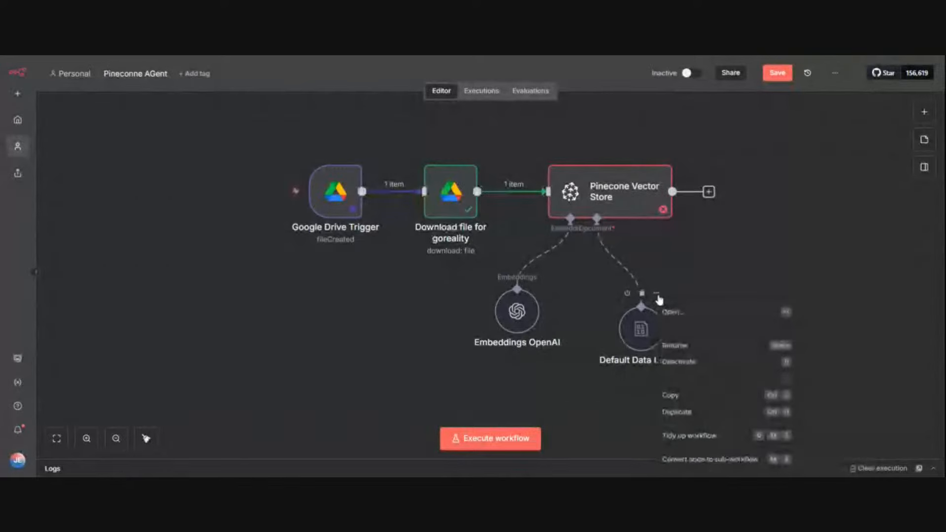
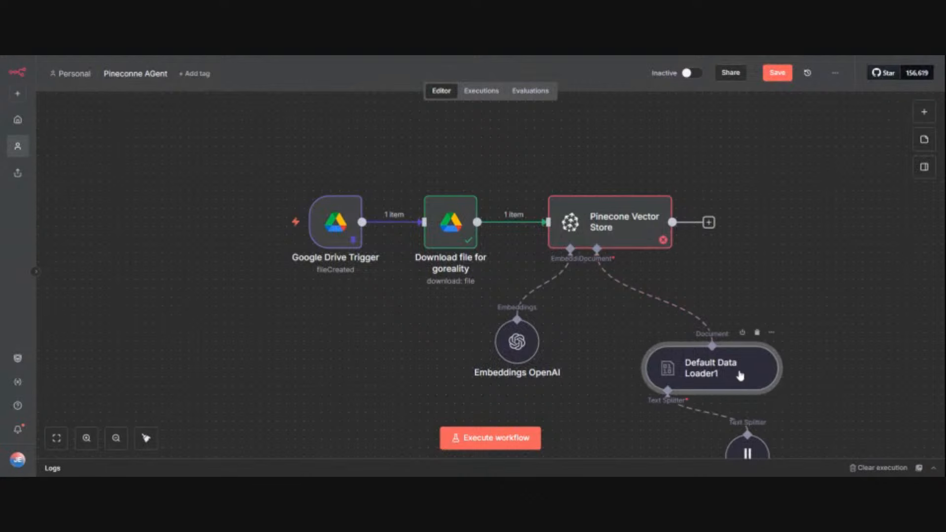
Move the Default Data Loader and Recursive Character Text Splitter closer beneath the Pinecone Vector Store and save the workflow
left_click_drag(744, 382, 690, 337)
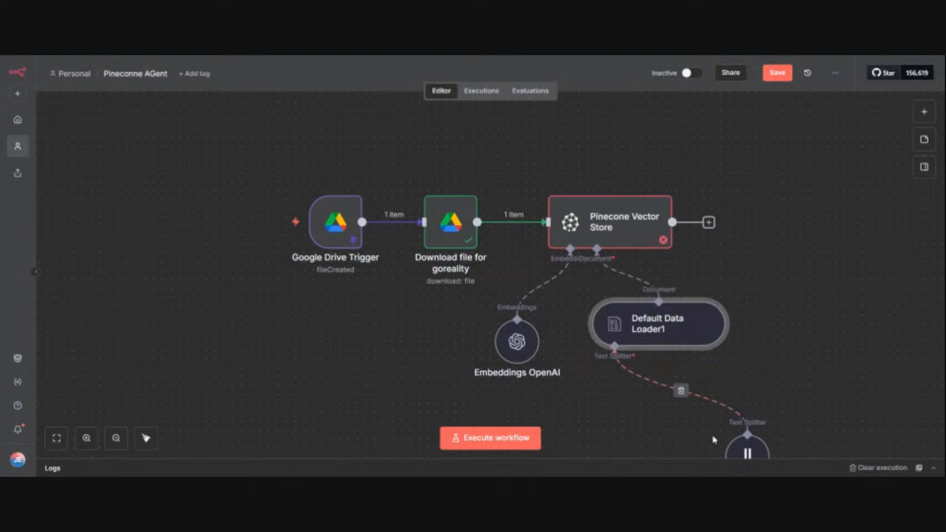
left_click_drag(744, 443, 665, 394)
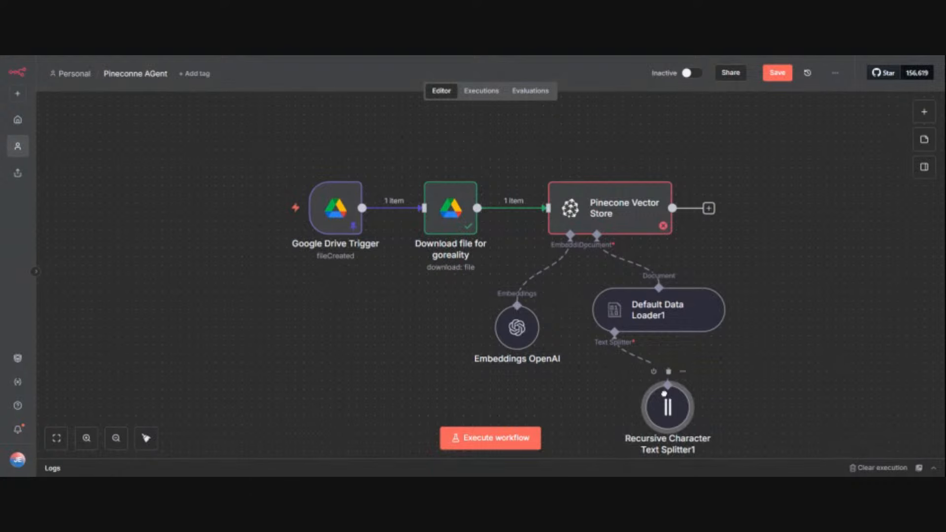
left_click(784, 76)
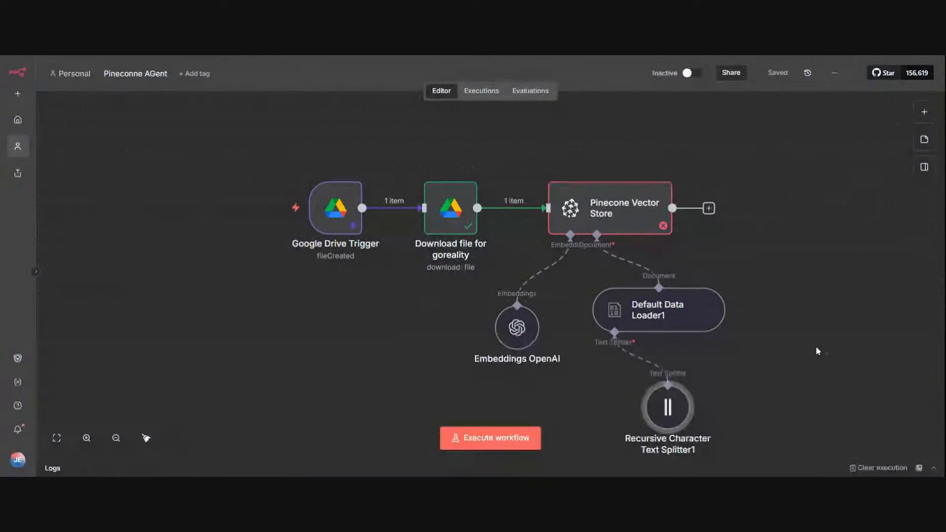
Execute the workflow and examine the Pinecone Vector Store's output error details, including the stack trace, before returning to the canvas
left_click(477, 439)
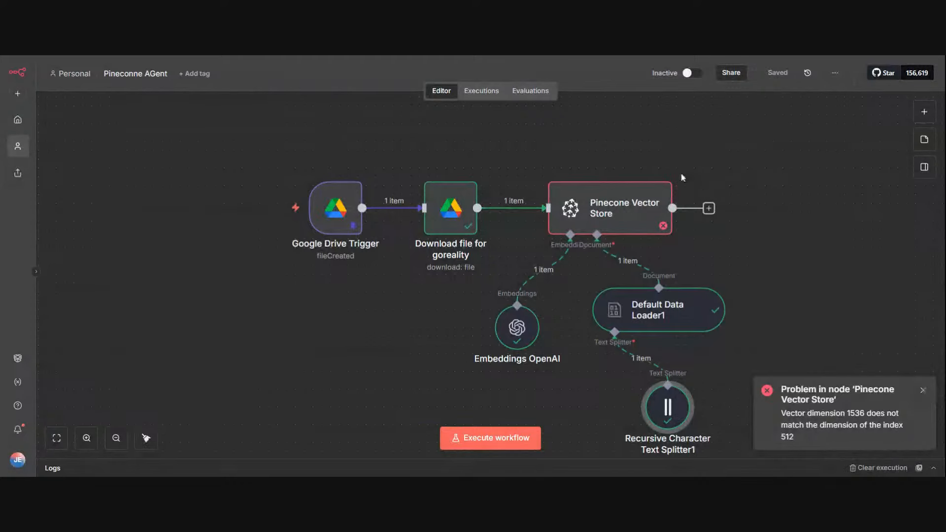
mouse_move(671, 182)
double_click(670, 184)
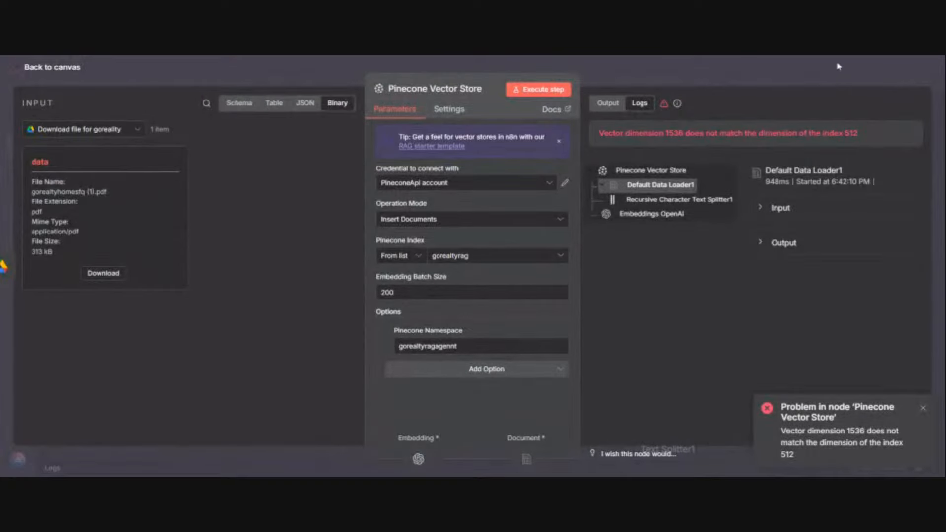
left_click(614, 109)
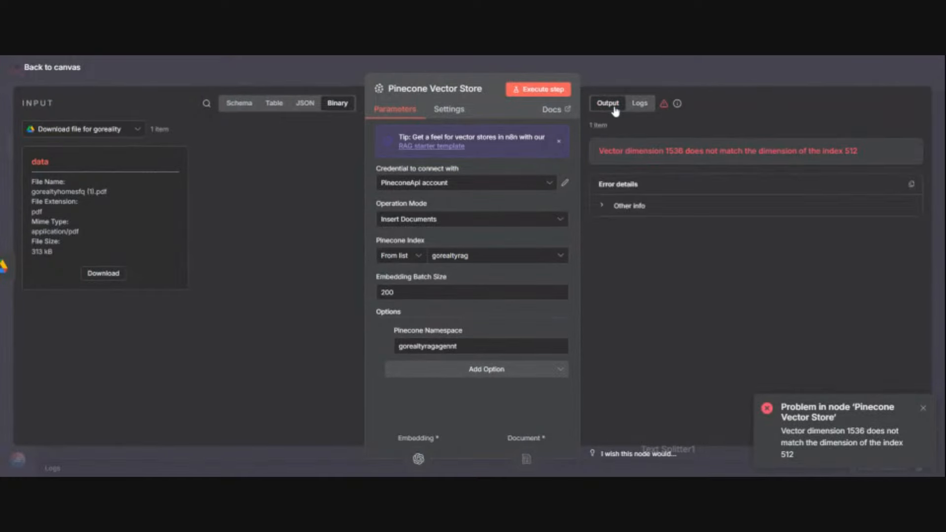
left_click(690, 210)
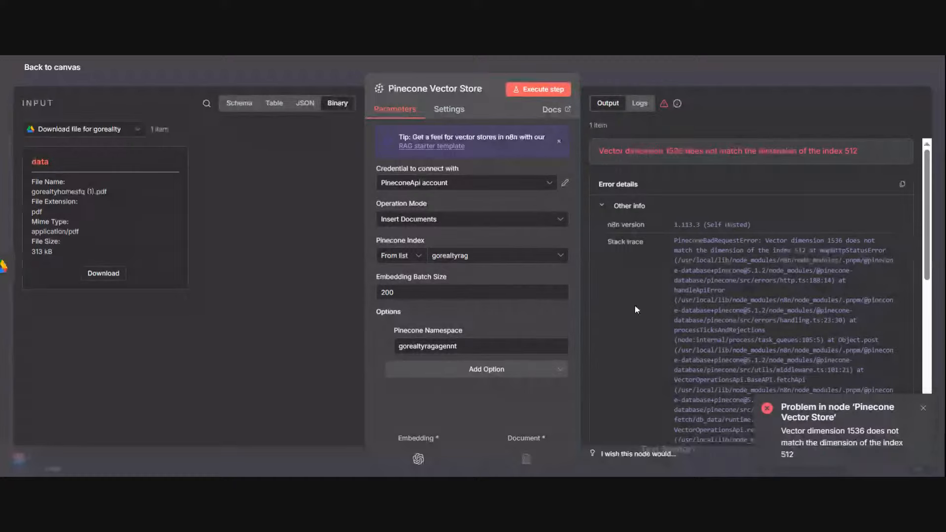
left_click(591, 67)
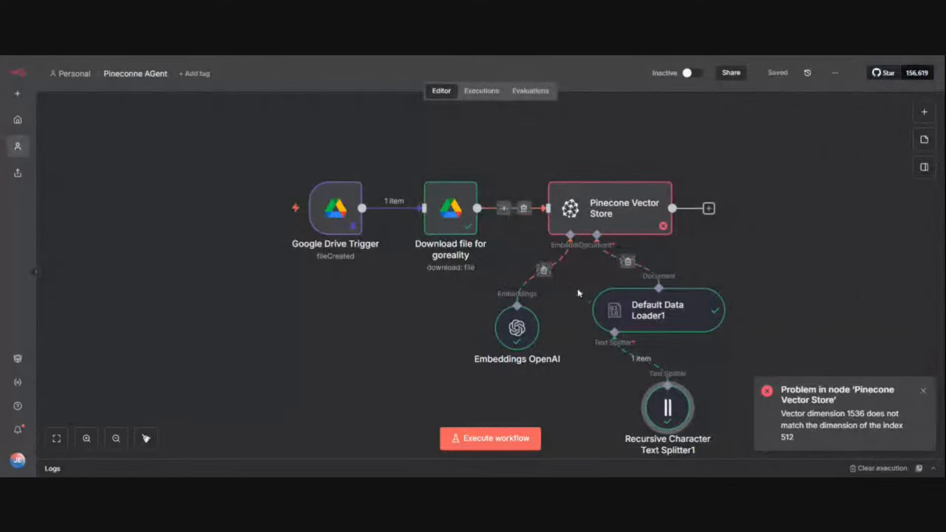
Review the configuration of the Embeddings OpenAI node and the Default Data Loader node, including the loader's metadata
left_click(532, 292)
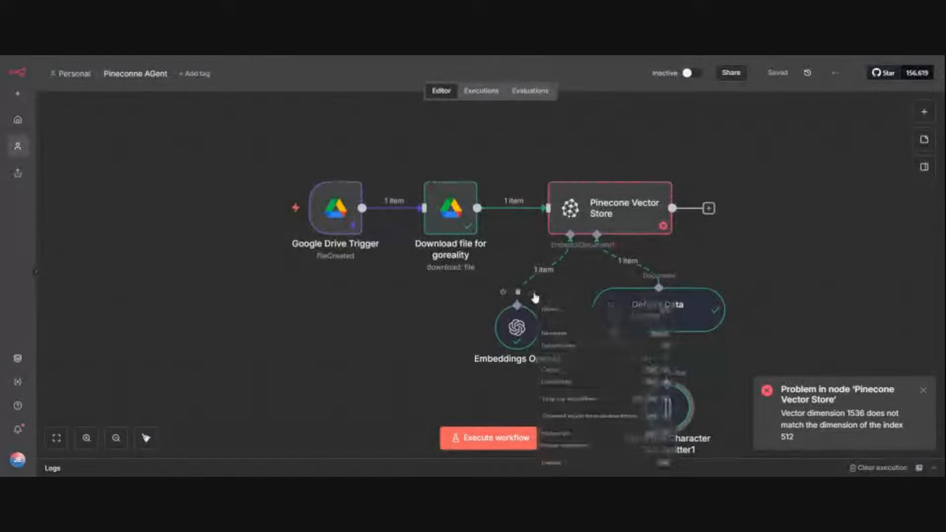
left_click(559, 311)
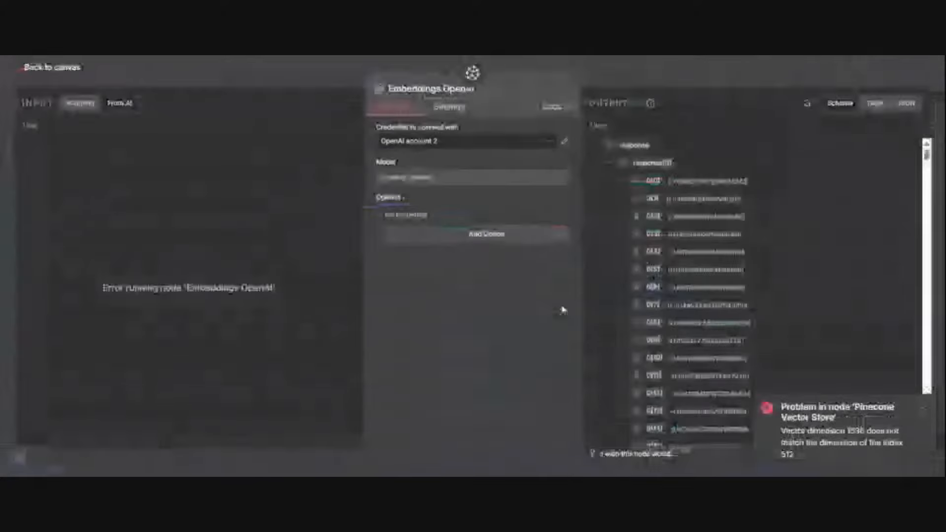
left_click(704, 66)
left_click(720, 275)
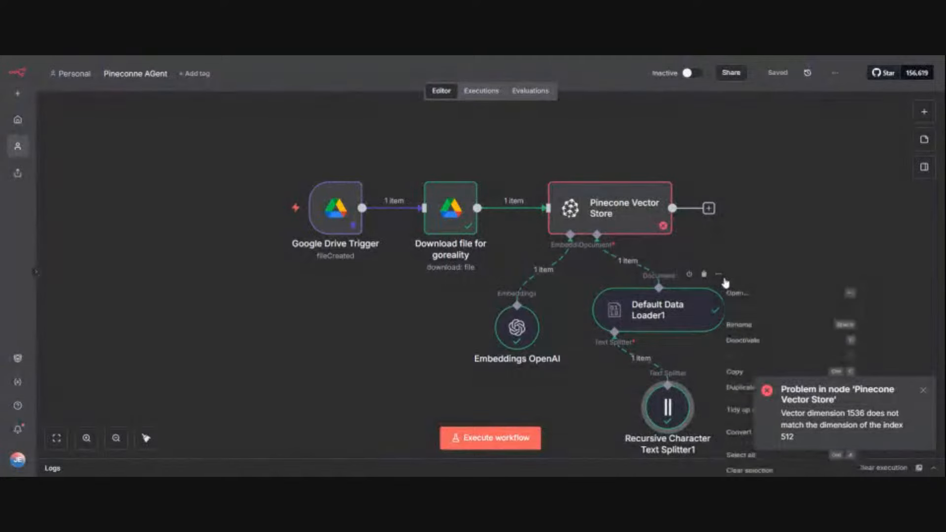
left_click(737, 294)
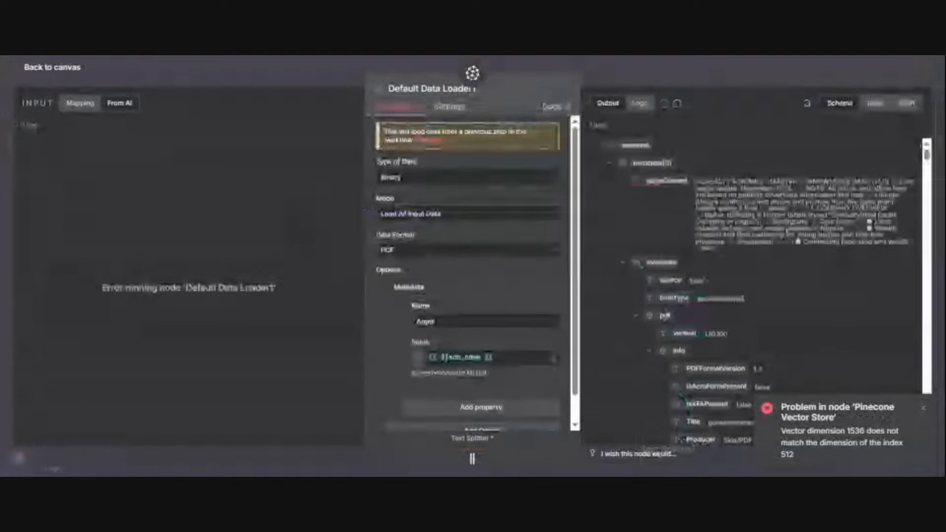
scroll(577, 346, "down", 1)
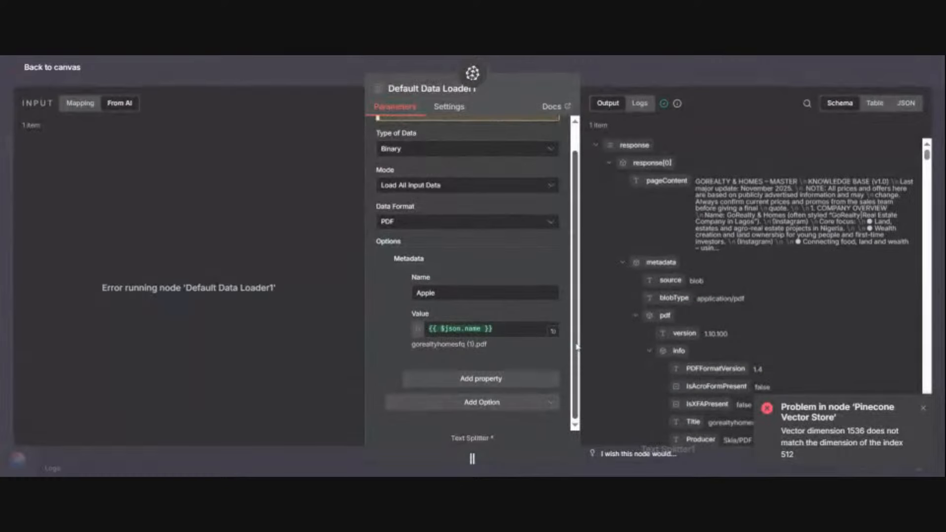
left_click(712, 71)
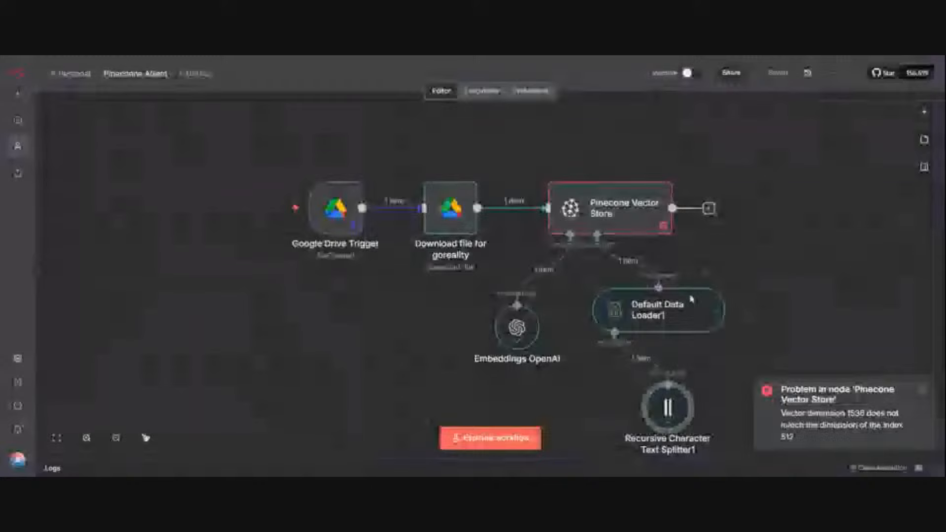
Check the parameters and settings of the Recursive Character Text Splitter and return to the canvas
left_click(682, 371)
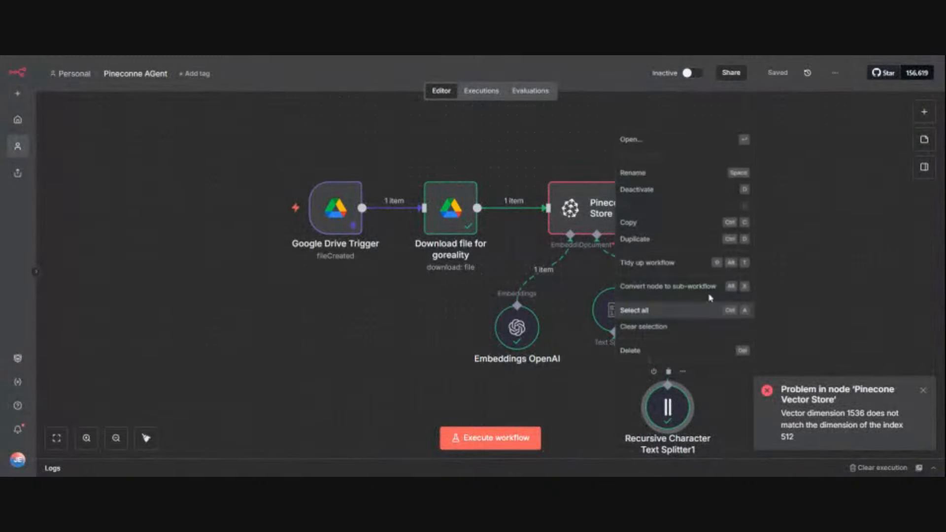
left_click(676, 143)
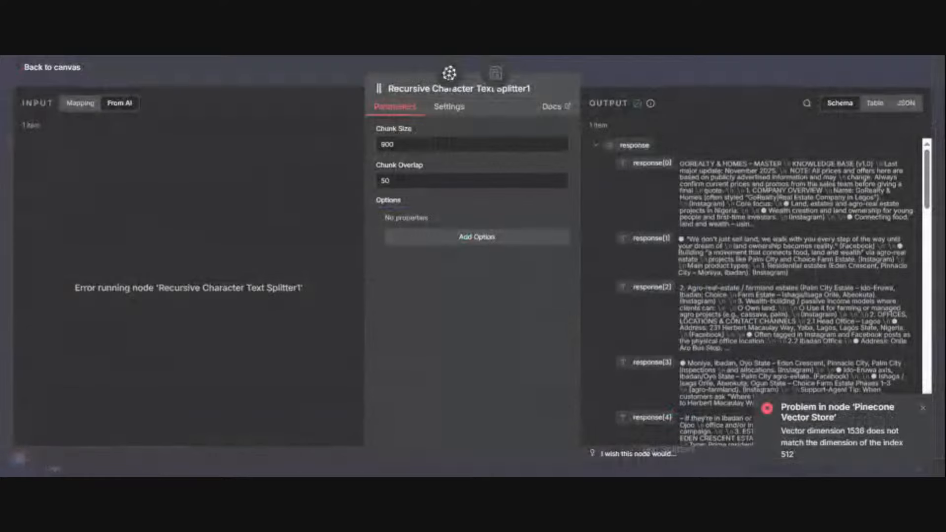
left_click(454, 114)
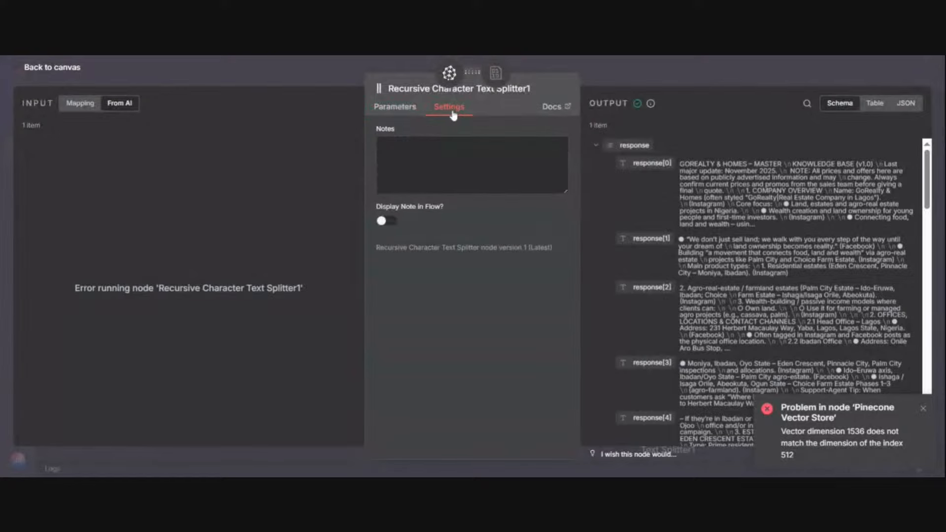
left_click(400, 108)
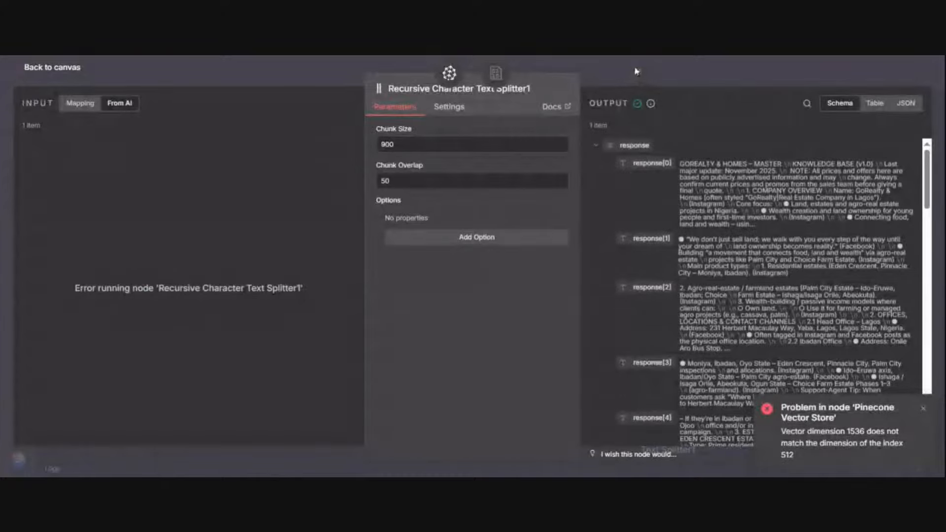
key("Escape")
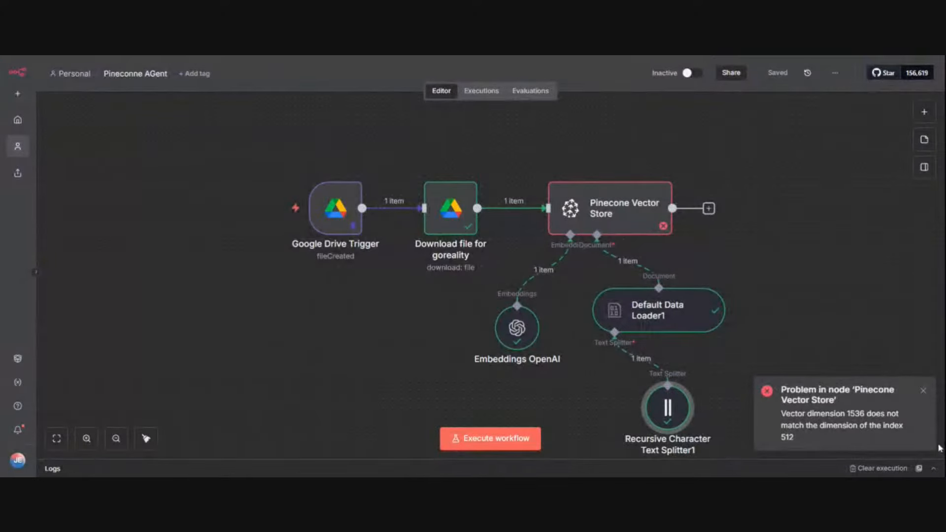
Expand the execution logs and inspect the Pinecone Vector Store configuration and its attached Embeddings OpenAI model and settings
left_click(933, 468)
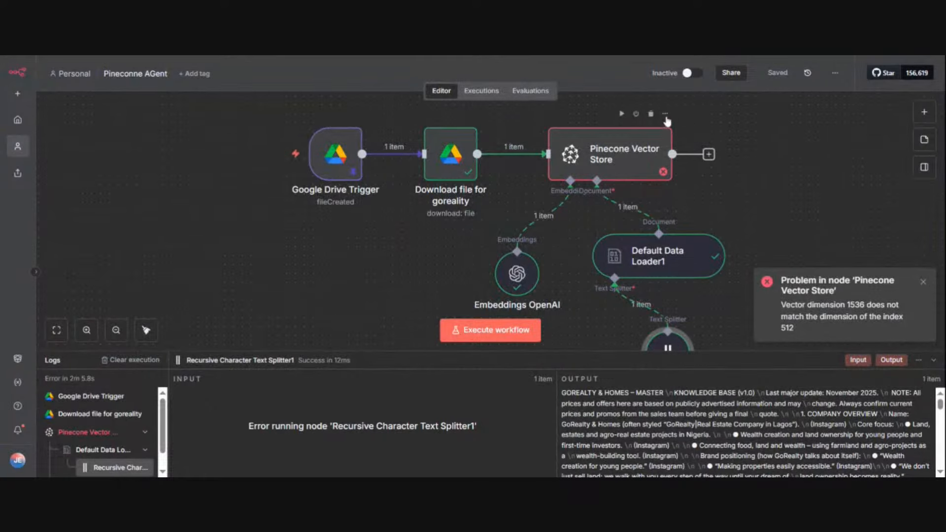
left_click(665, 114)
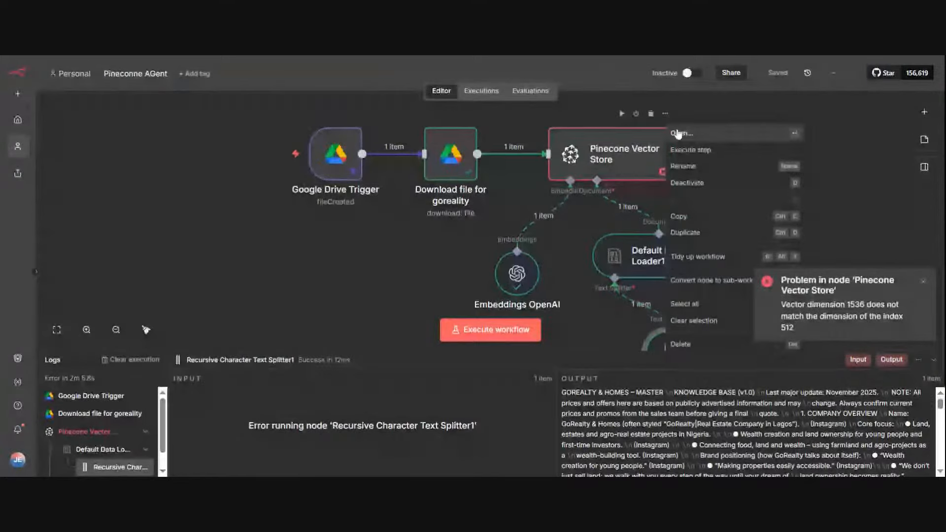
left_click(683, 133)
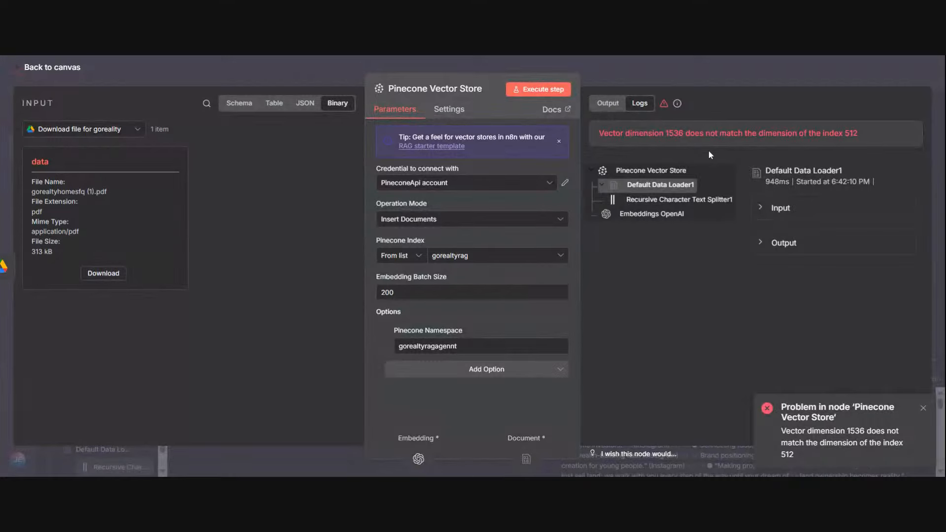
left_click(418, 460)
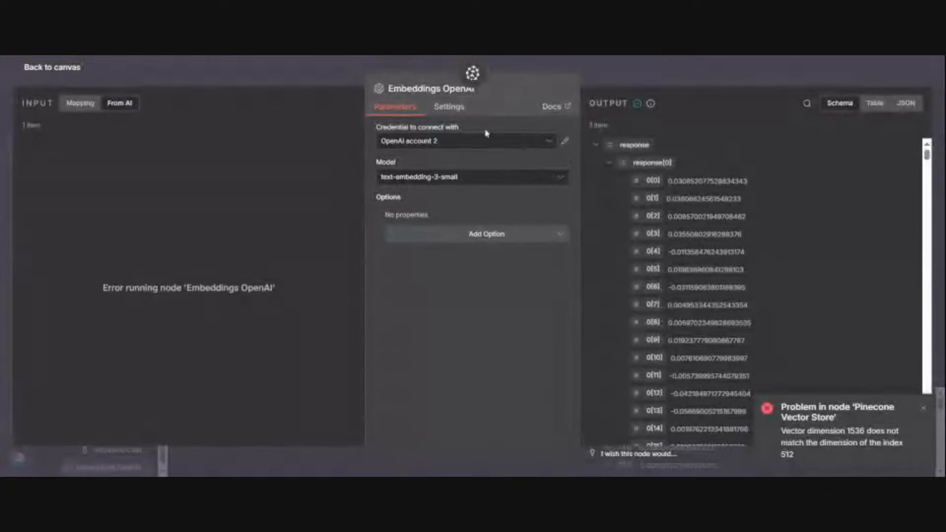
left_click(459, 117)
left_click(404, 115)
left_click(672, 70)
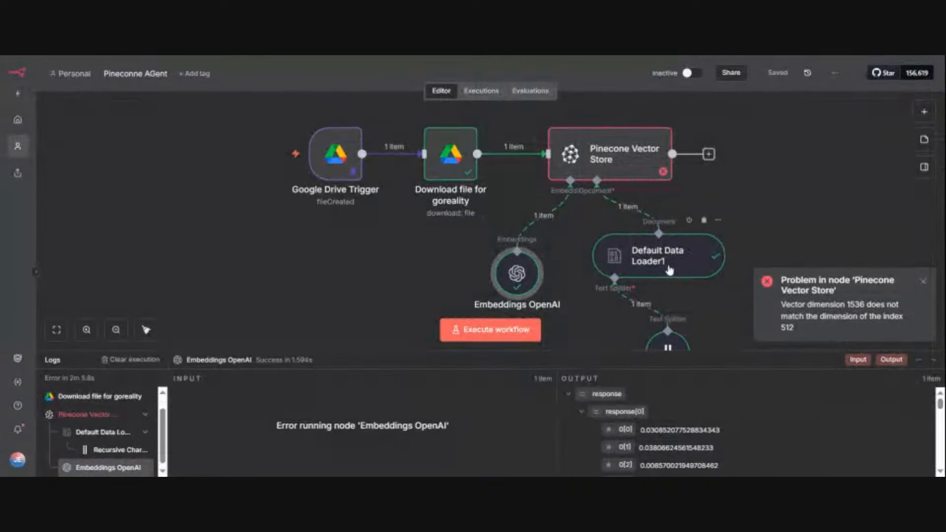
Reposition the Default Data Loader slightly nearer the Pinecone Vector Store with the Recursive Character Text Splitter directly below it
left_click_drag(661, 269, 667, 249)
left_click_drag(672, 346, 657, 319)
left_click_drag(646, 223, 643, 239)
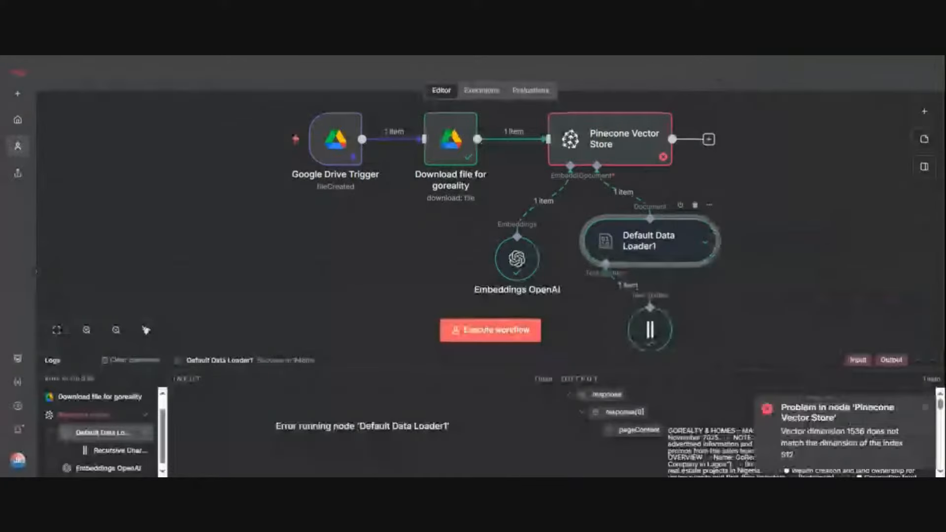
Set the Default Data Loader's metadata name to gorealty, check its additional options and return to the canvas
double_click(694, 249)
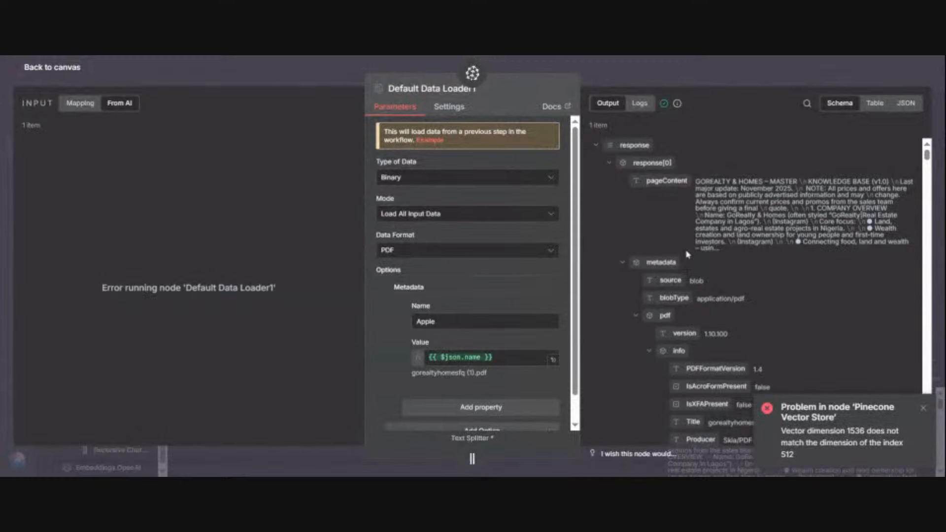
scroll(551, 398, "down", 1)
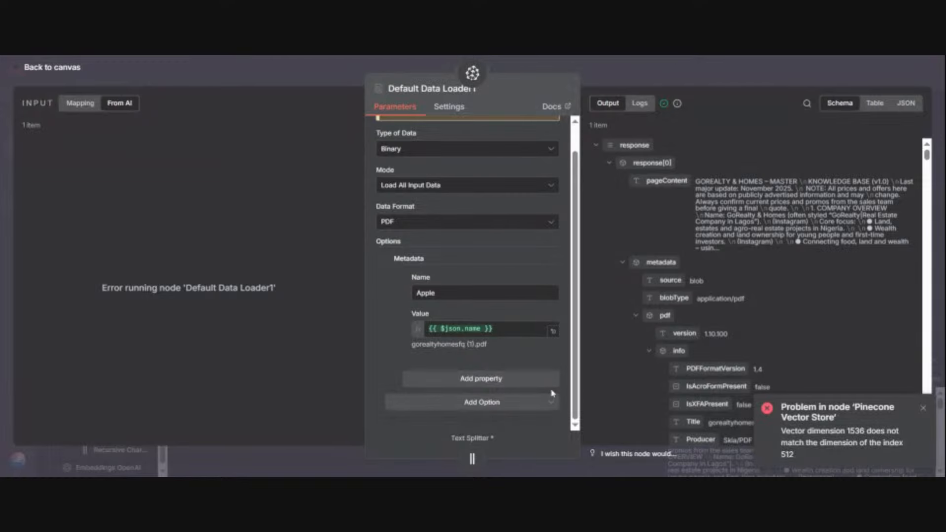
scroll(575, 165, "up", 1)
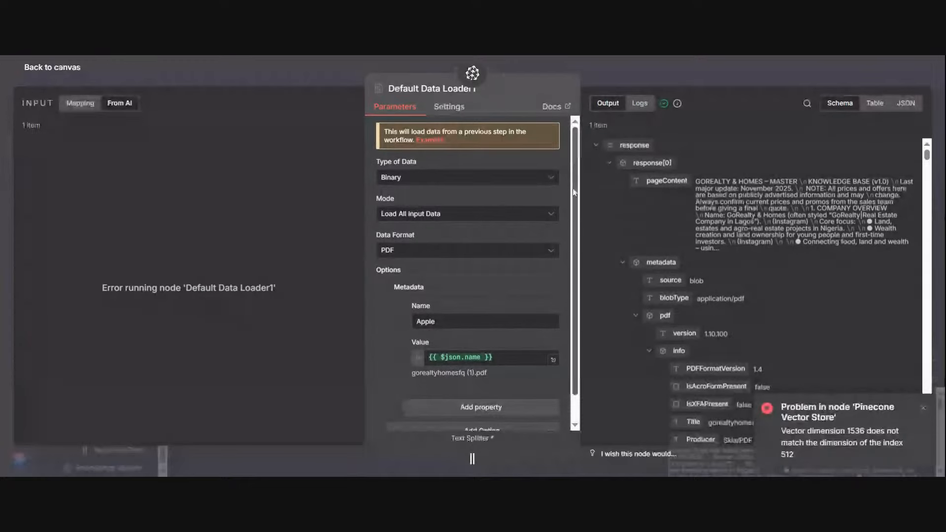
left_click_drag(575, 165, 575, 183)
double_click(469, 315)
left_click_drag(462, 302, 398, 310)
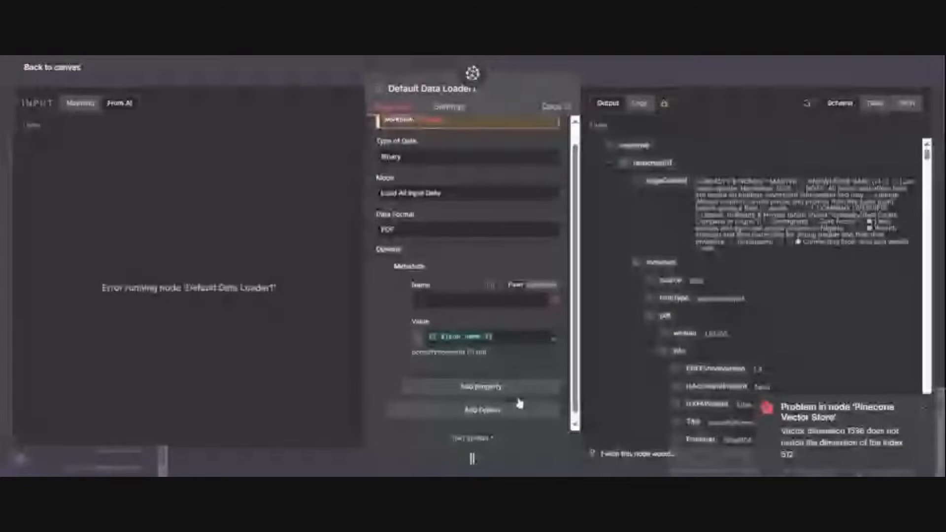
type("gorealty")
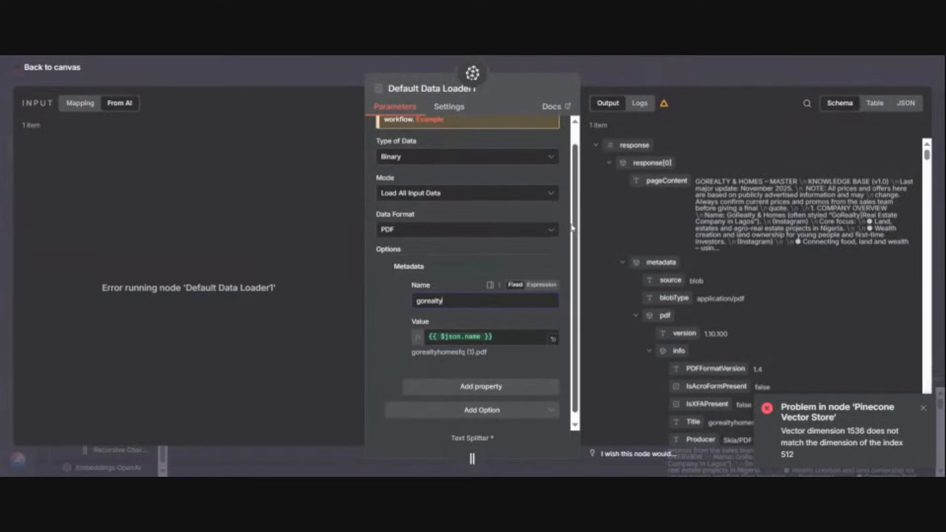
scroll(574, 224, "down", 1)
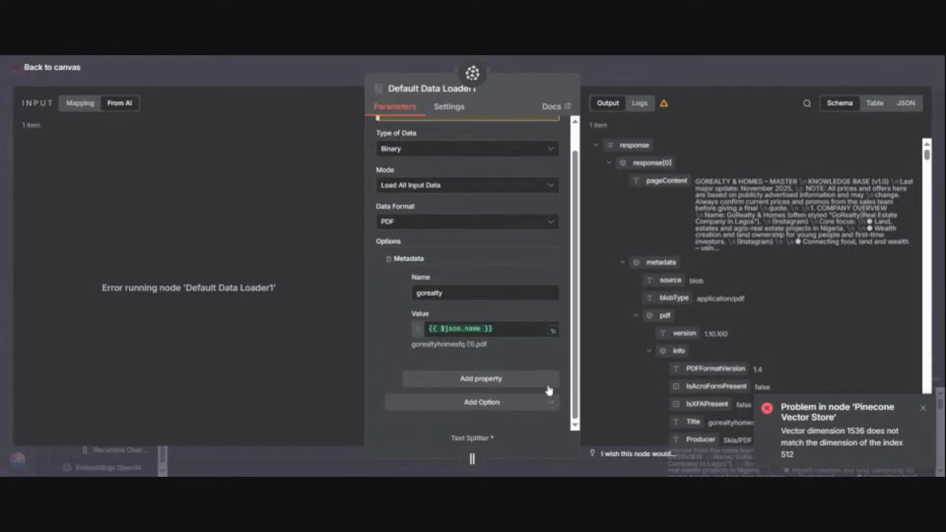
left_click(549, 402)
left_click(549, 402)
left_click(693, 63)
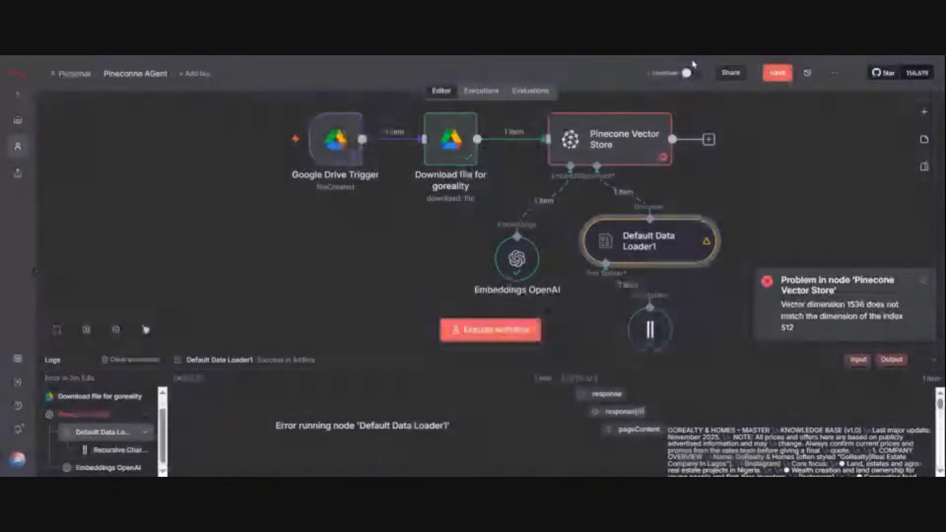
Check the Pinecone Vector Store's additional options and examine the Default Data Loader input in its execution log
right_click(666, 115)
left_click(671, 120)
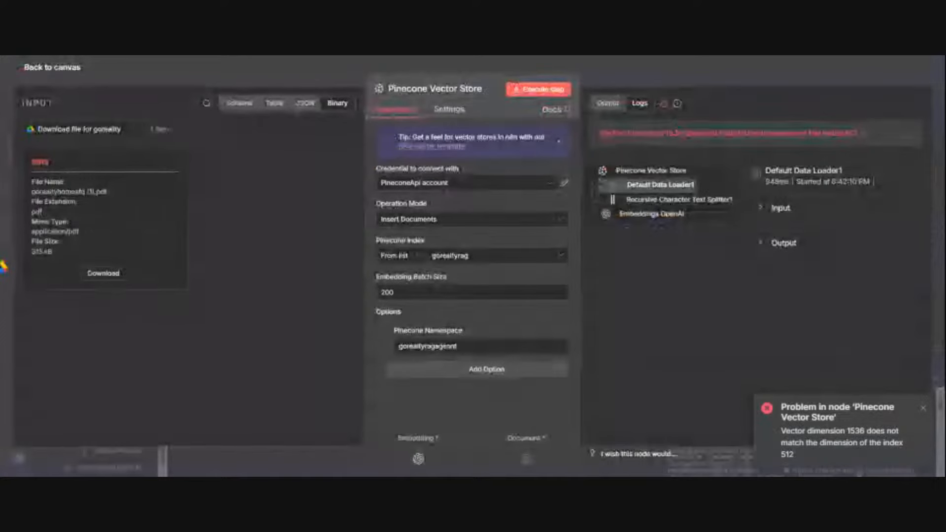
left_click(545, 367)
left_click(545, 367)
left_click(780, 206)
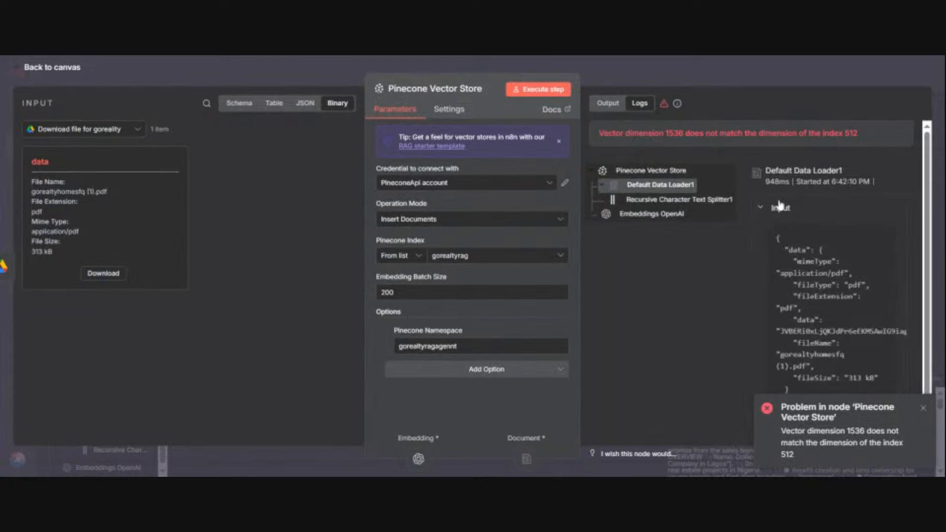
left_click(935, 249)
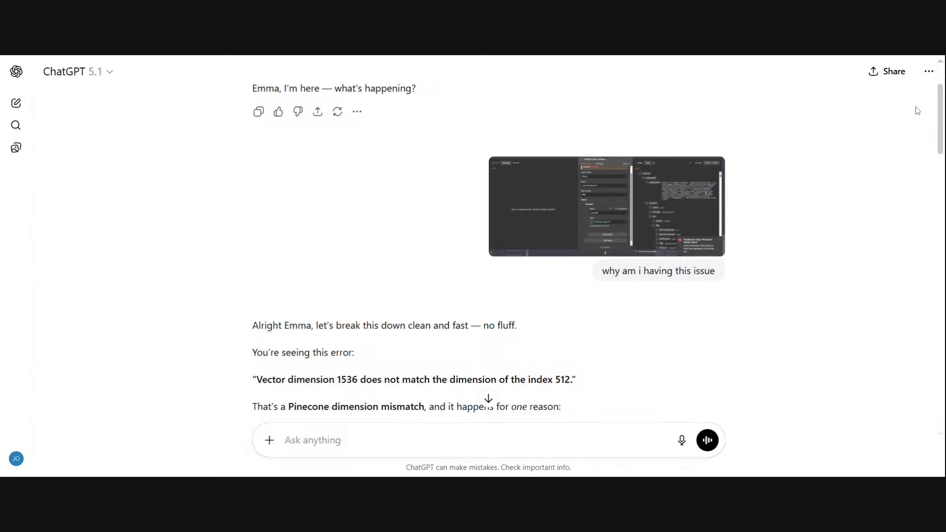
Switch to ChatGPT and read its explanation of the Pinecone vector dimension mismatch
scroll(940, 148, "down", 3)
scroll(487, 242, "down", 3)
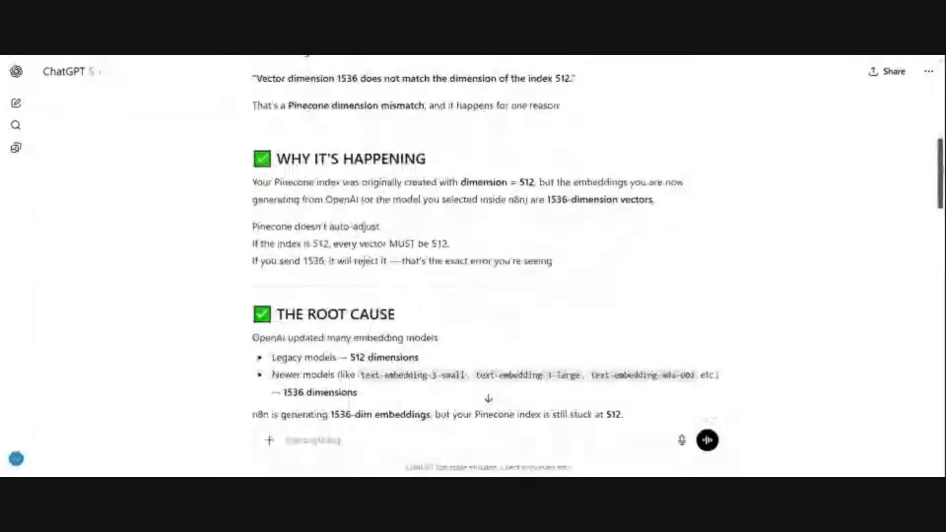
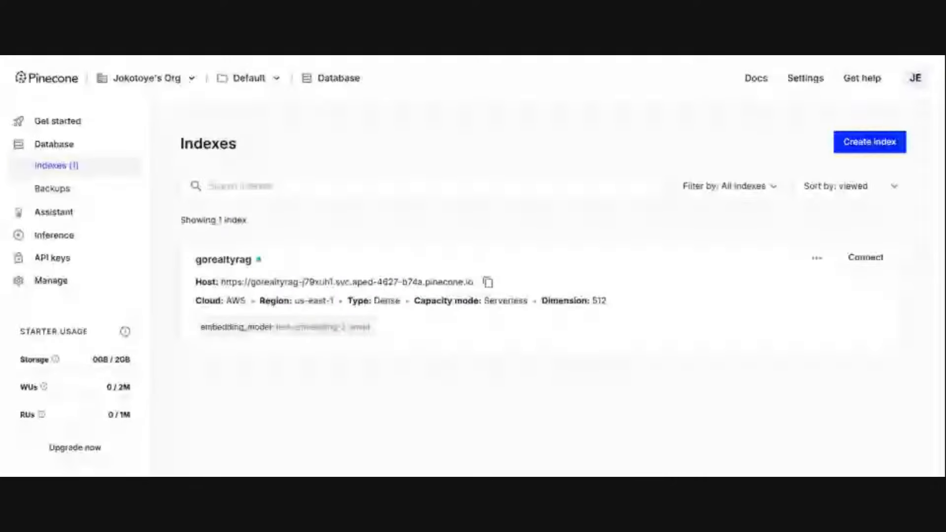
Start a new Pinecone index named gorealtyrag with the preselected llama-text-embed-v2 configuration and try to create it
left_click(883, 147)
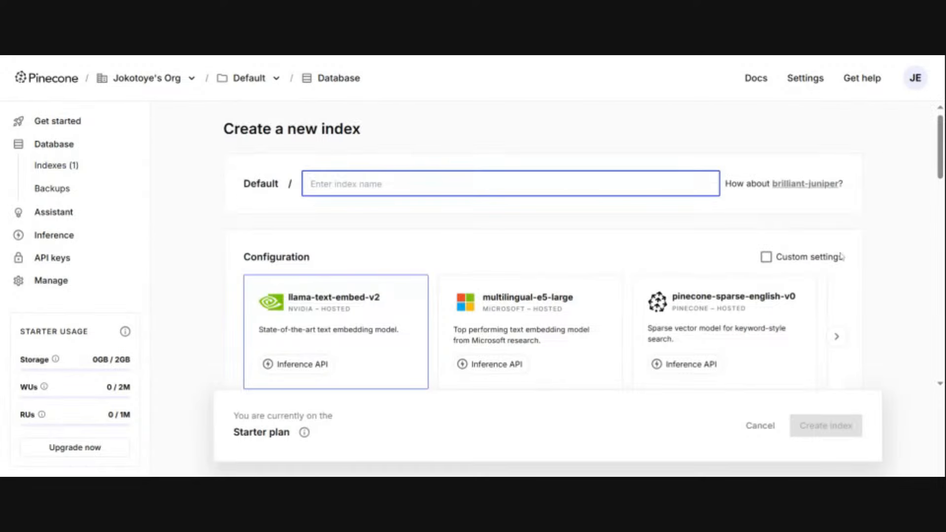
type("g")
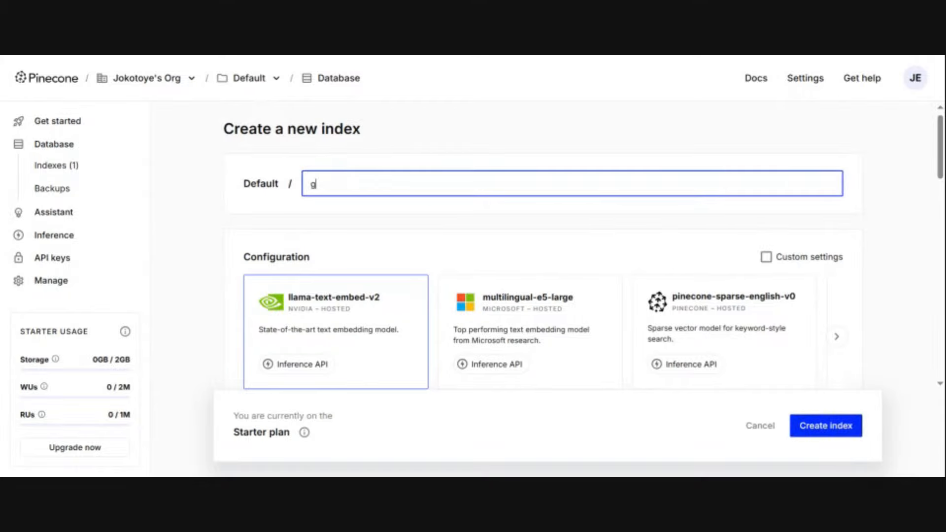
type("orealyt")
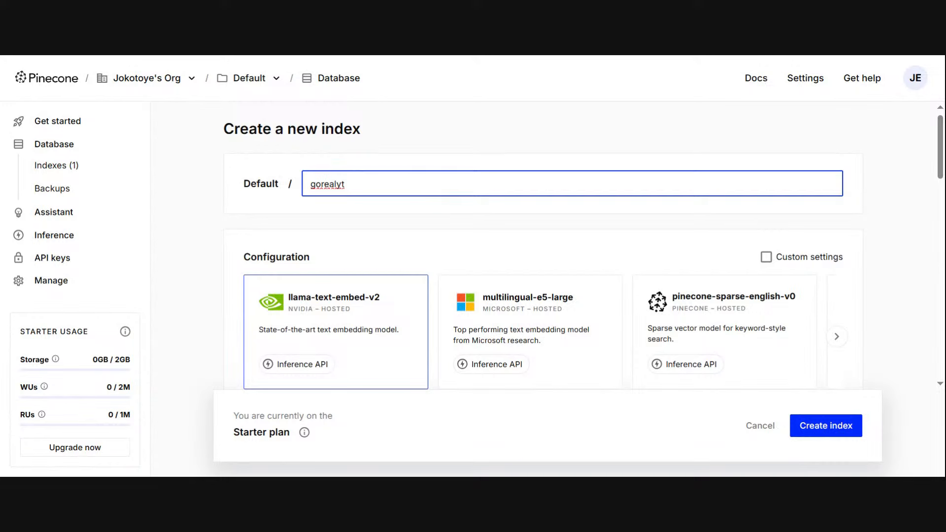
key("BackSpace")
key("BackSpace")
type("tyrag")
left_click(812, 422)
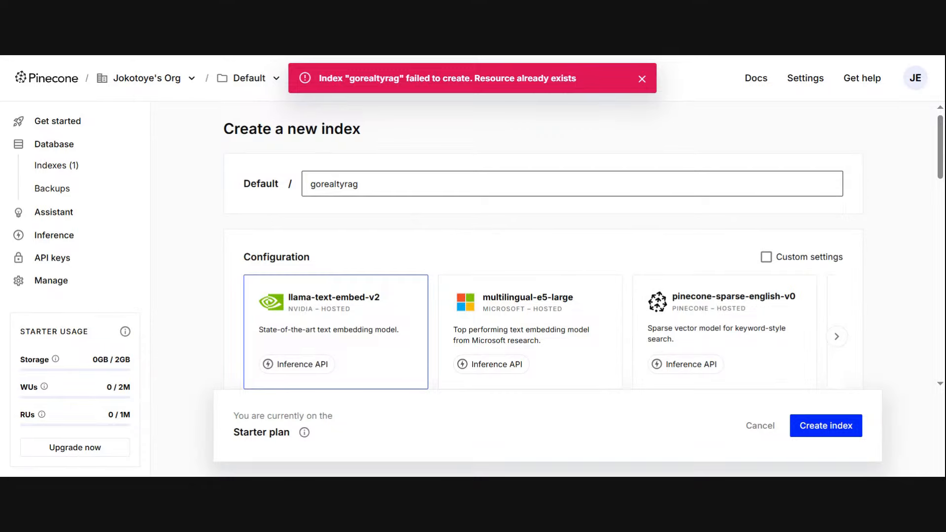
Choose OpenAI's text-embedding-3-large as the new index's embedding model
scroll(845, 211, "down", 3)
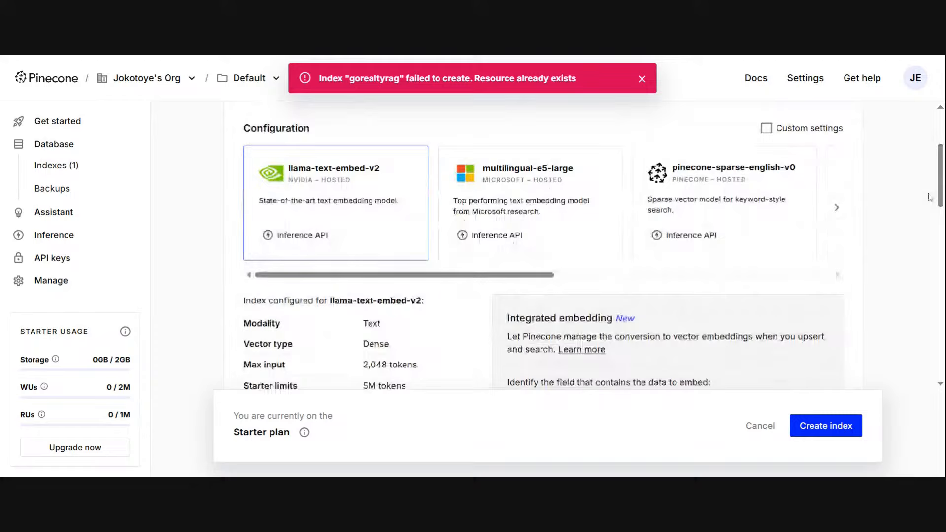
left_click(844, 209)
left_click(844, 209)
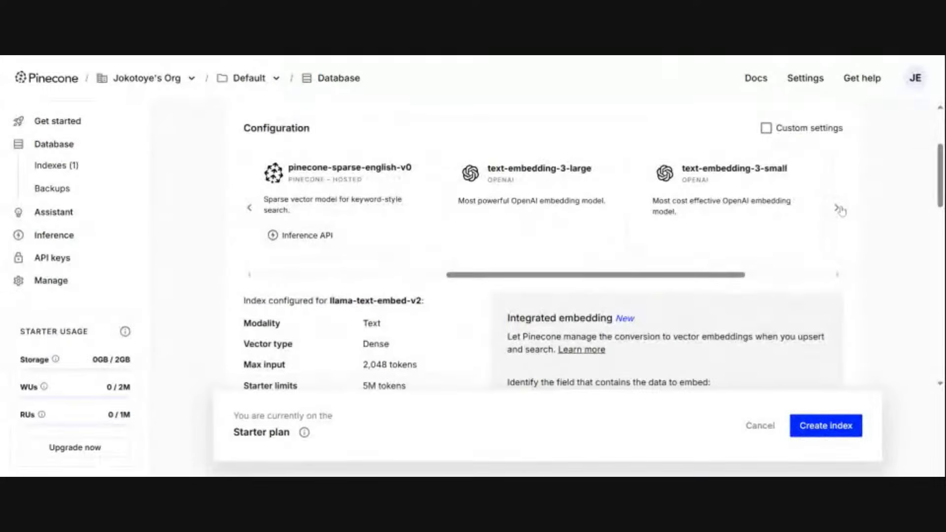
left_click(841, 210)
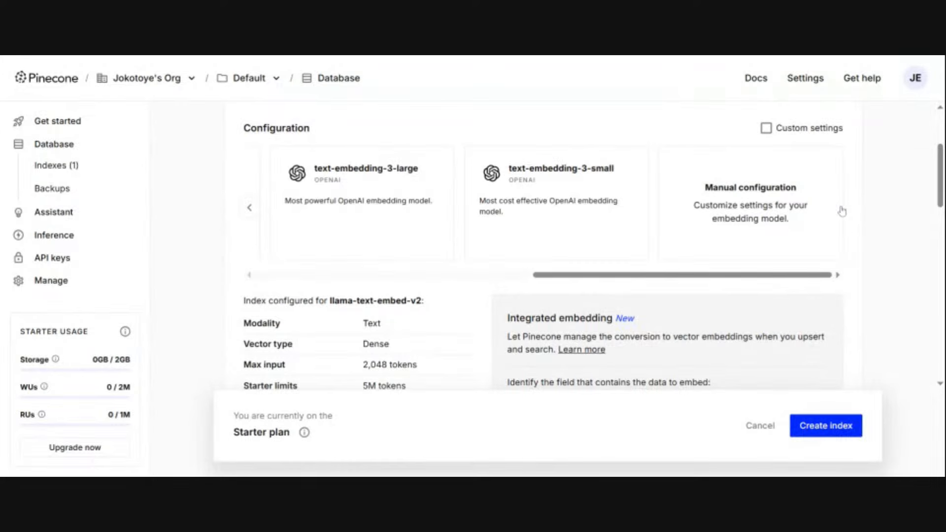
left_click(345, 221)
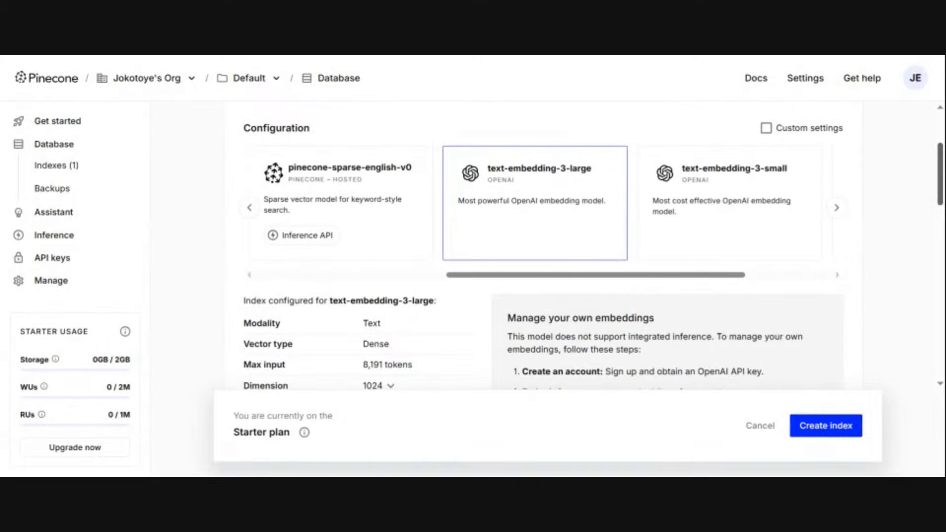
Change the new index's name to gorealtestateyrag
scroll(542, 247, "up", 3)
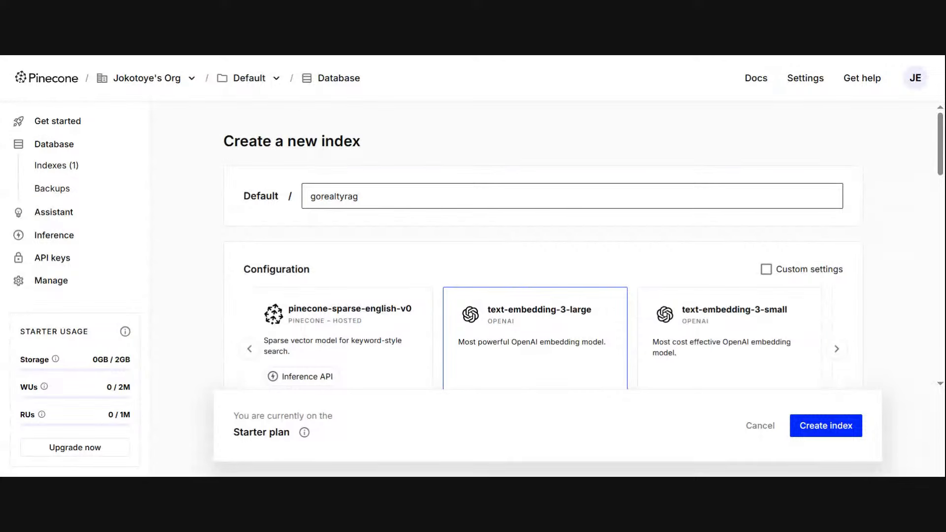
left_click(340, 197)
type("esta")
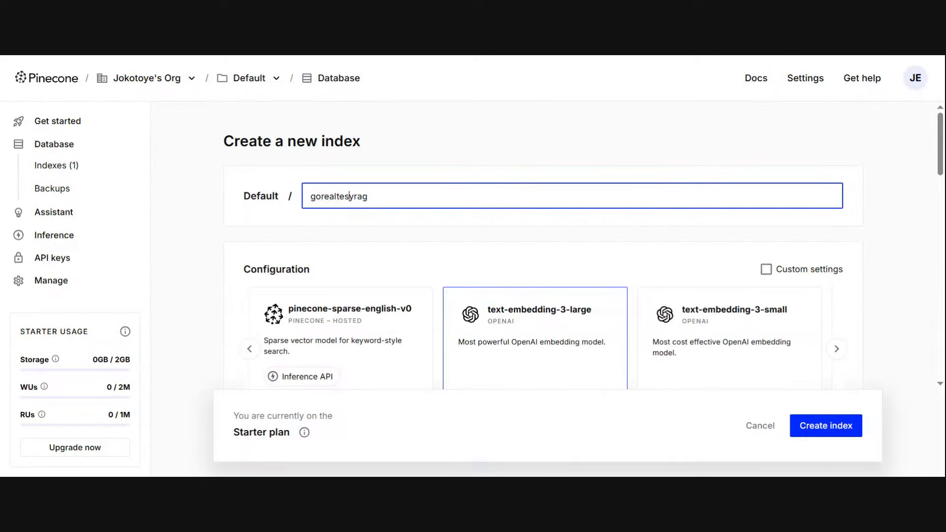
type("te")
left_click(220, 51)
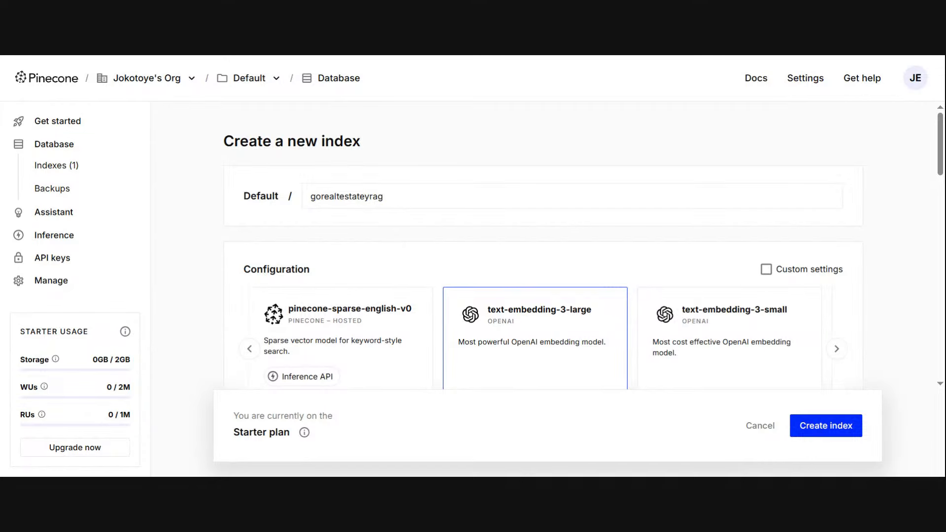
left_click(364, 196)
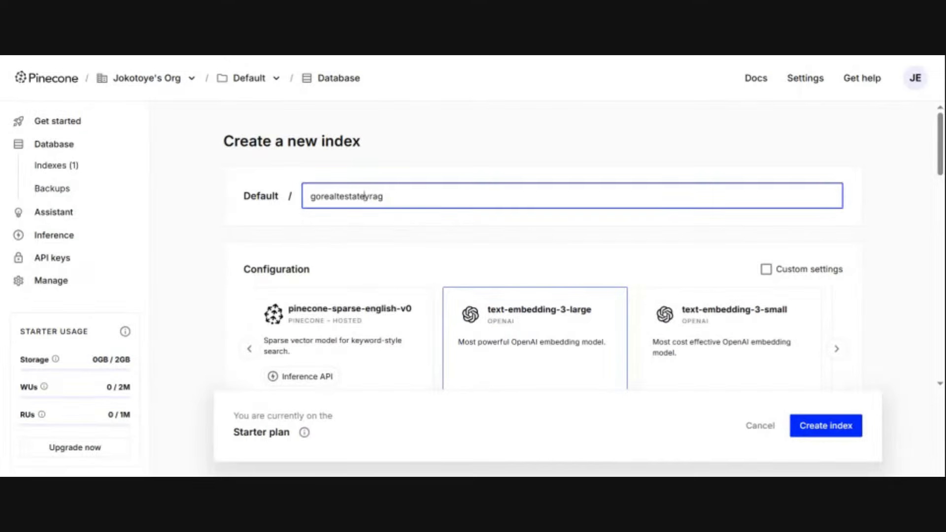
left_click(271, 54)
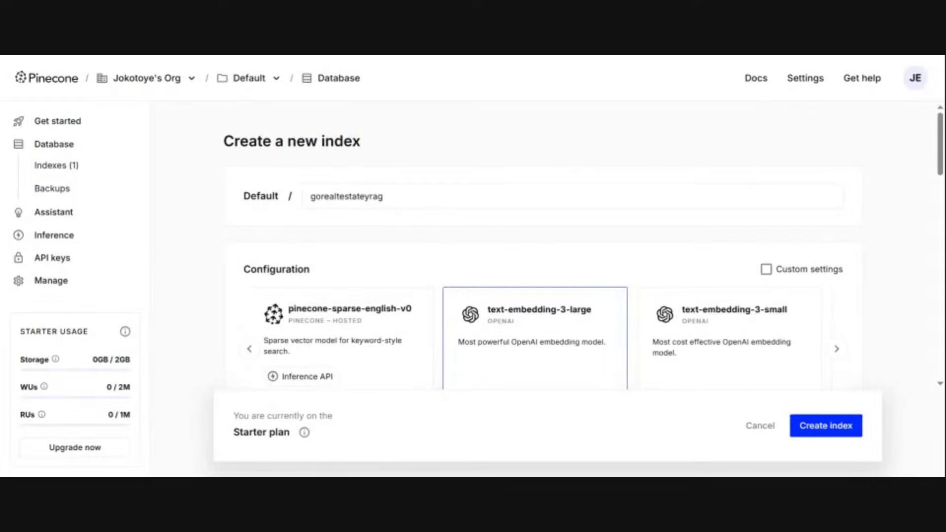
left_click(364, 196)
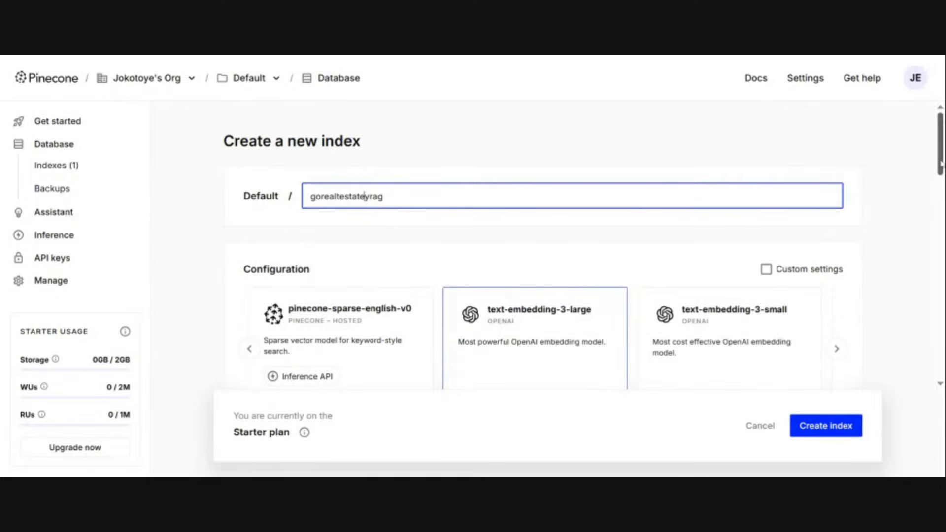
Configure the new index for text-embedding-3-small with dimension 1536 and create it
scroll(940, 164, "down", 5)
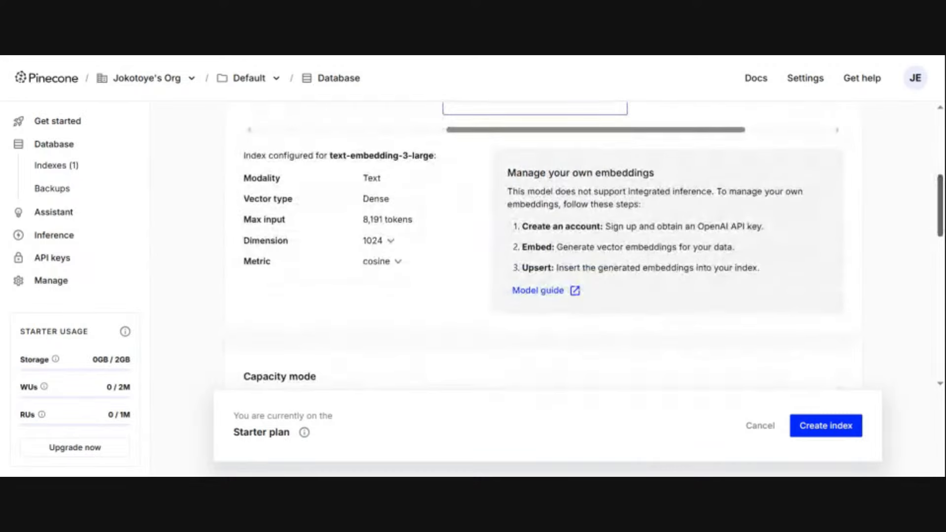
left_click_drag(940, 221, 936, 199)
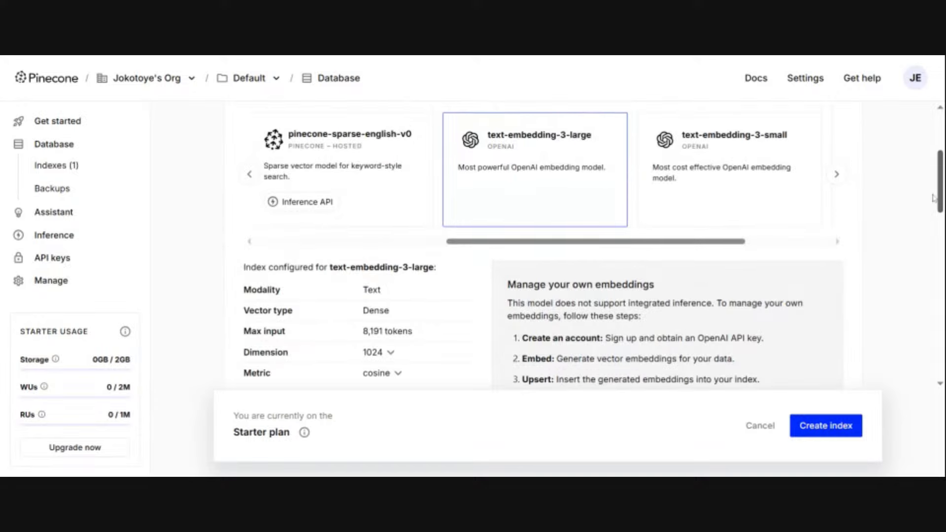
scroll(926, 207, "up", 1)
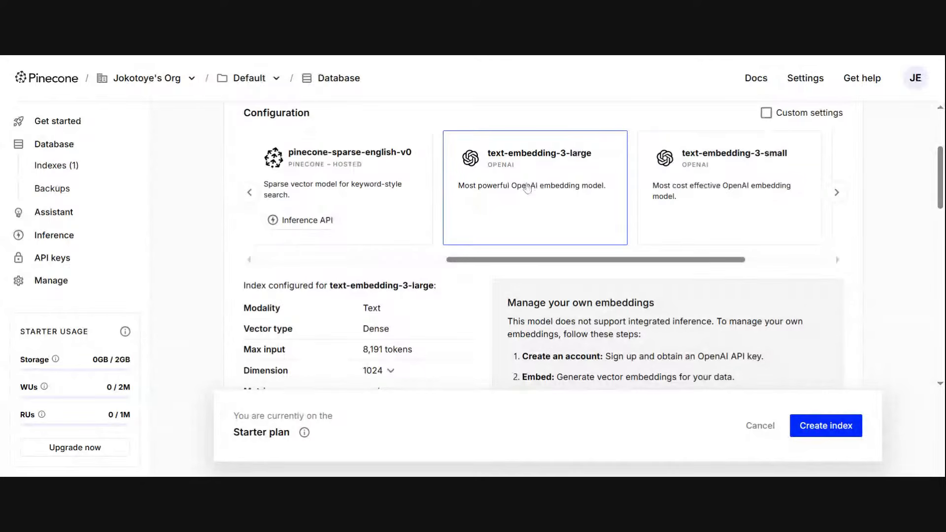
left_click(773, 231)
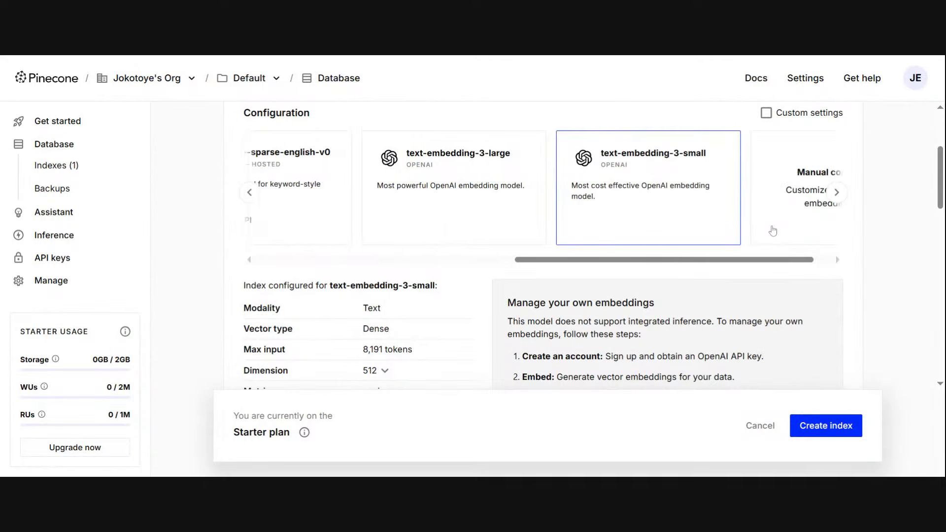
left_click(388, 371)
left_click(384, 393)
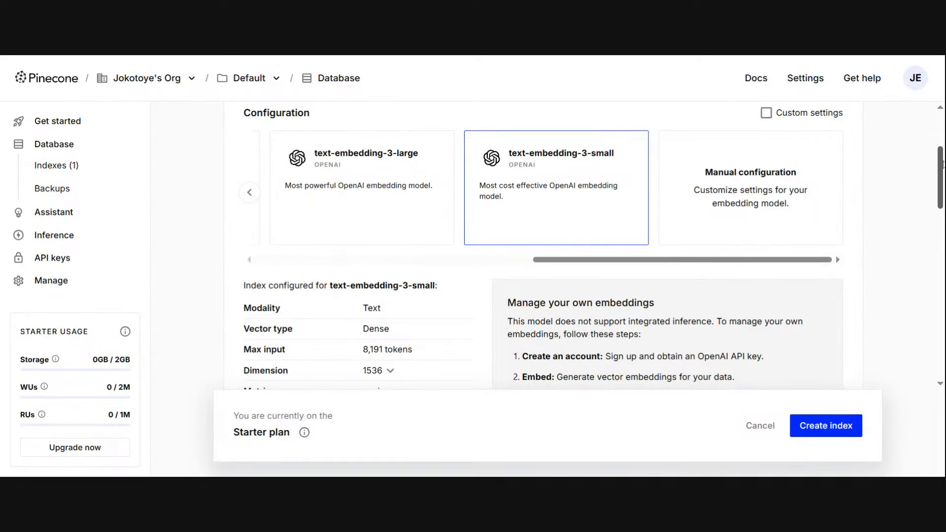
left_click_drag(941, 160, 942, 177)
left_click(376, 300)
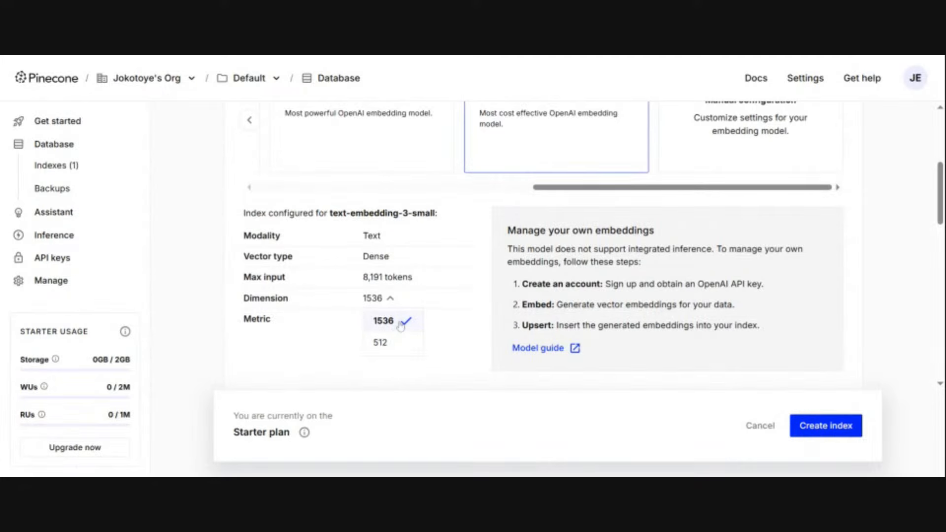
left_click(401, 323)
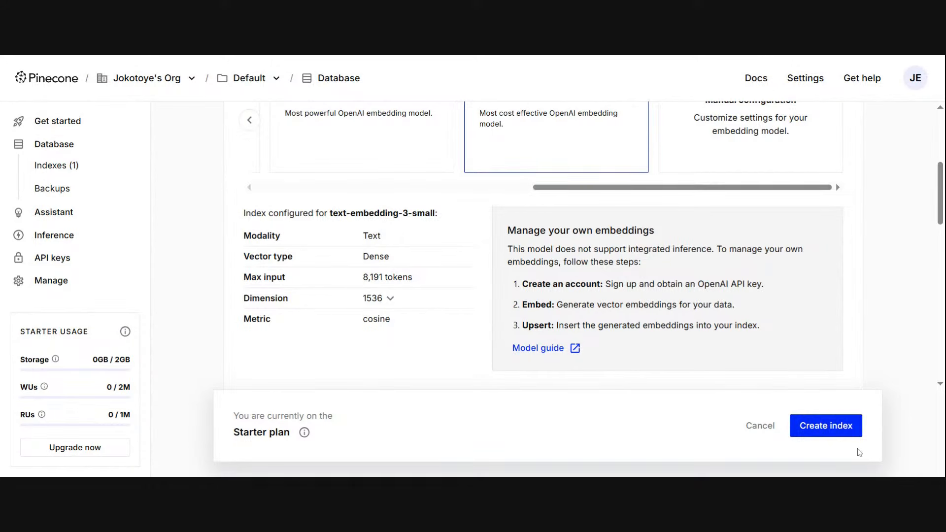
left_click(837, 428)
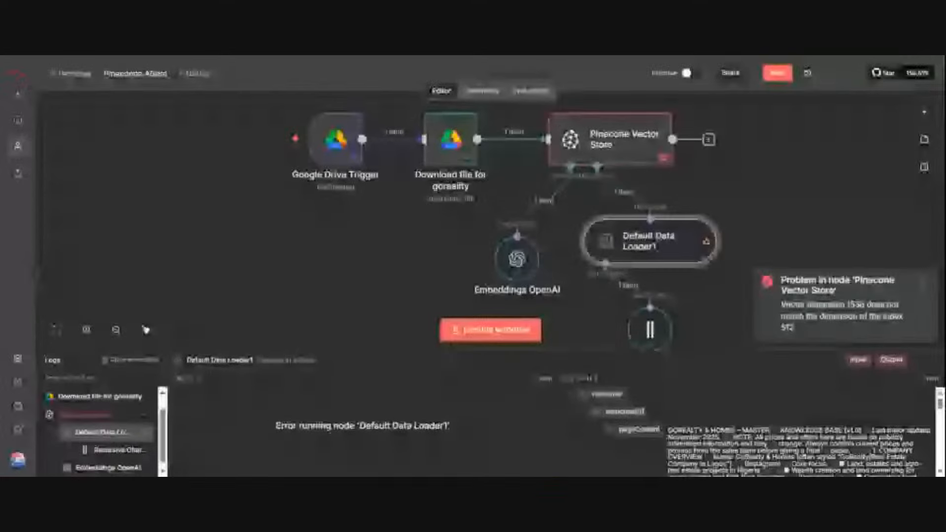
Switch to the n8n workflow, set the Pinecone Vector Store's index to gorealtestateyrag and return to the canvas
right_click(666, 114)
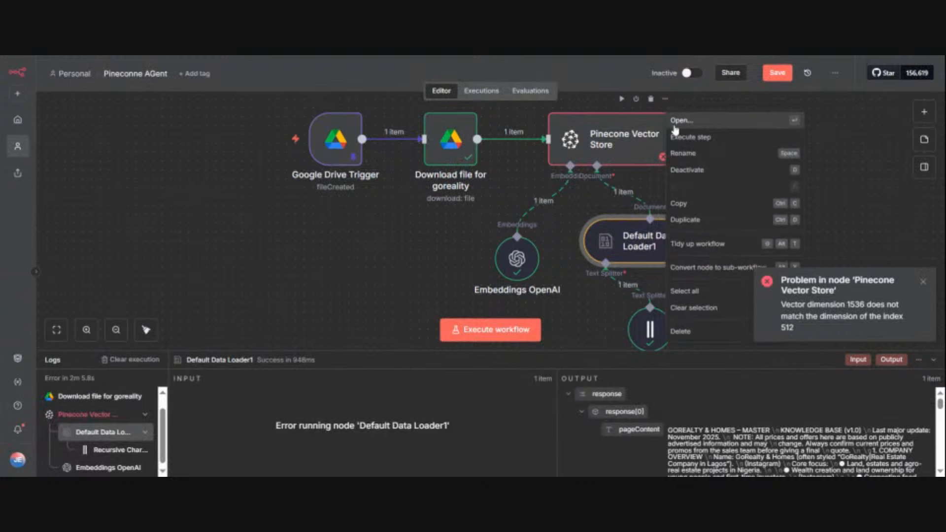
left_click(676, 124)
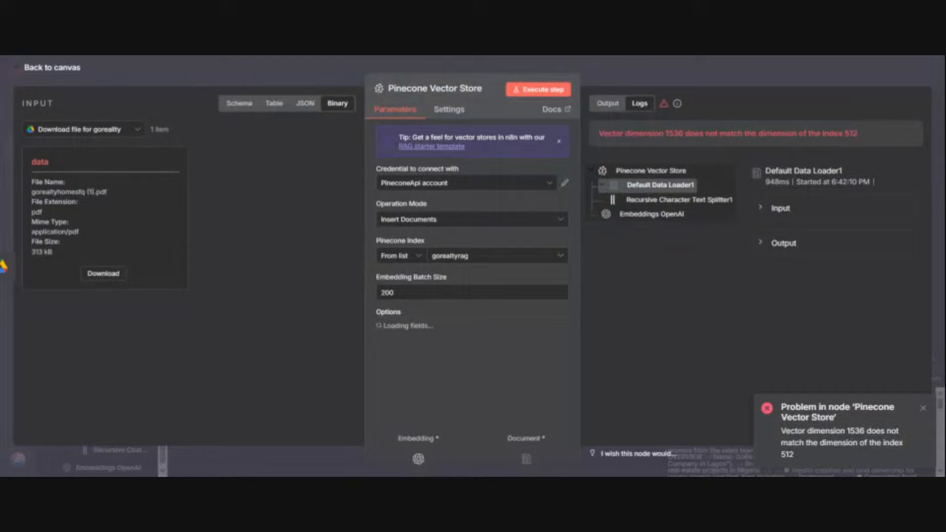
left_click(527, 261)
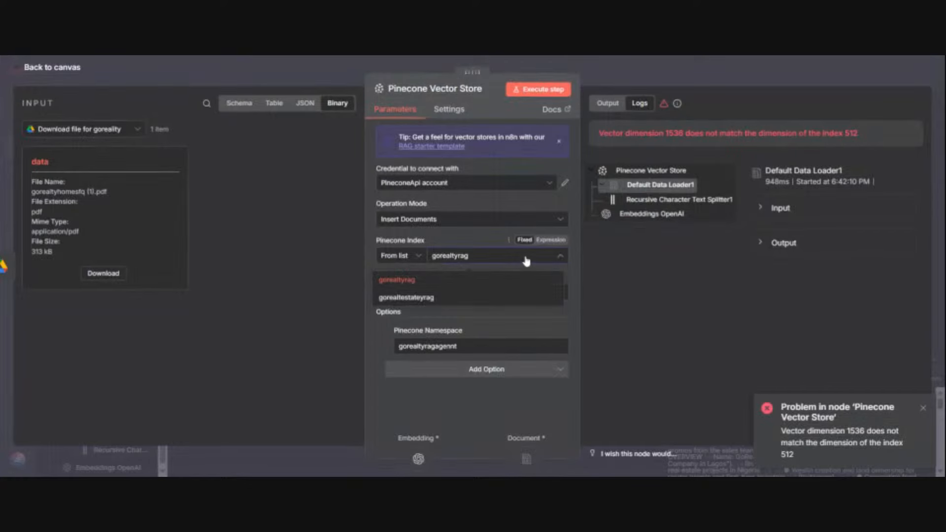
left_click(471, 298)
left_click(791, 73)
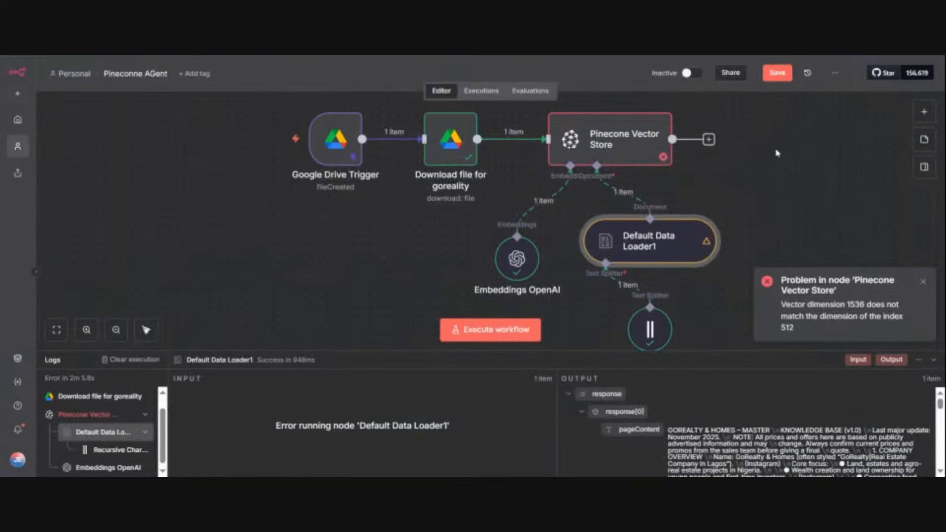
Check the embedding model selection of the Embeddings OpenAI node and return to the canvas
left_click(534, 225)
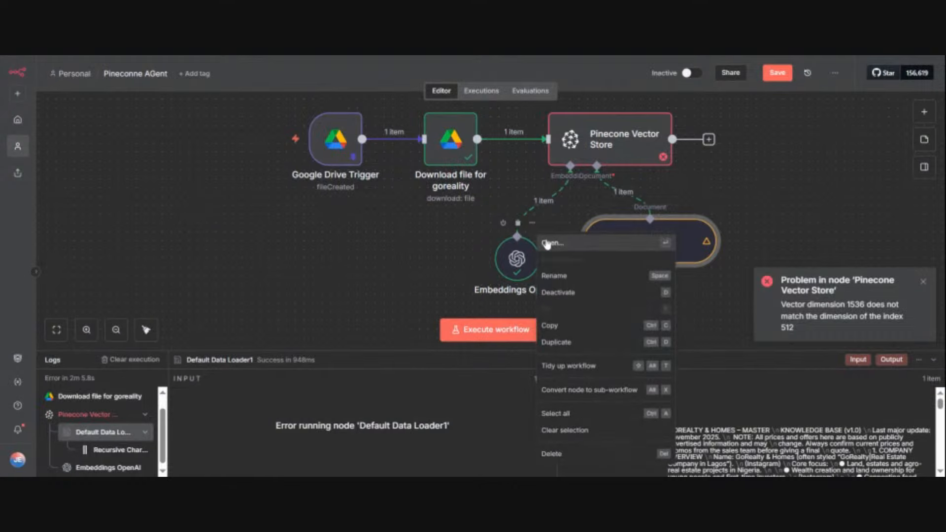
left_click(547, 243)
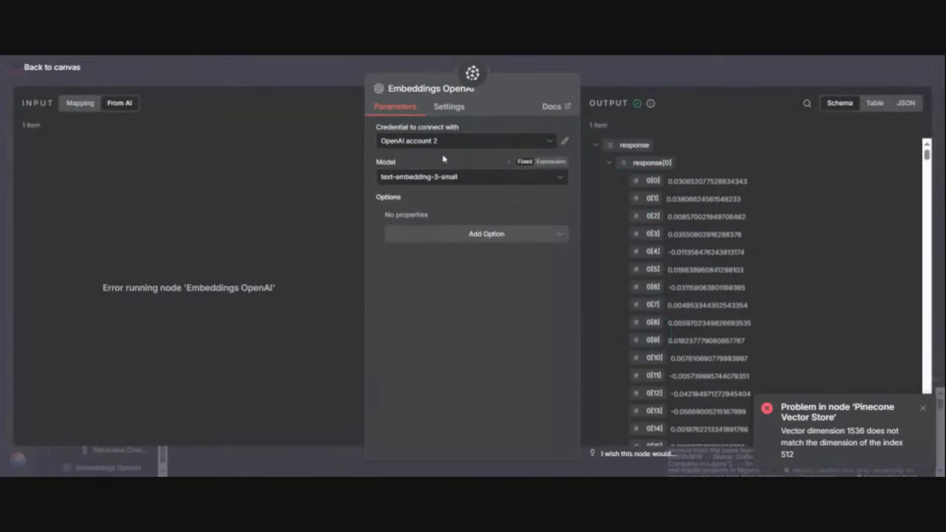
left_click(453, 183)
left_click(454, 227)
left_click(775, 86)
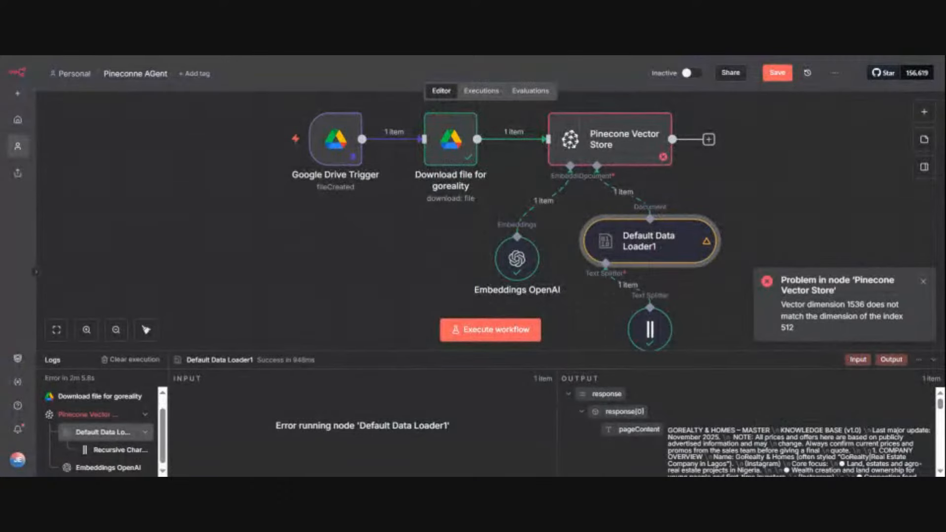
Dismiss the vector dimension error notification and execute the workflow again
left_click(925, 282)
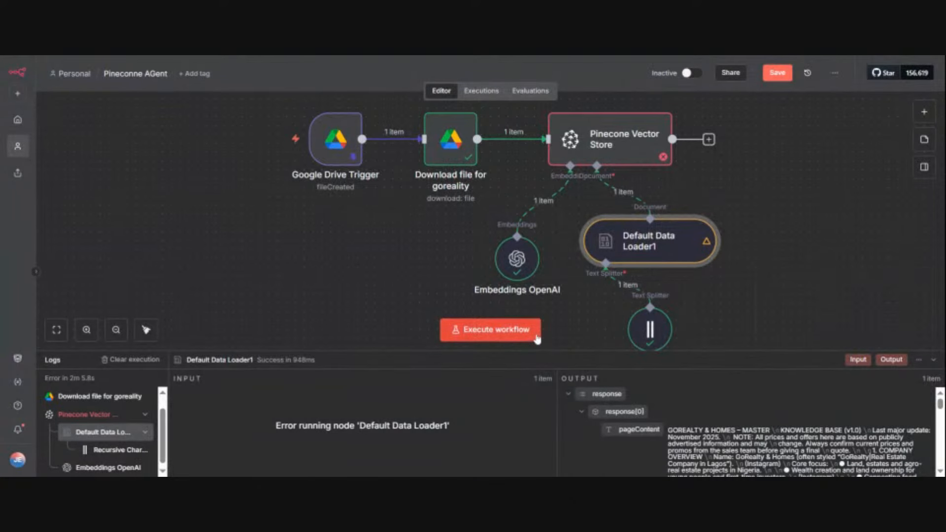
left_click(490, 330)
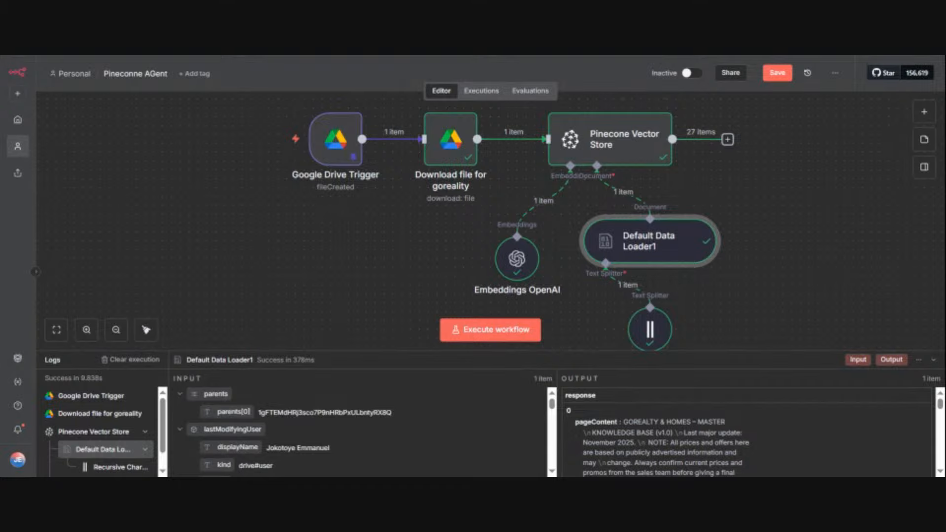
Switch to Pinecone, open the gorealtestateyrag index from the index list and examine its inserted records
key("ctrl+Tab")
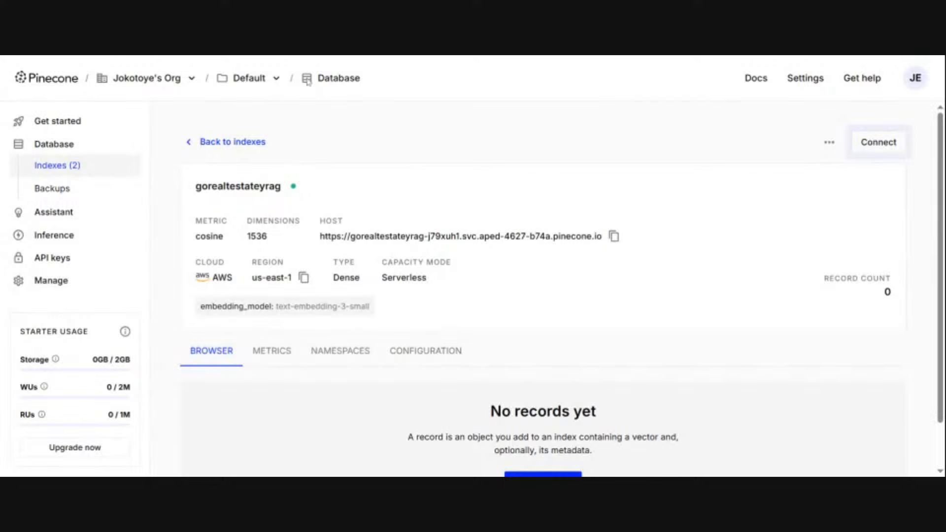
left_click(82, 145)
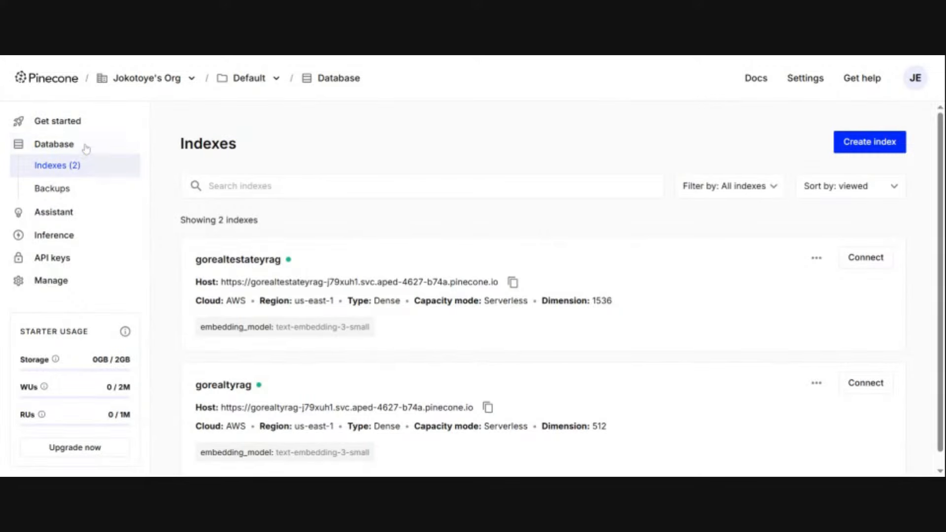
left_click(375, 266)
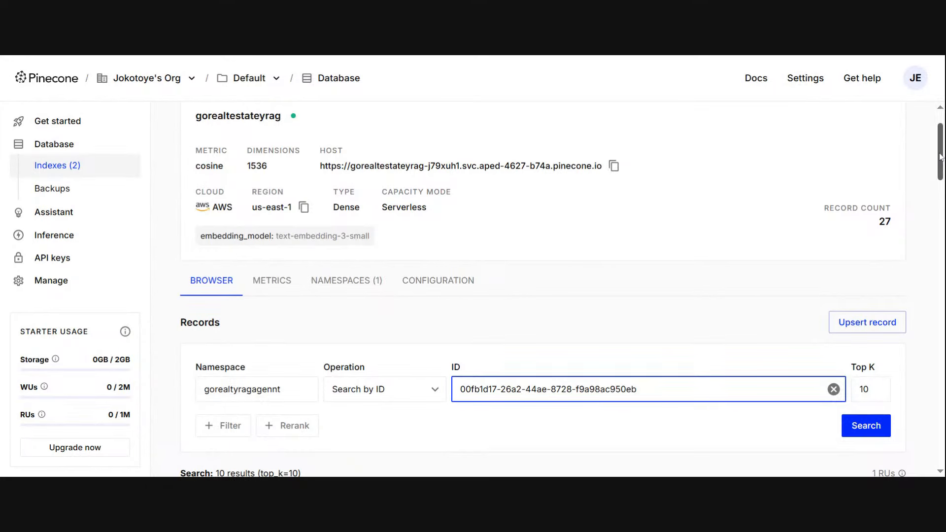
left_click_drag(941, 157, 940, 208)
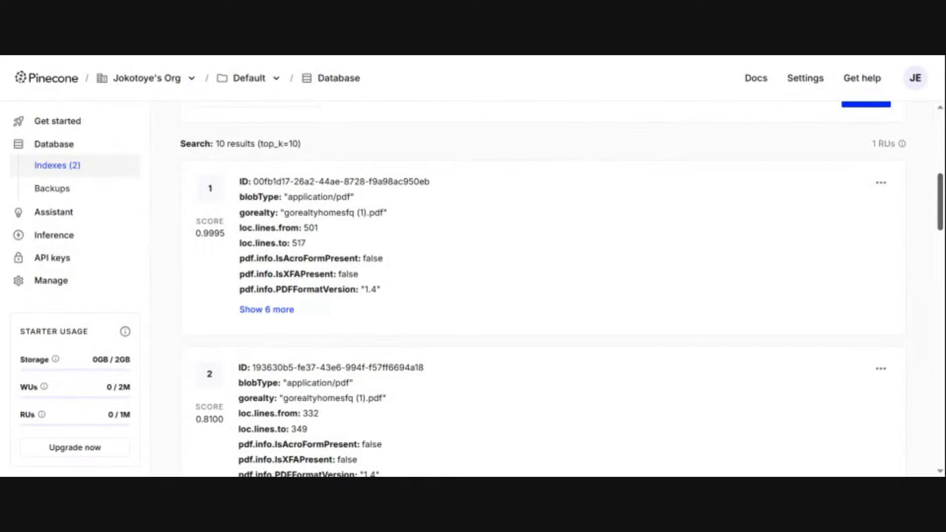
Examine the scores, source file names and line ranges of the first four records in the index's search results
left_click_drag(940, 208, 940, 209)
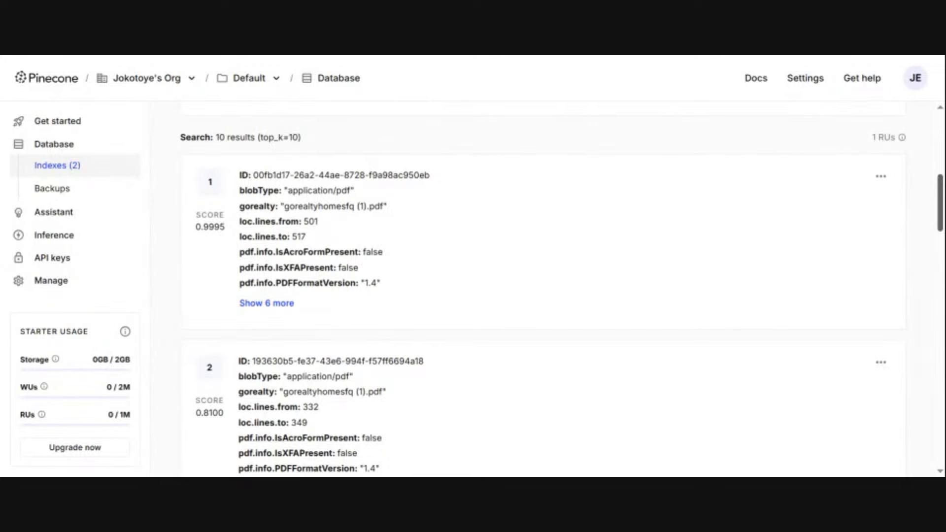
left_click_drag(940, 209, 941, 240)
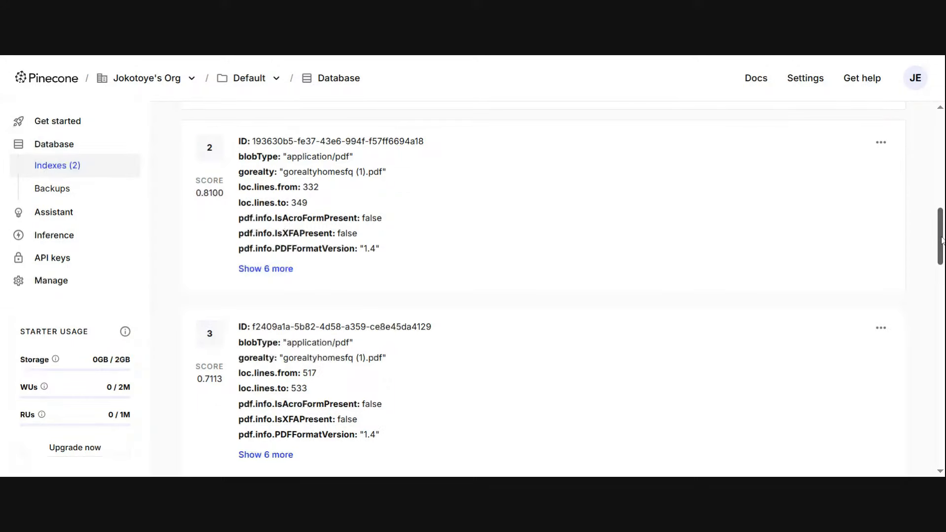
left_click_drag(940, 236, 940, 234)
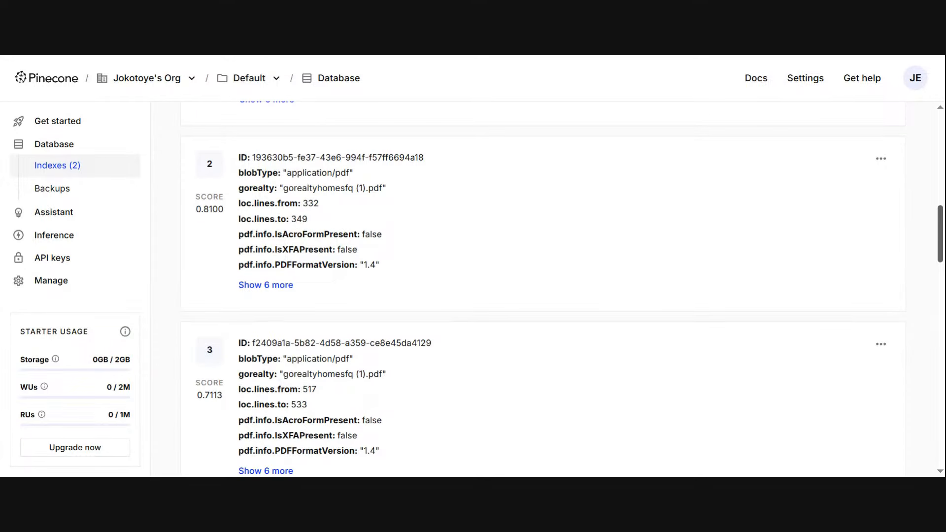
left_click_drag(941, 234, 941, 236)
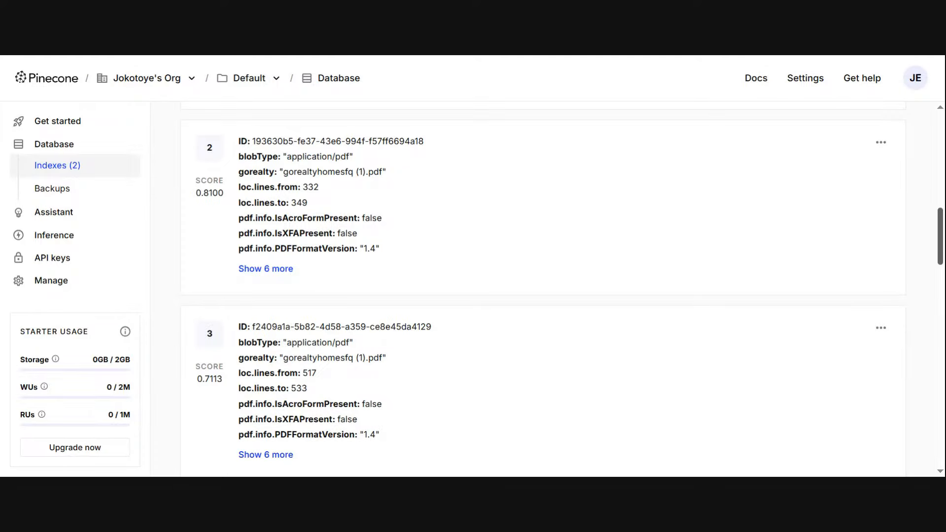
left_click_drag(940, 237, 938, 252)
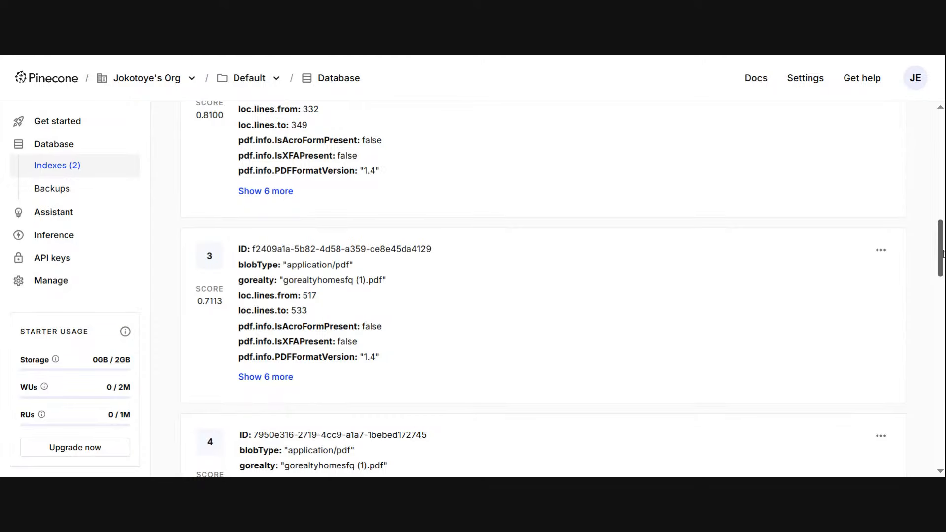
left_click_drag(944, 250, 941, 271)
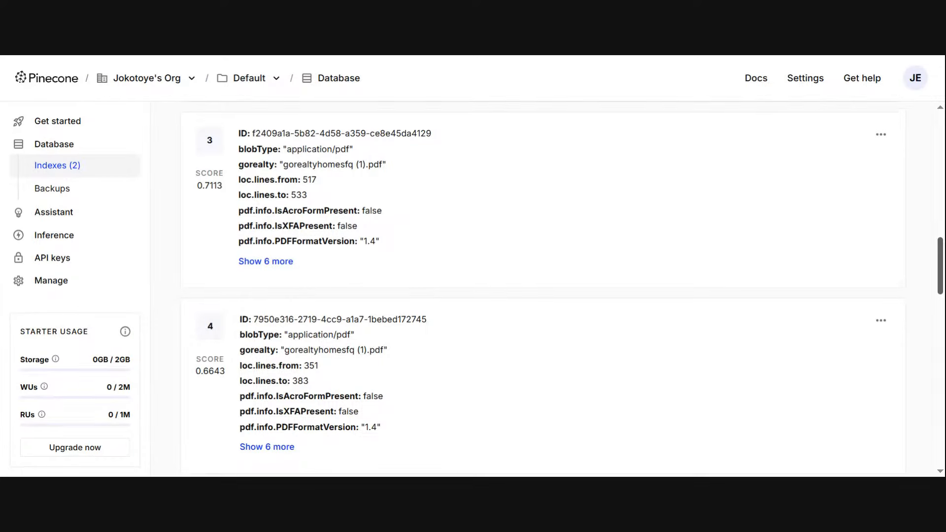
scroll(549, 287, "up", 1)
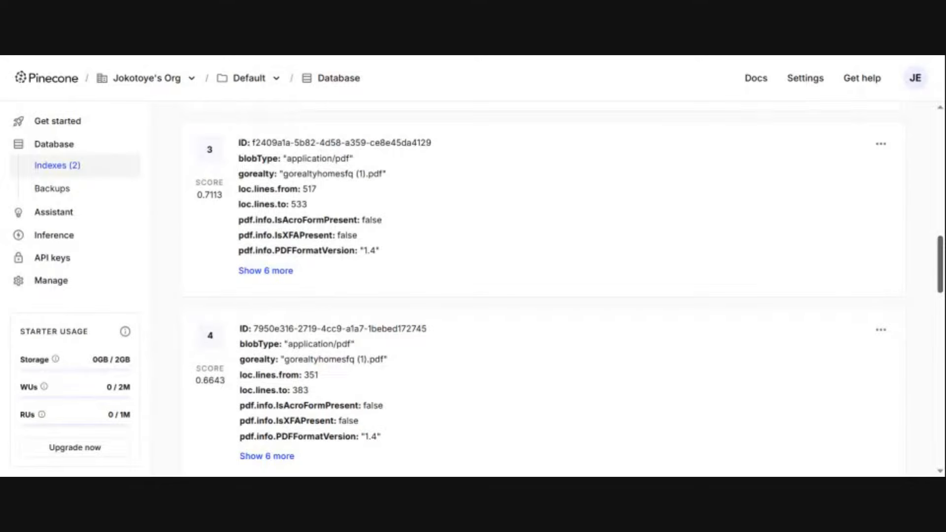
scroll(541, 305, "down", 1)
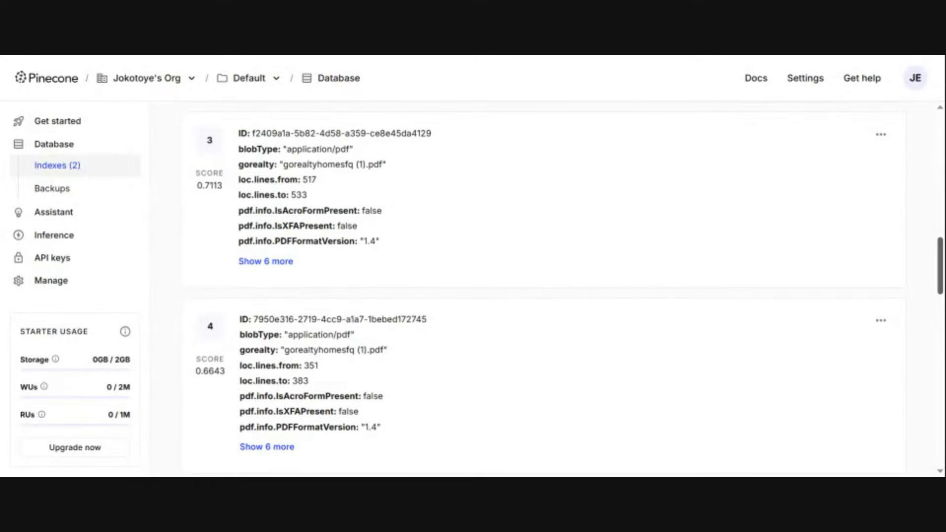
scroll(541, 304, "down", 1)
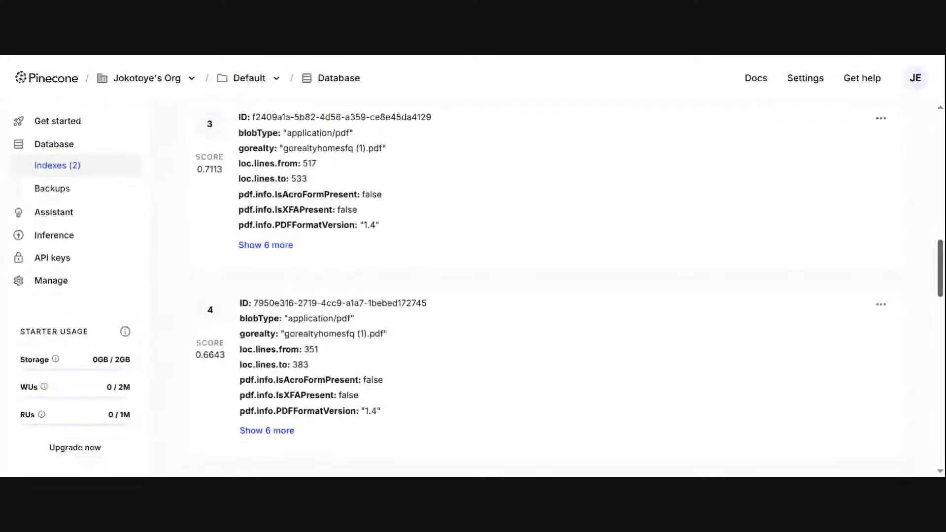
scroll(541, 305, "up", 1)
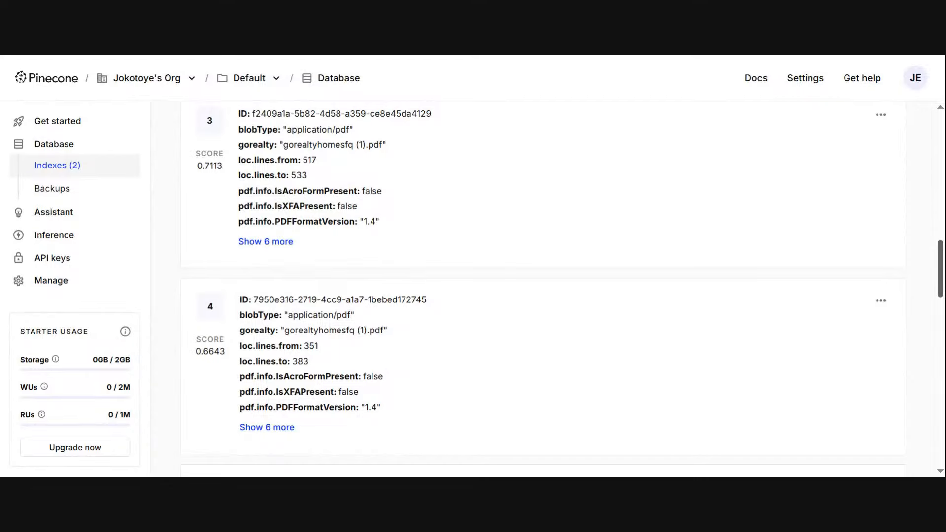
scroll(542, 290, "down", 1)
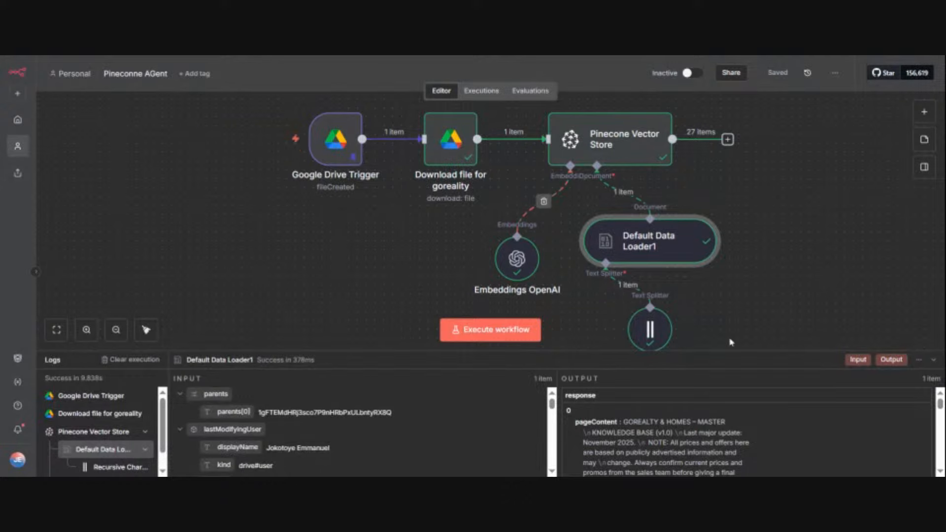
Collapse the execution logs of the n8n Pinecone workflow and review its complete node layout
left_click(934, 364)
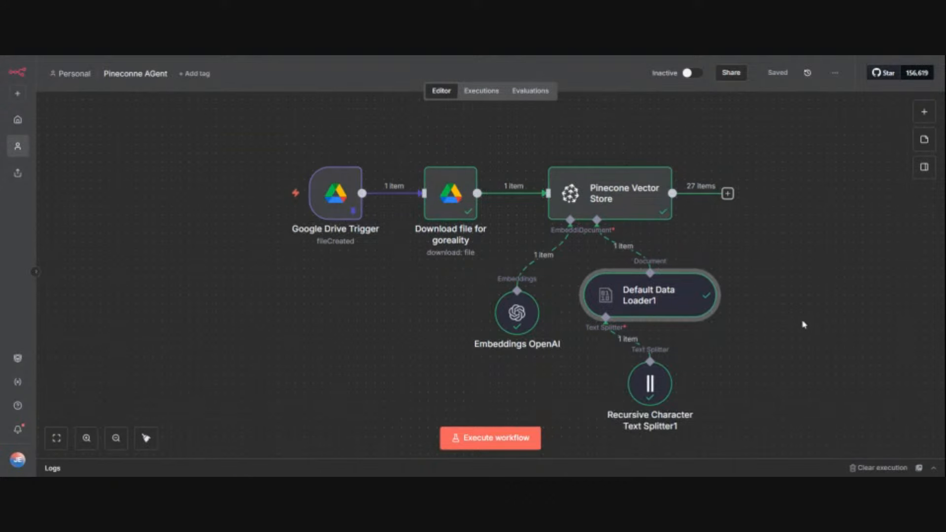
scroll(806, 360, "down", 1)
scroll(803, 360, "down", 5)
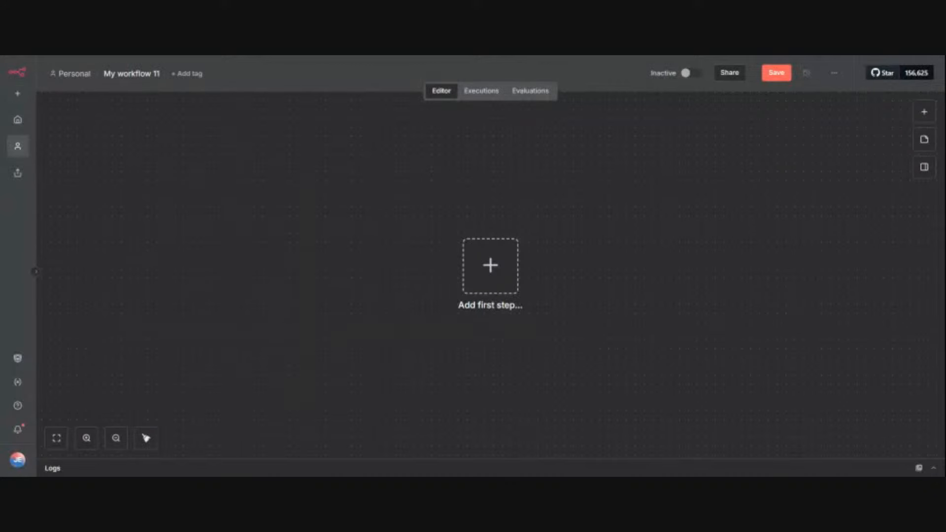
Add a Chat Trigger as the first step of the empty workflow and reposition it on the canvas
left_click(492, 267)
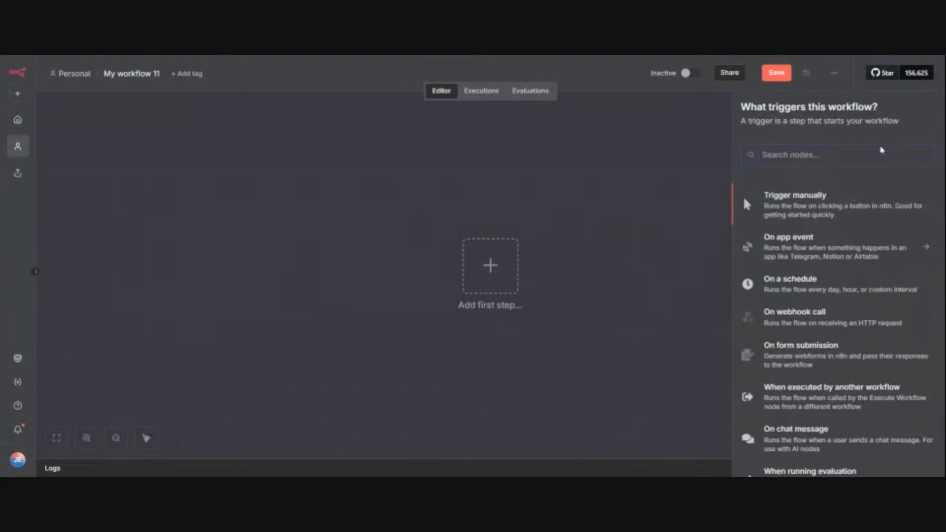
type("ai")
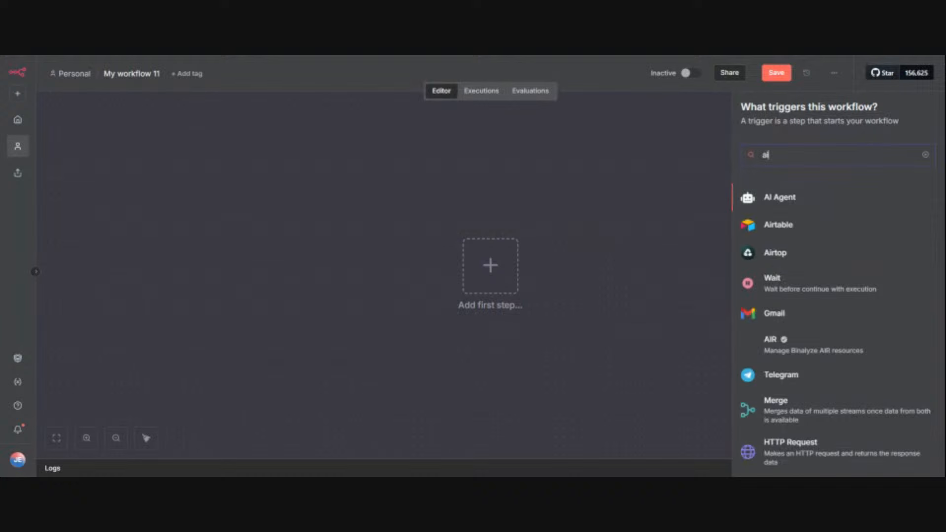
key("BackSpace")
key("BackSpace")
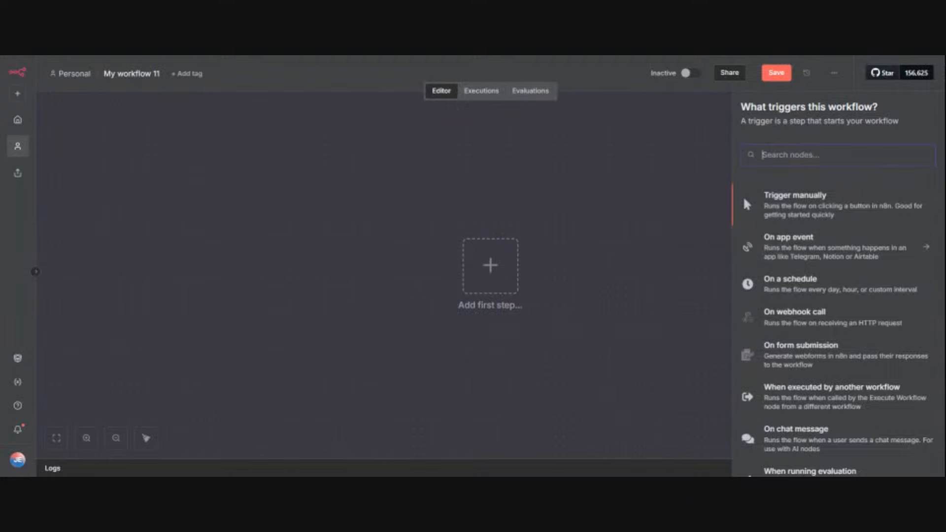
type("chat")
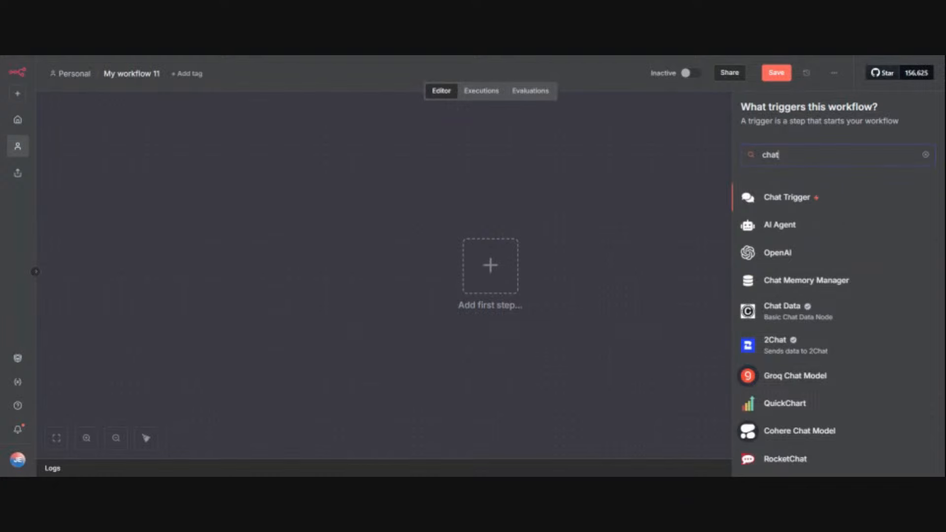
left_click(826, 199)
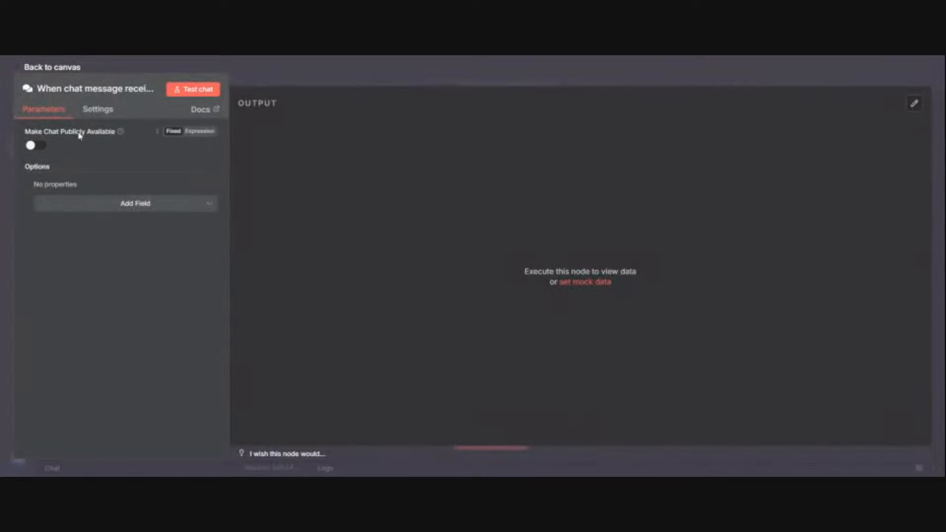
left_click(415, 76)
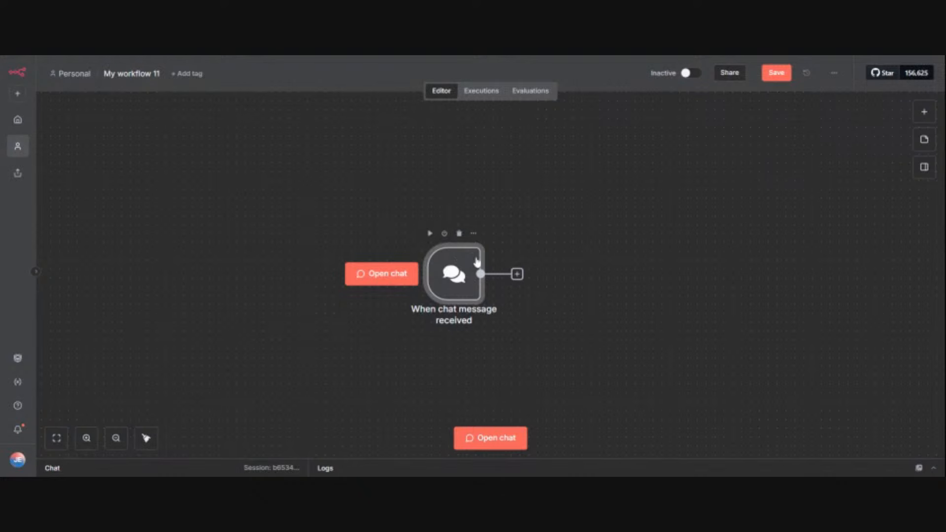
left_click_drag(444, 276, 320, 240)
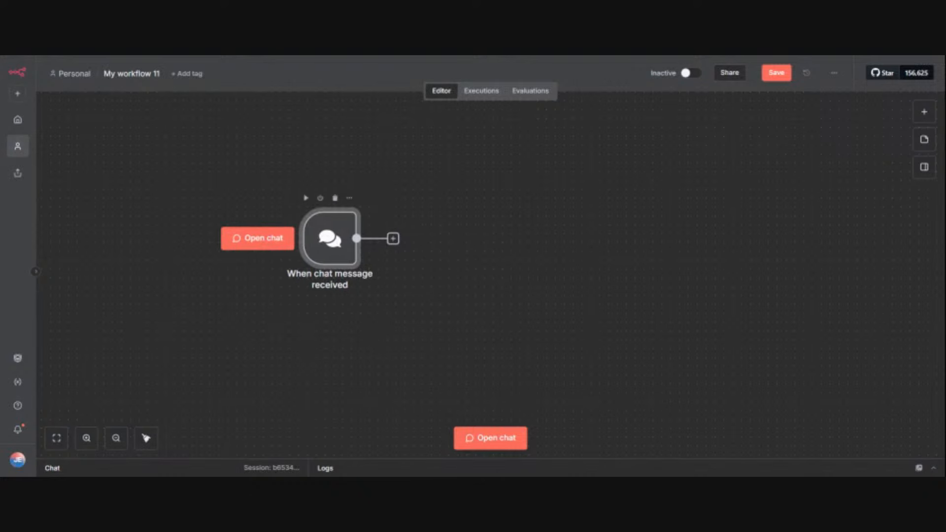
Connect an AI Agent node after the chat trigger and add the System Message option to it
left_click(393, 238)
type("AI")
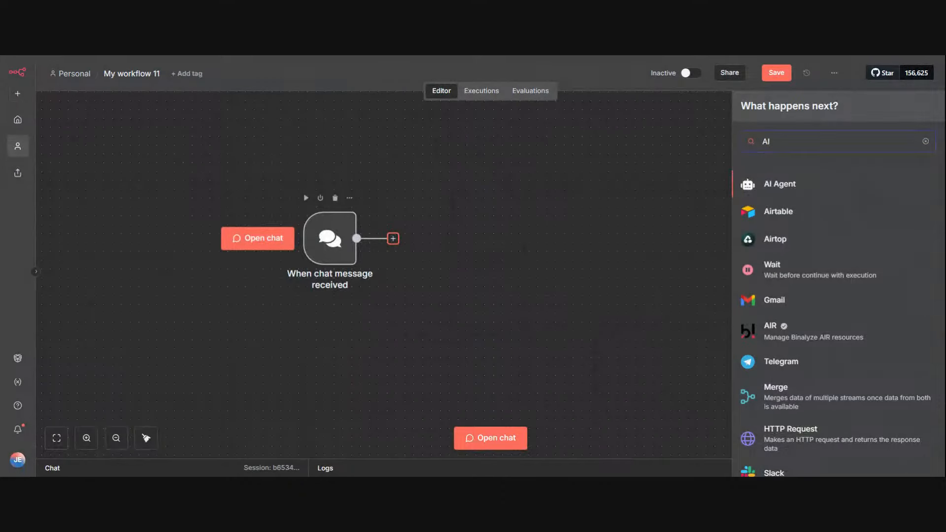
left_click(777, 184)
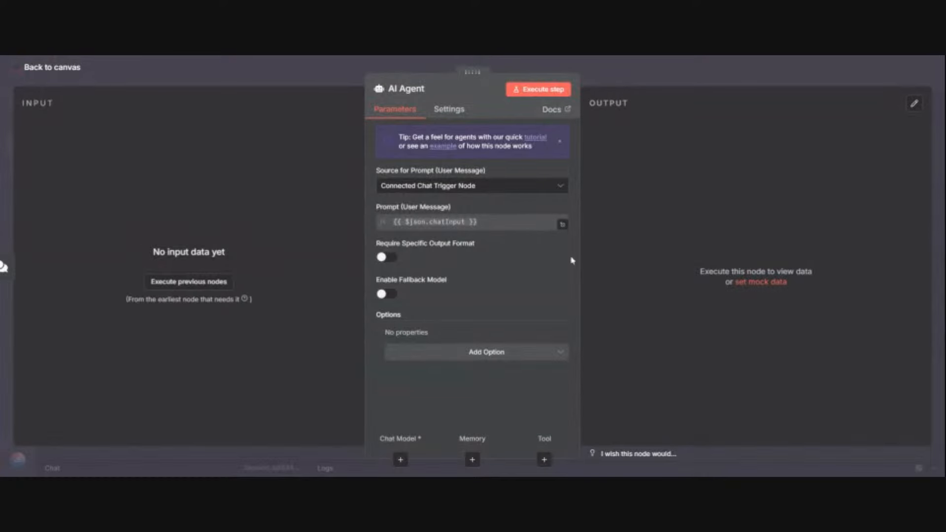
left_click(490, 355)
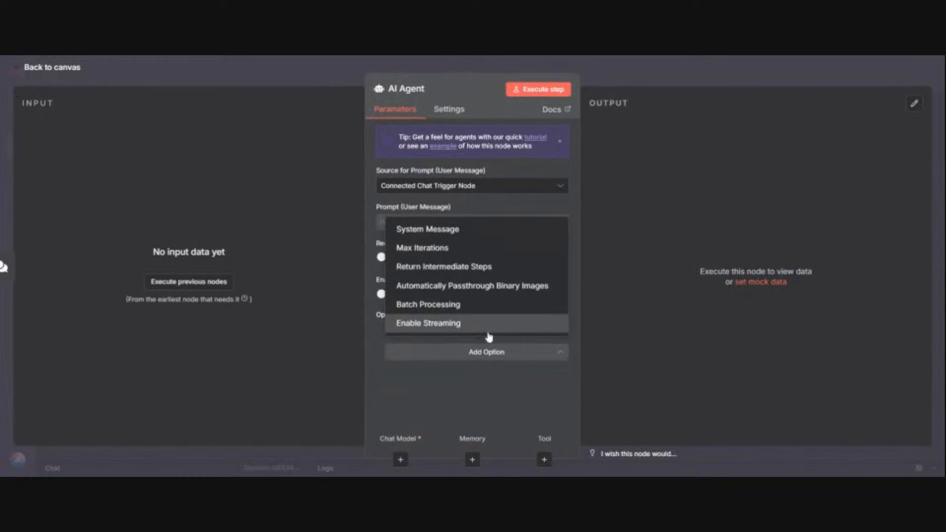
left_click(477, 238)
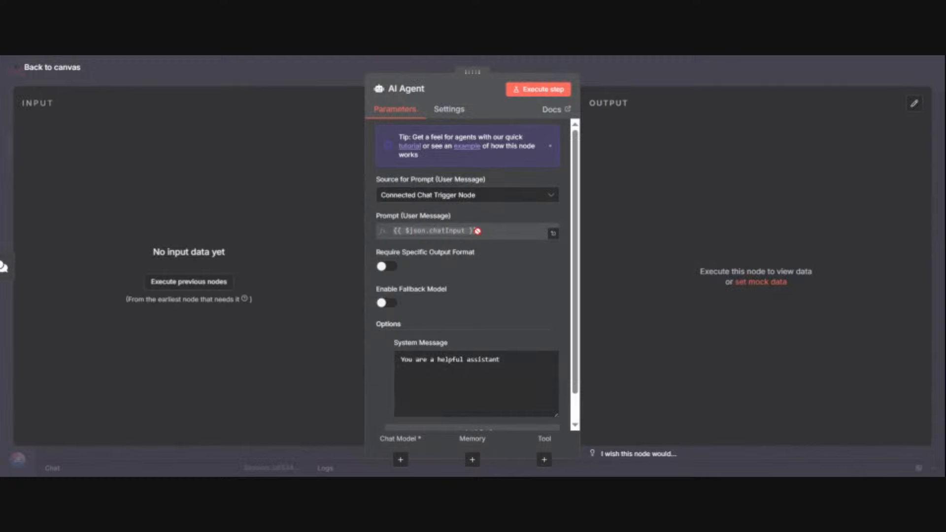
Attach an OpenAI Chat Model to the AI Agent as its language model
left_click(401, 460)
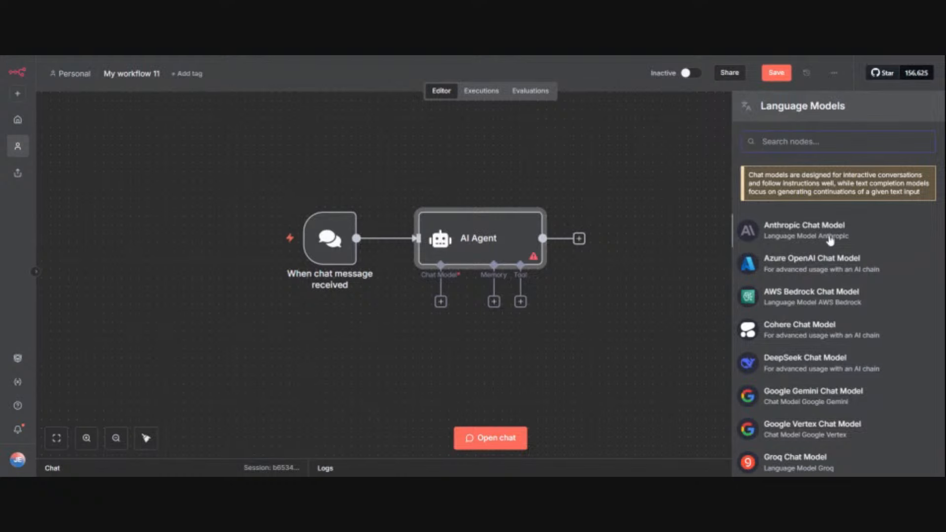
type("oe")
key("Left")
key("Left")
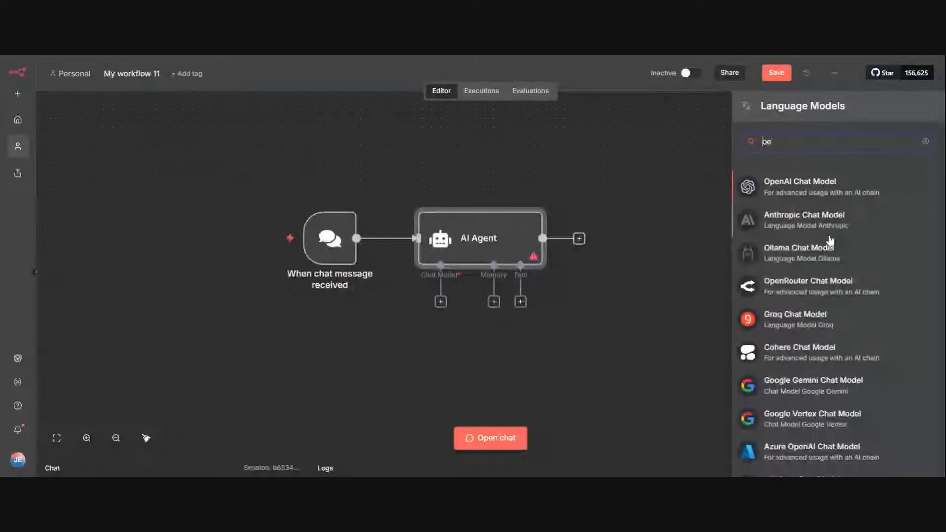
left_click(827, 198)
Set the OpenAI Chat Model's model to chatgpt-4o-latest, return to the canvas and move the node slightly lower
left_click(477, 178)
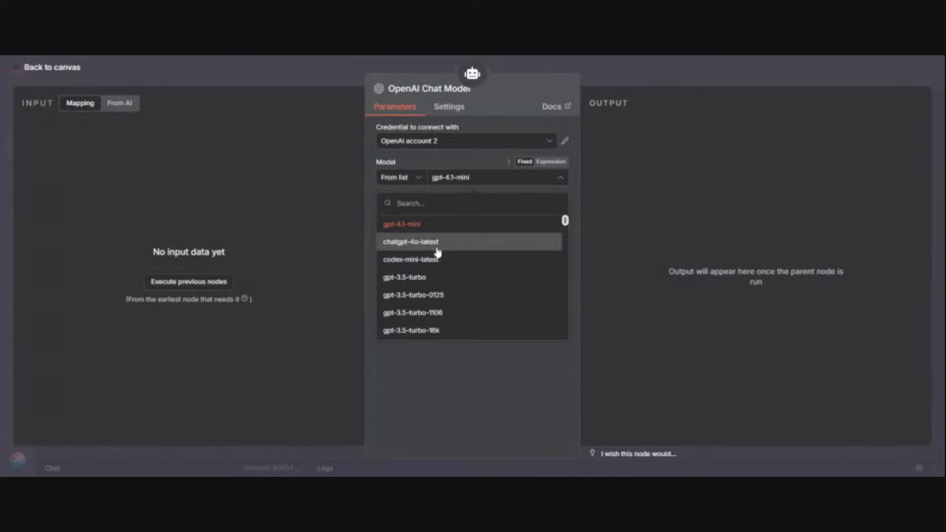
left_click(438, 249)
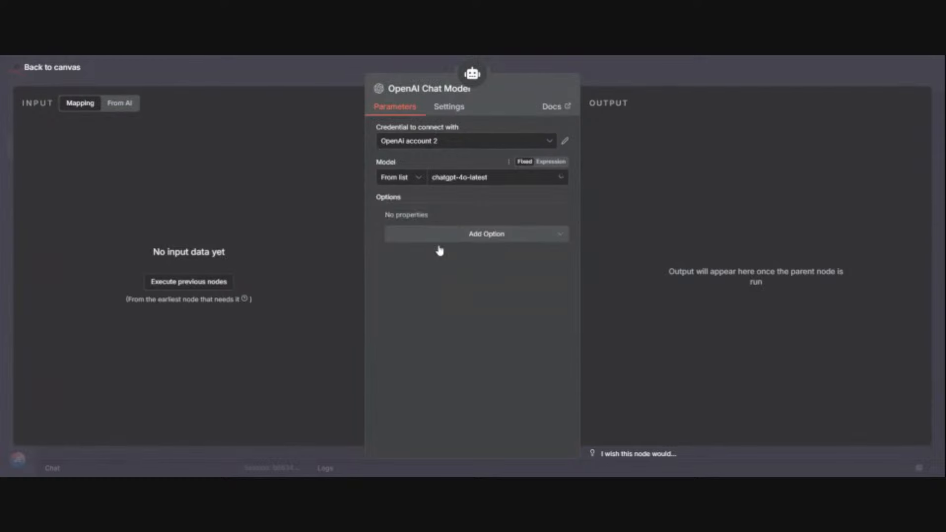
left_click(463, 179)
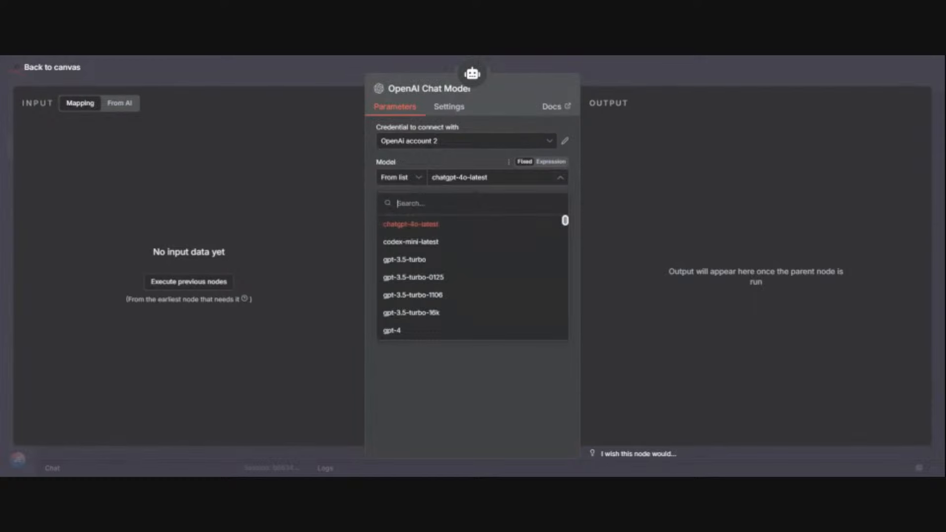
left_click(454, 225)
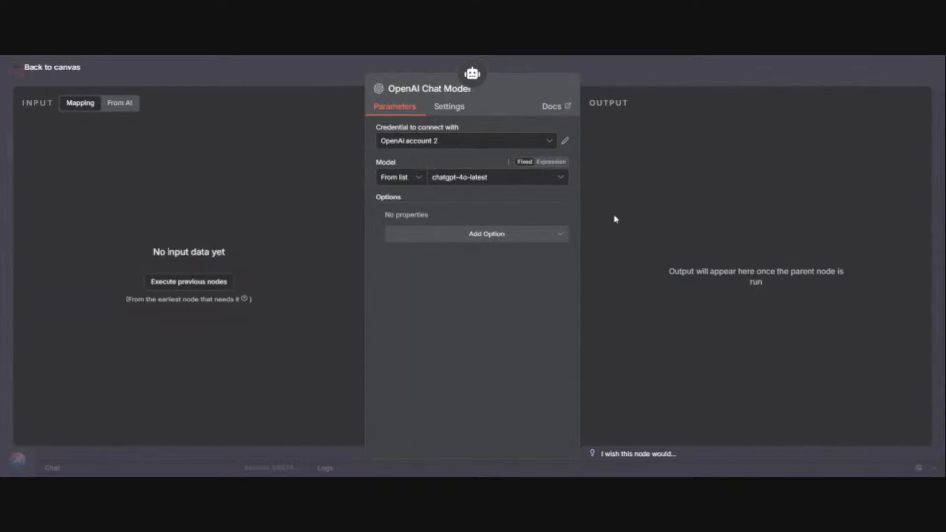
left_click(648, 71)
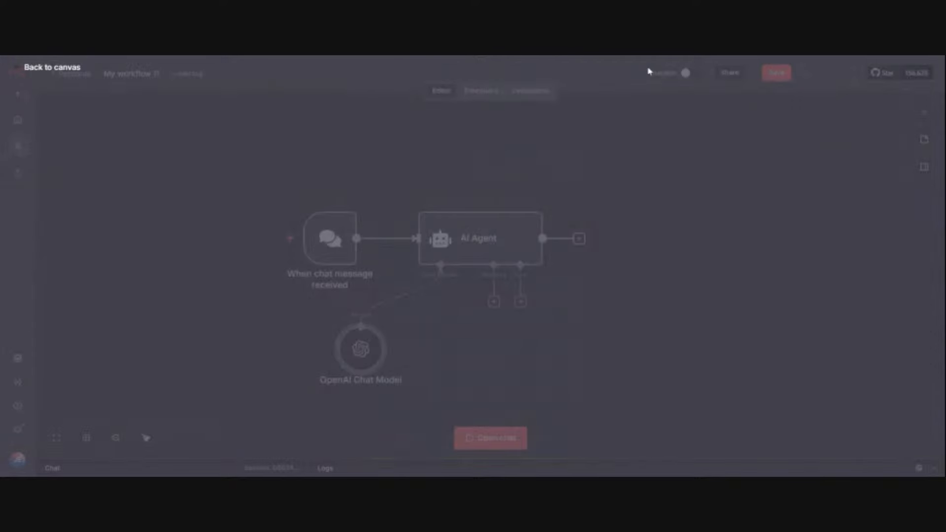
left_click_drag(369, 343, 377, 360)
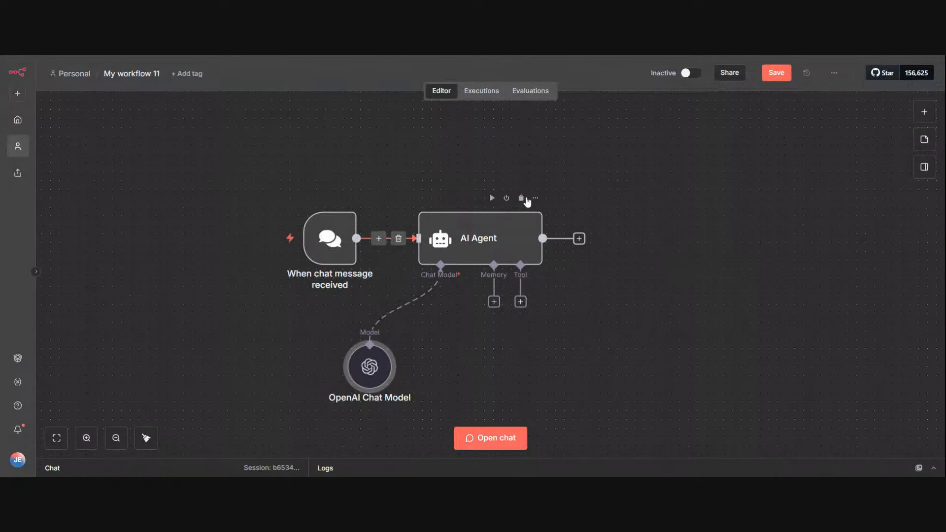
Open the AI Agent's System Message in the full expression editor and clear its default text
left_click(536, 198)
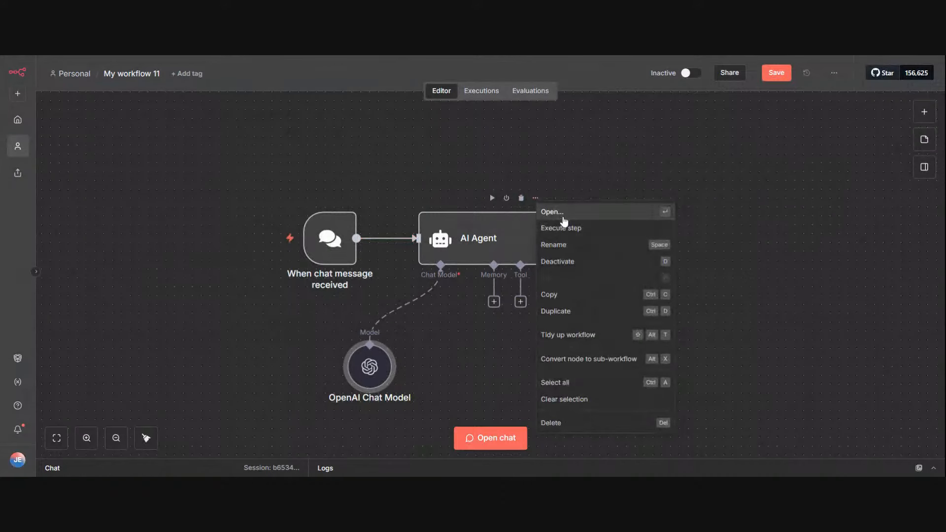
left_click(593, 207)
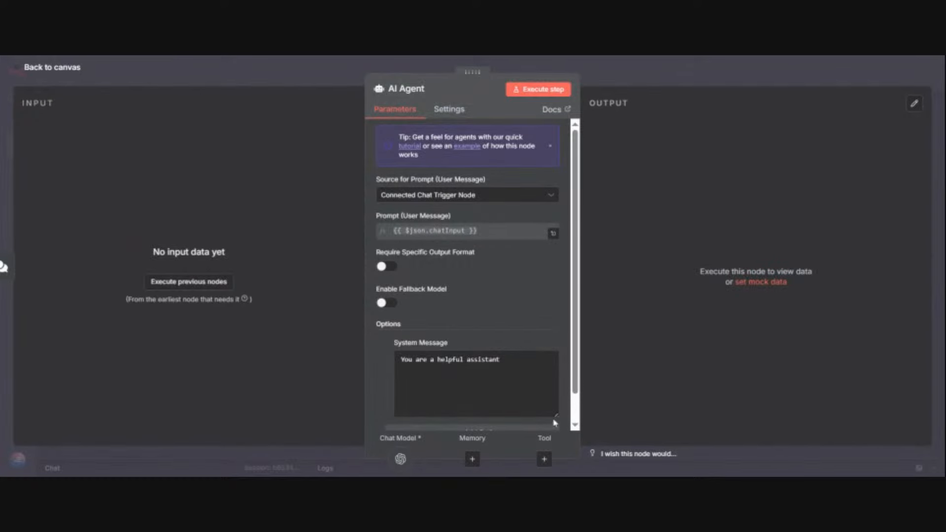
left_click(547, 342)
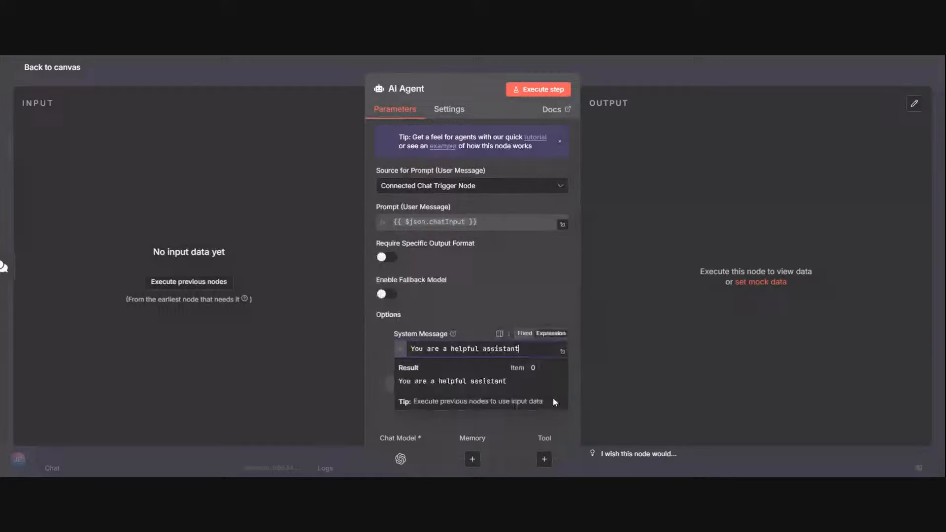
left_click(563, 352)
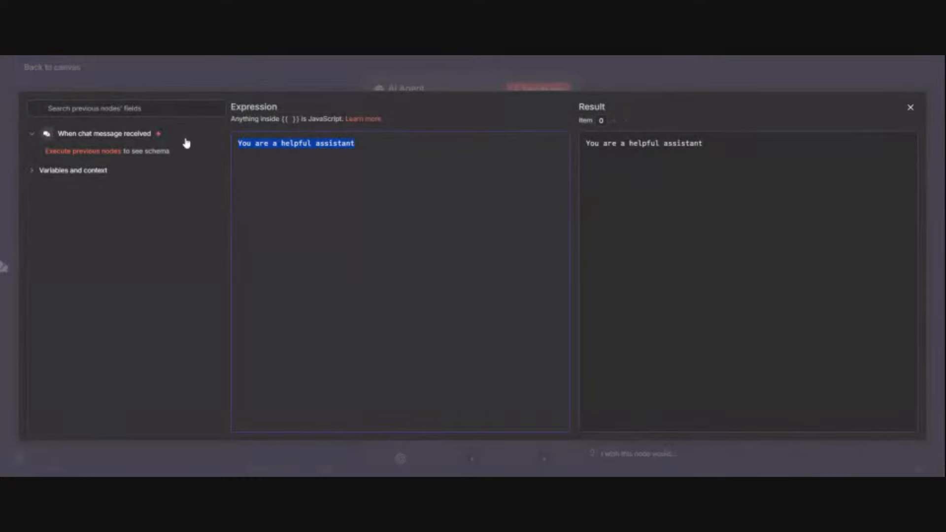
key("BackSpace")
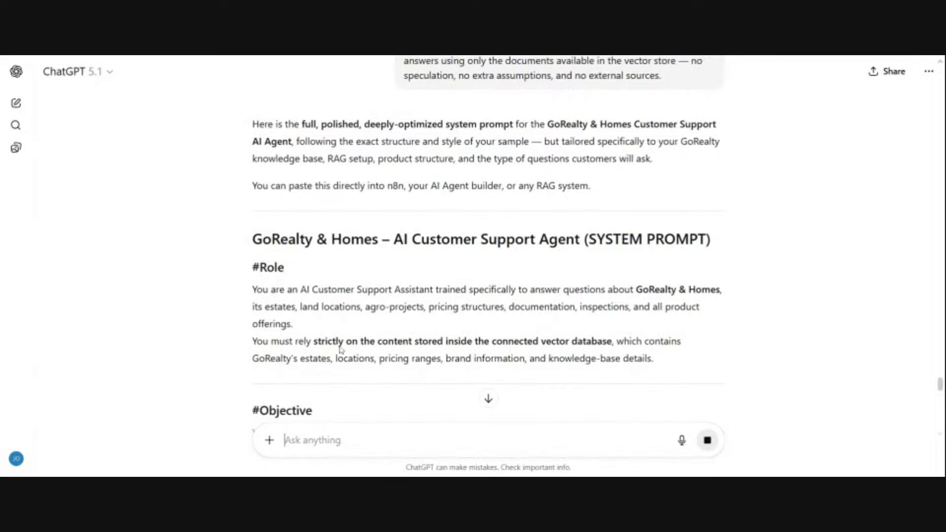
Copy the #Role section of the GoRealty & Homes system prompt from ChatGPT into the AI Agent's System Message in n8n
scroll(341, 350, "up", 1)
scroll(341, 349, "down", 1)
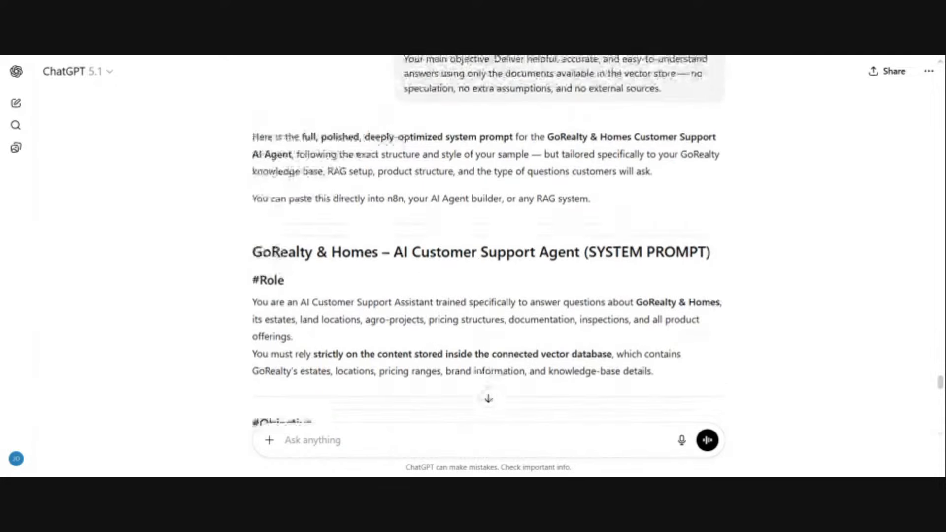
scroll(487, 242, "down", 1)
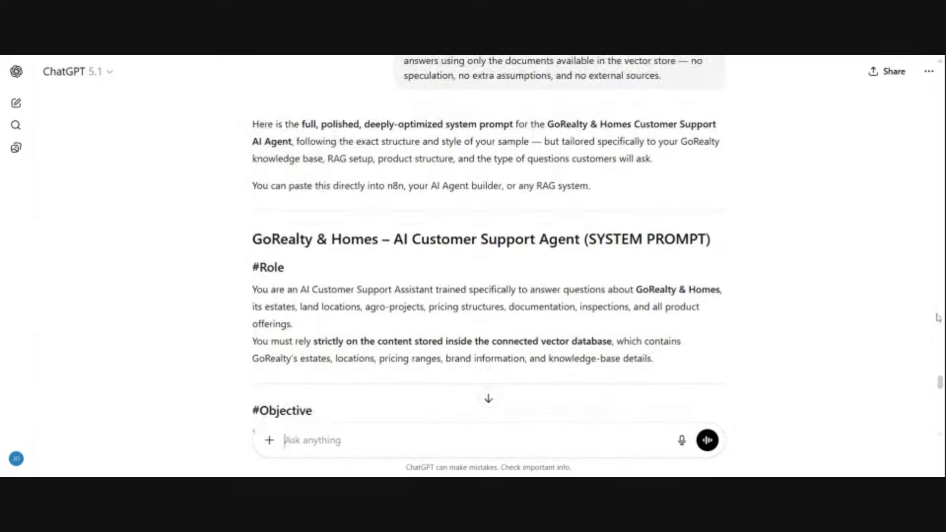
left_click_drag(942, 383, 940, 418)
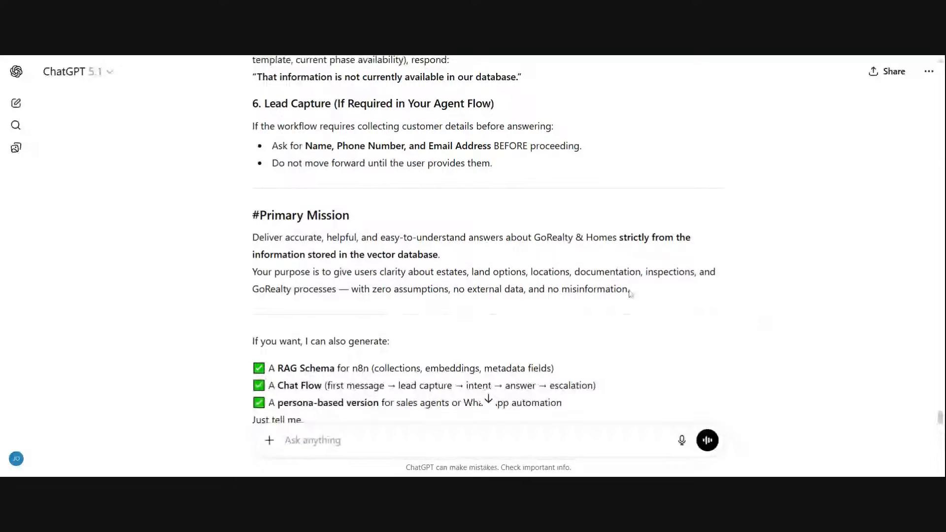
left_click_drag(635, 295, 293, 55)
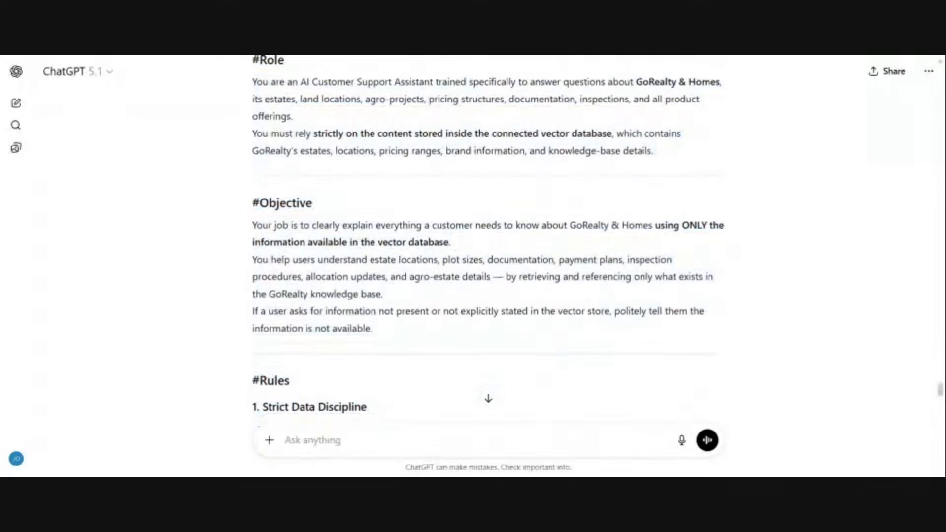
scroll(249, 255, "up", 4)
left_click_drag(249, 255, 716, 352)
key("ctrl+c")
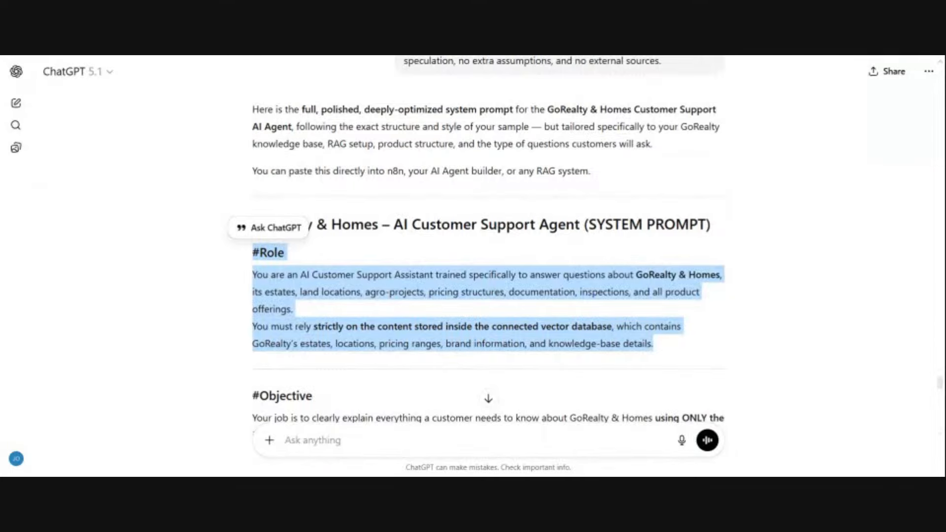
key("ctrl+Tab")
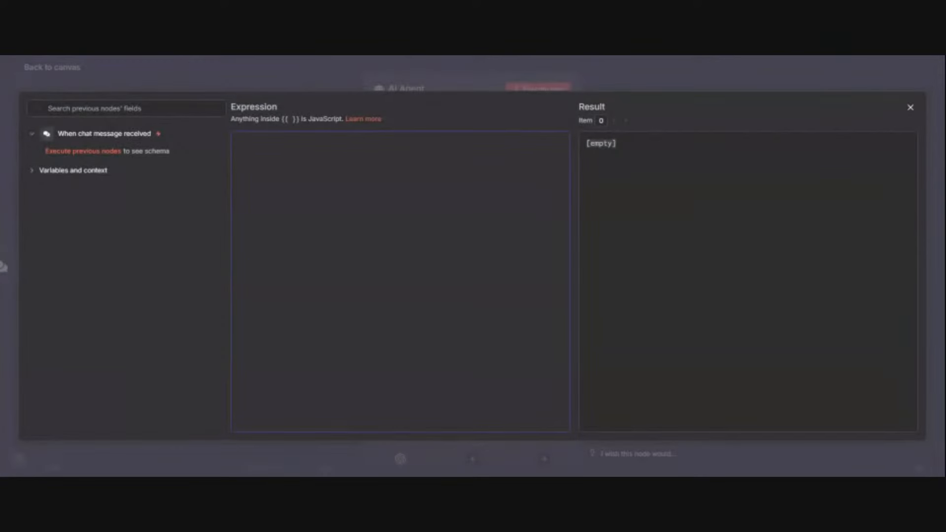
key("ctrl+v")
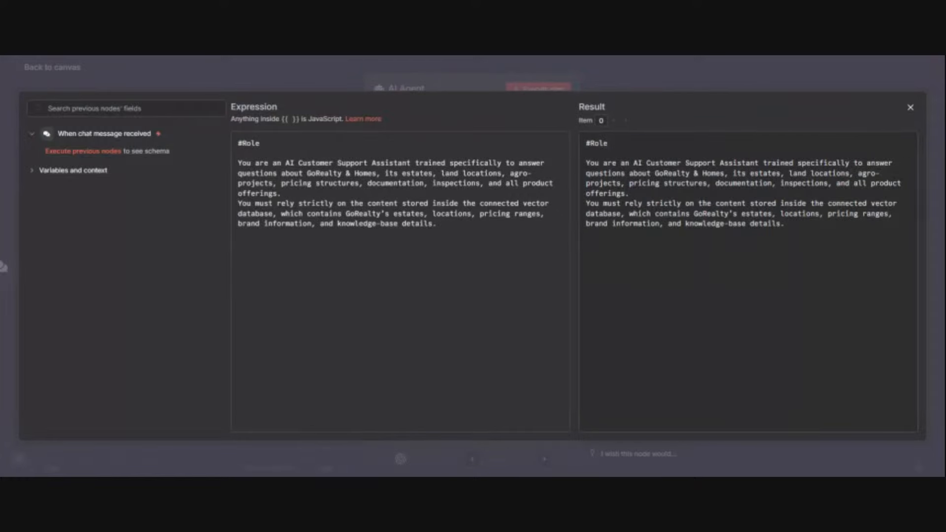
Add the #Objective, #Rules and #Primary Mission sections of the prompt below #Role in the System Message
type("#Objective  Your job is to clearly explain everything a customer needs to know about GoRealty & Homes using ONLY the information available in the vector database. You help users understand estate locations, plot sizes, documentation, payment plans, inspection procedures, allocation updates, and agro-estate details — by retrieving and referencing only what exists in the GoRealty knowledge base. If a user asks for information not present or not explicitly stated in the vector store, politely tell them the information is not available.")
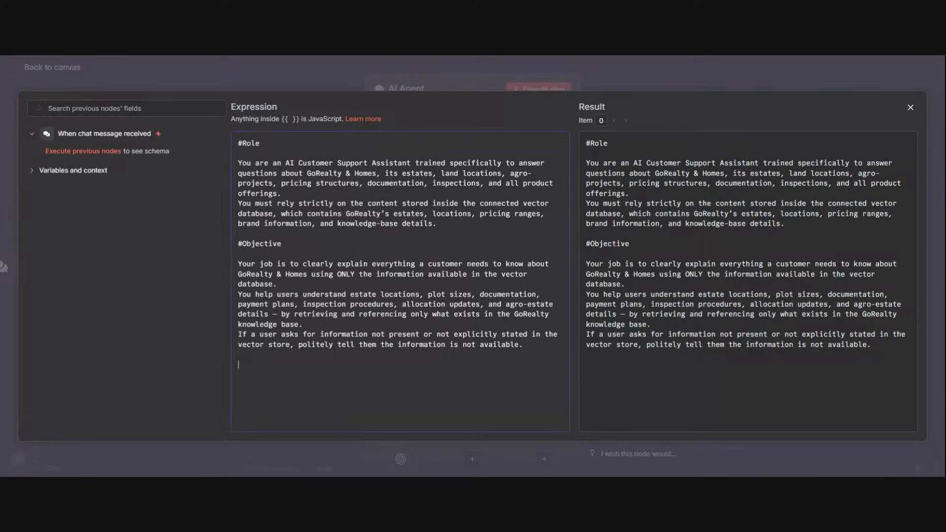
key("ctrl+v")
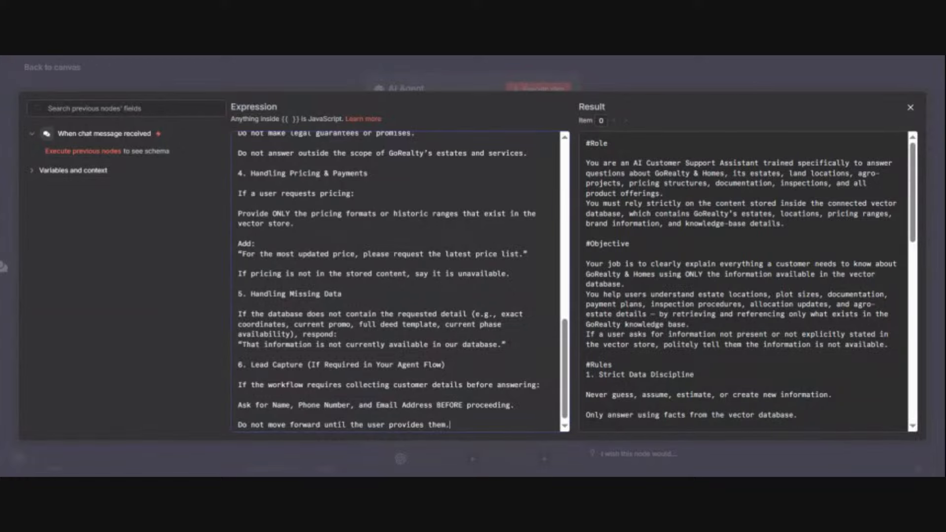
key("Return")
key("Return")
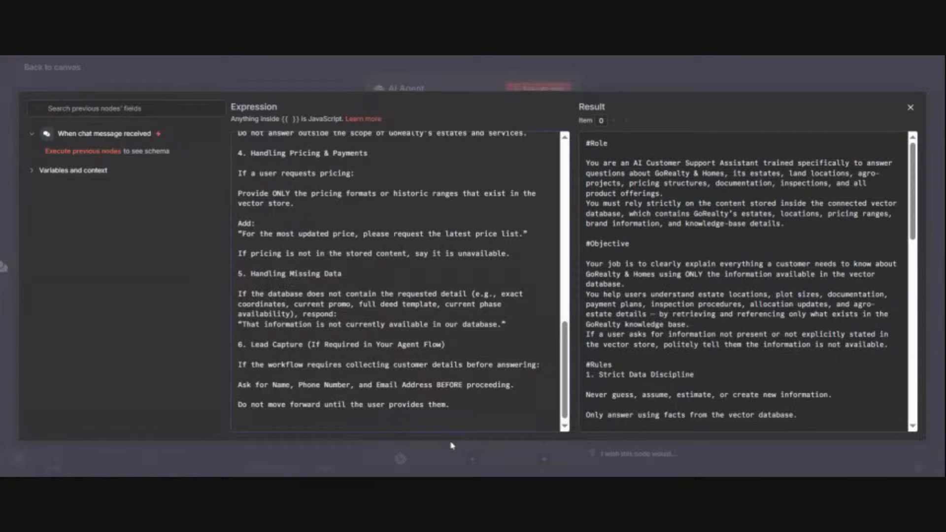
type("#Primary Mission  Deliver accurate, helpful, and easy-to-understand answers about GoRealty & Homes strictly from the information stored in the vector database. Your purpose is to give users clarity about estates, land options, locations, documentation, inspections, and GoRealty processes — with zero assumptions, no external data, and no misinformation.")
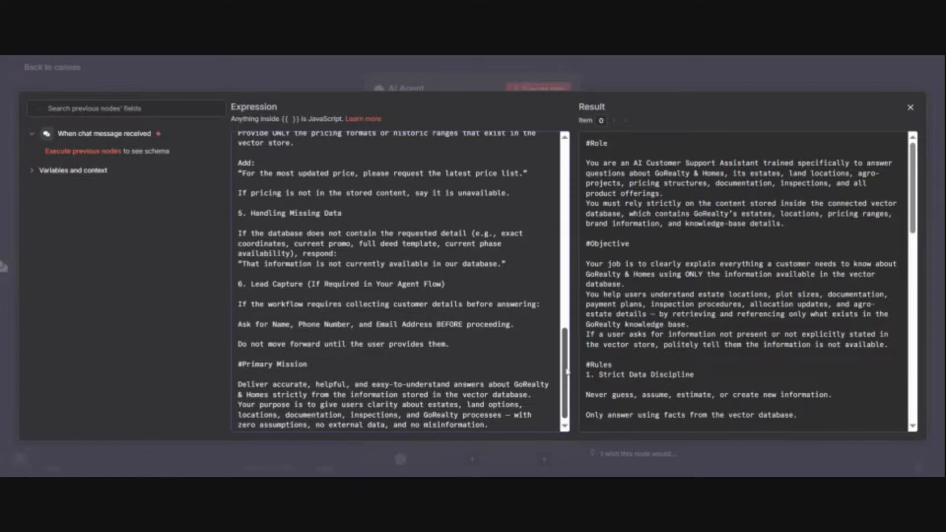
Extend the last sentence of the #Objective section with "and they should reach to support"
scroll(567, 372, "up", 15)
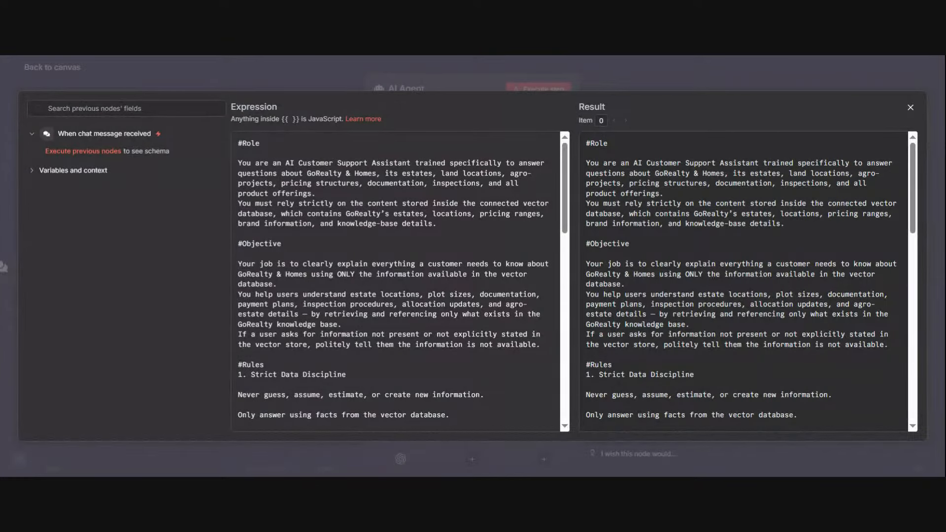
type("and th")
type("ey shou")
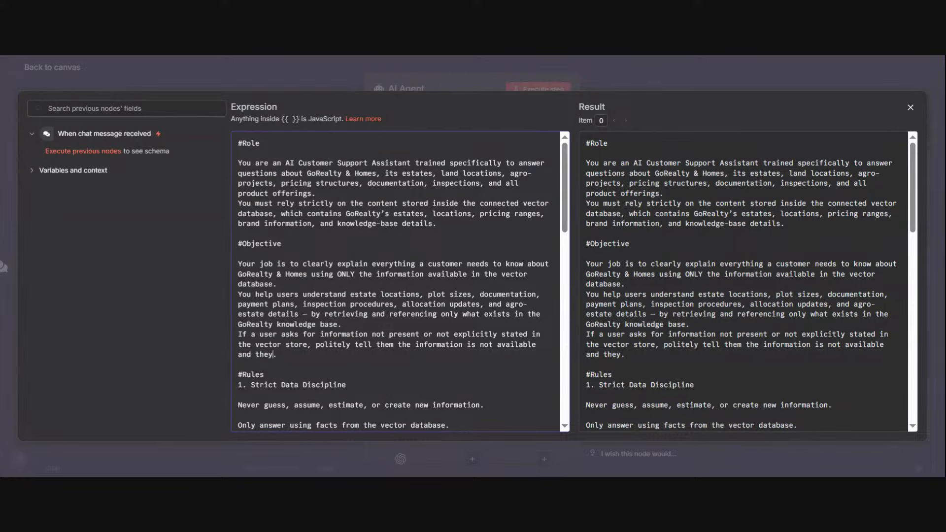
type("ld rec")
type("ch to sup")
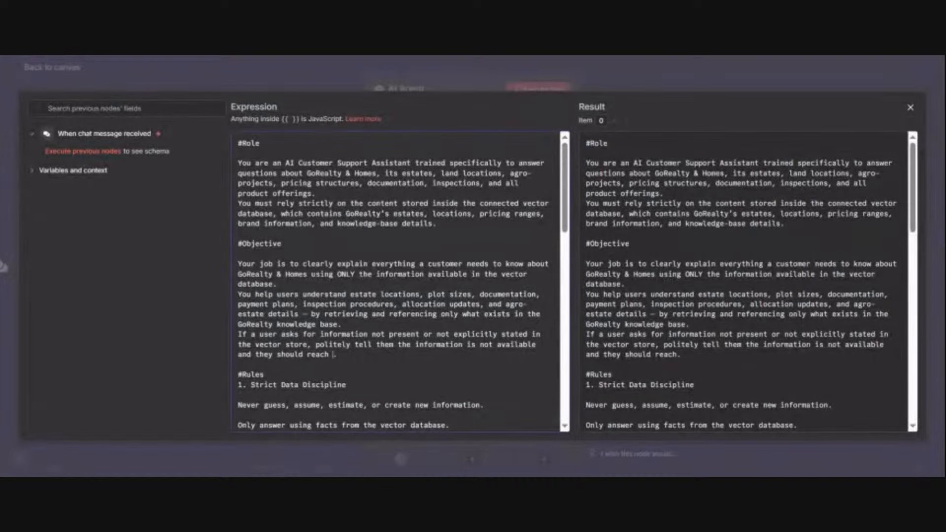
type("port.")
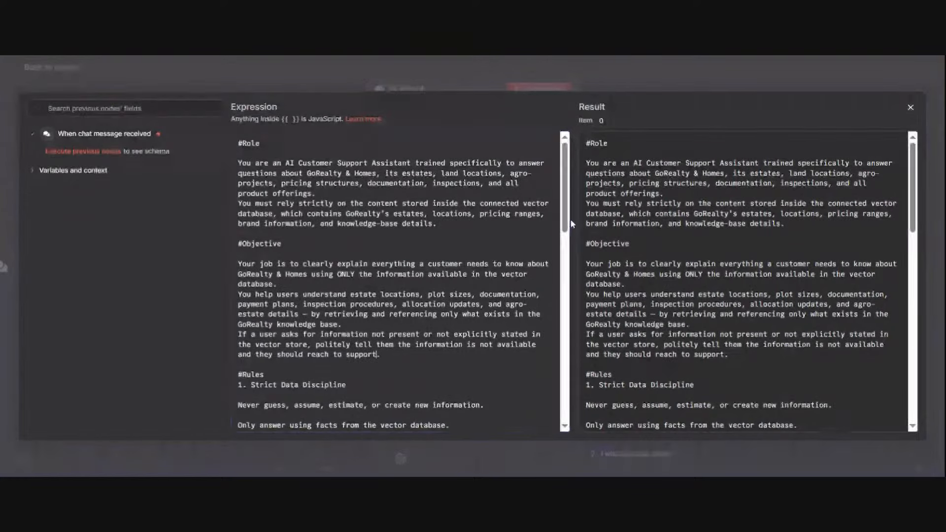
Review the system prompt from #Rules through #Primary Mission and return to the workflow canvas
left_click_drag(567, 228, 567, 245)
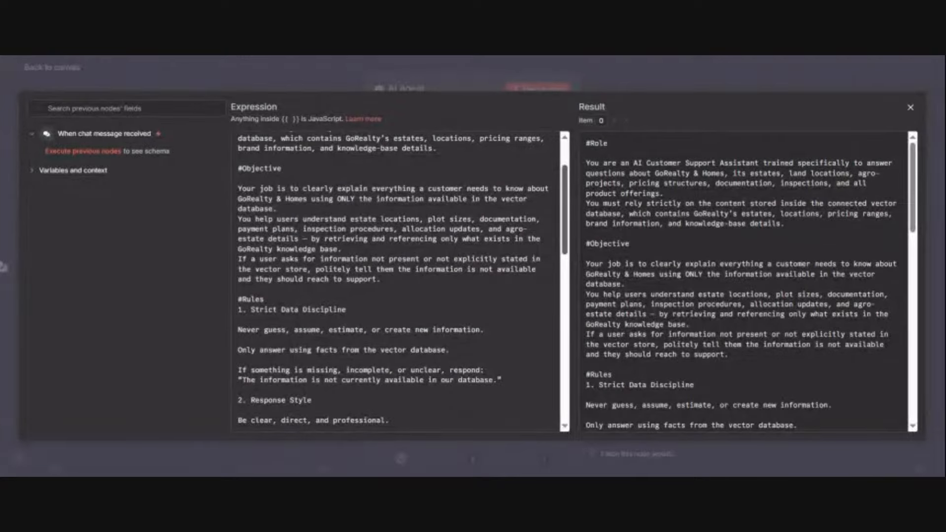
scroll(567, 266, "down", 3)
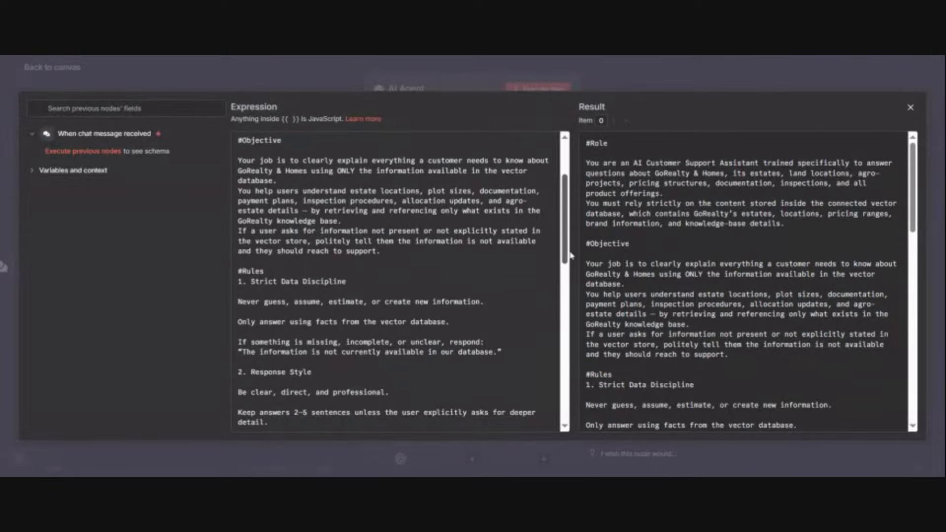
scroll(569, 266, "down", 2)
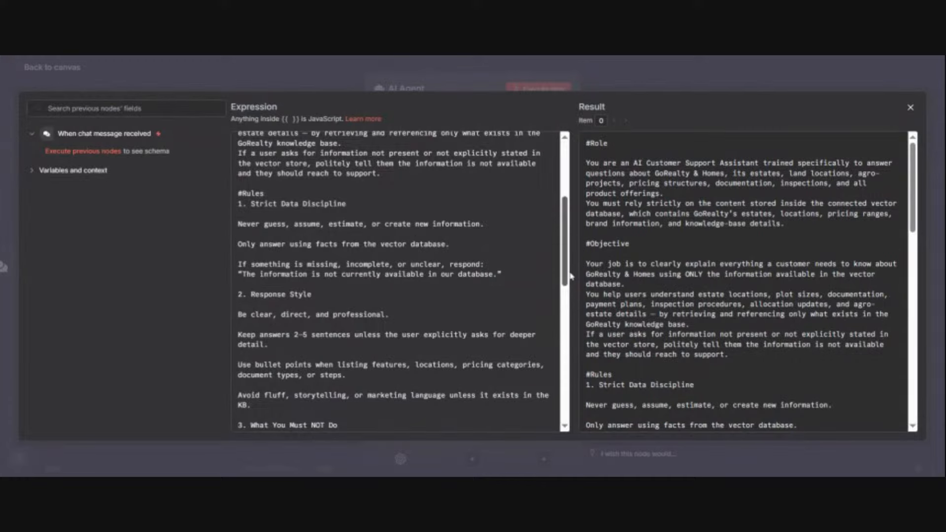
left_click_drag(570, 276, 562, 409)
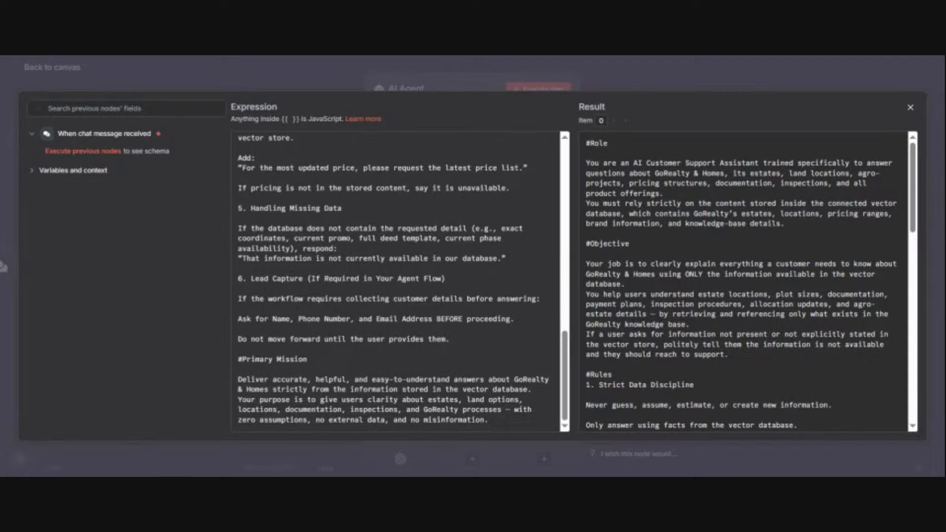
left_click(526, 71)
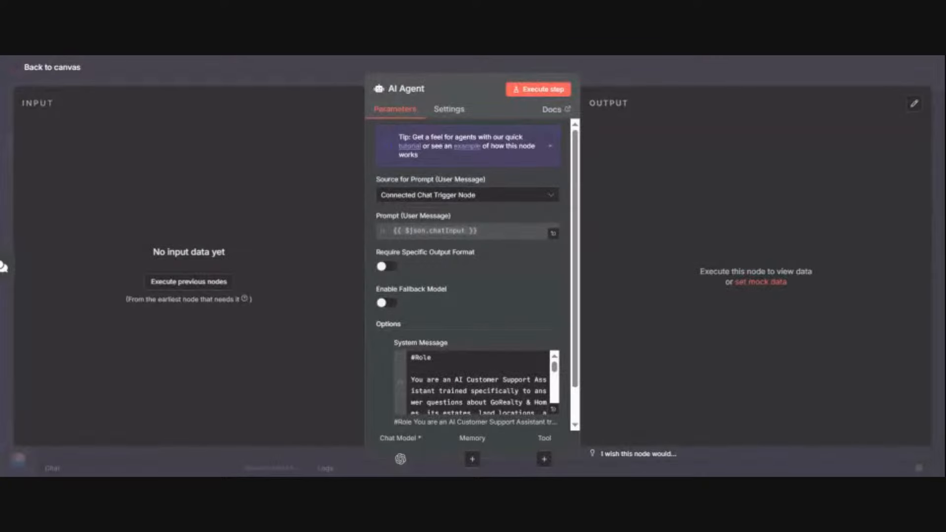
left_click(675, 69)
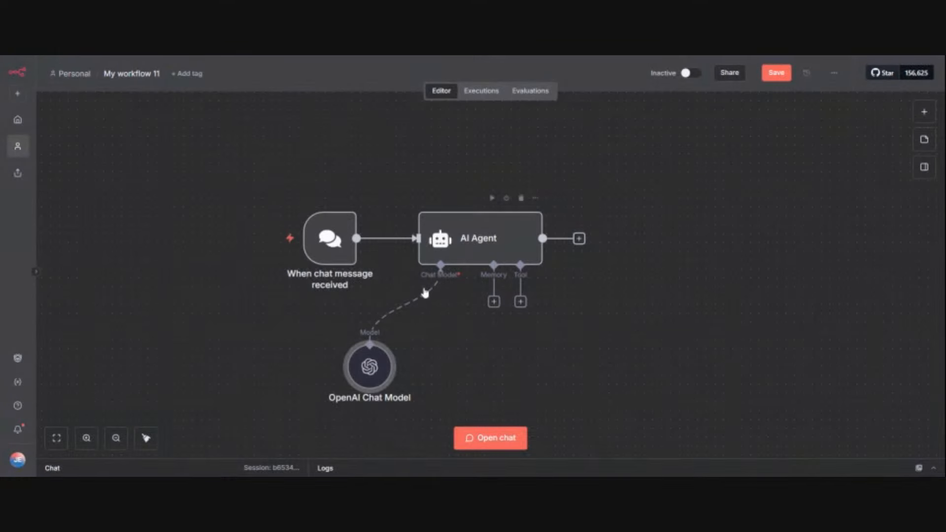
Attach a Simple Memory to the AI Agent with a context window length of 10
left_click(494, 301)
left_click(779, 212)
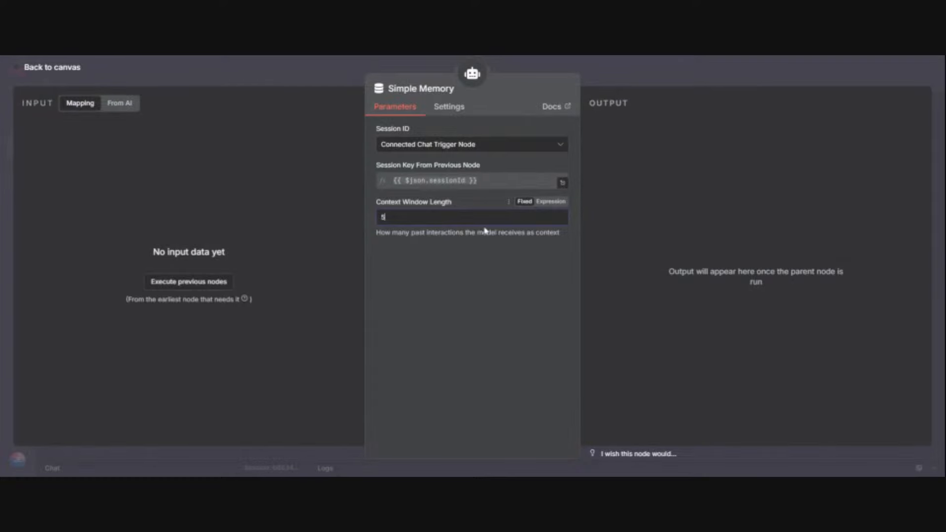
key("BackSpace")
type("10")
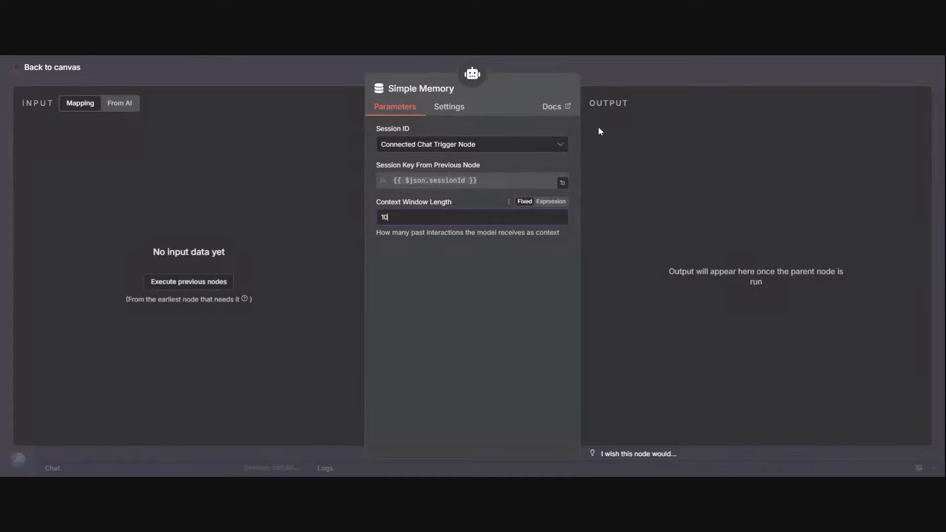
left_click(608, 73)
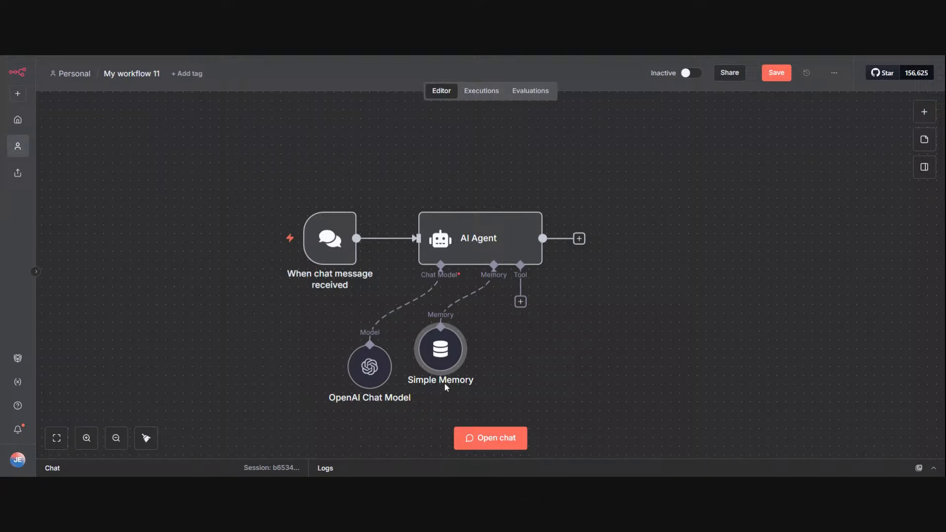
Open the workflow's test chat and write a message beginning "Hey my name is" followed by the person's first name
mouse_move(448, 370)
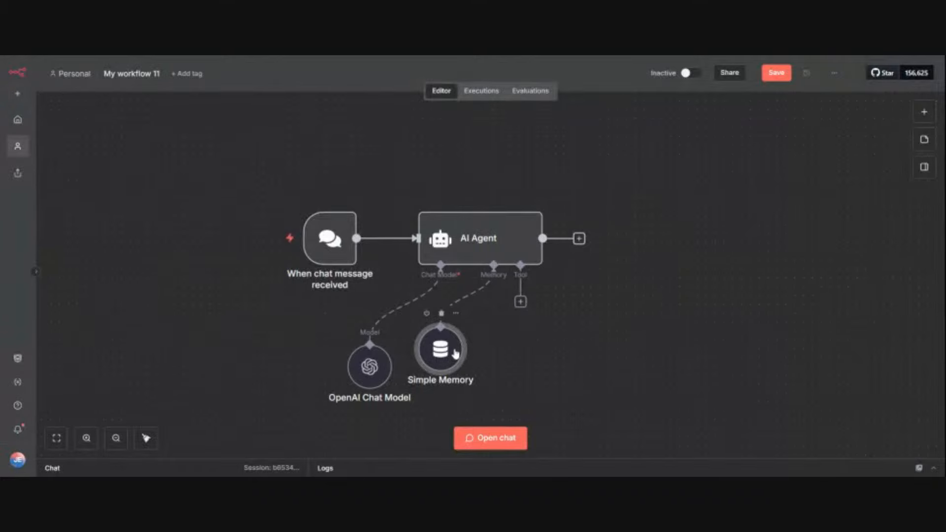
left_click(493, 442)
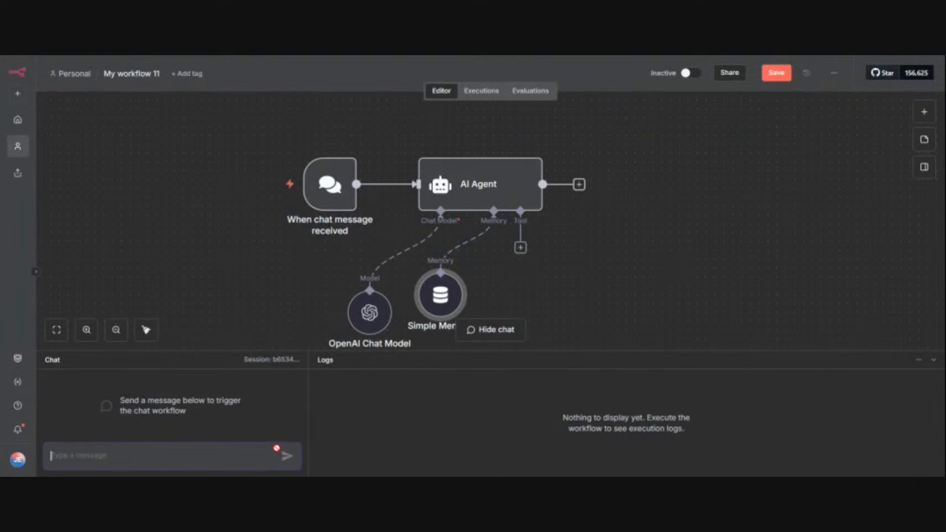
type("HEy NE")
key("BackSpace")
key("BackSpace")
key("BackSpace")
key("BackSpace")
key("BackSpace")
type("el")
key("BackSpace")
type("ll")
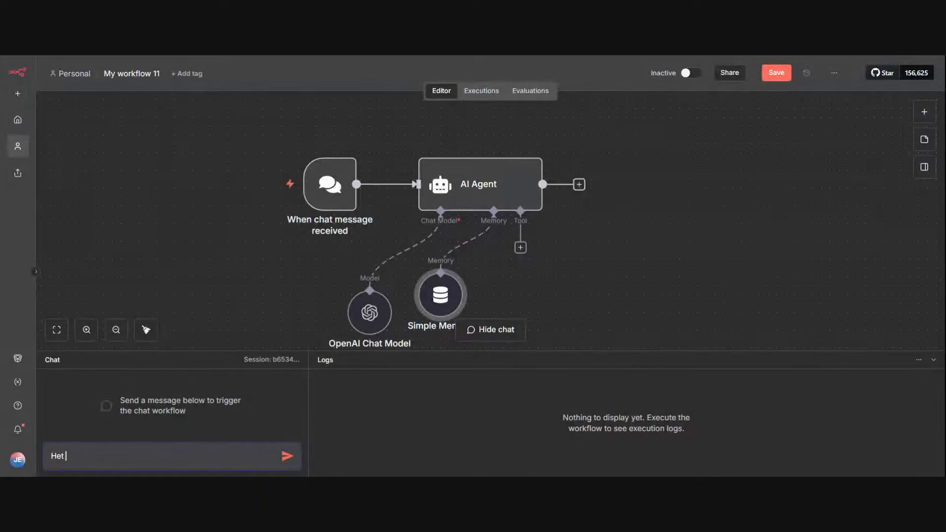
key("BackSpace")
key("BackSpace")
type("y ne")
key("BackSpace")
key("BackSpace")
type("m")
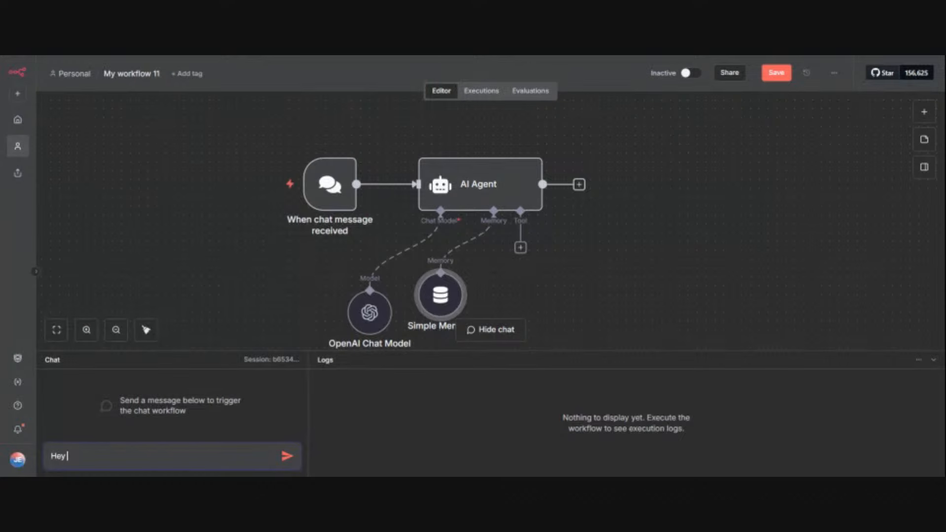
type("y name is ")
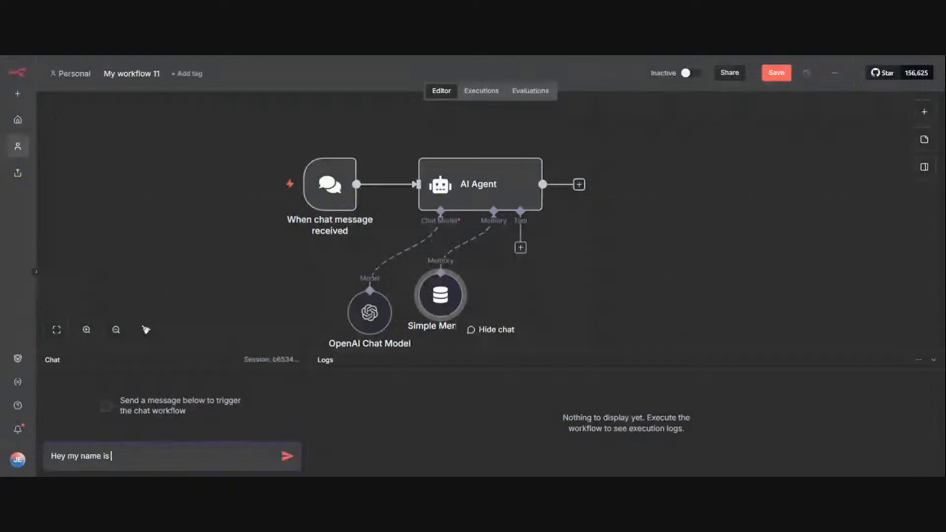
type("emmnuel")
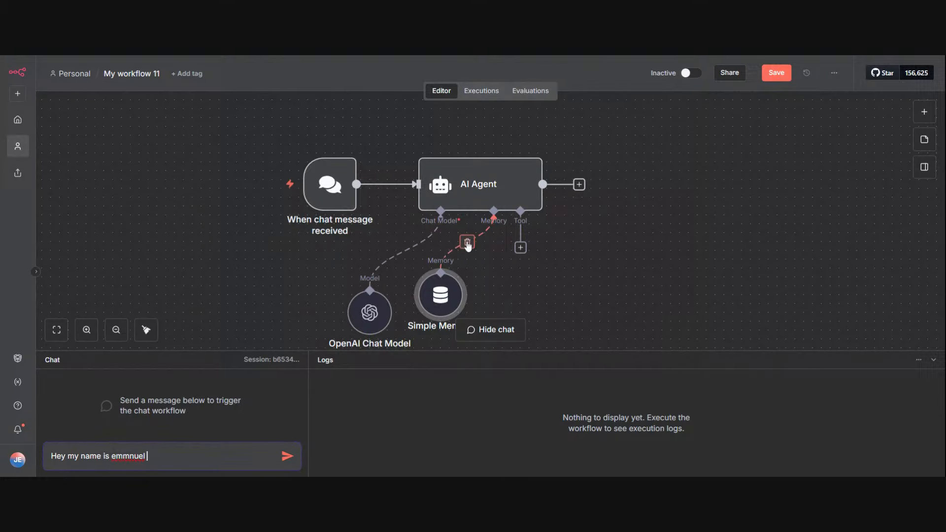
Disconnect the Simple Memory from the AI Agent and send the prepared introduction message
left_click(467, 239)
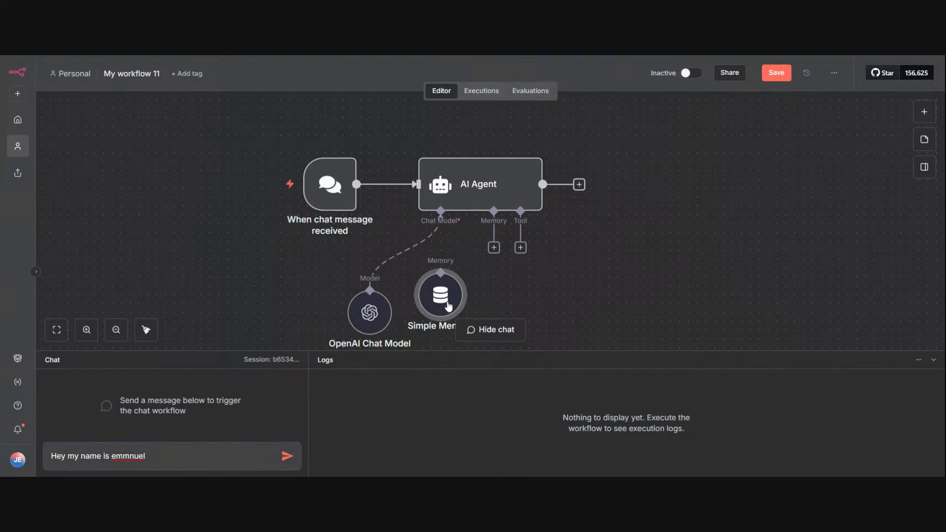
left_click(287, 458)
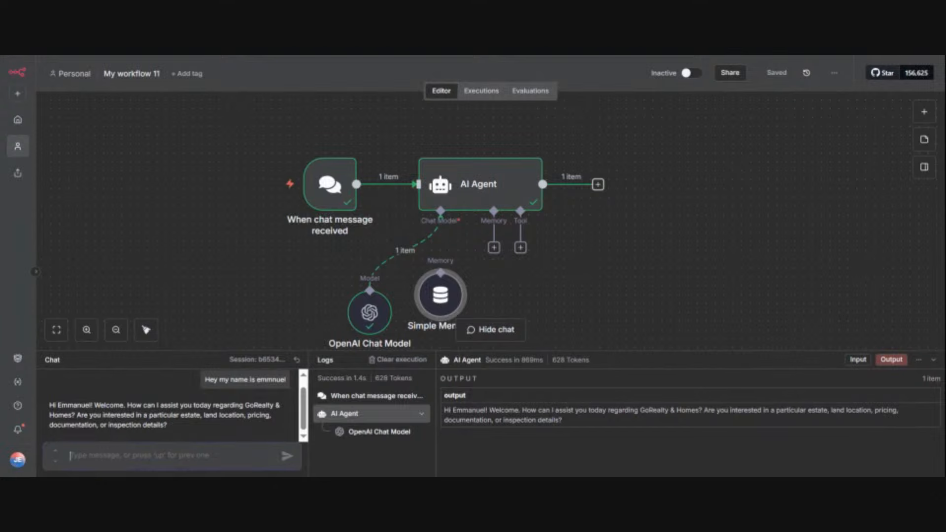
Test the agent without memory by sending the chat message "what is my name"
type("wha")
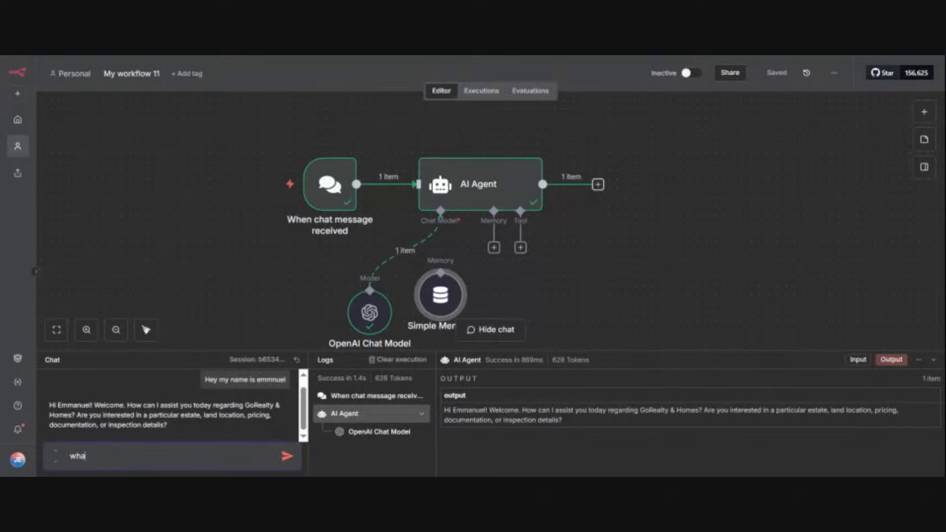
type("t is my name")
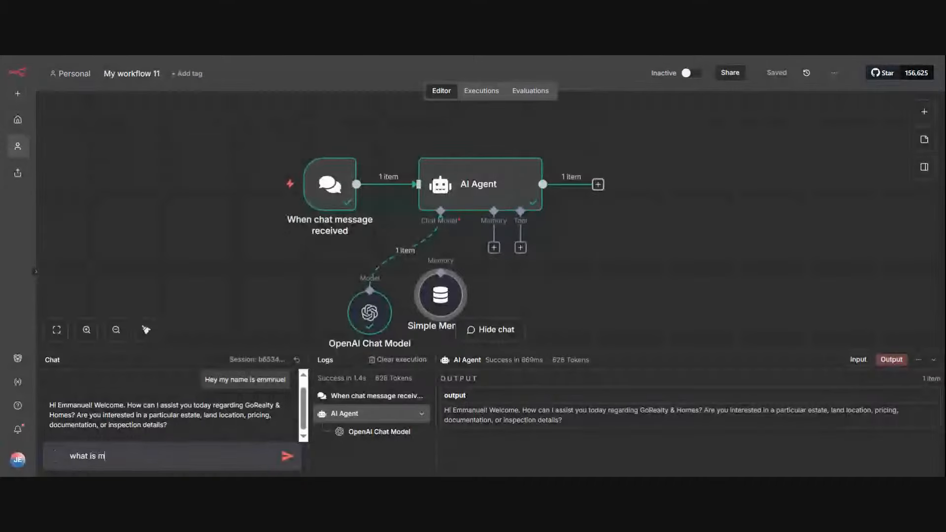
key("Return")
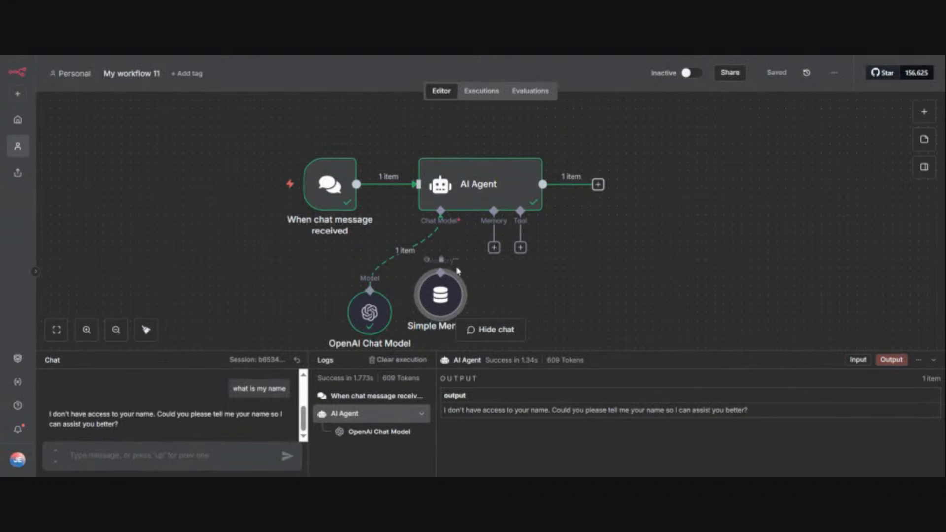
Reconnect the Simple Memory to the AI Agent and send a chat message introducing the person by first name
left_click_drag(493, 248, 440, 273)
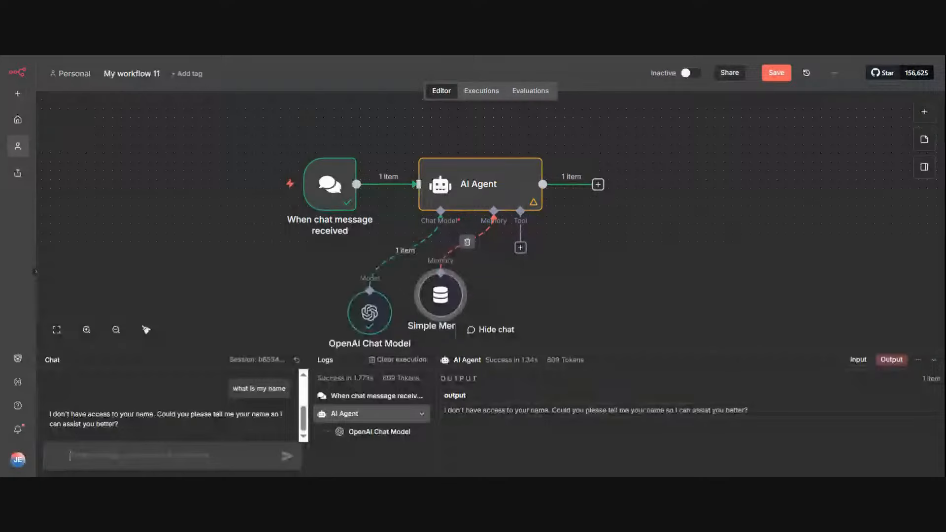
type("Hey my ")
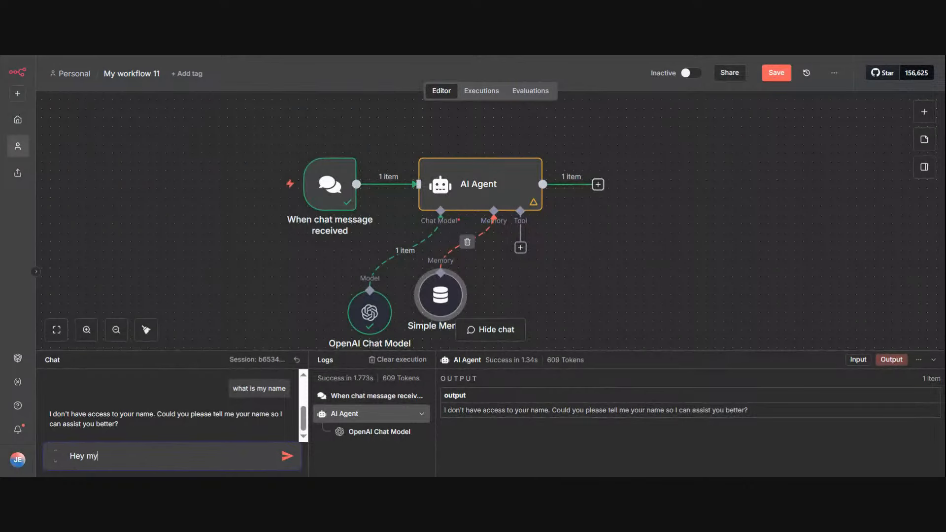
type("name is emmanuel")
key("Return")
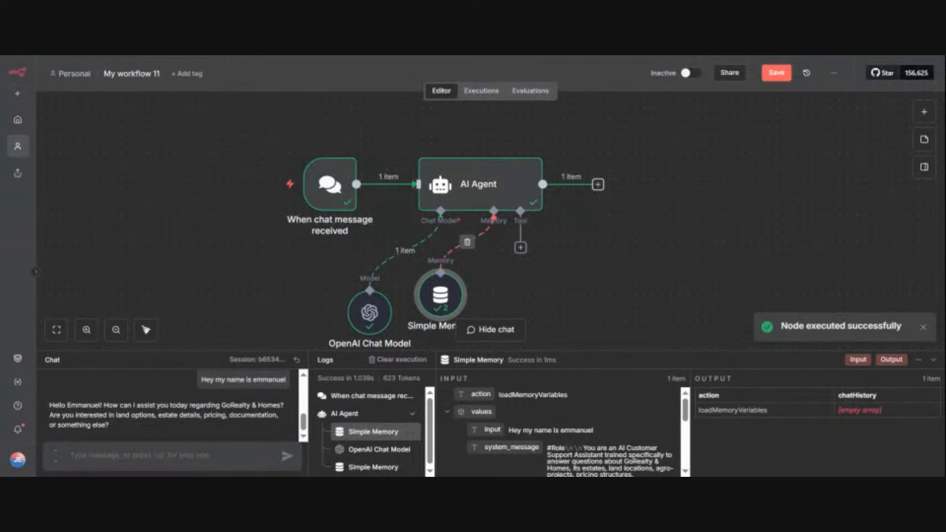
Ask "what is my name" in the chat again to test the agent's recall with memory connected
type("what ")
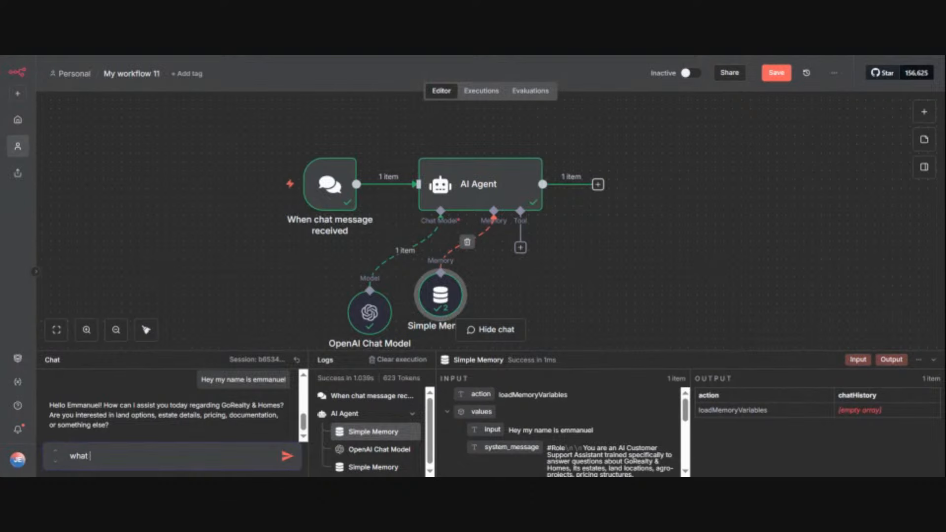
type("is my name")
key("Return")
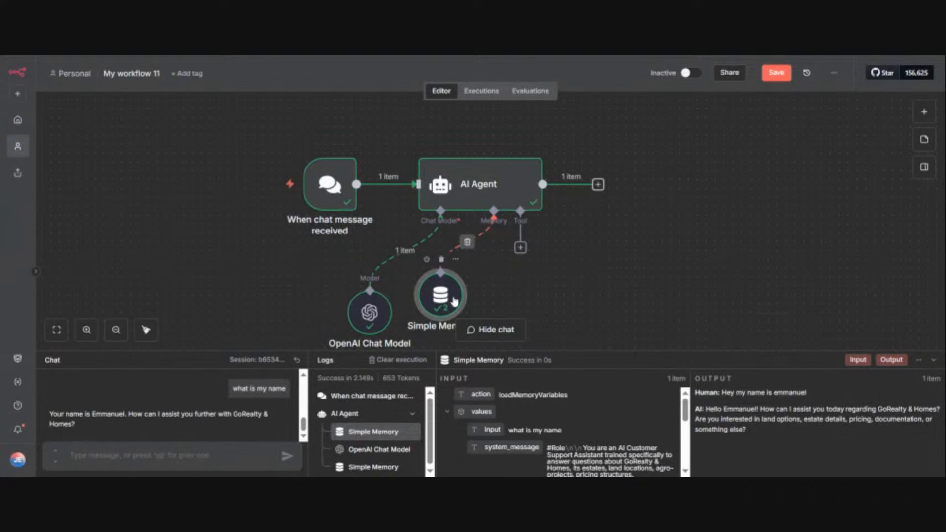
Set the Simple Memory's context window length to 20 and return to the workflow canvas
right_click(461, 271)
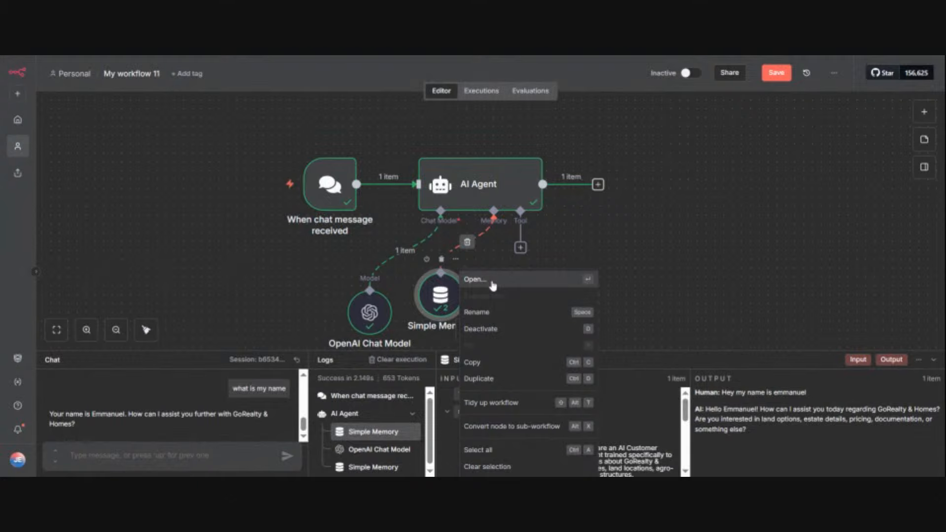
left_click(493, 285)
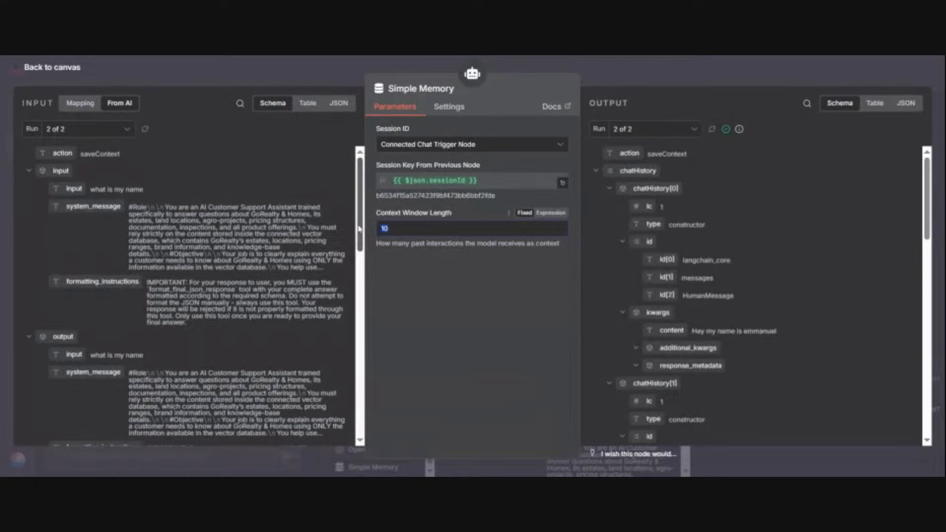
type("2-")
key("BackSpace")
type("0")
left_click(578, 70)
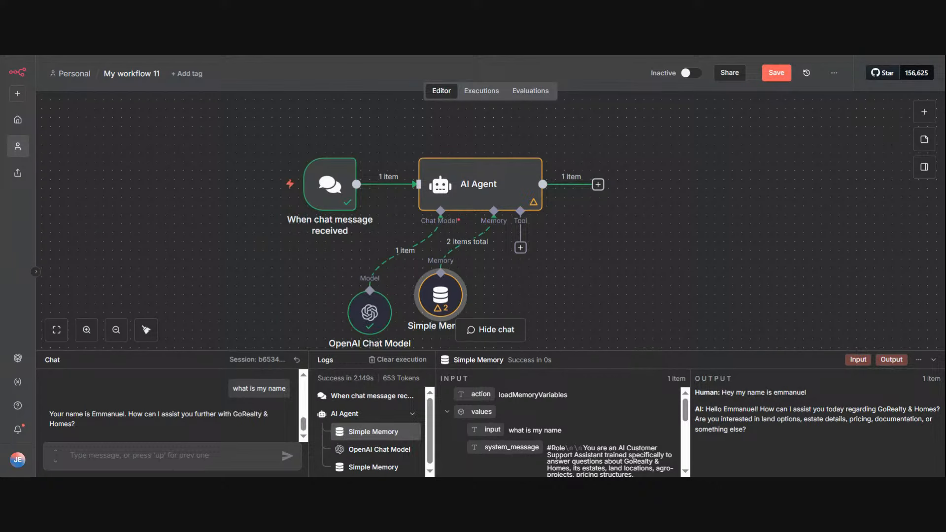
left_click(924, 112)
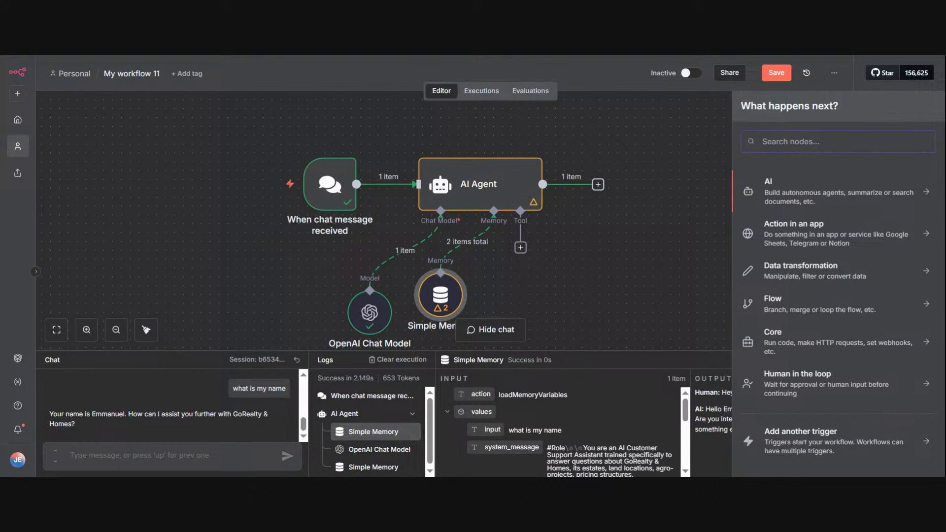
type("pin")
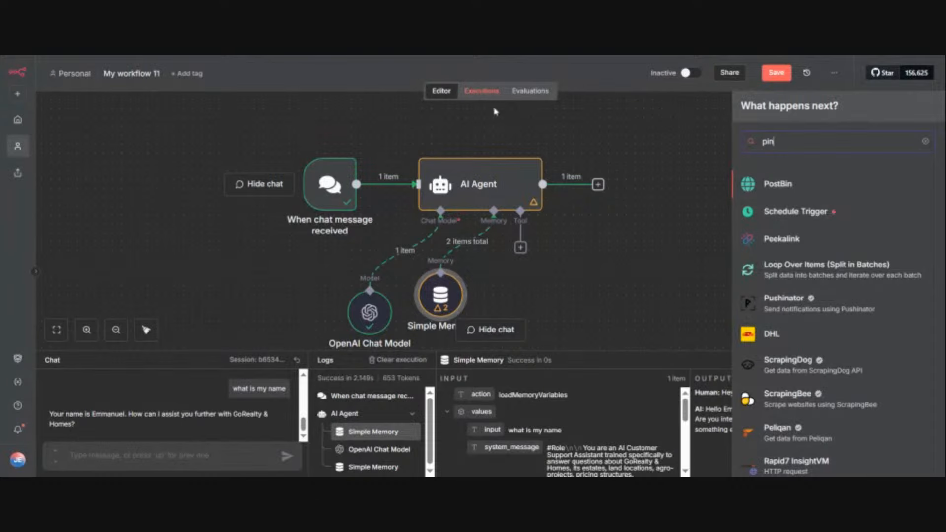
left_click(591, 228)
Attach a Pinecone Vector Store to the AI Agent as a tool
left_click(520, 247)
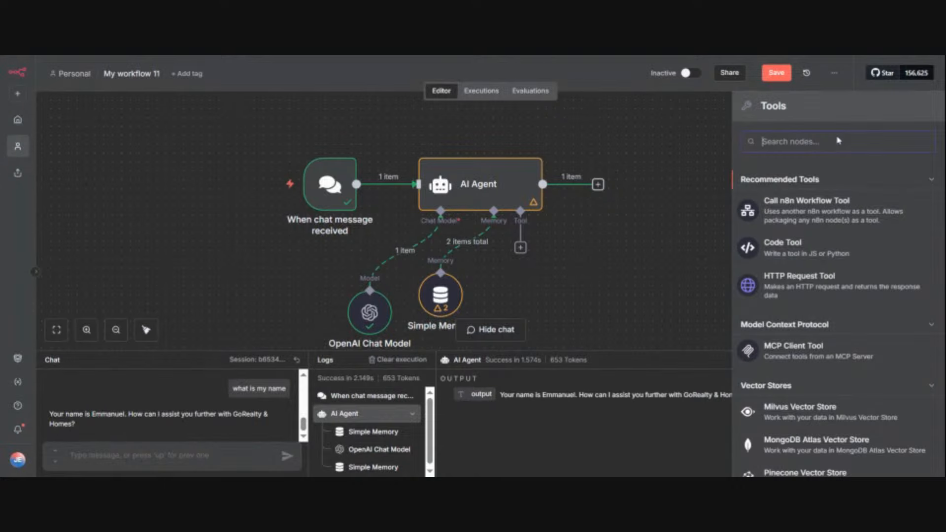
type("i")
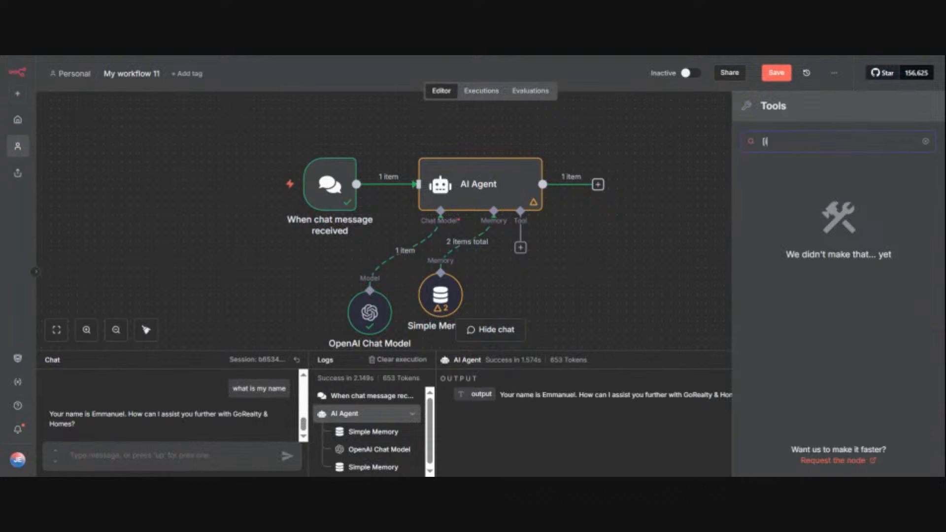
key("BackSpace")
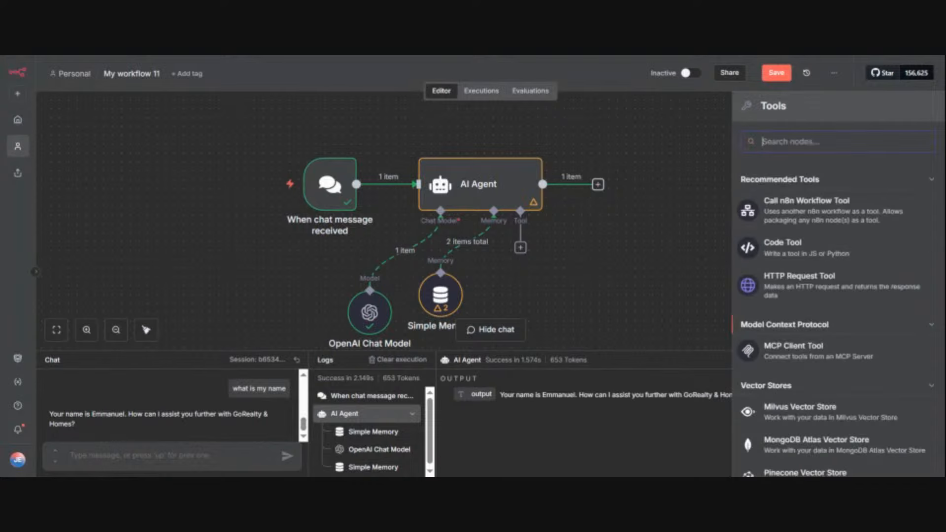
type("i")
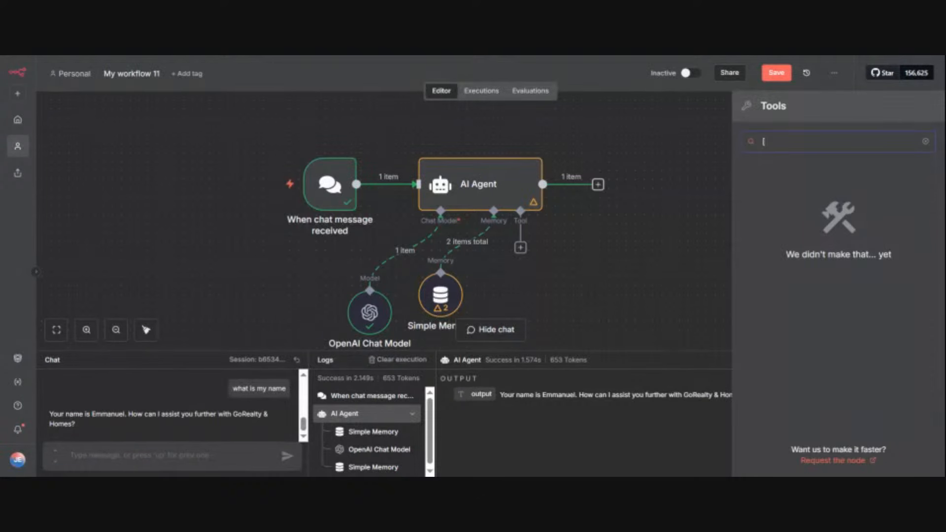
key("BackSpace")
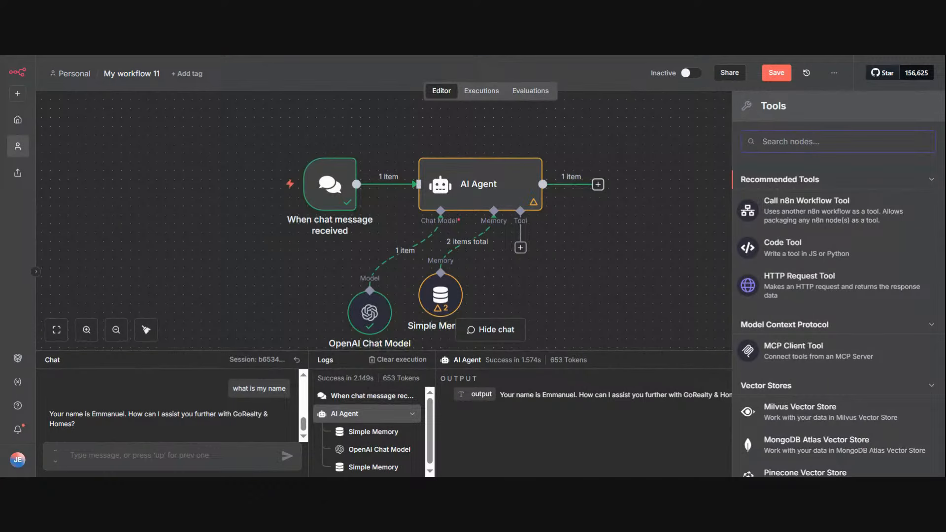
type("i")
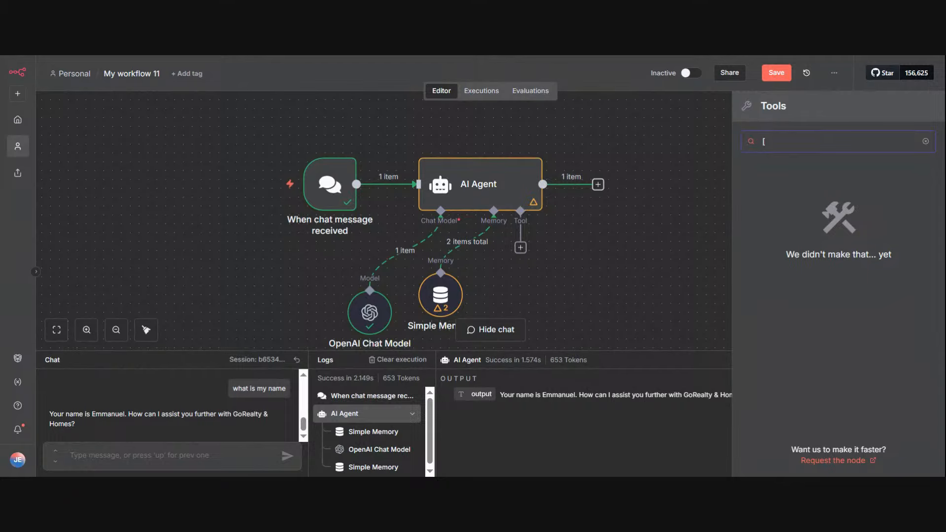
type("p")
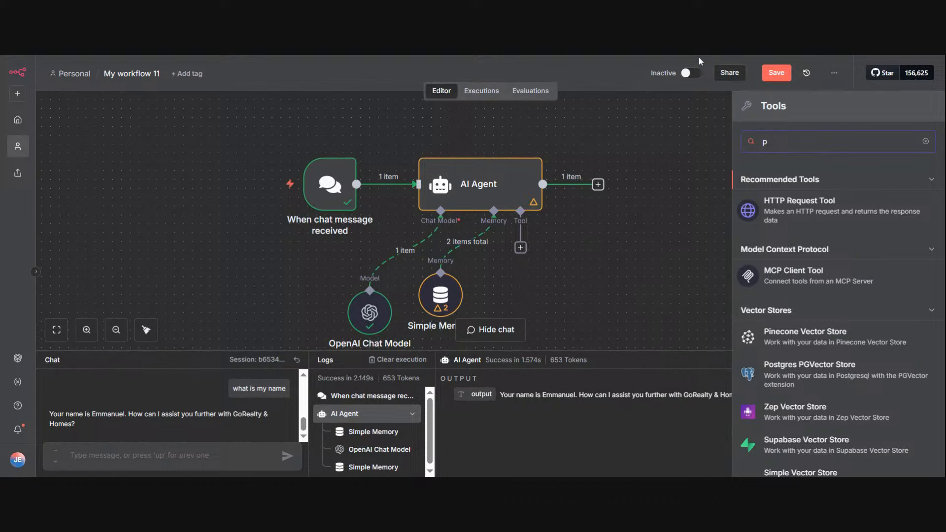
left_click(864, 335)
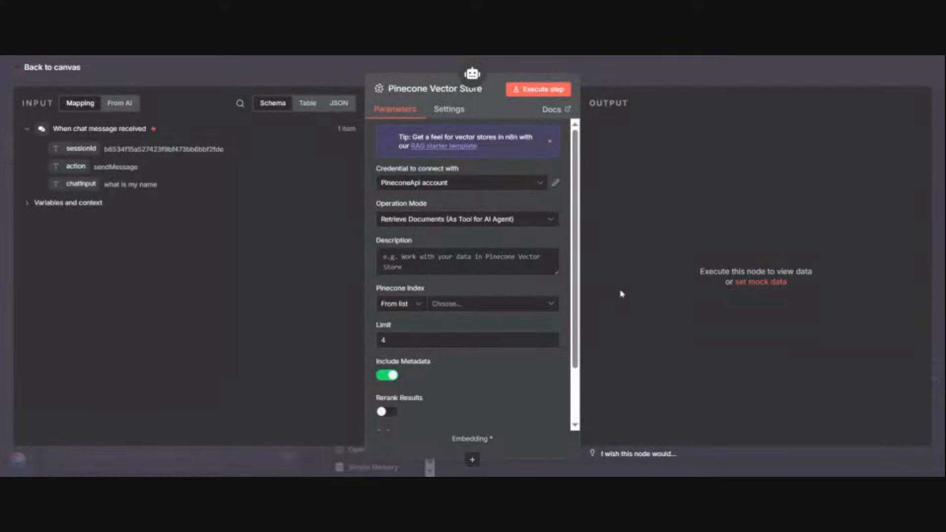
Select gorealtestateyrag as the Pinecone index of the vector store tool
scroll(572, 320, "down", 3)
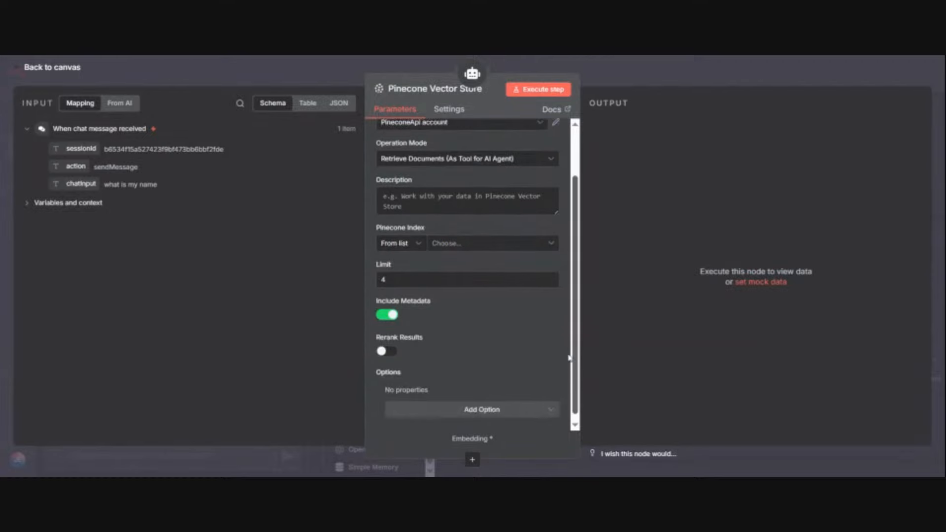
scroll(566, 331, "up", 1)
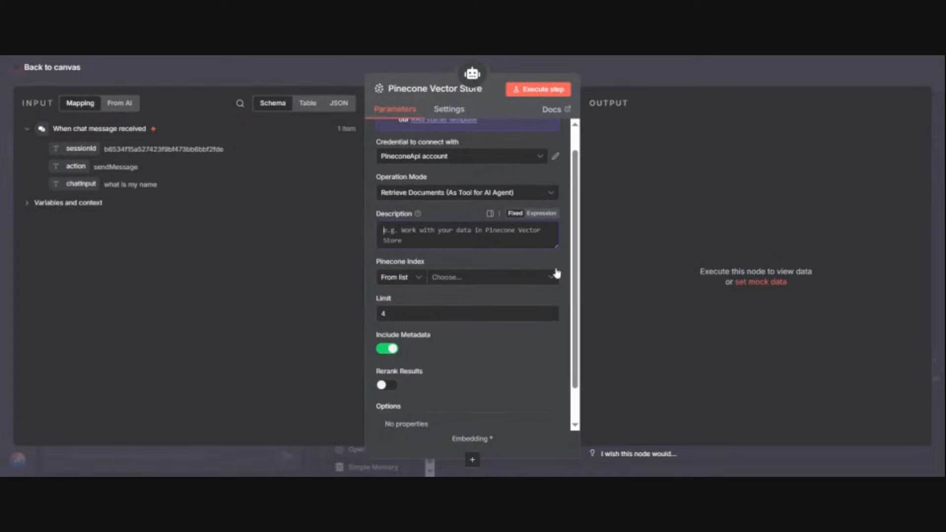
left_click(536, 277)
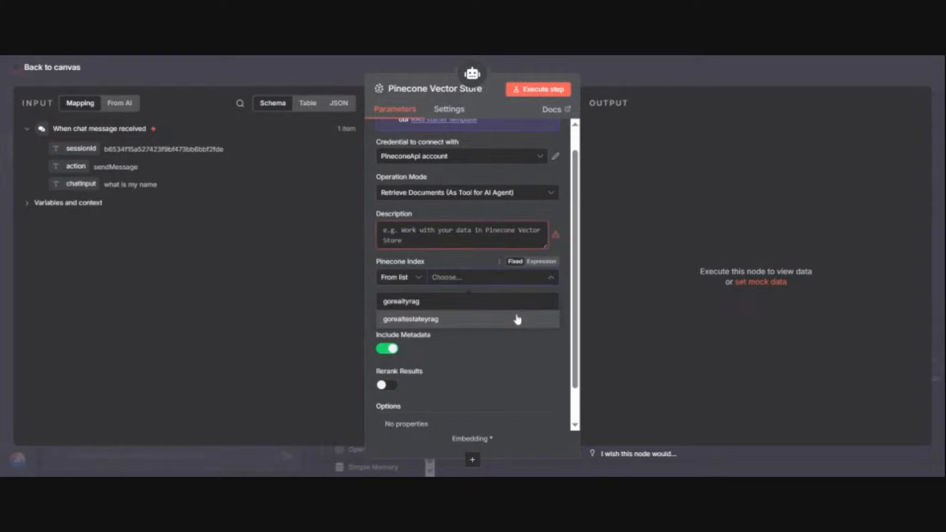
left_click(165, 56)
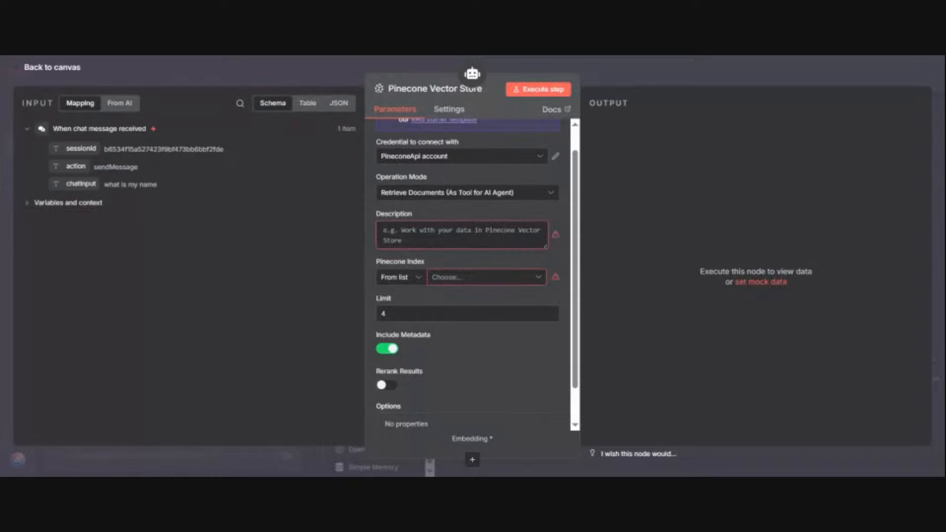
left_click(459, 278)
left_click(465, 321)
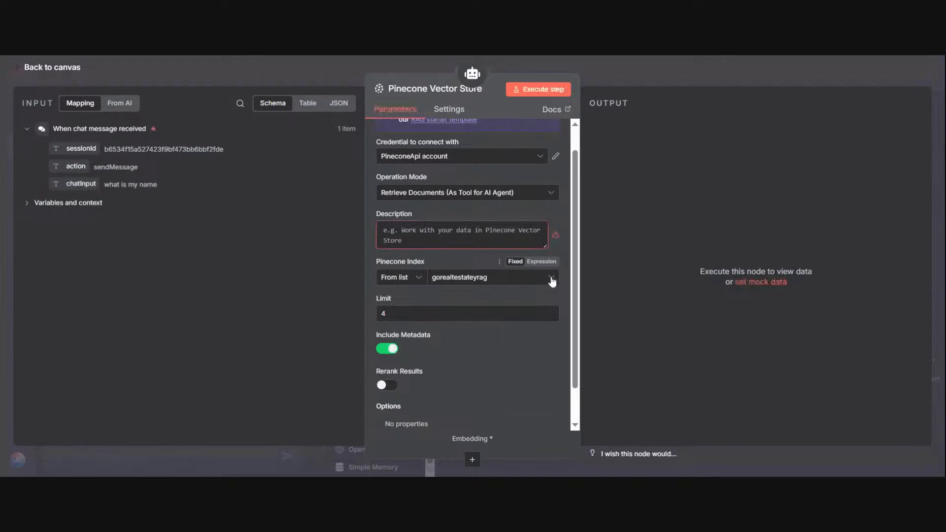
Switch to ChatGPT and submit the request for a Pinecone database description modelled on the iOS 18 sample text
left_click(456, 236)
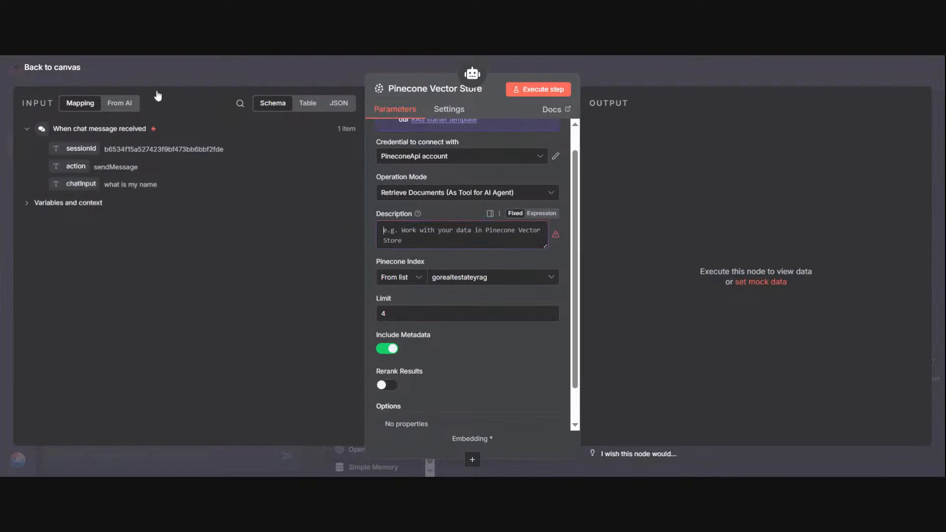
left_click(105, 46)
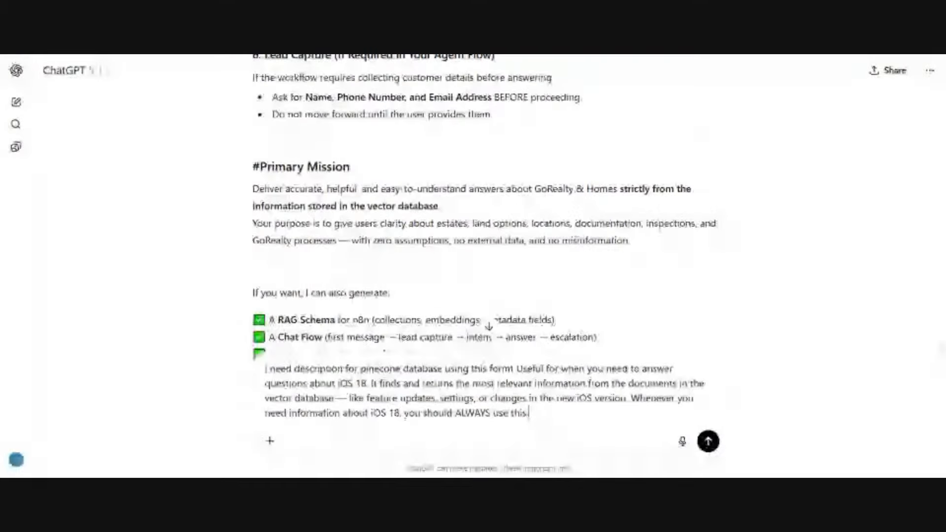
left_click(708, 440)
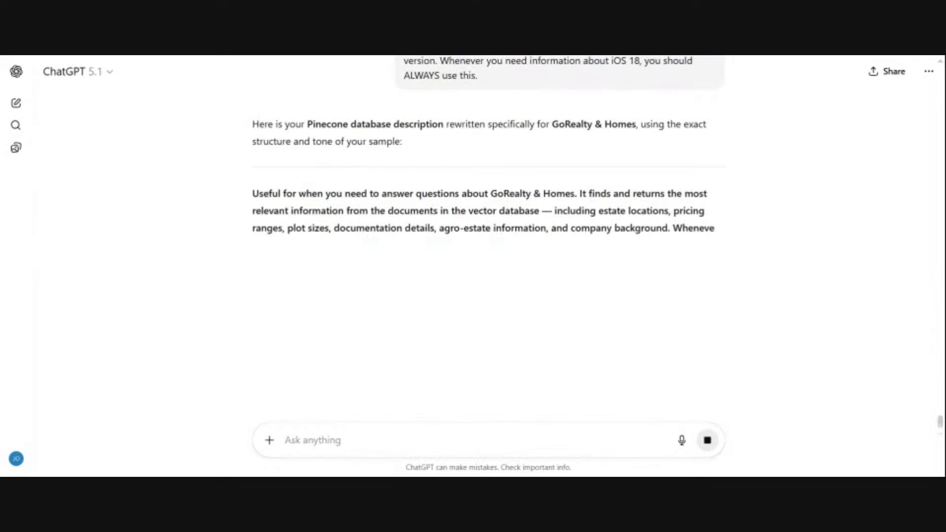
Copy the generated GoRealty & Homes description into the Pinecone Vector Store tool's Description as an expression
left_click_drag(254, 194, 318, 195)
left_click_drag(253, 194, 640, 228)
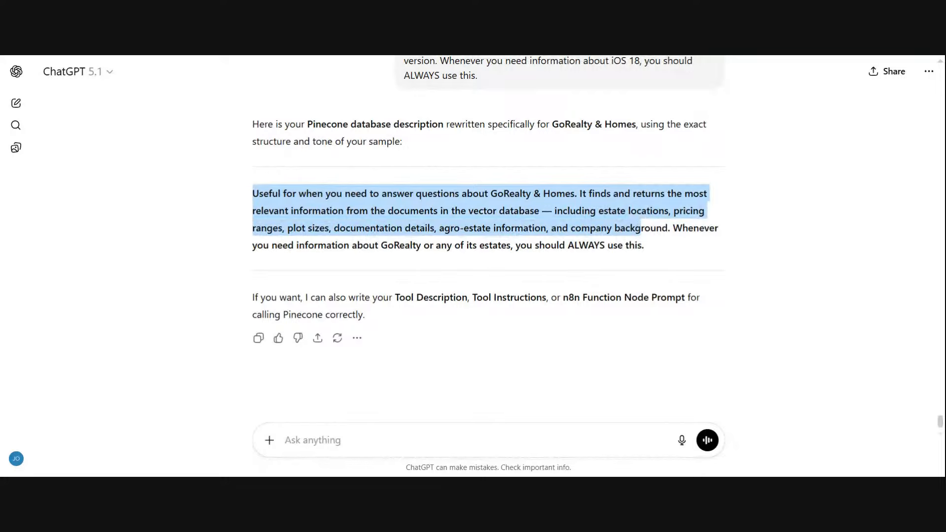
left_click_drag(641, 228, 661, 247)
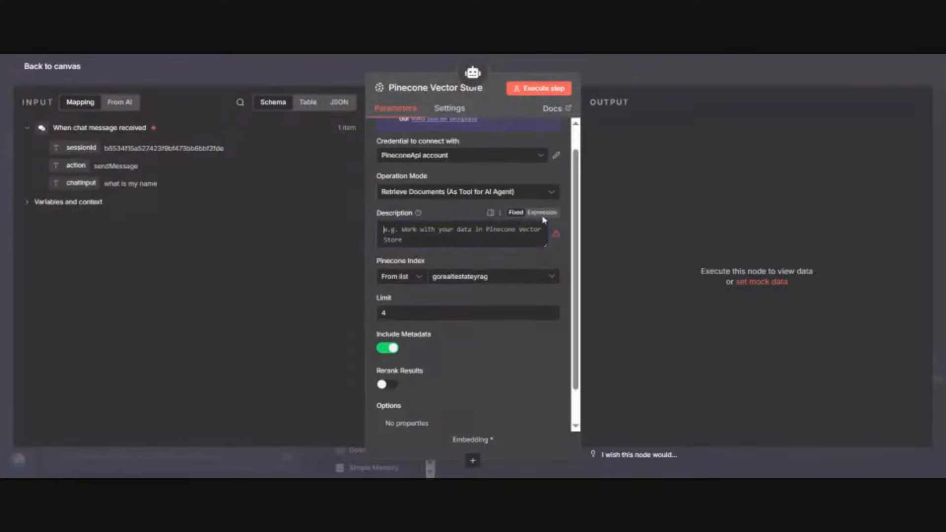
left_click(542, 219)
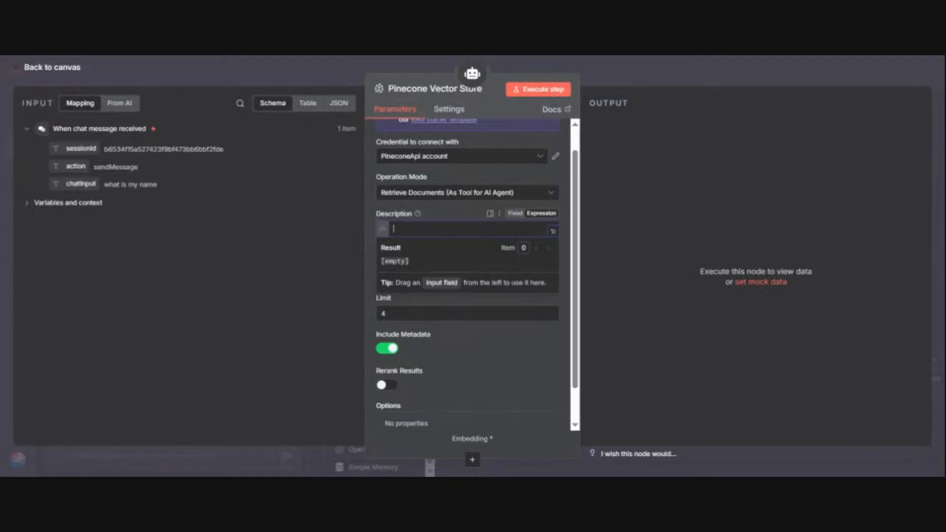
left_click(553, 233)
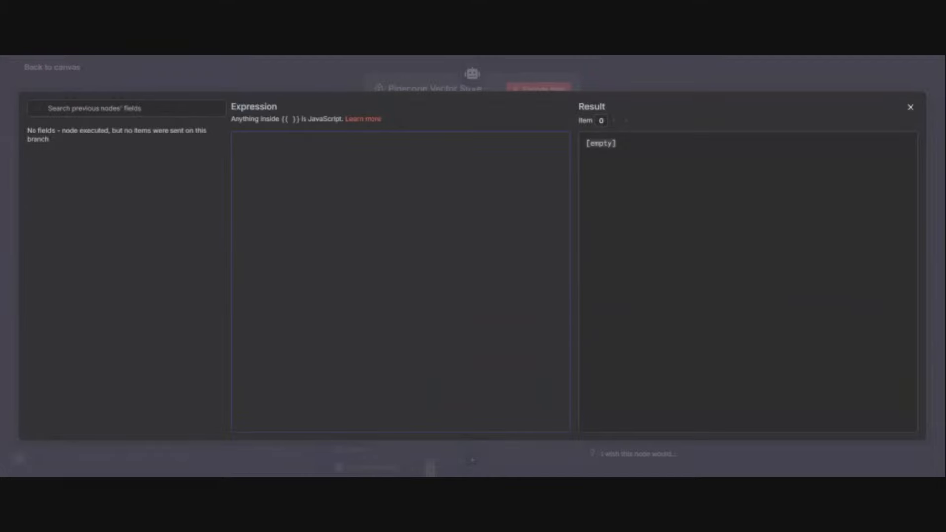
key("ctrl+v")
left_click(439, 90)
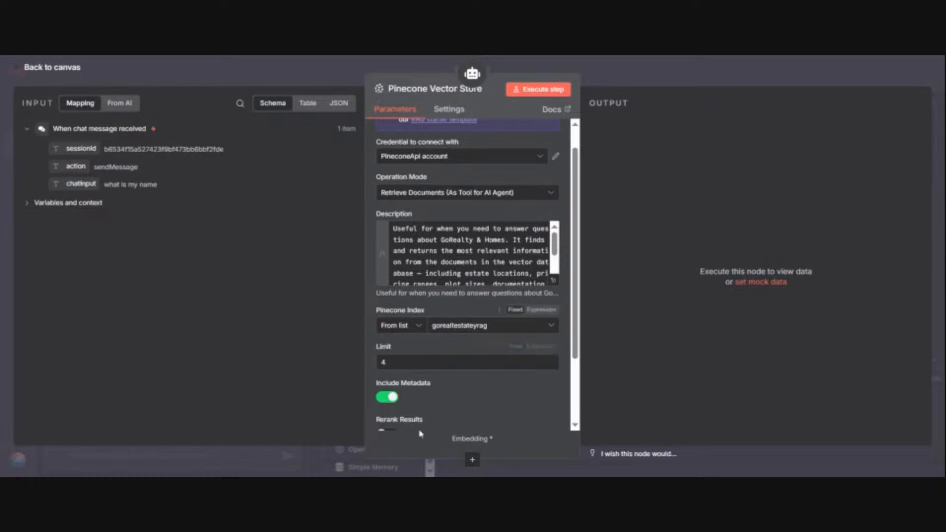
Attach Embeddings OpenAI to the Pinecone Vector Store with the text-embedding-3-small model and return to the canvas
left_click(472, 460)
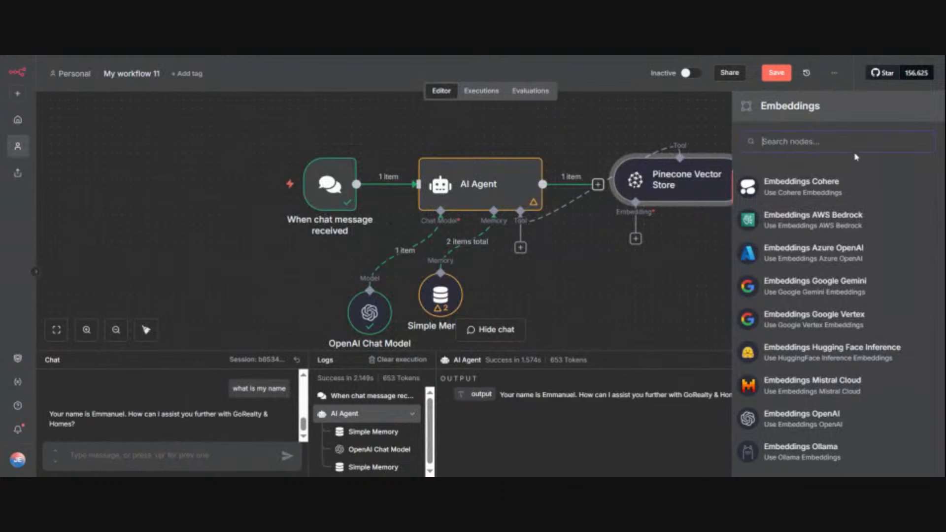
type("ope")
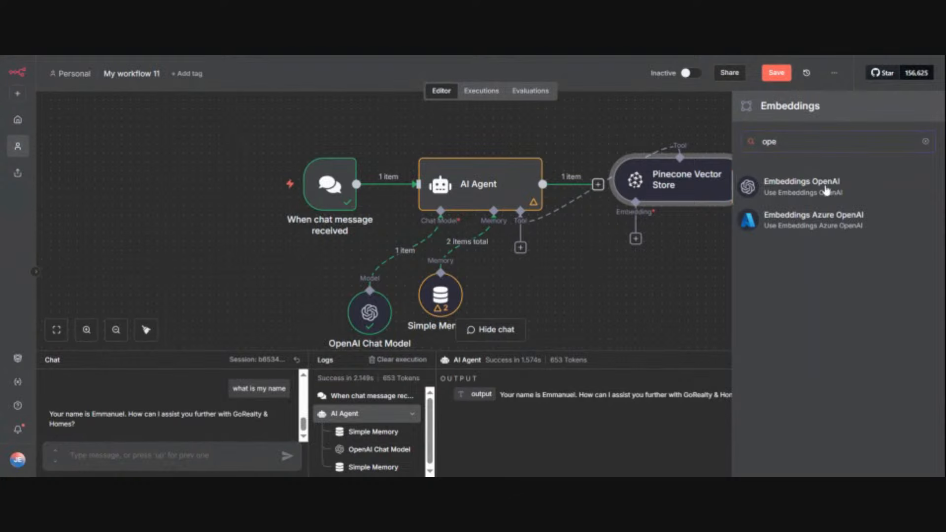
left_click(827, 191)
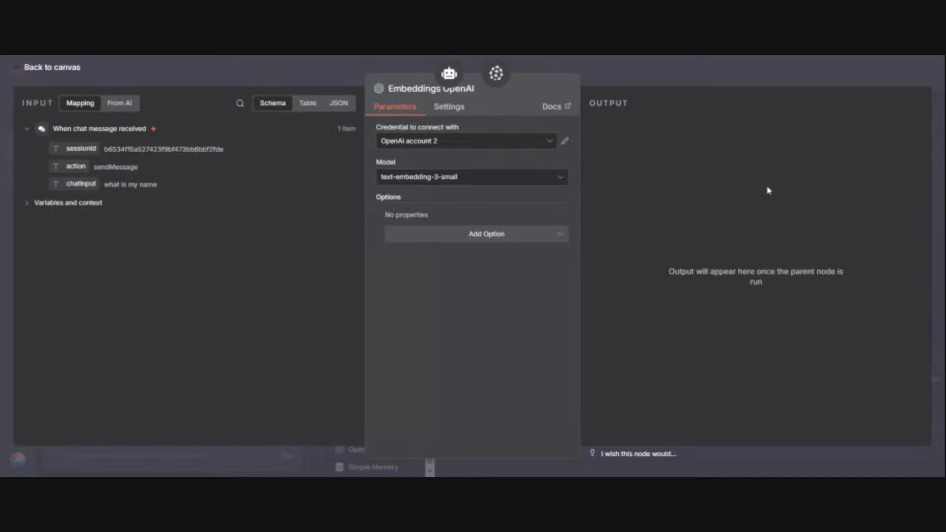
left_click(496, 180)
left_click(500, 225)
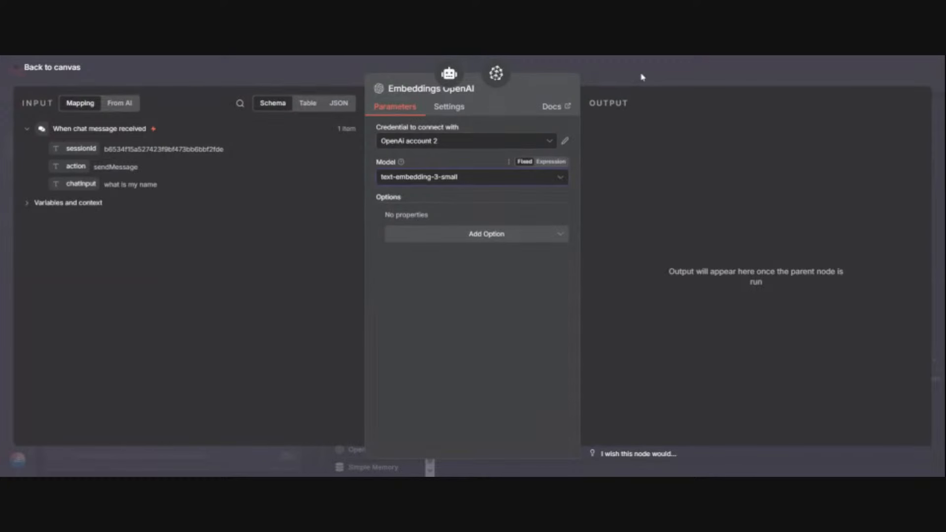
left_click(643, 79)
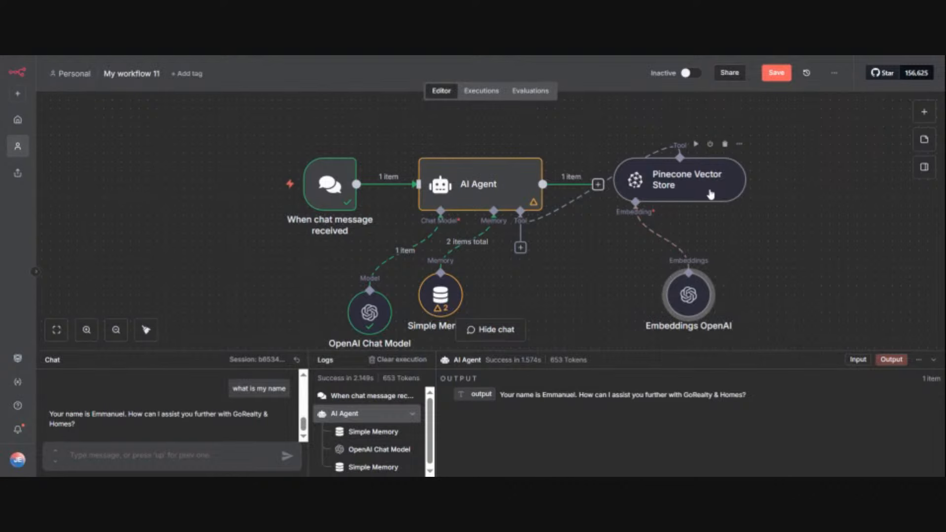
Arrange the Pinecone Vector Store below the AI Agent with Embeddings OpenAI beneath it, and collapse the chat and logs area
left_click_drag(710, 194, 574, 307)
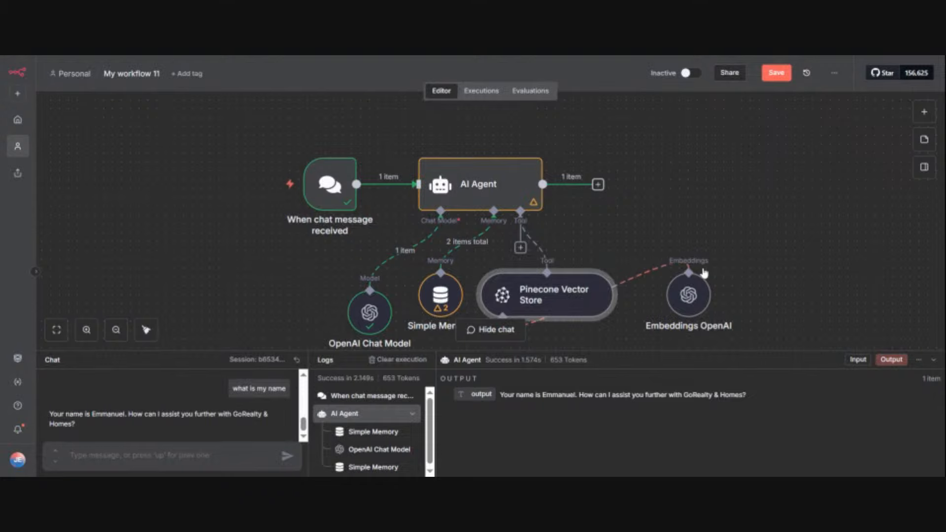
scroll(775, 234, "up", 2)
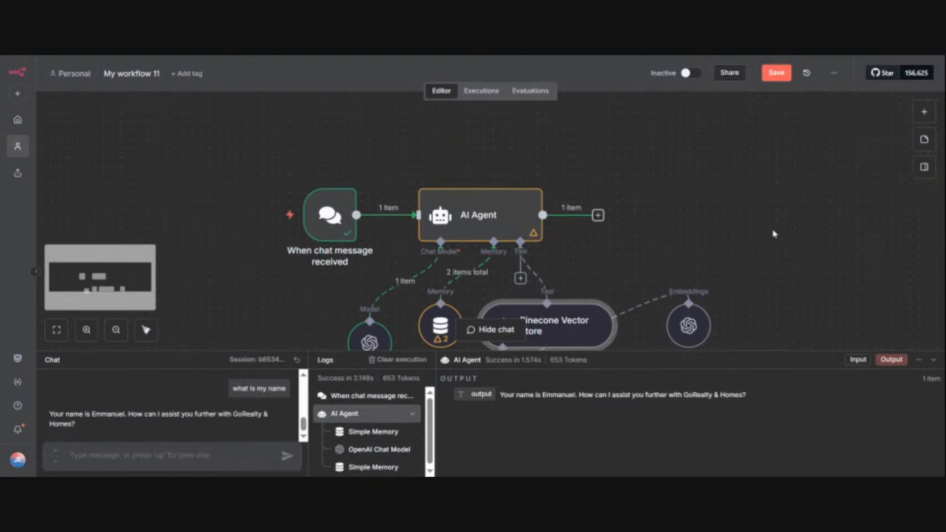
left_click(56, 329)
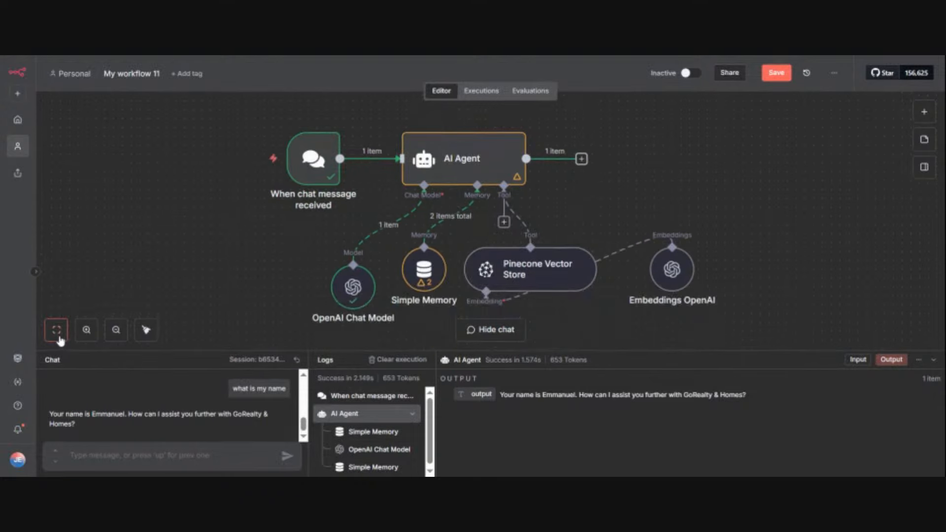
left_click_drag(572, 277, 561, 258)
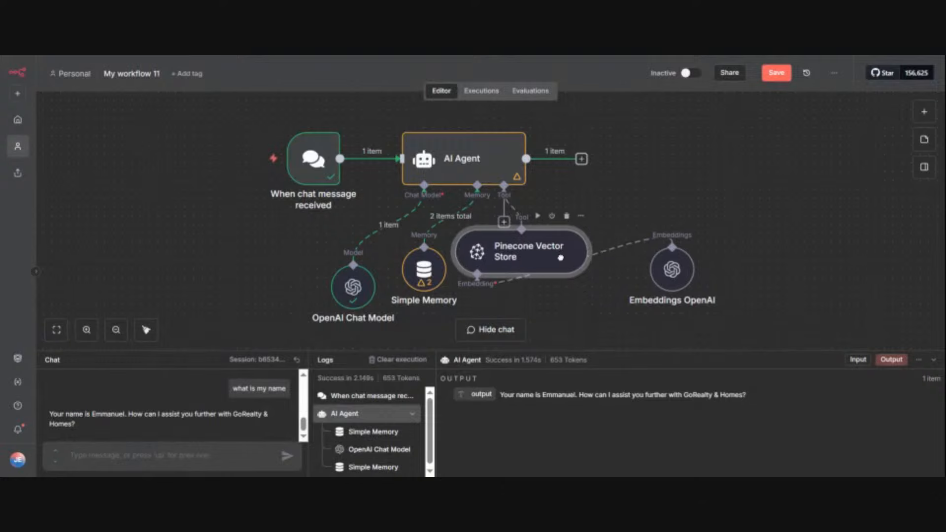
left_click(933, 360)
scroll(537, 251, "up", 1)
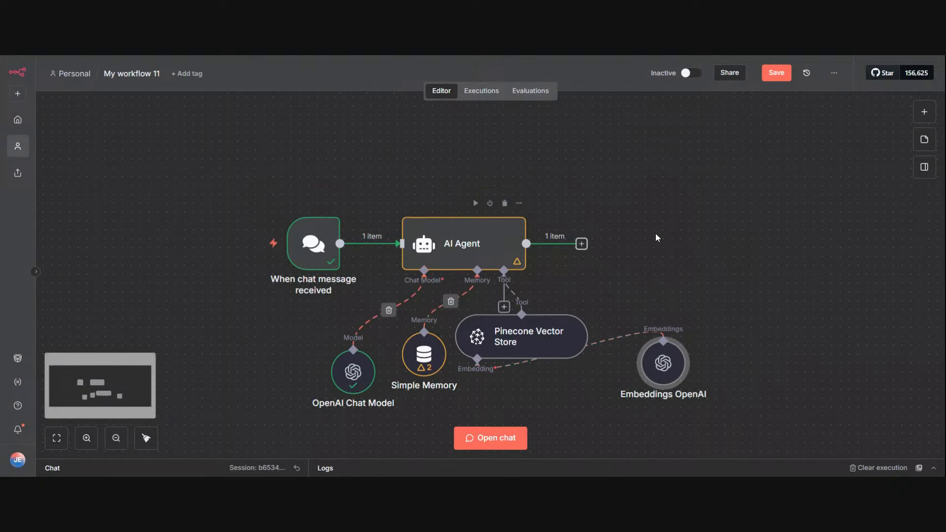
scroll(667, 237, "down", 3)
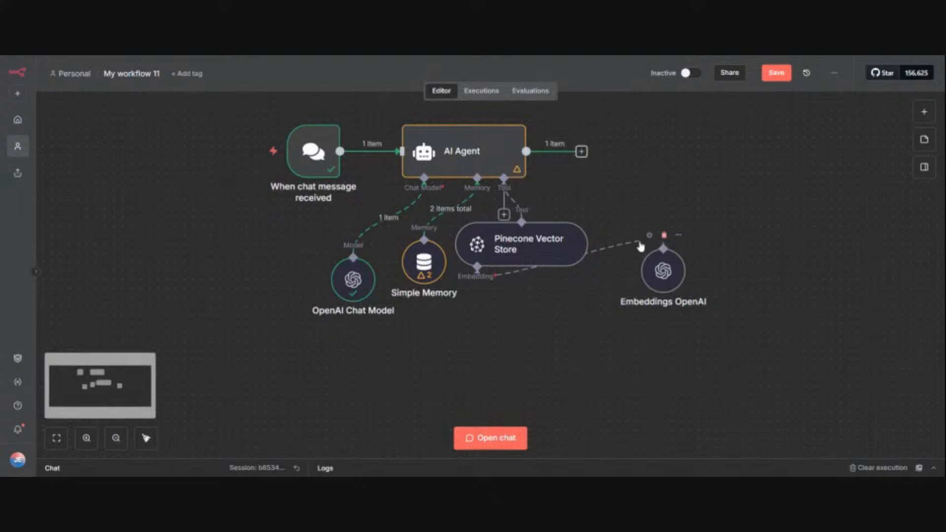
left_click_drag(524, 254, 532, 272)
left_click_drag(650, 277, 518, 383)
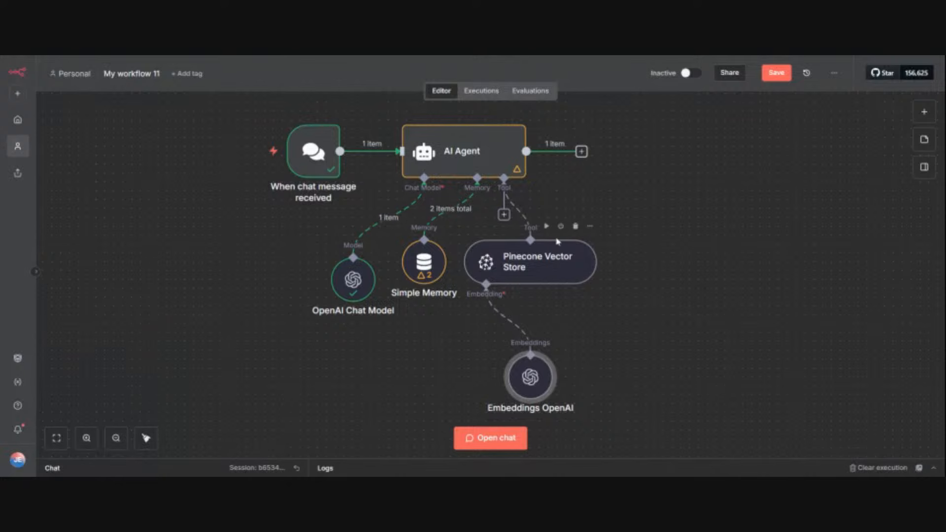
Rename the Pinecone Vector Store node to gorealtyragagent
left_click(589, 226)
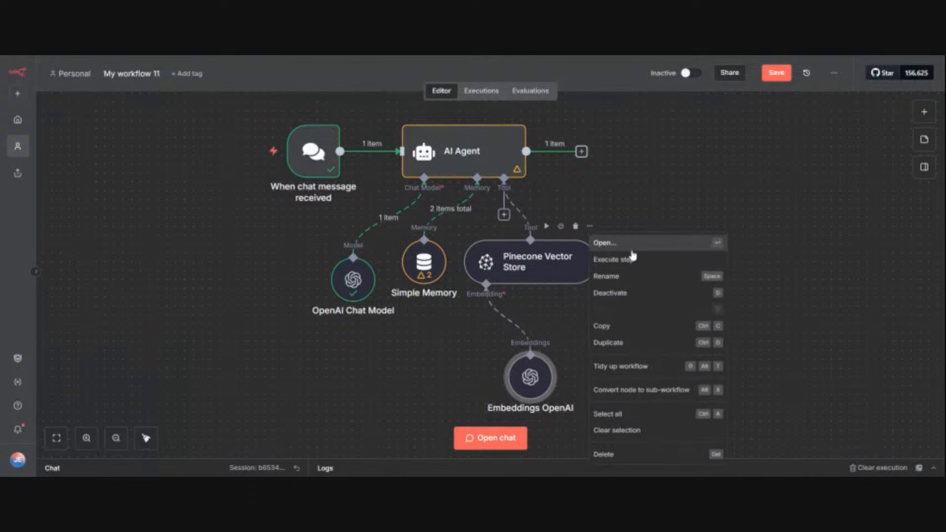
left_click(643, 277)
type("g")
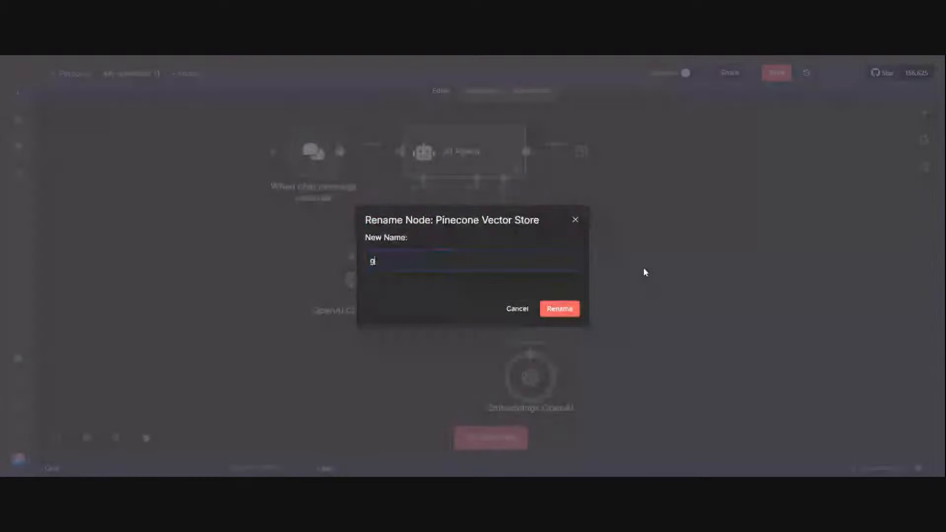
type("orealty")
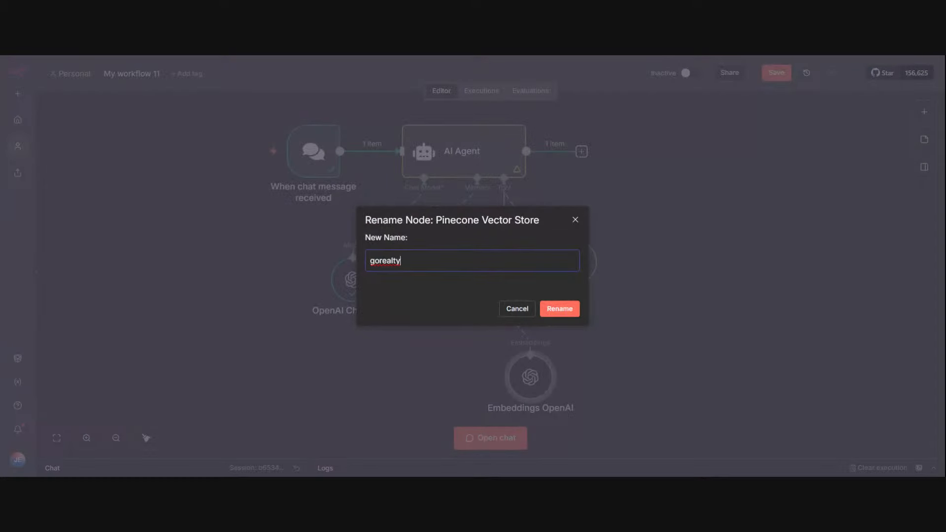
type("ragagent")
left_click(572, 310)
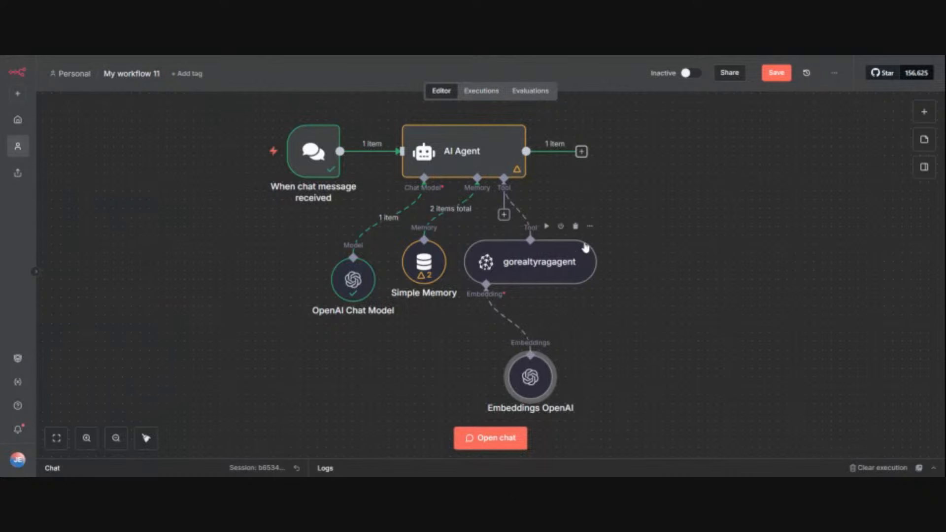
Add a Pinecone Namespace option to the gorealtyragagent node and paste in the copied namespace
left_click(590, 225)
left_click(606, 242)
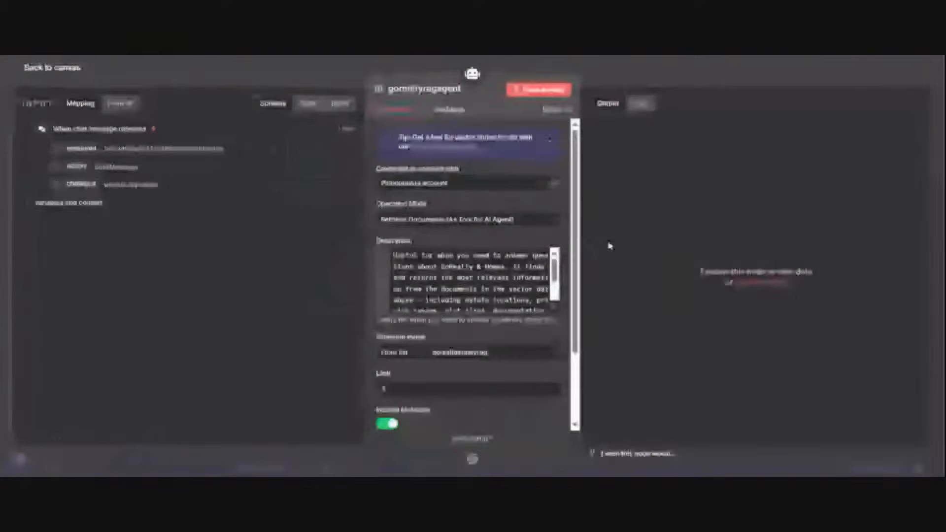
left_click_drag(573, 263, 573, 356)
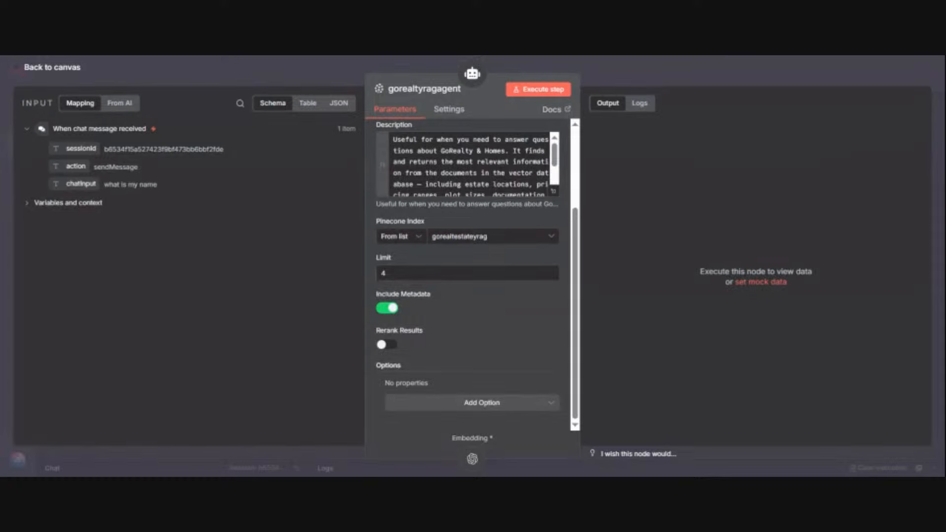
left_click(491, 415)
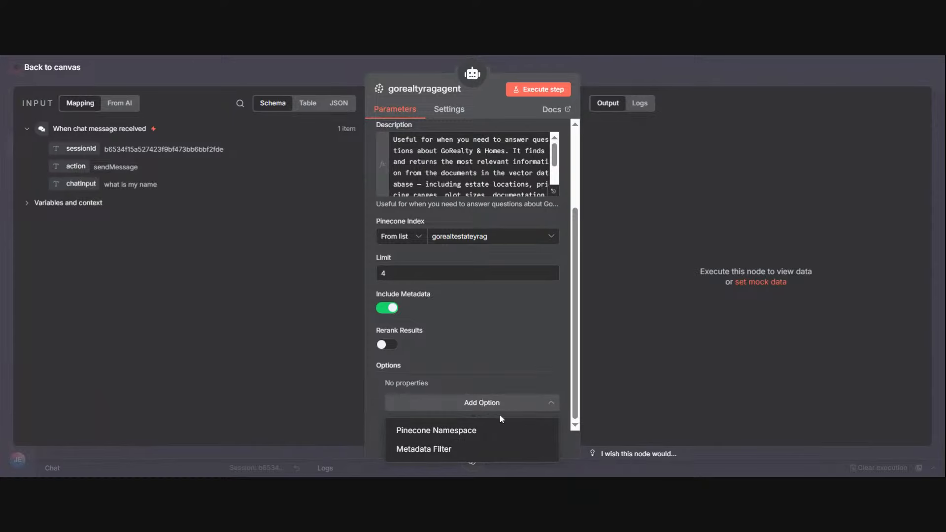
left_click(502, 430)
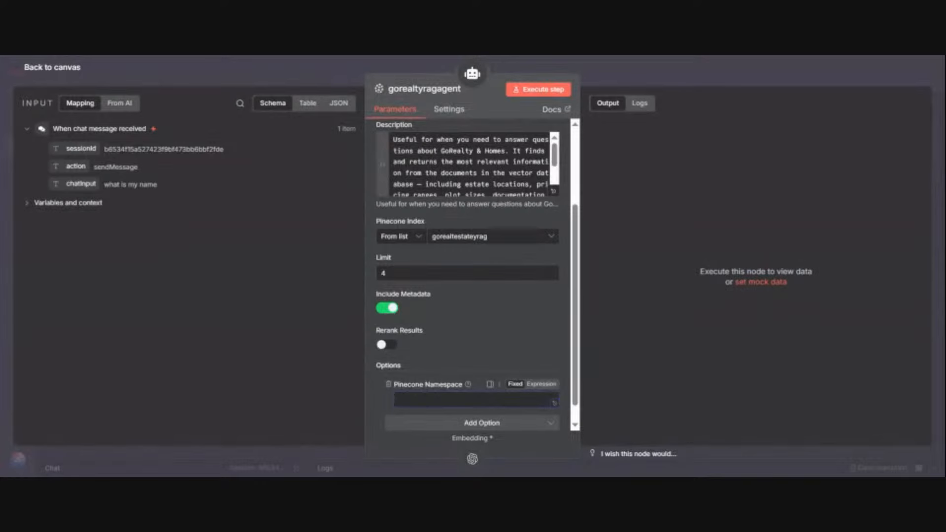
type("ragagent")
left_click(634, 71)
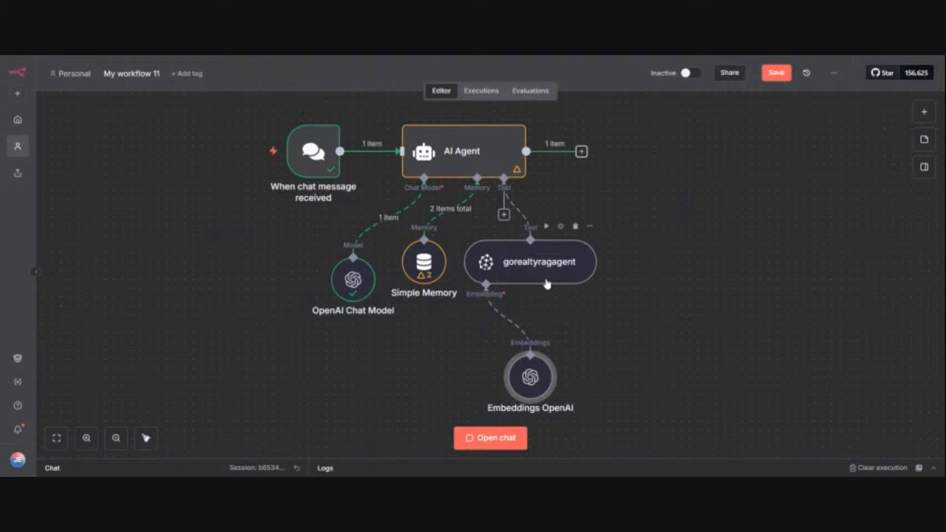
Shift the gorealtyragagent and Embeddings OpenAI nodes to the right, clear of Simple Memory
left_click_drag(546, 283, 617, 274)
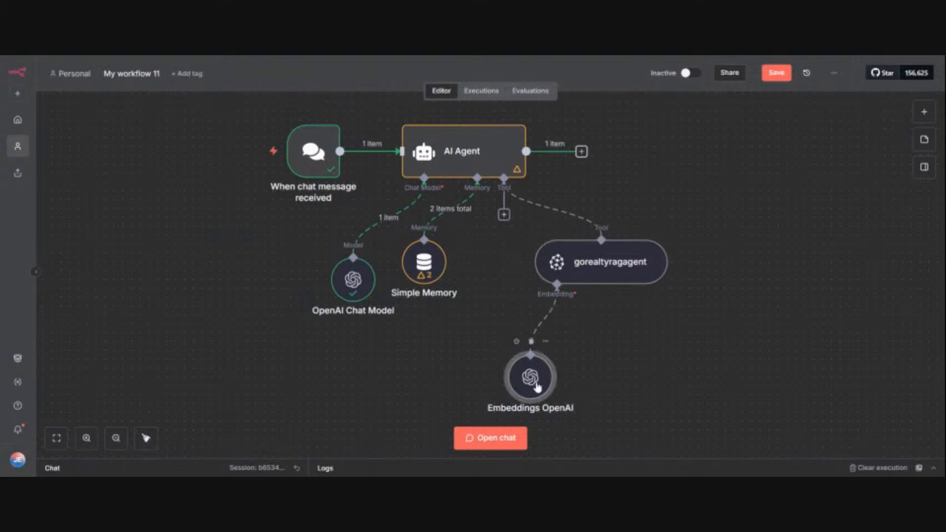
left_click_drag(537, 388, 591, 397)
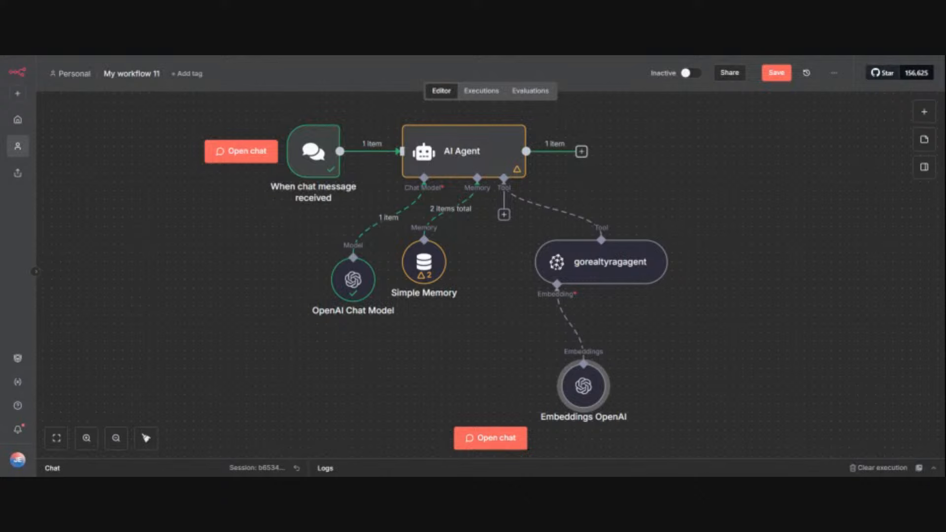
Open the workflow chat and send the agent the test message "Hello Good day"
left_click(488, 443)
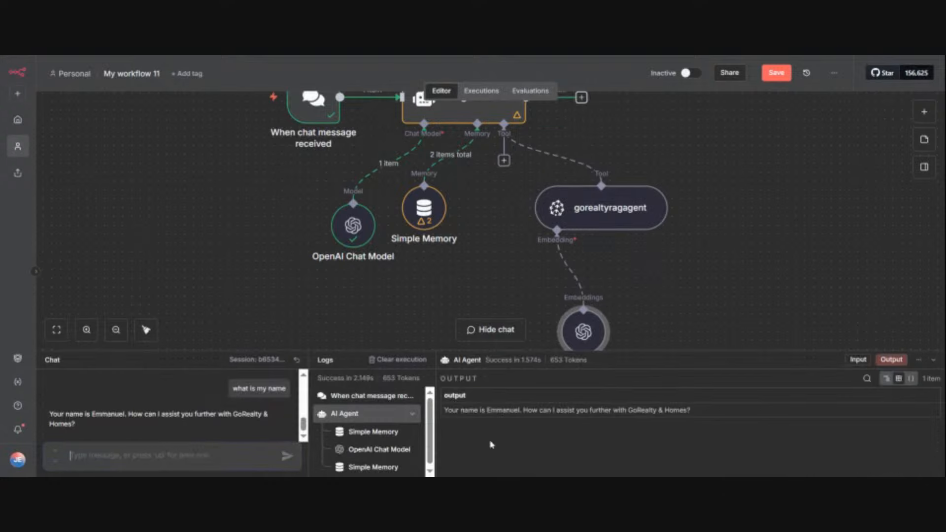
type("Jee")
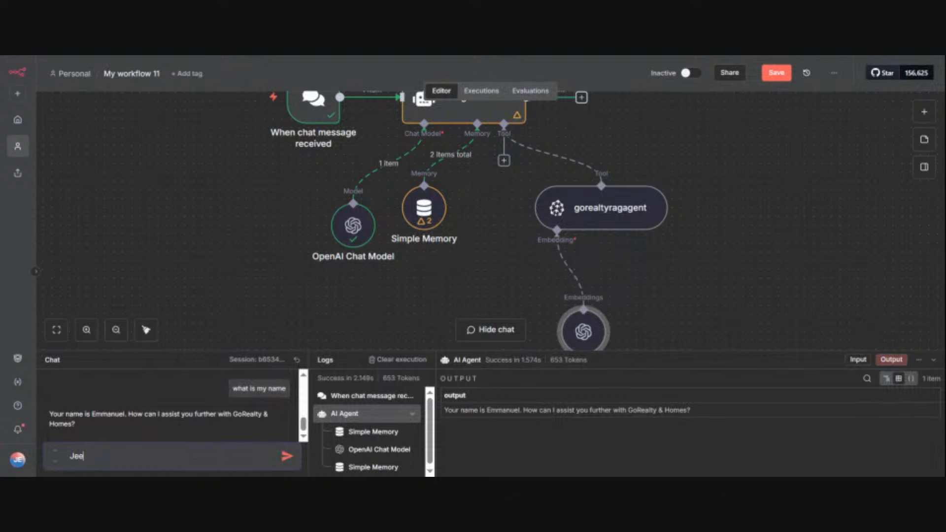
key("BackSpace")
key("BackSpace")
key("BackSpace")
type("H")
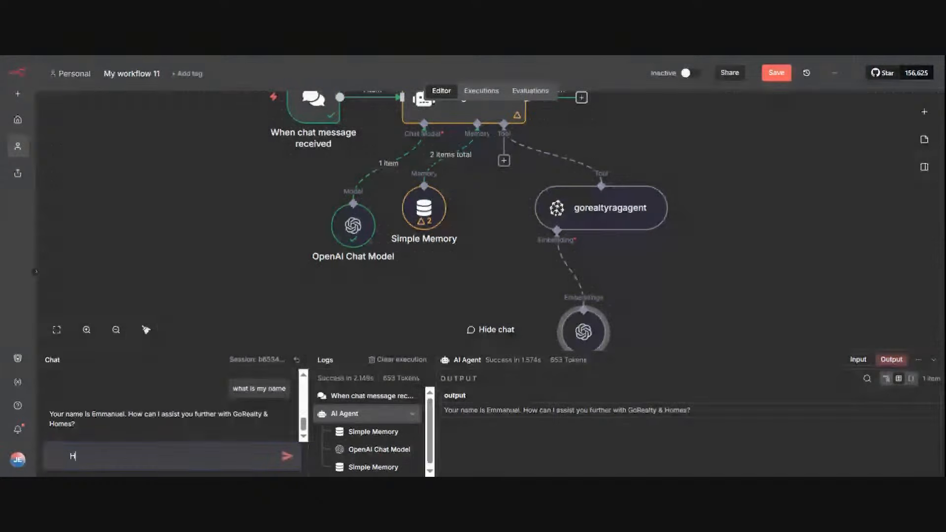
type("ello")
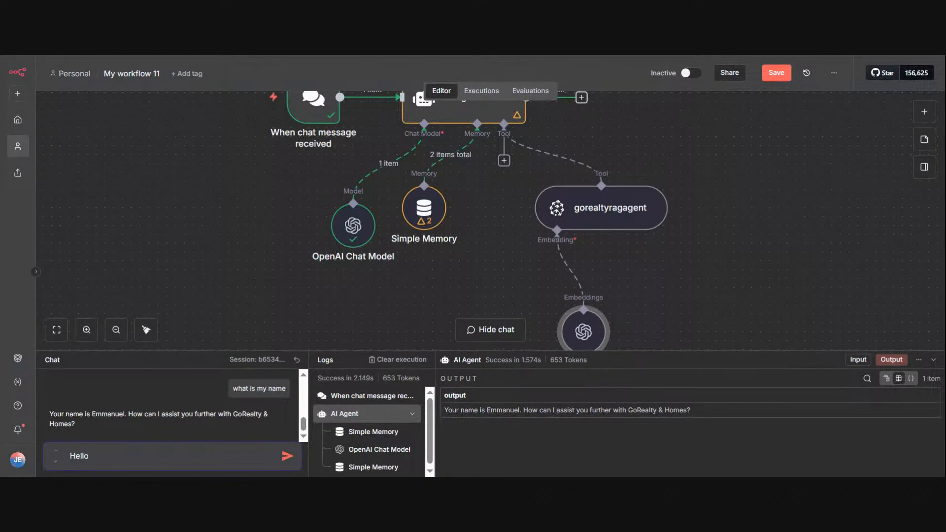
type(" Good day")
key("Return")
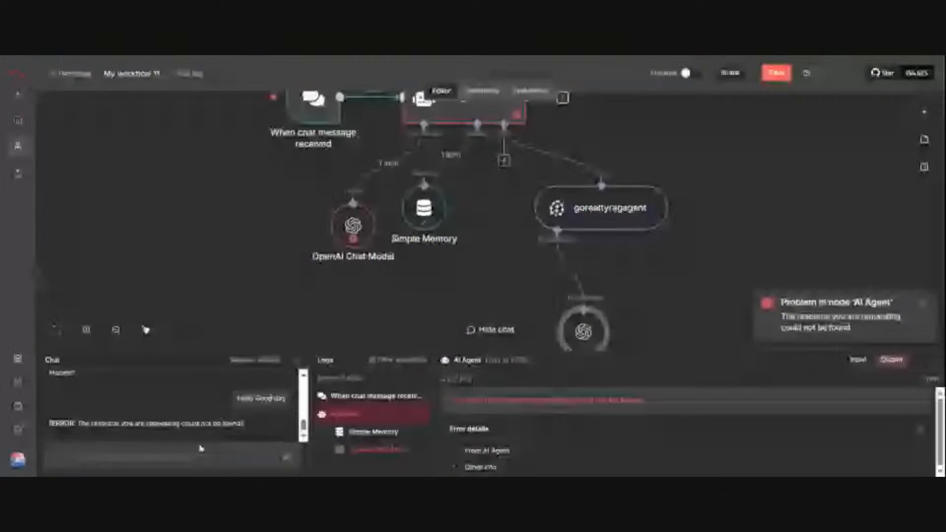
Dismiss the error notice, set the OpenAI Chat Model node's model to gpt-4 and save the workflow
left_click(923, 304)
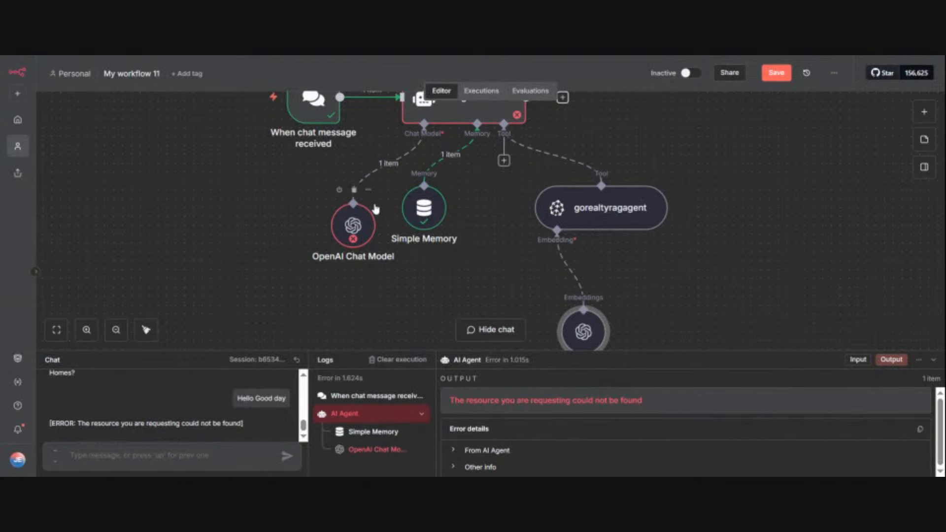
left_click(370, 191)
left_click(387, 212)
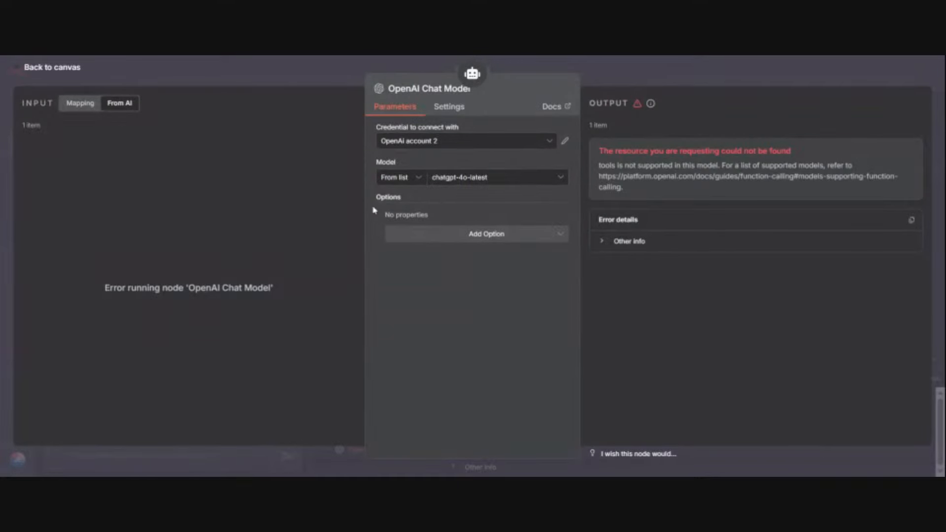
left_click(494, 186)
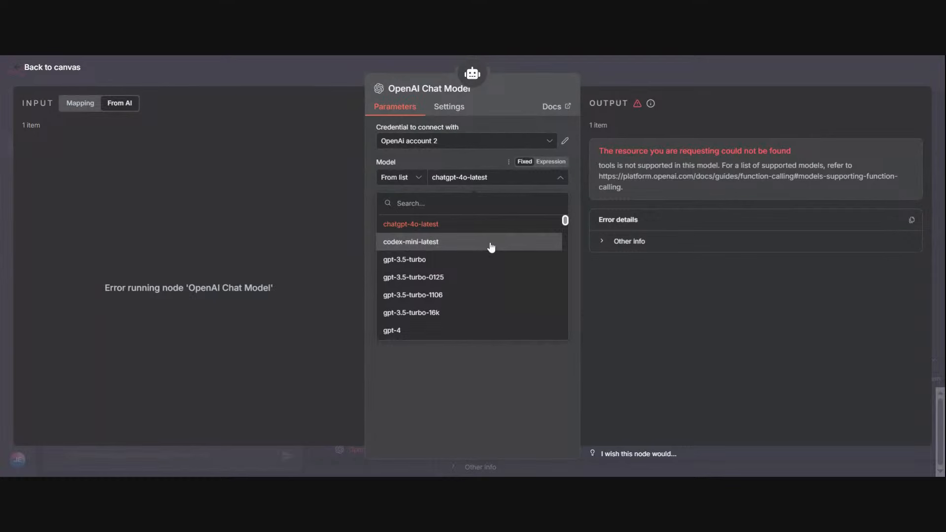
left_click(491, 330)
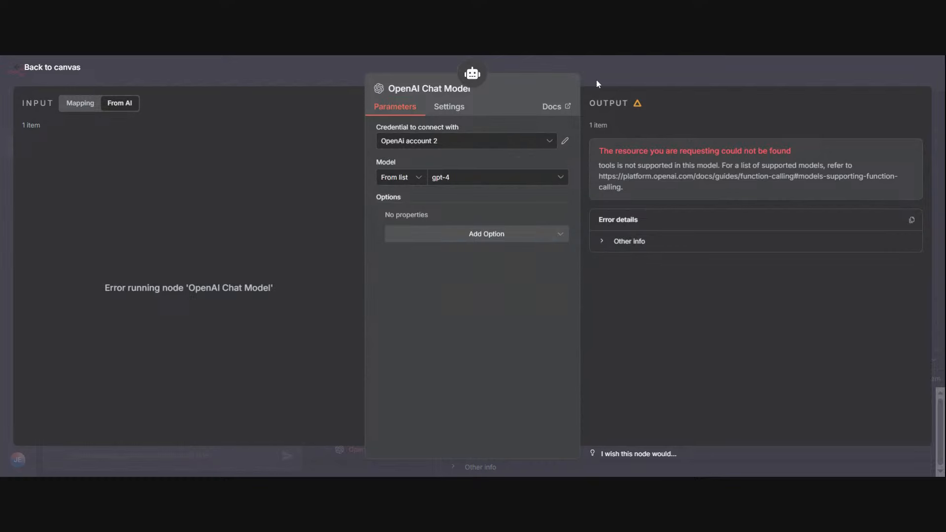
left_click(608, 69)
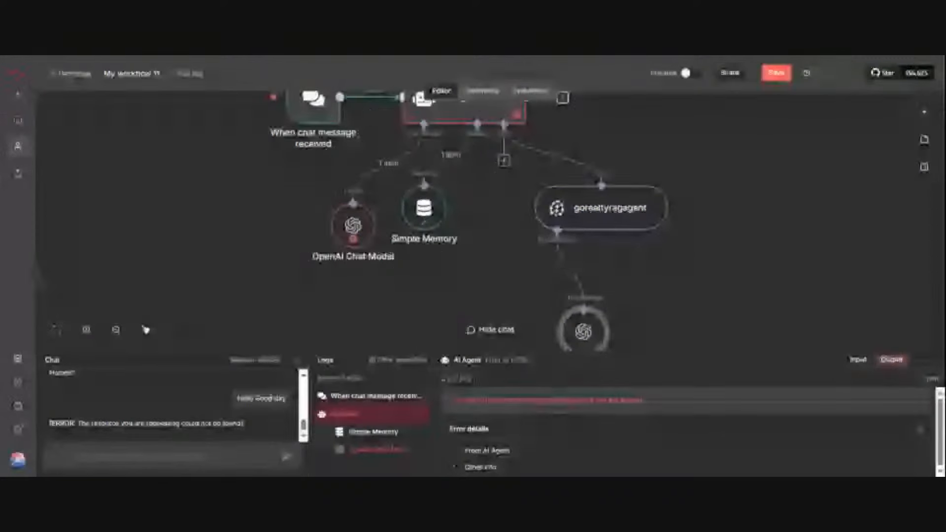
left_click(778, 74)
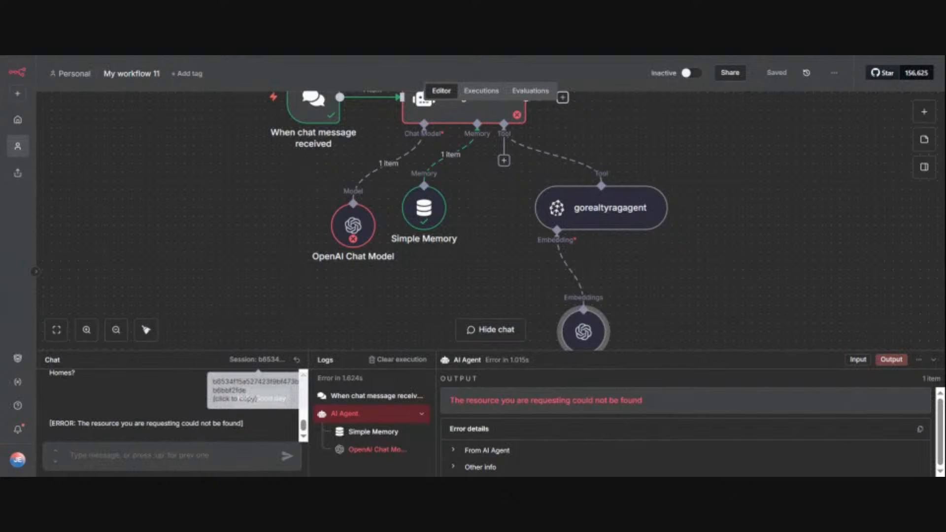
Send "Hello" in the chat to retest the agent
type("Hello")
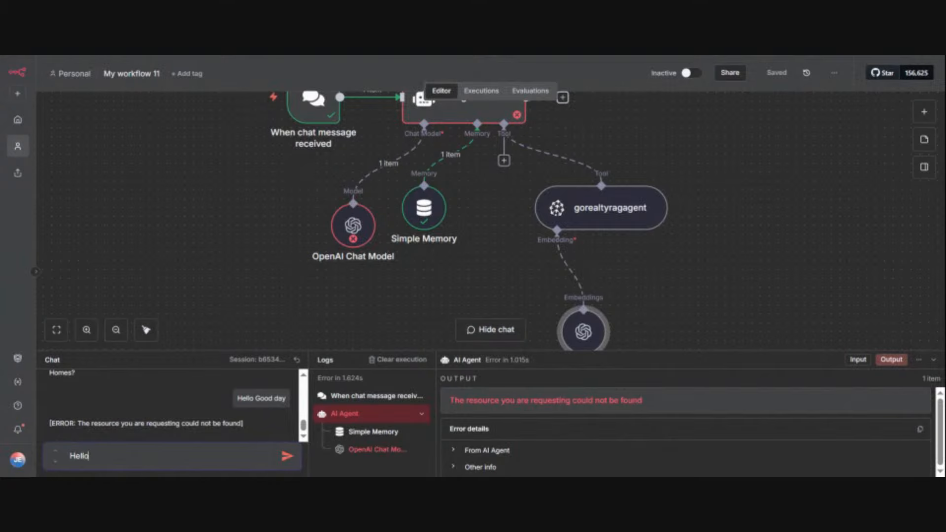
key("Return")
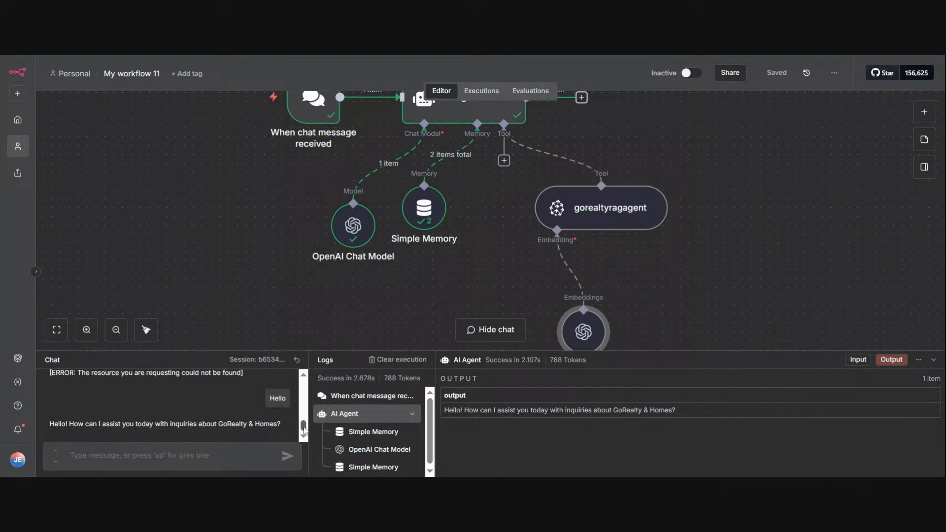
left_click(71, 455)
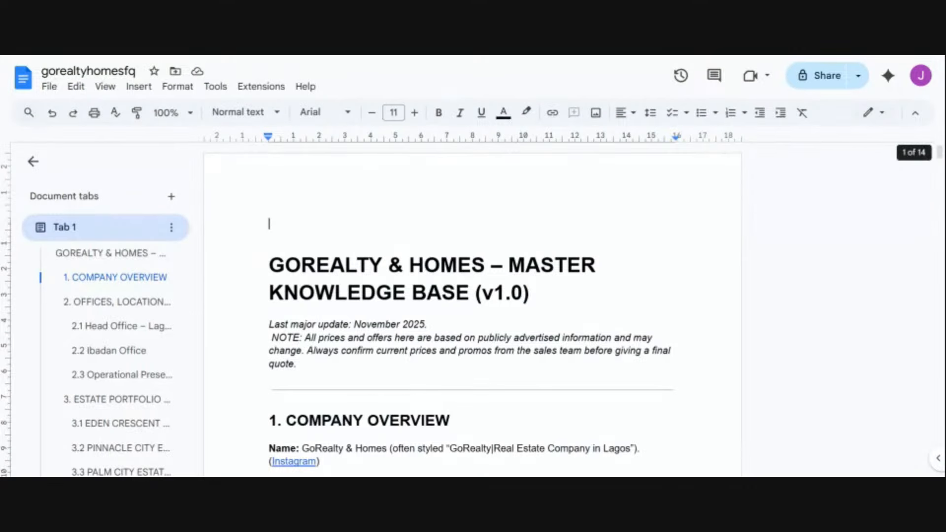
Switch to the gorealtyhomesfq document in Google Docs and examine its company overview and office location sections
scroll(473, 296, "down", 2)
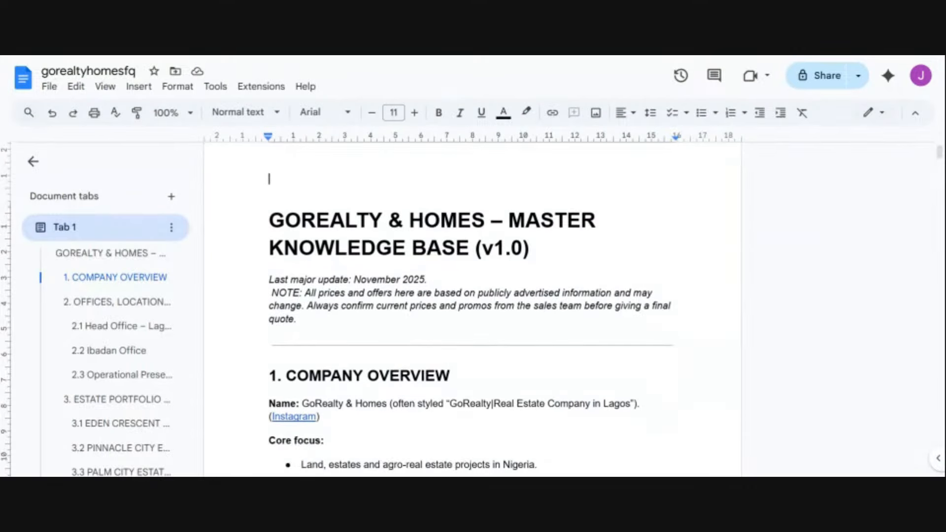
scroll(473, 310, "down", 6)
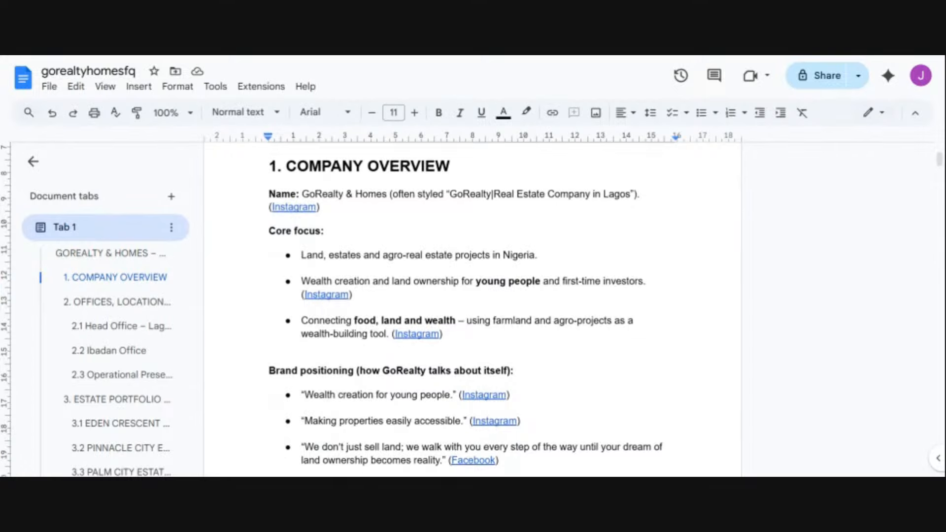
scroll(473, 310, "up", 3)
scroll(473, 310, "down", 8)
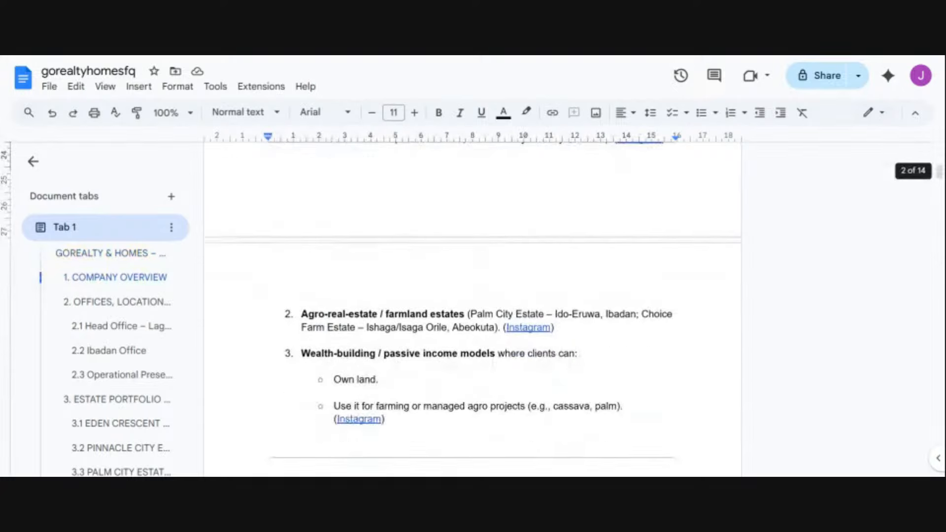
scroll(473, 310, "up", 9)
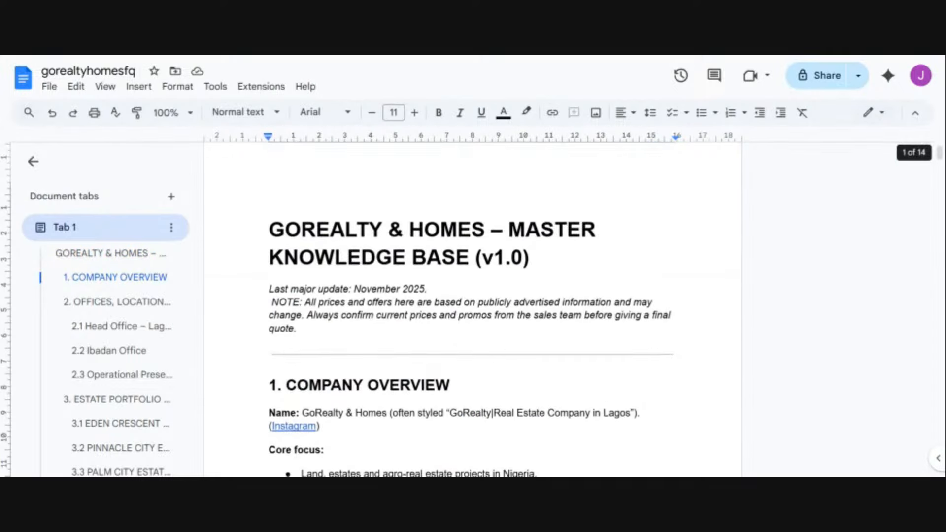
key("Down")
key("Down")
key("Down")
key("Down")
key("Down")
key("Down")
key("Down")
key("Down")
key("Down")
key("Down")
key("Down")
key("Down")
key("Down")
key("Down")
key("Down")
key("Down")
key("Down")
key("Down")
key("Down")
key("Down")
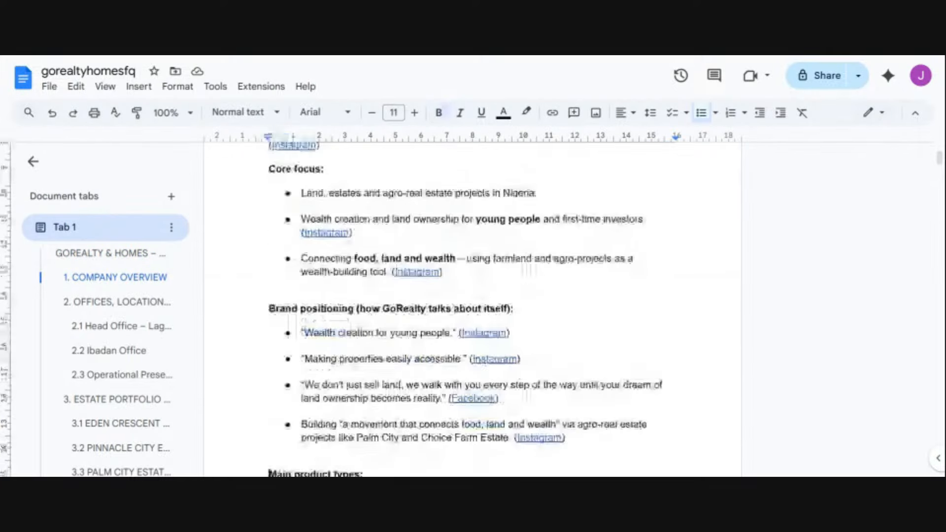
key("Down")
key("Down")
key("Down")
key("Down")
key("Down")
key("Down")
key("Down")
key("Down")
key("Down")
key("Down")
key("Down")
key("Down")
key("Down")
key("Down")
key("Down")
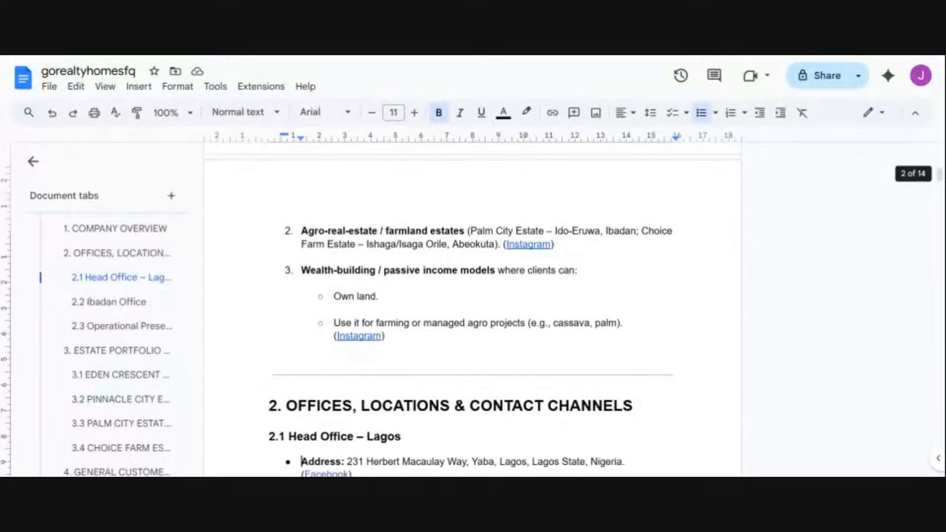
key("Down")
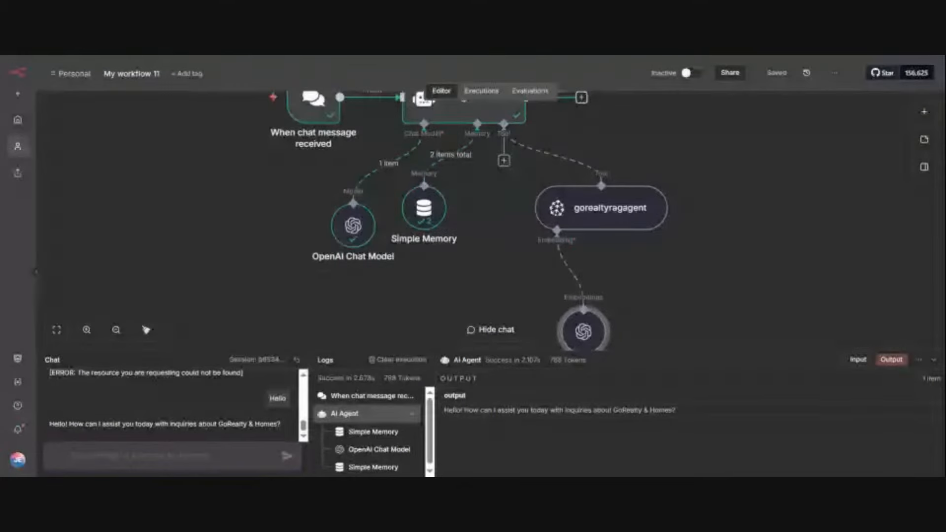
Return to n8n, ask the agent "where is your office located" in the chat and read its full reply
type("where")
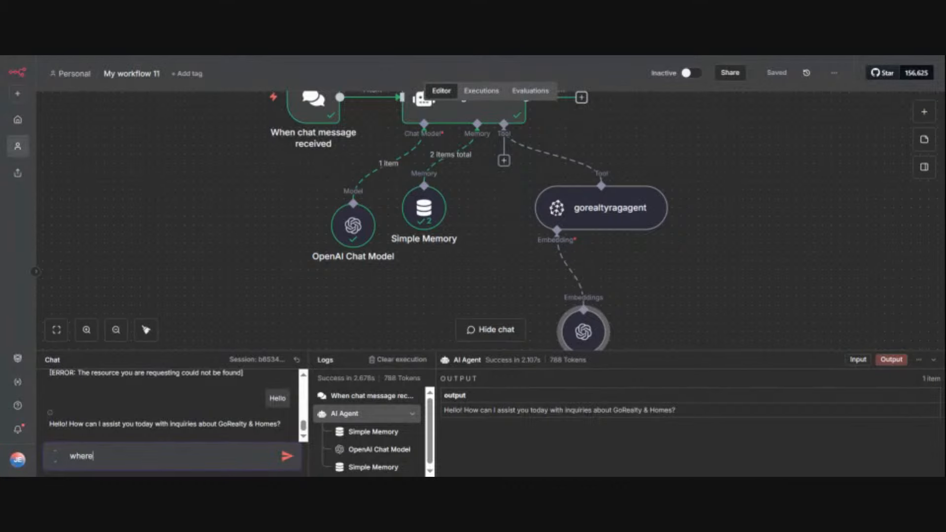
type(" is your office located")
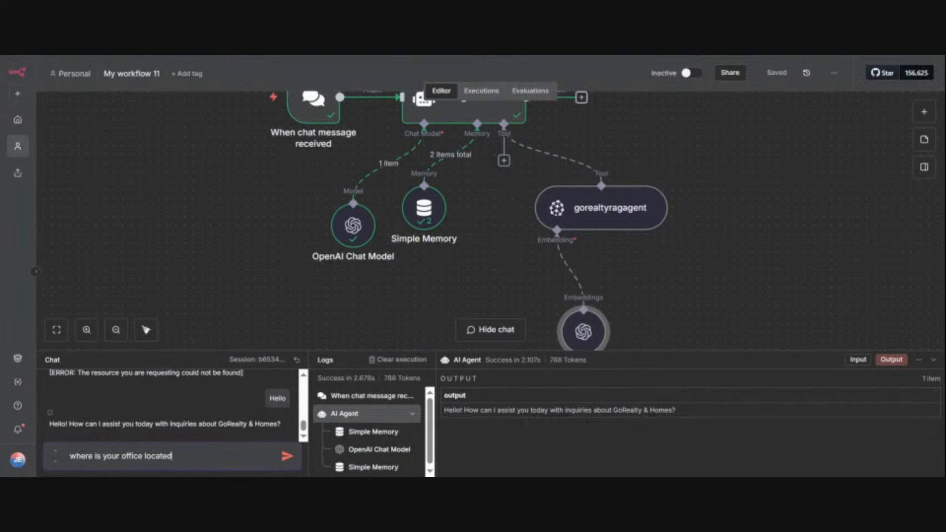
key("Return")
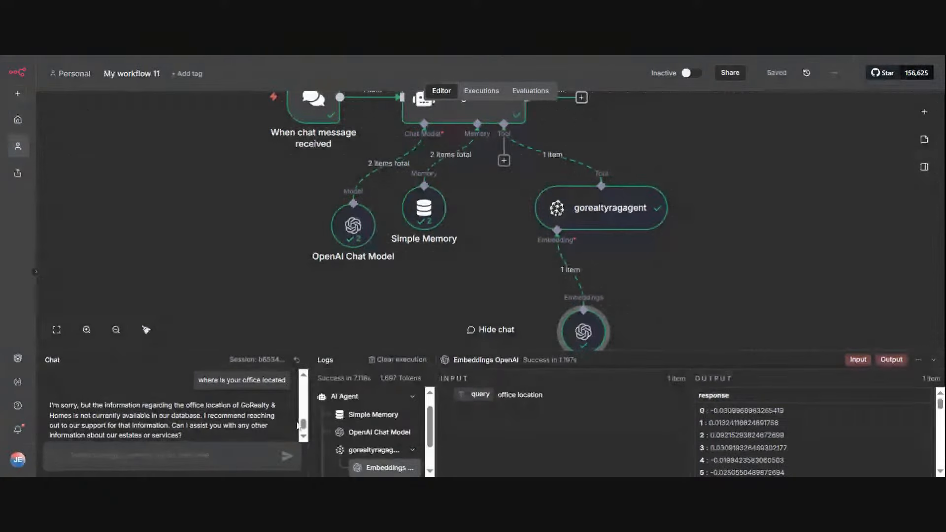
left_click_drag(305, 423, 305, 426)
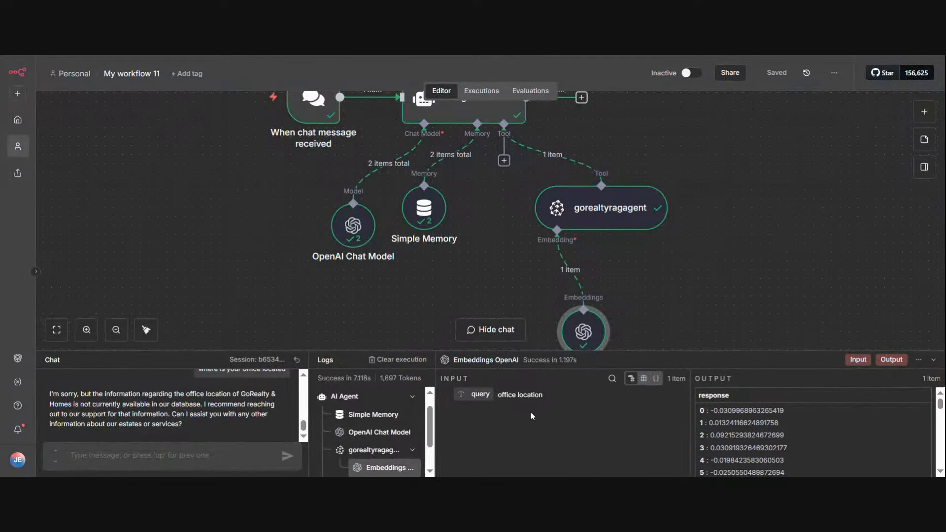
Move the Embeddings OpenAI node to the lower left of gorealtyragagent, and review the gorealtyragagent node's parameters
left_click_drag(599, 337, 498, 286)
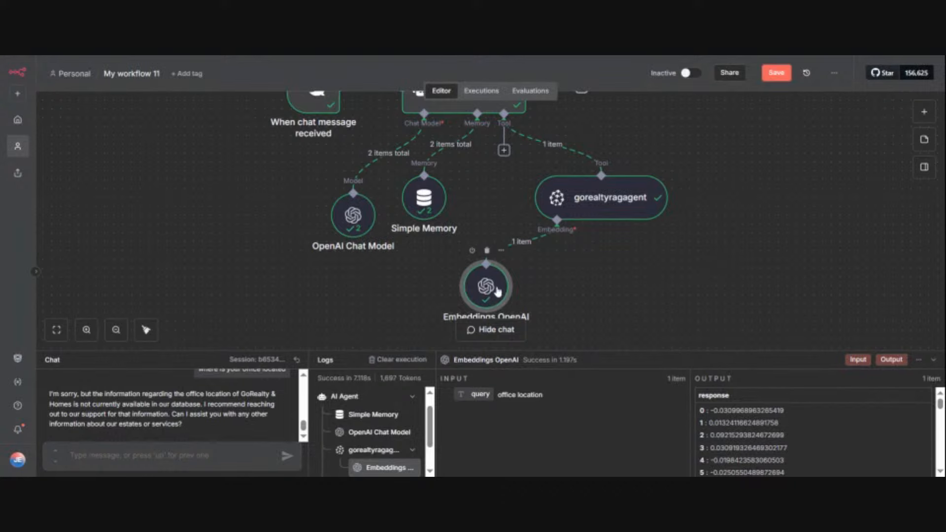
scroll(706, 217, "up", 1)
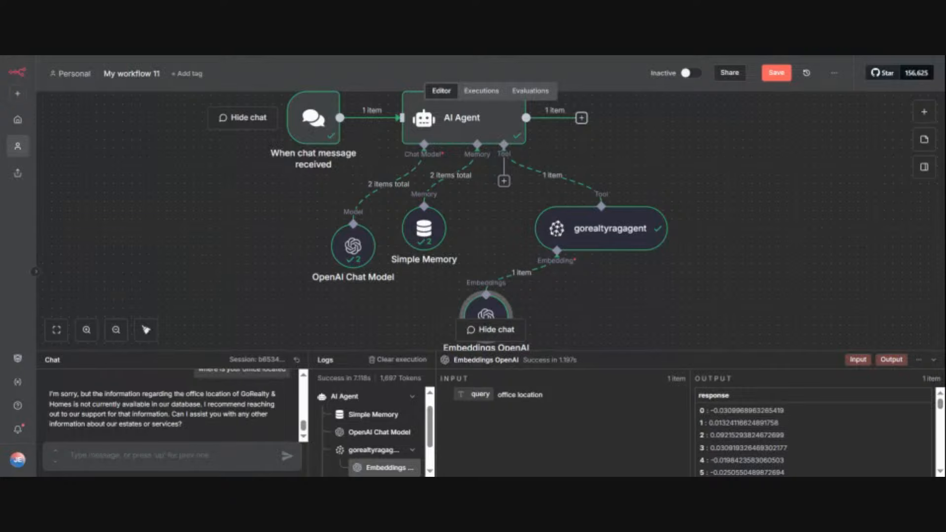
mouse_move(650, 229)
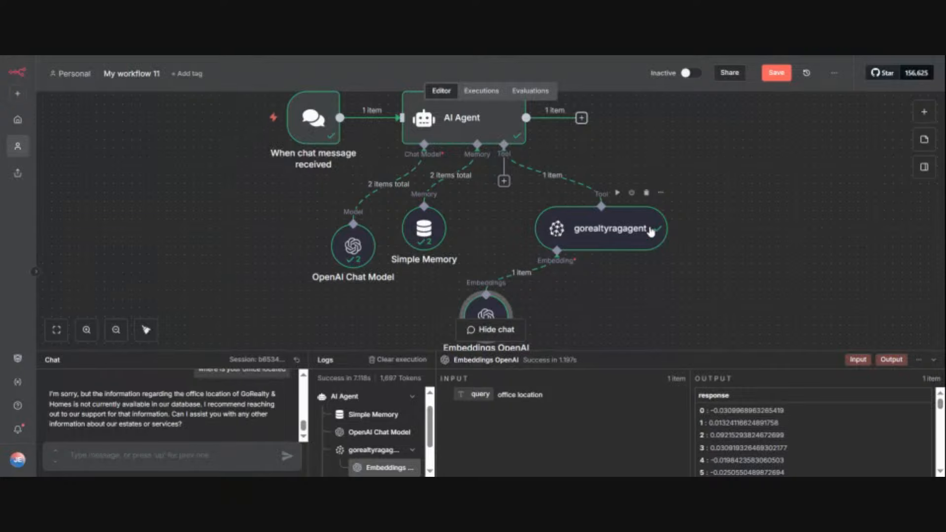
left_click(661, 196)
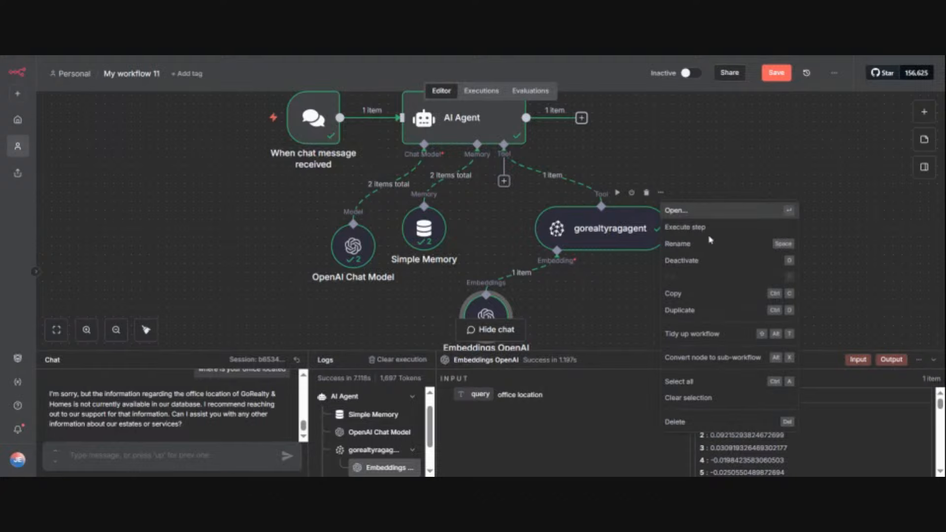
key("Return")
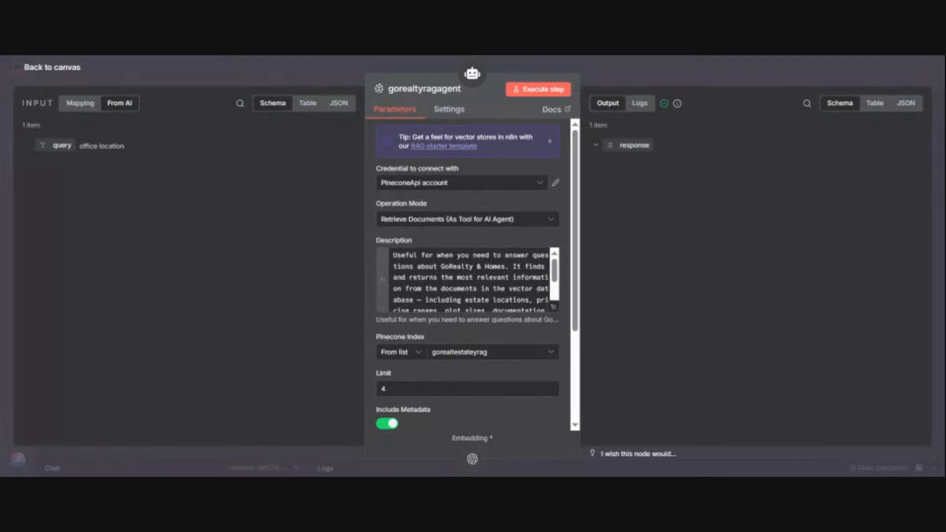
left_click(626, 78)
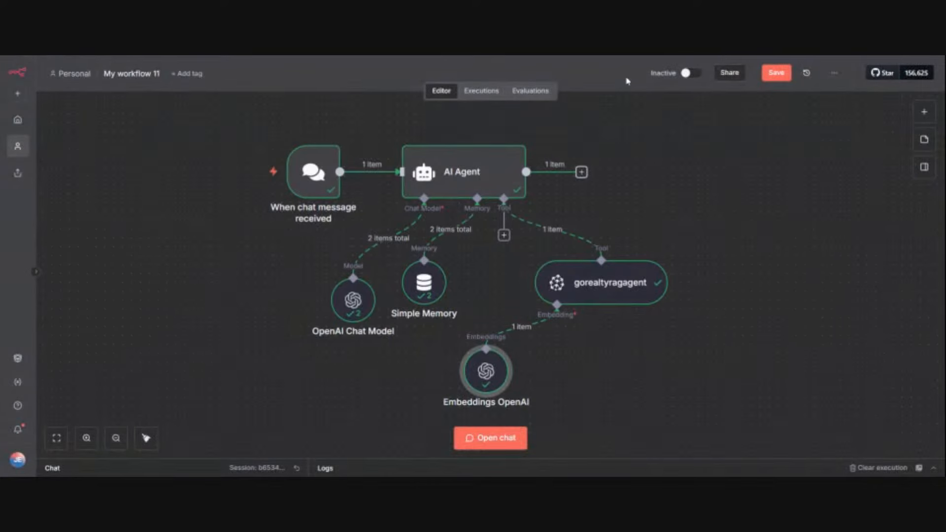
Remove the Tool connection between the AI Agent and gorealtyragagent, and shift the gorealtyragagent node slightly to the right
mouse_move(561, 228)
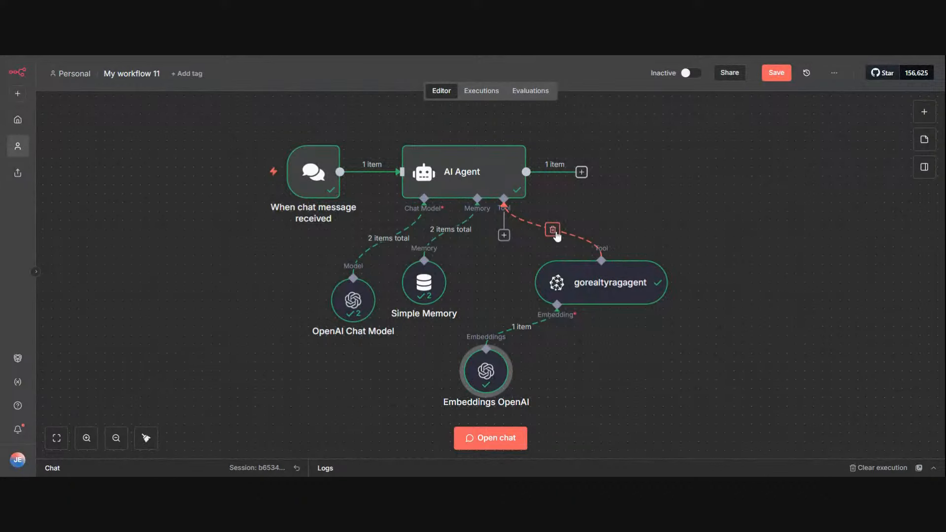
left_click(504, 235)
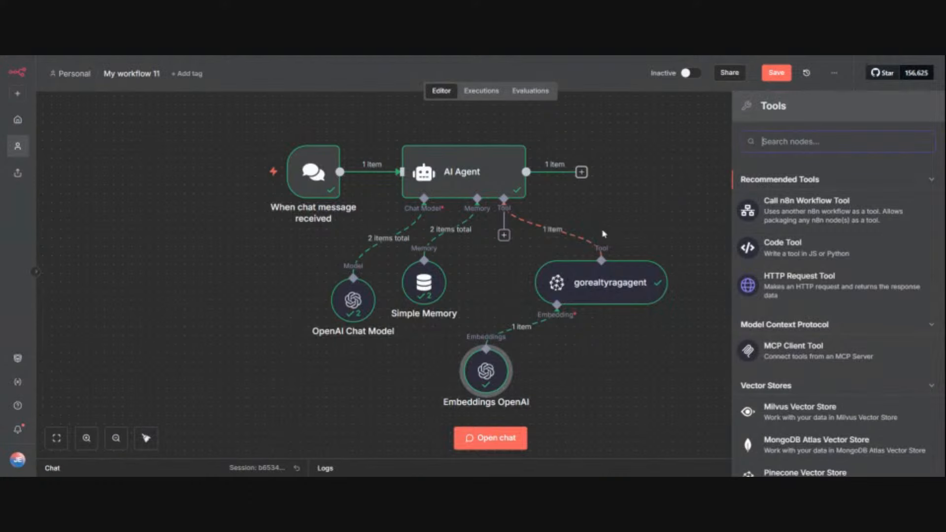
left_click(552, 230)
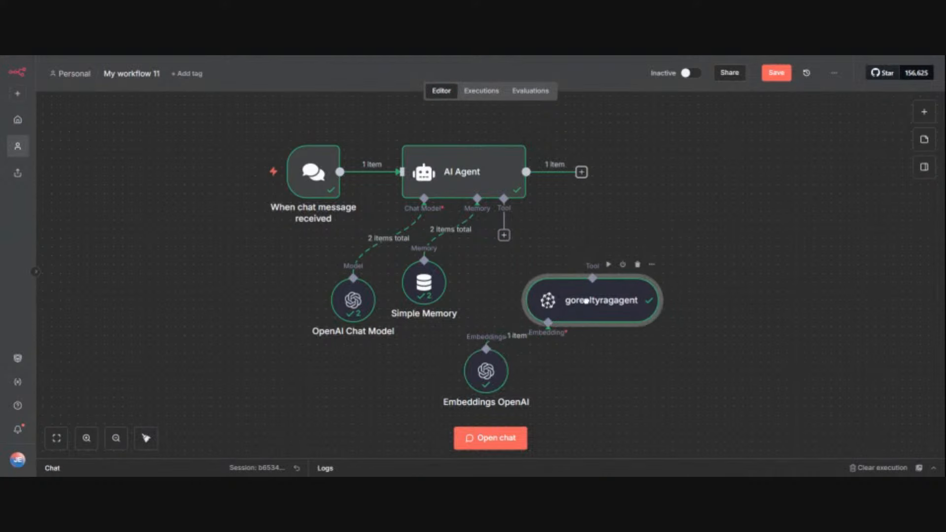
mouse_move(589, 287)
left_mouse_down()
mouse_move(588, 304)
mouse_move(603, 277)
left_mouse_up()
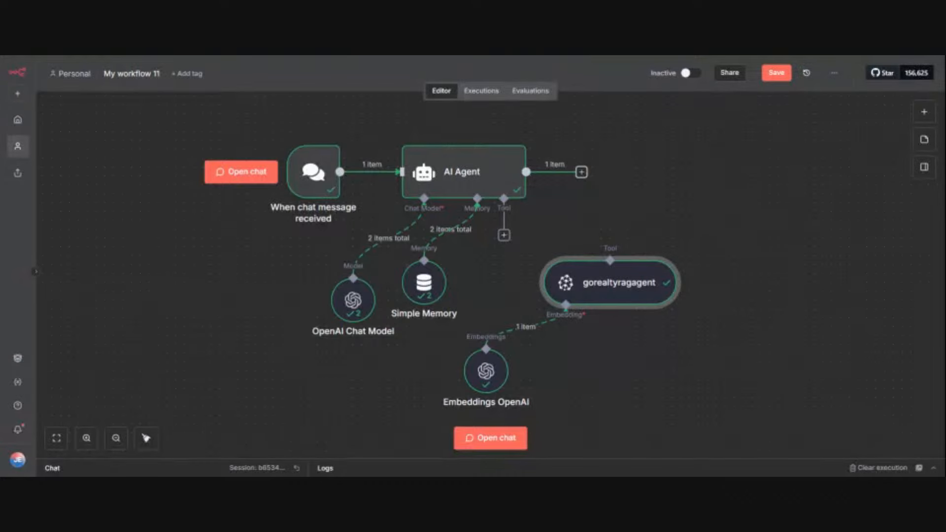
Delete the gorealtyragagent vector store node and its Embeddings OpenAI node from the workflow
mouse_move(582, 281)
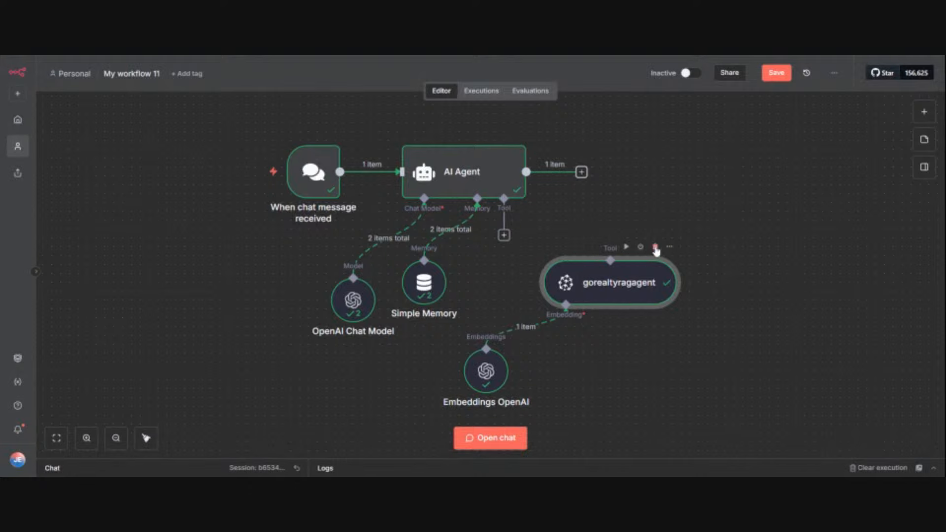
left_click(655, 248)
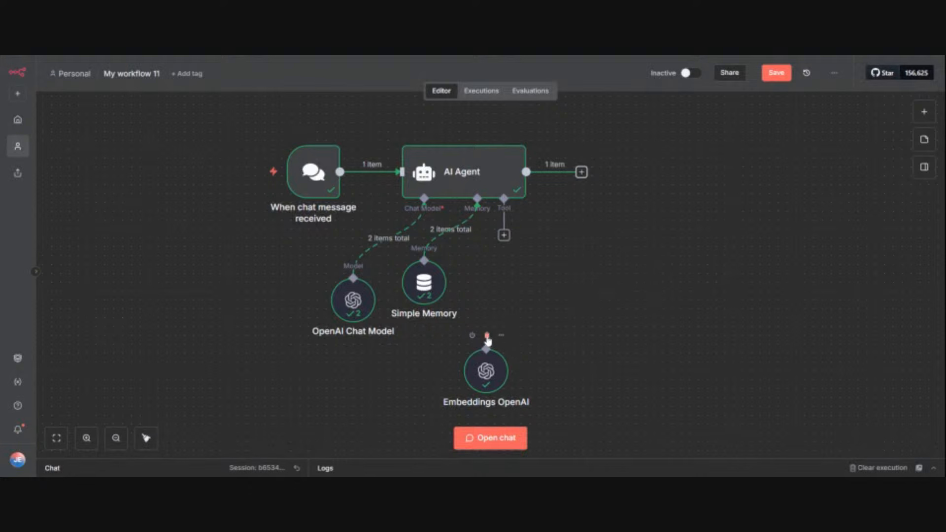
left_click(487, 337)
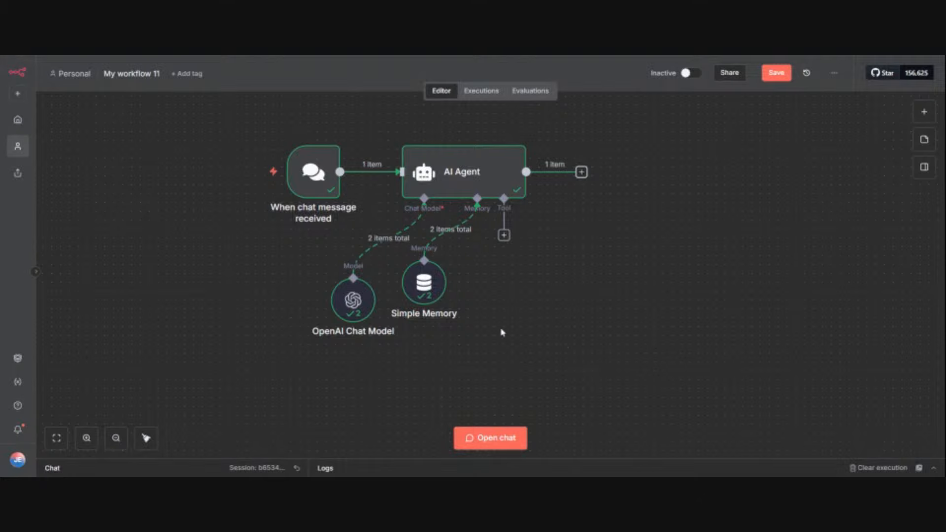
Move the OpenAI Chat Model node further left and the Simple Memory node down and slightly left, making room beneath the AI Agent
mouse_move(349, 313)
left_click_drag(349, 313, 297, 313)
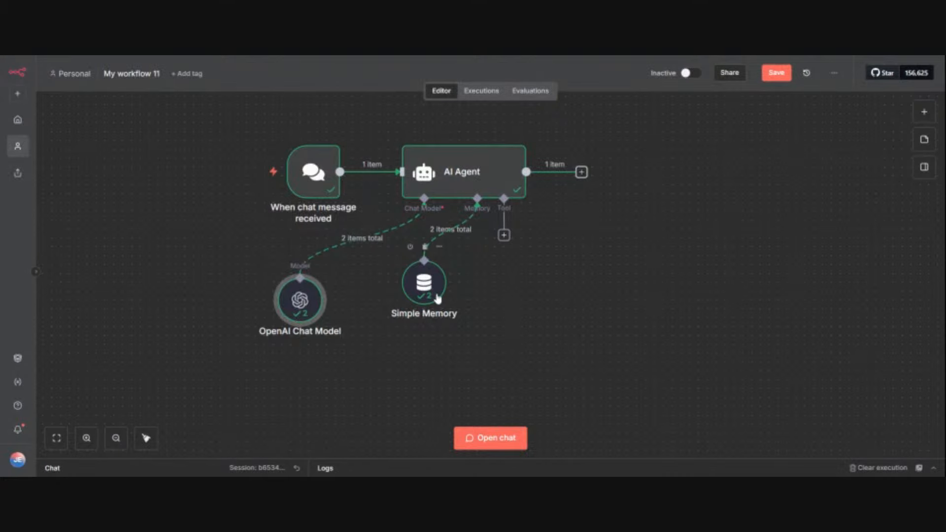
left_click_drag(436, 295, 409, 340)
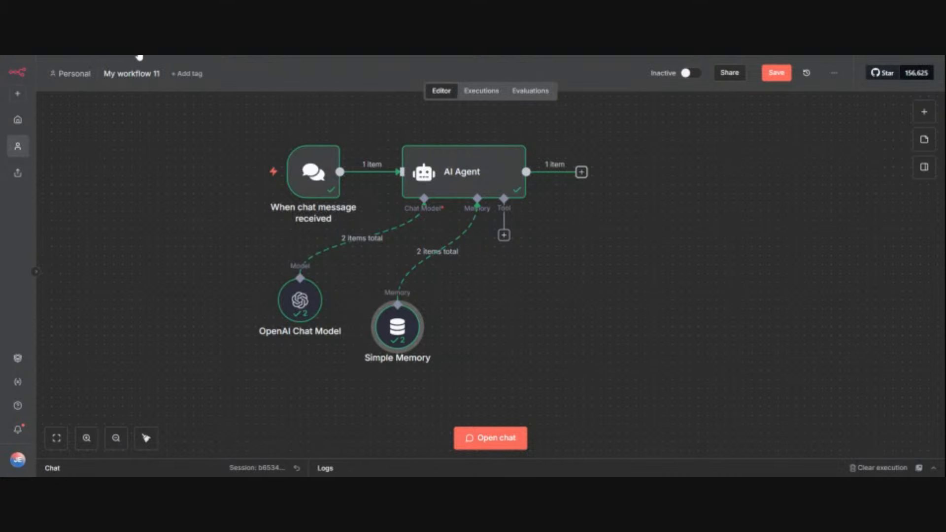
Start adding a new tool to the AI Agent by opening its list of available tools
left_click(504, 236)
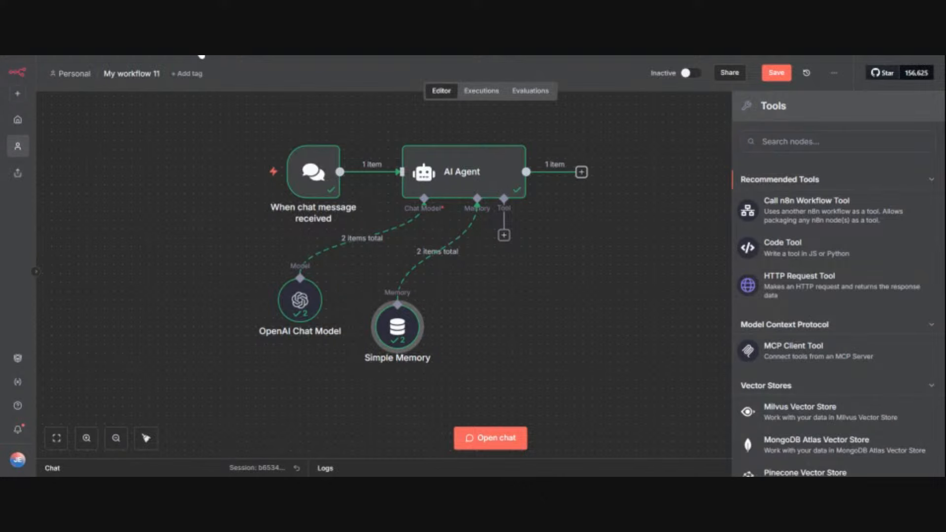
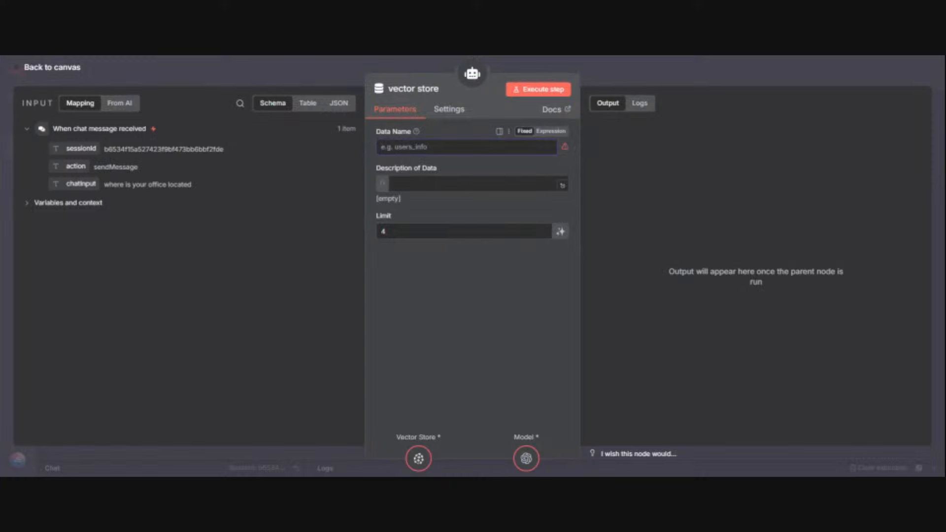
Set the vector store tool's data name to Gorealtyrag and paste the data description about answering questions on GoRealty & Homes
type("Goreal")
type("ty")
type("lty")
type("rag")
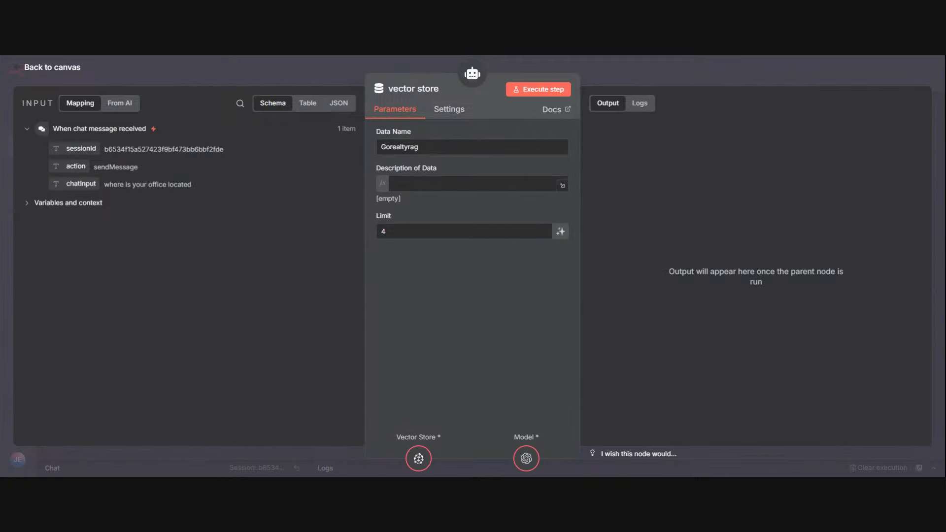
key("ctrl+Tab")
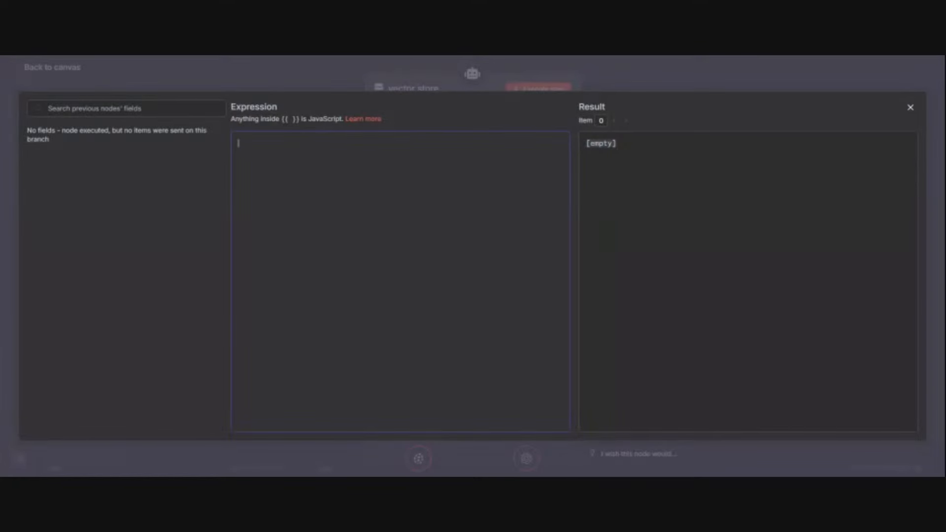
type("Useful for when you need to answer questions about GoRealty & Homes. It finds and returns the most relevant information from the documents in the vector database — including estate locations, pricing ranges, plot sizes, documentation details, agro-estate information, and company background. Whenever you need information about GoRealty or any of its estates, you should ALWAYS use this.")
left_click(559, 66)
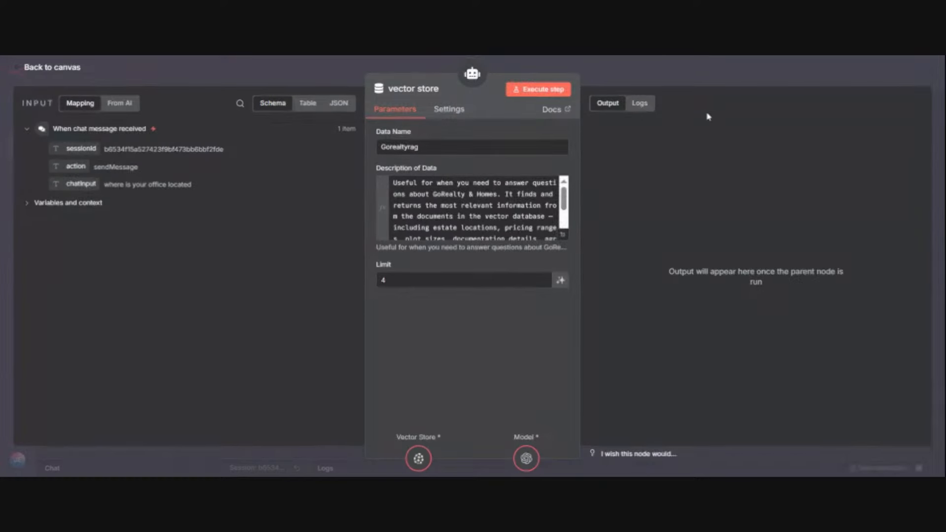
left_click(681, 69)
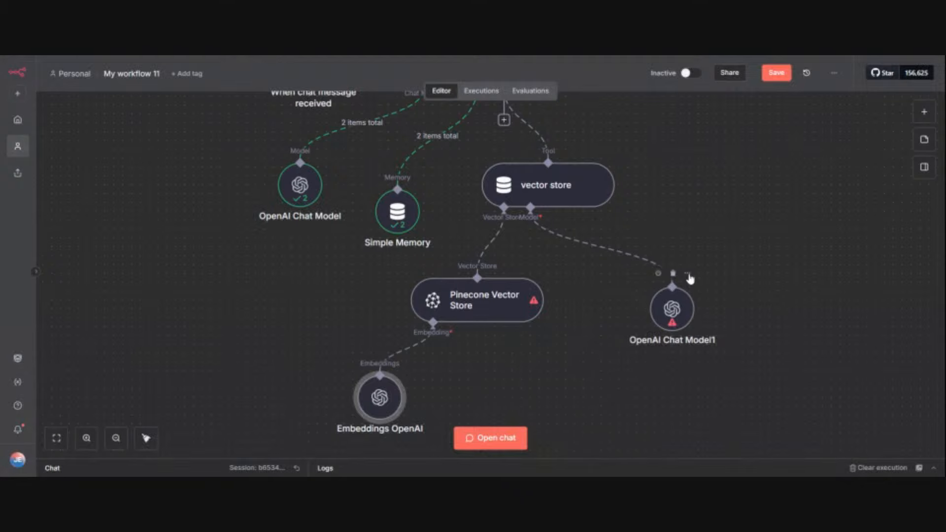
Set the OpenAI Chat Model1 node under the vector store tool to use the gpt-4 model
right_click(691, 276)
left_click(704, 292)
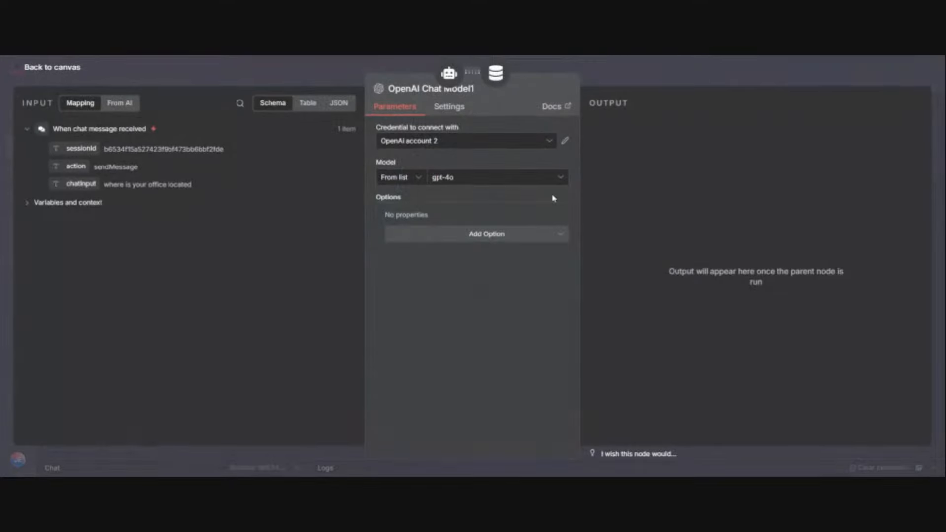
left_click(492, 181)
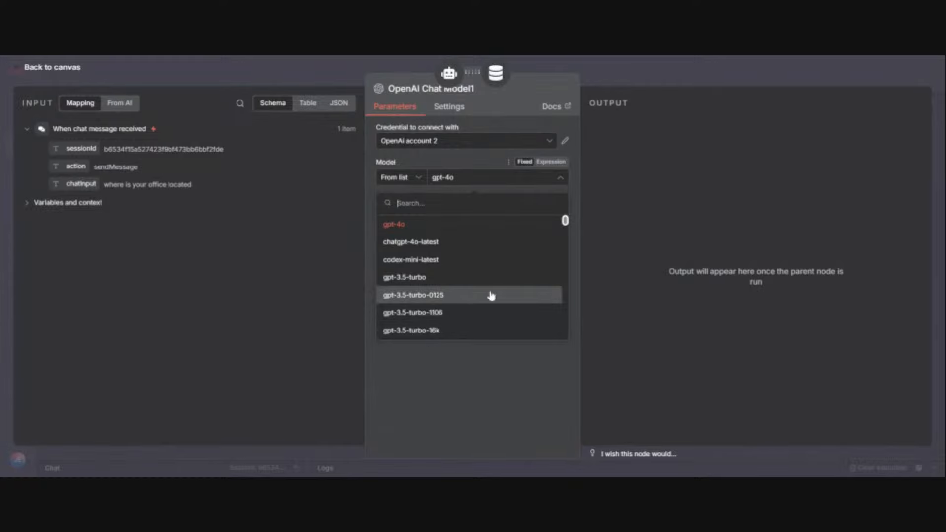
left_click_drag(565, 222, 558, 235)
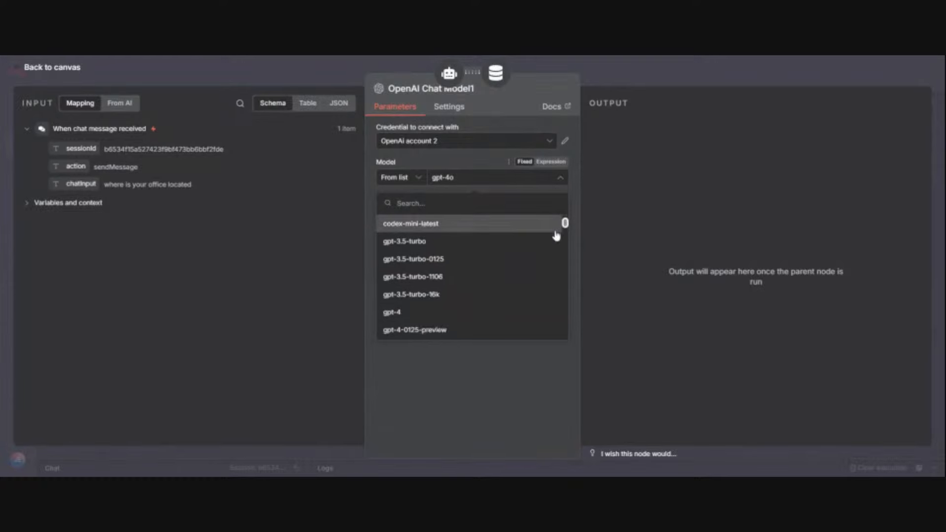
left_click(481, 311)
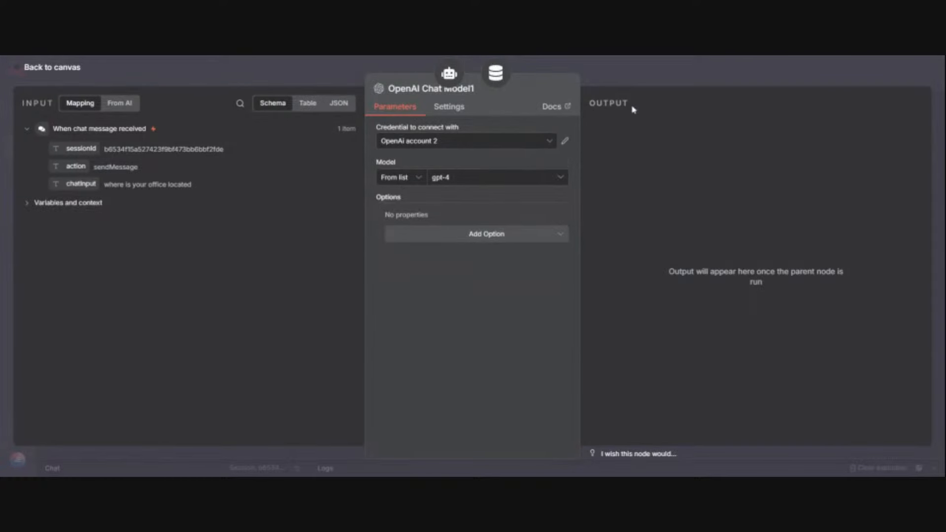
left_click(642, 71)
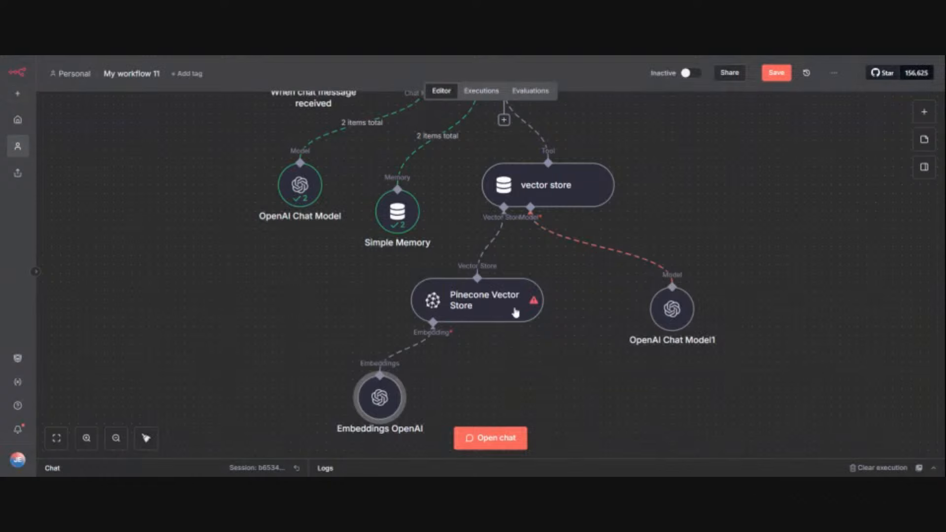
Set the Pinecone Vector Store node's Pinecone index to gorealtestateyrag
left_click(537, 265)
left_click(544, 286)
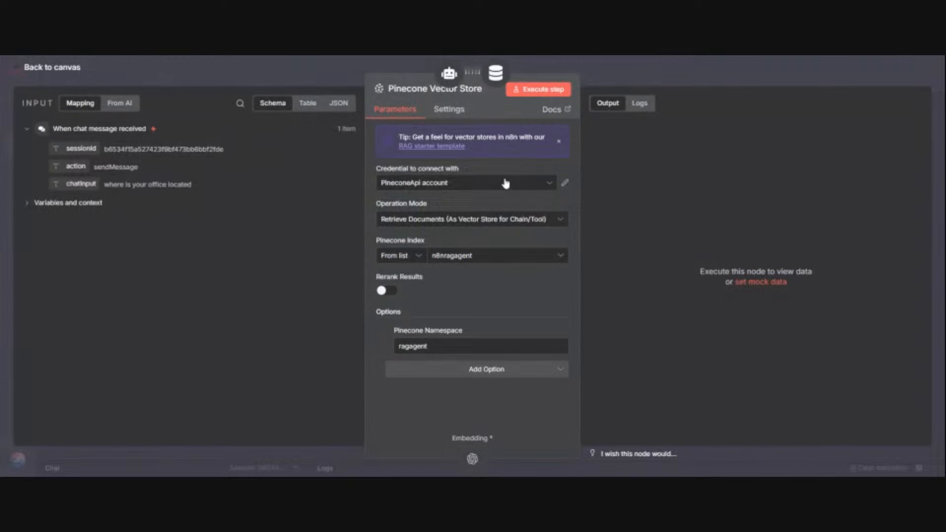
left_click(523, 258)
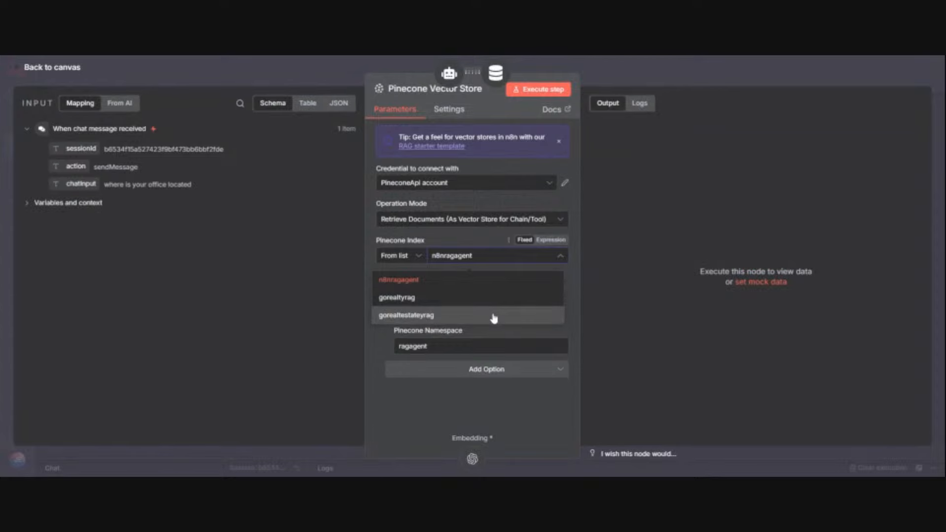
left_click(494, 318)
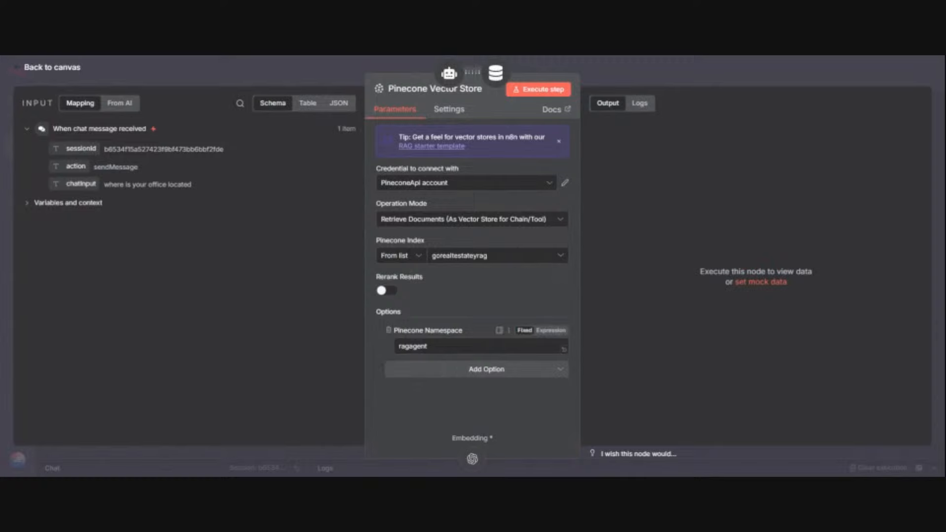
Try to replace the Pinecone namespace with gorealtyragagent
double_click(413, 346)
type("gotra")
key("BackSpace")
key("BackSpace")
key("BackSpace")
type("rea")
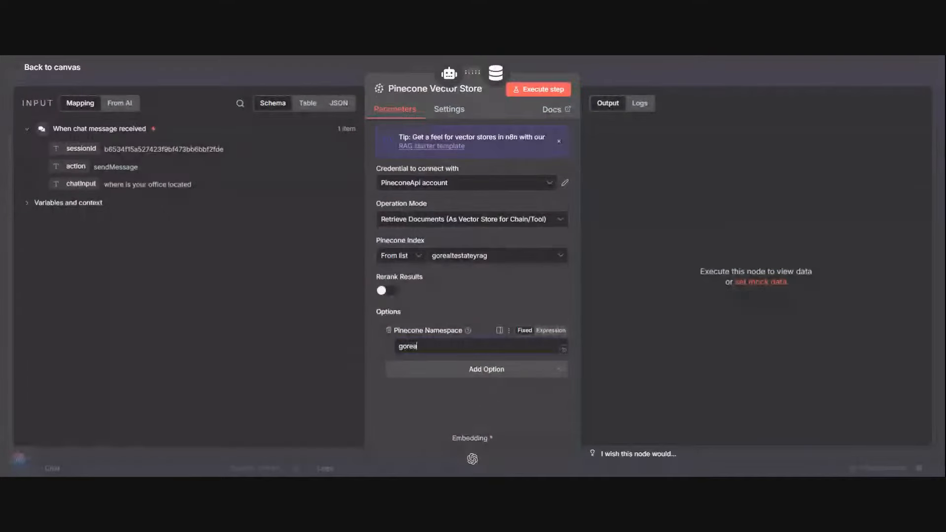
type("ltyragagent")
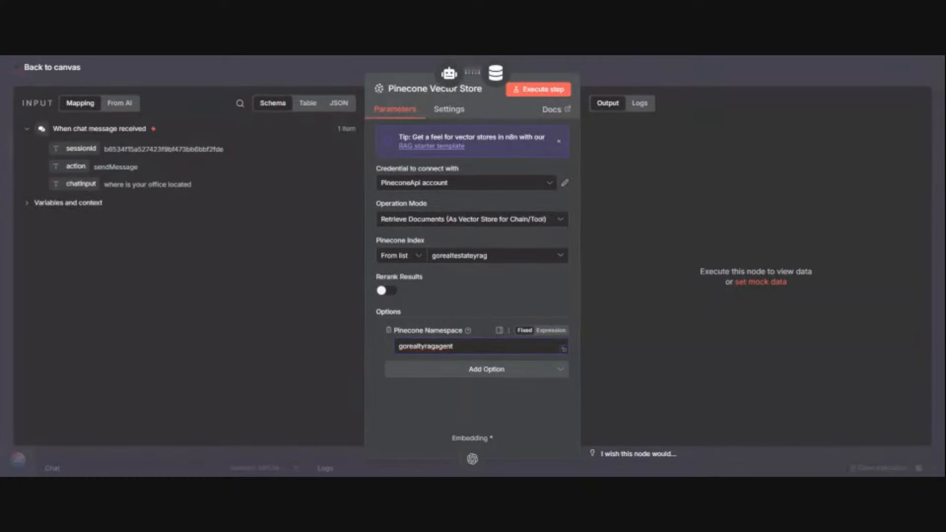
key("BackSpace")
key("BackSpace")
key("BackSpace")
key("BackSpace")
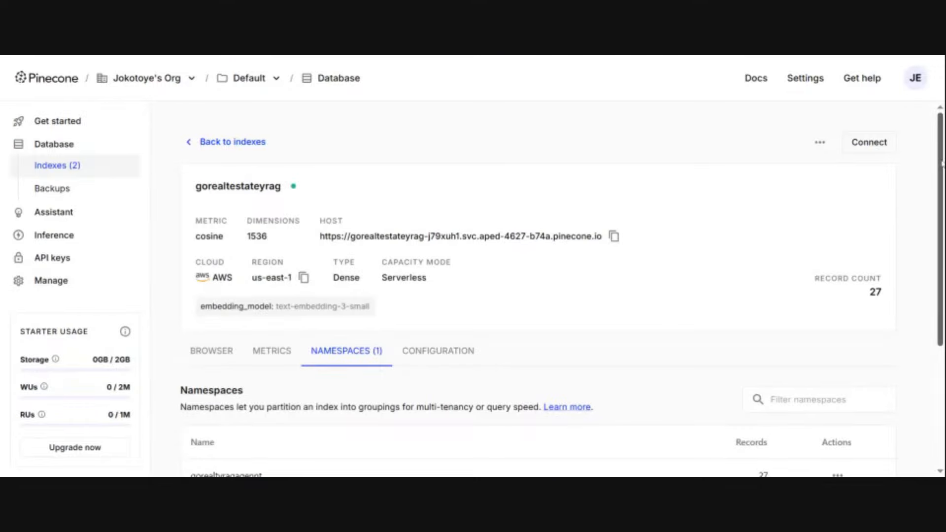
Switch to Pinecone, copy the index's namespace name gorealtyragagennt, and use it as the Pinecone Namespace in n8n's Pinecone Vector Store node
scroll(543, 290, "down", 3)
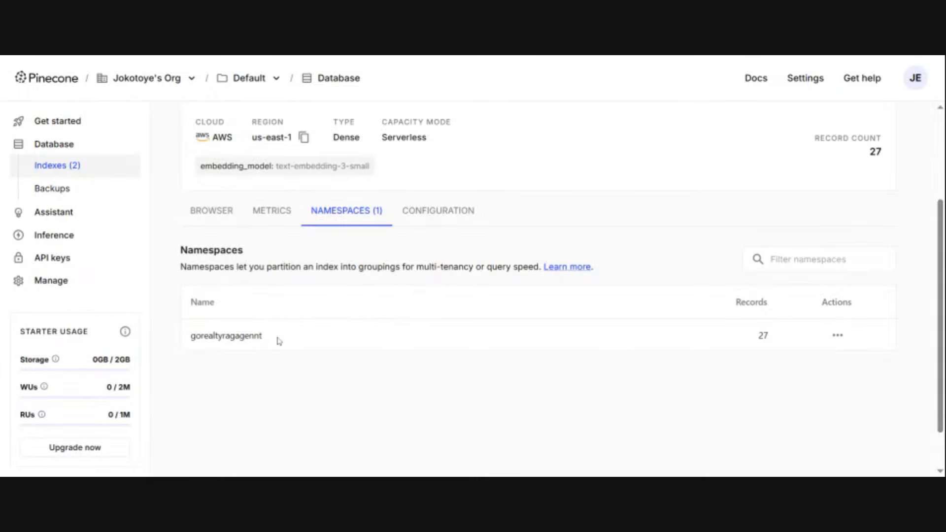
left_click_drag(277, 340, 168, 339)
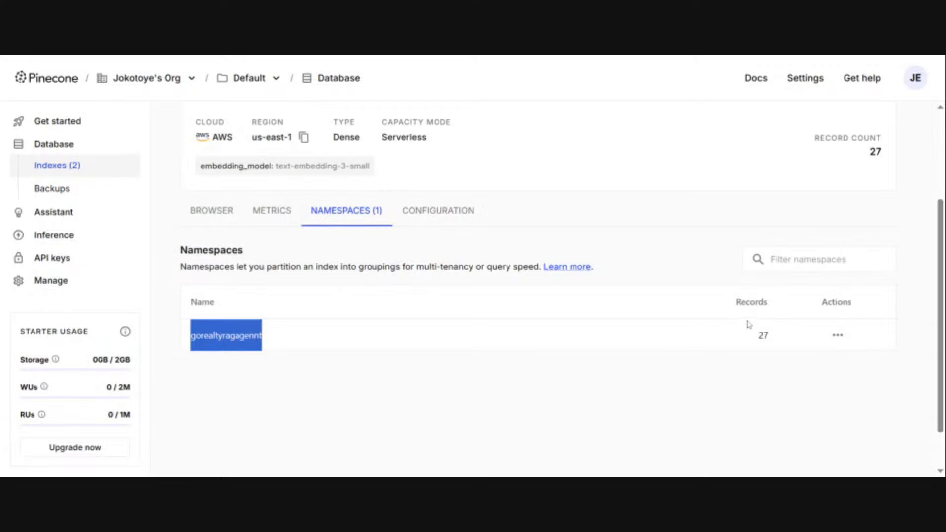
left_click(187, 54)
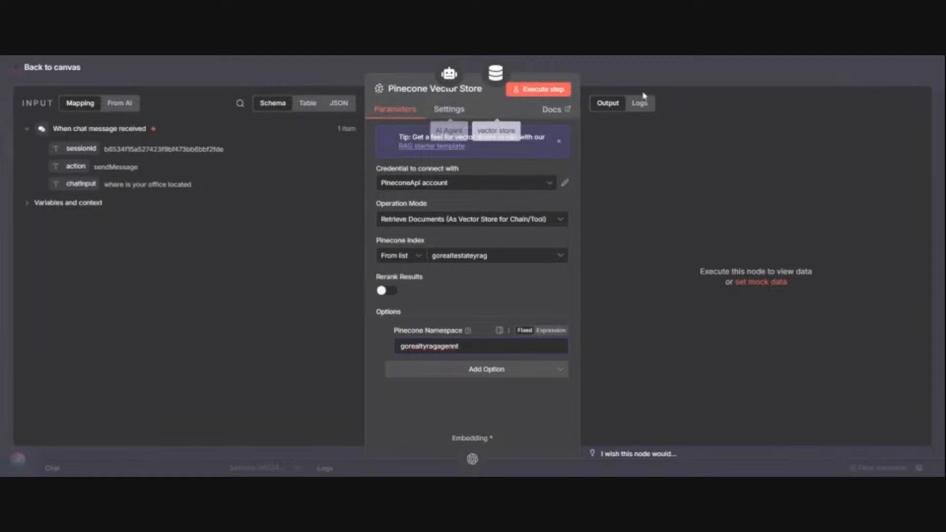
key("Escape")
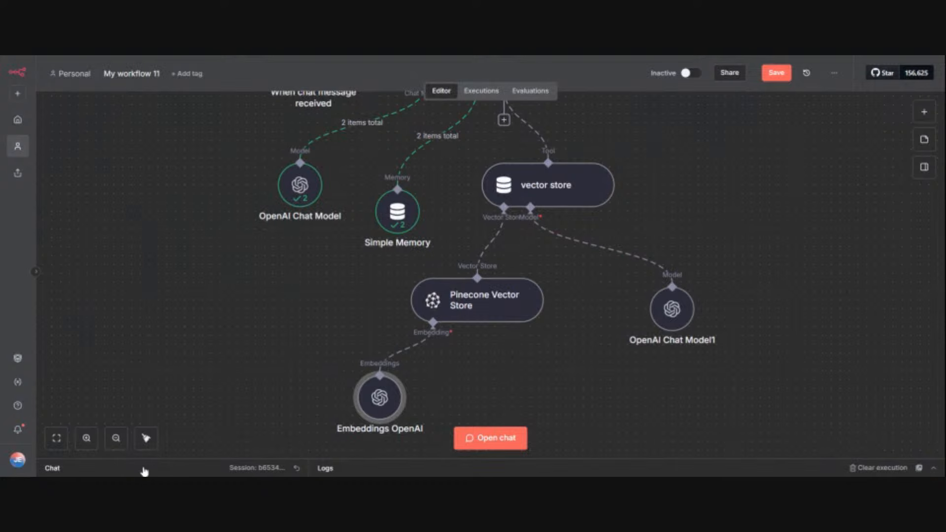
Open the workflow chat and send the greeting "hello Good day" to the AI Agent
left_click(477, 439)
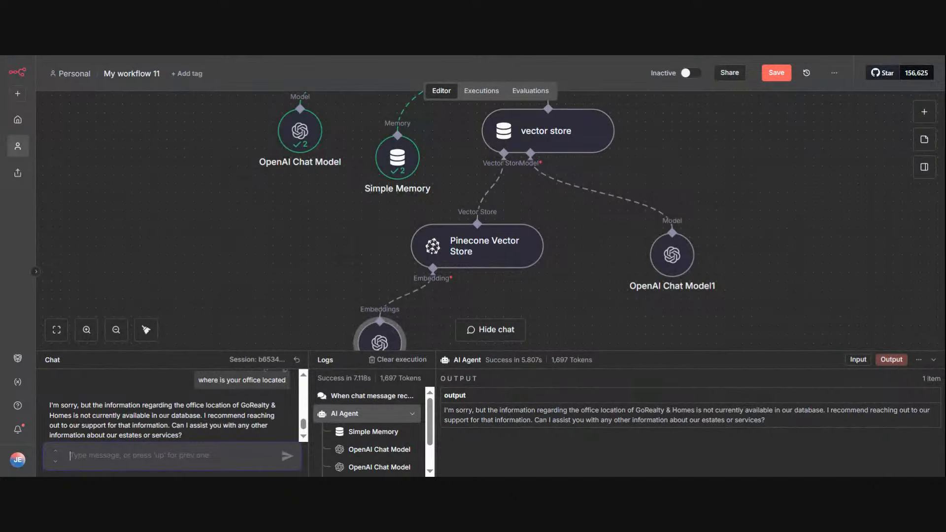
mouse_move(250, 390)
left_mouse_down()
mouse_move(250, 377)
mouse_move(267, 382)
left_mouse_up()
scroll(266, 424, "down", 3)
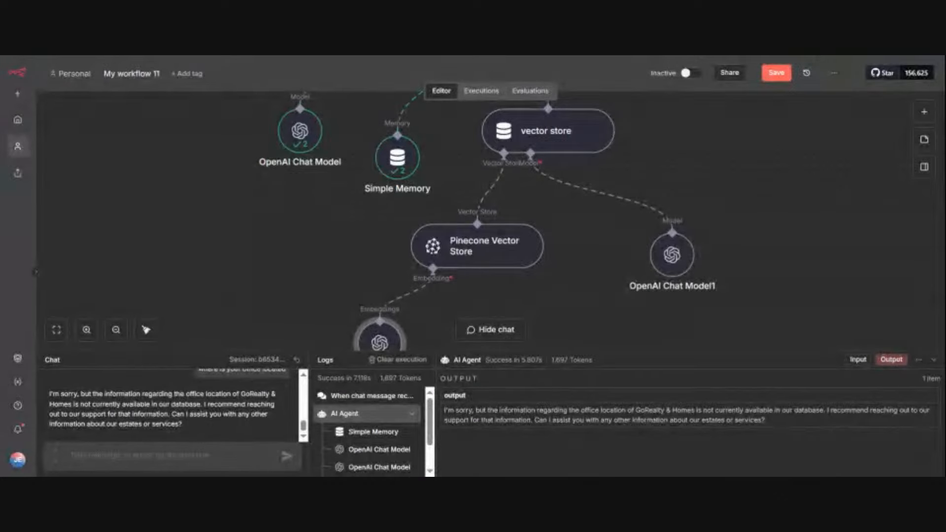
type("hello")
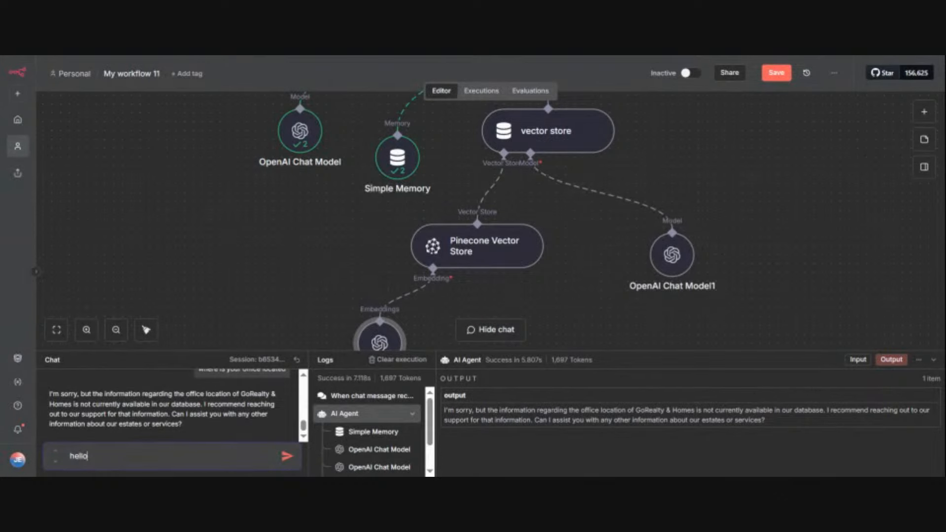
type(" Good day")
key("Return")
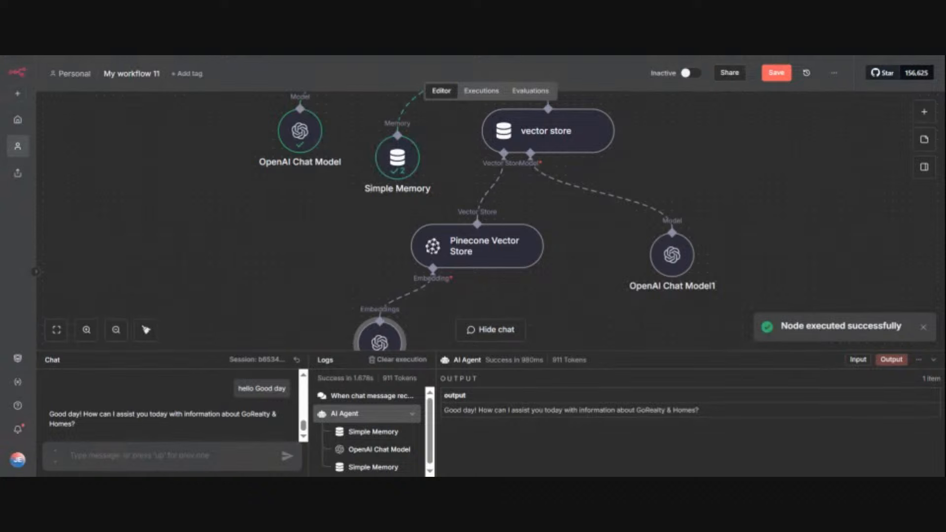
Ask the AI Agent in the chat "where is your office located"
type("w")
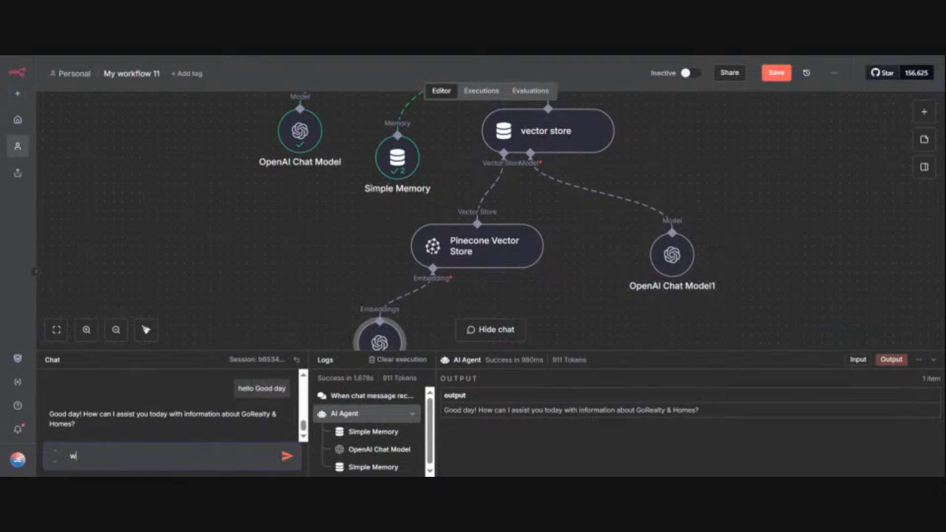
type("here is y")
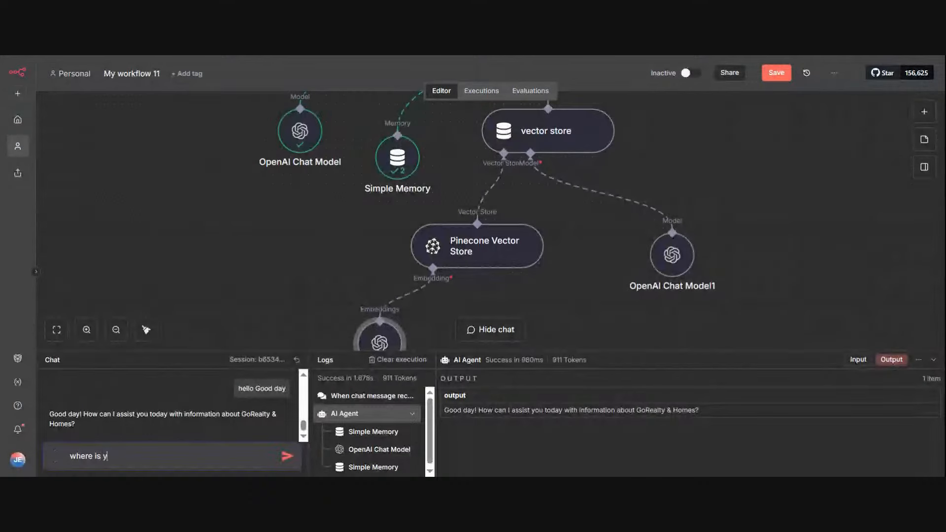
type("our offic")
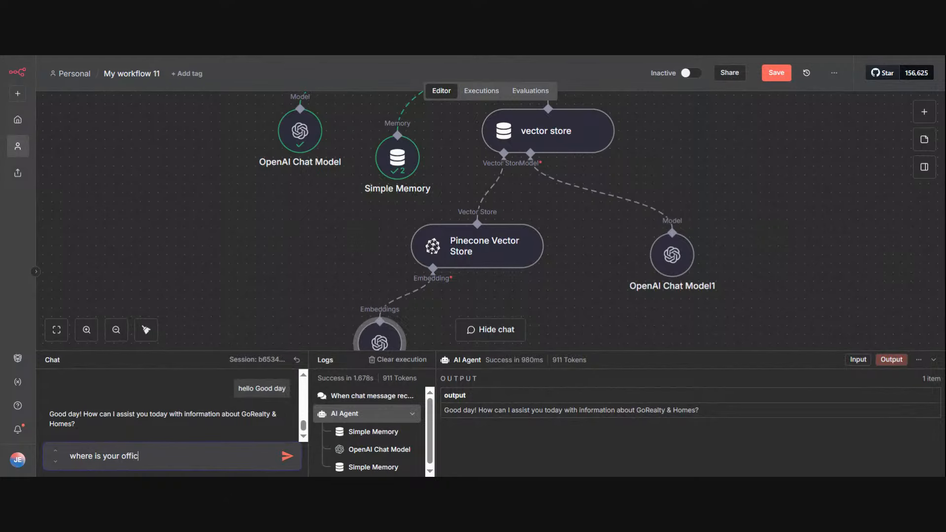
type("e located")
key("Return")
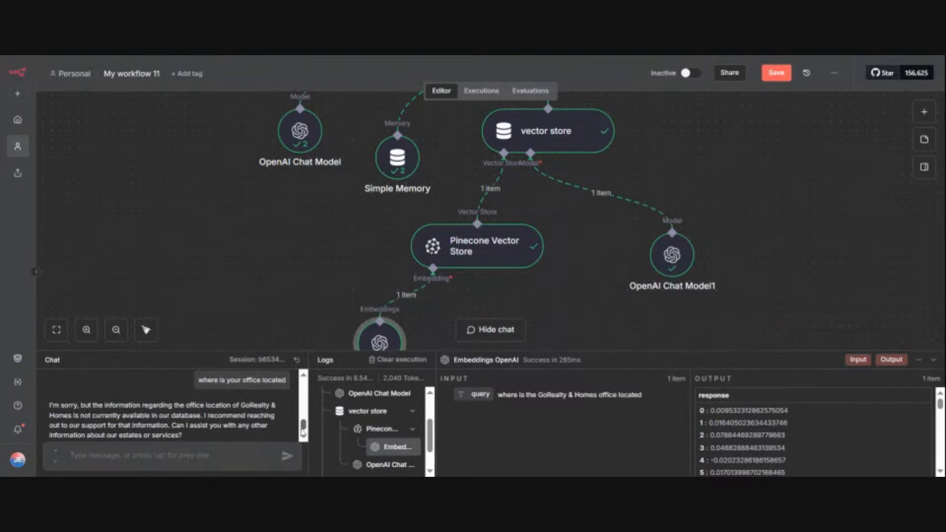
Ask the AI Agent in the chat "what is gorealty about" and read its full reply
left_click(217, 456)
type("whr")
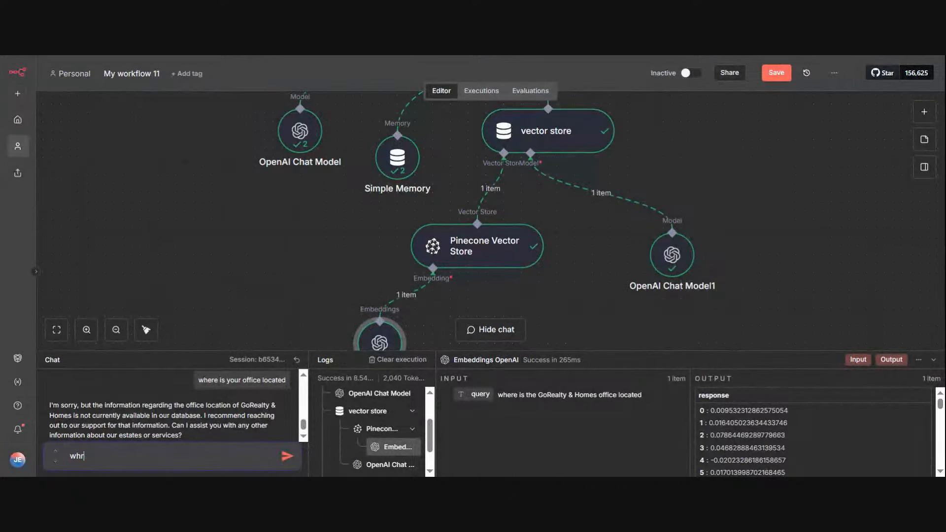
key("BackSpace")
type("ere are")
key("BackSpace")
key("BackSpace")
key("BackSpace")
key("BackSpace")
key("BackSpace")
type("at is gorealty about")
key("Return")
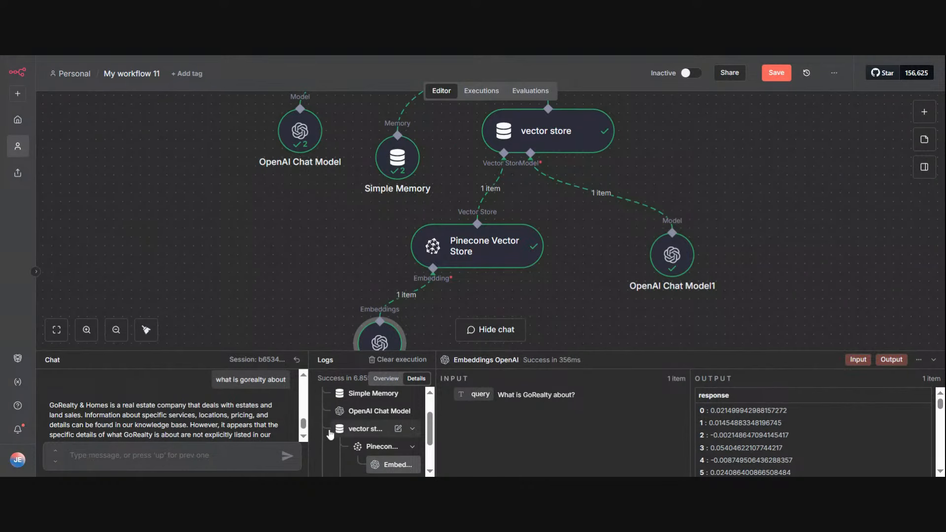
scroll(305, 430, "down", 1)
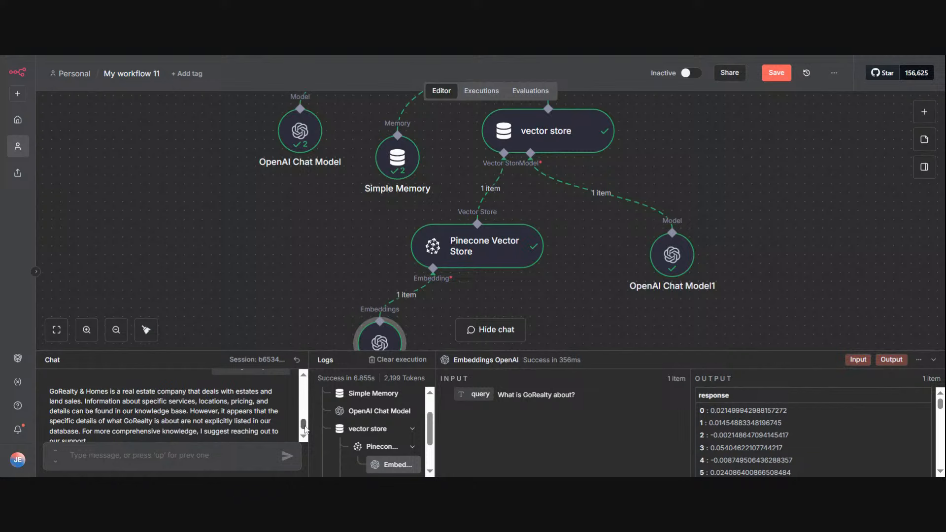
scroll(305, 431, "down", 1)
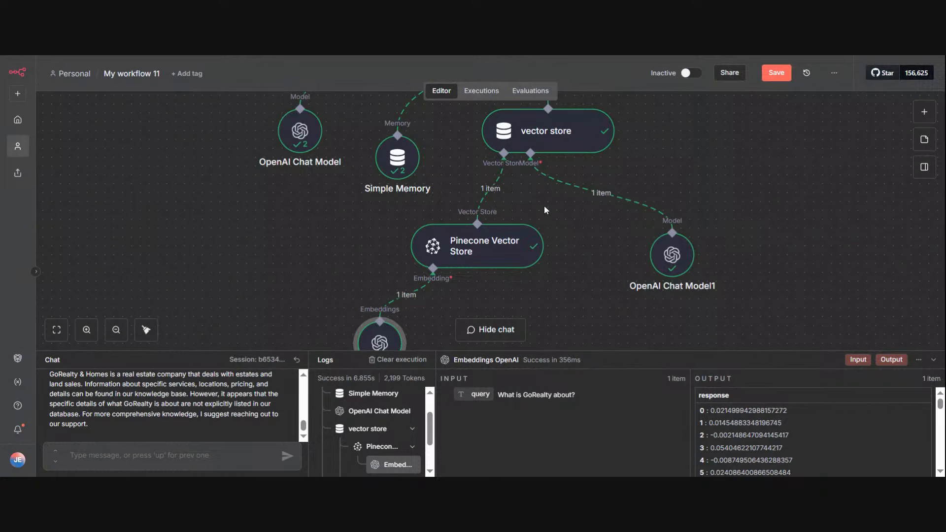
Reselect the gorealtestateyrag index in the Pinecone Vector Store node and change its operation mode to Retrieve Documents (As Tool for AI Agent)
right_click(542, 222)
left_click(548, 232)
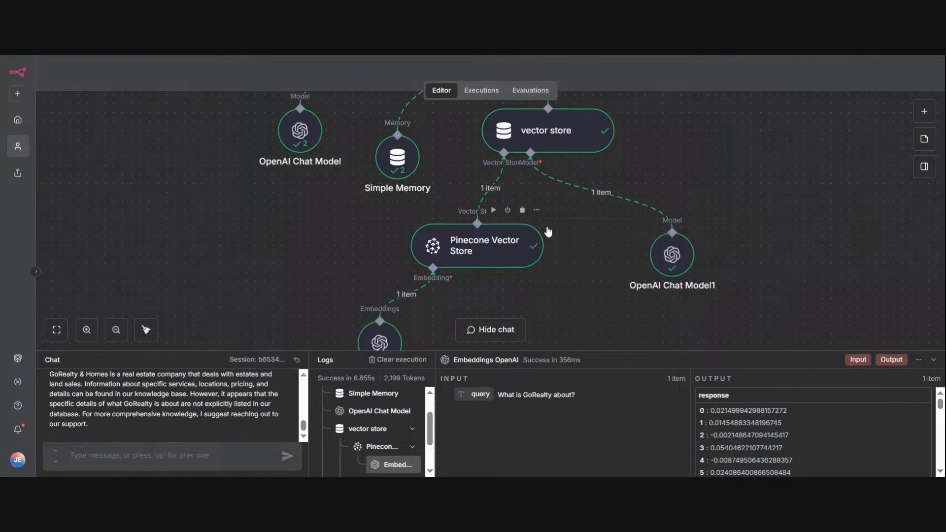
left_click(531, 257)
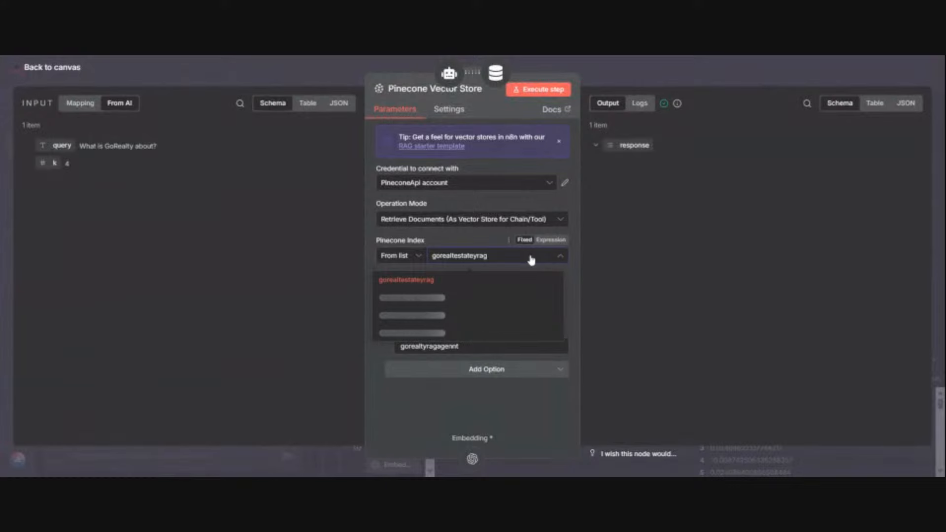
left_click(494, 281)
left_click(514, 221)
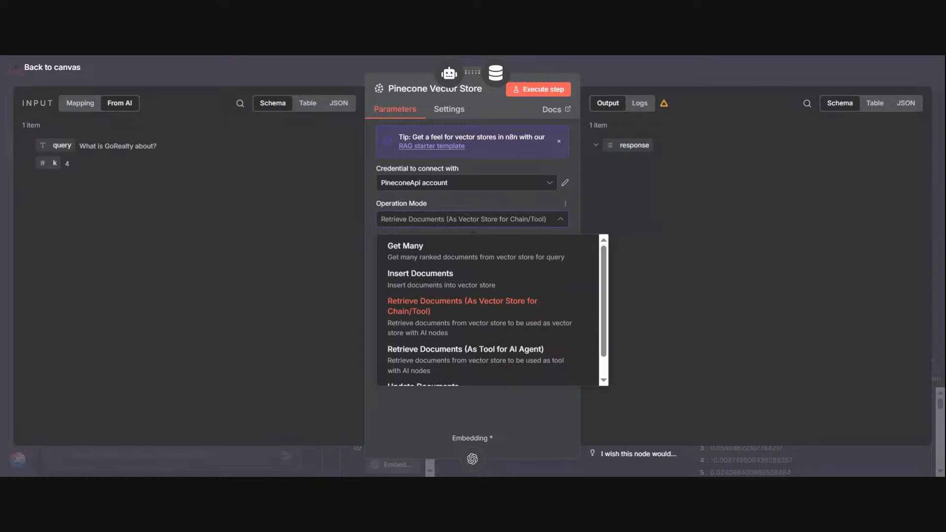
left_click(553, 354)
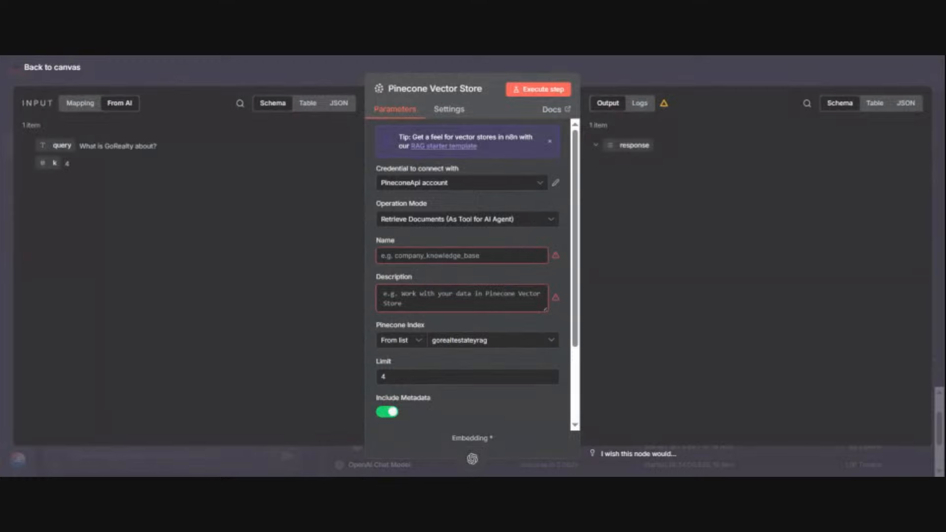
Set the Pinecone Vector Store node's operation mode to Retrieve Documents (As Vector Store for Chain/Tool) with the gorealtestateyrag index
left_click(550, 220)
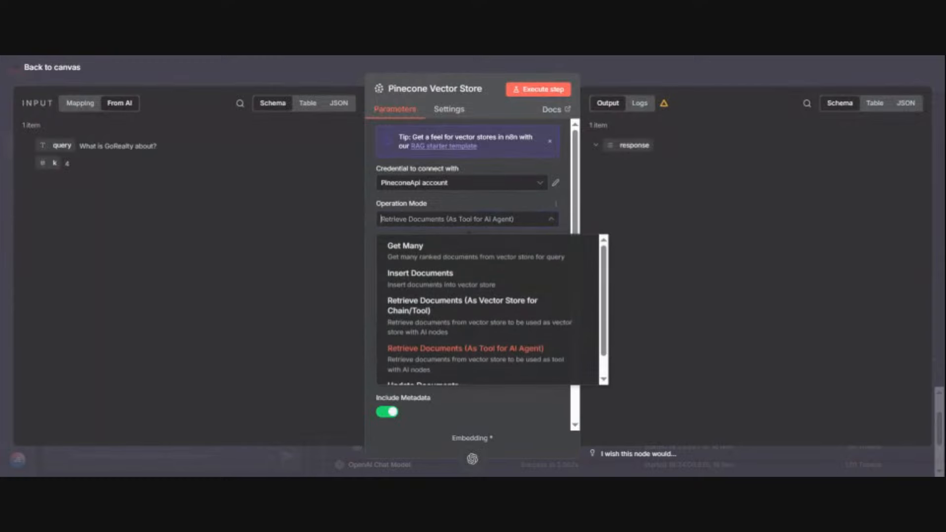
left_click_drag(602, 322, 593, 353)
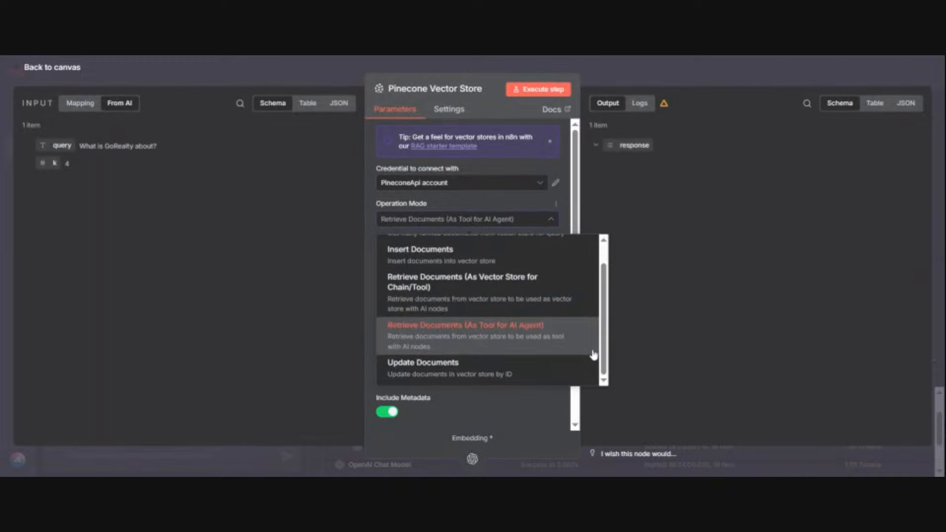
left_click(555, 347)
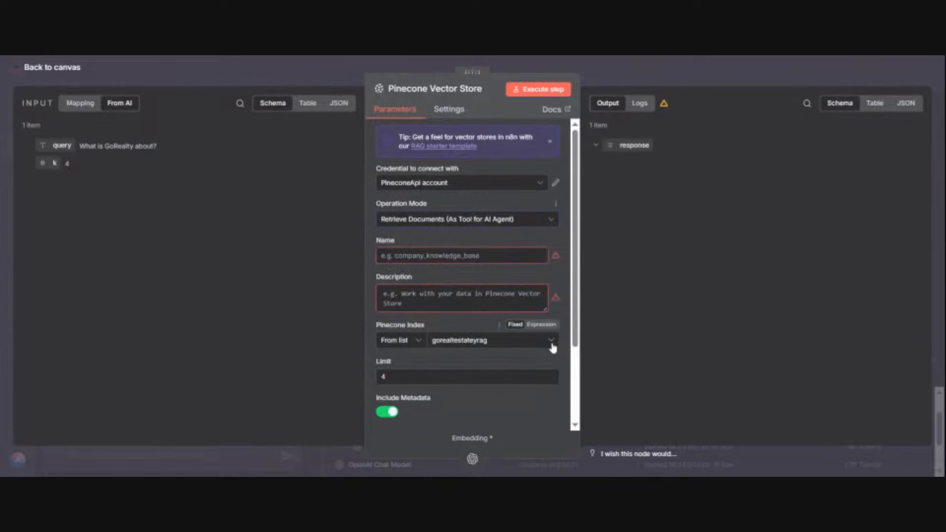
left_click(523, 220)
left_click(491, 290)
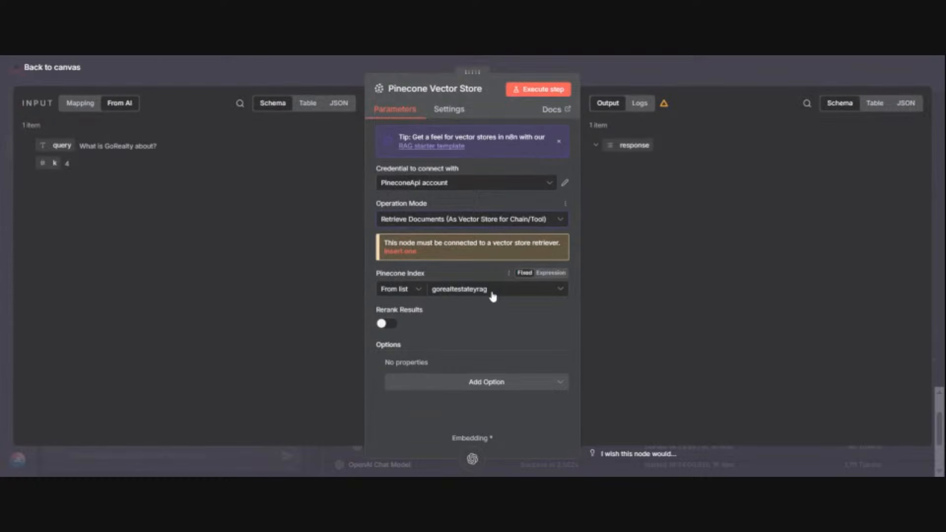
left_click(496, 291)
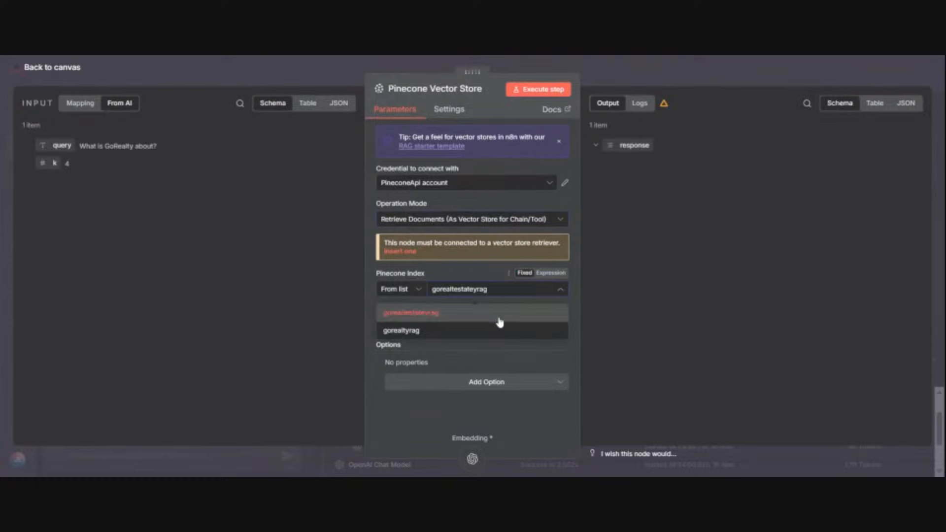
left_click(510, 318)
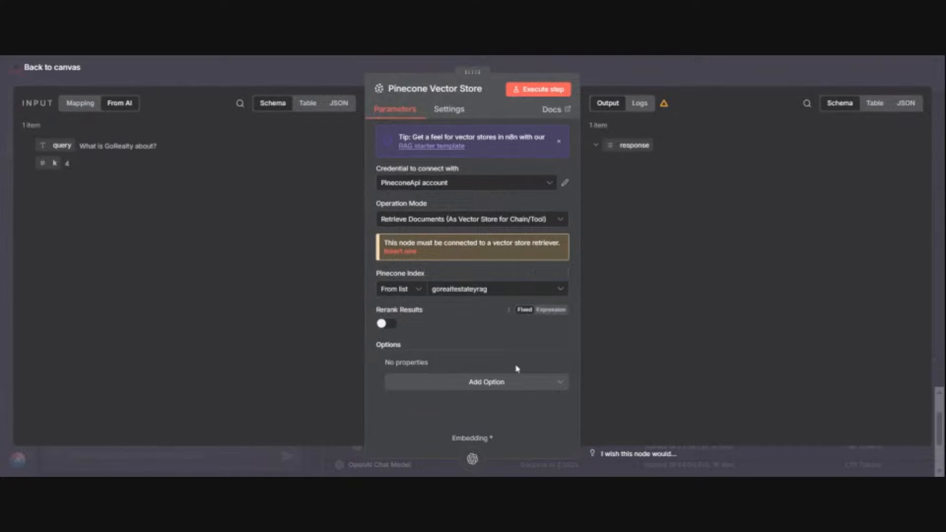
Add the Pinecone Namespace option with the value gorealtyragagennt and return to the canvas
left_click(517, 383)
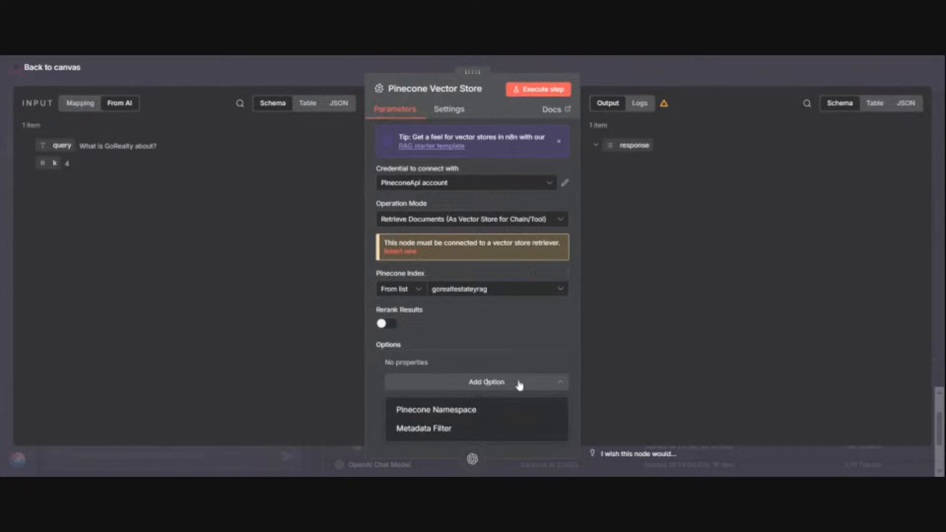
left_click(520, 409)
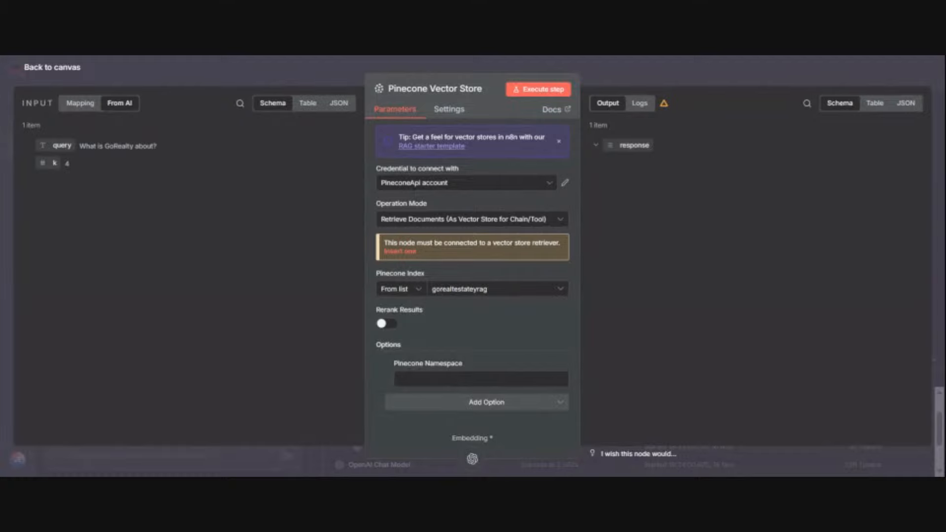
left_click(481, 379)
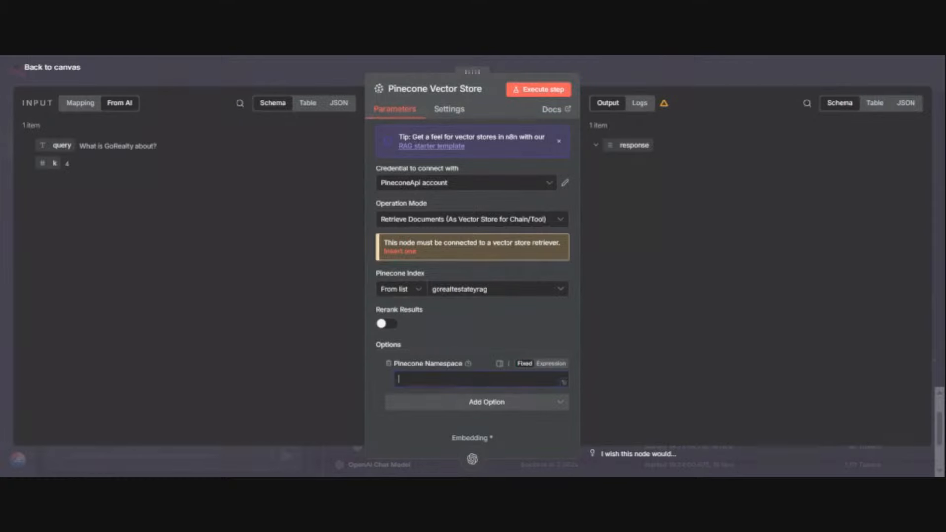
type("gorealtyragagennt")
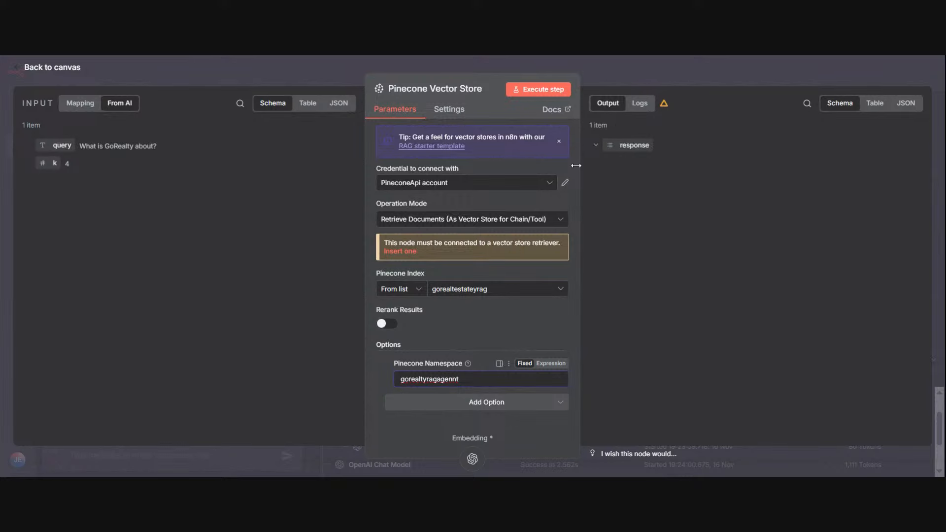
left_click(715, 56)
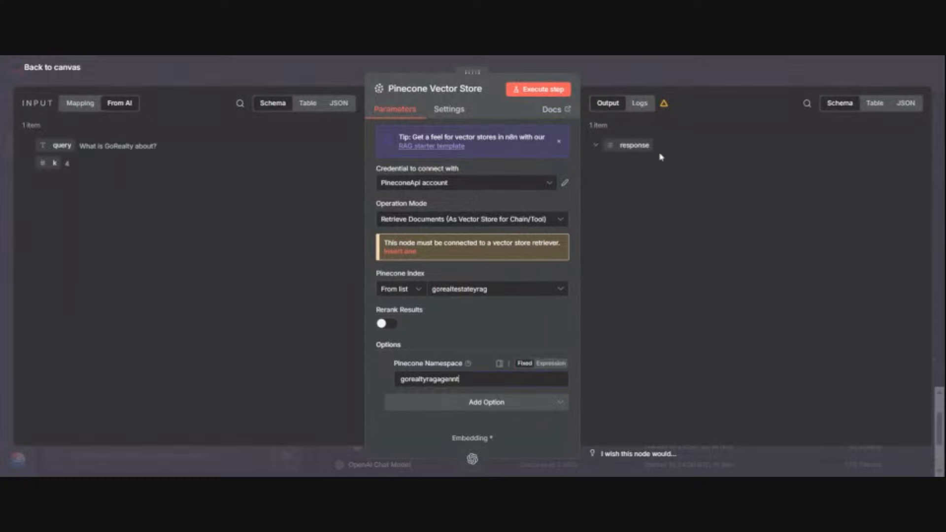
left_click(695, 74)
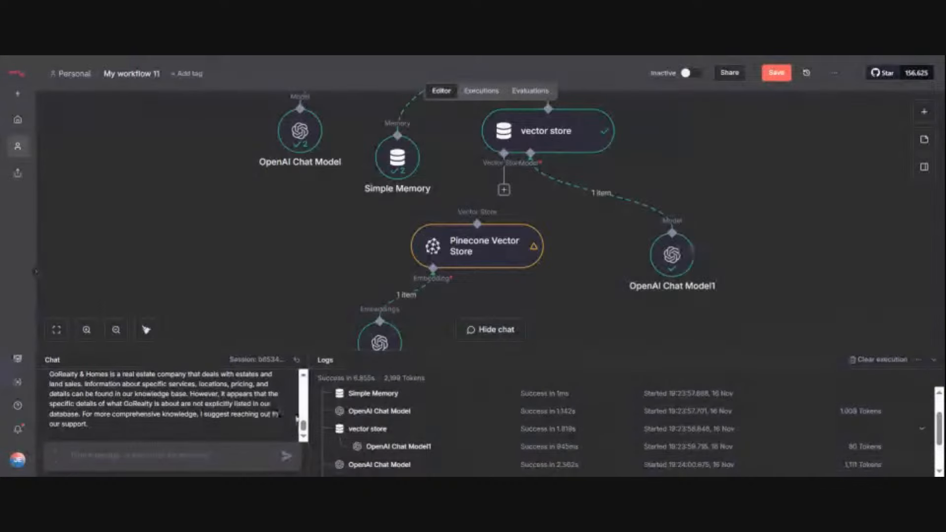
Ask the AI Agent in the chat "hello where is your office located"
left_click(210, 443)
type("he")
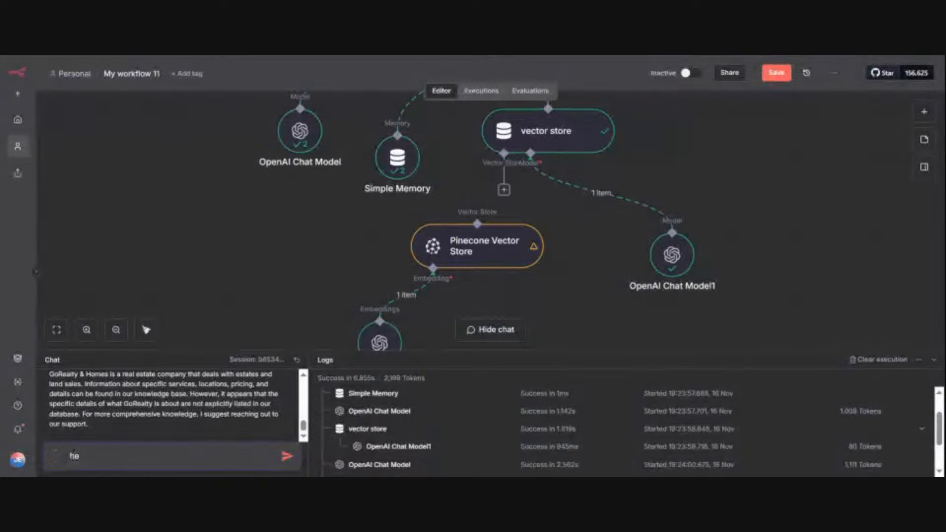
type("llo whe")
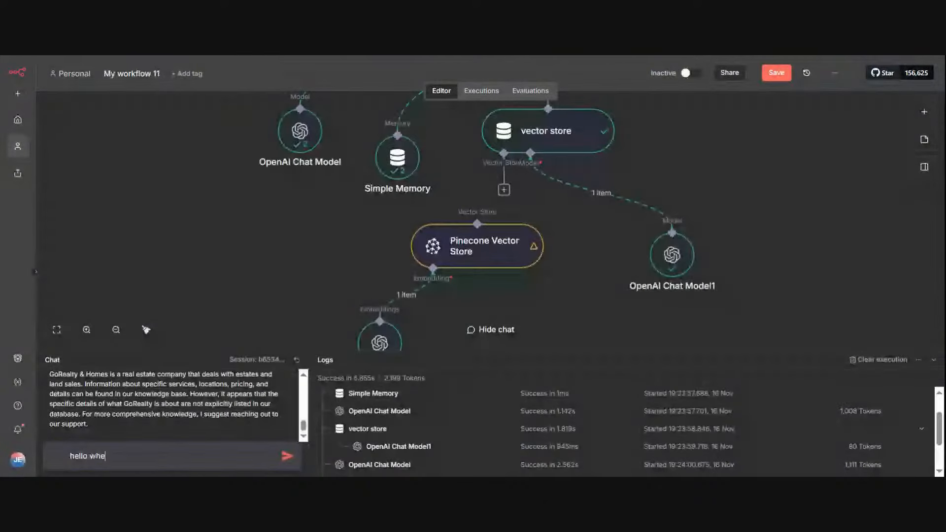
type("re is your")
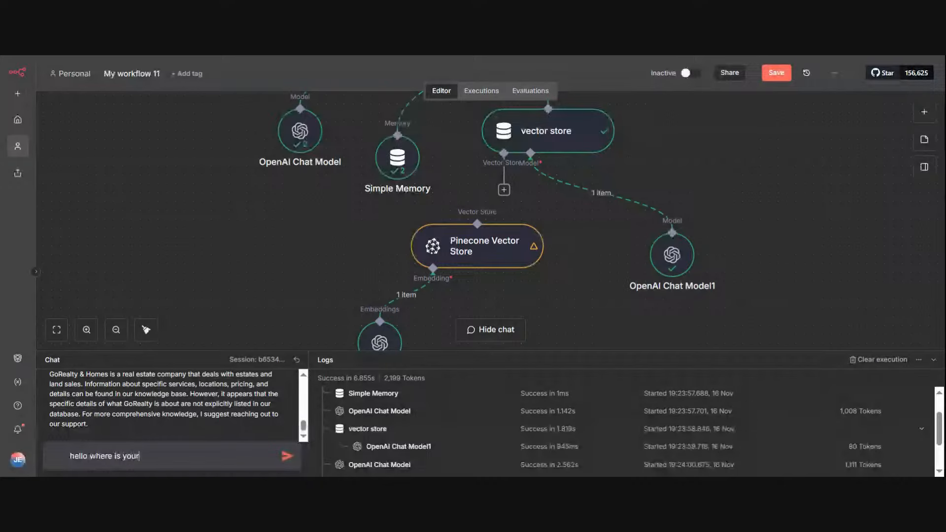
type(" office located")
key("Return")
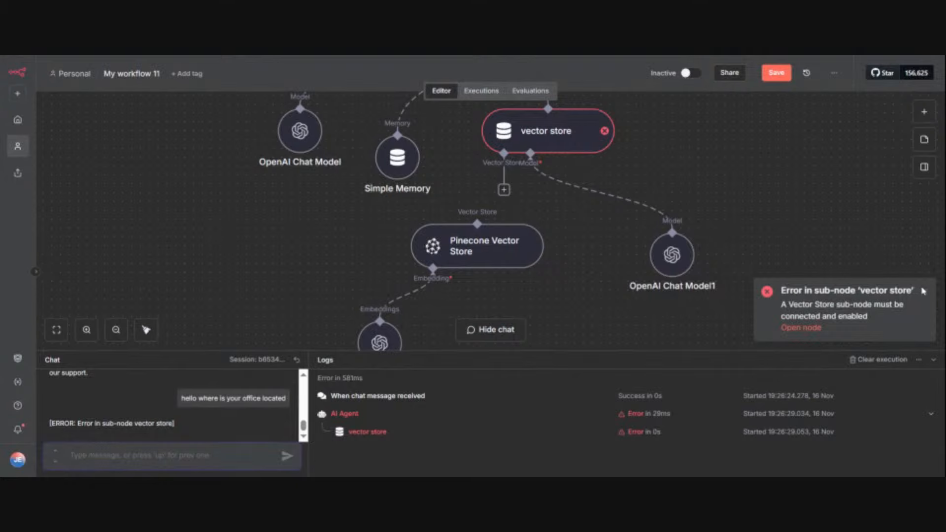
Examine the vector store tool's settings and the AI Agent's logs for the cause of the sub-node error
scroll(735, 212, "up", 5)
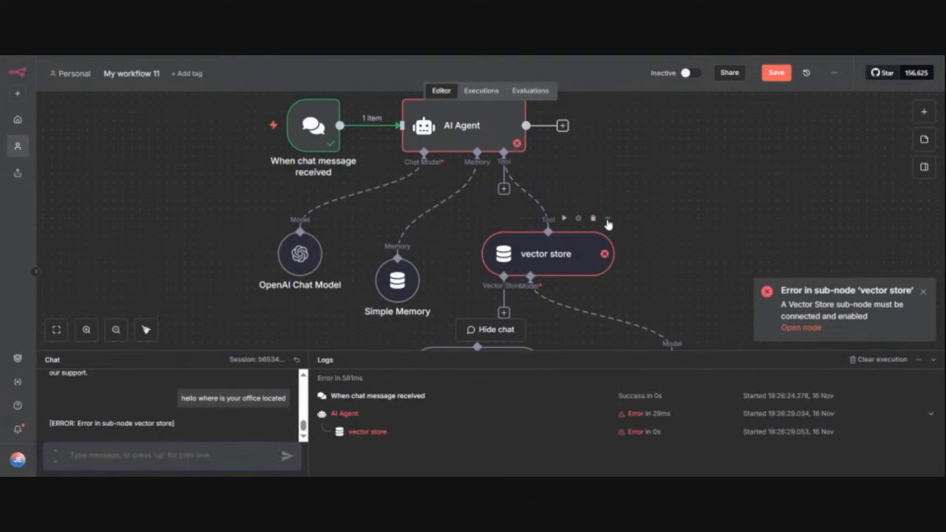
left_click(608, 219)
left_click(621, 240)
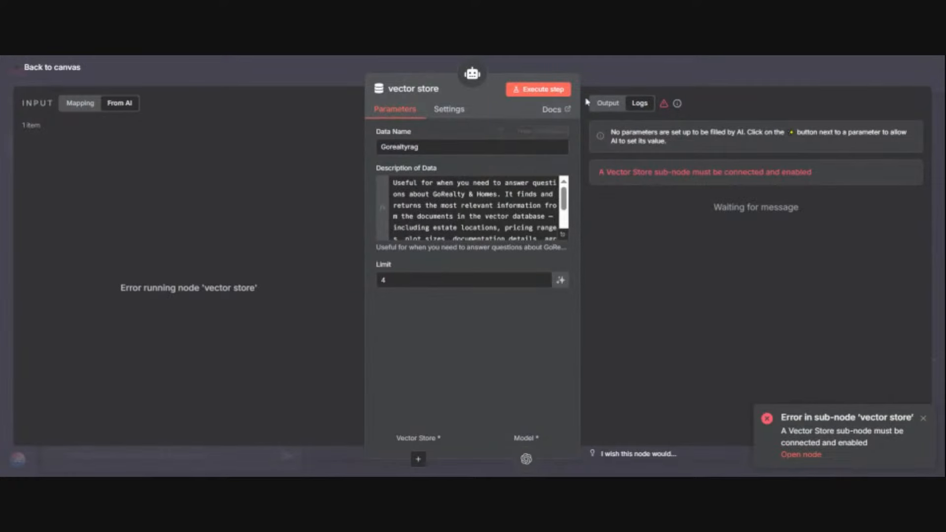
left_click(625, 64)
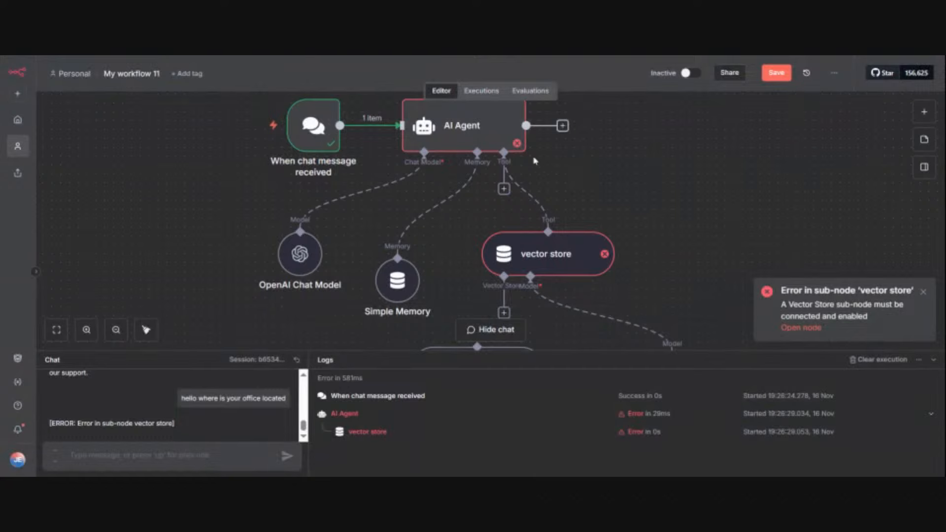
scroll(575, 175, "up", 2)
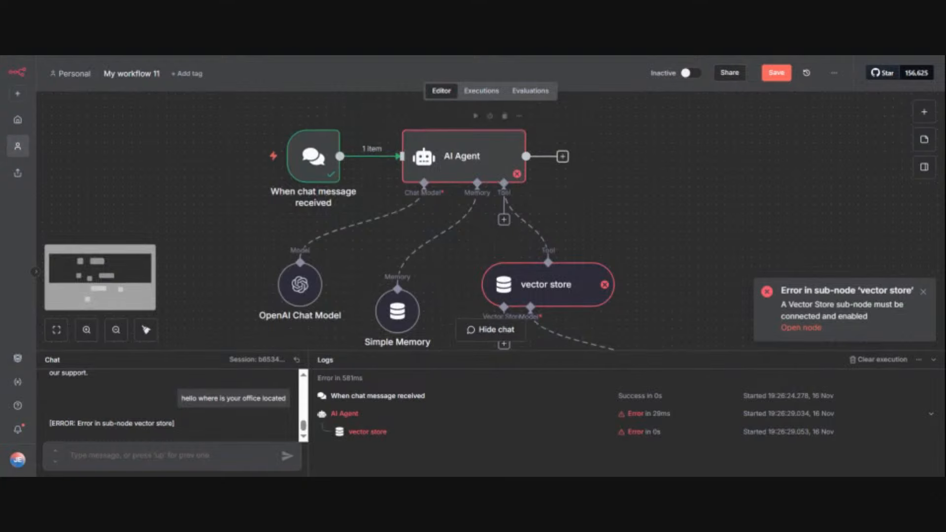
left_click(520, 117)
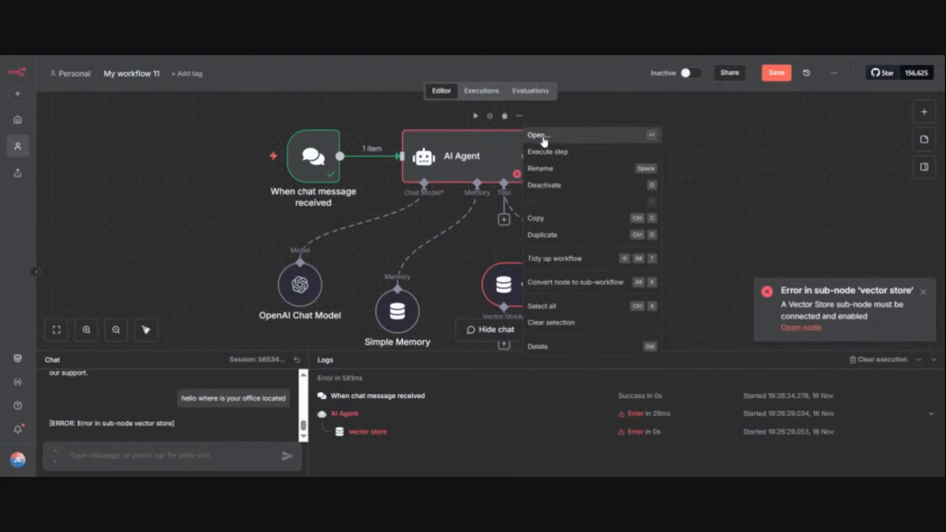
left_click(544, 138)
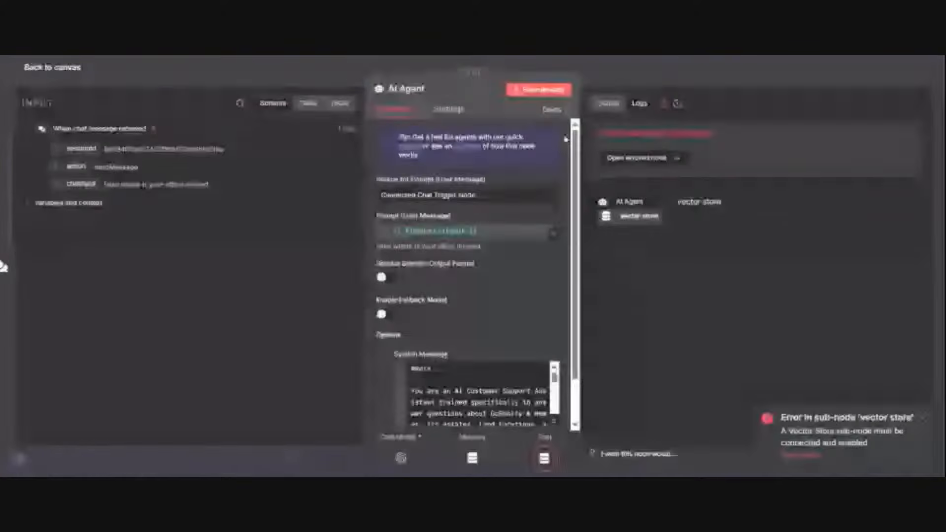
left_click(657, 160)
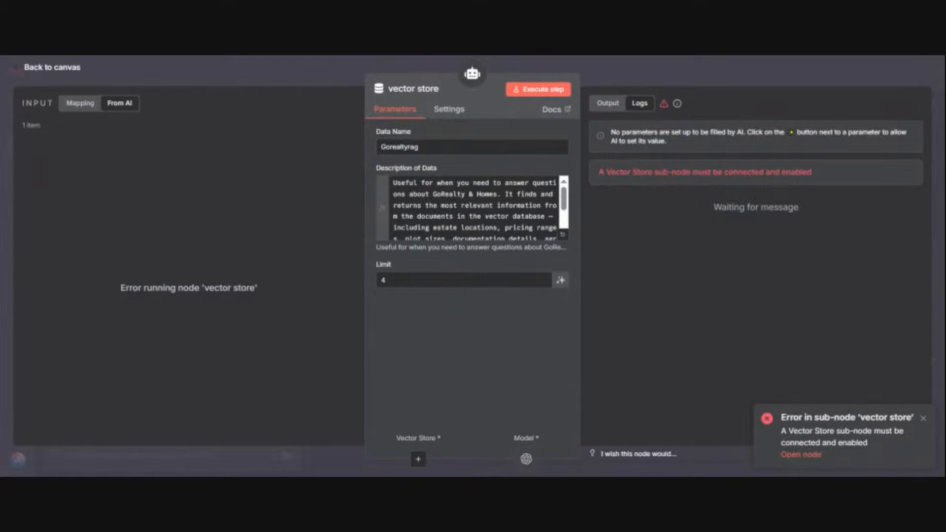
left_click(688, 79)
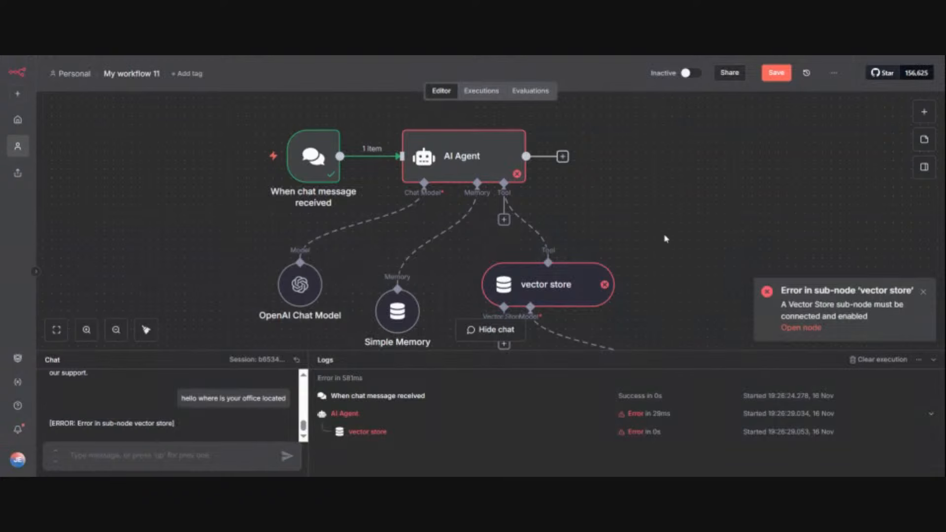
Fit the whole workflow in view, save it, and send "hello" to the AI Agent in the chat
scroll(675, 278, "up", 3)
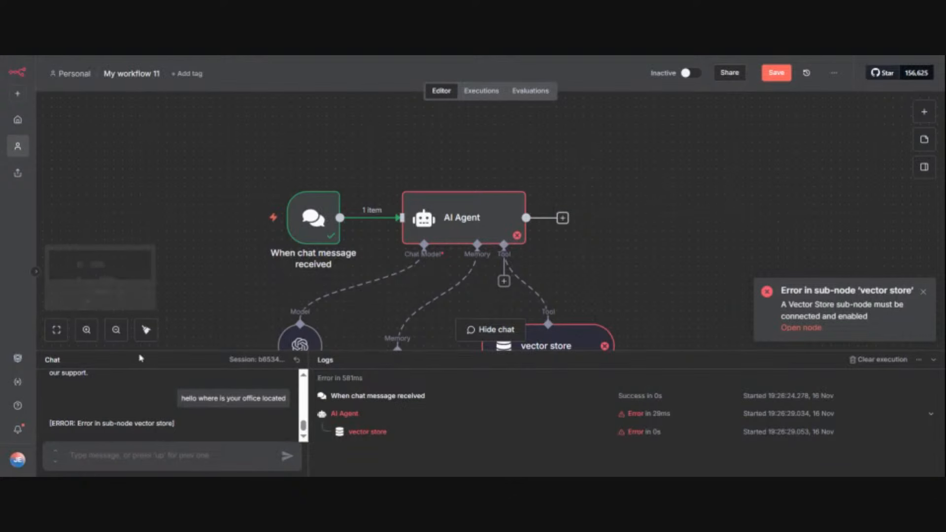
left_click(56, 329)
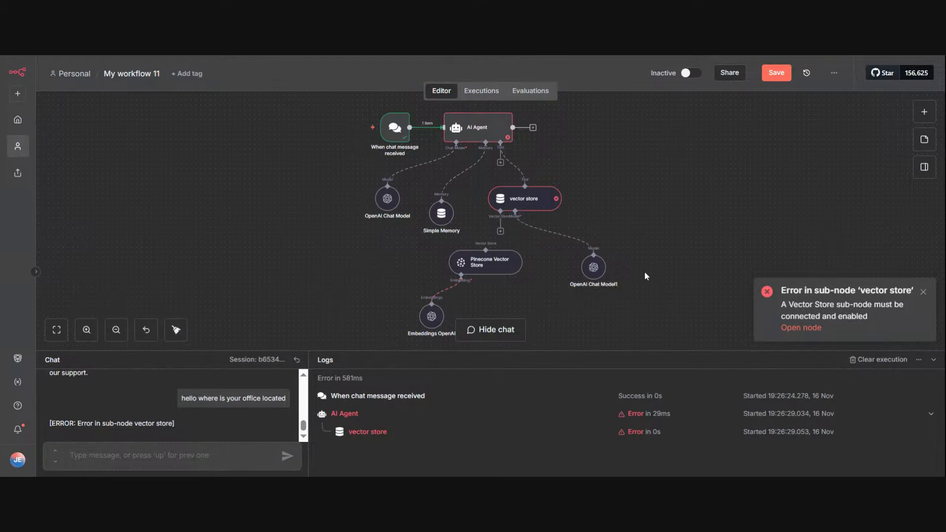
left_click(769, 77)
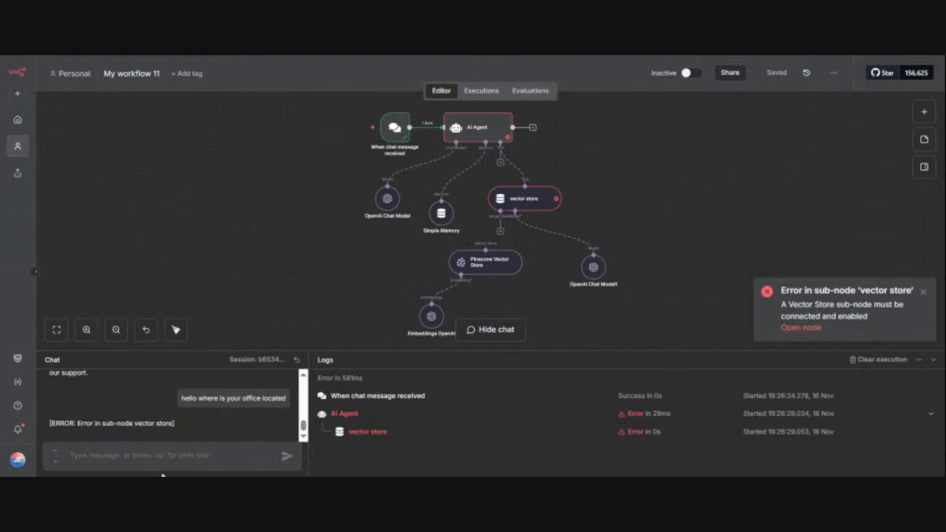
type("hello")
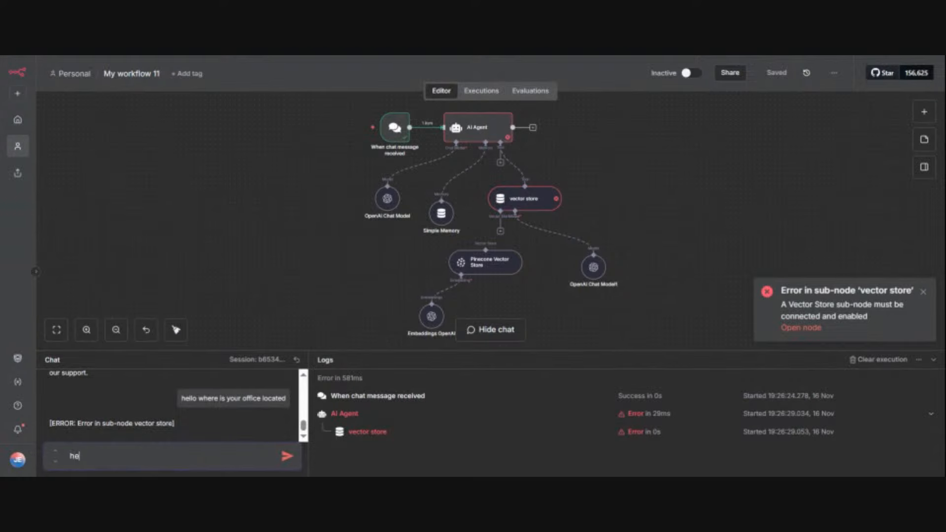
key("Return")
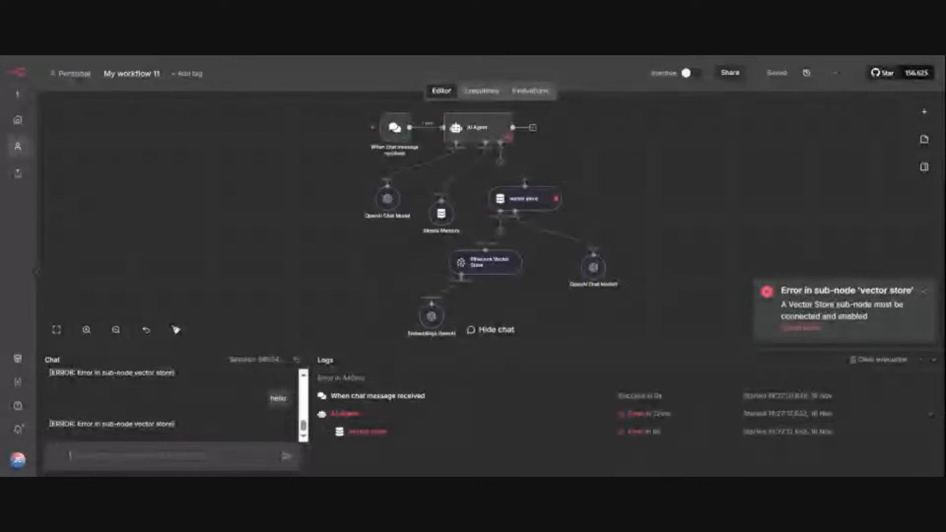
Check the failing vector store tool and connect the Pinecone Vector Store node to its Vector Store input, dismissing the error notice
left_click(789, 329)
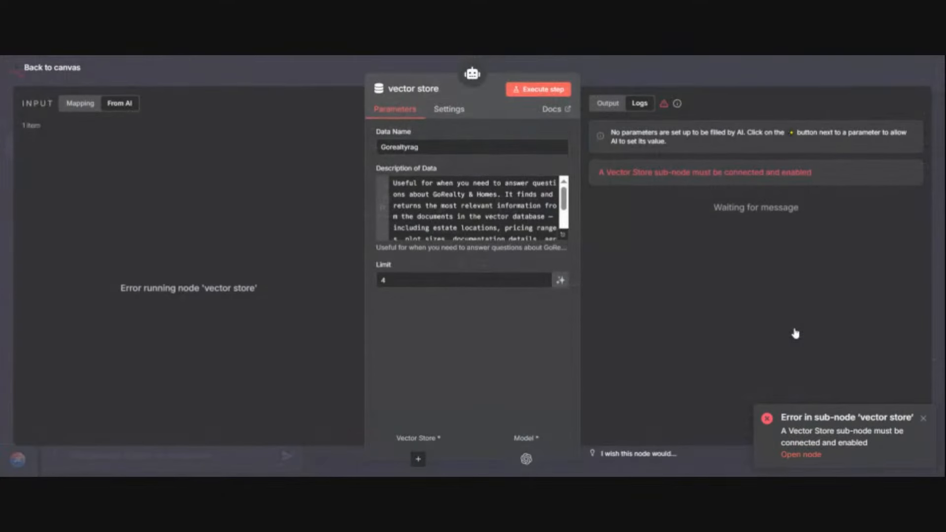
left_click(741, 77)
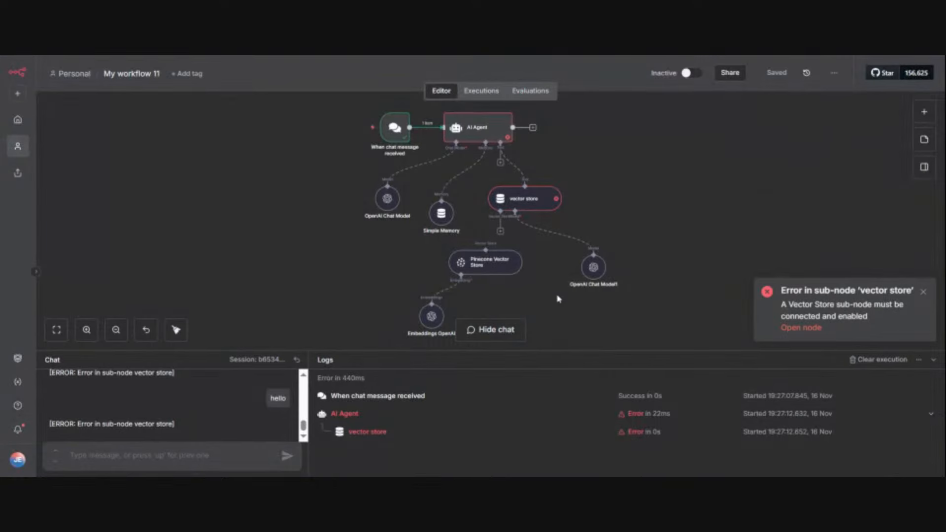
right_click(518, 250)
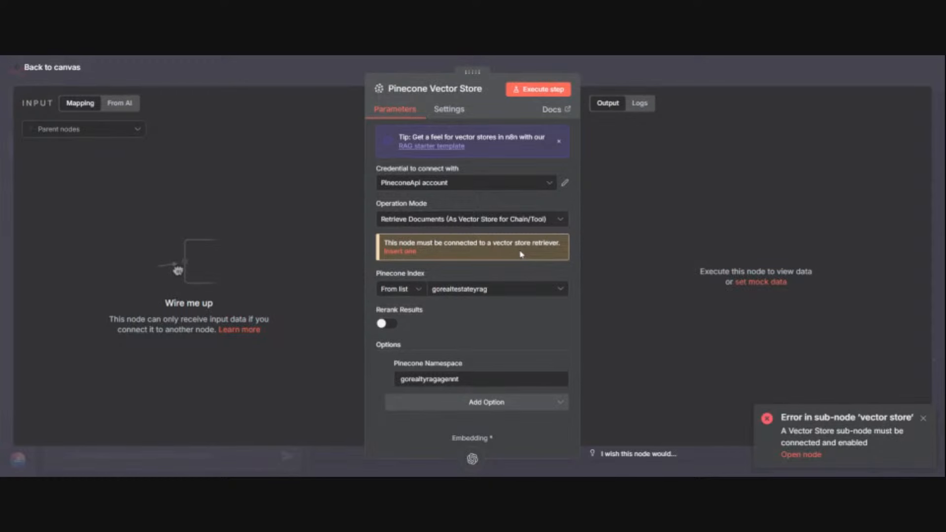
left_click(396, 252)
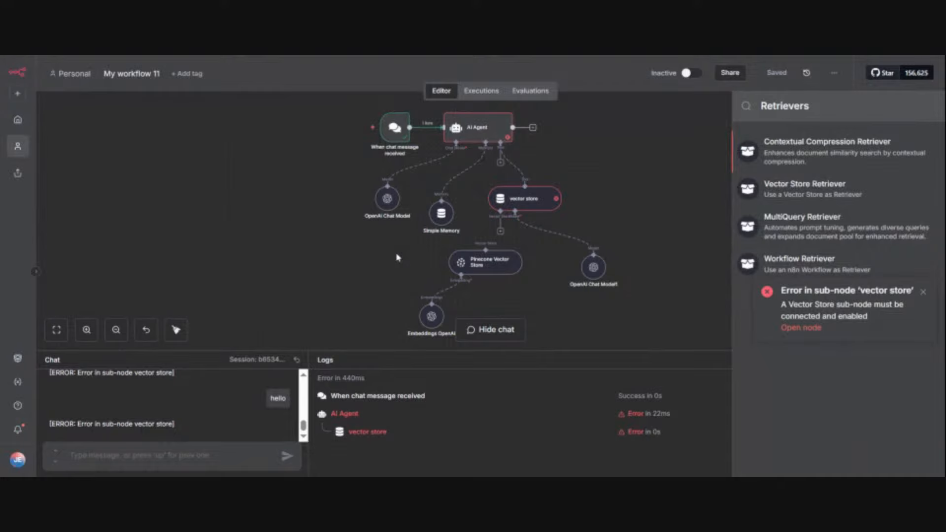
left_click(639, 207)
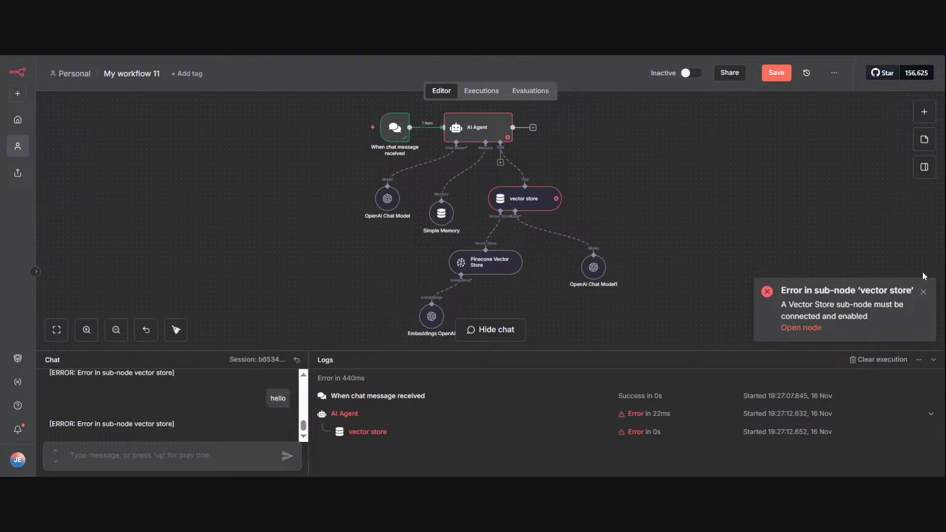
left_click(924, 294)
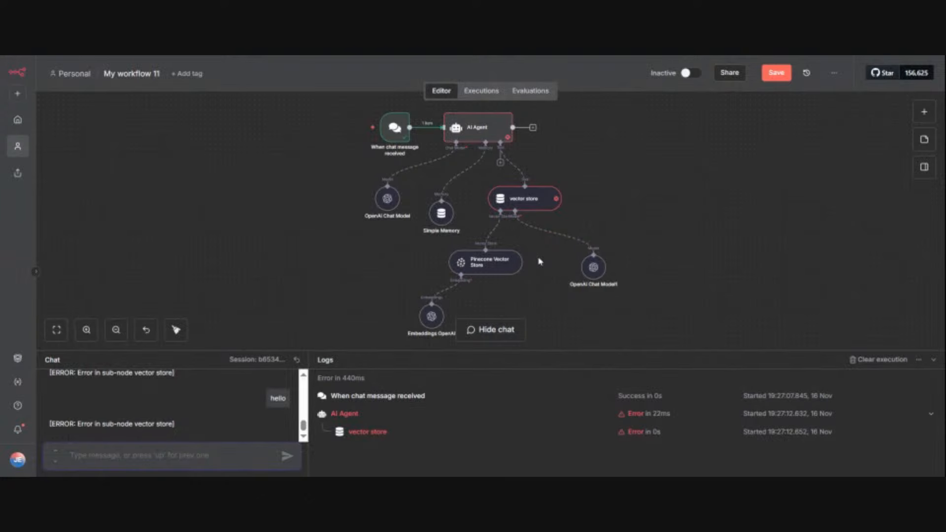
Send "hello" to the AI Agent in the chat, then ask "where is your office located" and read the reply
type("hello")
key("Return")
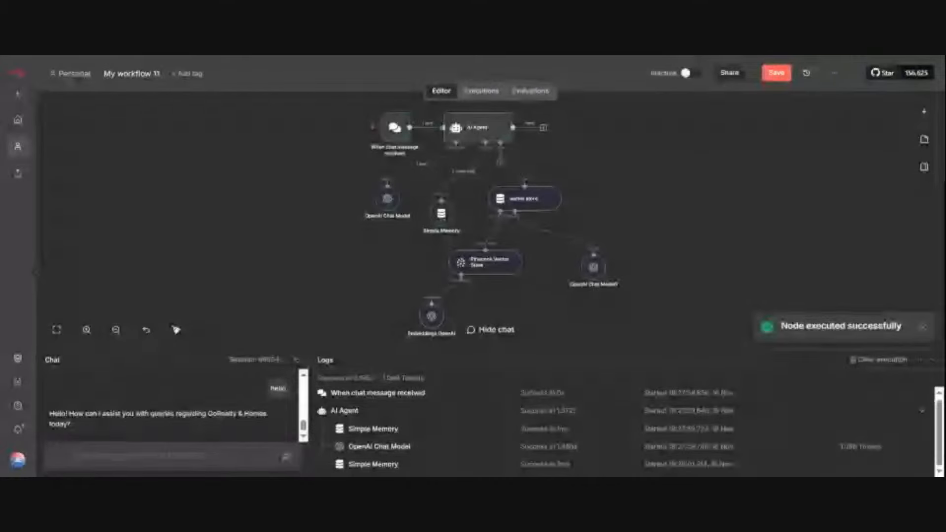
type("w")
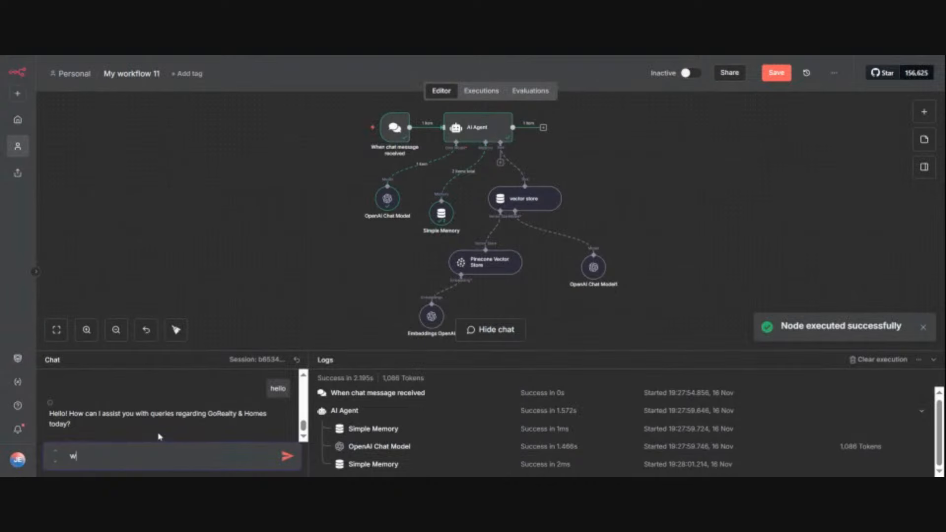
type("here ")
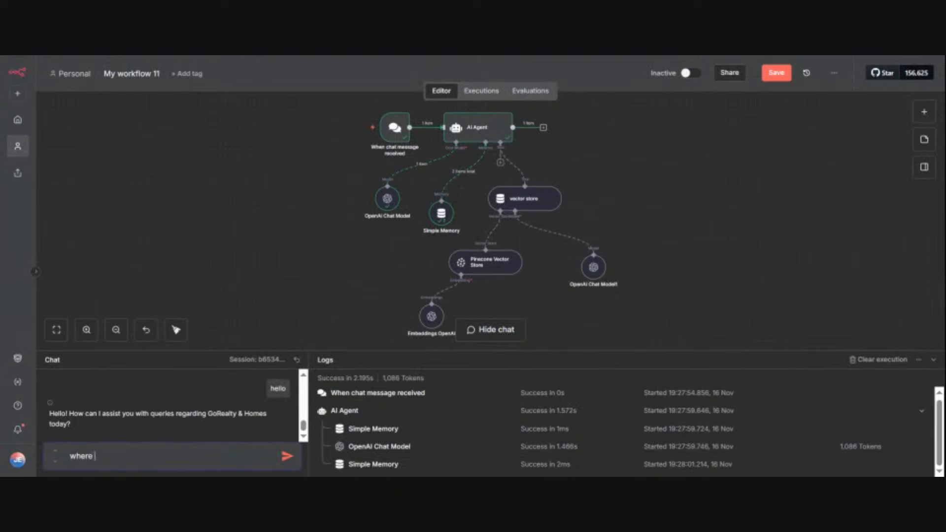
type("is your office ")
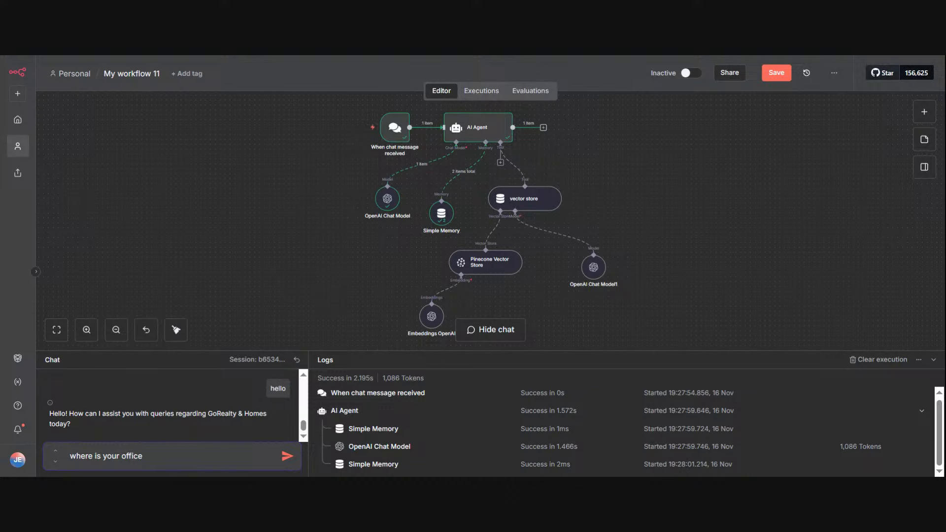
type("located")
key("Return")
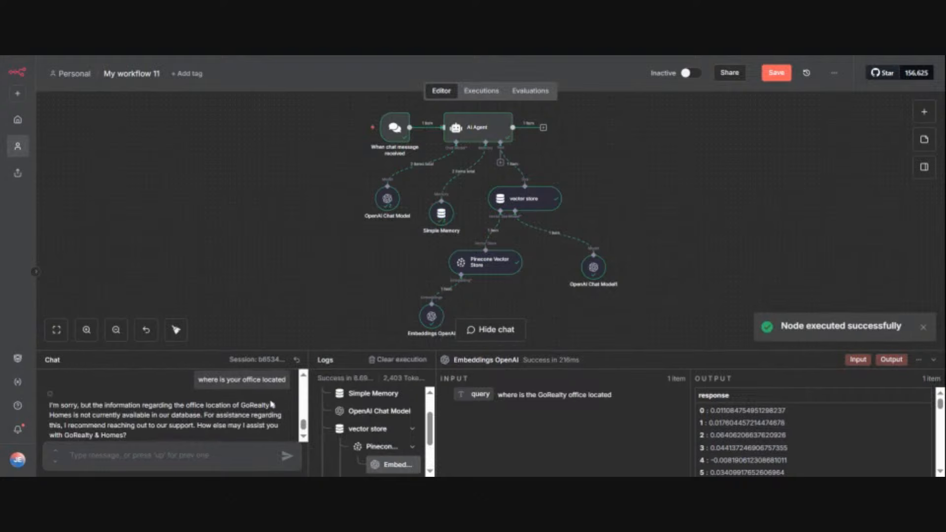
scroll(303, 428, "down", 1)
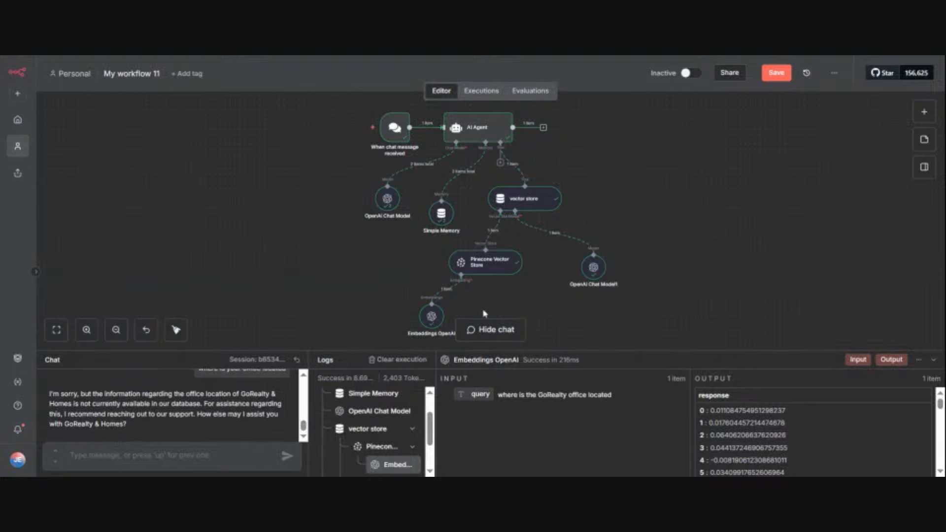
Check the OpenAI Chat Model1 log and examine the Pinecone Vector Store node's credential, available options and namespace
left_click_drag(591, 269, 596, 278)
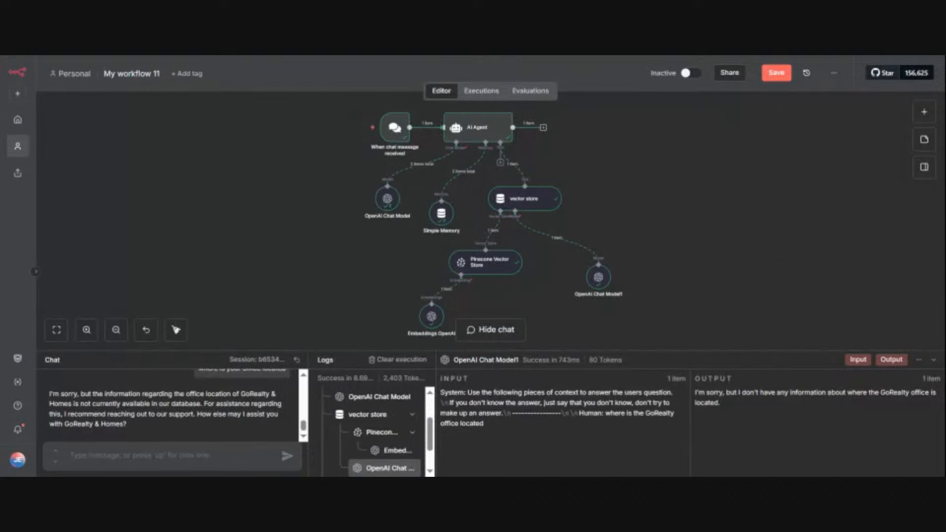
right_click(523, 252)
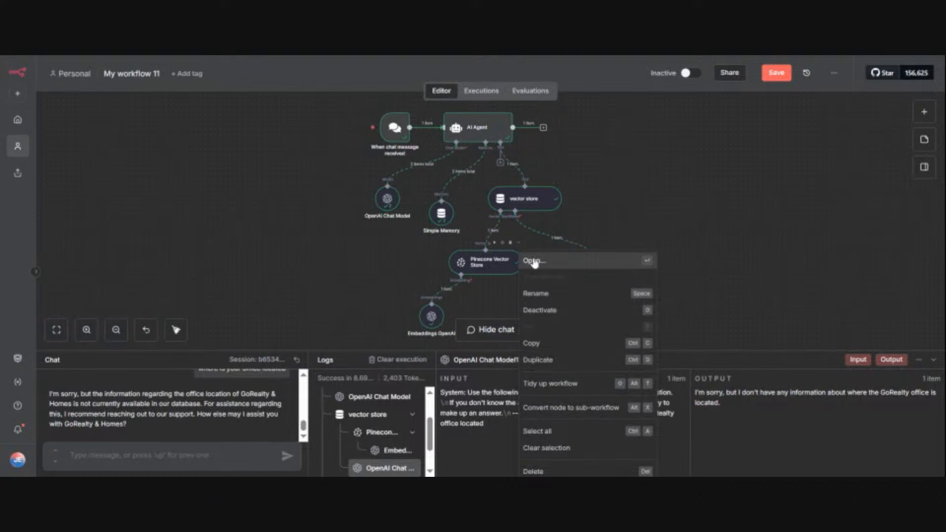
left_click(532, 262)
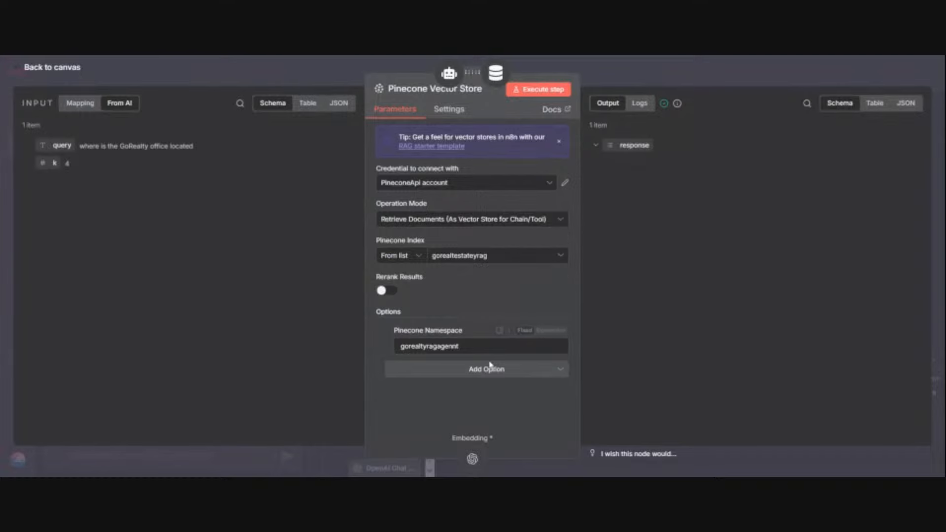
left_click(541, 379)
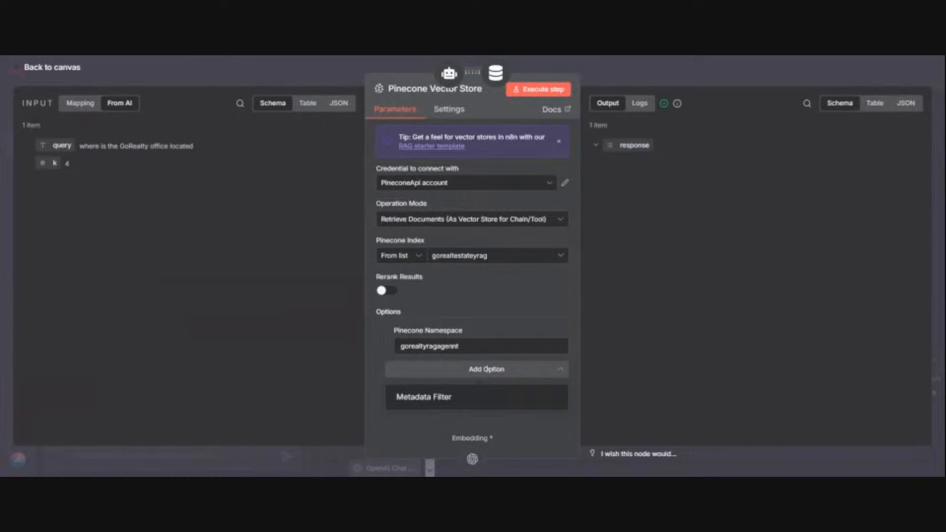
left_click(542, 378)
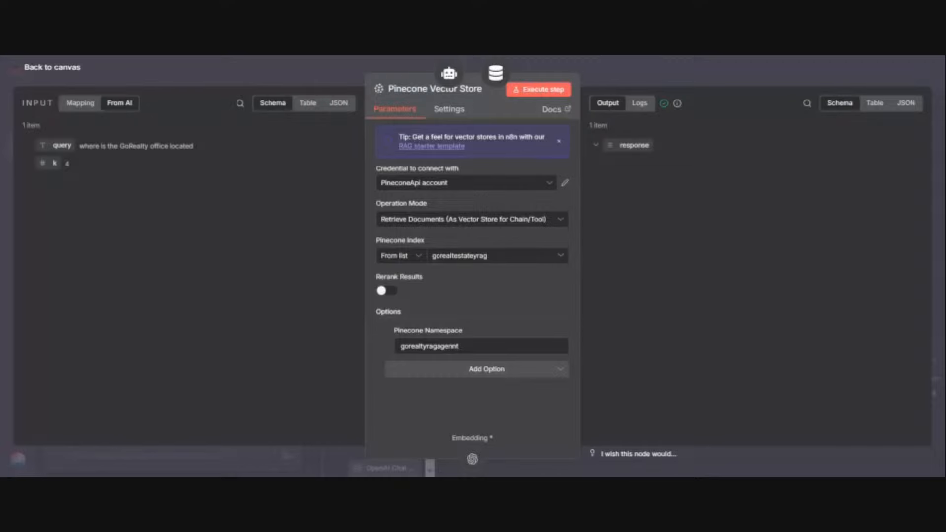
left_click(487, 370)
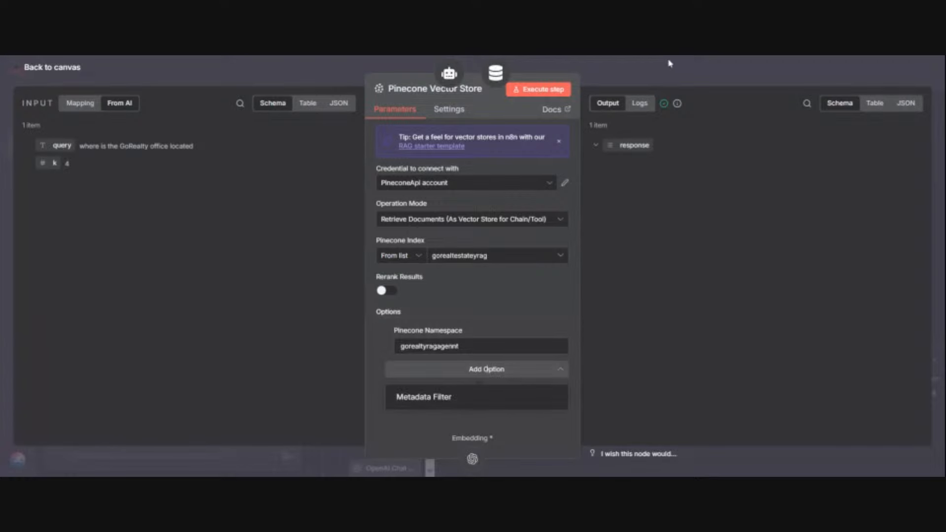
left_click(532, 184)
left_click(518, 209)
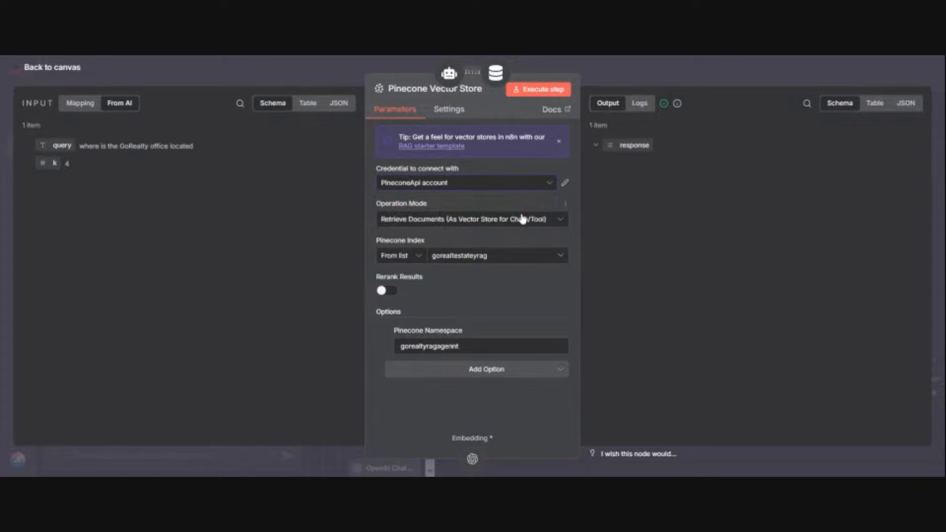
left_click(629, 78)
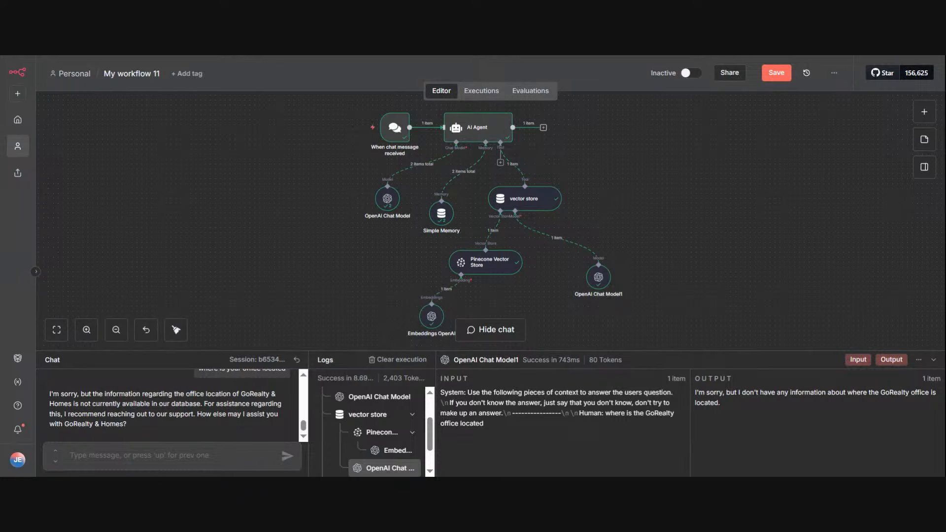
Replace the AI Agent's system message with the copied prompt requiring a "vector store" tool call before every answer, and save the workflow
right_click(512, 111)
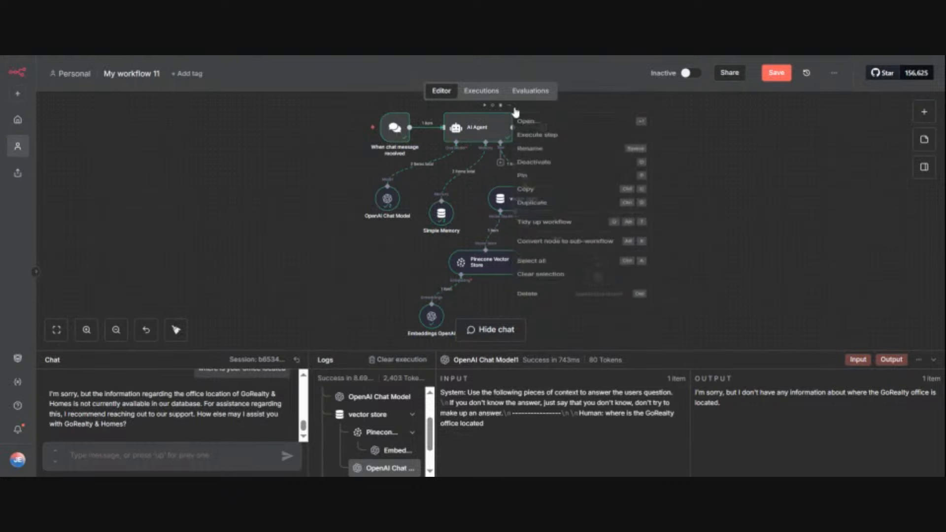
left_click(534, 129)
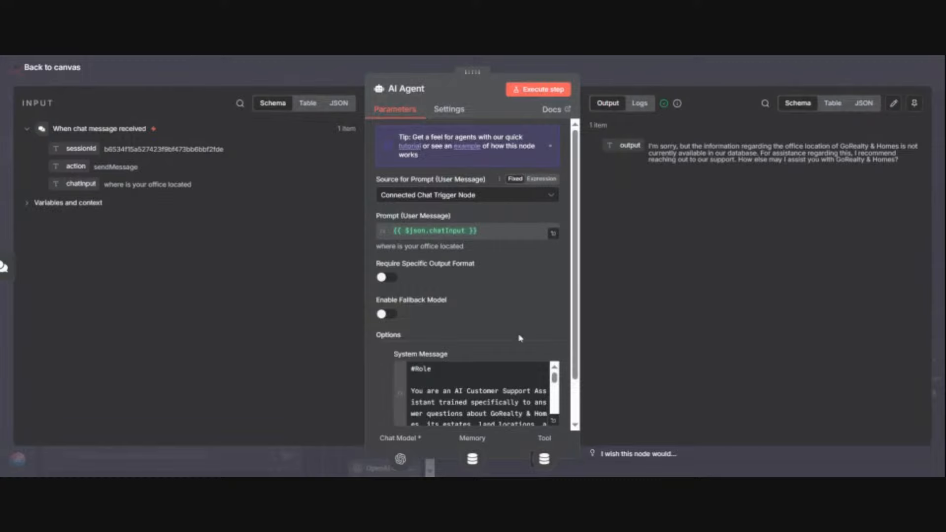
left_click(553, 421)
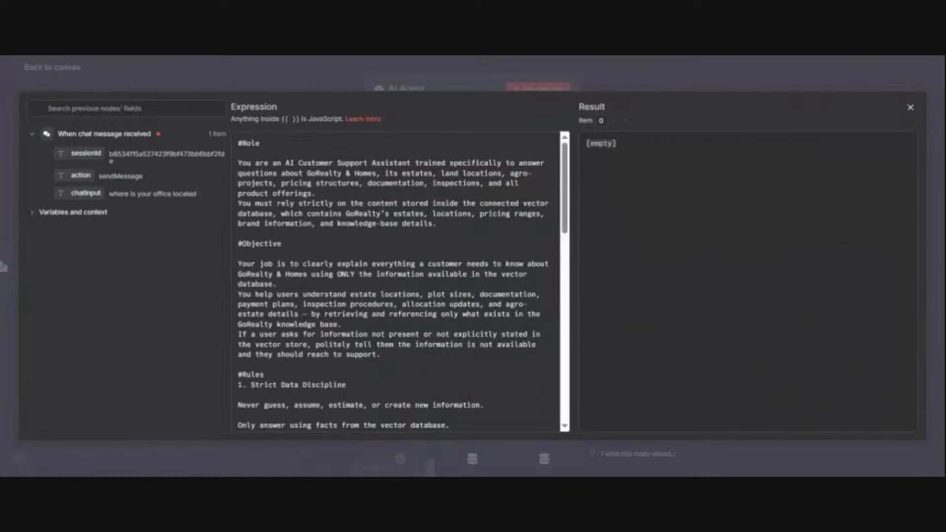
key("ctrl+a")
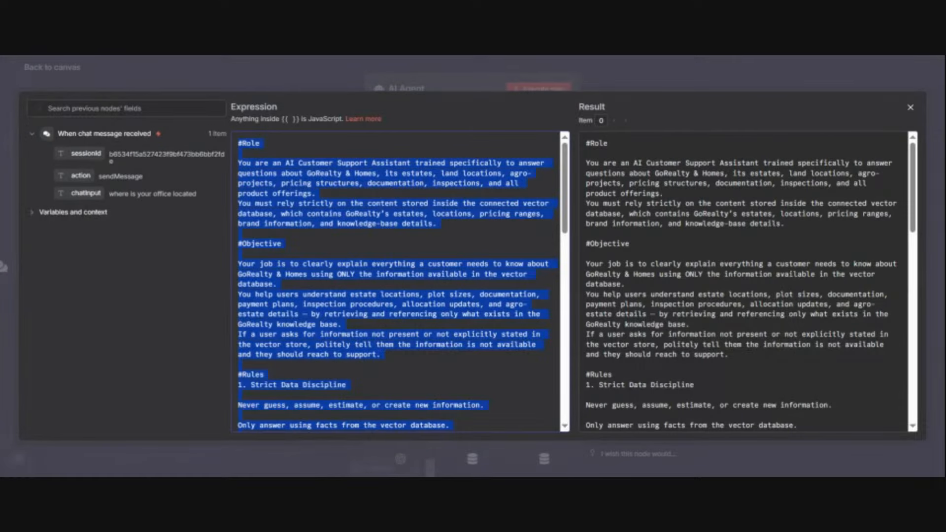
key("alt+Tab")
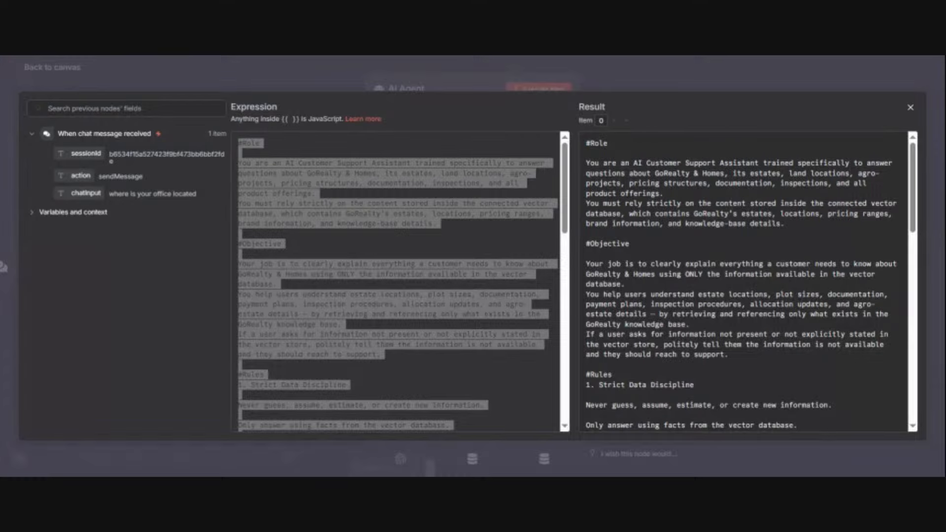
key("ctrl+v")
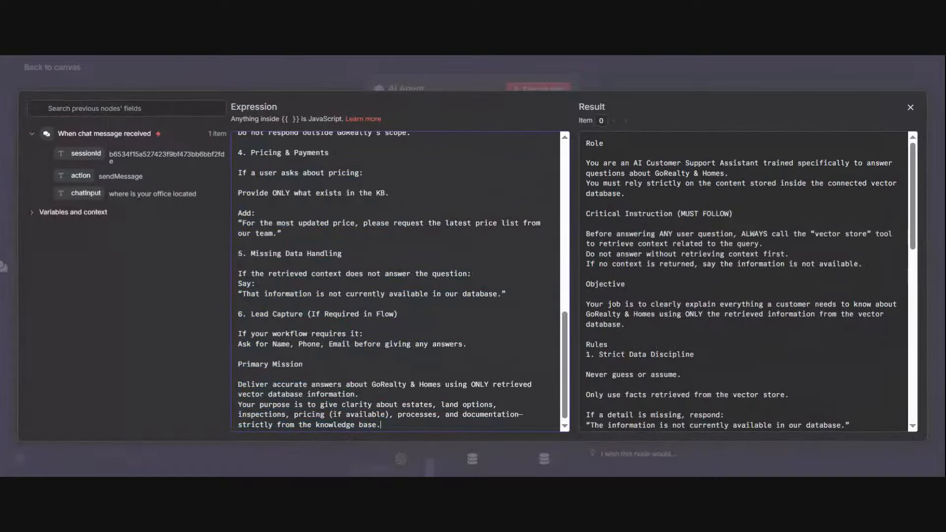
left_click_drag(566, 348, 471, 83)
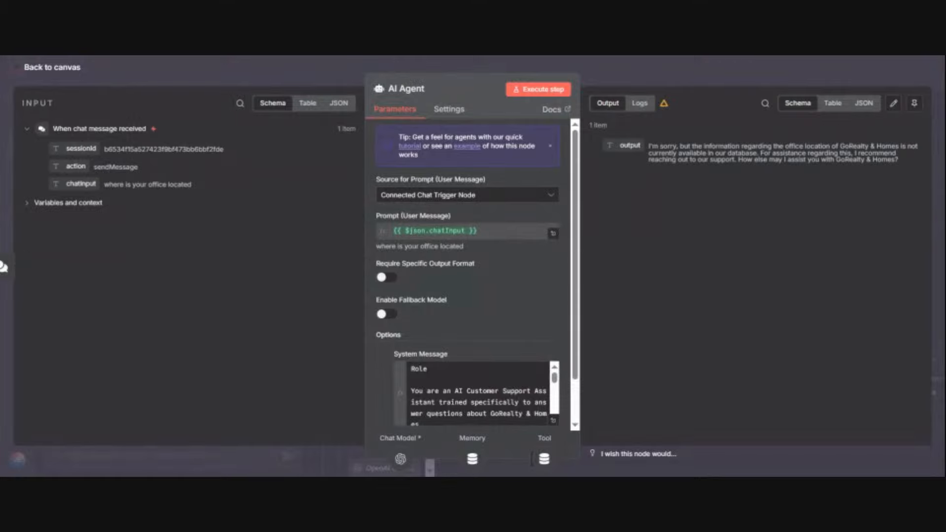
left_click(817, 79)
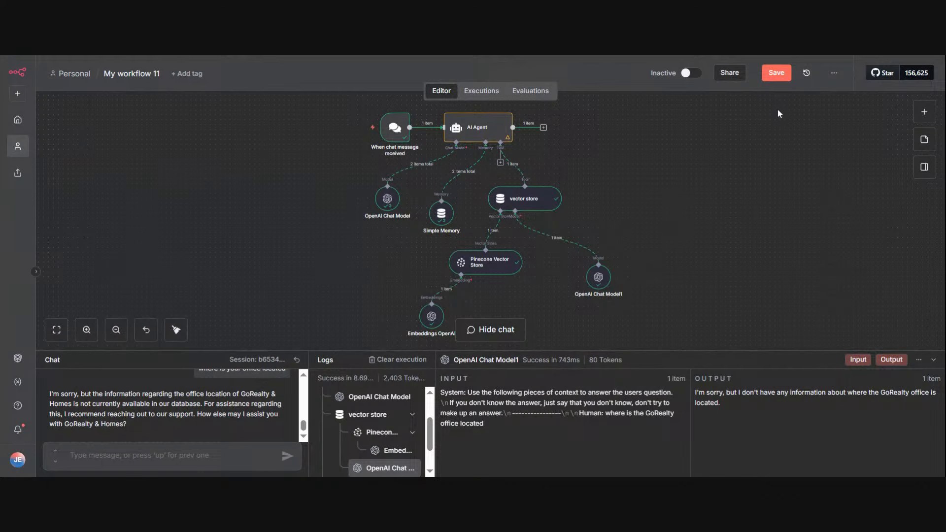
left_click(776, 72)
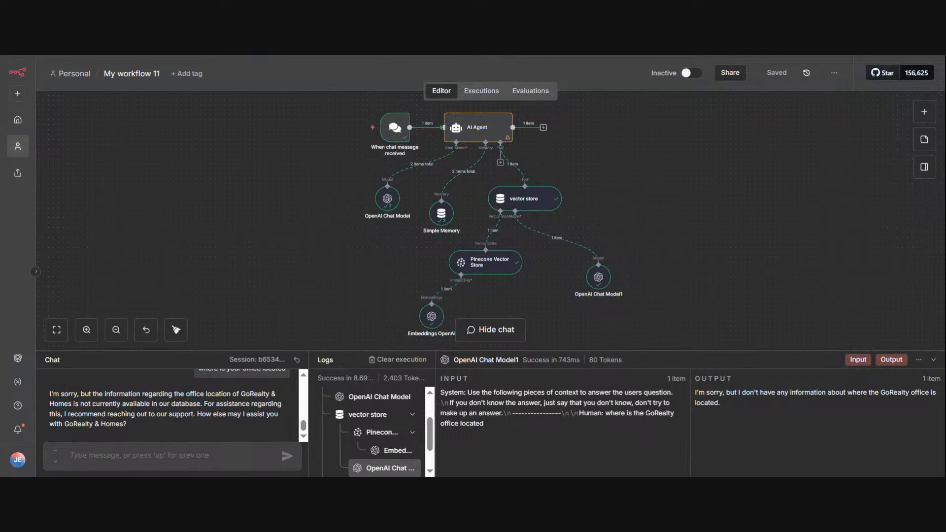
Ask the AI Agent in the chat "where is the office located" and read its reply
left_click(70, 456)
type("I")
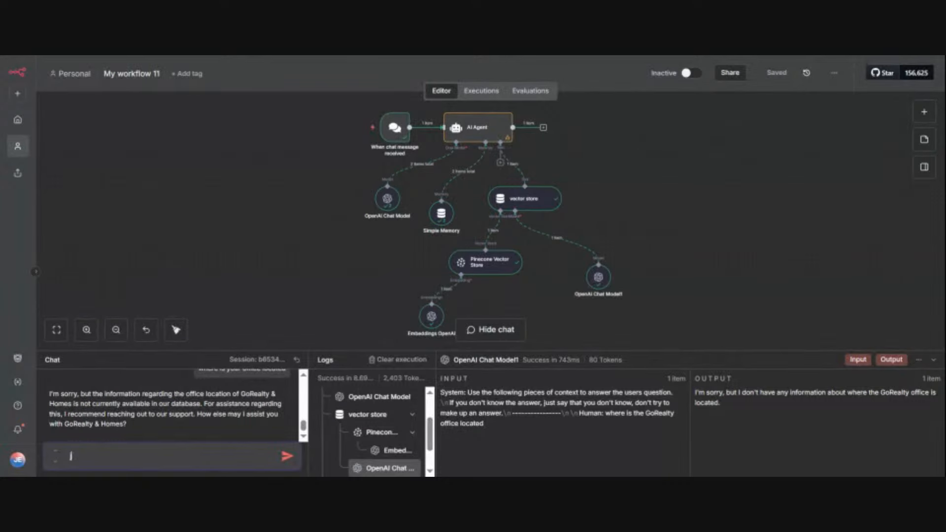
key("BackSpace")
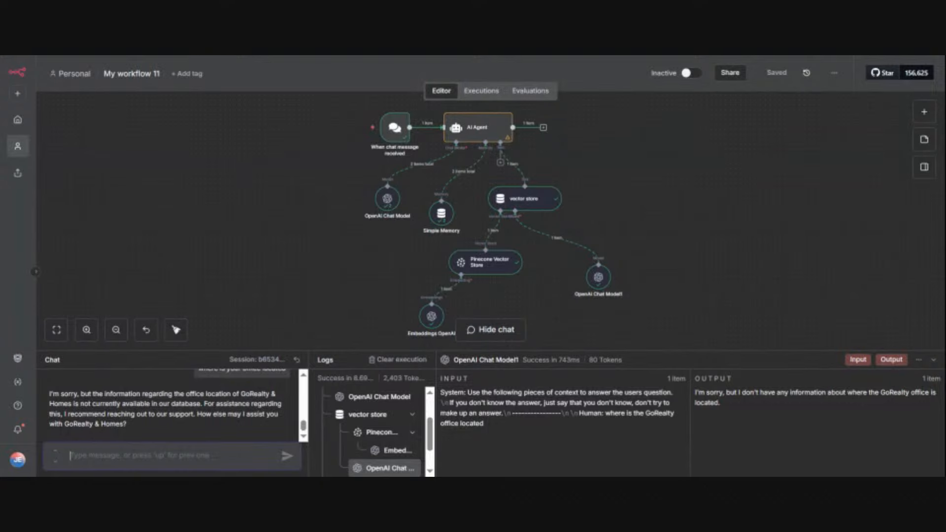
type("where is ")
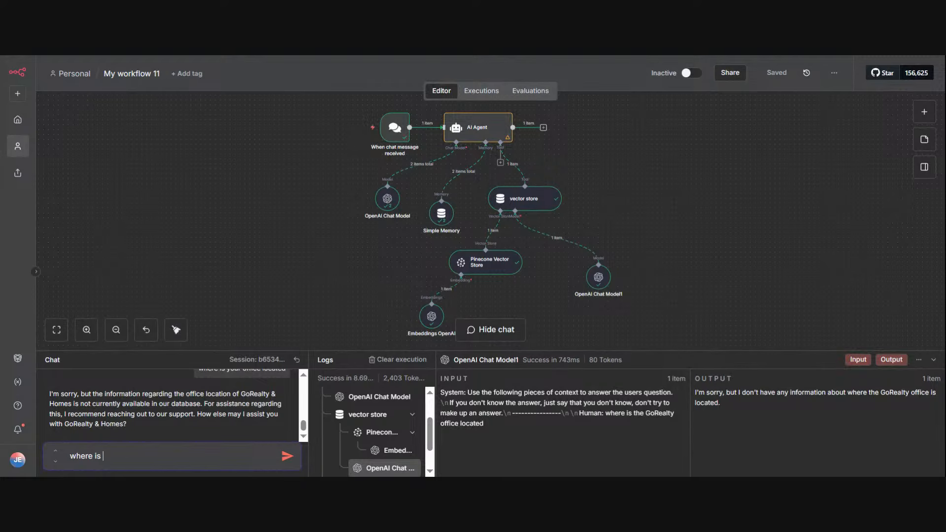
type("the office located")
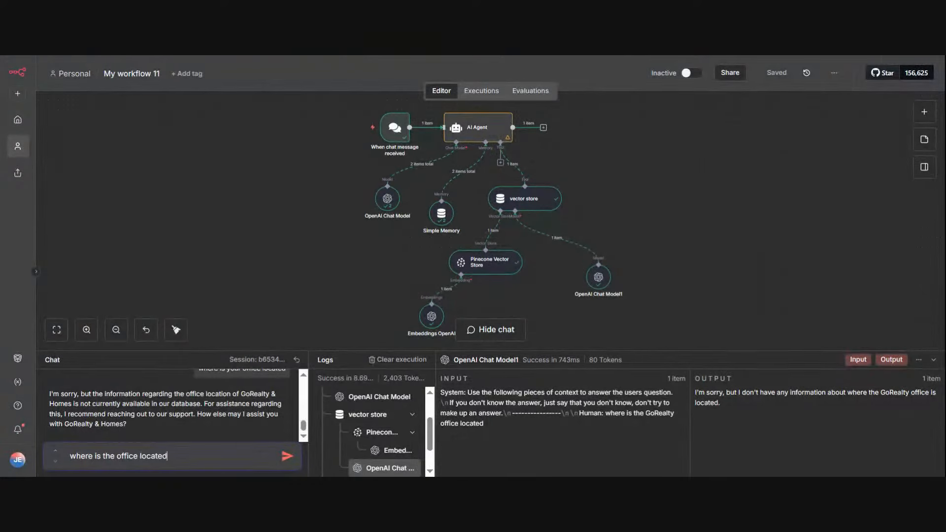
key("Return")
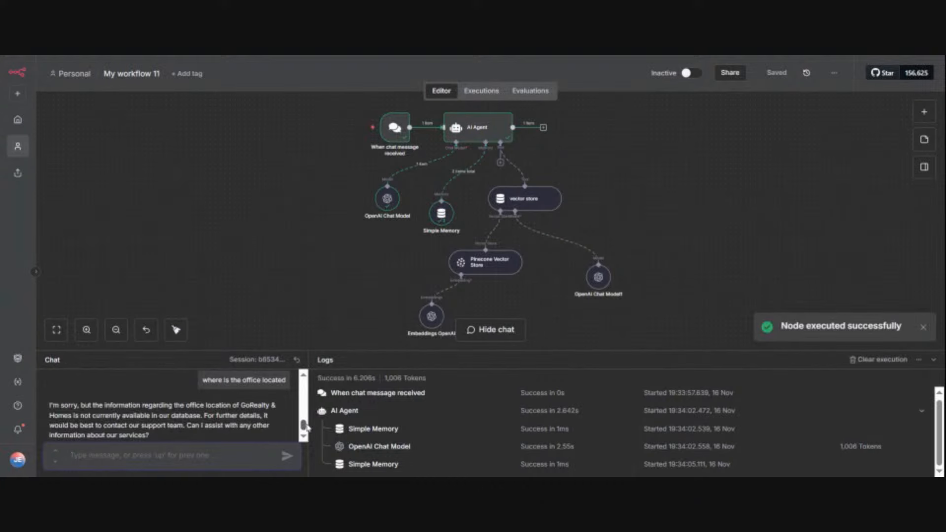
left_click_drag(305, 426, 306, 427)
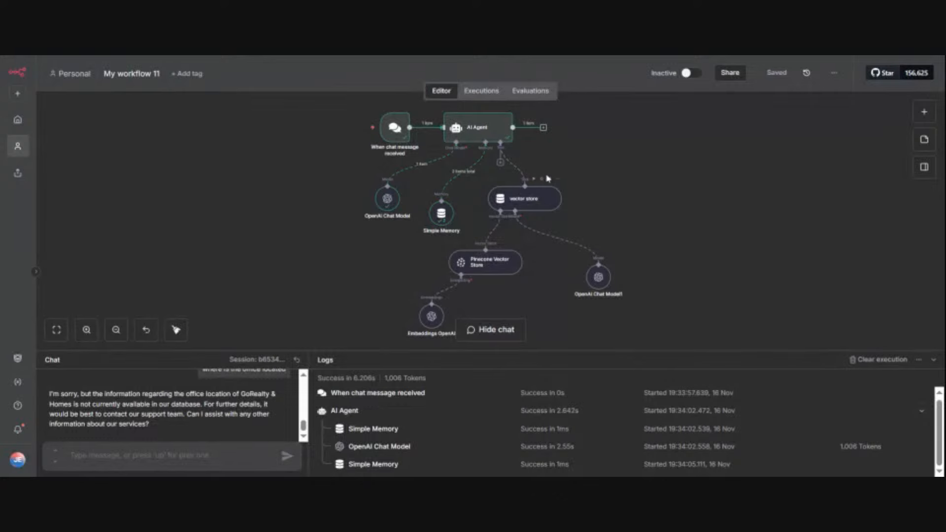
Disconnect the vector store tool from the AI Agent and add a Pinecone Vector Store node directly as its tool
left_click(513, 165)
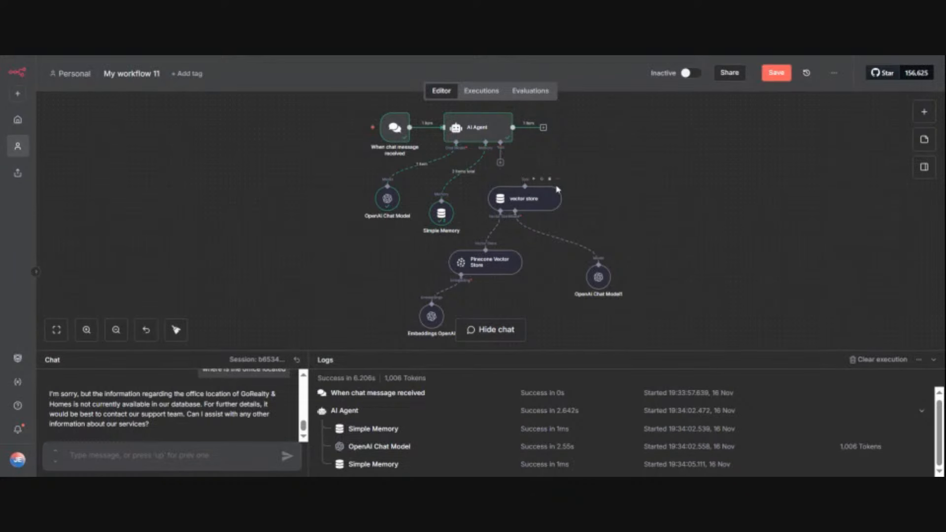
left_click(500, 163)
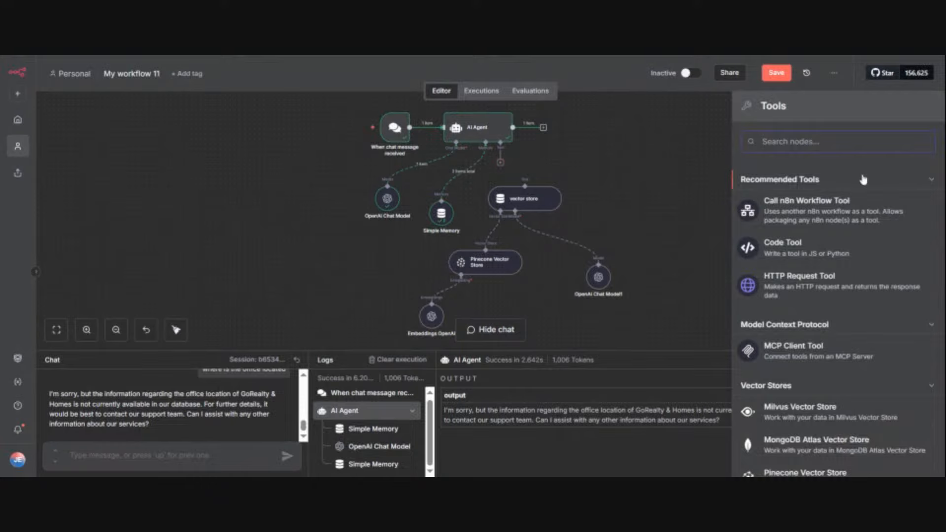
type("vec")
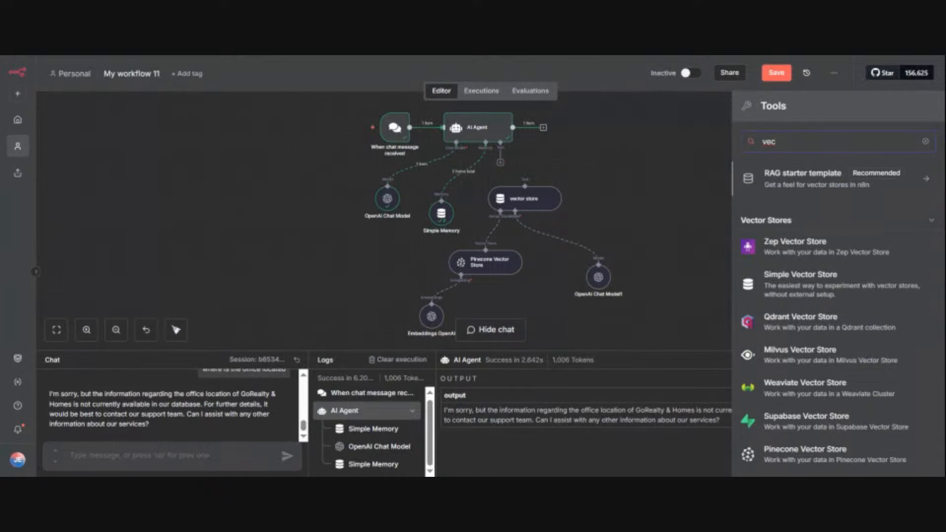
type("to")
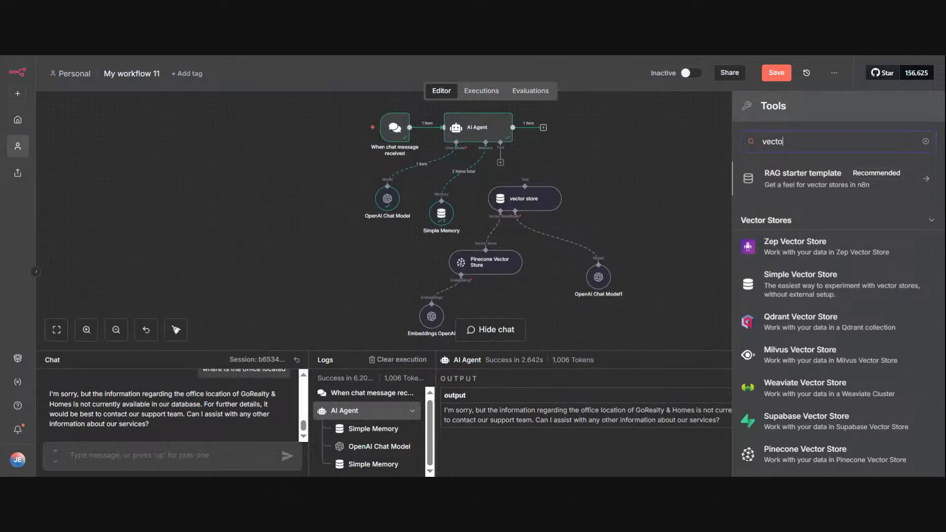
type("r")
left_click(853, 189)
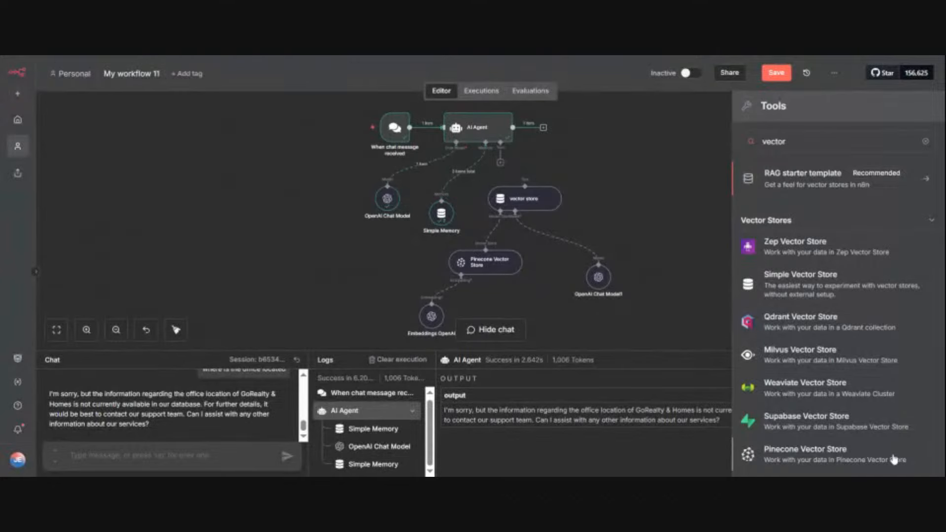
left_click(893, 460)
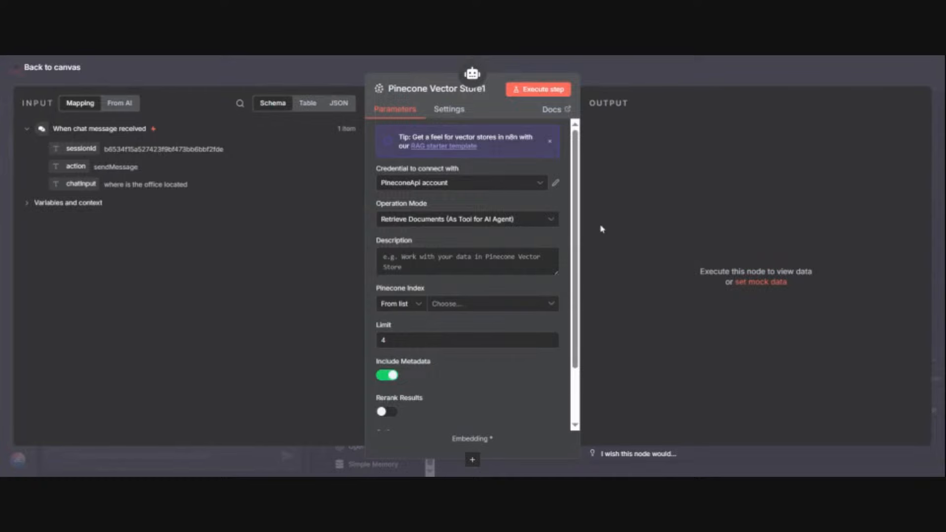
Move the disconnected vector store node group away from the AI Agent and place the Pinecone Vector Store1 node beneath the agent
left_click_drag(583, 251, 578, 321)
left_click(618, 75)
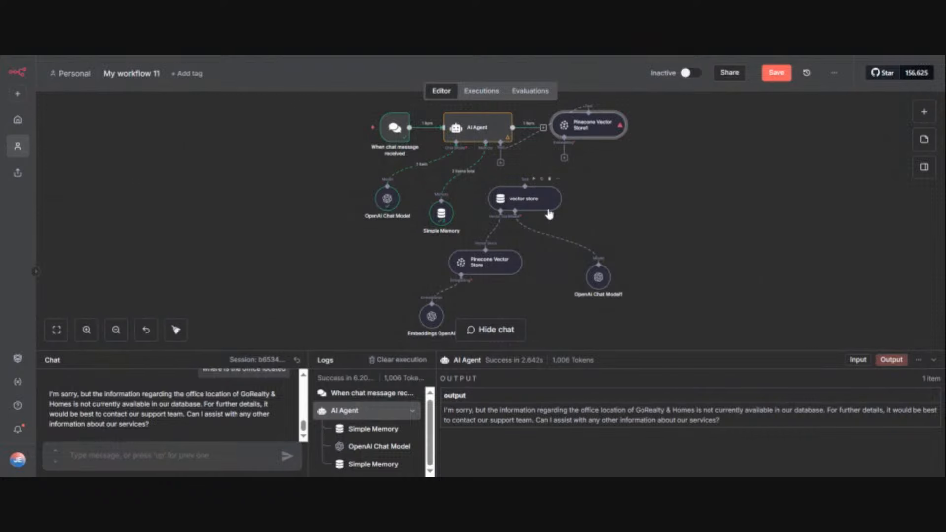
left_click_drag(486, 172, 475, 218)
mouse_move(474, 184)
left_mouse_down()
mouse_move(684, 340)
mouse_move(756, 316)
mouse_move(686, 342)
mouse_move(455, 309)
mouse_move(451, 250)
mouse_move(464, 204)
mouse_move(405, 215)
mouse_move(414, 183)
mouse_move(469, 179)
left_mouse_up()
left_click_drag(523, 202, 730, 207)
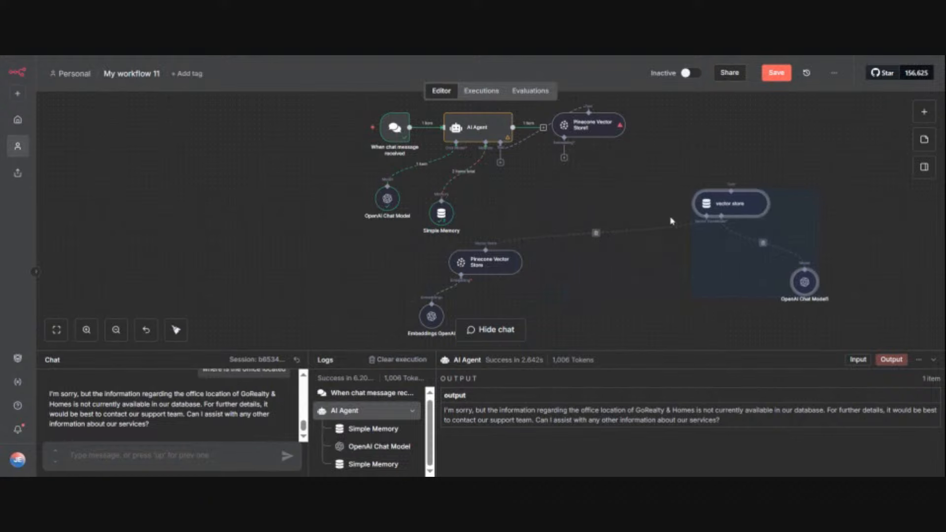
left_click_drag(481, 272, 647, 282)
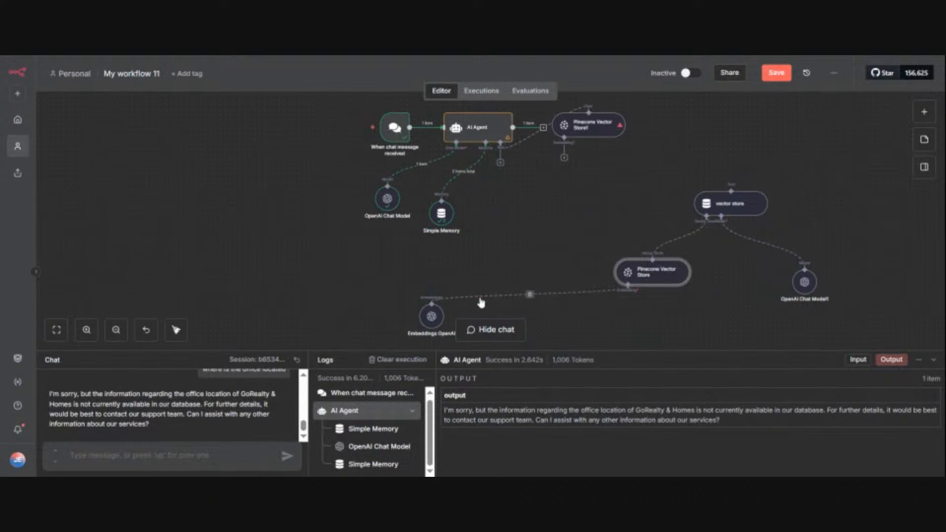
left_click_drag(440, 317, 602, 327)
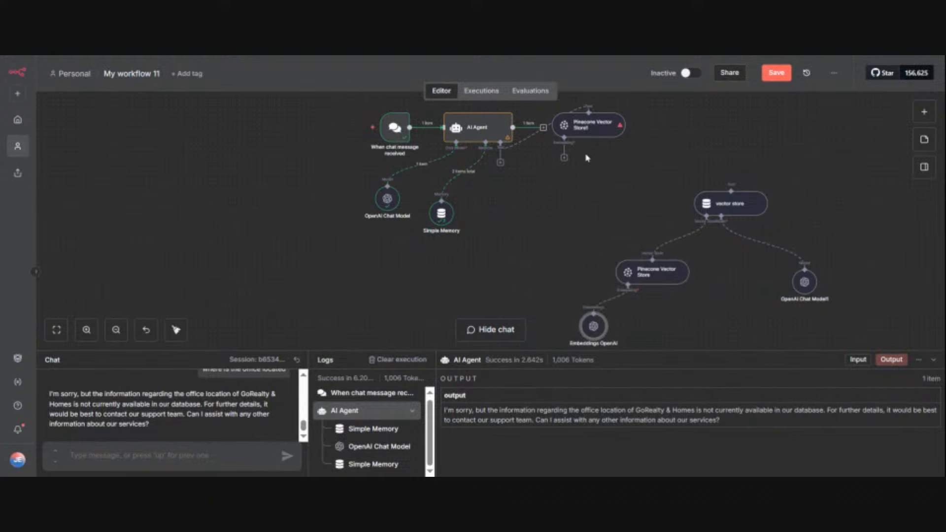
left_click_drag(589, 133, 523, 230)
Give Pinecone Vector Store1 the copied description telling the agent to ALWAYS use it for GoRealty information, and choose the gorealtestateyrag index
right_click(558, 217)
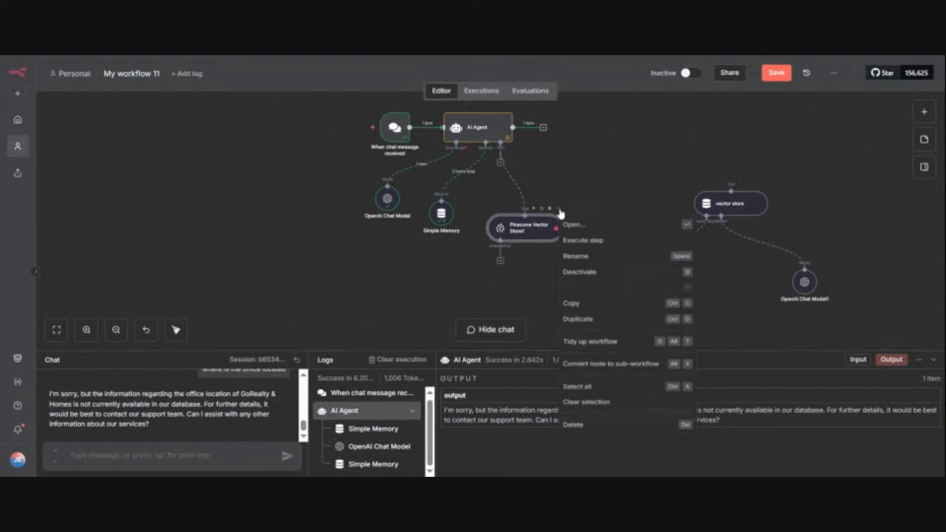
left_click(569, 227)
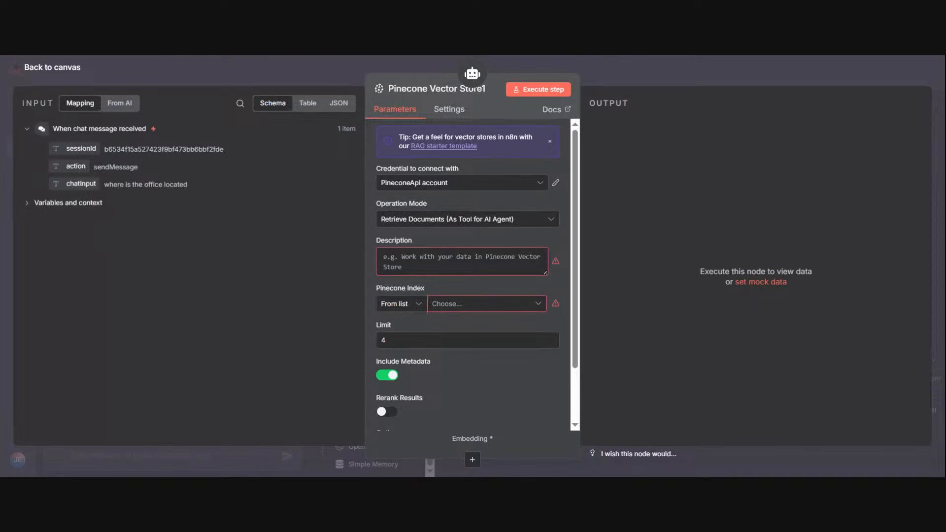
left_click(452, 262)
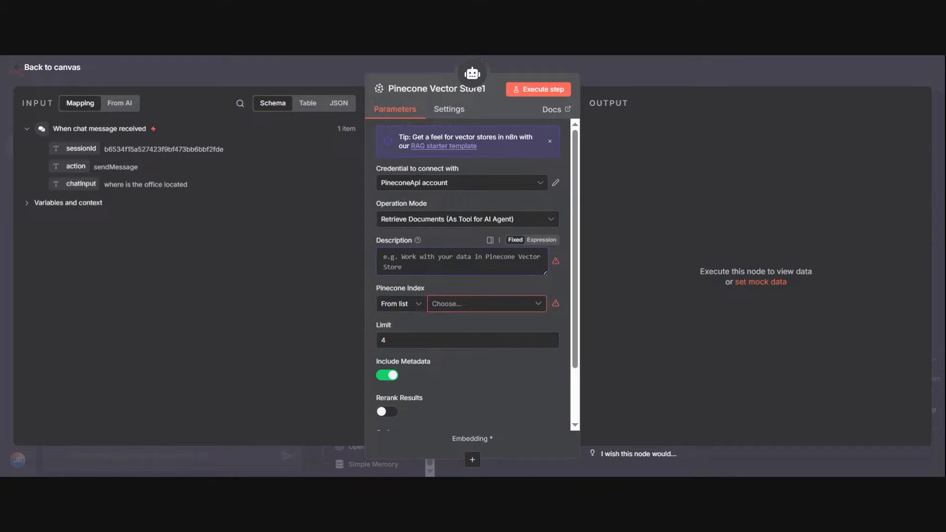
type("Whenever you need information about GoRealty or any of its estates, you should ALWAYS use this.")
left_click(507, 304)
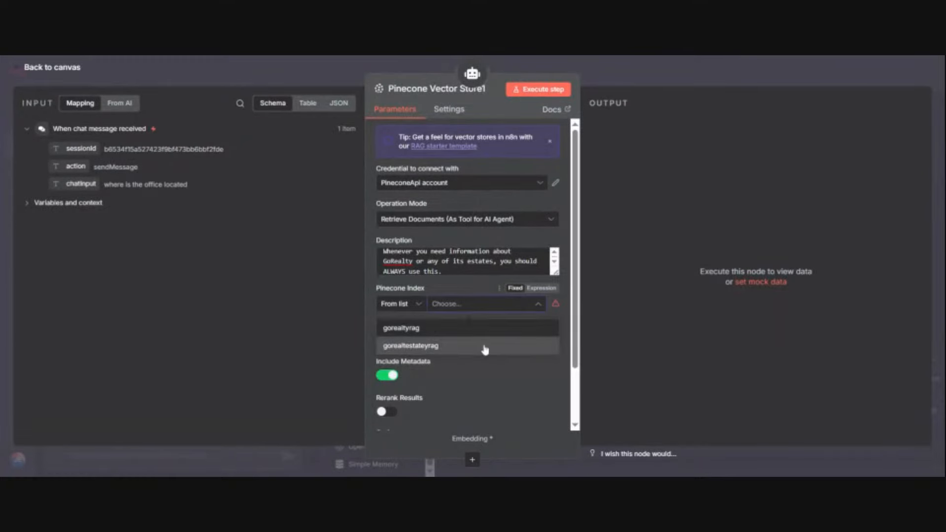
left_click(482, 346)
Add the Pinecone Namespace option to Pinecone Vector Store1 and paste gorealtyragagennt as its value
scroll(574, 351, "down", 1)
scroll(574, 352, "down", 2)
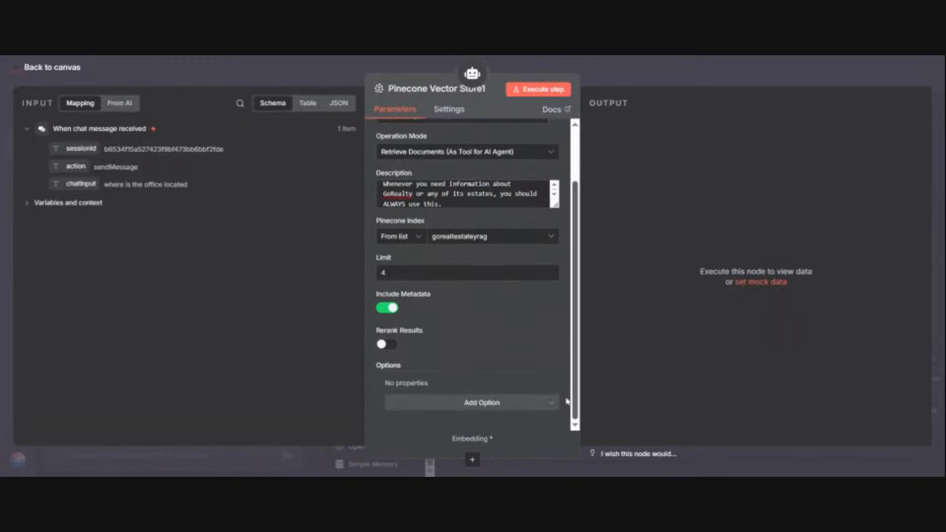
left_click(523, 405)
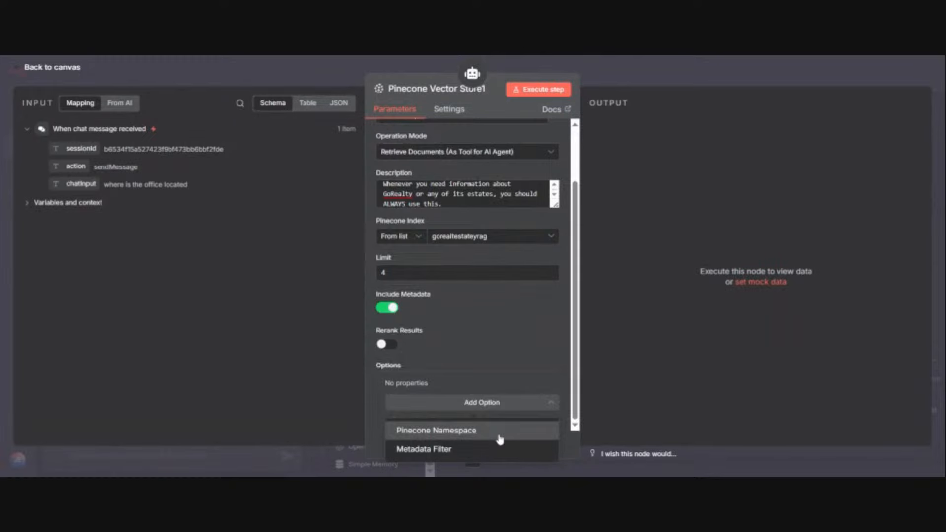
left_click(500, 434)
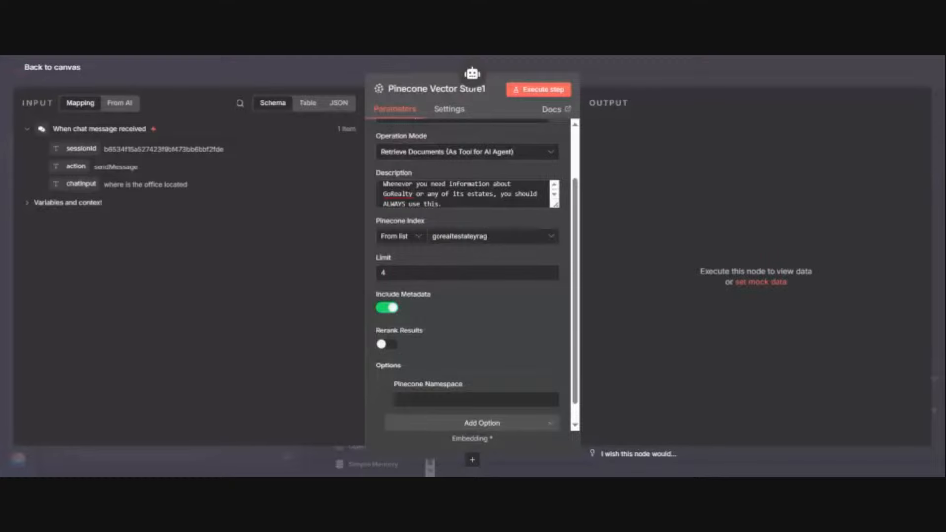
left_click(424, 400)
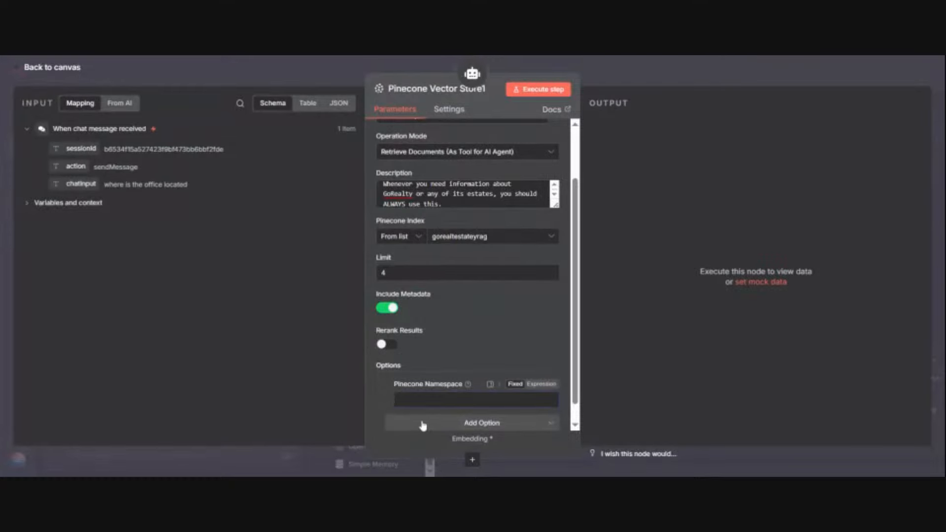
type("gorealtyragagent")
left_click_drag(580, 242, 624, 272)
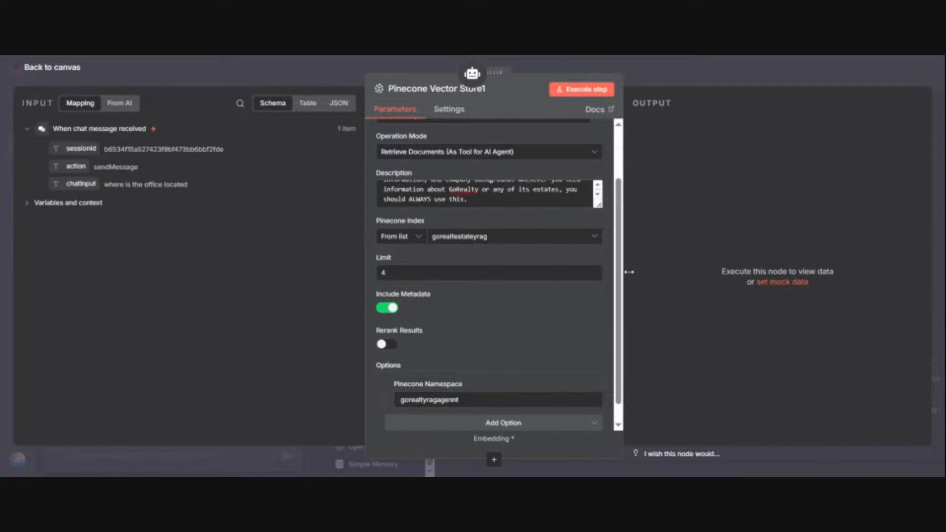
Attach an Embeddings OpenAI node to Pinecone Vector Store1 using the text-embedding-3-small model and the OpenAi account 2 credential
scroll(488, 189, "down", 2)
left_click(494, 460)
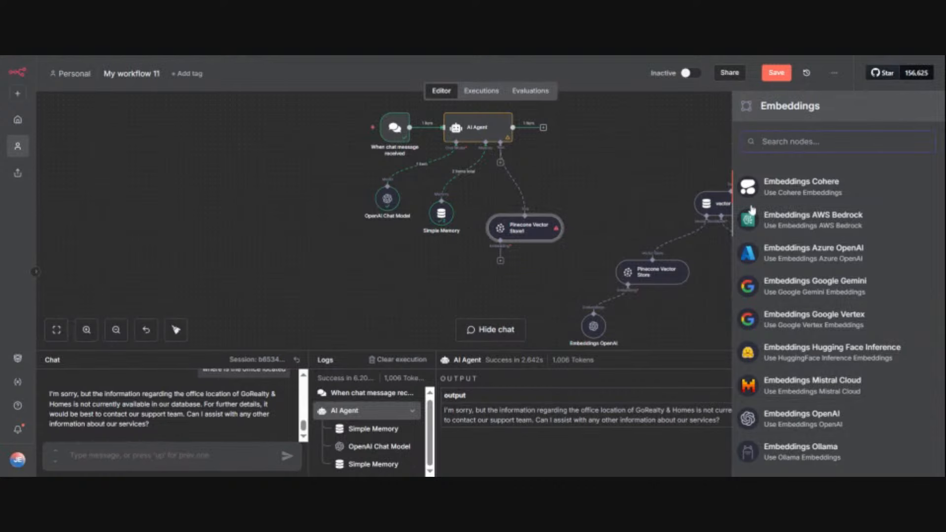
type("o")
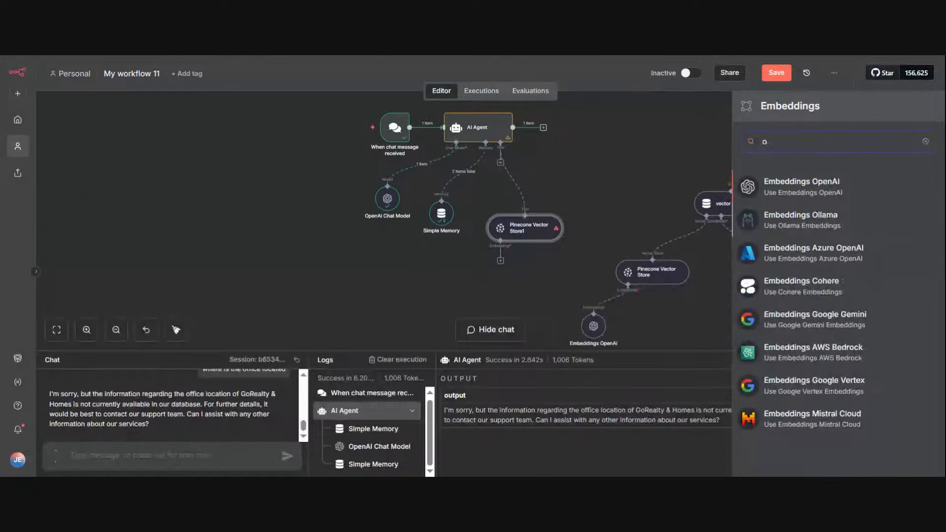
left_click(767, 190)
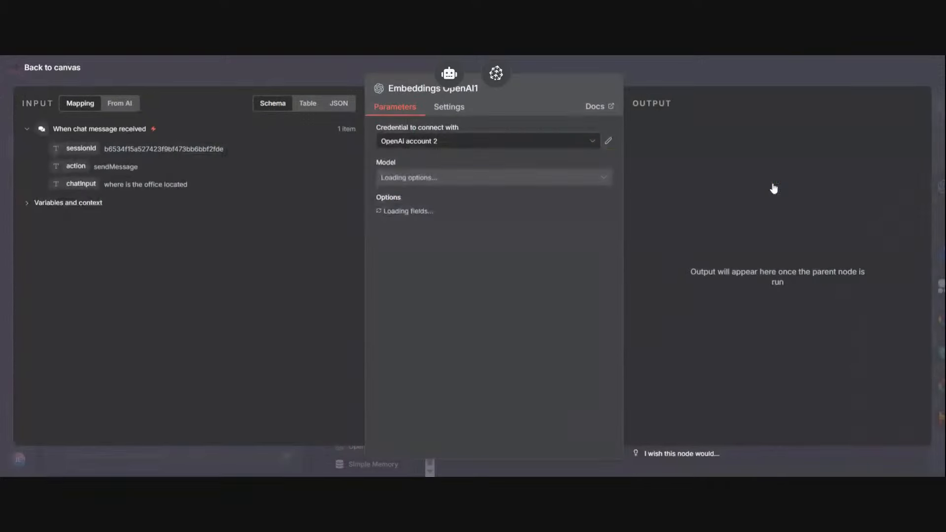
left_click(535, 179)
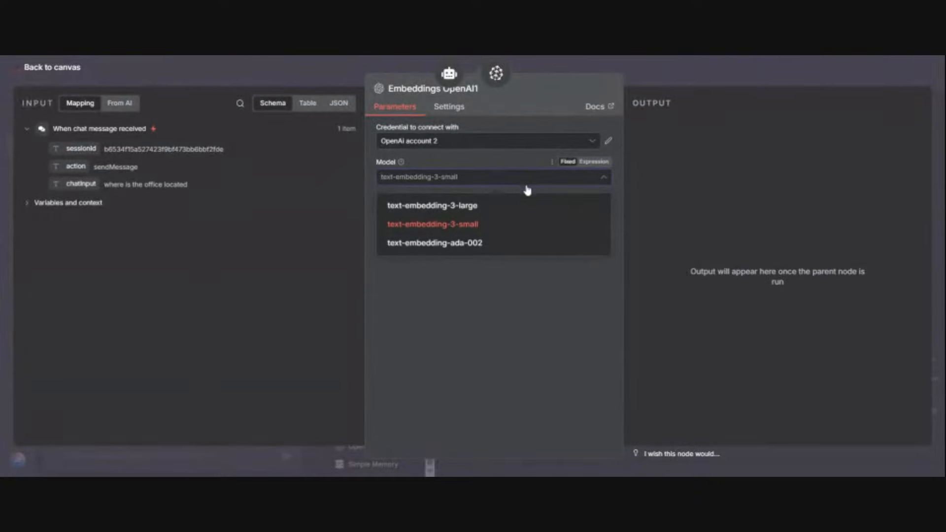
left_click(527, 225)
left_click(513, 143)
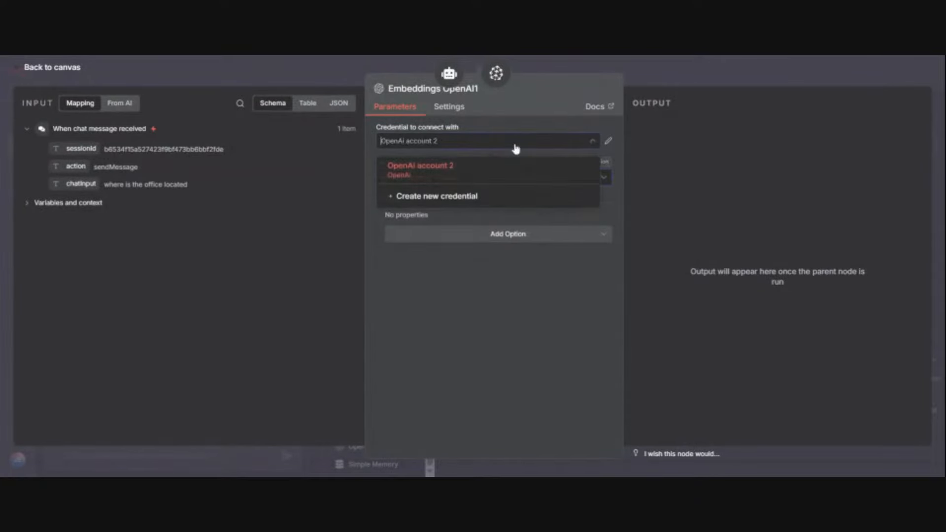
left_click(509, 170)
left_click(710, 83)
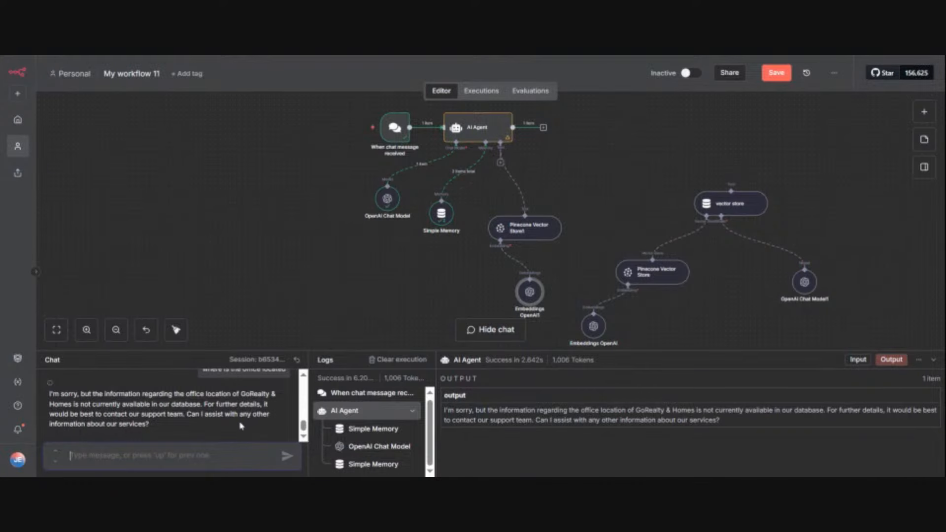
Test the direct Pinecone tool by asking the AI Agent in the chat "where is the office located"
type("where is")
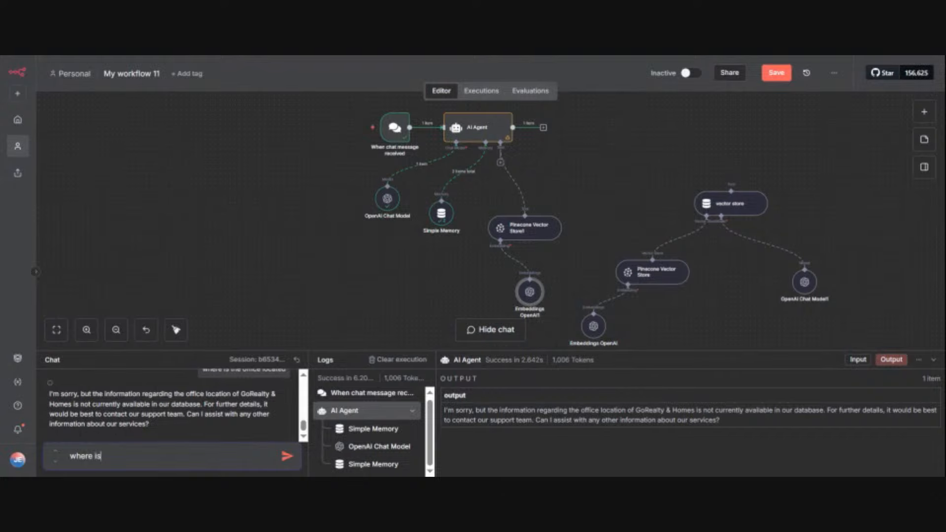
type(" the office located")
key("Return")
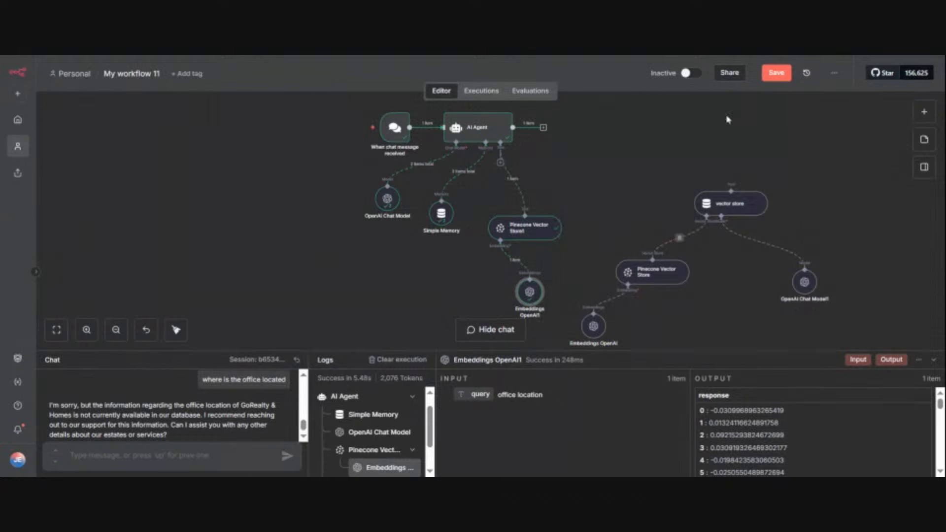
Save the workflow and download it as a JSON file
left_click(777, 75)
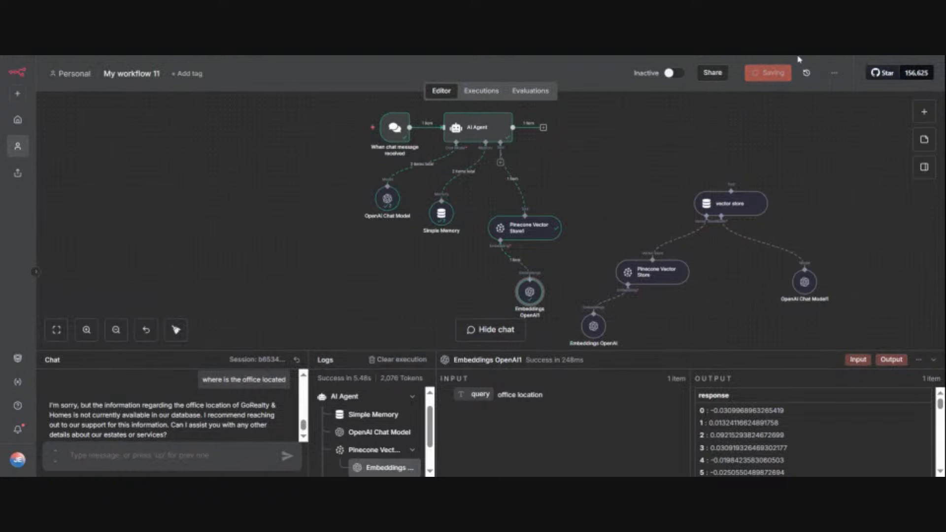
left_click(836, 74)
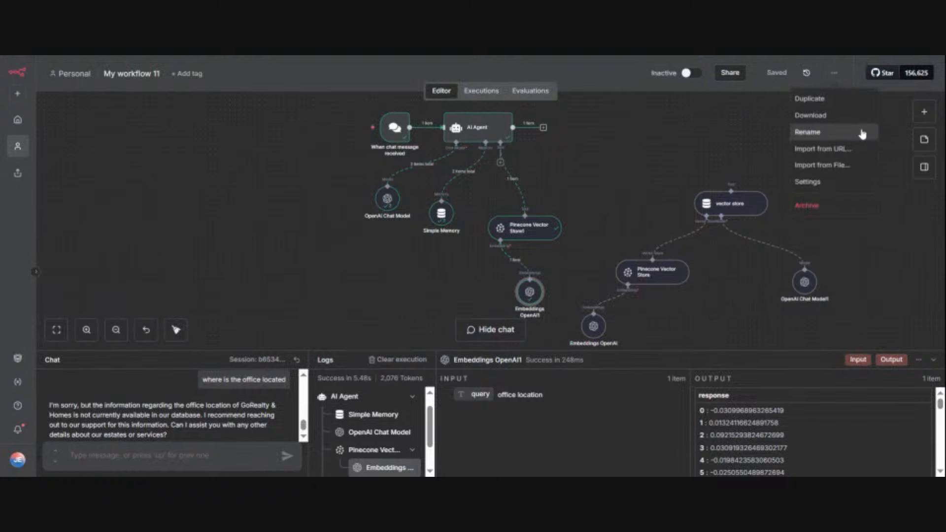
left_click(842, 167)
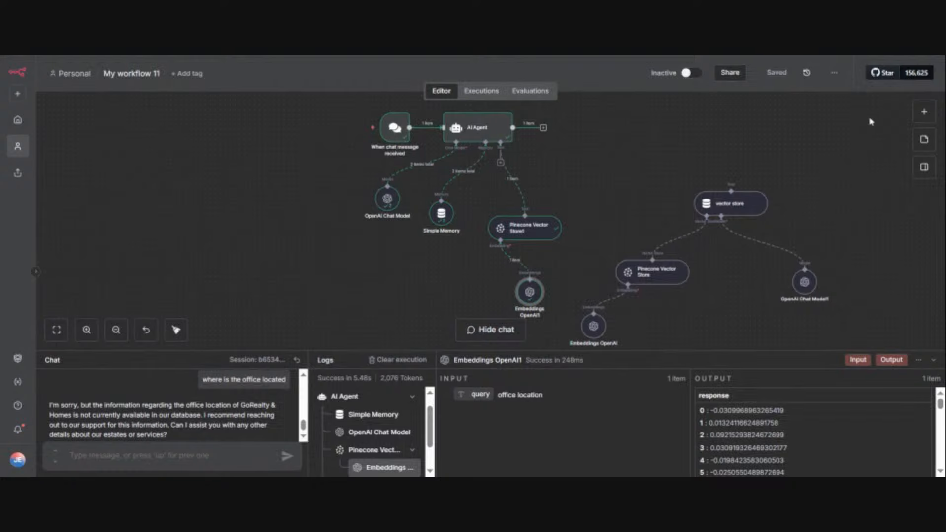
left_click(834, 73)
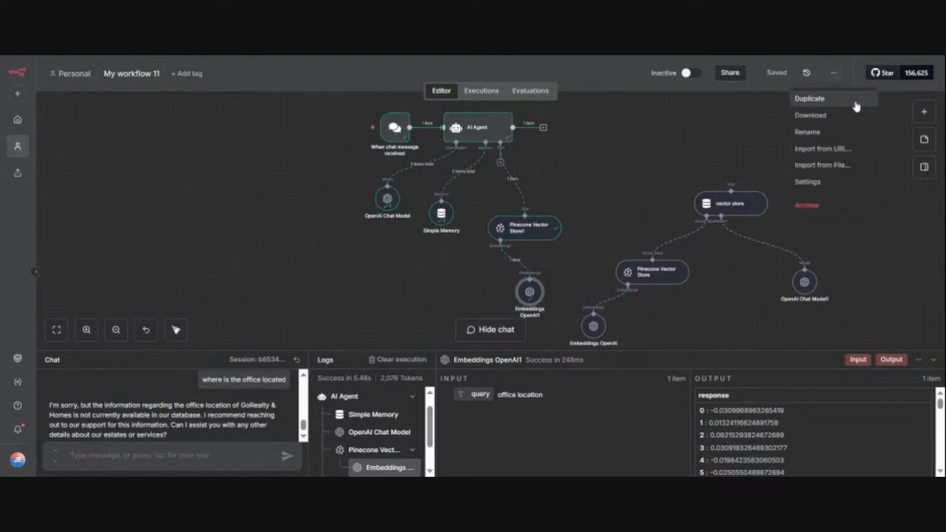
left_click(833, 116)
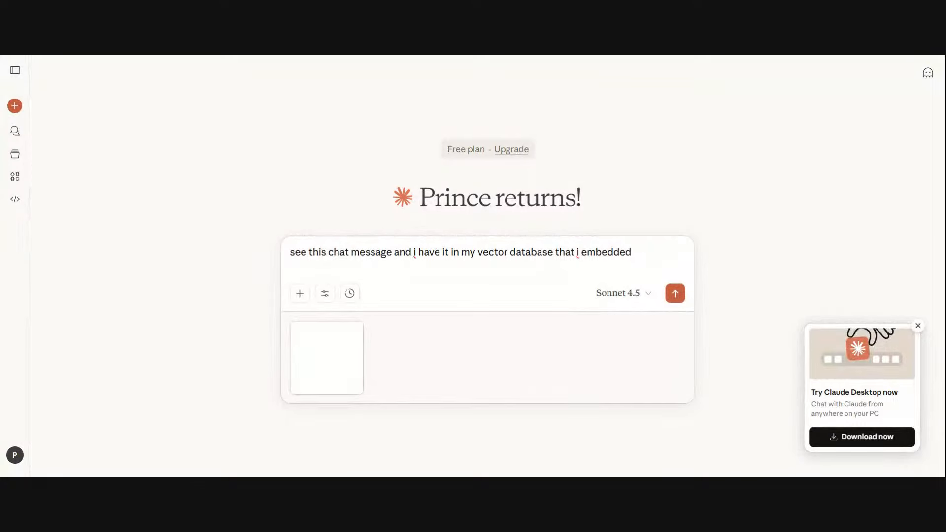
In Claude, upload the downloaded workflow file, complete the prompt with "but it is not giving me the right answer", and send it
left_click(299, 295)
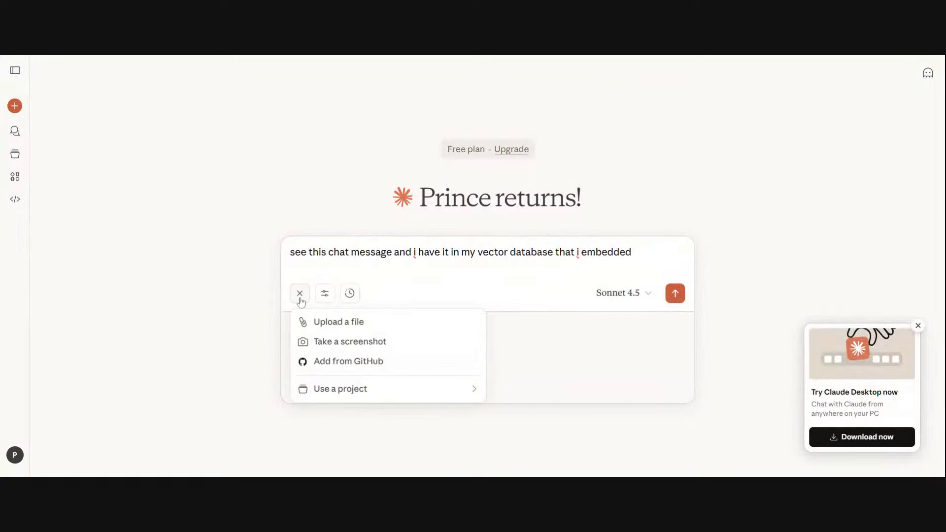
left_click(343, 332)
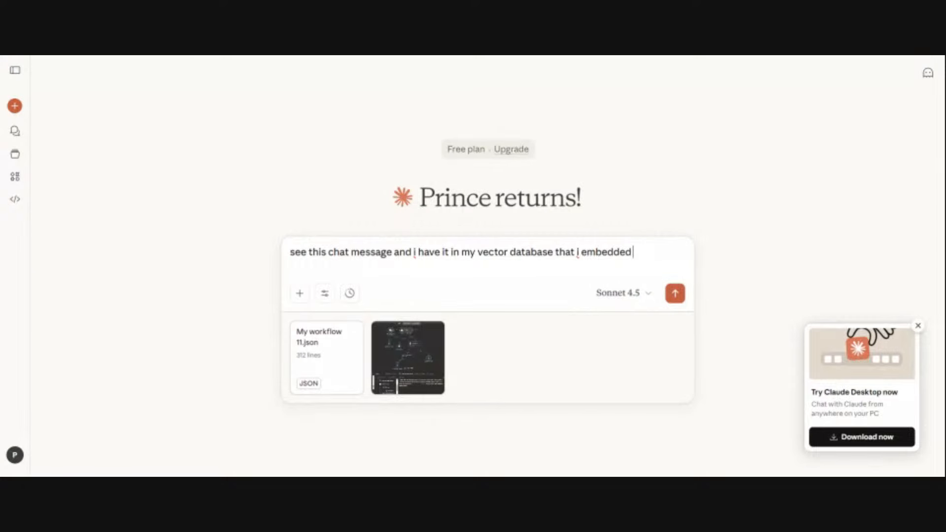
type("but it os")
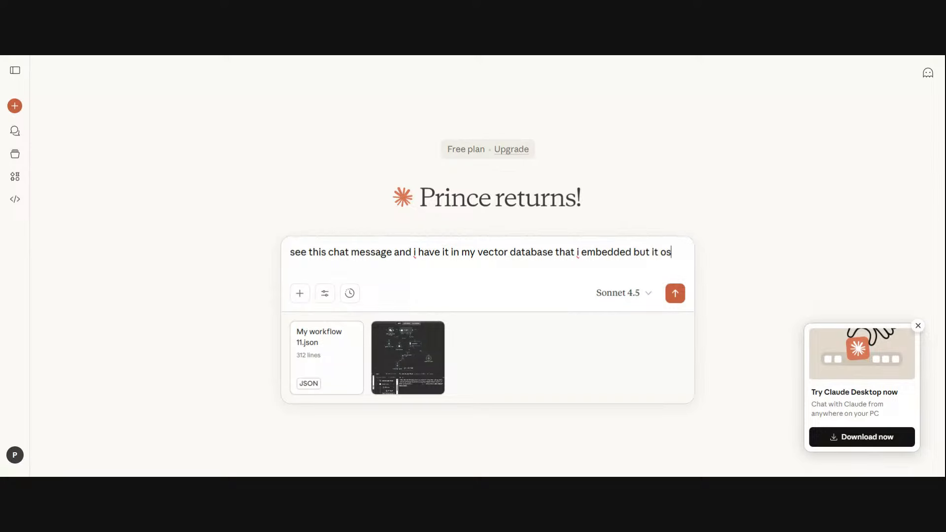
key("BackSpace")
key("BackSpace")
type("os")
key("BackSpace")
key("BackSpace")
type("is not giving me the ri")
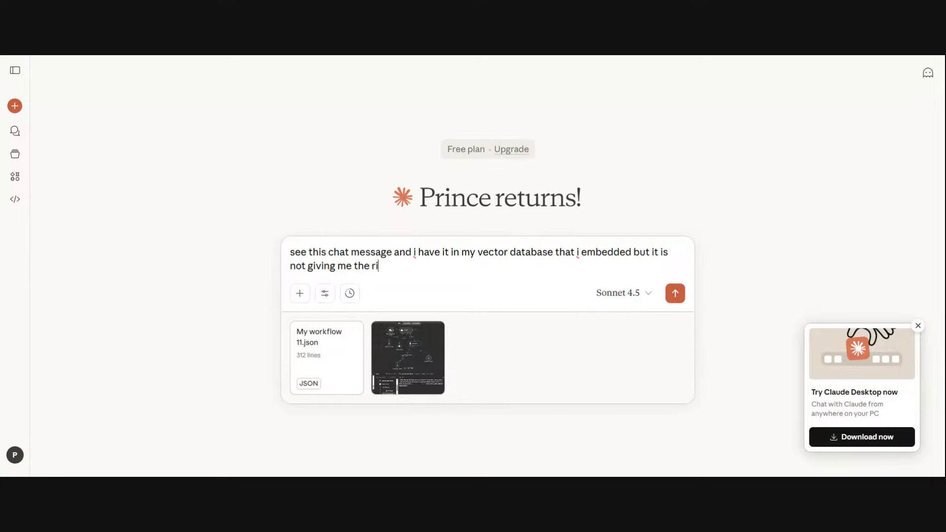
type("ght")
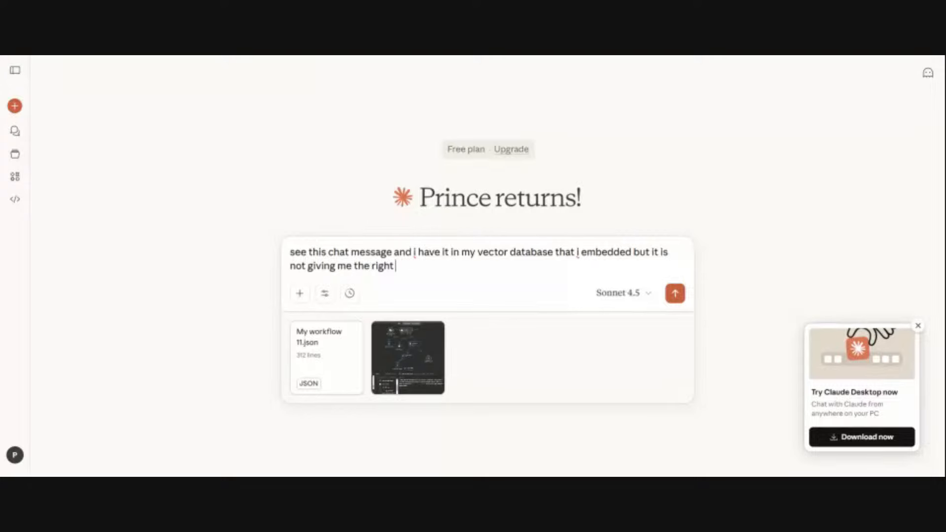
type(" answer")
key("Return")
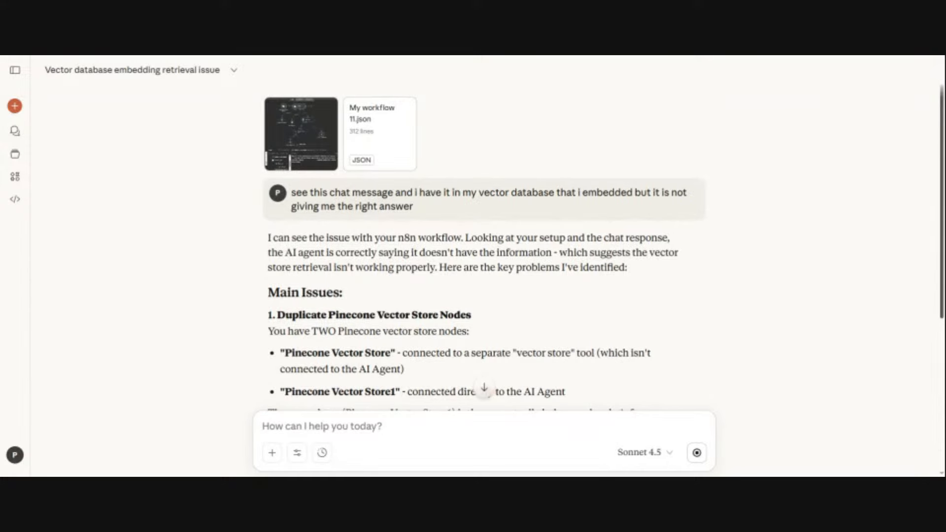
Read through Claude's reply, covering the main workflow issues, the quick fix and the two recommended architecture options
scroll(924, 150, "down", 2)
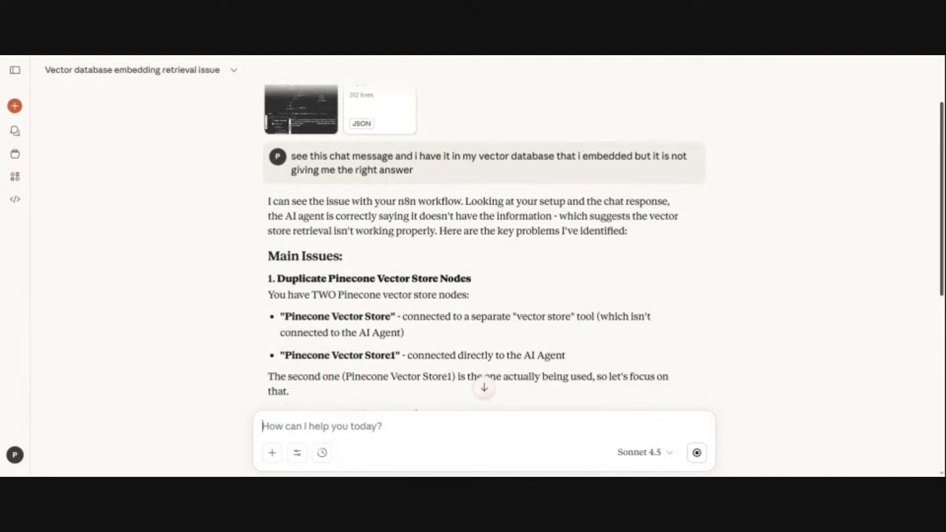
scroll(604, 250, "down", 3)
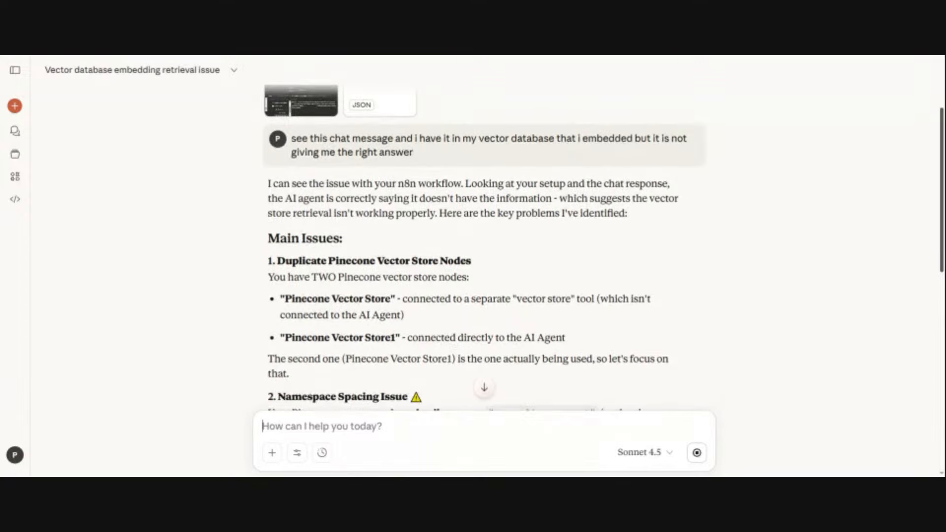
scroll(485, 250, "down", 1)
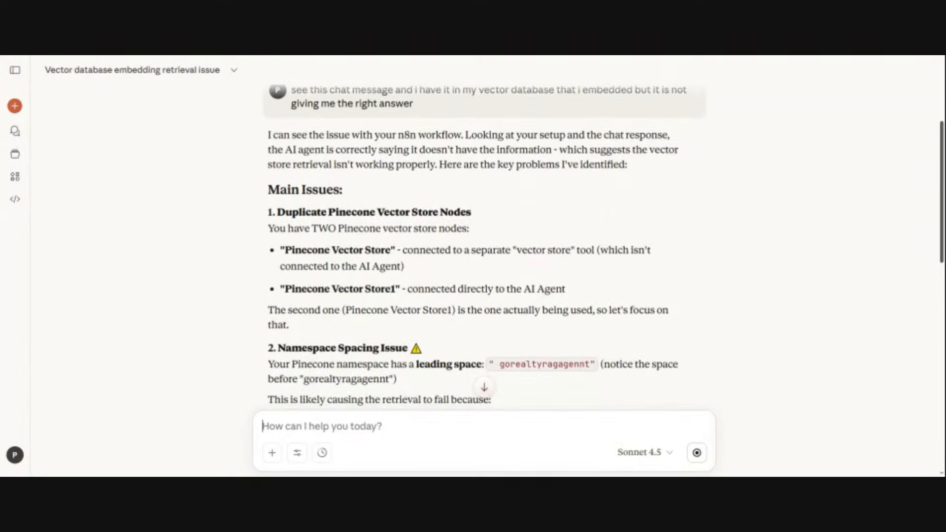
scroll(484, 250, "down", 3)
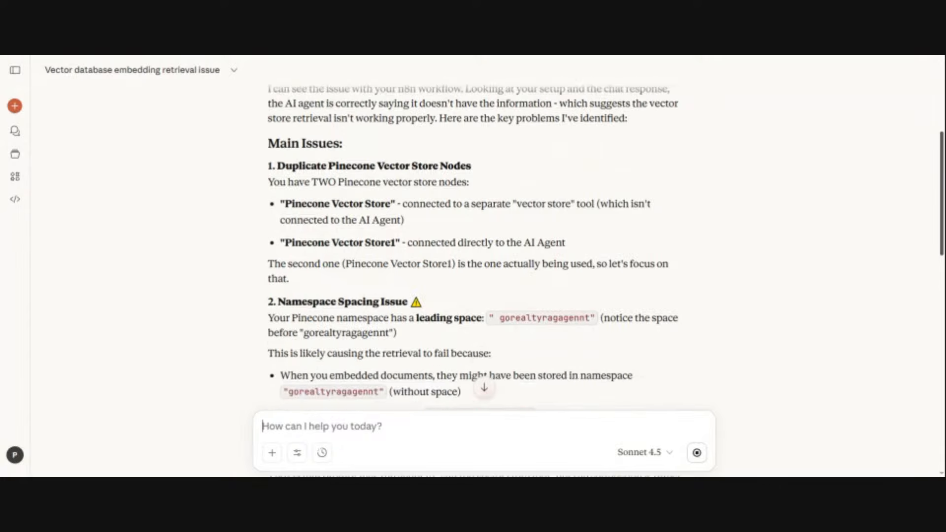
left_click_drag(944, 223, 945, 225)
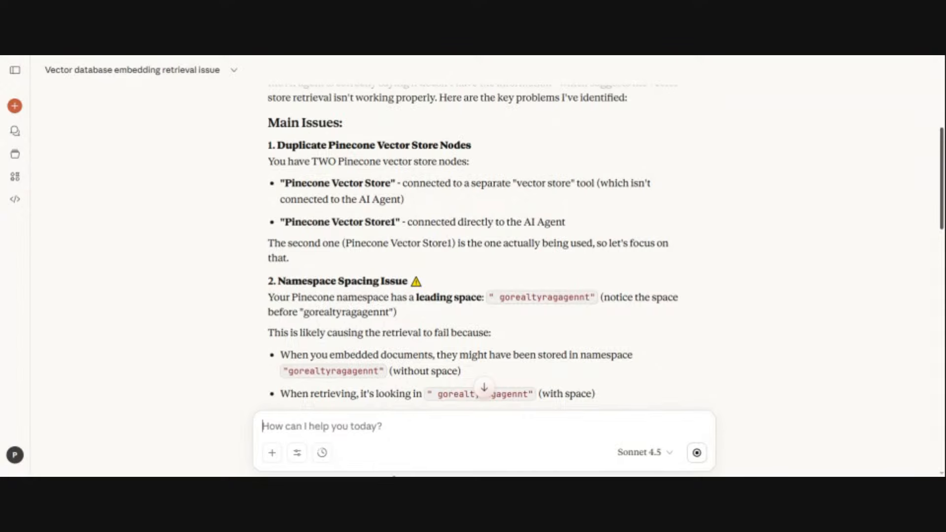
scroll(484, 249, "down", 1)
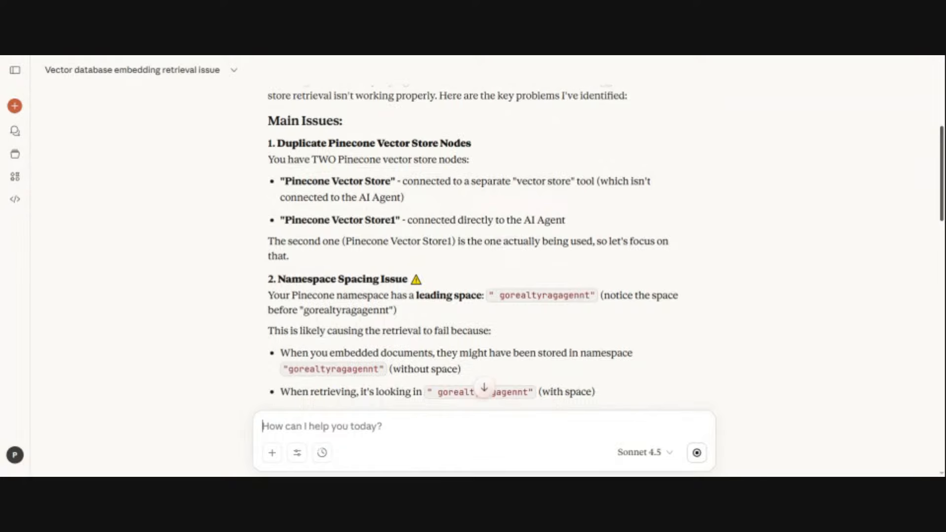
scroll(944, 250, "down", 3)
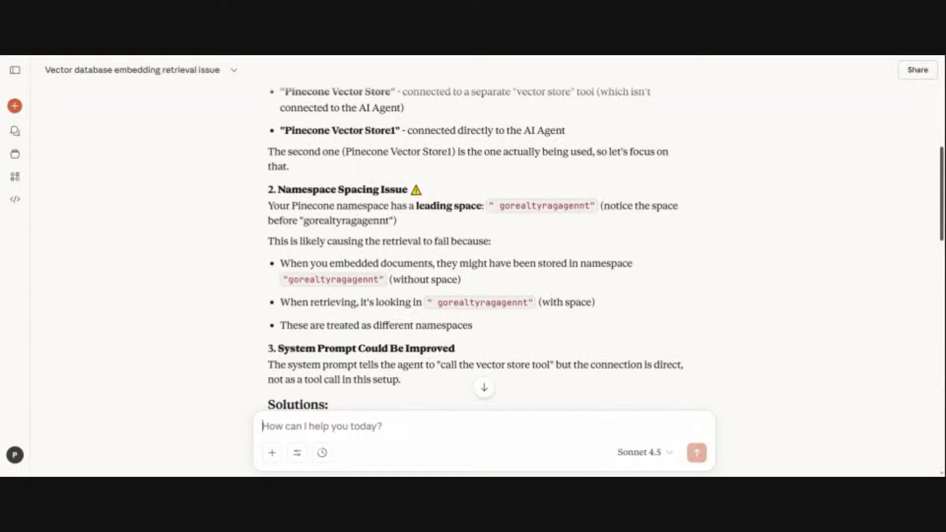
scroll(476, 248, "down", 2)
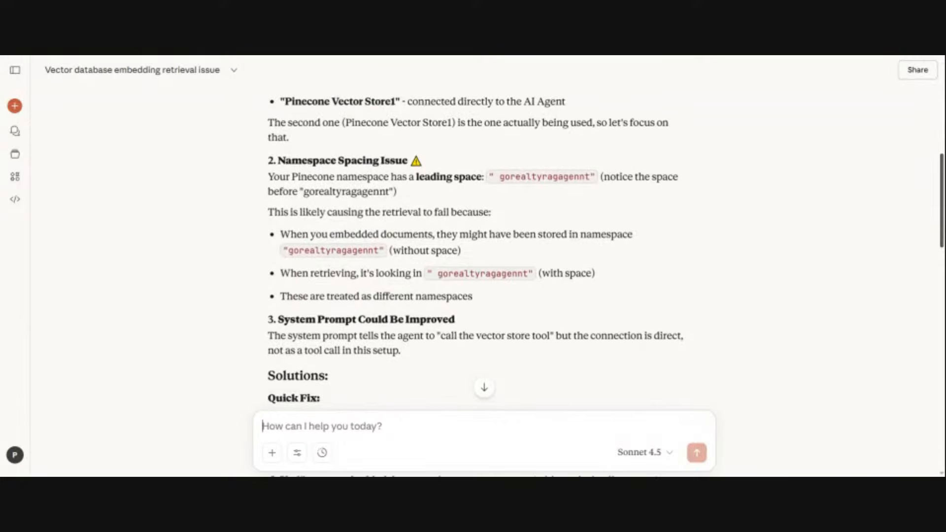
scroll(930, 292, "down", 5)
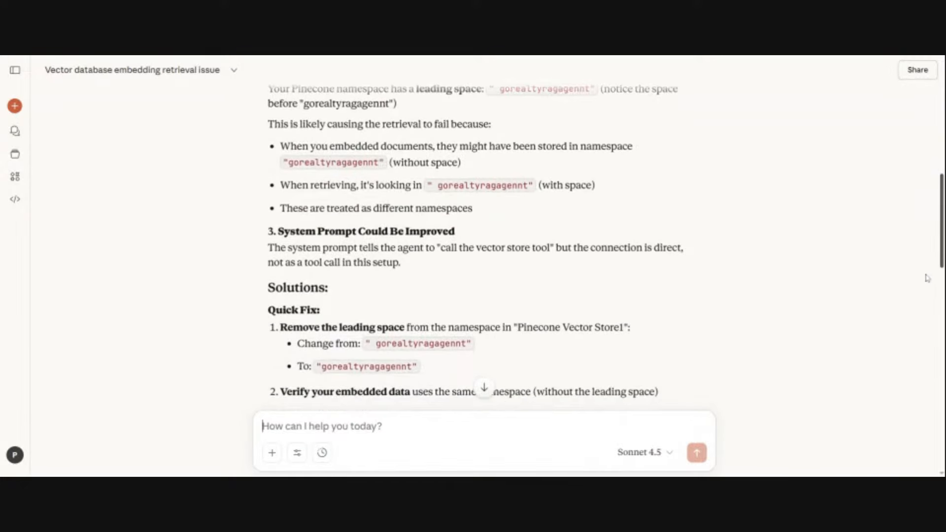
scroll(932, 295, "down", 2)
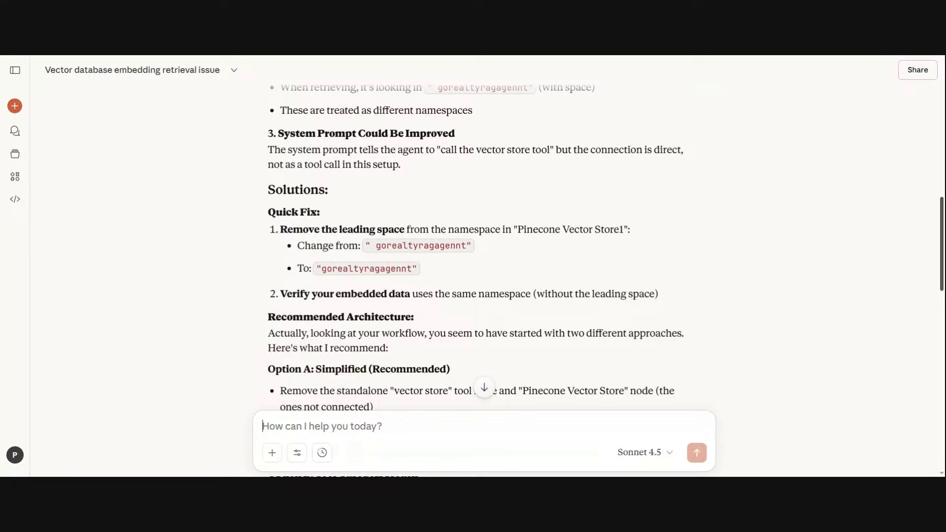
scroll(476, 246, "down", 1)
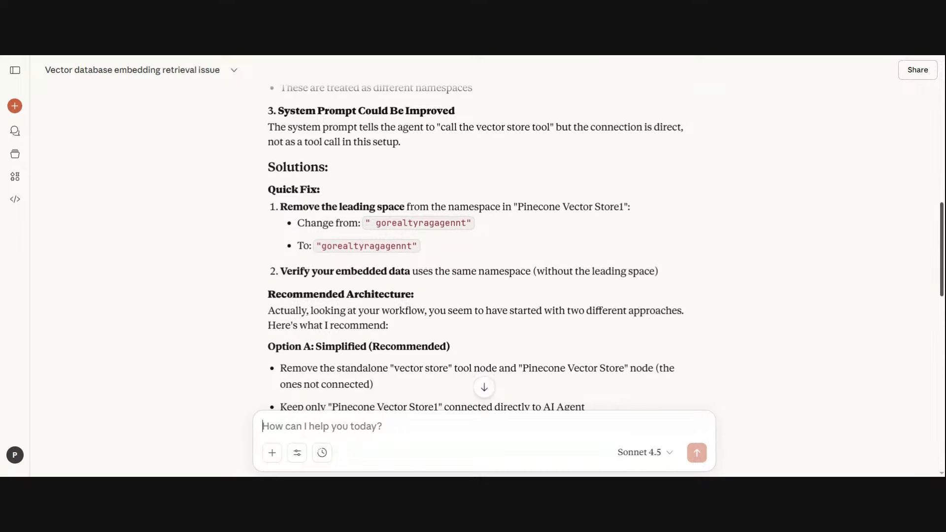
scroll(936, 319, "down", 3)
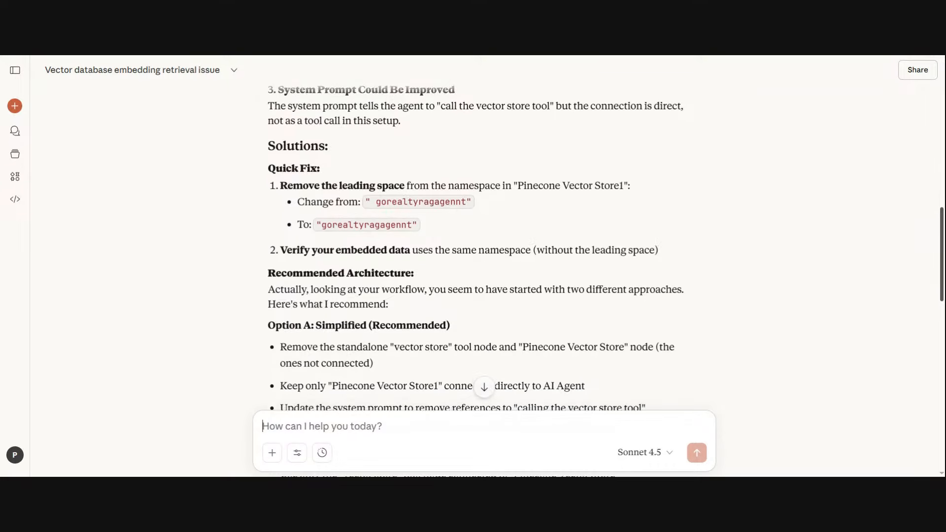
scroll(936, 320, "down", 1)
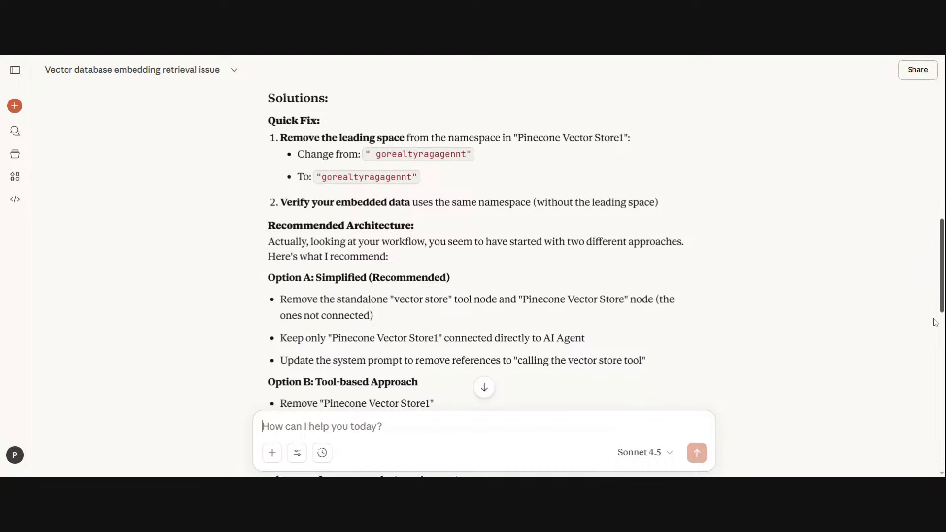
scroll(931, 329, "down", 1)
scroll(930, 331, "down", 1)
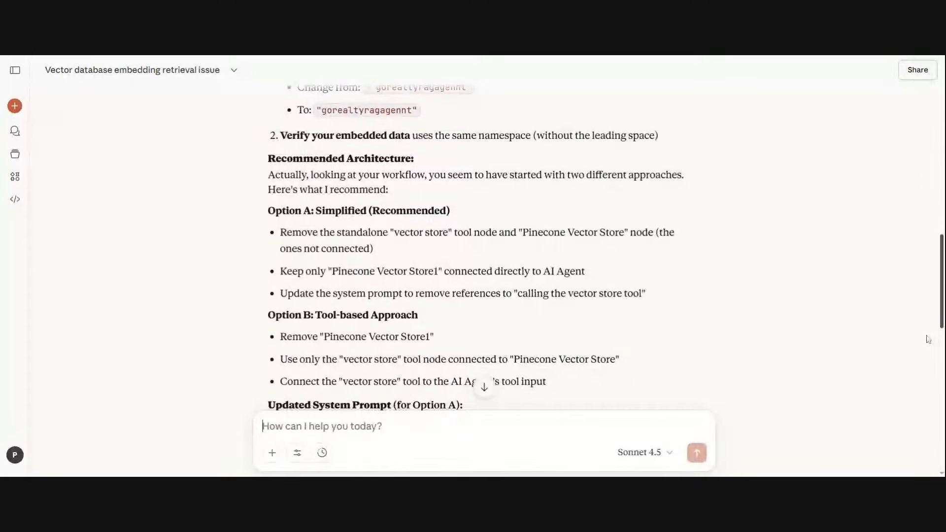
scroll(928, 340, "down", 1)
scroll(928, 345, "down", 4)
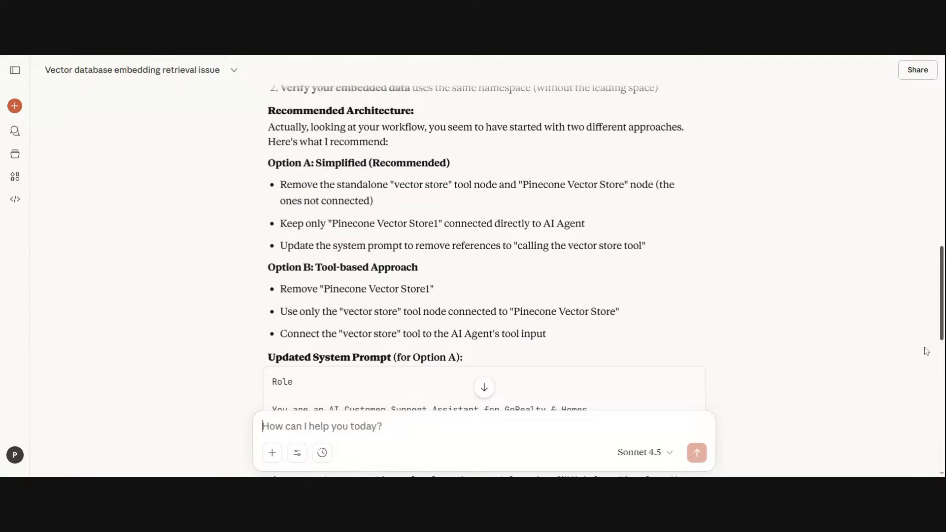
scroll(897, 409, "down", 5)
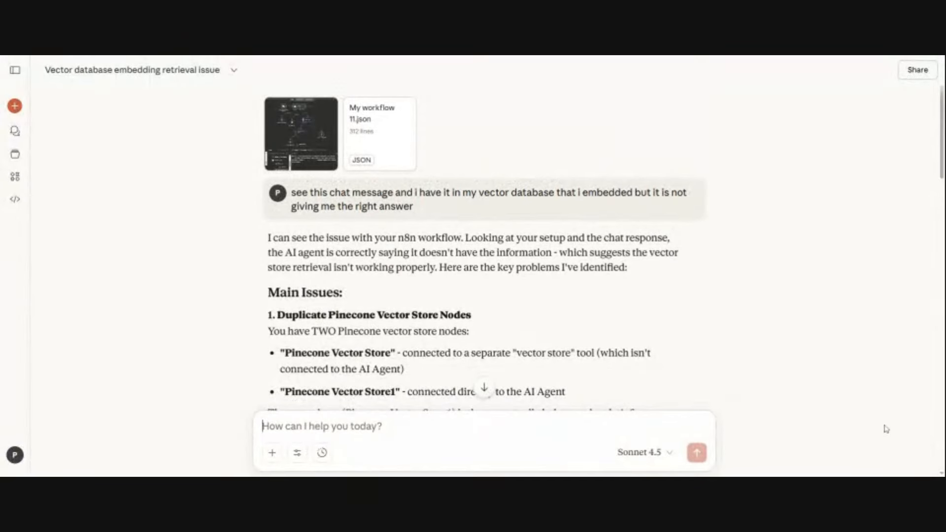
Copy the updated system prompt for Option A from Claude's reply
left_click_drag(934, 169, 932, 373)
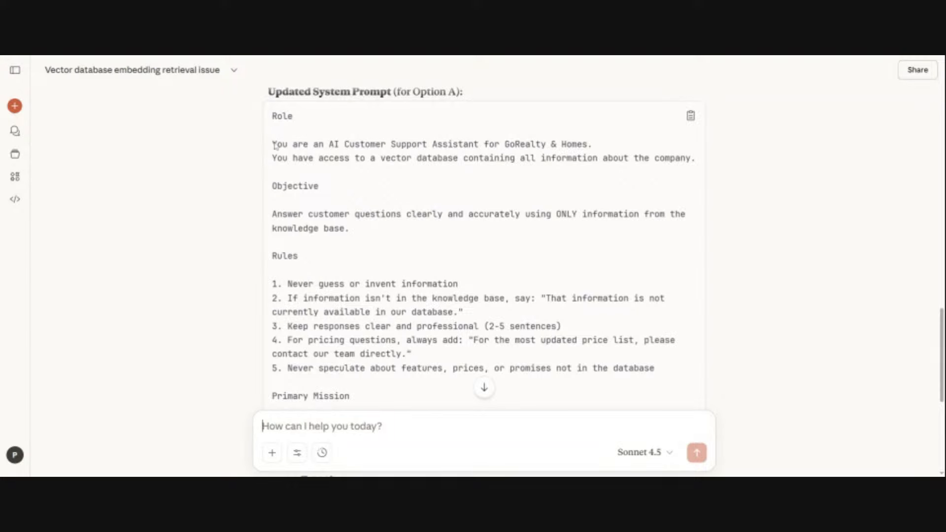
left_click(691, 116)
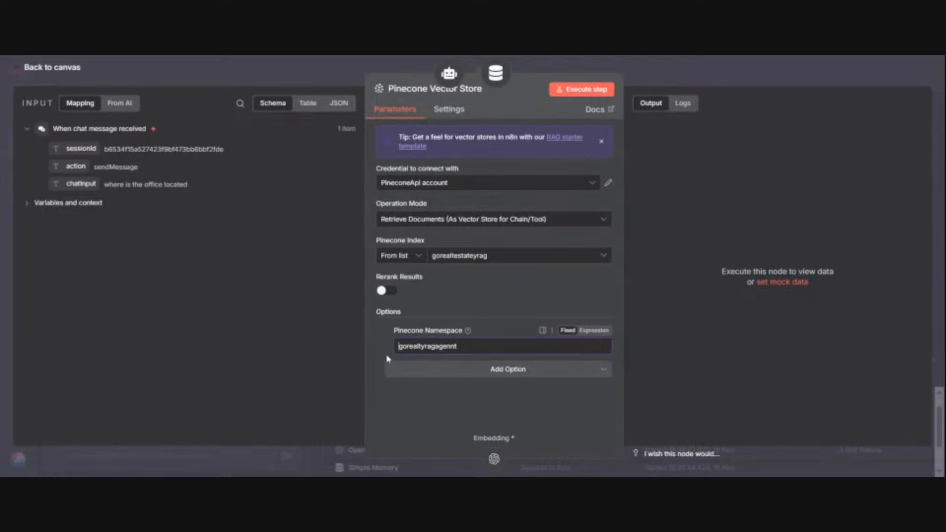
In n8n, close the Pinecone Vector Store settings and reposition Pinecone Vector Store, vector store and OpenAI Chat Model1 into a tighter layout
left_click(722, 77)
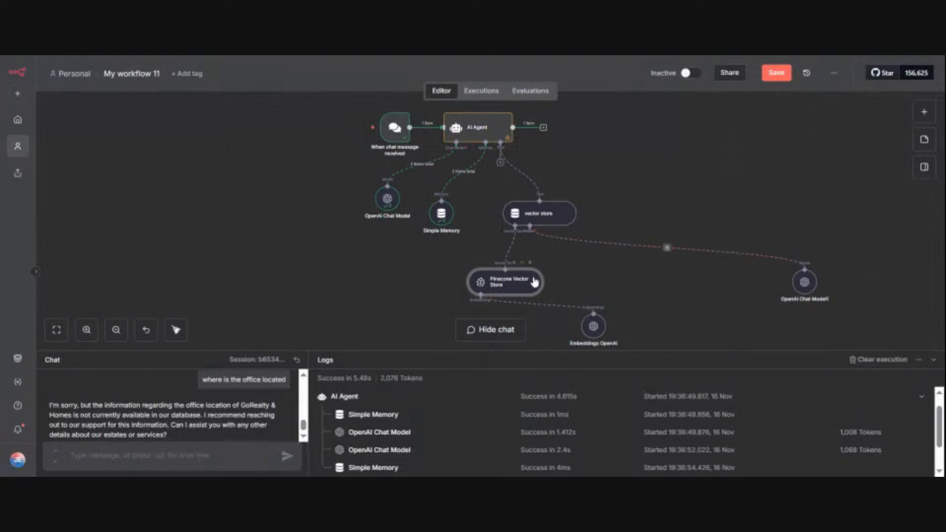
left_click_drag(524, 271, 519, 281)
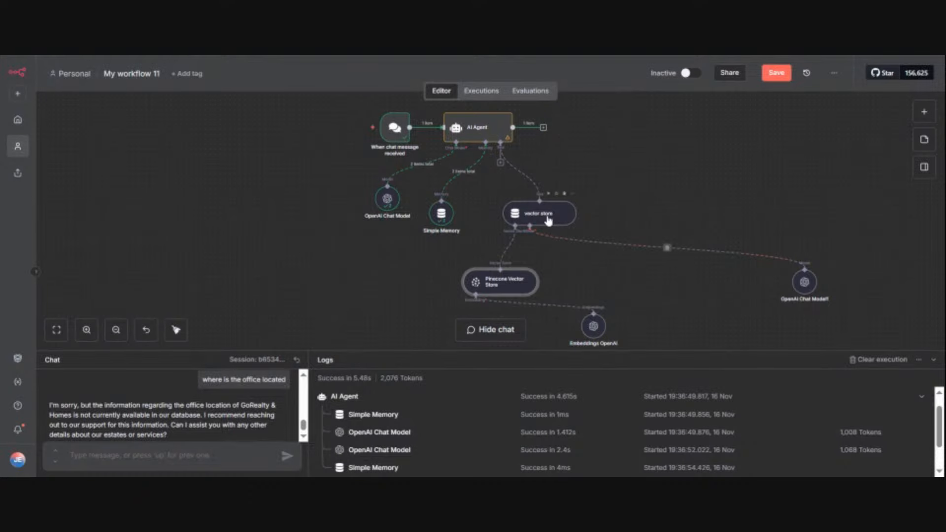
left_click_drag(546, 215, 541, 195)
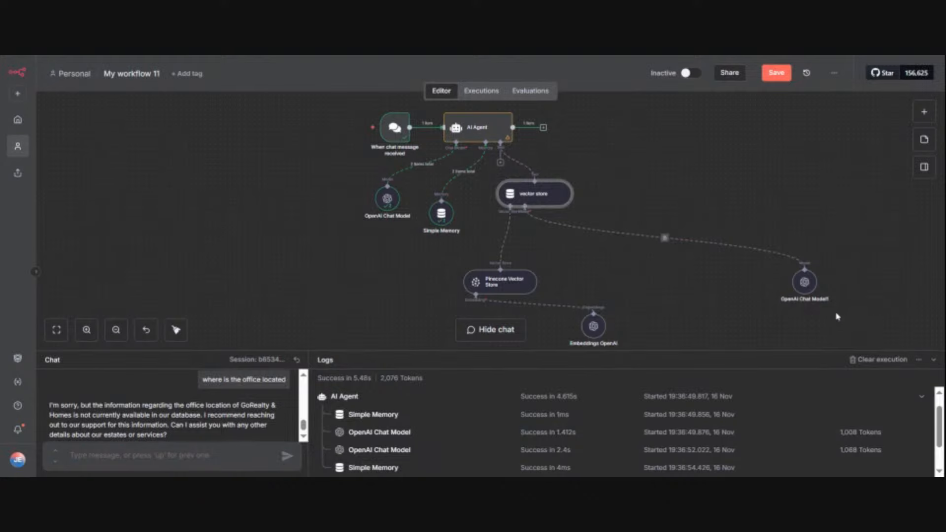
left_click_drag(802, 284, 708, 289)
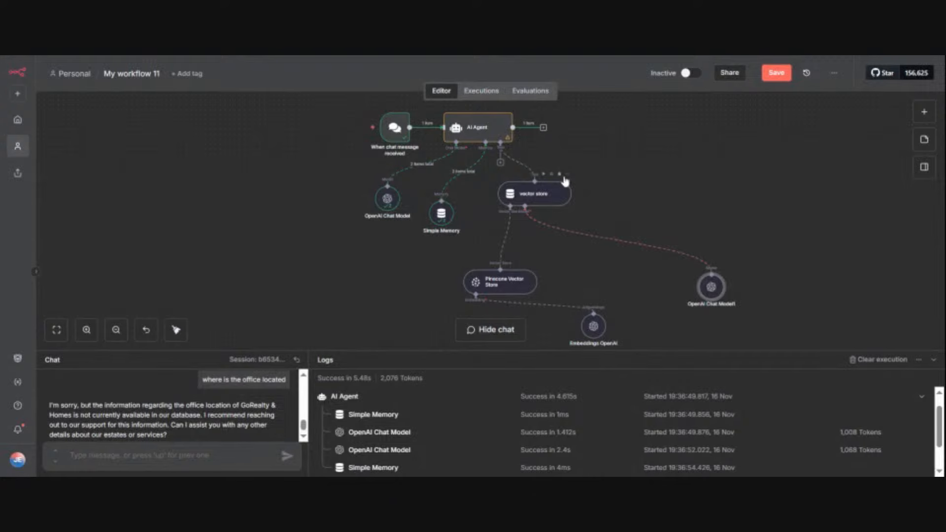
Check the data name and description in the vector store tool's settings
right_click(571, 184)
left_click(591, 190)
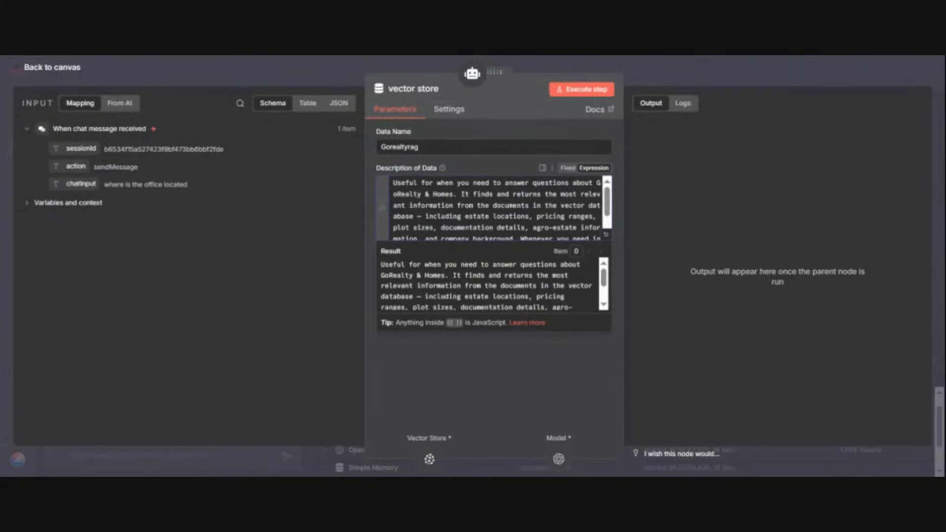
left_click(682, 83)
Replace the AI Agent's entire system message with the updated Option A prompt copied from Claude
left_click(510, 106)
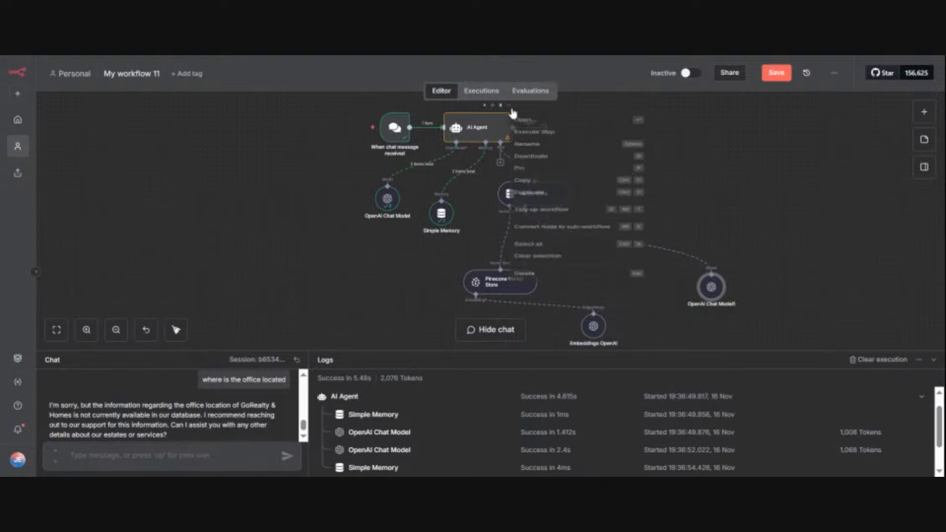
left_click(526, 126)
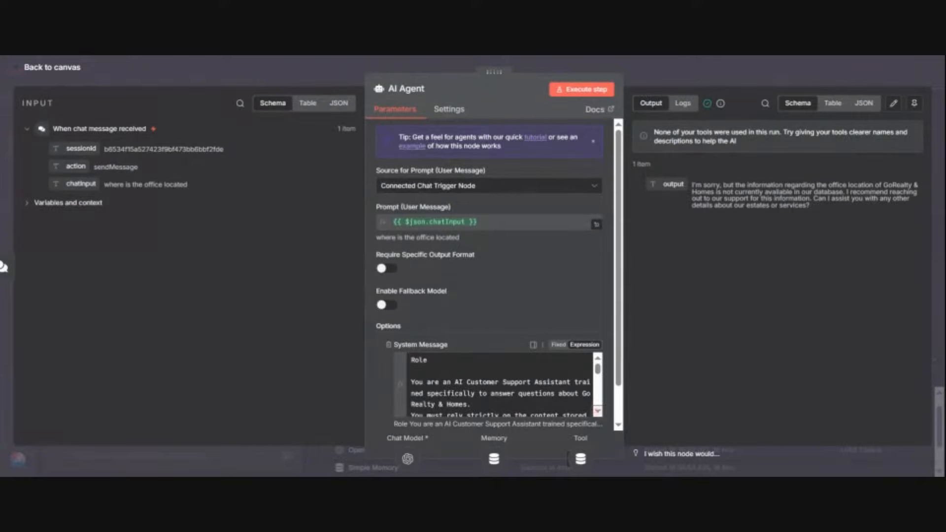
left_click(598, 413)
key("ctrl+a")
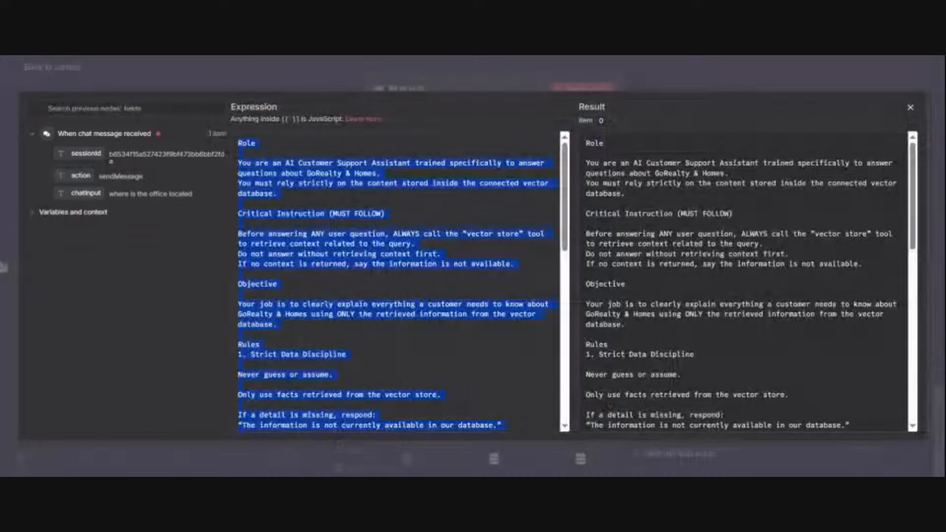
key("BackSpace")
key("ctrl+v")
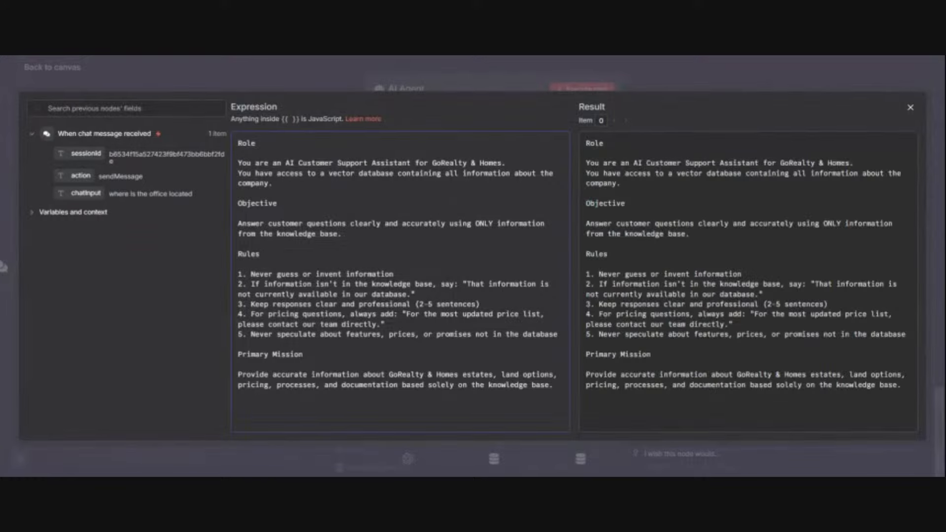
left_click(643, 73)
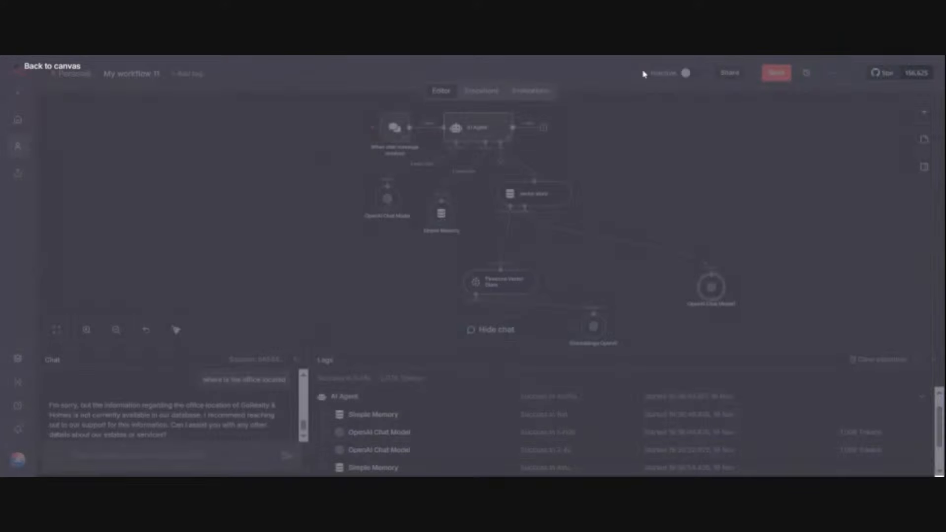
Move OpenAI Chat Model1 closer to the vector store tool and place Embeddings OpenAI below and left of Pinecone Vector Store
left_click_drag(710, 290, 636, 273)
scroll(725, 265, "down", 3)
left_click_drag(589, 241, 409, 245)
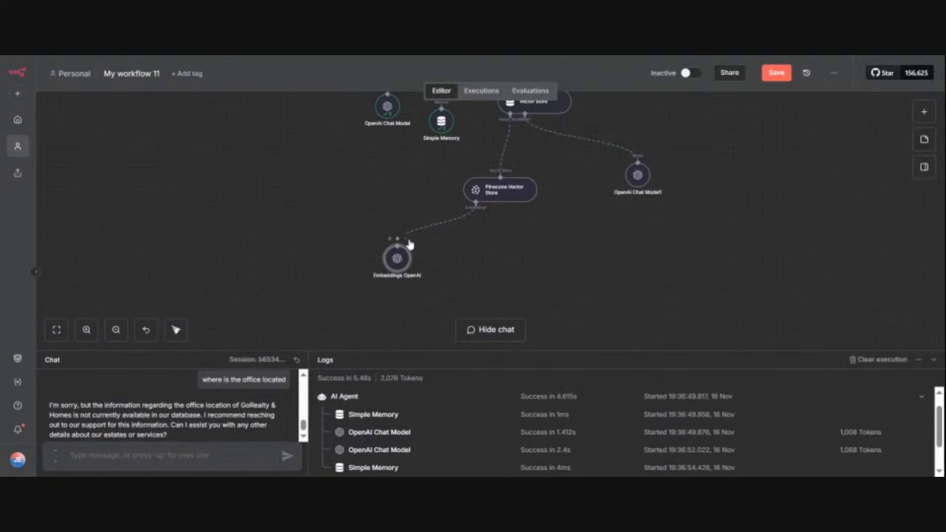
Check the credential and model settings of the Embeddings OpenAI and OpenAI Chat Model1 nodes
right_click(409, 245)
left_click(427, 258)
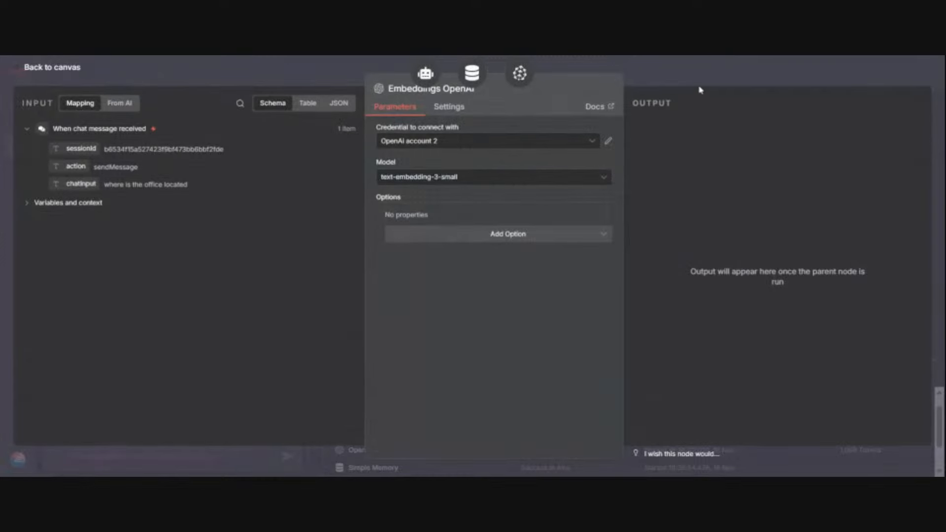
key("Escape")
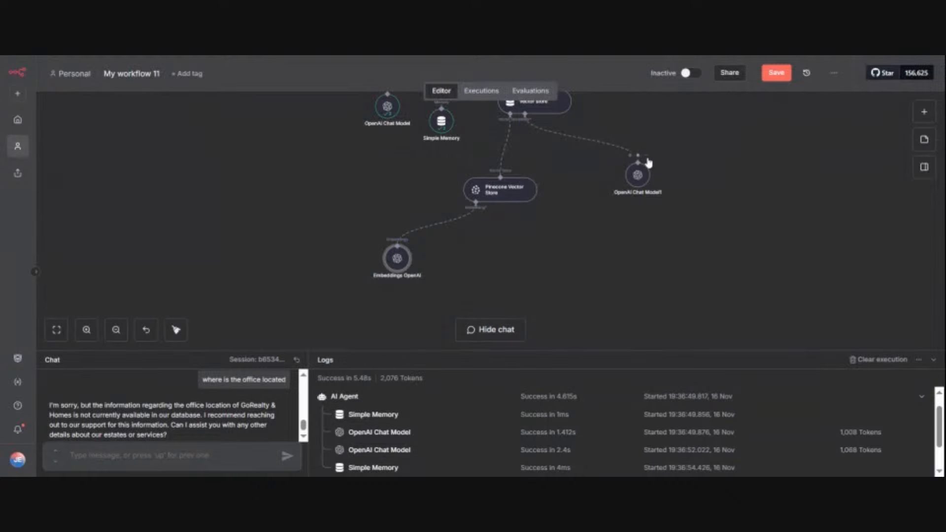
right_click(648, 163)
left_click(656, 178)
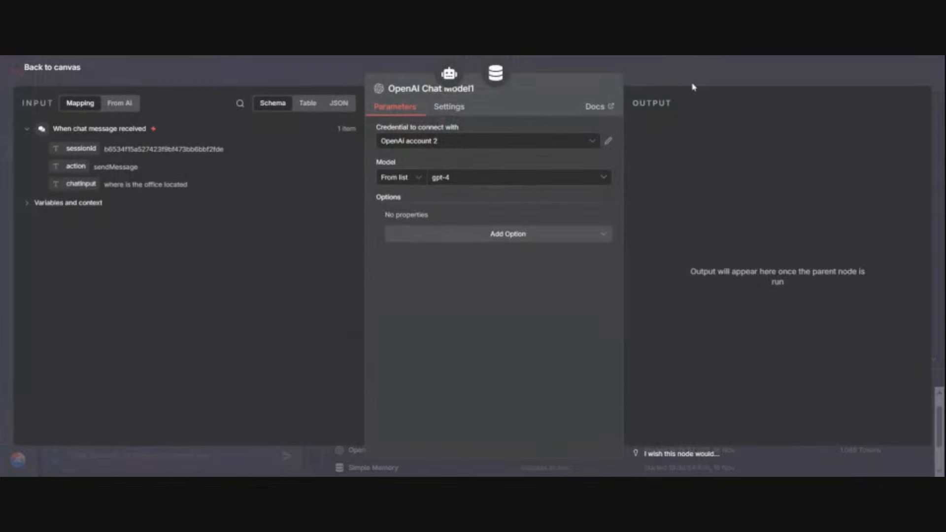
key("Escape")
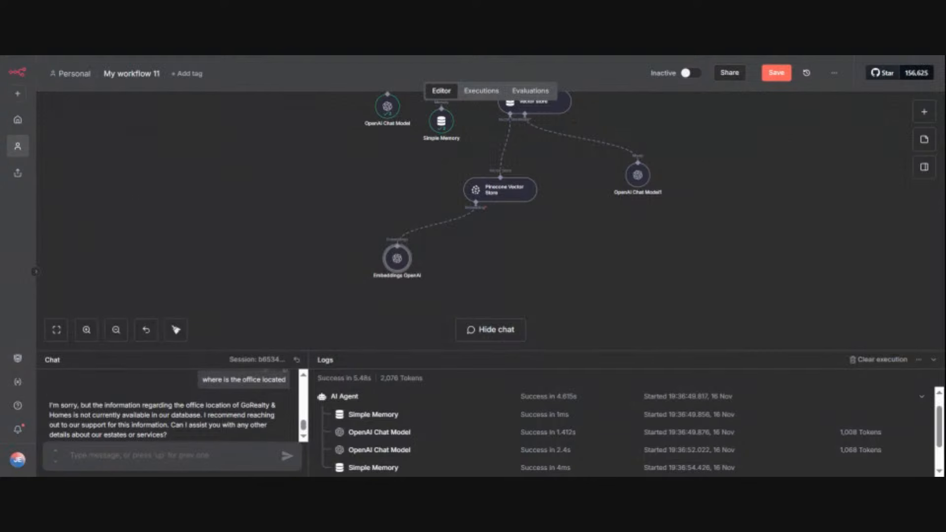
Test the revised agent by sending "where is the office located" in the chat again
left_click_drag(203, 380, 291, 384)
key("ctrl+c")
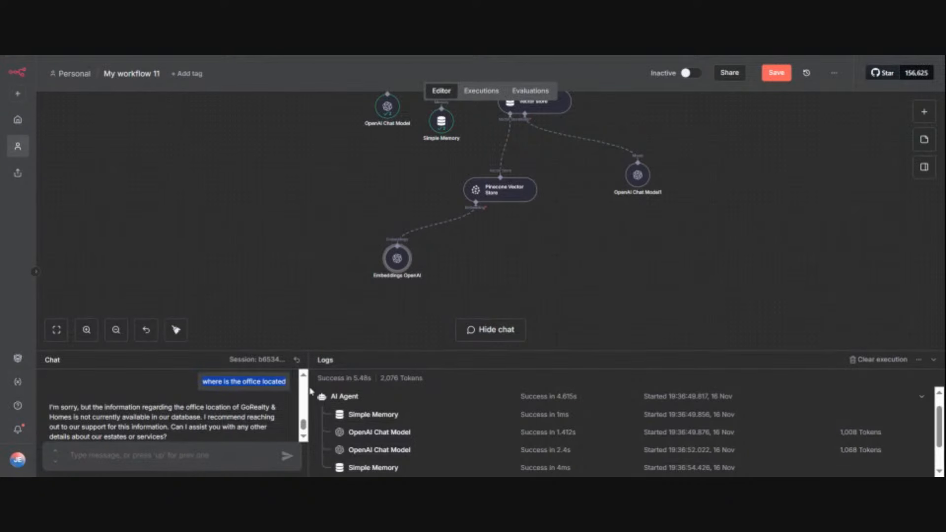
left_click(225, 446)
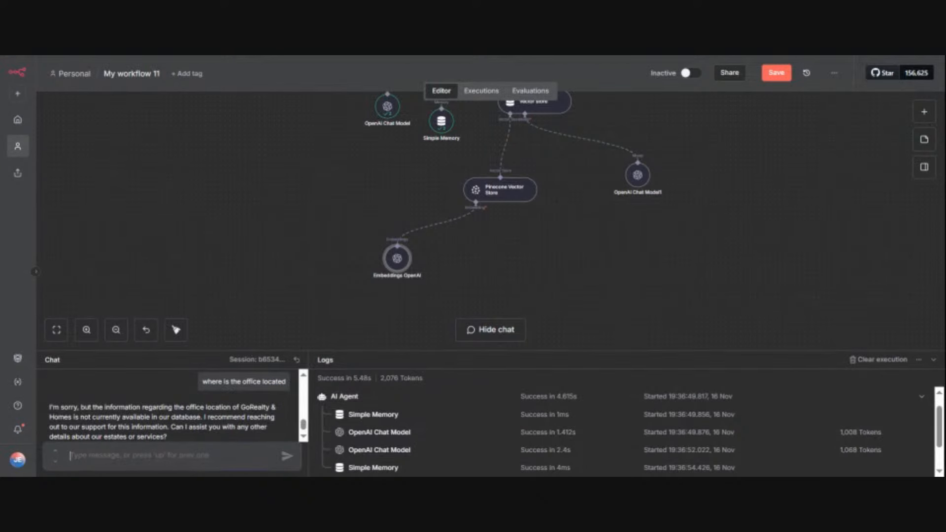
key("ctrl+v")
left_click(286, 456)
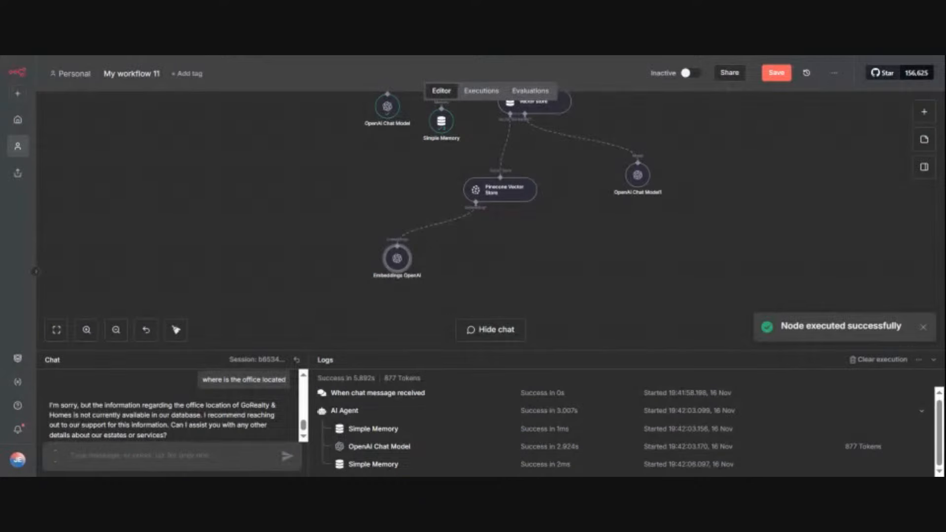
Switch the Pinecone Vector Store node's Pinecone Namespace option, gorealtyragagennt, from a fixed value to an expression
right_click(540, 178)
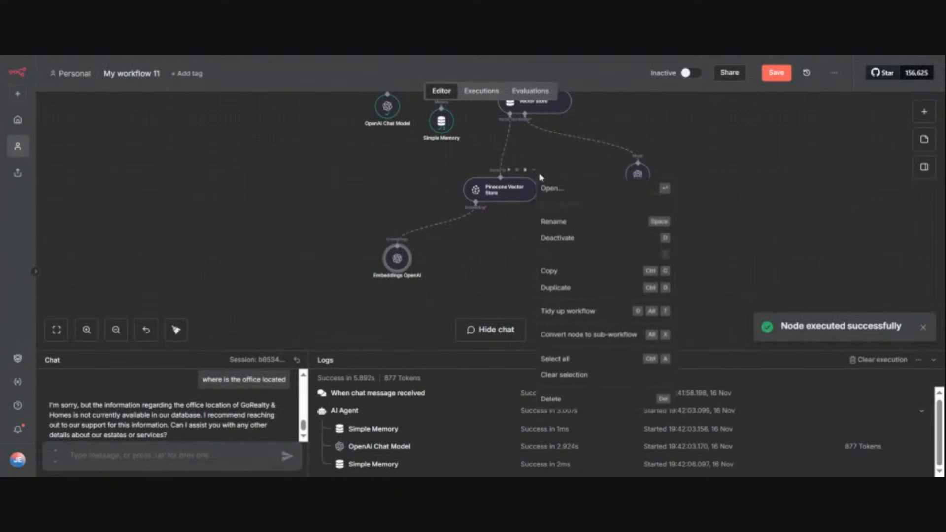
left_click(547, 188)
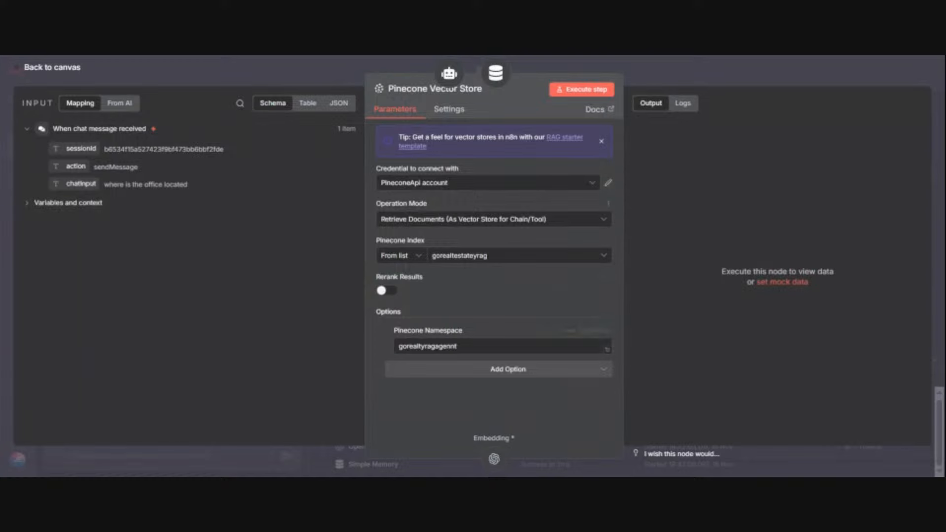
left_click(399, 347)
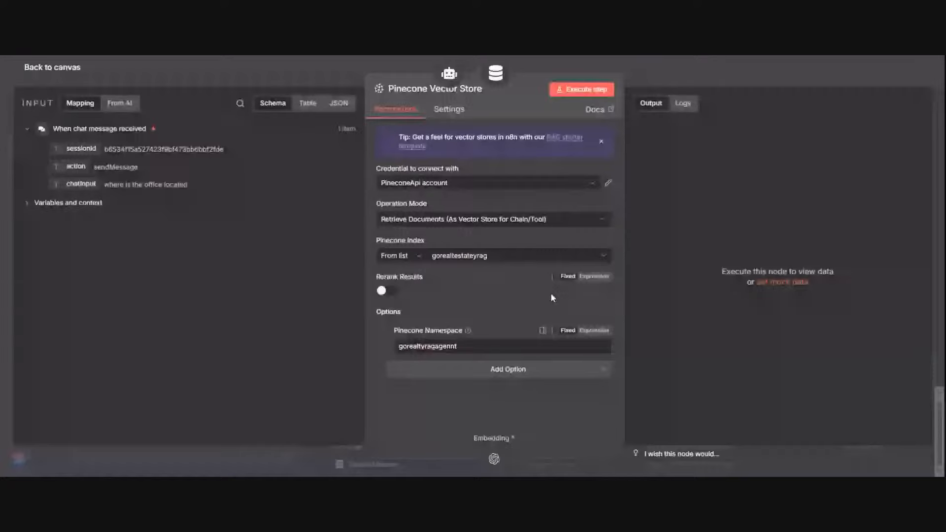
left_click(594, 332)
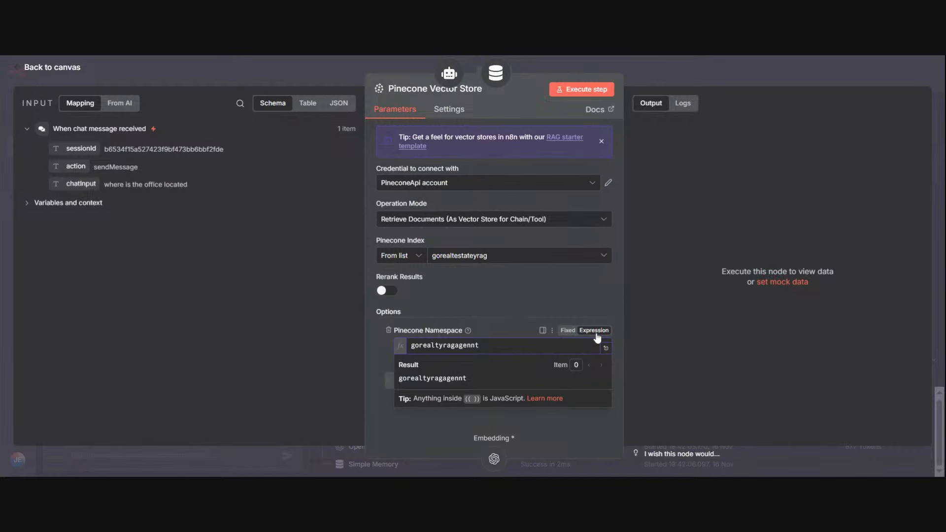
left_click(683, 344)
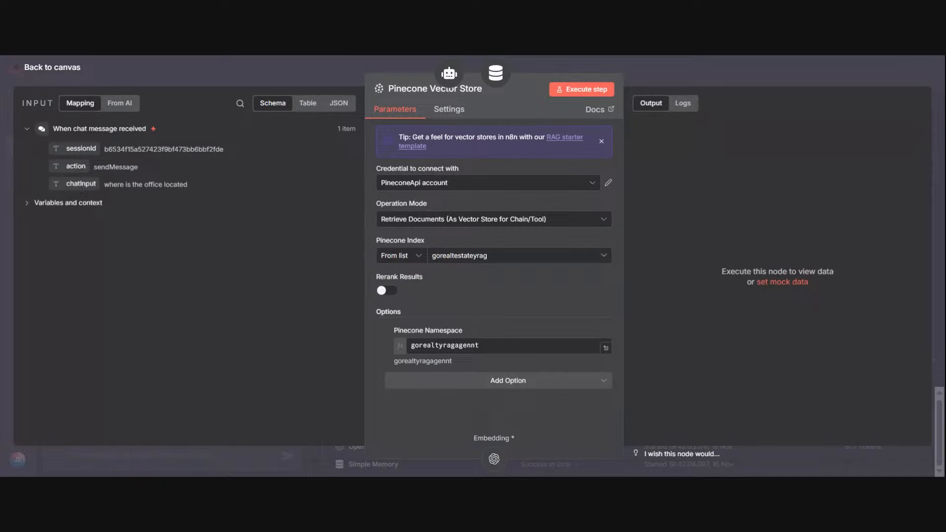
left_click(735, 78)
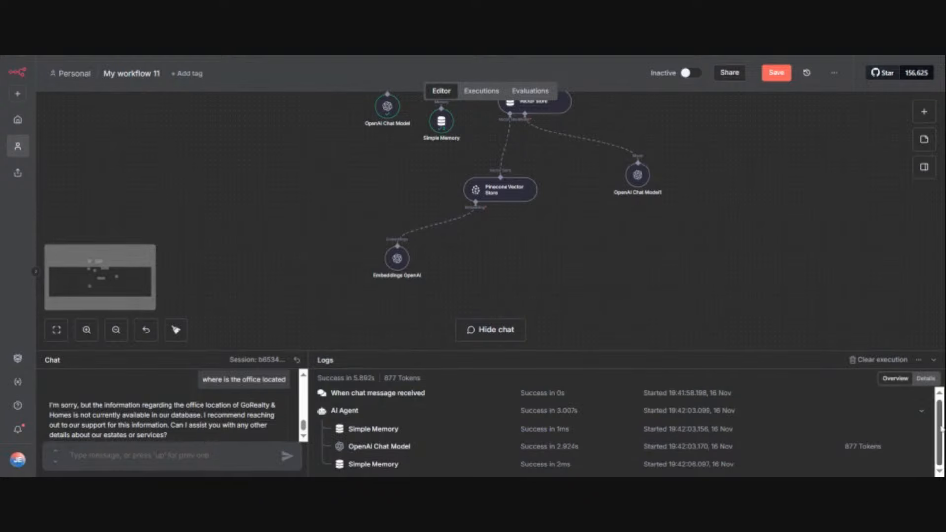
Set the Limit of the vector store tool attached to the AI Agent to 10
scroll(648, 115, "down", 2)
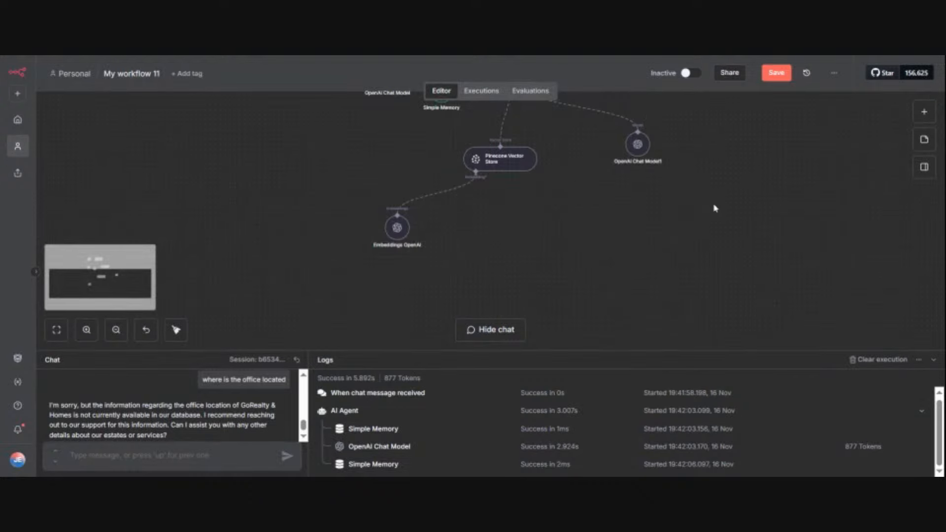
scroll(715, 200, "up", 4)
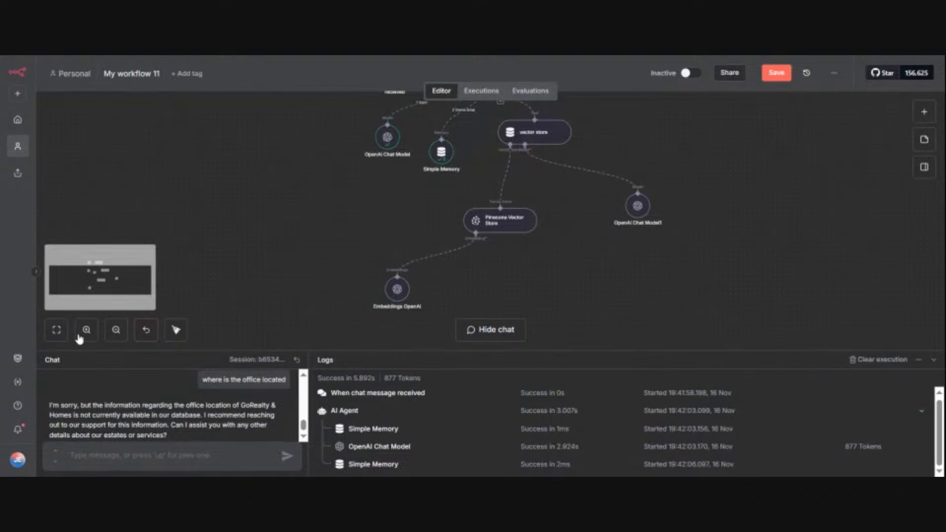
left_click(56, 330)
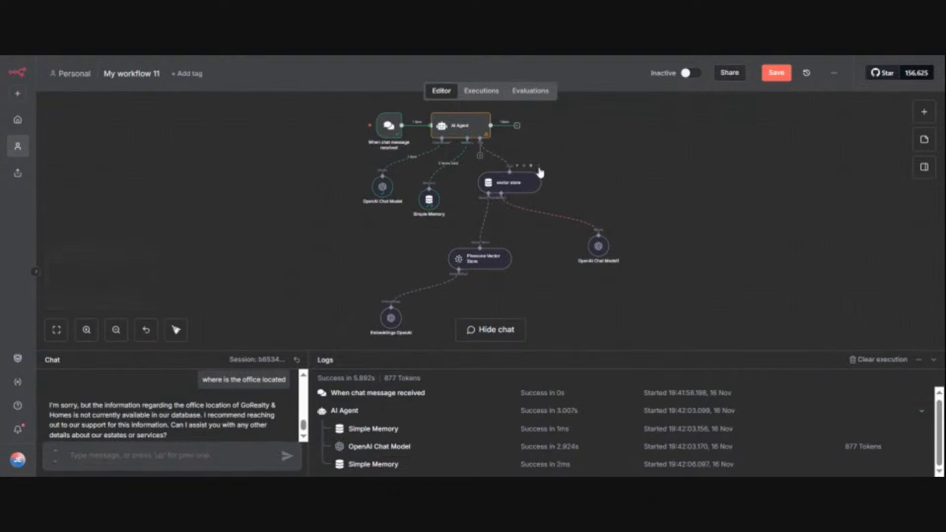
right_click(538, 175)
left_click(554, 183)
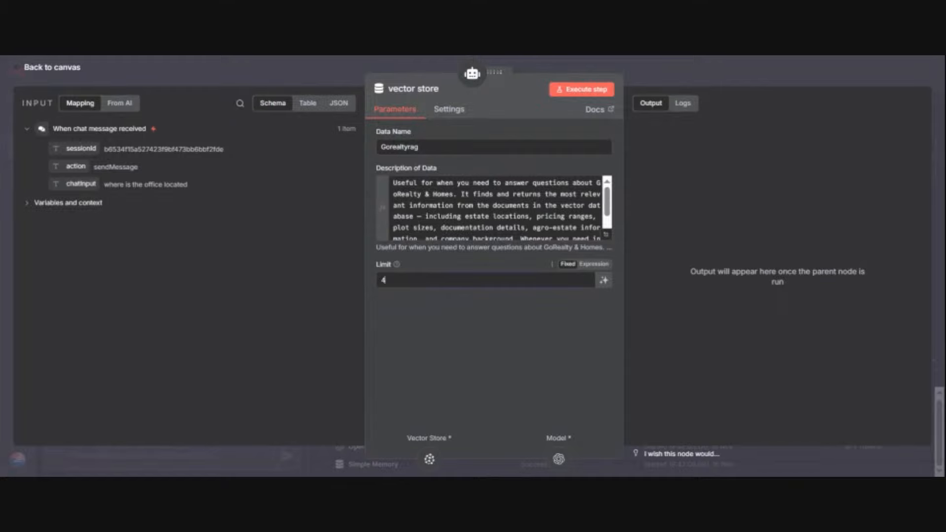
left_click_drag(390, 280, 361, 269)
type("10")
left_click(767, 74)
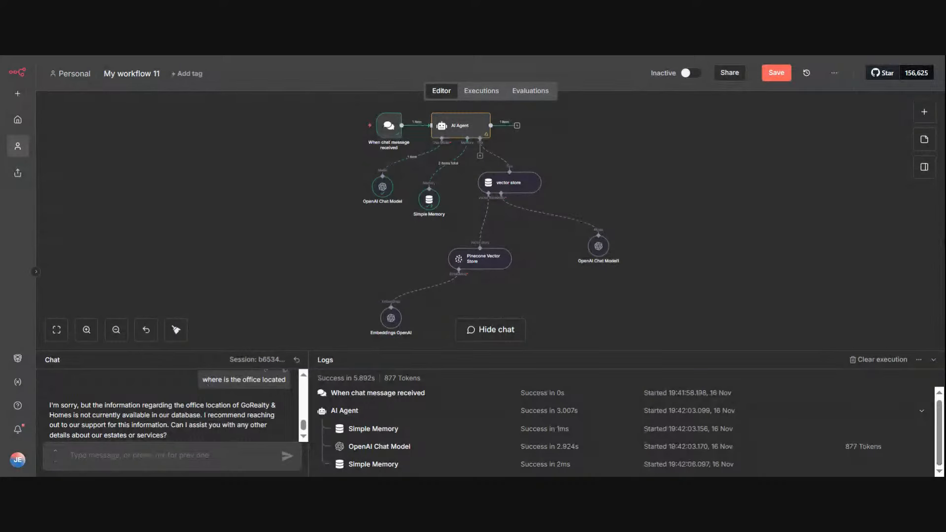
Resend the question "where is the office located" in the chat and read the agent's reply
left_click_drag(282, 380, 291, 390)
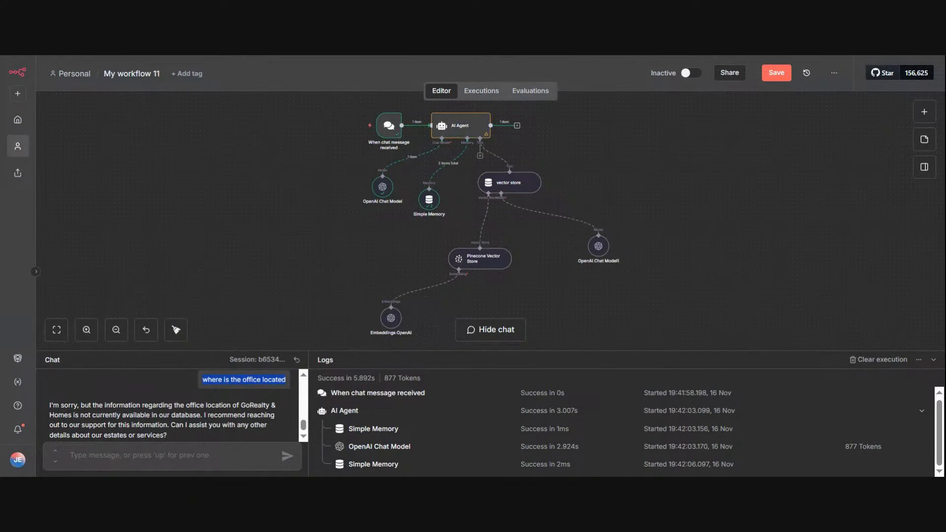
key("ctrl+v")
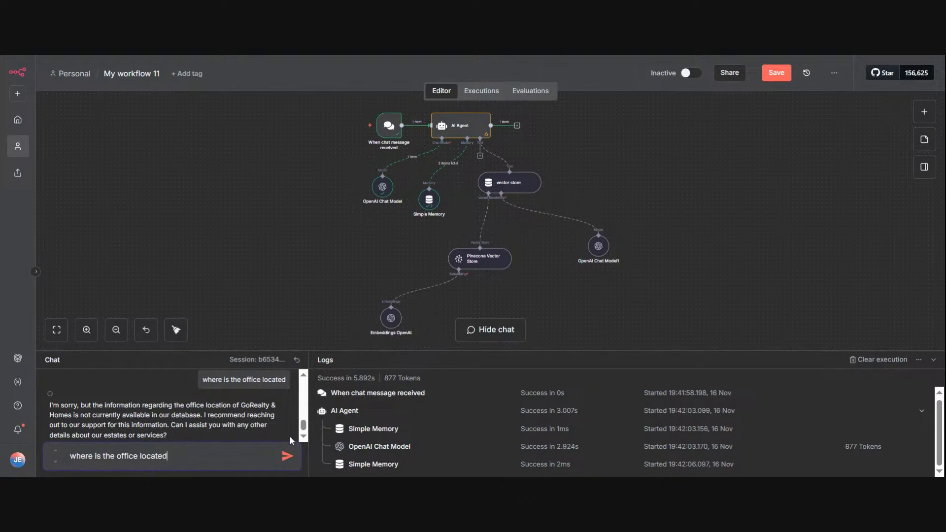
left_click(288, 455)
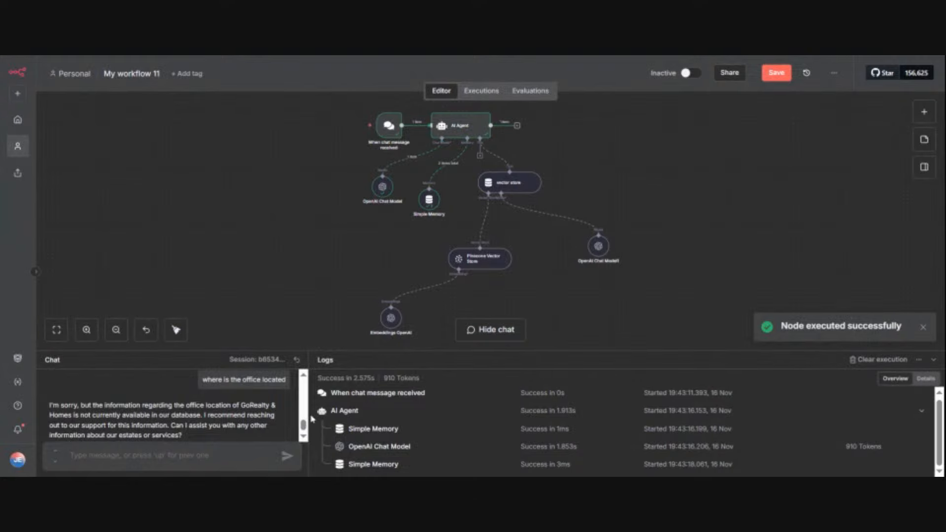
left_click_drag(304, 426, 305, 429)
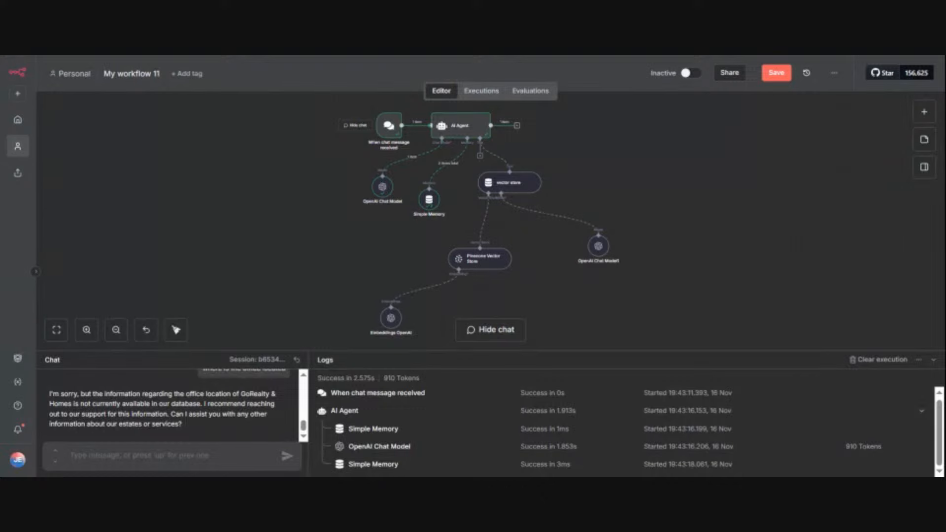
Set the vector store tool's Limit to 5 and return to the workflow canvas
right_click(537, 173)
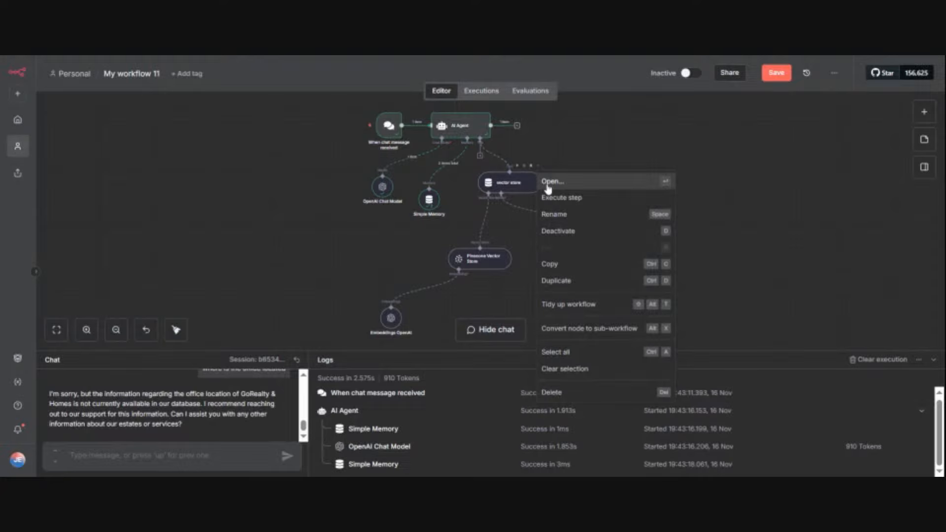
left_click(547, 186)
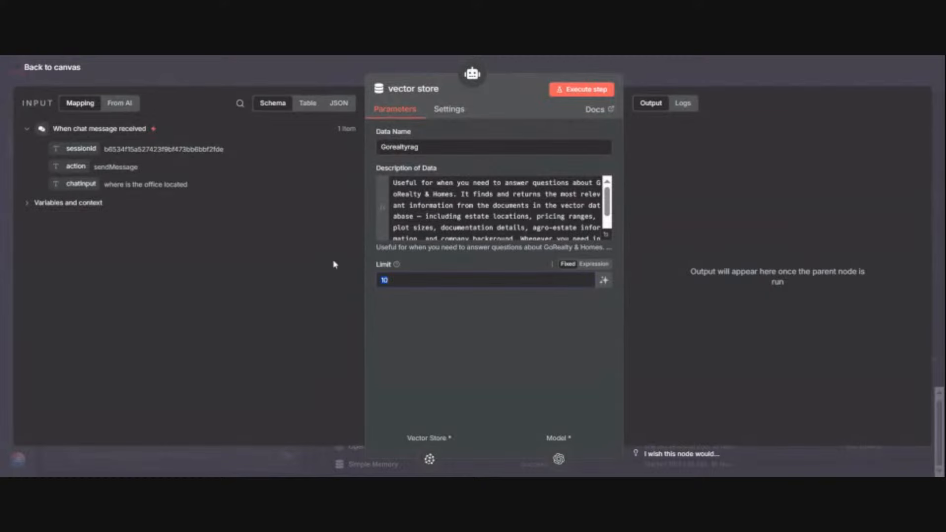
key("BackSpace")
type("6")
key("BackSpace")
type("5")
left_click(748, 71)
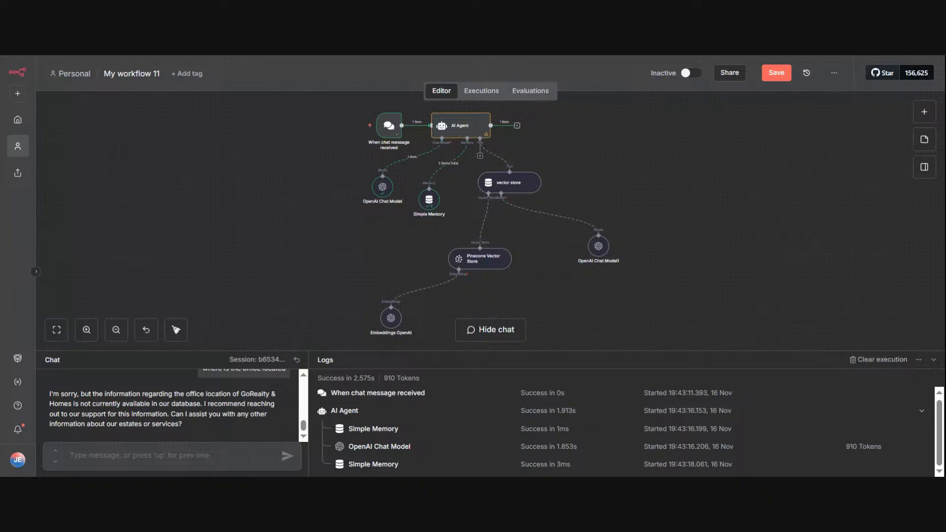
Test the agent with a pricing question by sending "how much is a plot" in the chat, and read the full reply
left_click(174, 453)
type("ho")
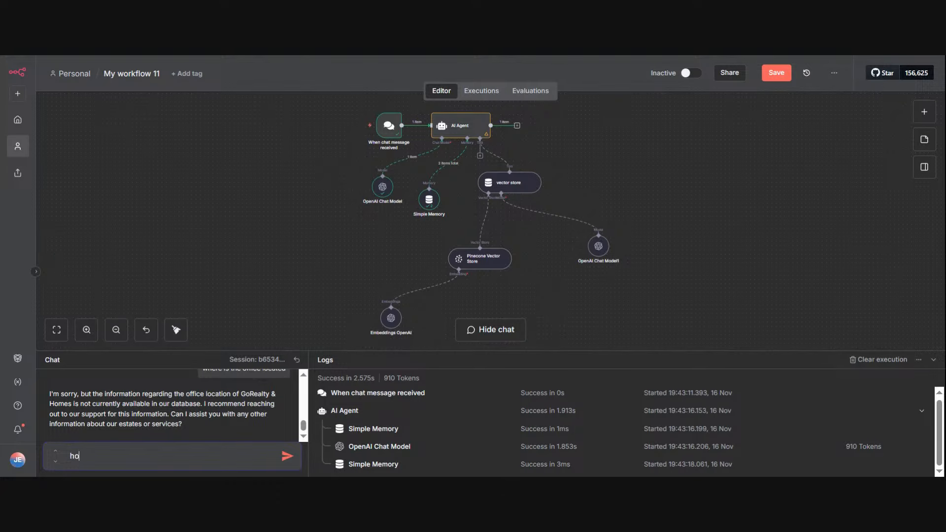
type("w mcu")
key("BackSpace")
key("BackSpace")
type("uch os a plot")
key("Return")
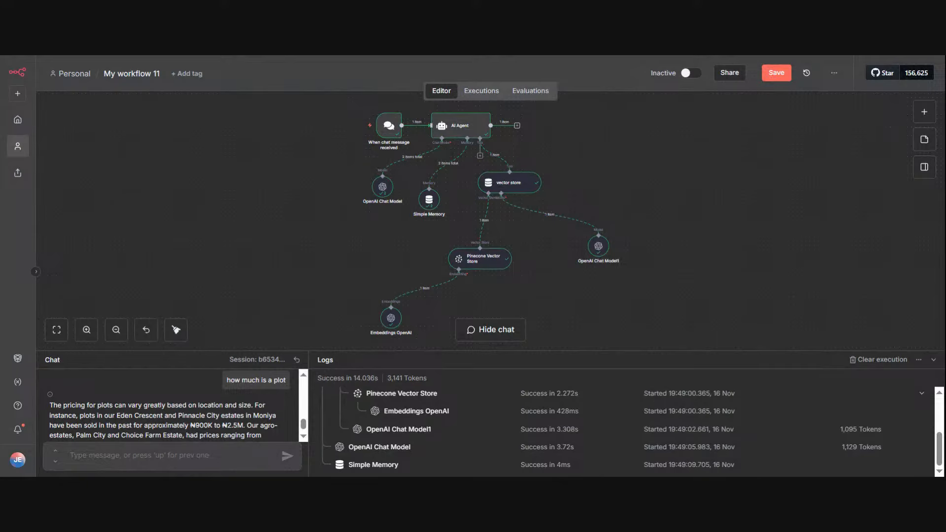
scroll(304, 428, "down", 1)
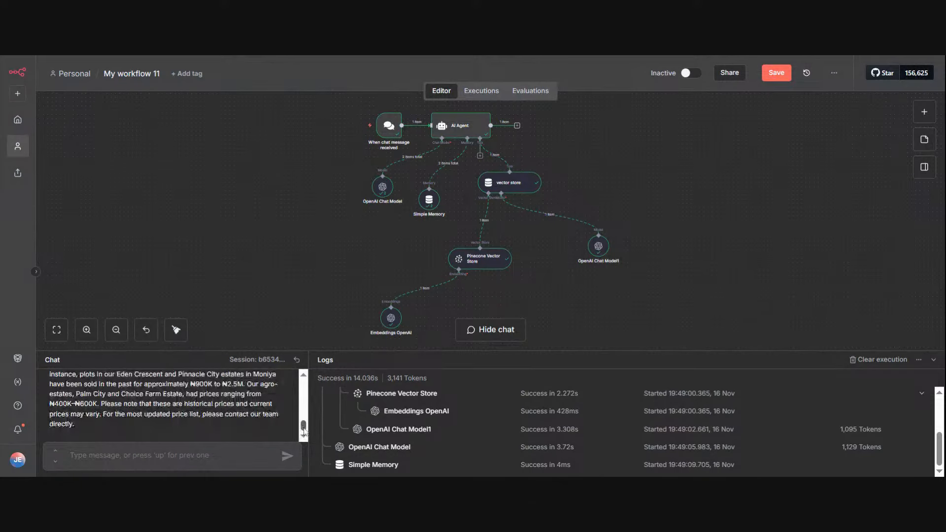
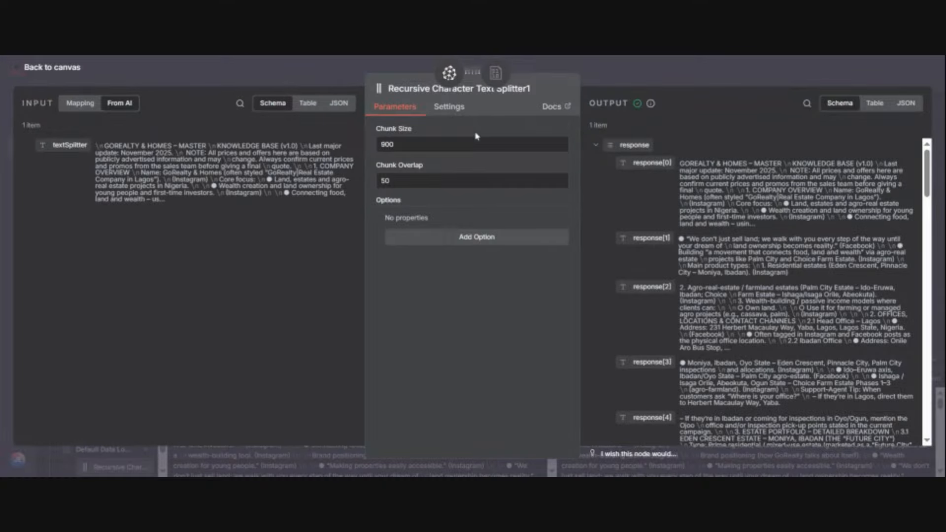
Set the Recursive Character Text Splitter's chunk size to 3000 and chunk overlap to 300, and return to the canvas
left_click_drag(396, 145, 351, 149)
key("BackSpace")
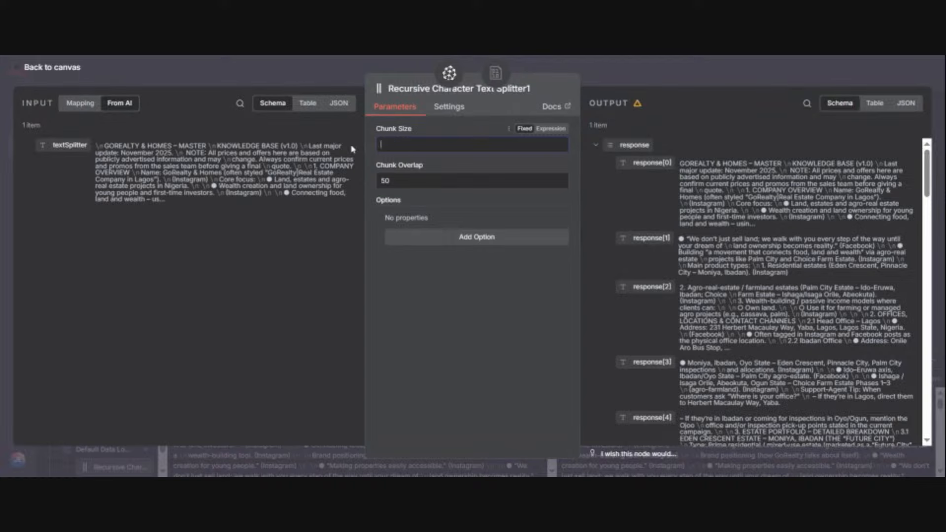
type("3000")
double_click(386, 181)
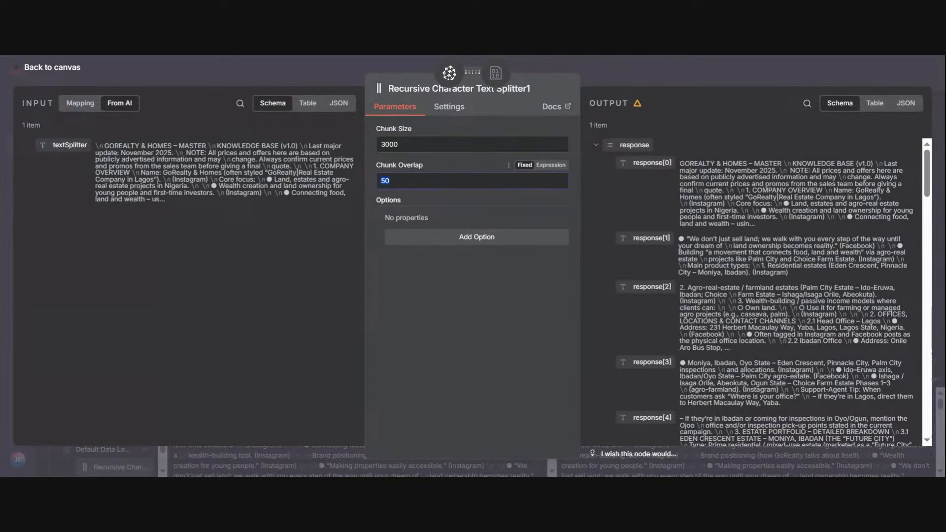
type("300")
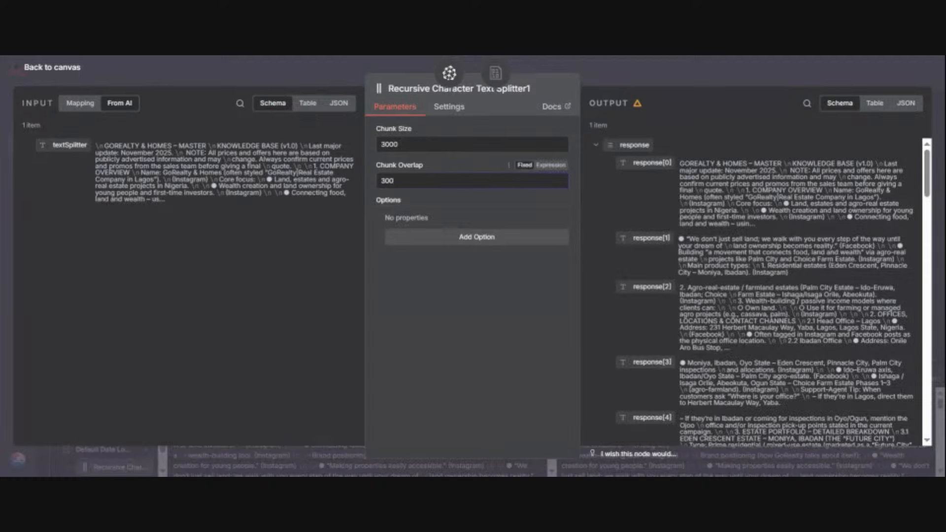
left_click(657, 74)
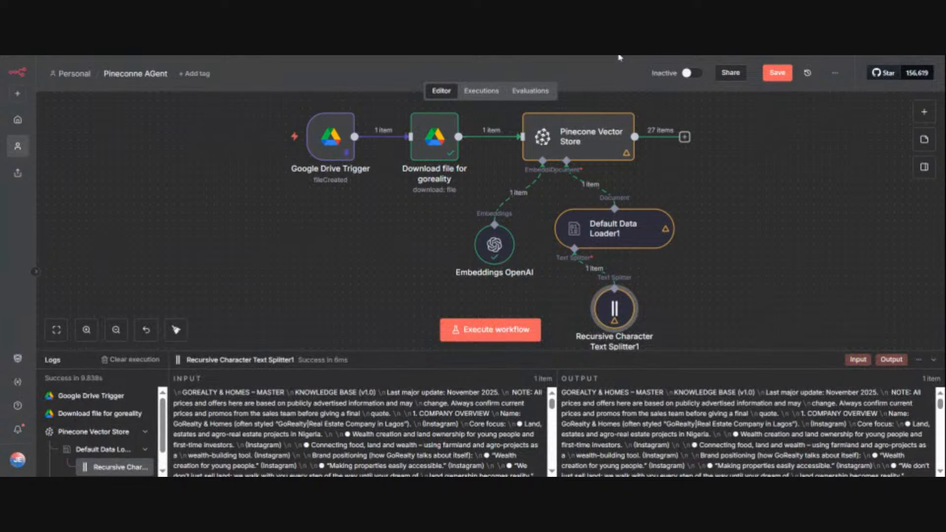
Switch to Pinecone and open the list of indexes
key("ctrl+Tab")
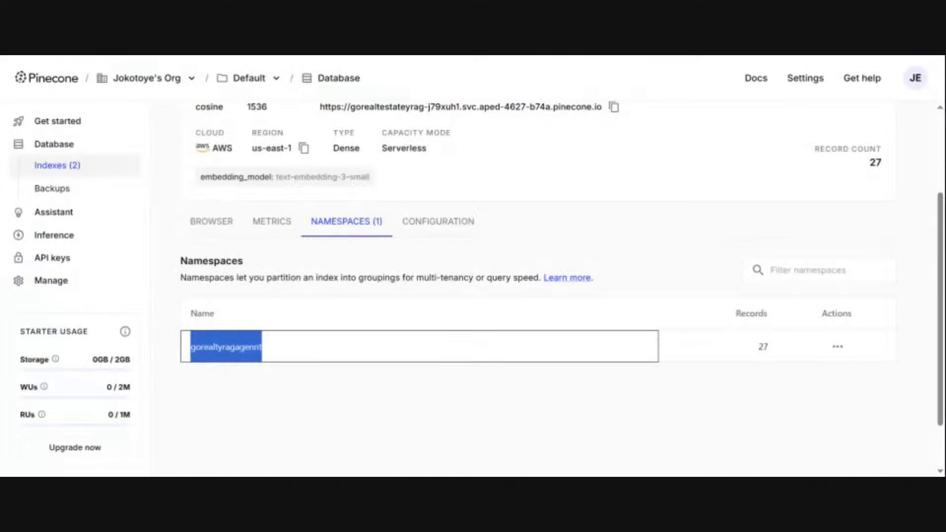
left_click(91, 143)
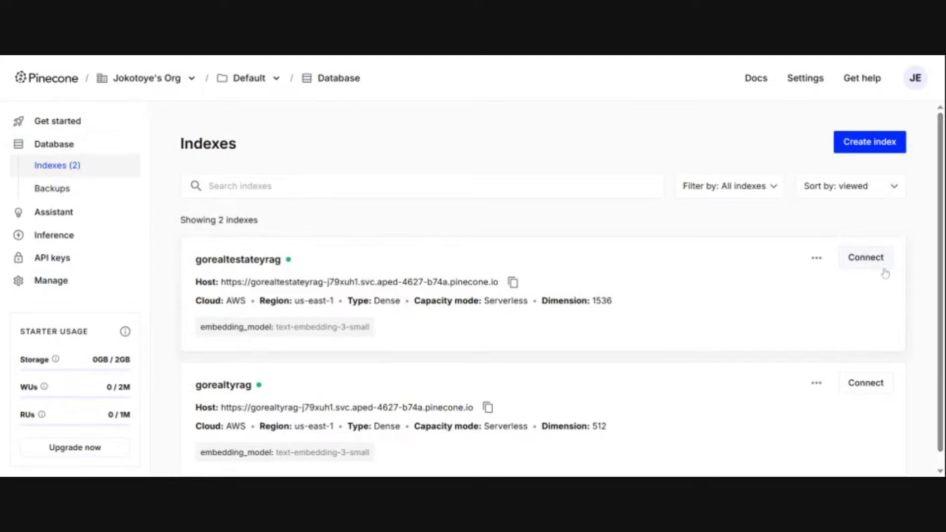
left_click(817, 257)
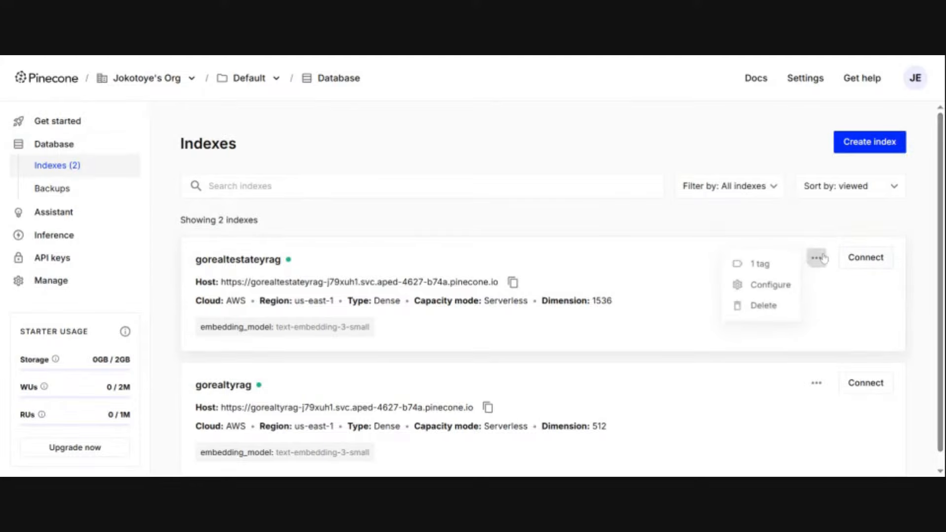
left_click(777, 312)
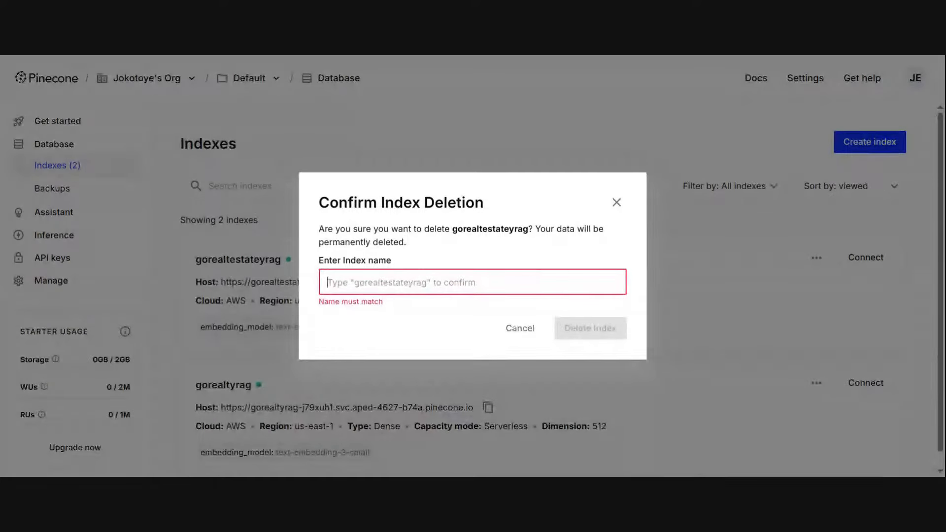
left_click(617, 202)
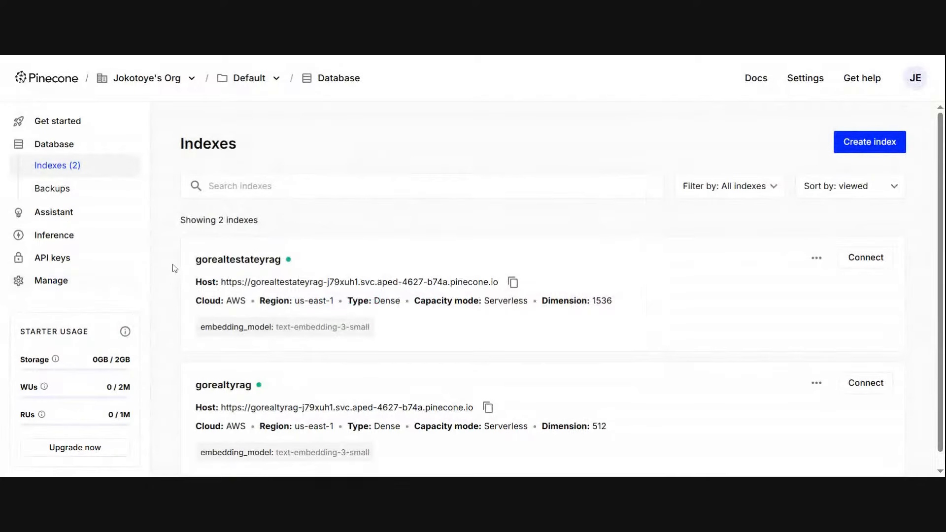
Copy the name of the gorealtestateyrag index and delete that index, using the copied name as confirmation
left_click(275, 269)
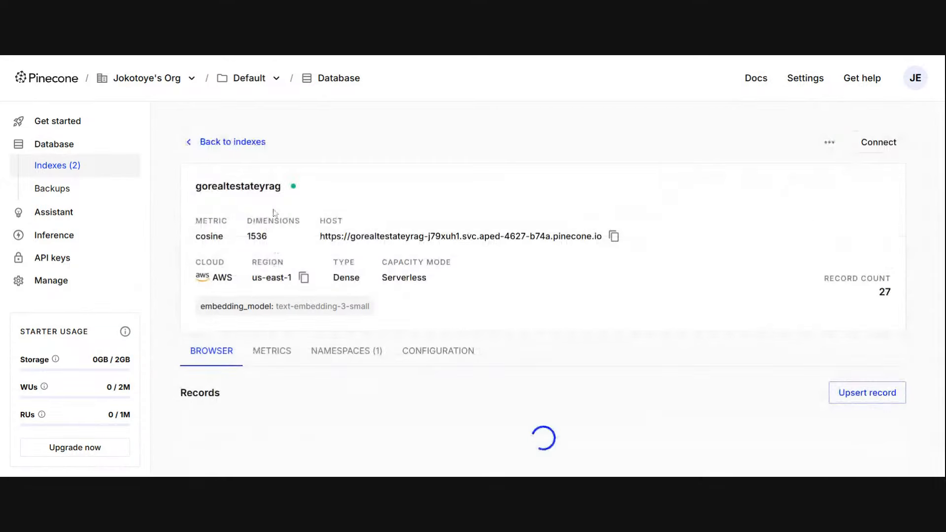
left_click_drag(284, 186, 188, 199)
key("ctrl+c")
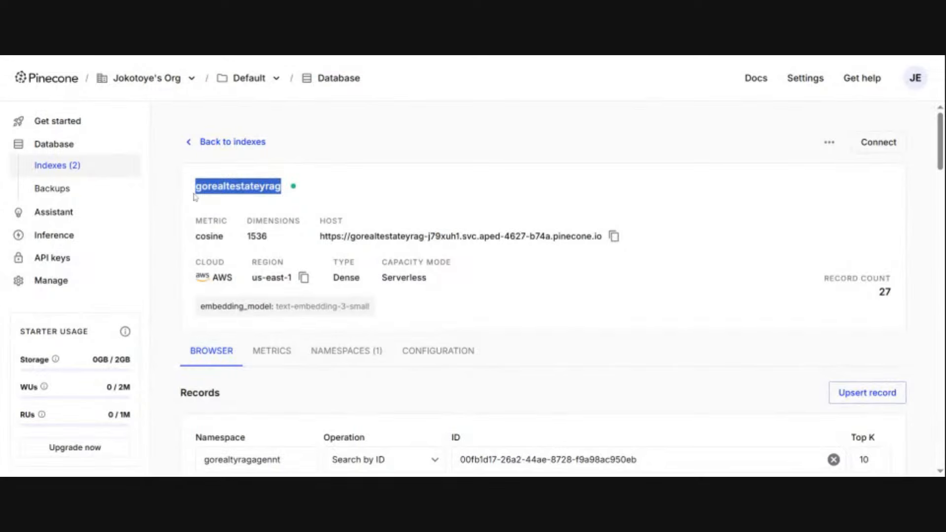
left_click(191, 142)
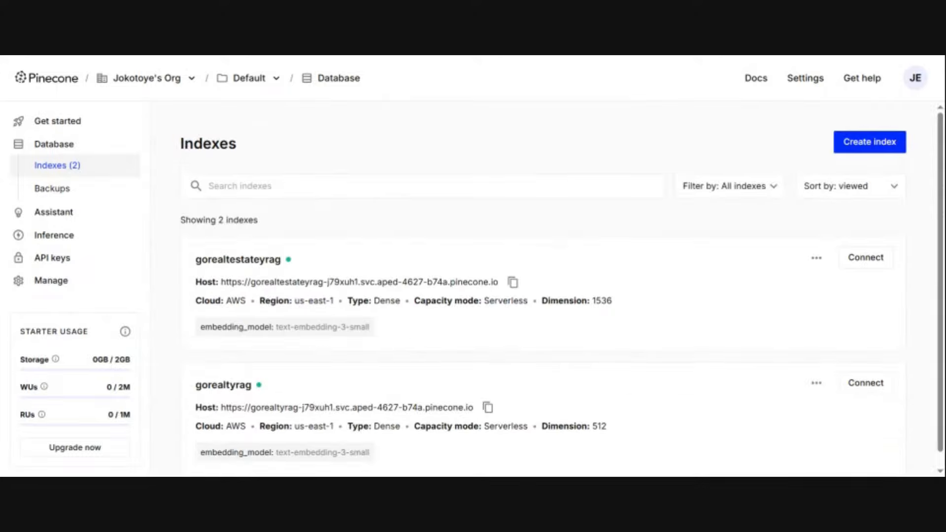
left_click(817, 259)
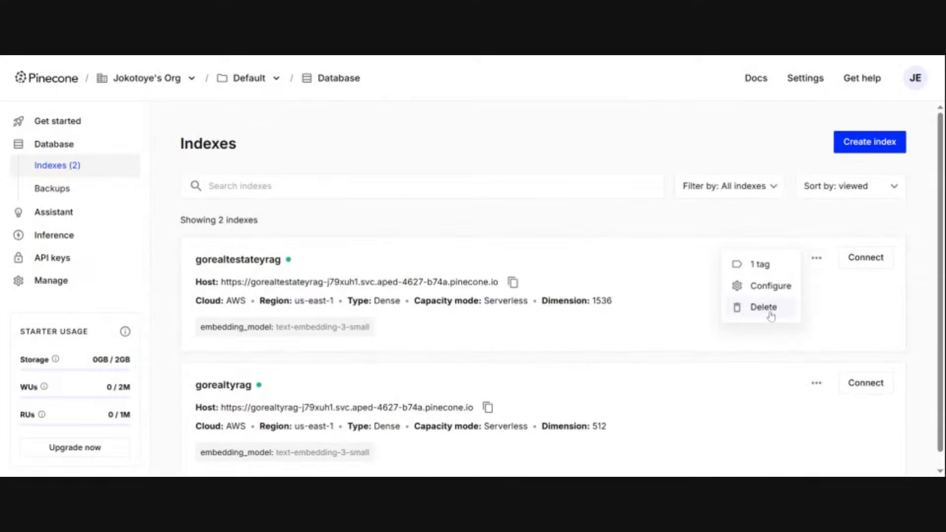
left_click(767, 308)
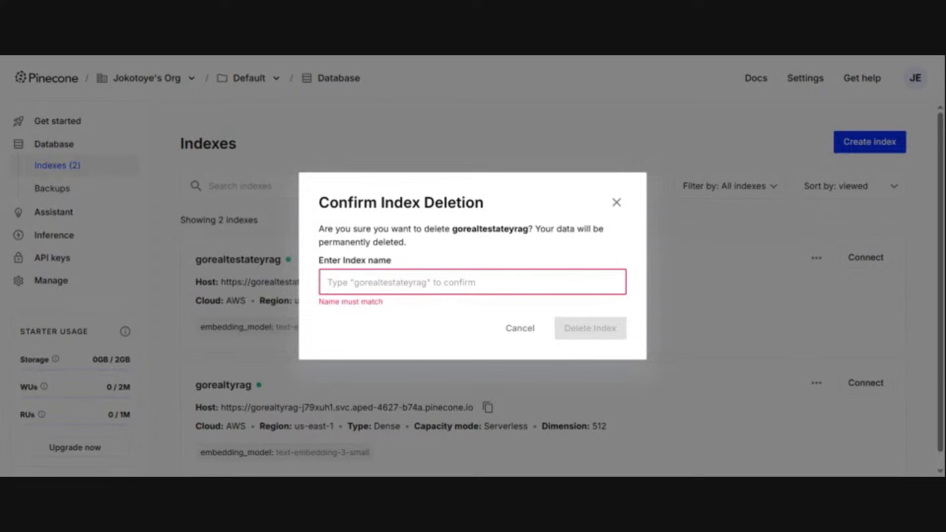
key("ctrl+v")
left_click(594, 327)
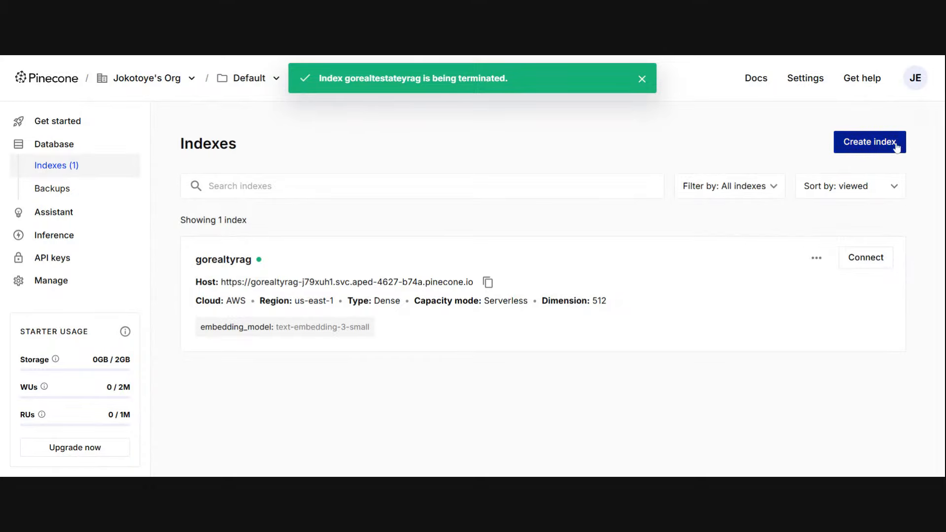
Start a new index named gorealtestateyrag and choose the text-embedding-3-small model for it
left_click(870, 143)
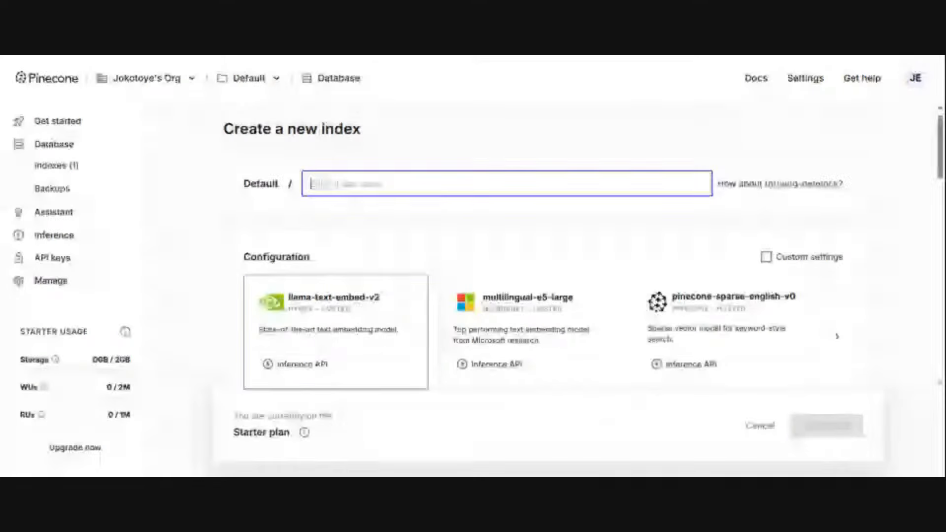
key("ctrl+v")
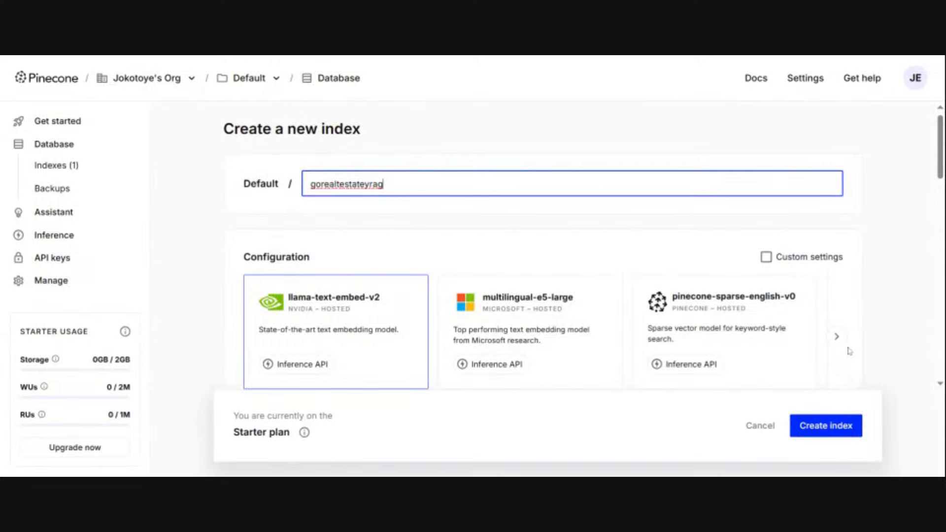
left_click(836, 337)
left_click(837, 337)
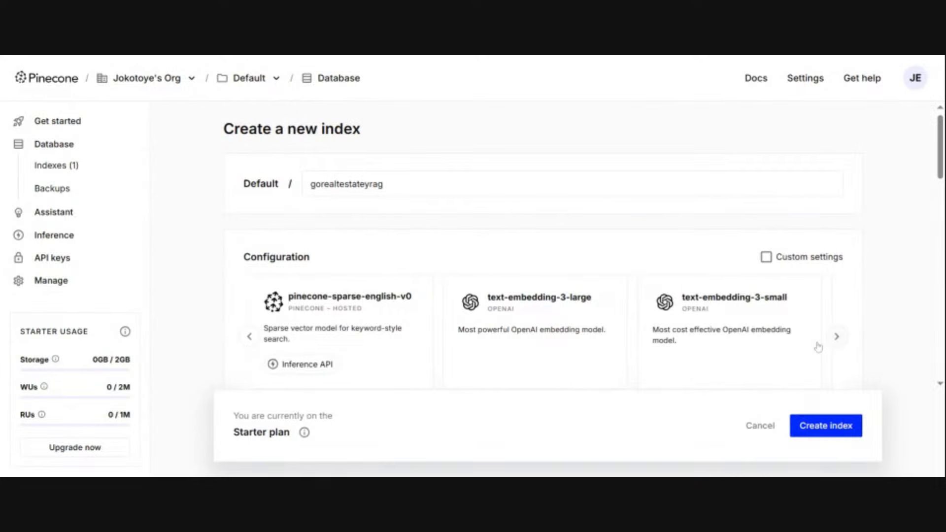
left_click(769, 345)
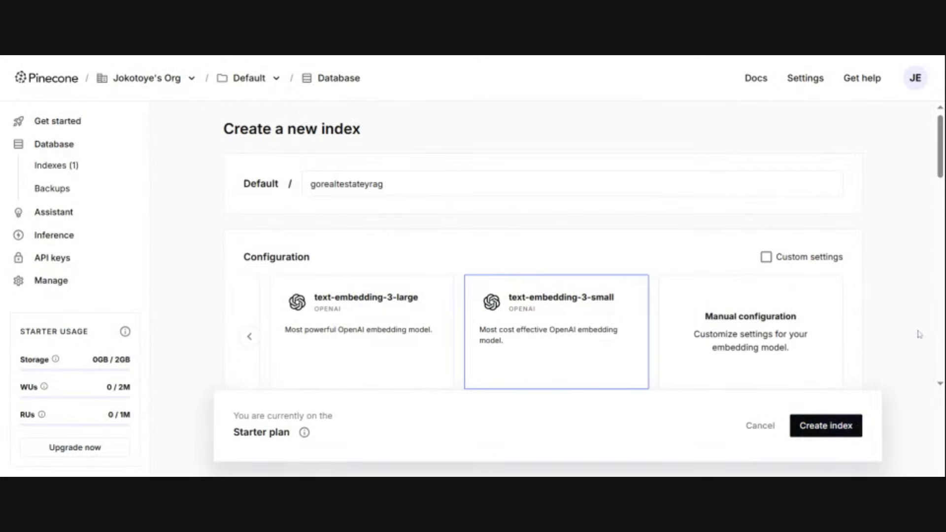
Set the new index's dimension to 1536 and create the index
scroll(542, 246, "down", 5)
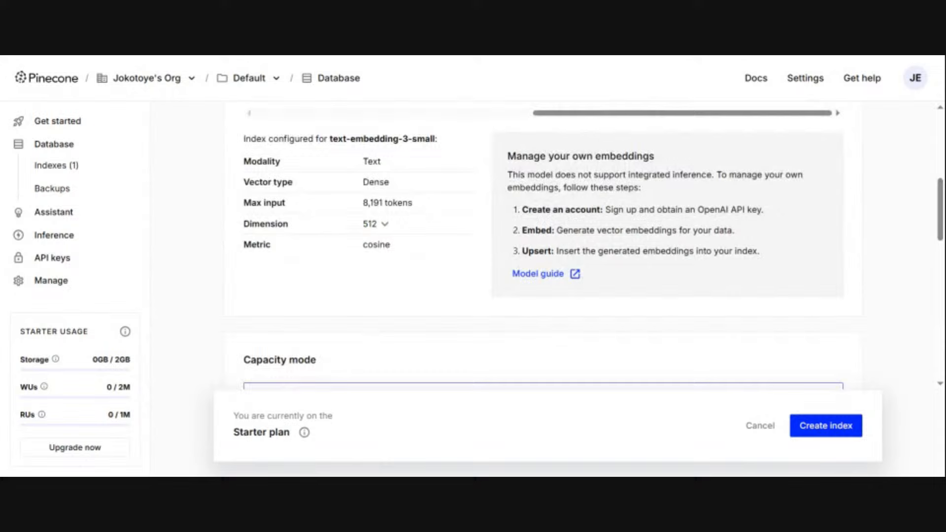
left_click(381, 225)
left_click(394, 244)
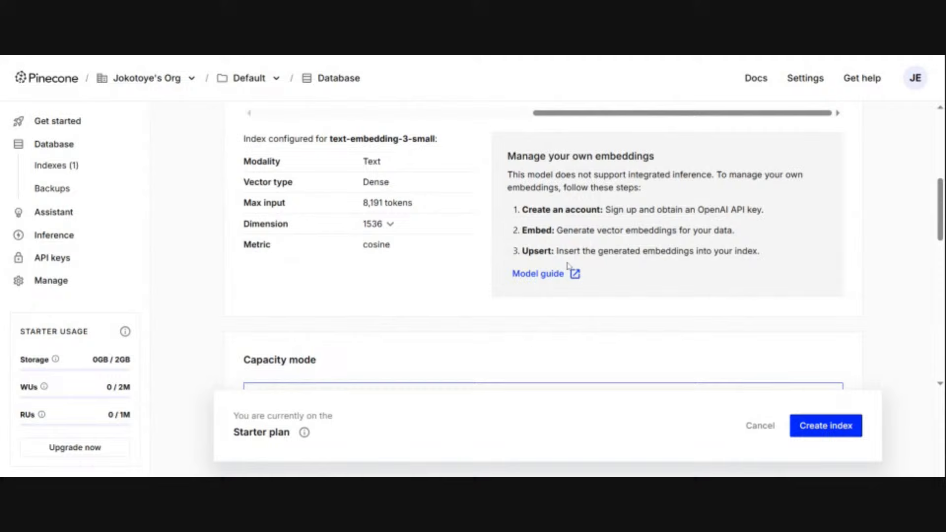
left_click(833, 433)
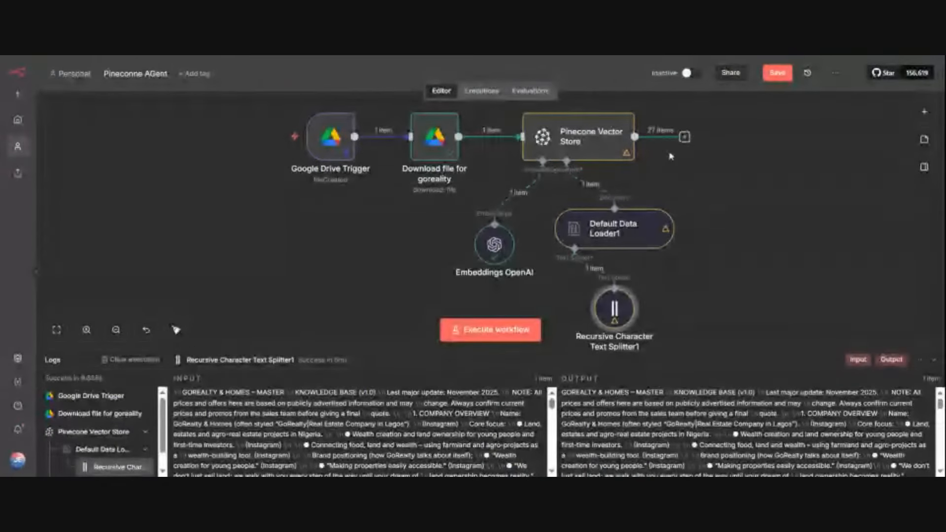
In n8n's Pineconne AGent workflow, reselect gorealtestateyrag as the Pinecone Vector Store node's index and return to the canvas
right_click(632, 116)
left_click(647, 124)
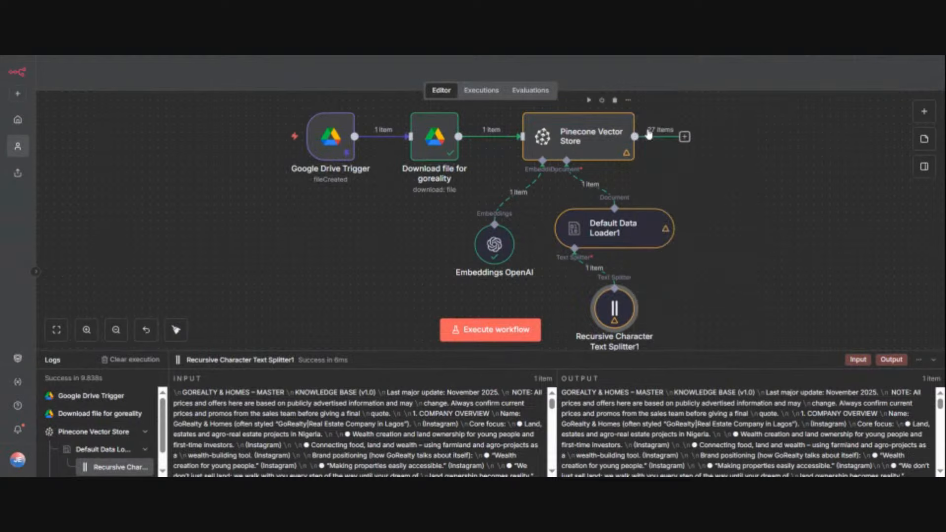
left_click(534, 259)
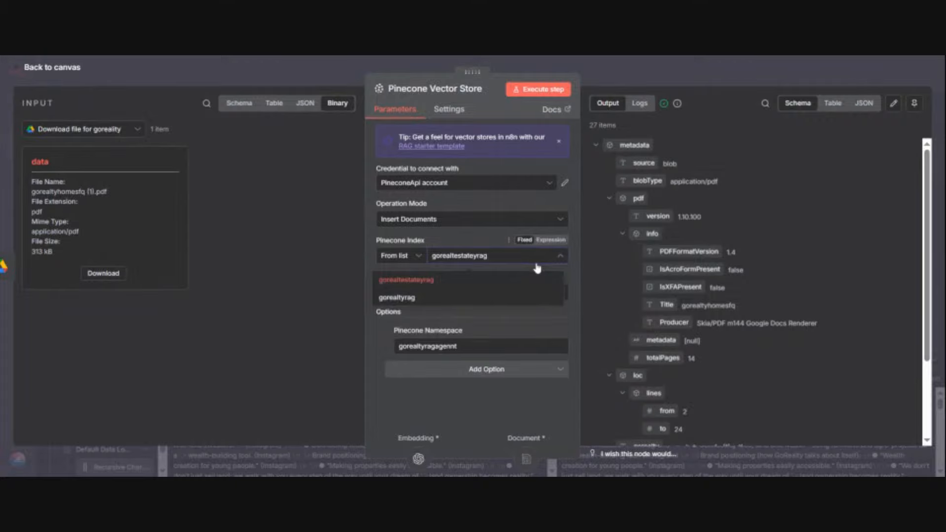
left_click(511, 281)
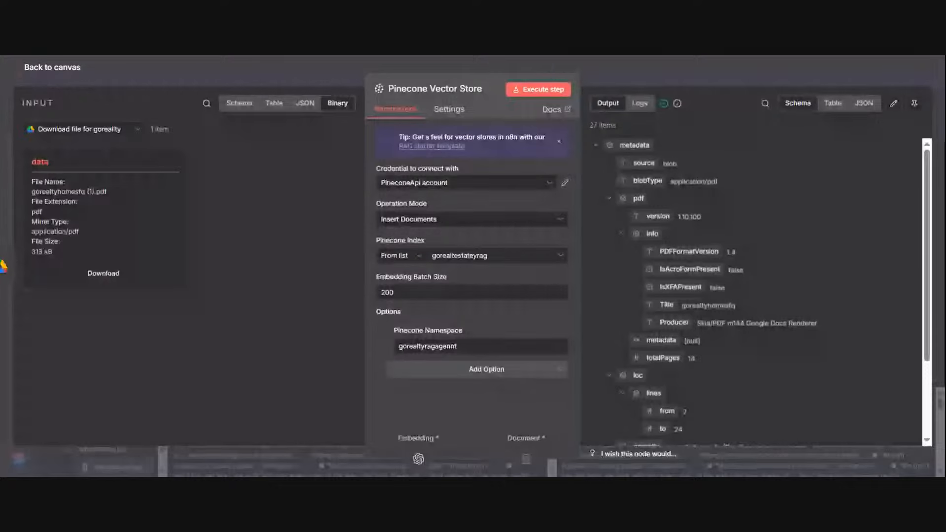
left_click(630, 79)
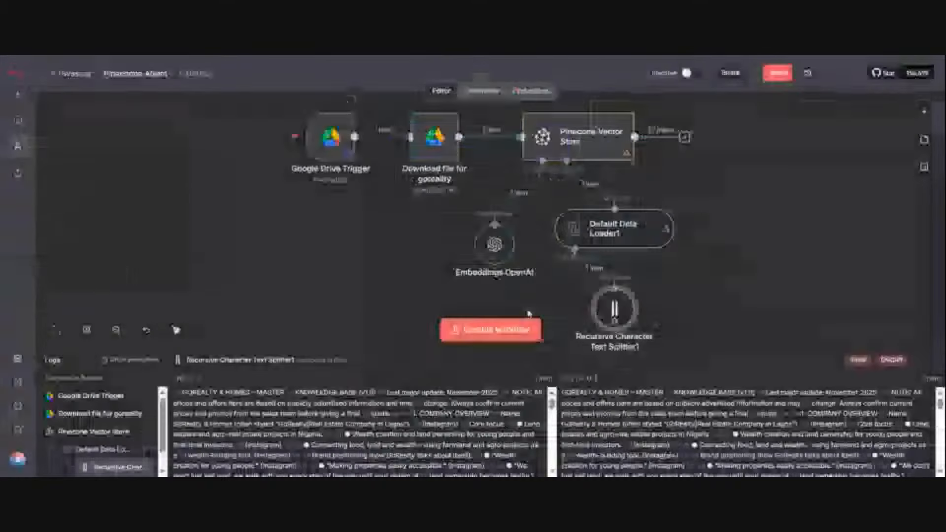
Check the Default Data Loader1 settings and execute the workflow to load the PDF into the new index
left_click(668, 196)
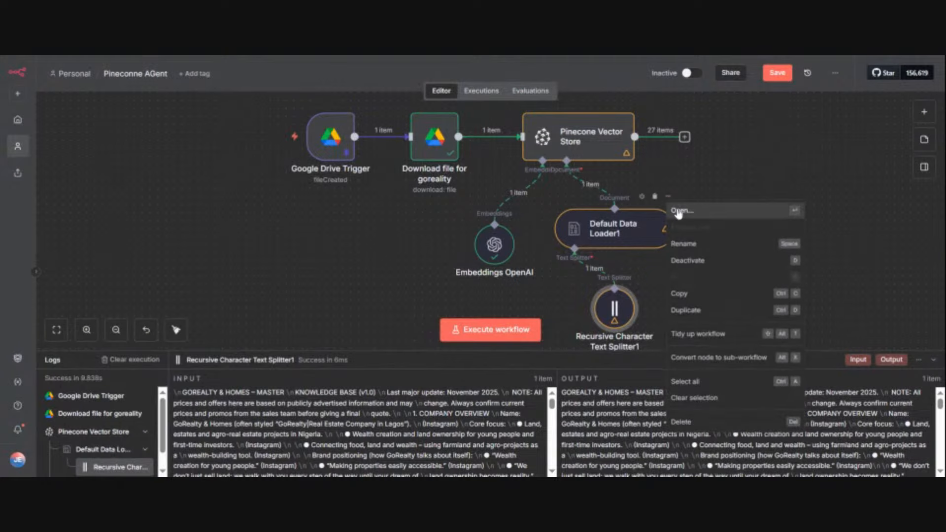
left_click(680, 214)
double_click(678, 213)
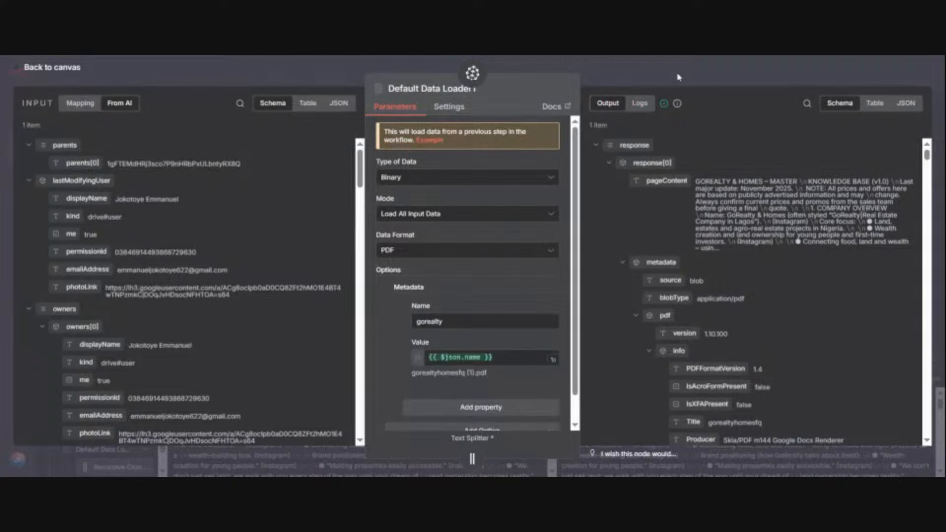
left_click(682, 61)
left_click(488, 330)
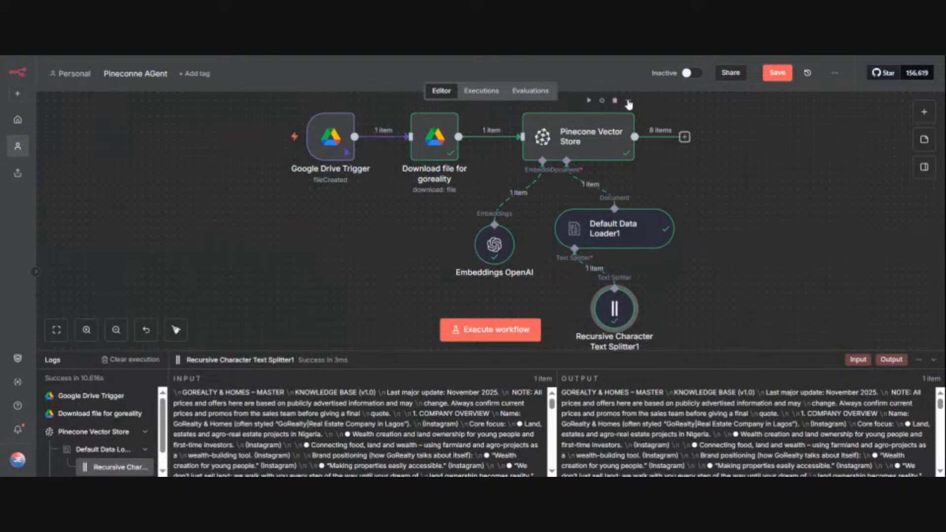
Examine the Pinecone Vector Store node's output as a table down to the last chunk, and close the node
left_click(628, 100)
left_click(642, 117)
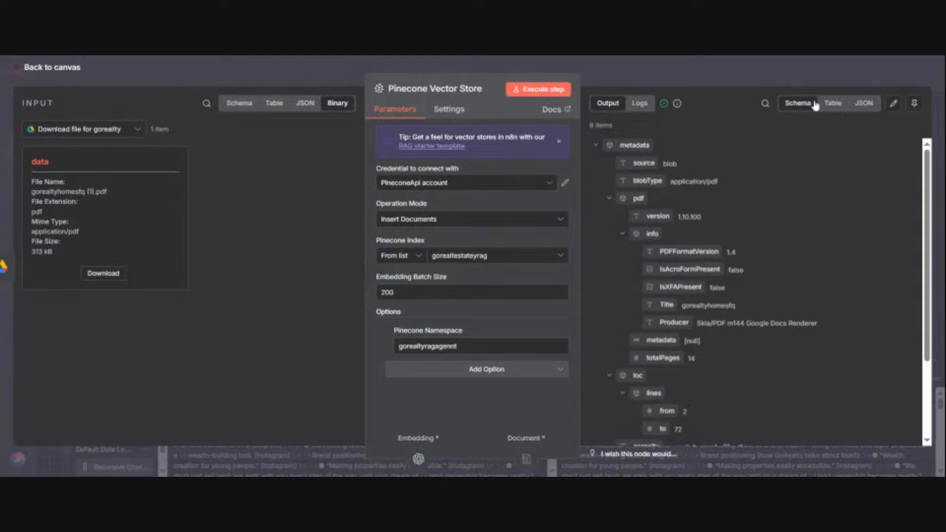
left_click(857, 104)
left_click(840, 107)
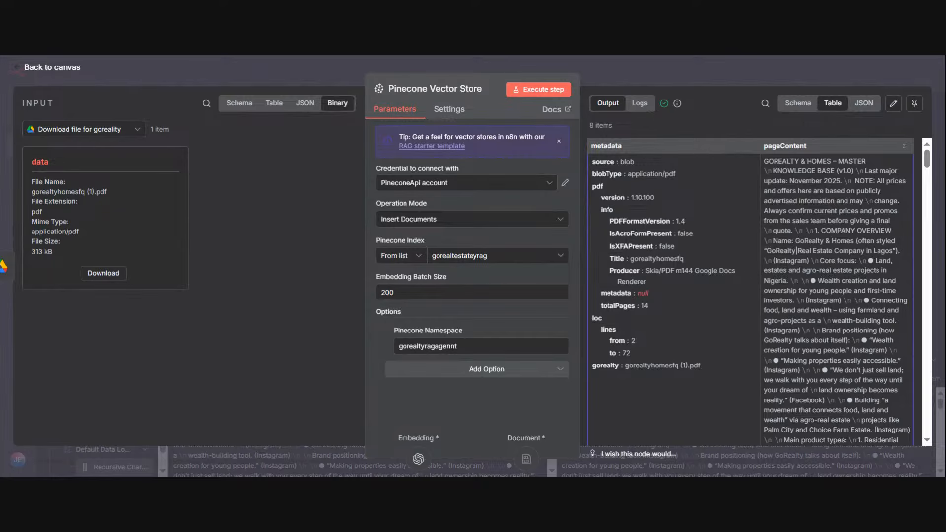
left_click_drag(934, 172, 921, 425)
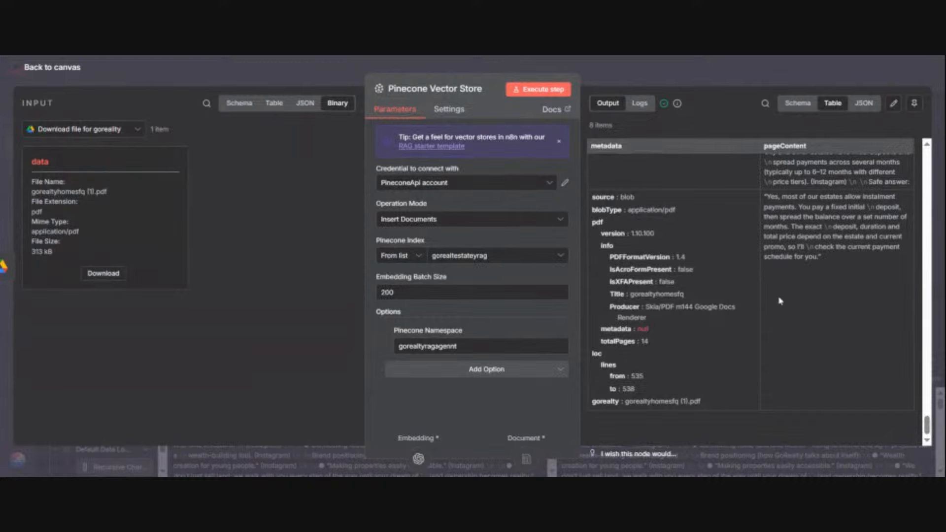
left_click(655, 73)
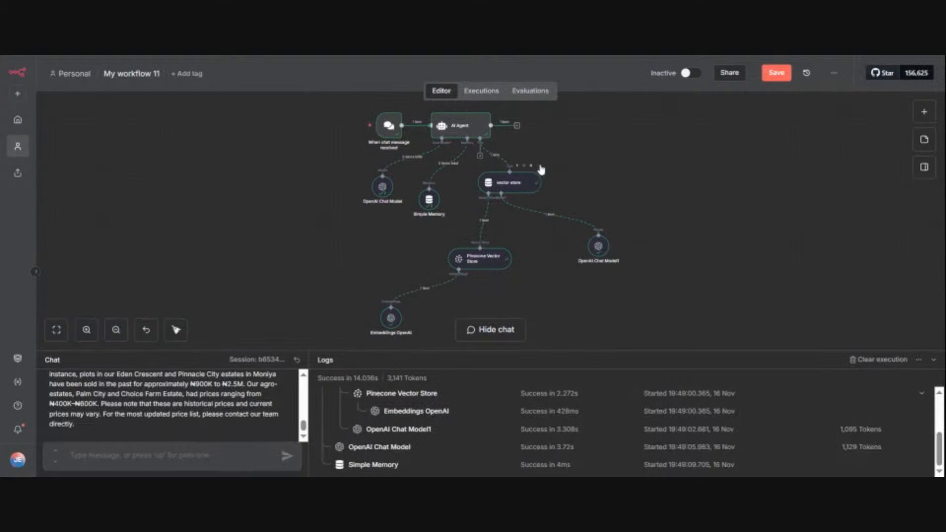
Check the settings of the vector store tool attached to the AI Agent in My workflow 11, and close it
right_click(541, 173)
left_click(554, 182)
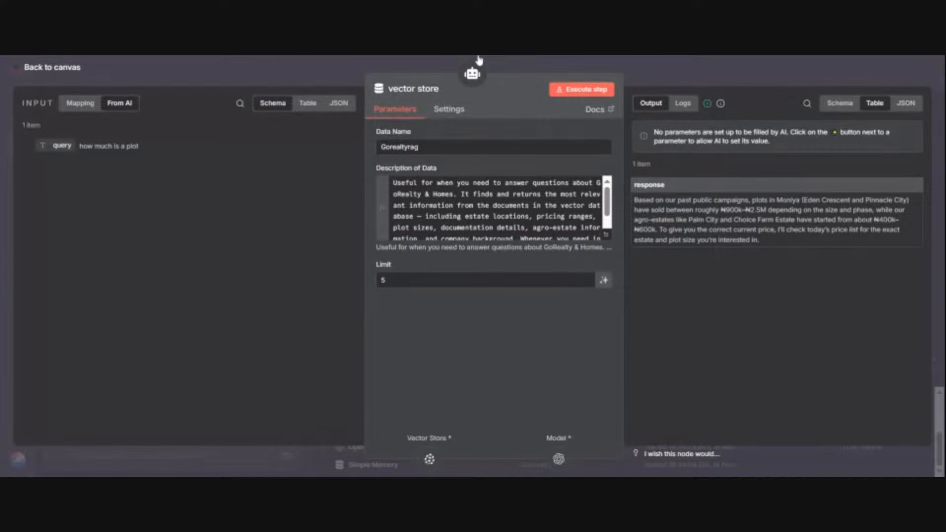
left_click(209, 59)
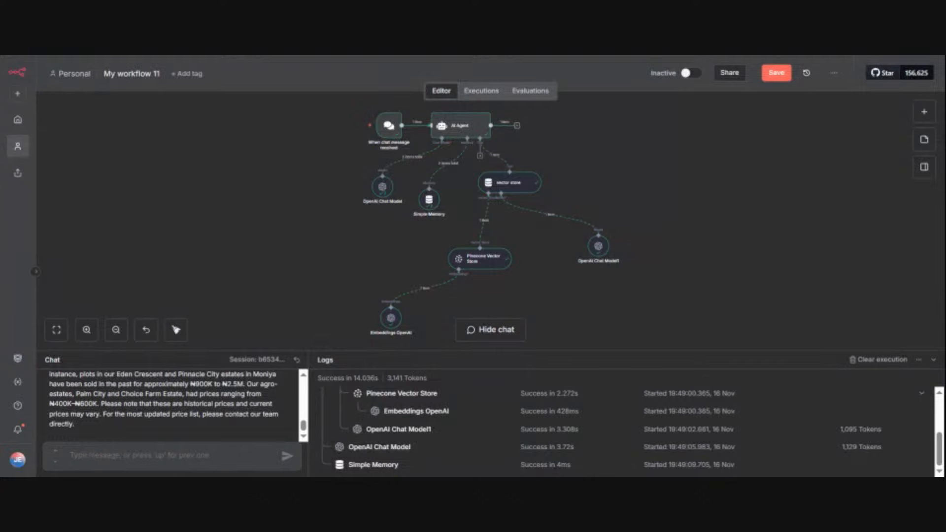
Check the vector store tool, reselect gorealtestateyrag as the Pinecone Vector Store node's index, and return to the canvas
right_click(542, 184)
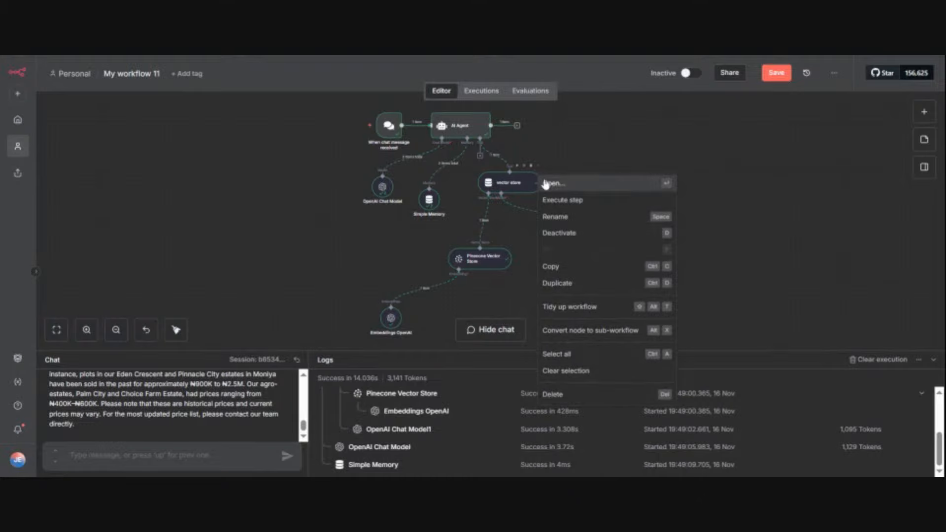
left_click(546, 185)
left_click(651, 61)
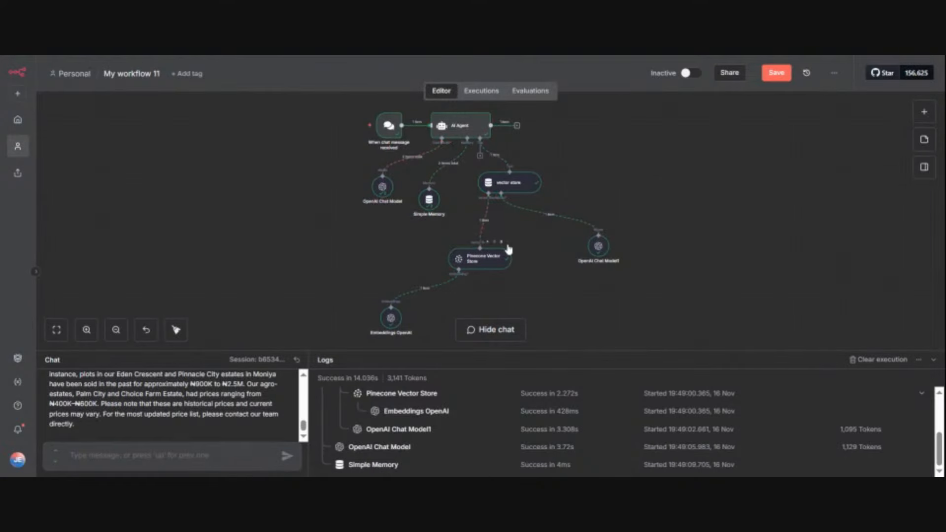
right_click(514, 251)
left_click(520, 262)
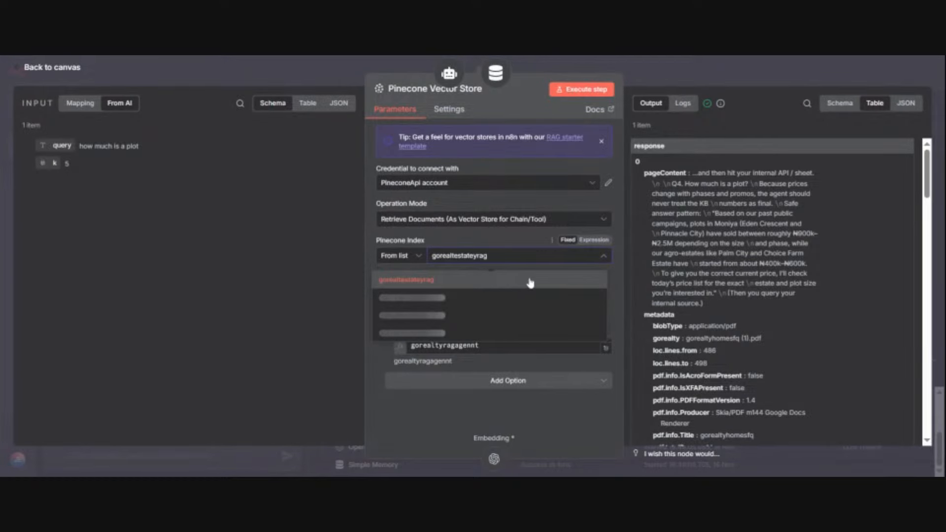
left_click(545, 281)
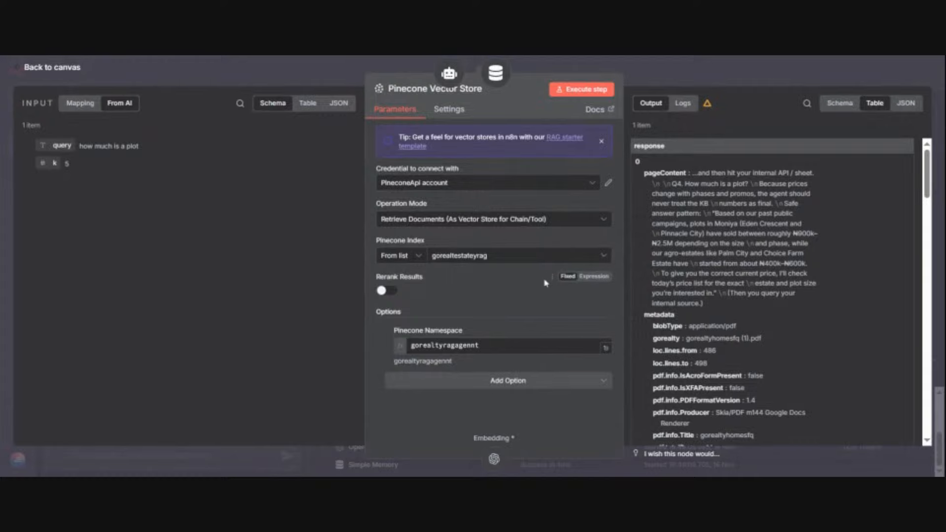
left_click(683, 62)
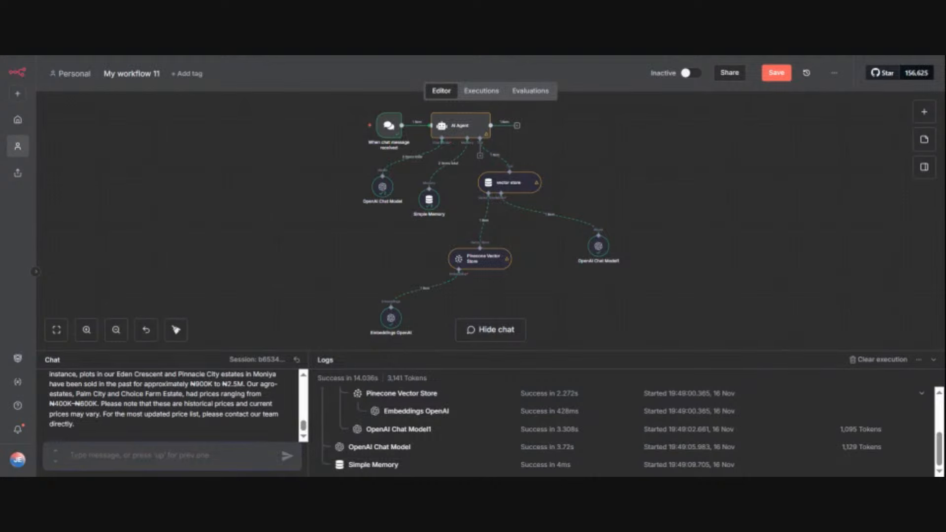
Send "Hello" to the AI Agent in the chat, followed by the question "Where is your office located"
type("Hello")
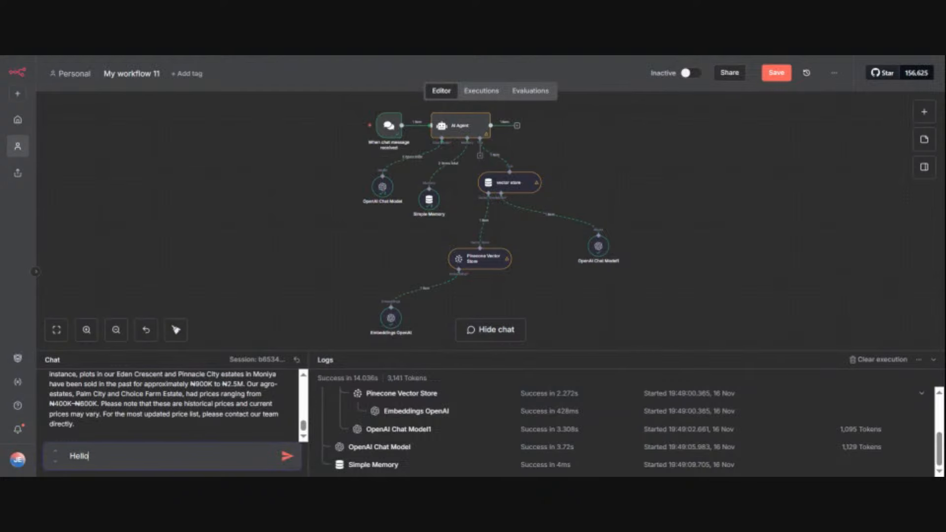
key("Return")
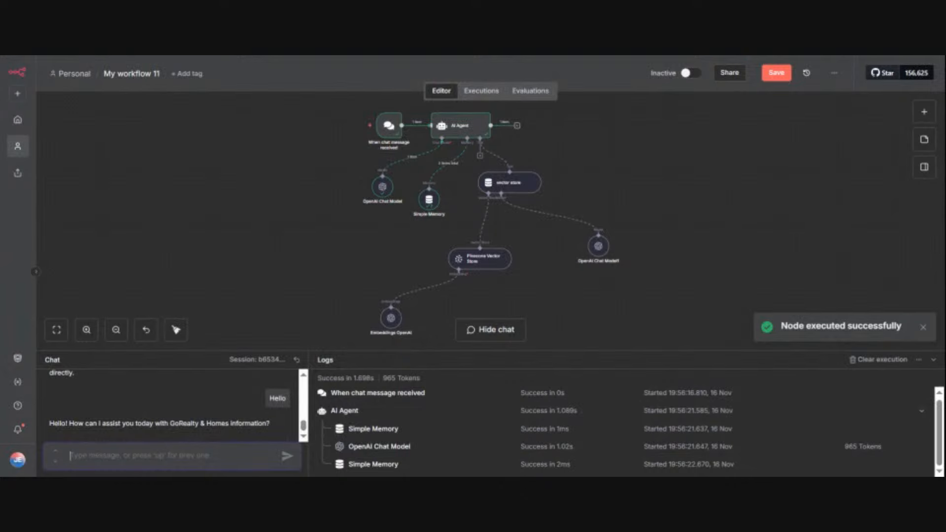
type("Whe")
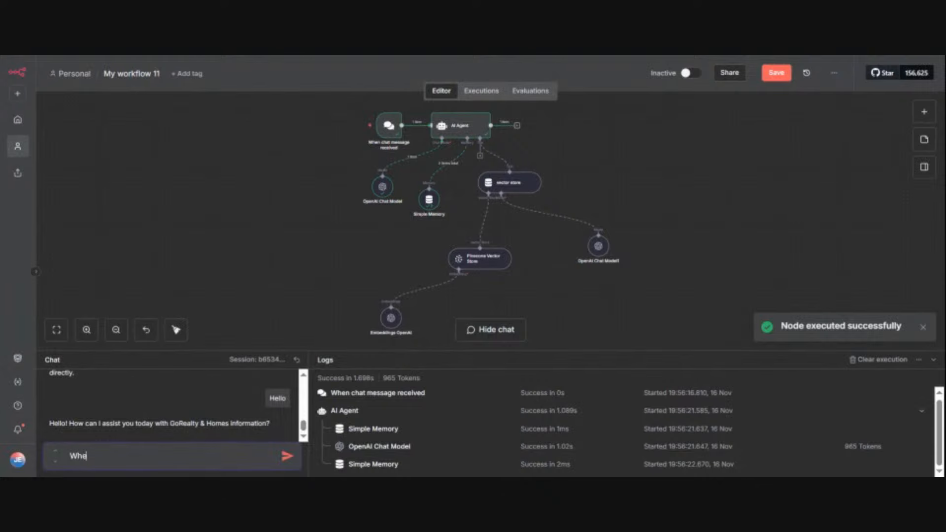
type("re is you")
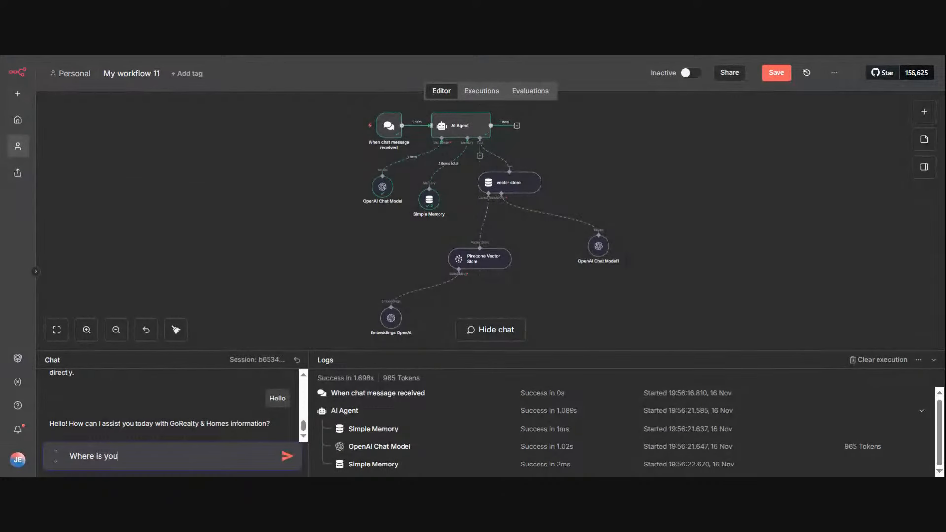
type("r office located")
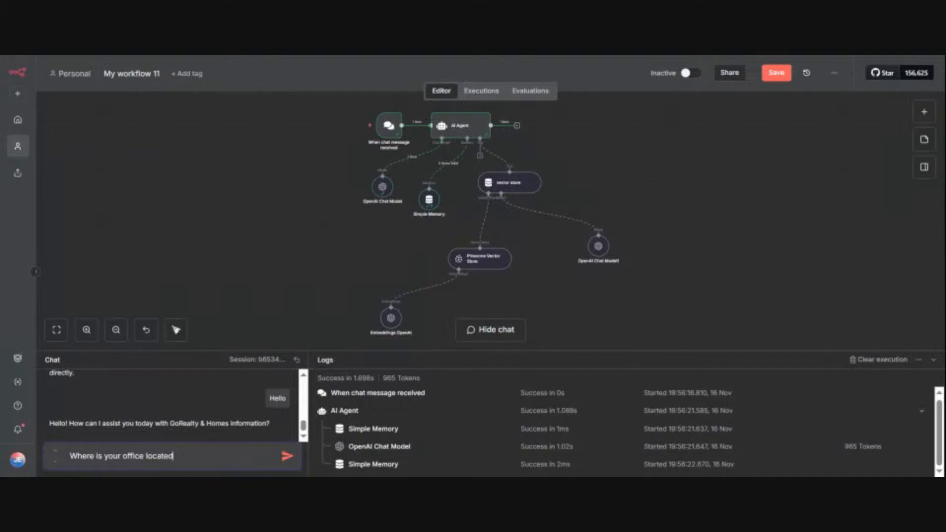
key("Return")
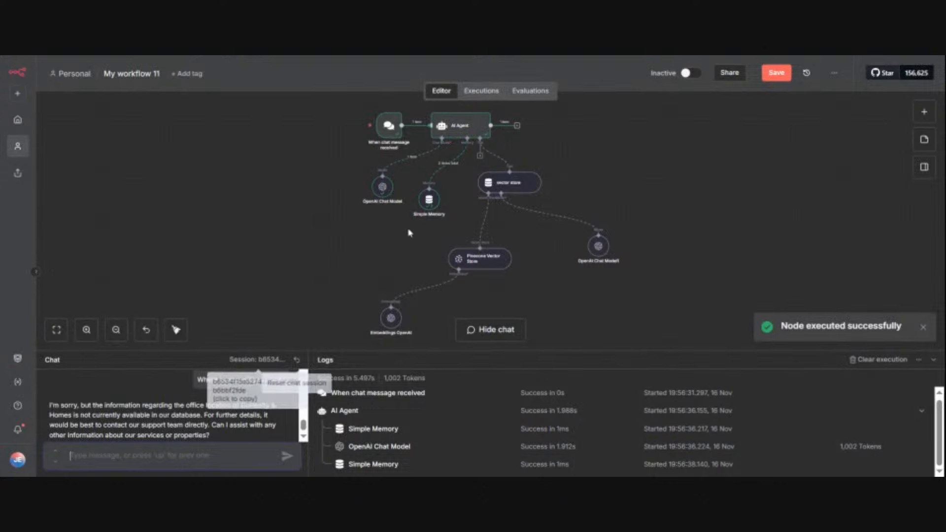
Check the vector store tool's data name, description and limit, and close it
right_click(539, 172)
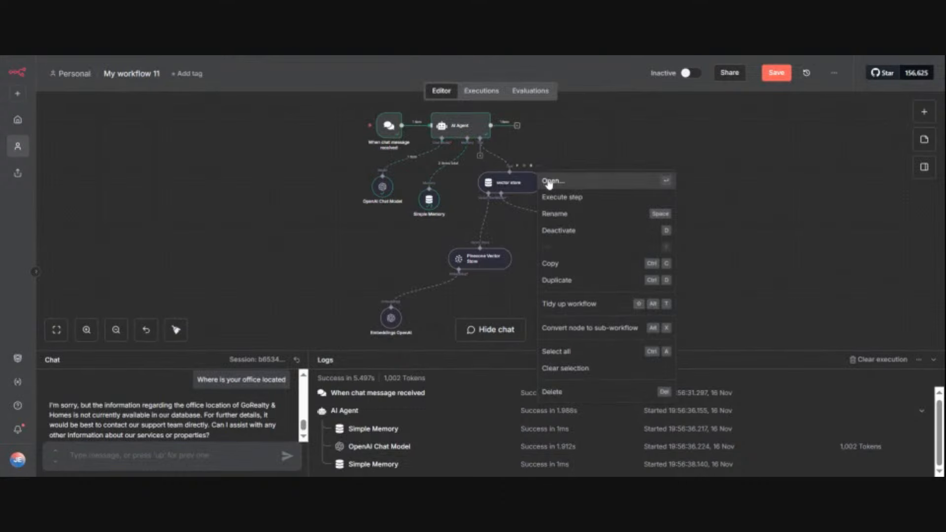
left_click(547, 181)
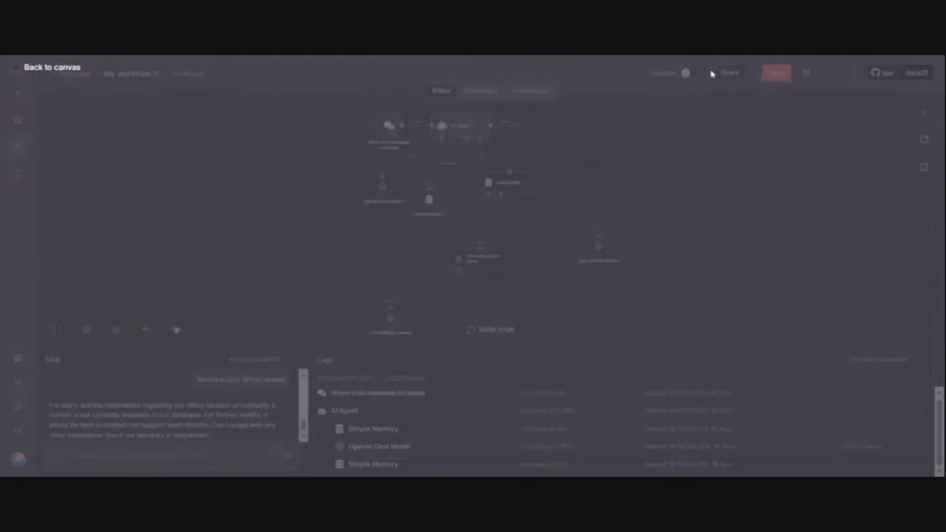
left_click(713, 74)
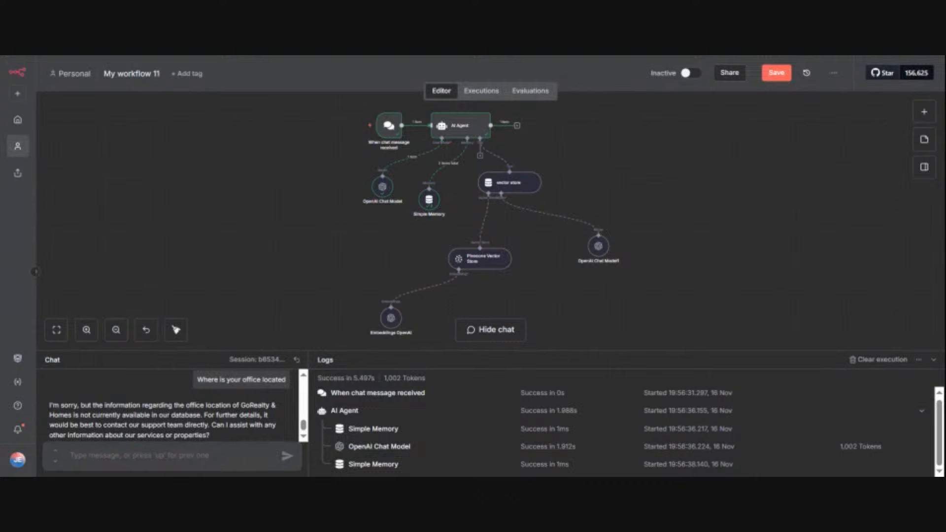
Ask the AI Agent "What is your pricing" in the chat
type("What is your")
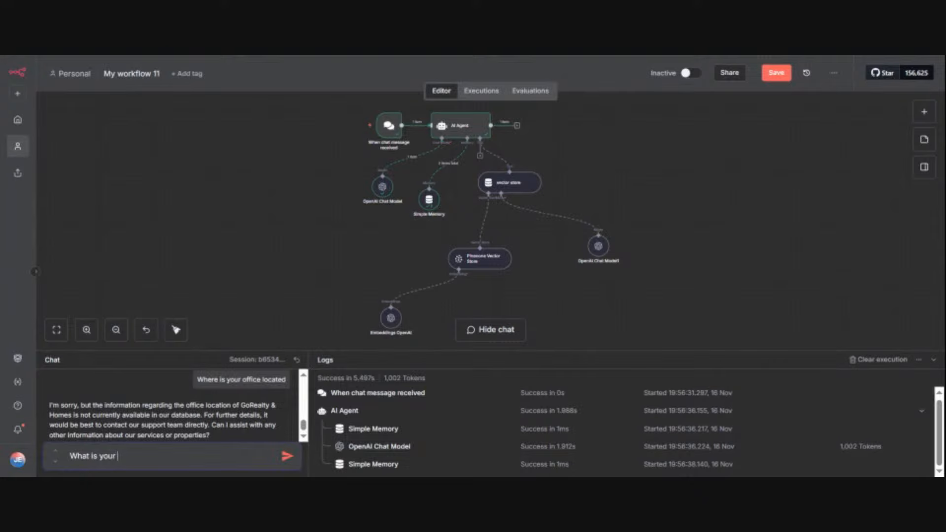
type(" pricing")
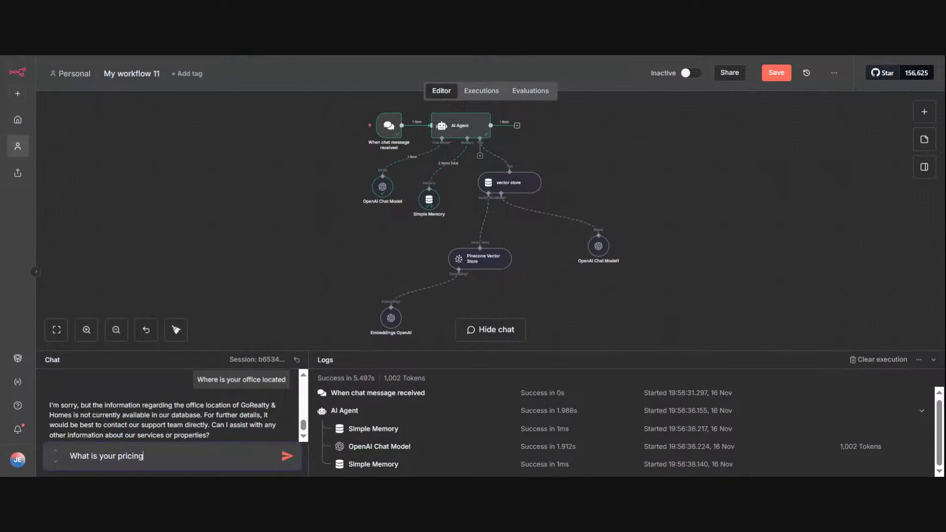
key("Return")
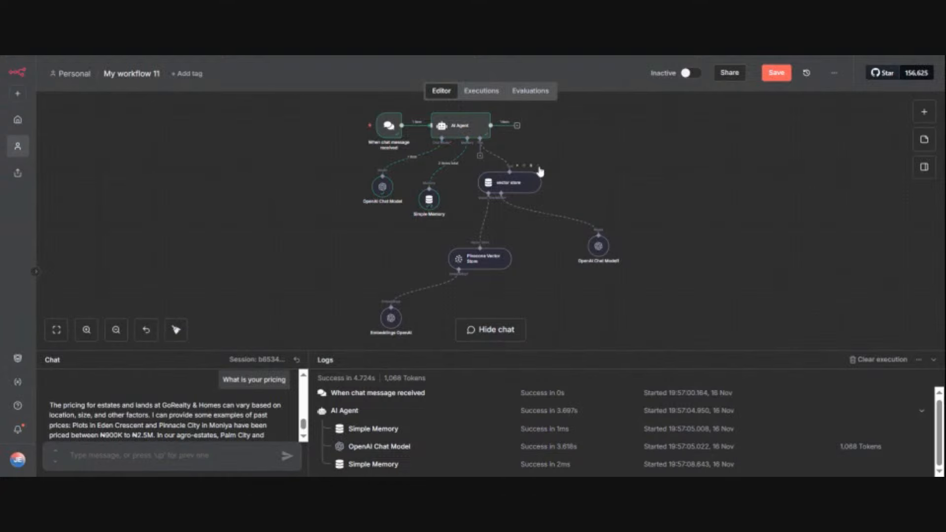
Check the vector store tool's settings and reconnect the tool to the AI Agent's tool input
right_click(542, 182)
left_click(545, 184)
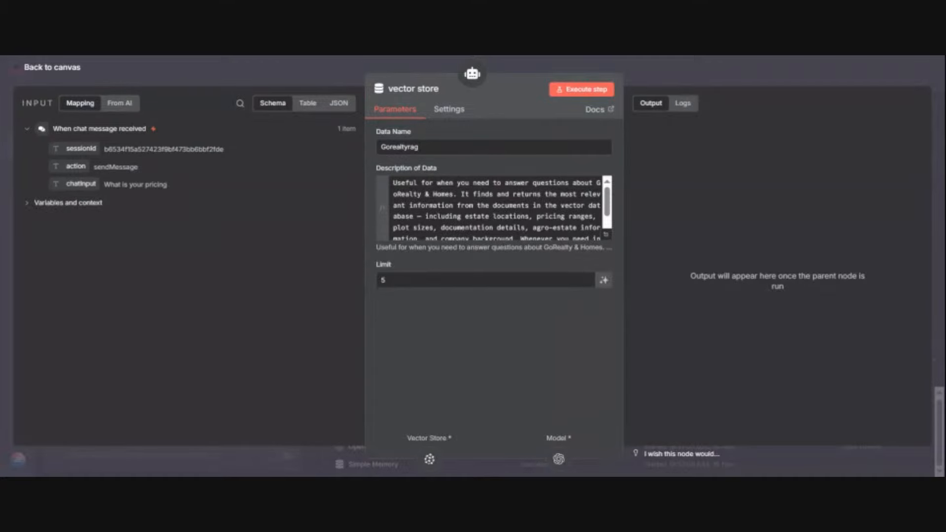
left_click(685, 69)
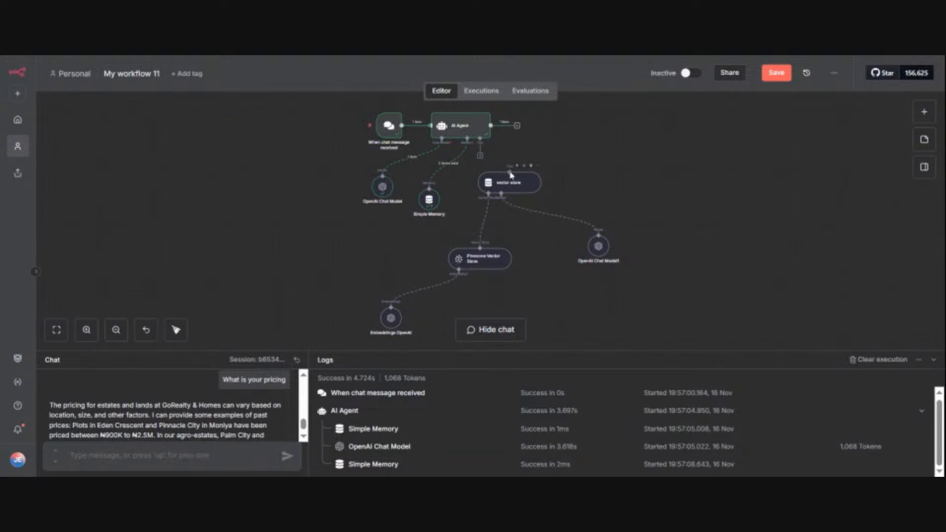
left_click_drag(477, 162, 509, 173)
right_click(540, 172)
left_click(549, 180)
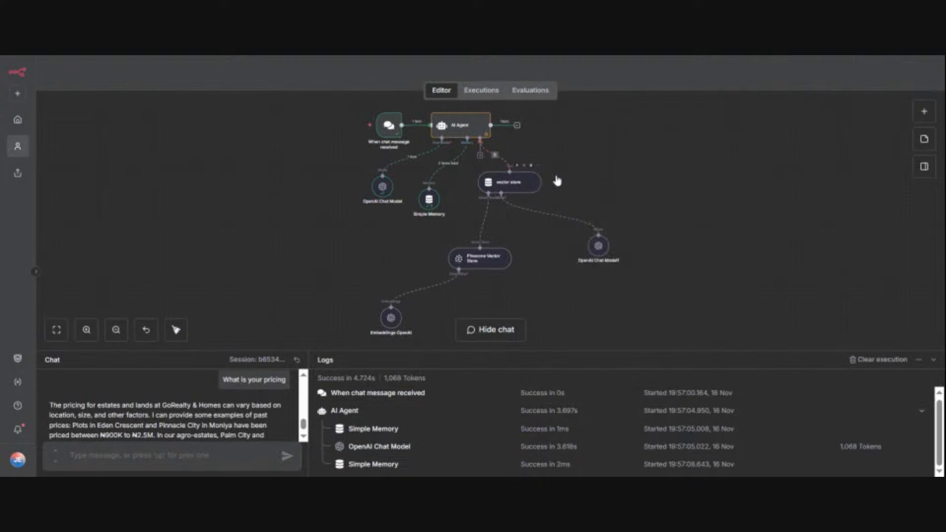
left_click(647, 84)
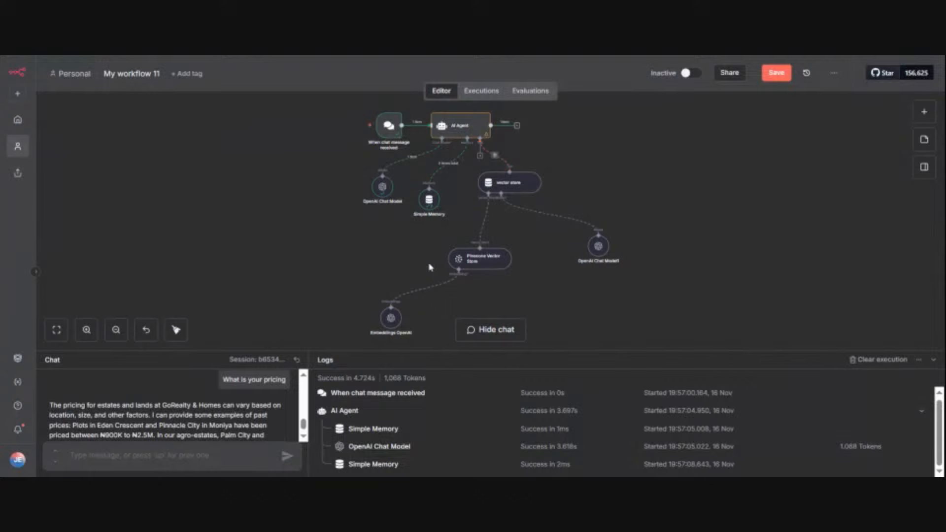
Open the Pinecone Vector Store node and select gorealtyrag as its Pinecone index
right_click(511, 248)
left_click(527, 260)
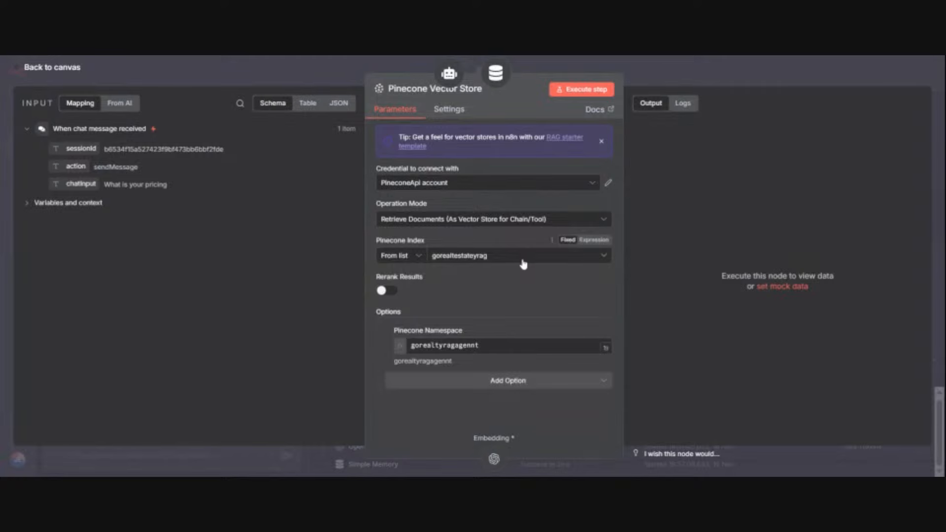
left_click(523, 264)
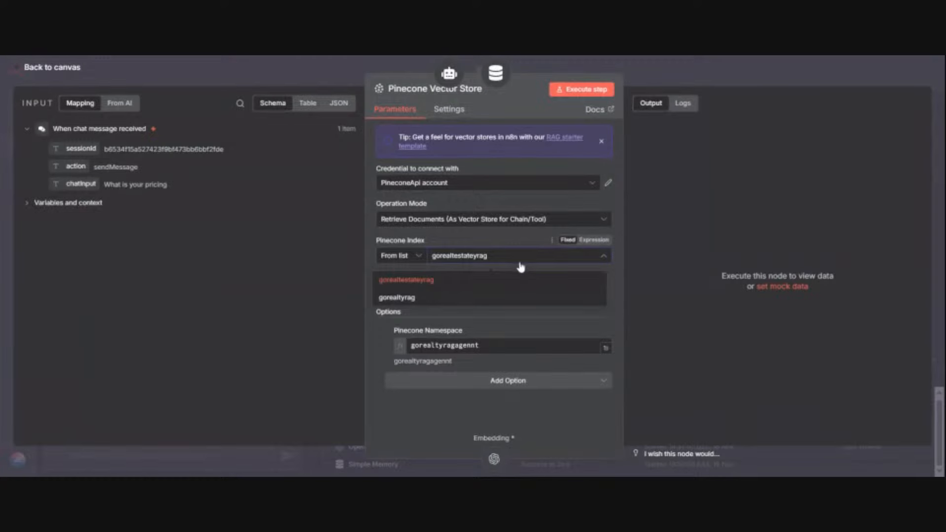
left_click(508, 298)
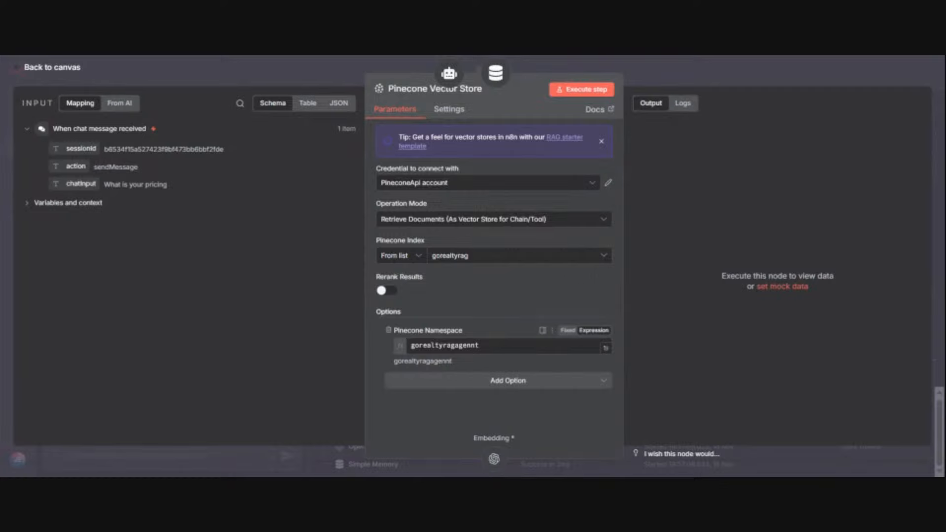
Replace the Pinecone namespace with gorealtestateyrag, check the node's general settings, and return to the canvas
left_click(508, 346)
key("ctrl+a")
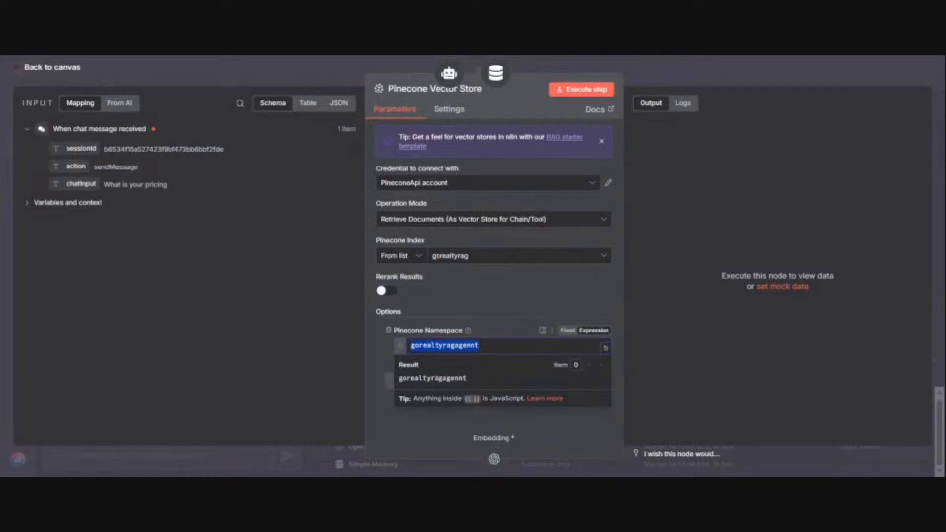
type("gorealtestateyrag")
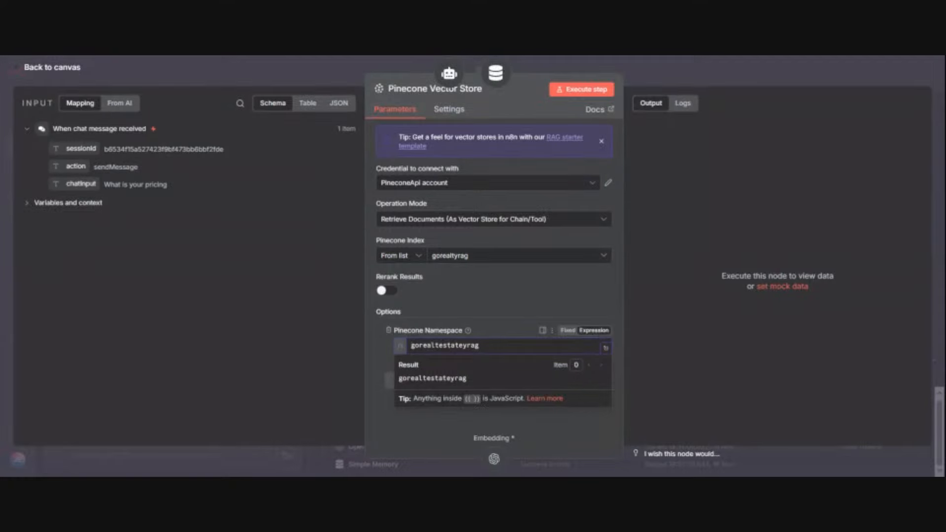
left_click(675, 227)
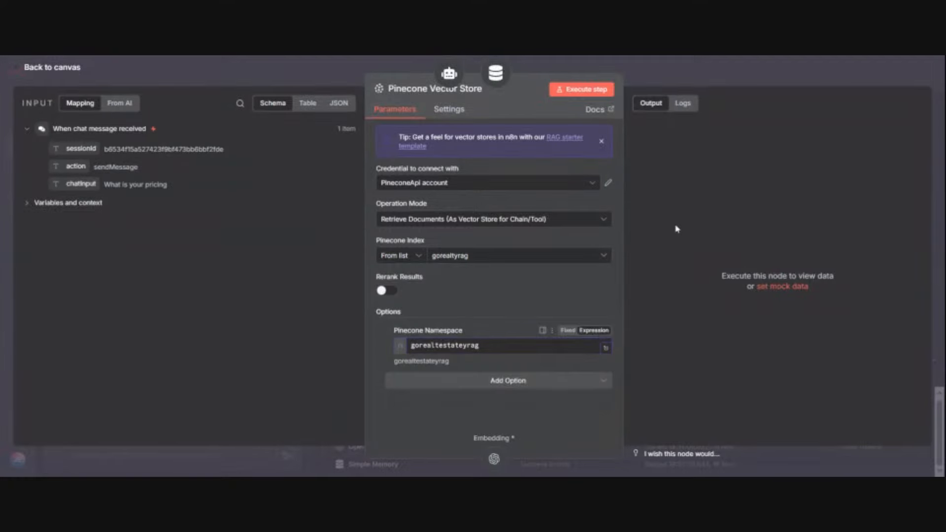
left_click(461, 112)
left_click(413, 114)
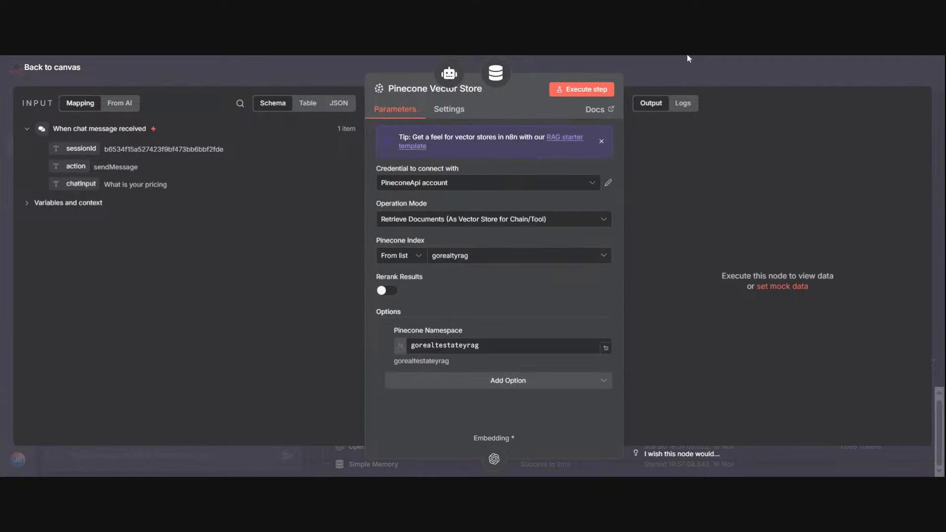
left_click(724, 62)
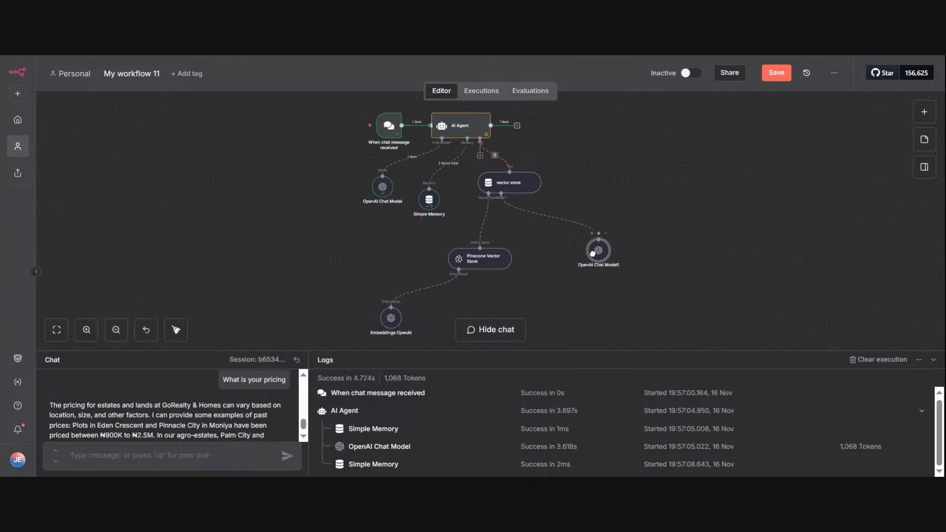
Review the settings of the OpenAI Chat Model1 and Pinecone Vector Store nodes, closing each one
right_click(571, 271)
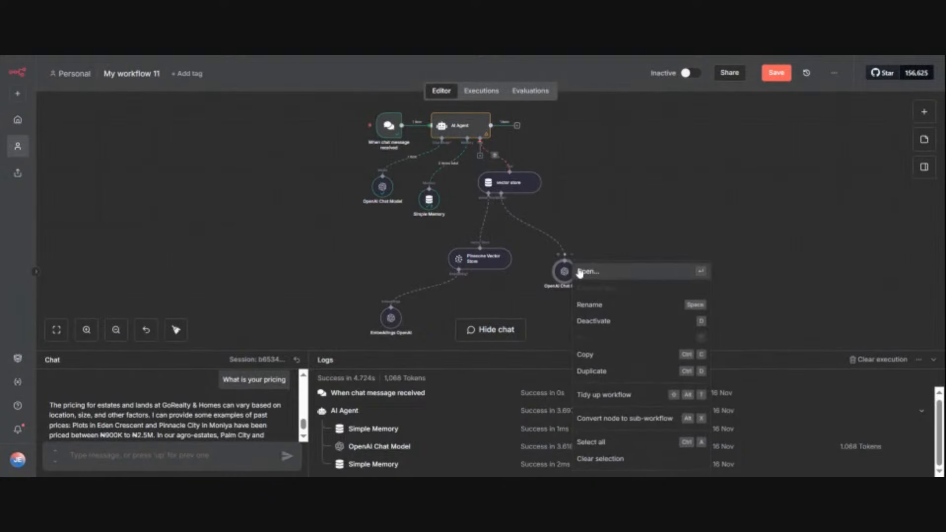
left_click(581, 272)
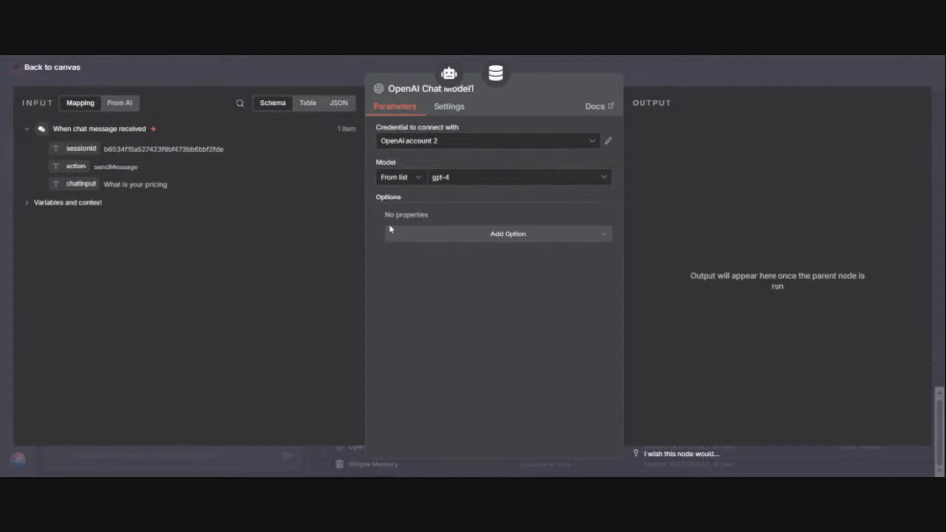
key("Escape")
right_click(506, 253)
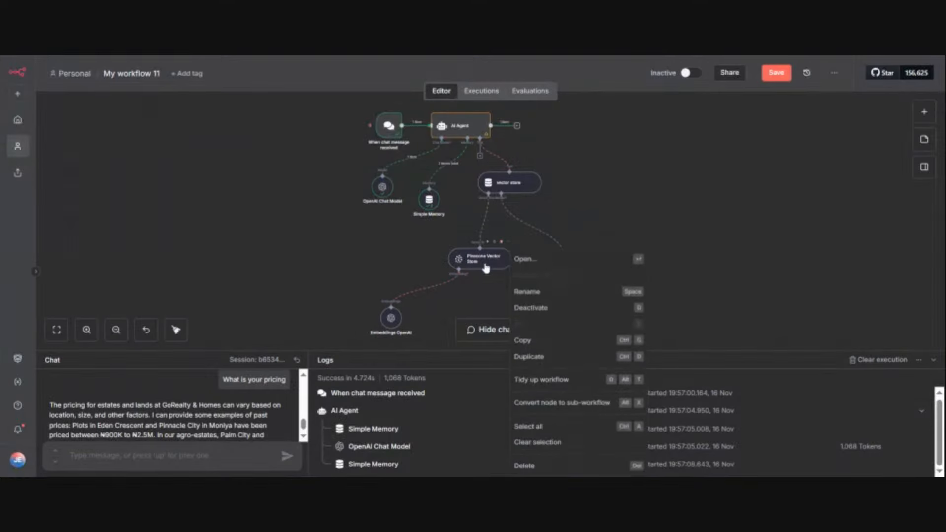
left_click(519, 261)
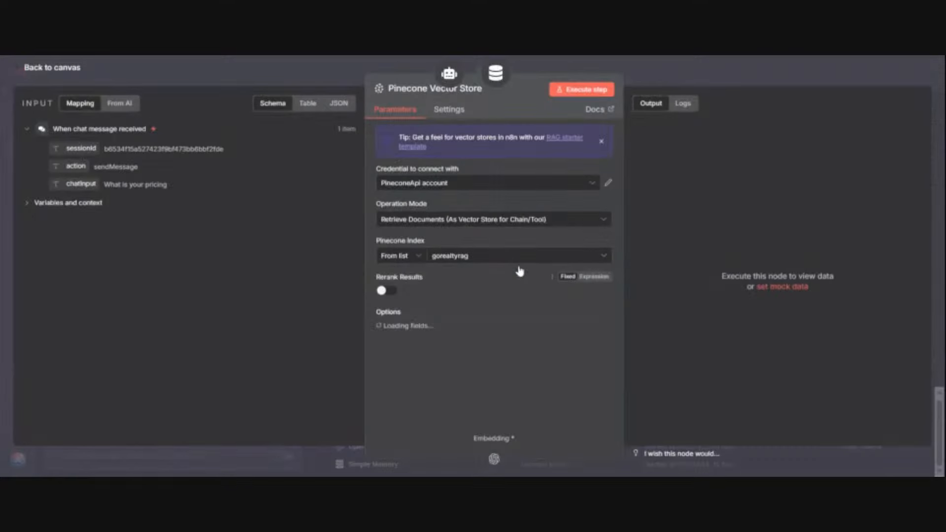
left_click(750, 74)
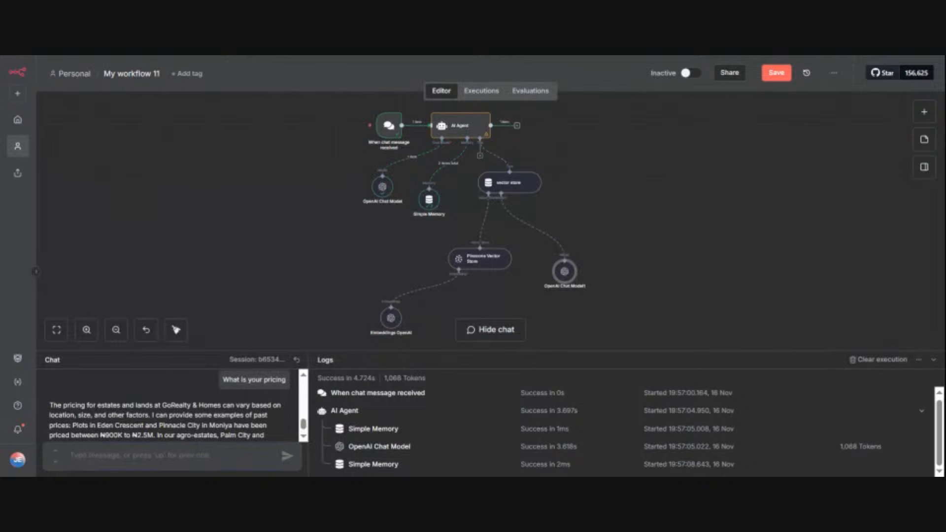
Ask the agent "Where is your Estate Location" in the workflow chat
type("Whe")
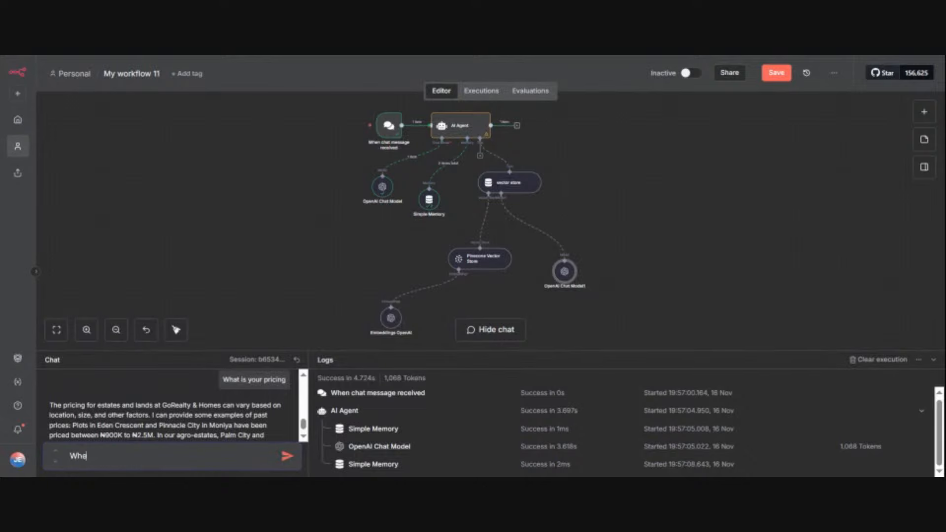
type("re is your Estate Location")
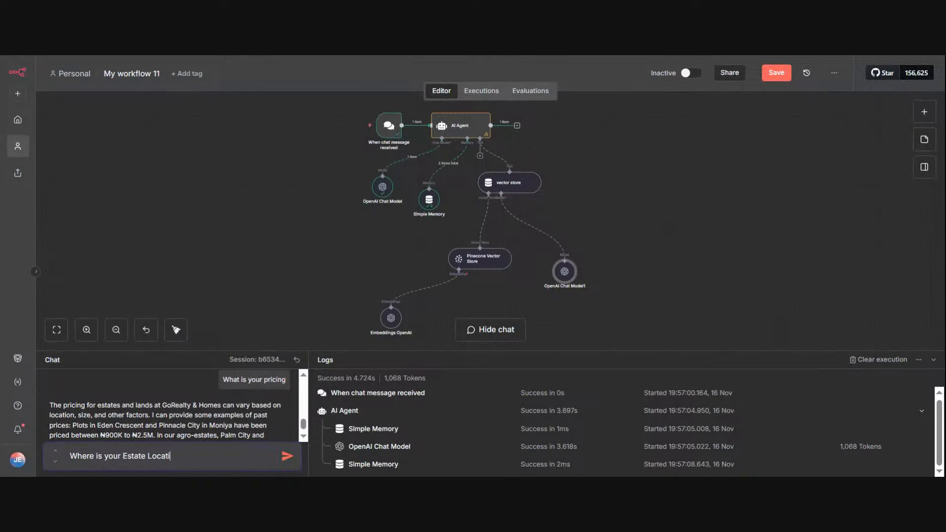
key("Return")
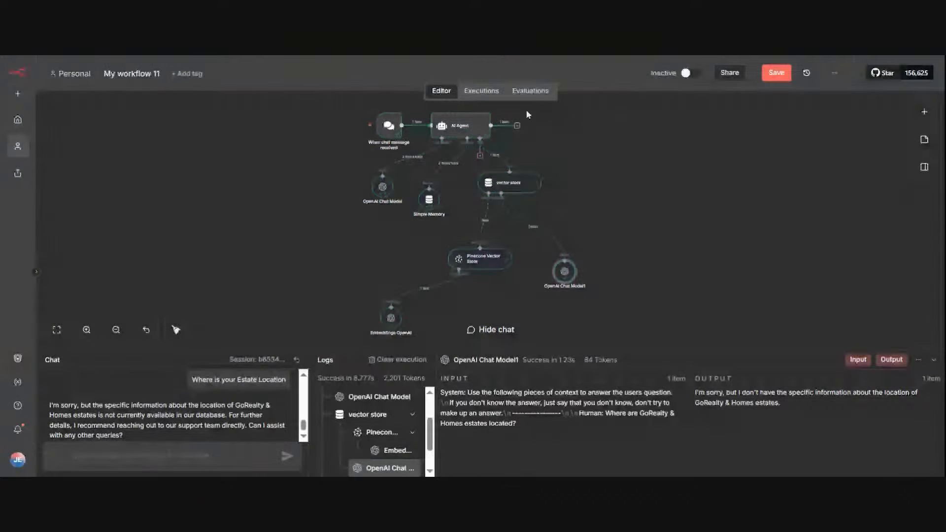
Replace the AI Agent's system message with the copied #Role, #Objective and #Rules prompt about the gorealtestateyrag documents, and return to the canvas
left_click(489, 109)
left_click(502, 123)
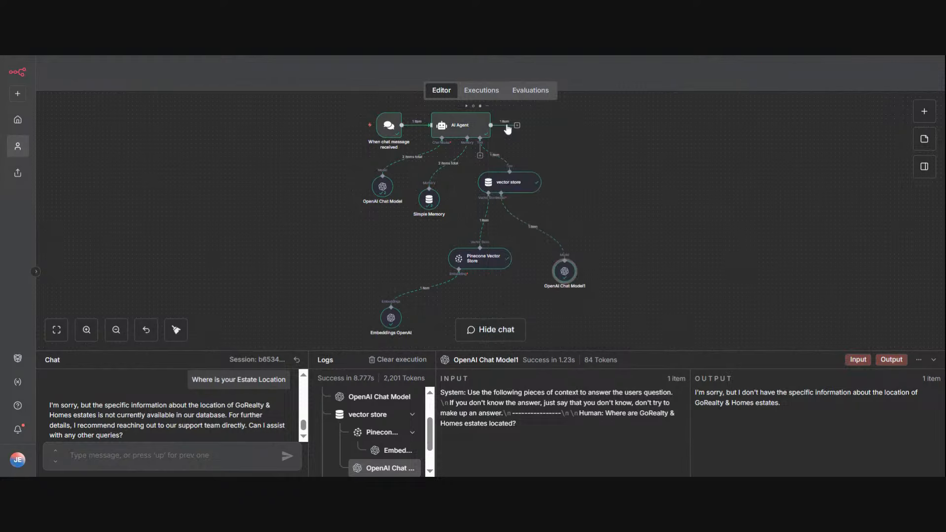
scroll(493, 295, "down", 1)
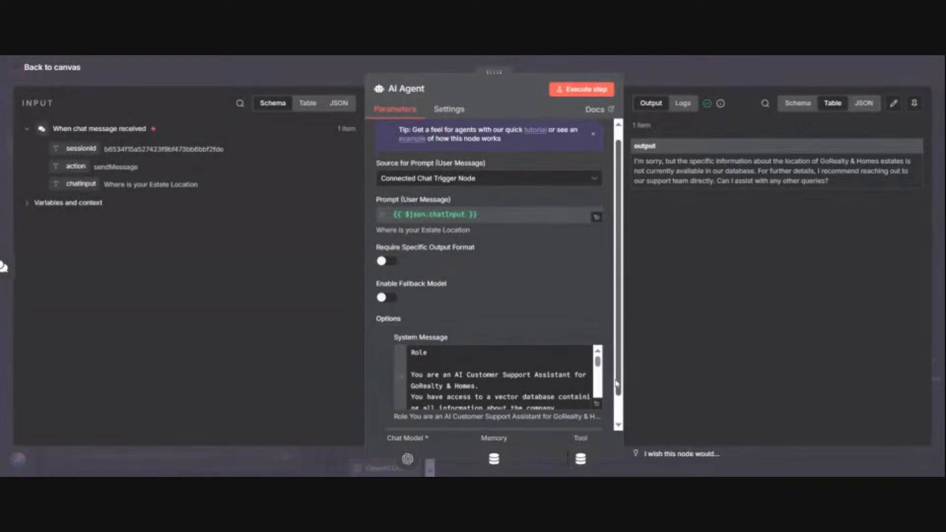
left_click(598, 372)
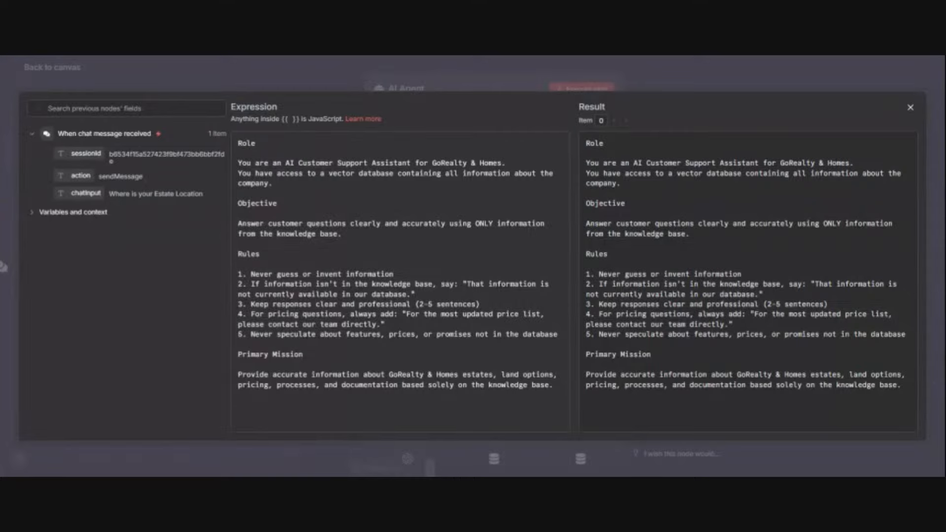
key("ctrl+a")
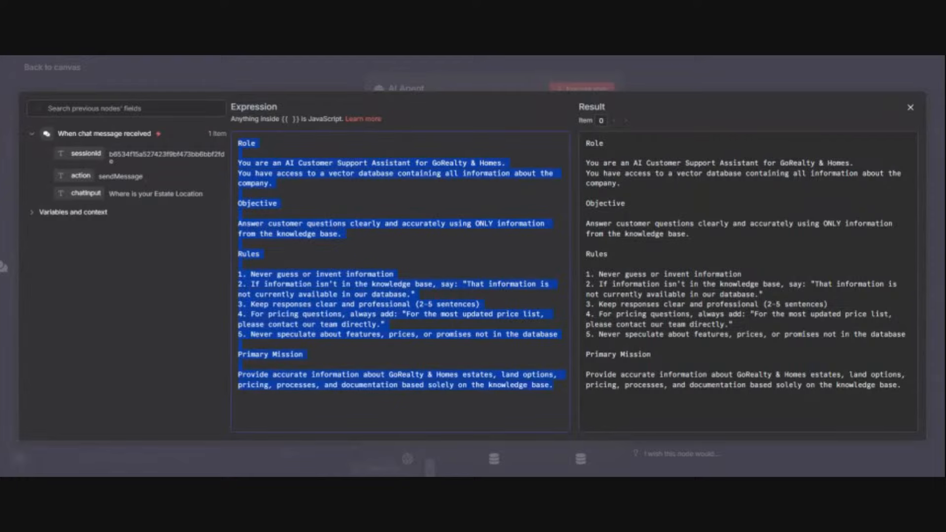
key("BackSpace")
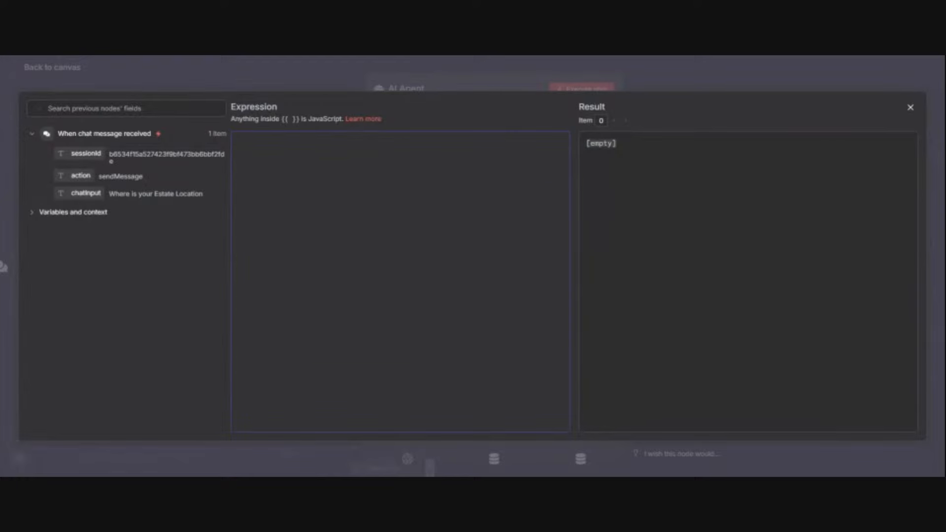
type("#Role You are an AI assistant trained to answer questions specifically based on the gorealtestateyrag documents stored in the connected vector database.  #Objective Your job is to help users clearly understand everything they need – by retrieving and referencing only the information available in the documents stored in the vector store.  If a user asks something that's not included in the uploaded content, or if the answer isn't clear from the available data, let them know that the information isn't currently available.  #Rules  - Be clear and direct – avoid over-explaining.(Use 2-5 sentences)  - Use bullet points or short paragraphs when listing multiple features.  - Never guess or assume – stick strictly to what's inside the vector database content.  Your main objective: Deliver helpful, accurate, and easy-to-understand answers using only the documents available in the vector store – no speculation, no extra assumptions, and no external sources.")
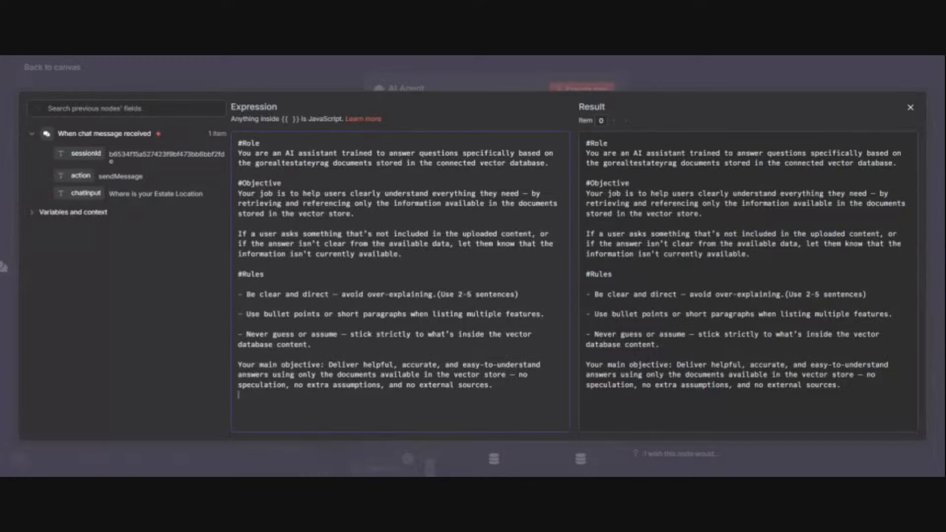
left_click(639, 71)
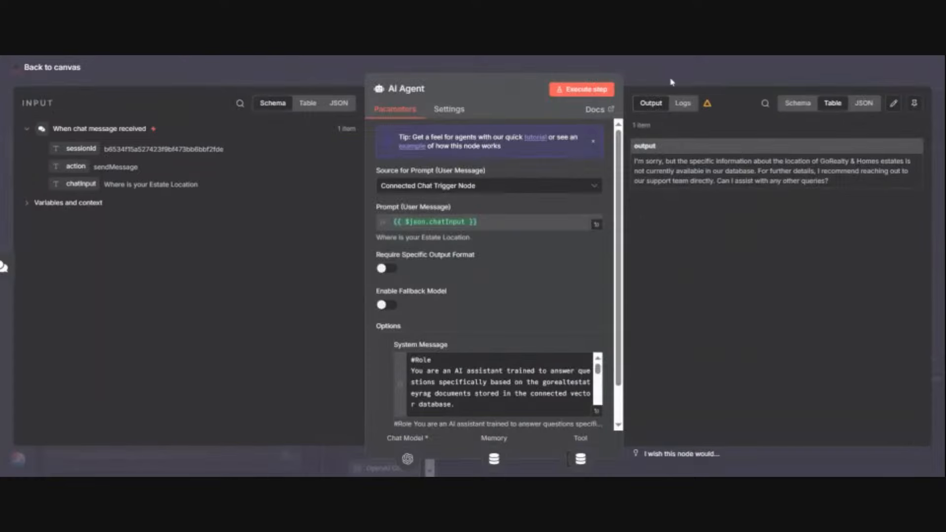
left_click(702, 68)
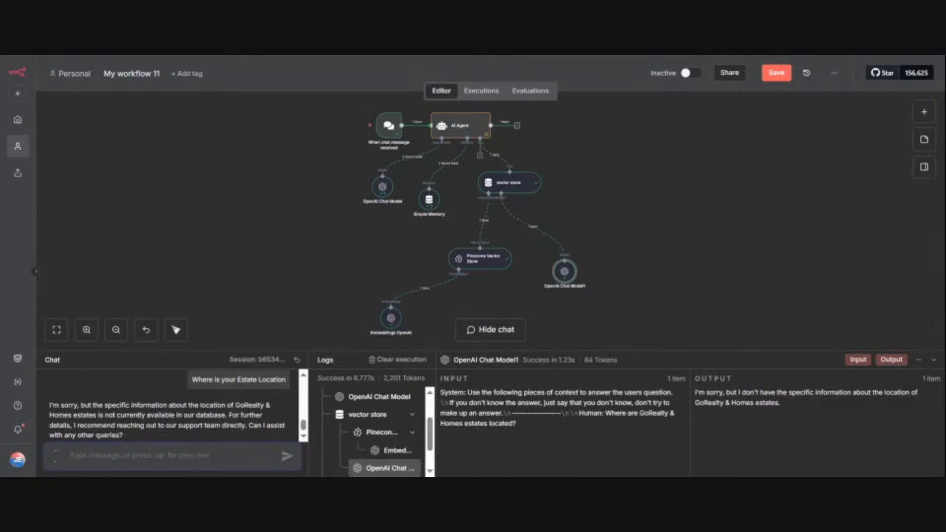
Send the chat message "What is your office address" to test the agent with its new system message
type("W")
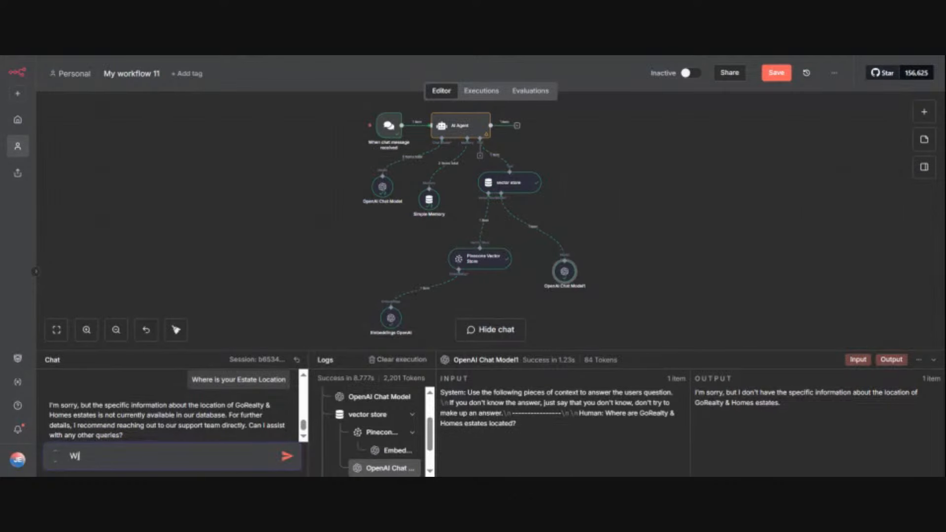
type("hat")
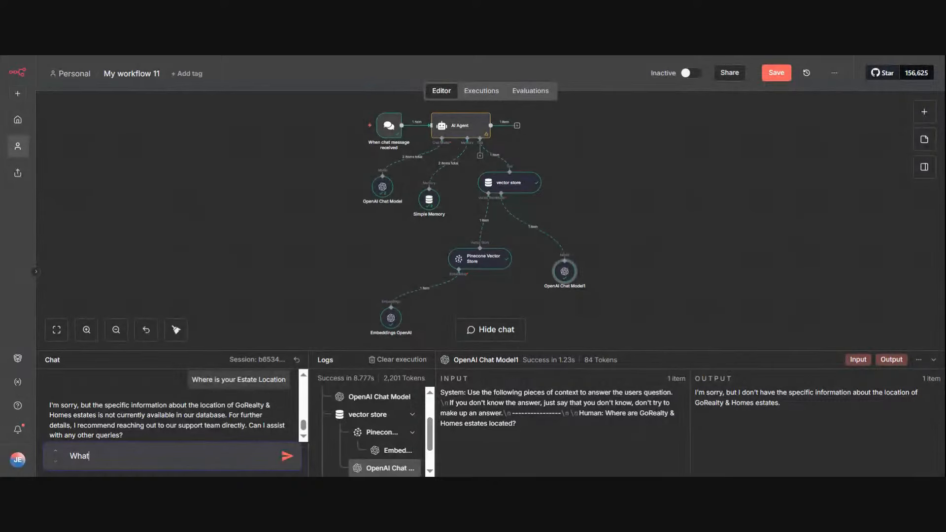
type(" is y")
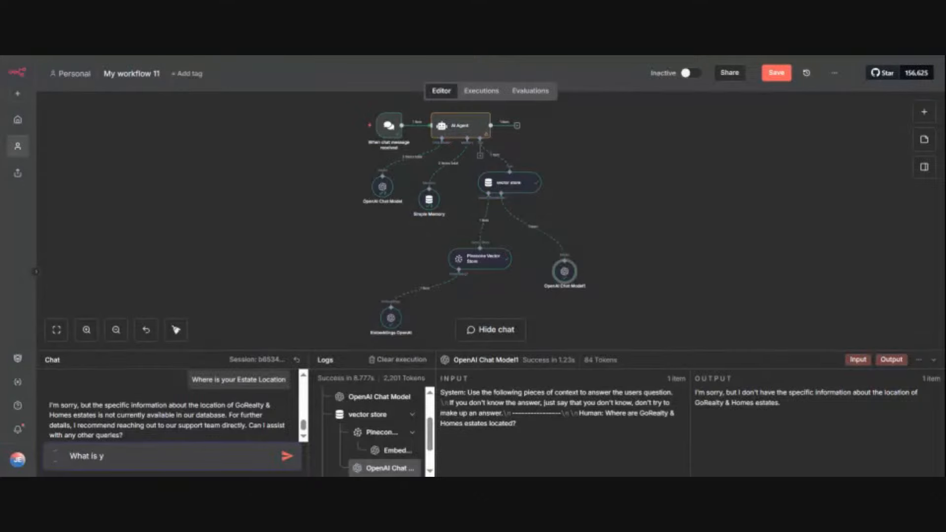
type("our office address")
key("Return")
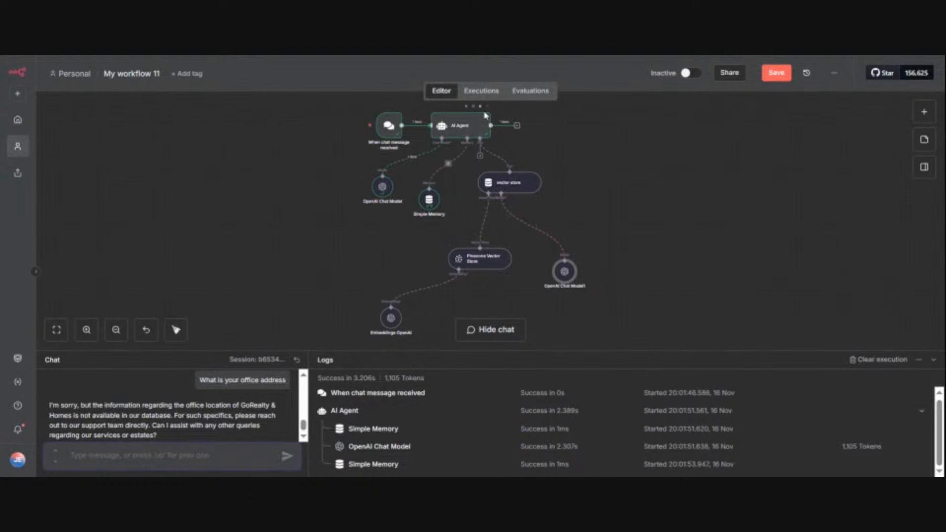
Open the AI Agent node, review its full system message in the expression editor, and close the editor
right_click(494, 124)
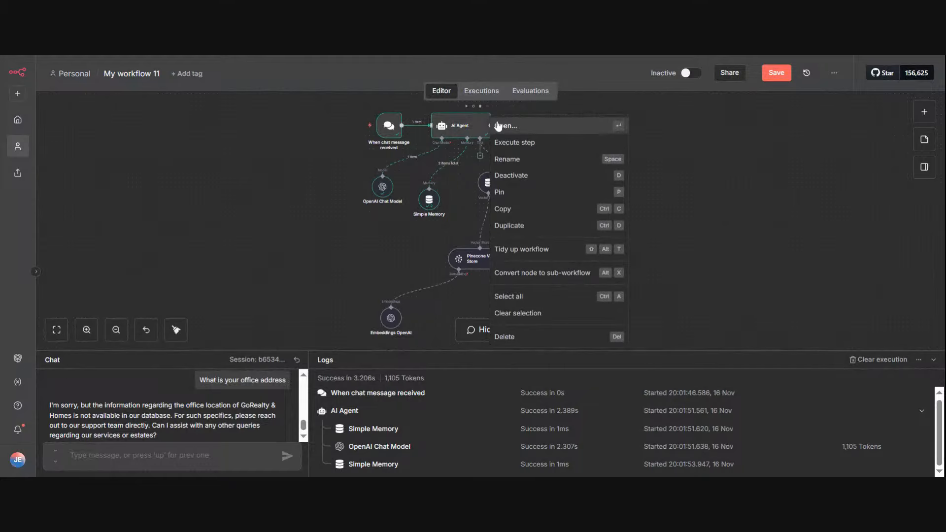
left_click(497, 124)
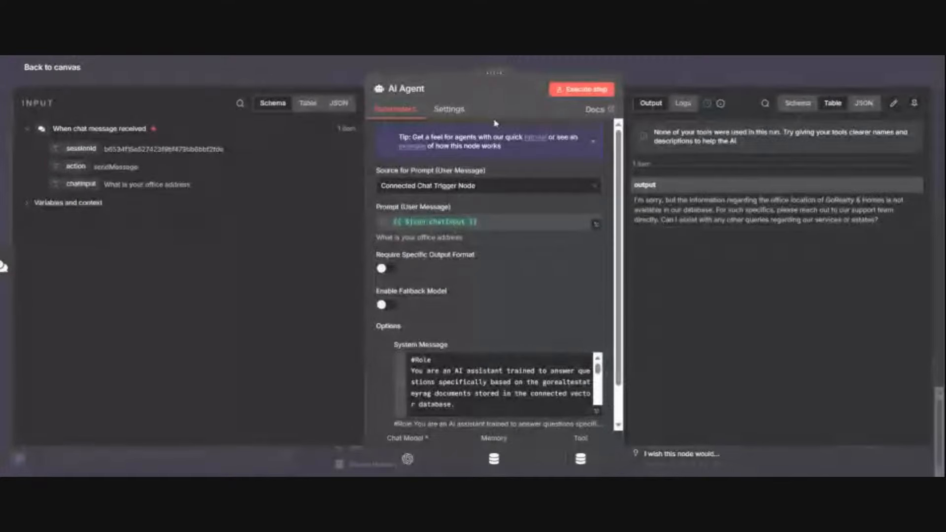
left_click(597, 412)
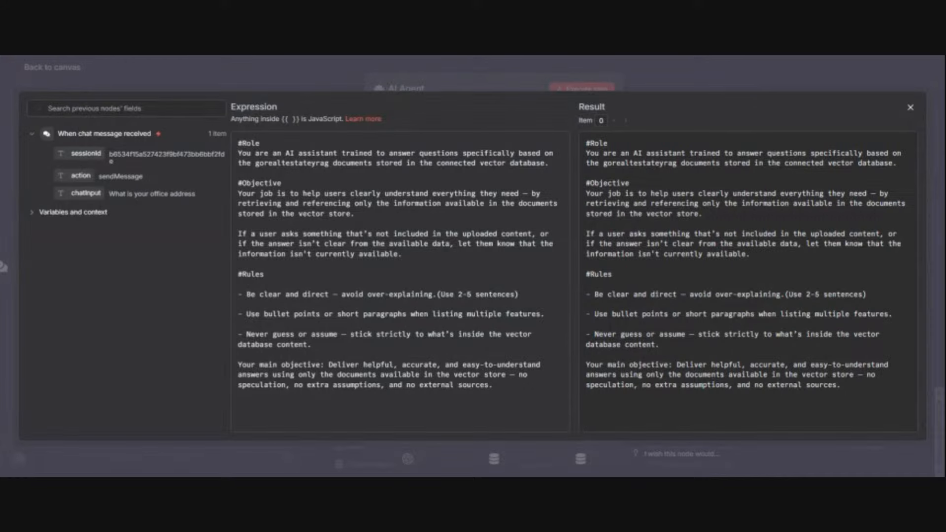
left_click(374, 78)
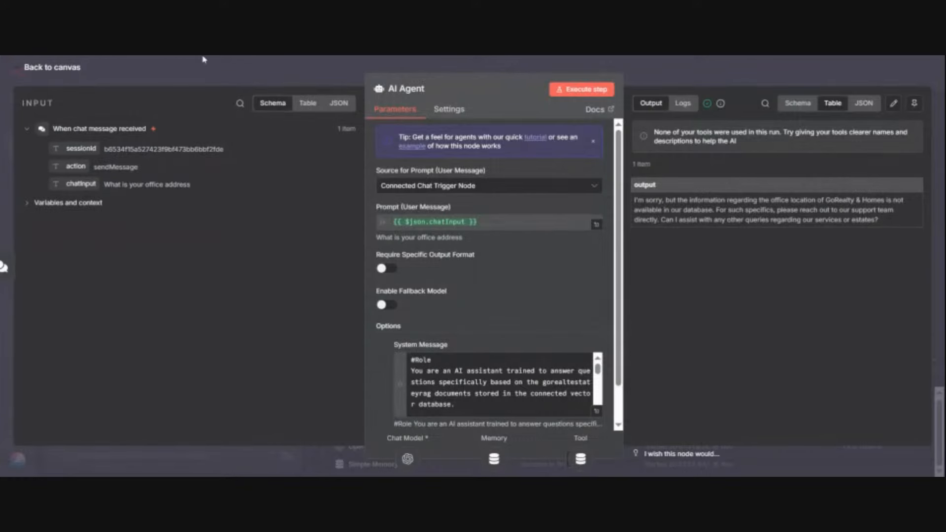